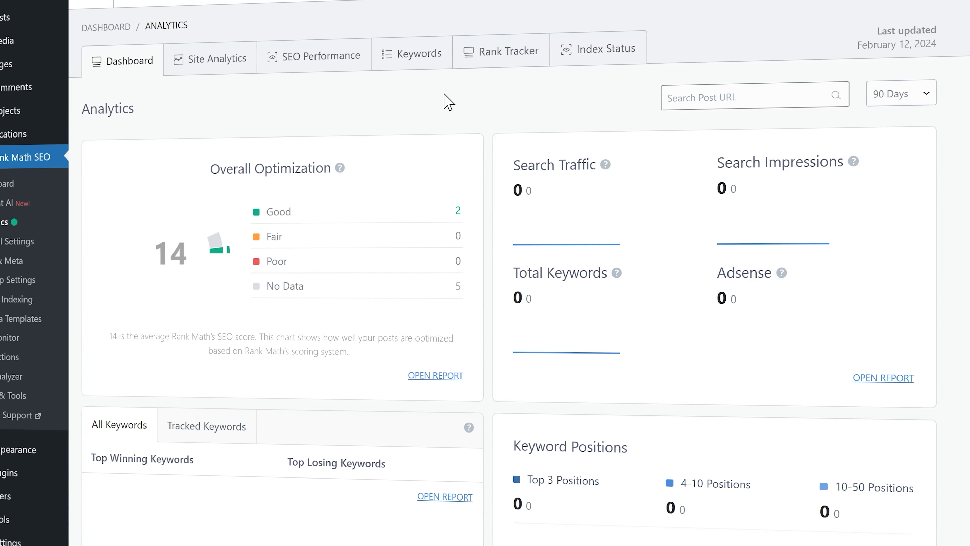
# Step: Open Rank Math's Images settings to confirm missing ALT attributes use 'Mortgage Advisory %filename%'
pyautogui.click(592, 56)
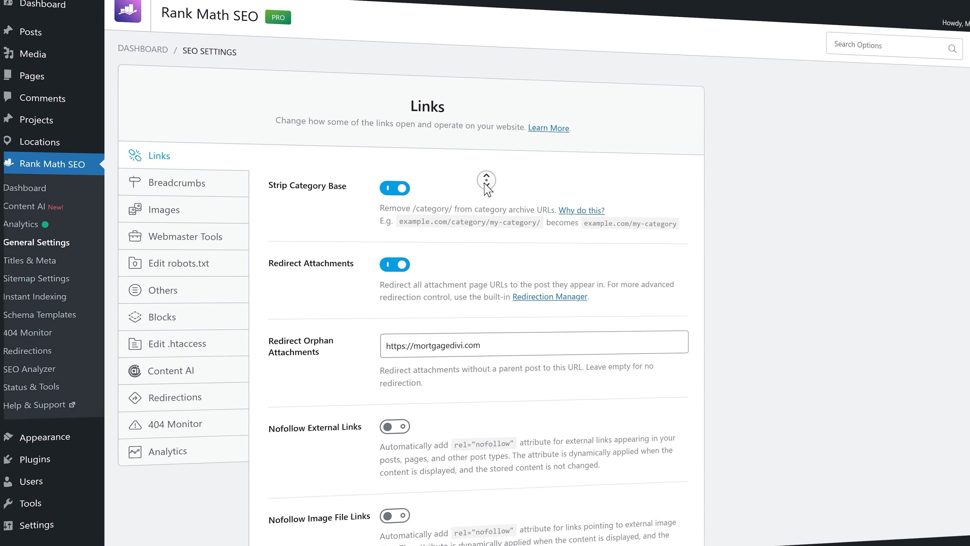
pyautogui.click(179, 186)
pyautogui.click(147, 163)
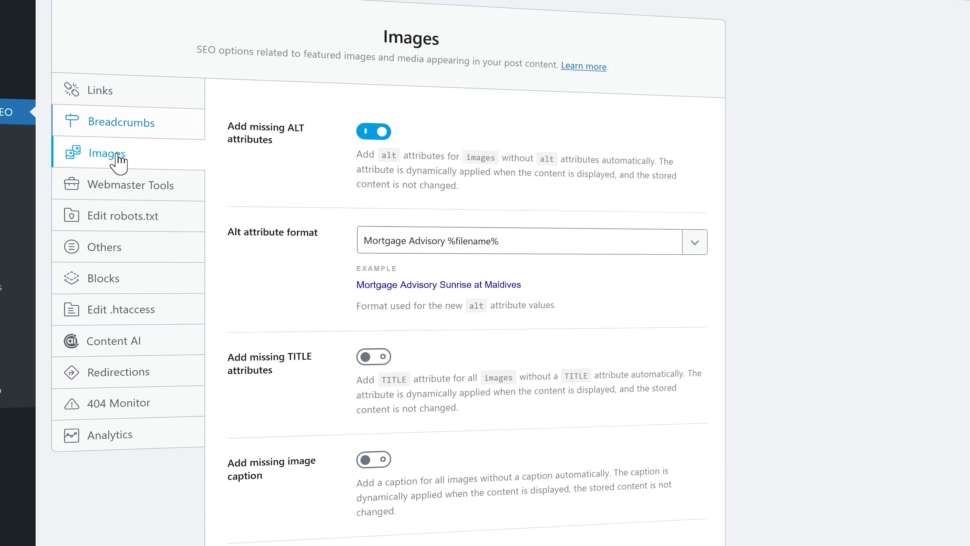
pyautogui.click(126, 188)
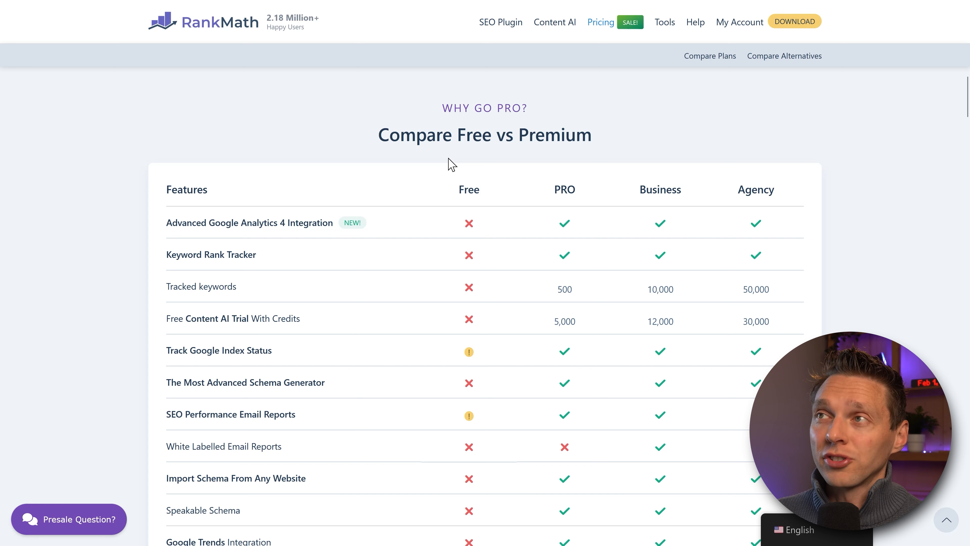
# Step: Review the Free vs Premium table, noting the Business plan's 10,000 tracked keywords
pyautogui.moveTo(172, 224)
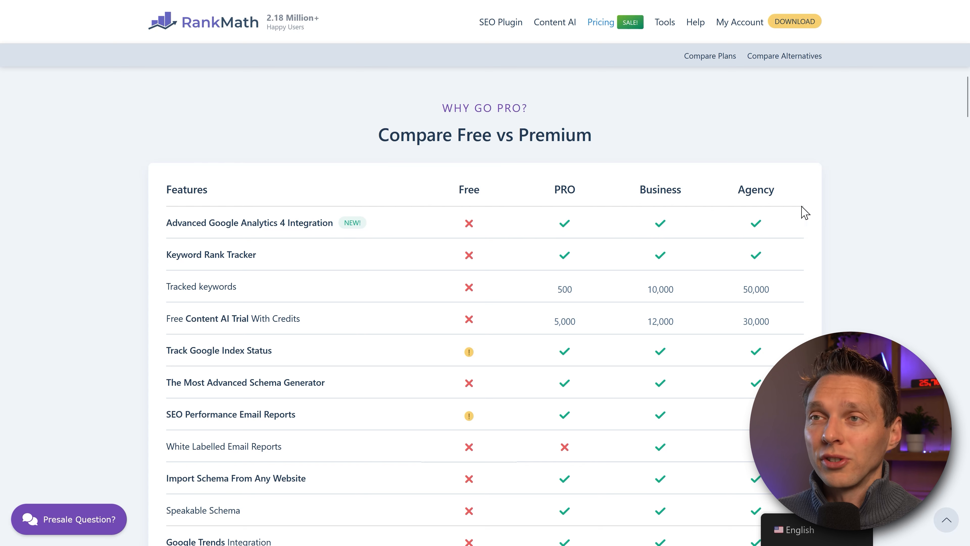
pyautogui.middleClick(829, 194)
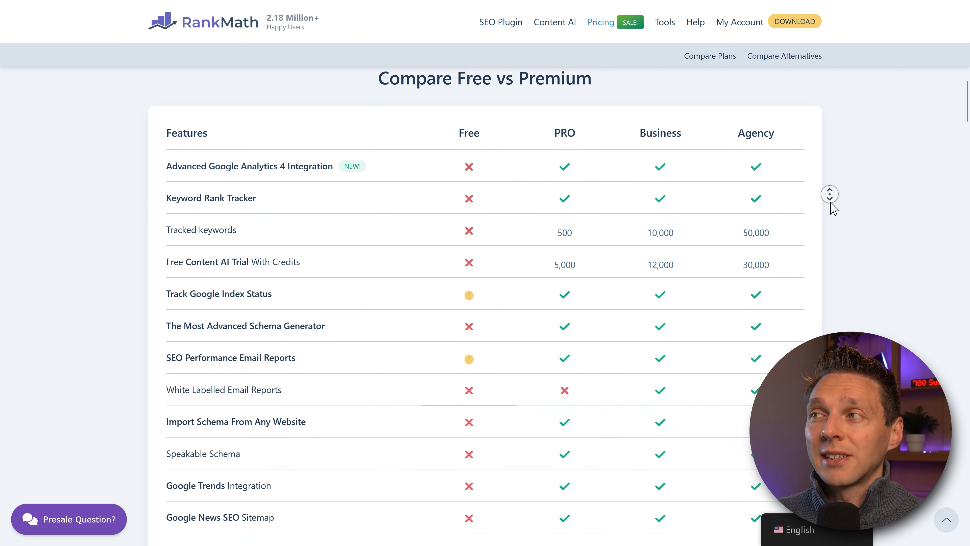
pyautogui.middleClick(807, 202)
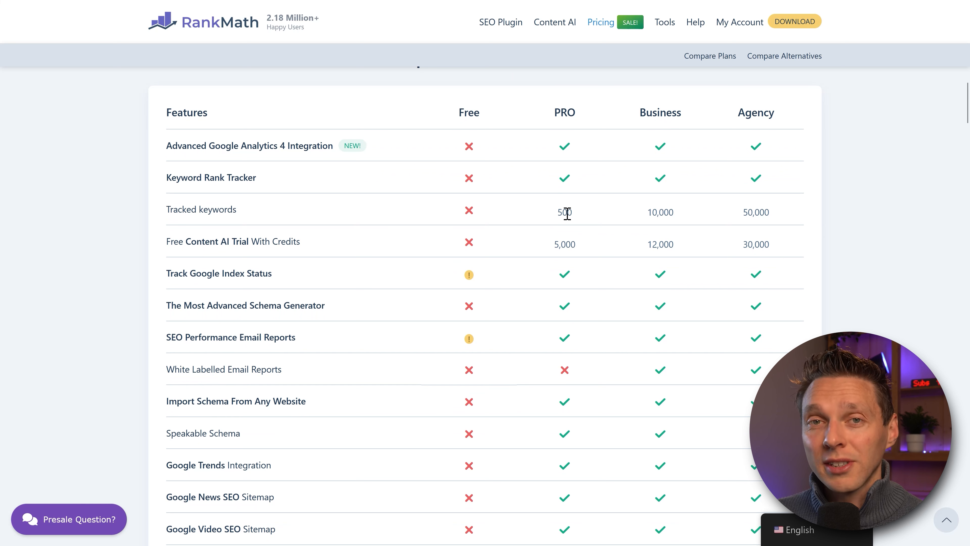
pyautogui.moveTo(642, 222); pyautogui.dragTo(678, 216)
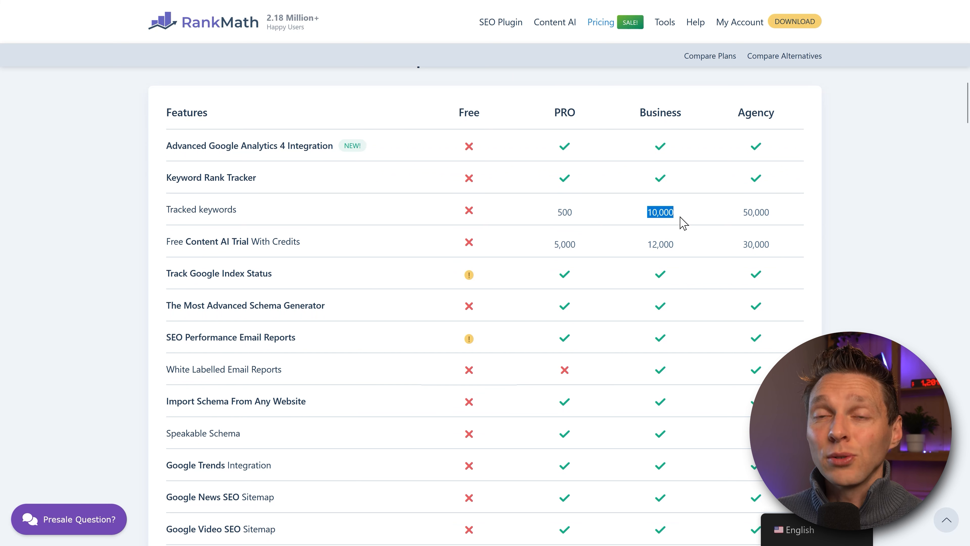
pyautogui.click(682, 218)
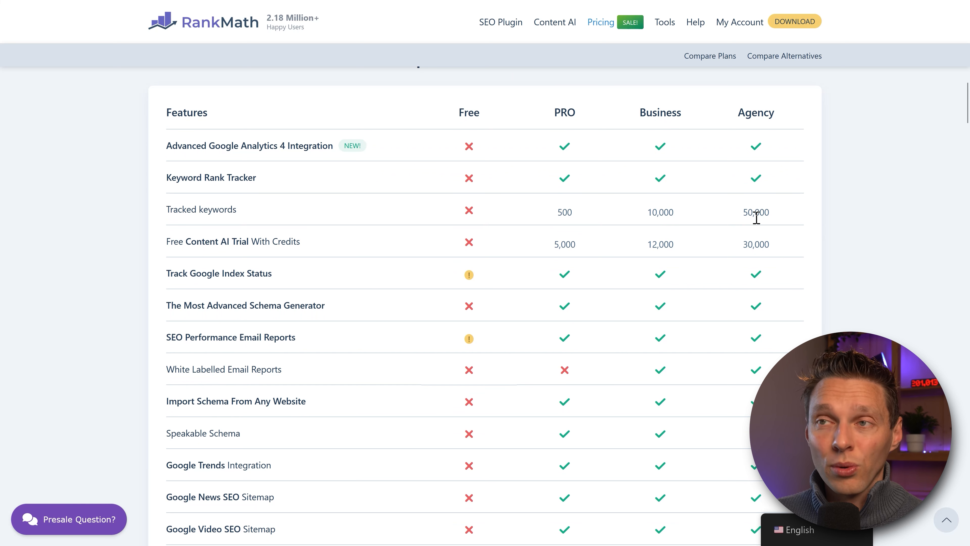
# Step: Go through the paid-only features, then return to the pricing plan cards at the top
pyautogui.moveTo(212, 253)
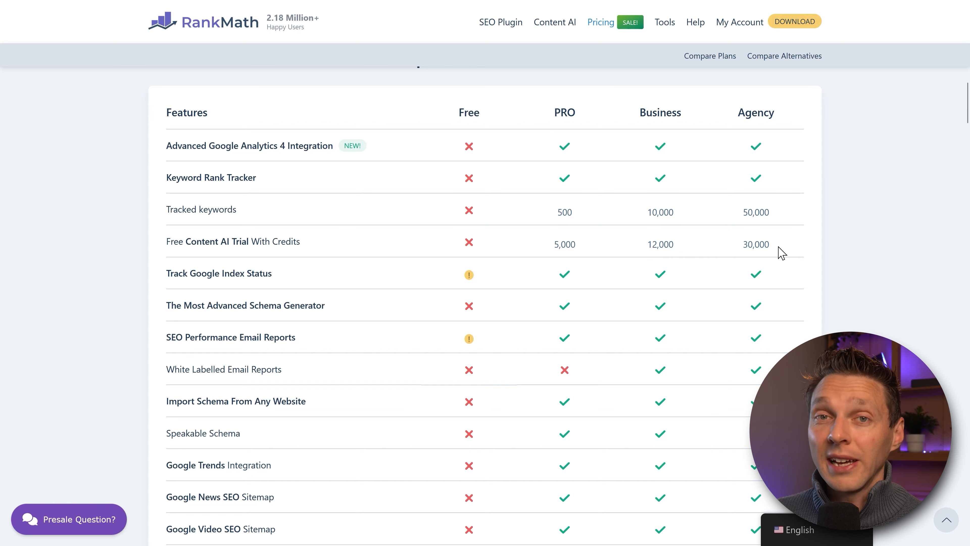
pyautogui.middleClick(796, 239)
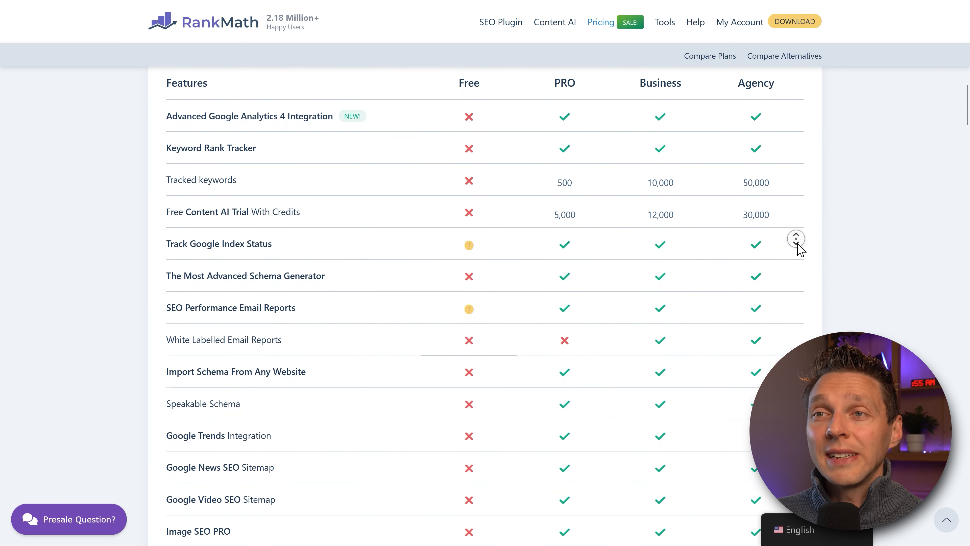
pyautogui.middleClick(797, 248)
pyautogui.moveTo(281, 269)
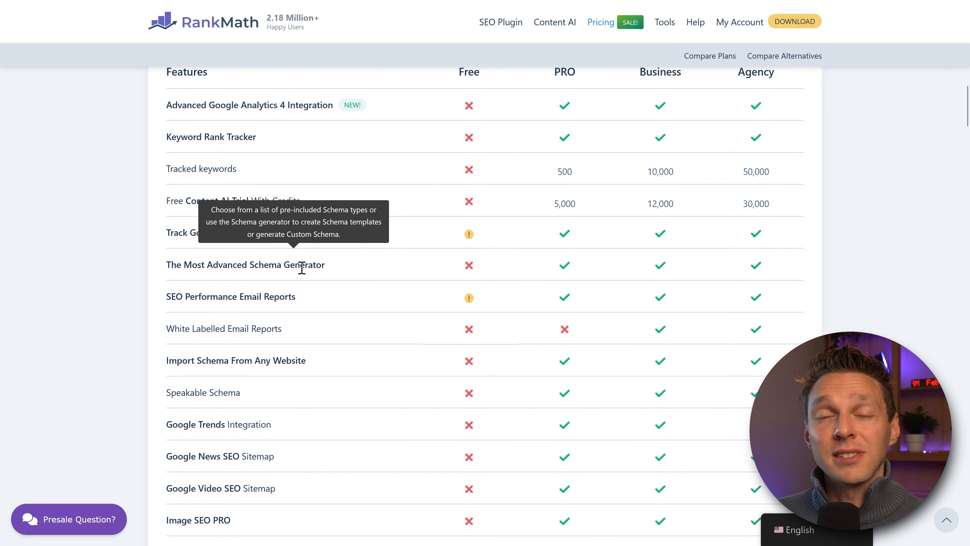
pyautogui.middleClick(702, 255)
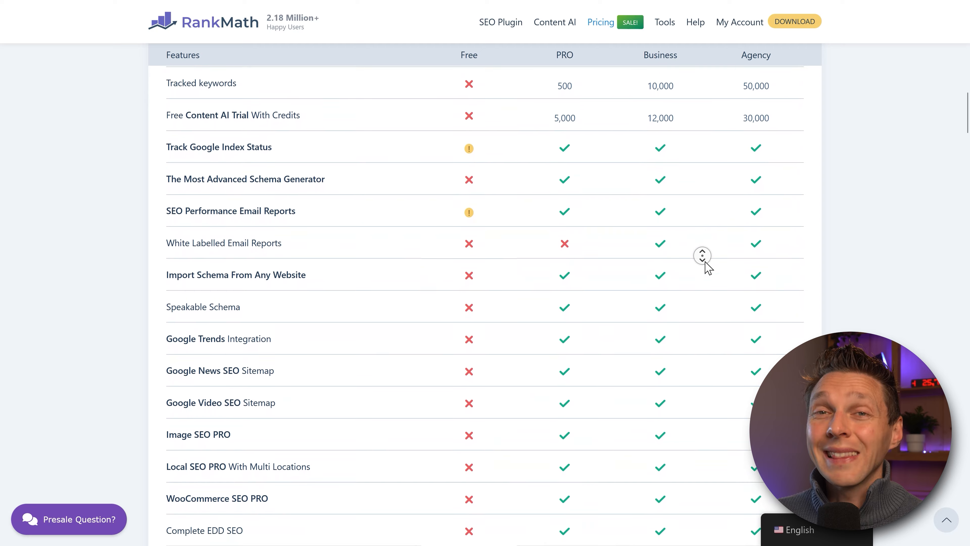
pyautogui.middleClick(705, 262)
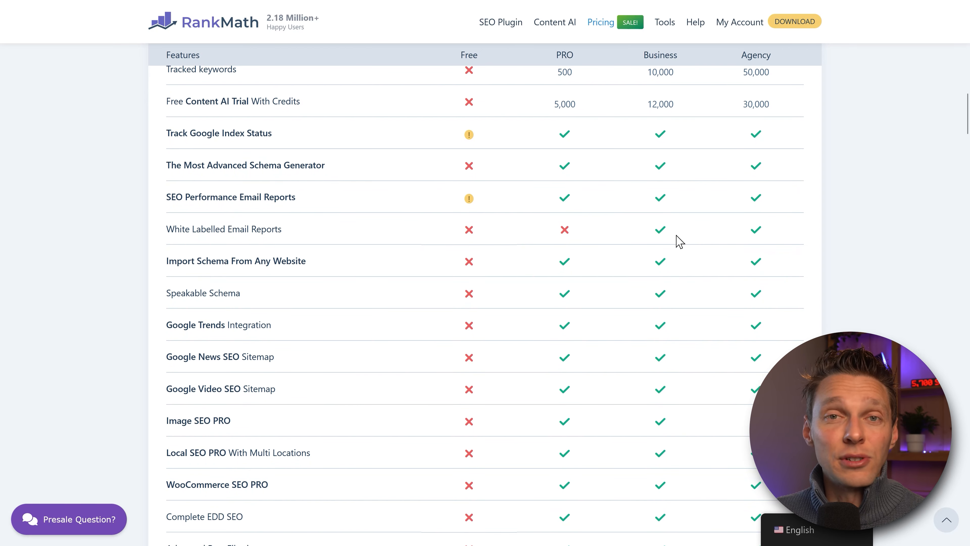
pyautogui.middleClick(743, 264)
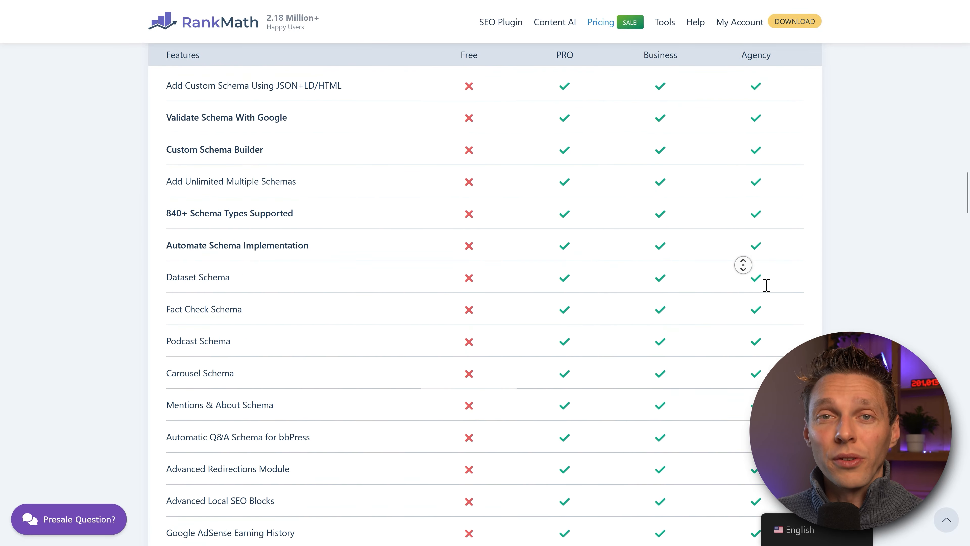
pyautogui.click(928, 503)
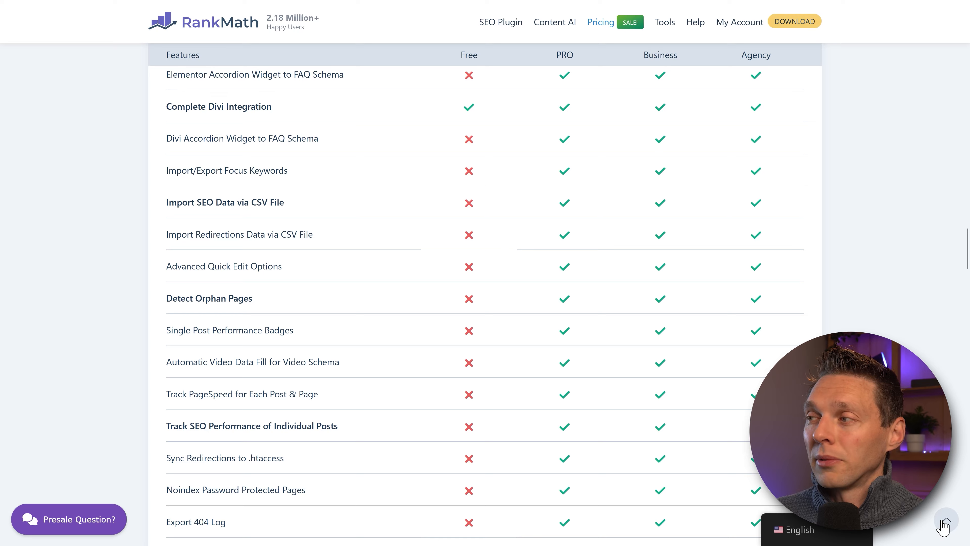
pyautogui.click(944, 524)
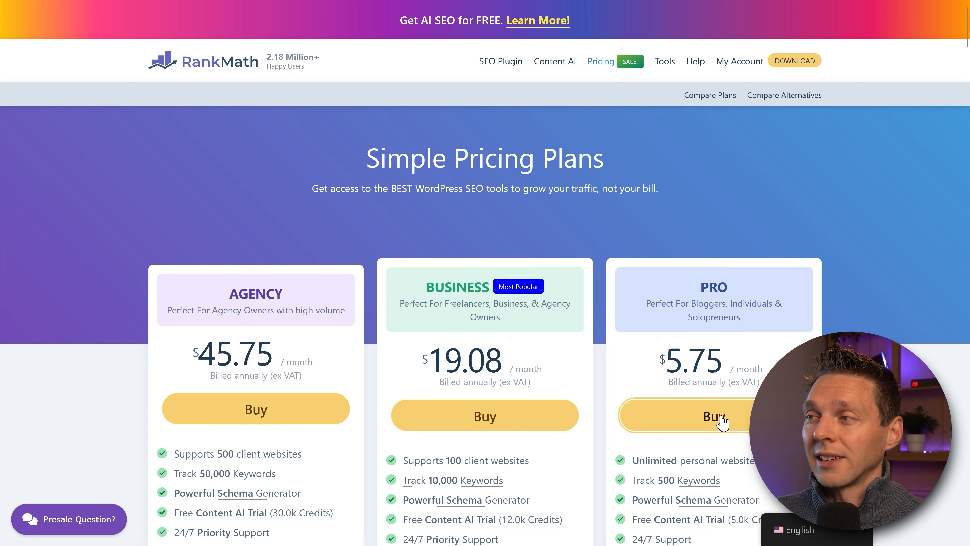
# Step: Buy the PRO plan through FastSpring, checking the $84.87 total and accepting the terms
pyautogui.click(709, 418)
pyautogui.moveTo(502, 189); pyautogui.dragTo(538, 188)
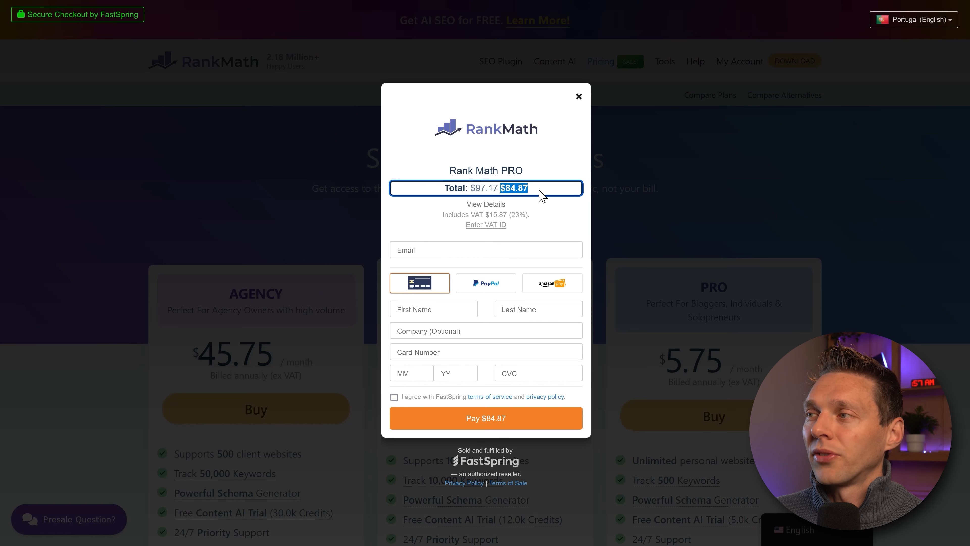
pyautogui.click(539, 189)
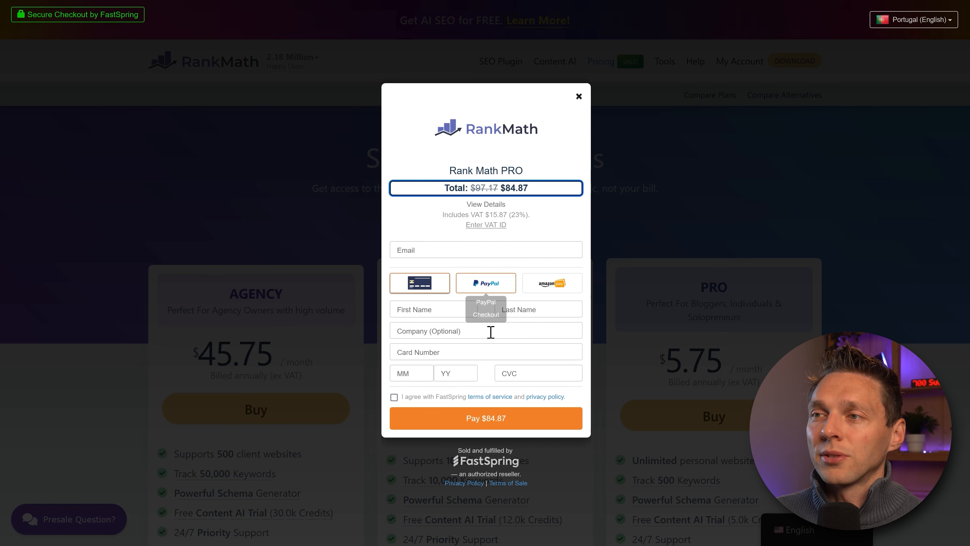
pyautogui.click(393, 397)
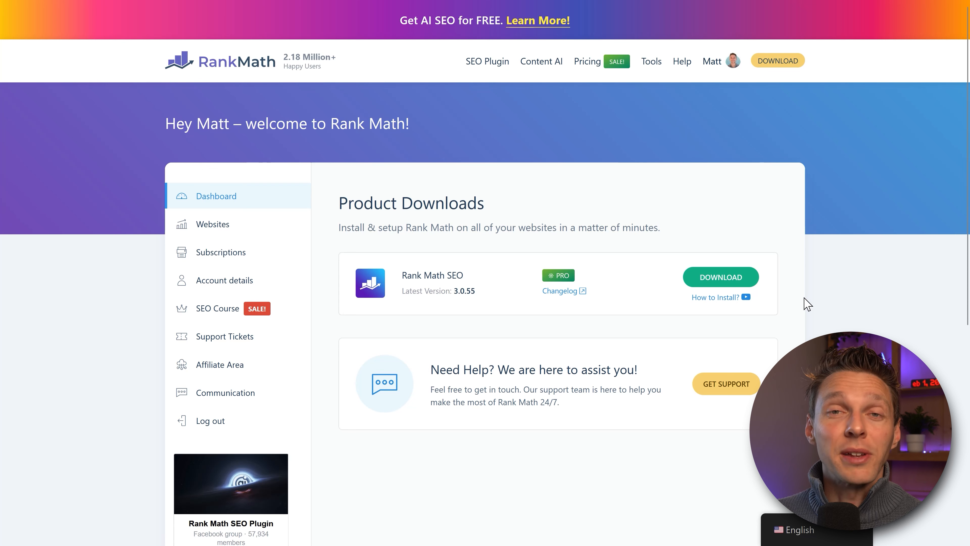
# Step: Download Rank Math SEO PRO from the account's Product Downloads
pyautogui.click(735, 281)
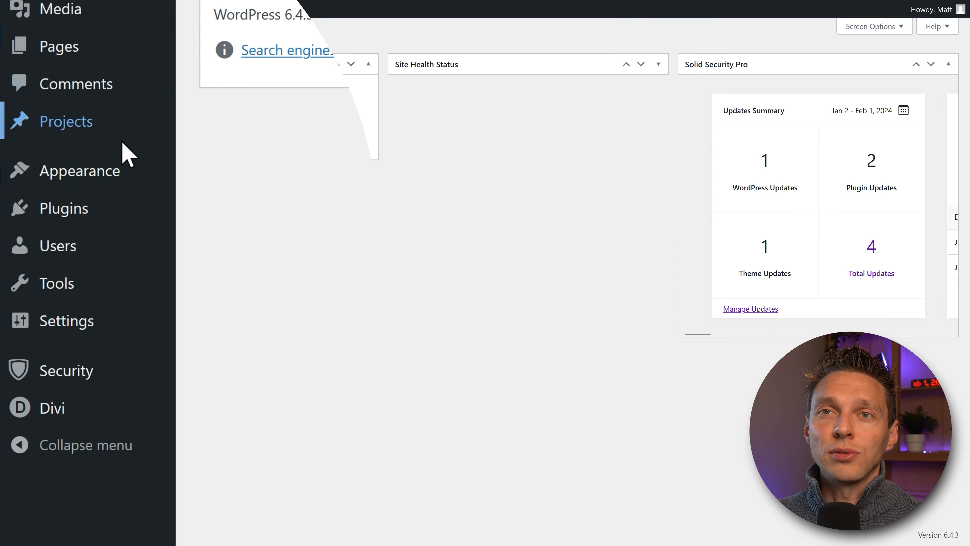
# Step: Upload seo-by-rank-math-pro.zip as a new plugin, install it and activate it
pyautogui.moveTo(113, 212)
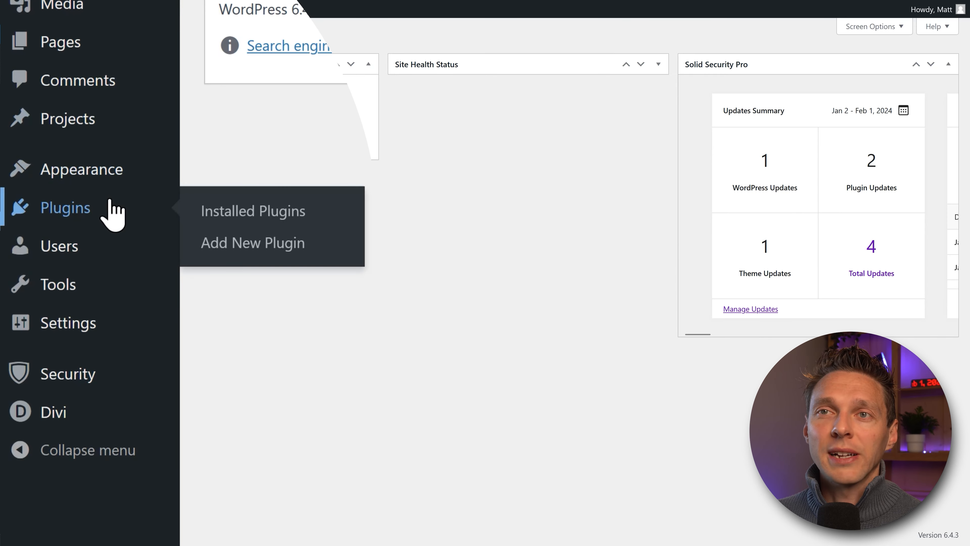
pyautogui.click(239, 242)
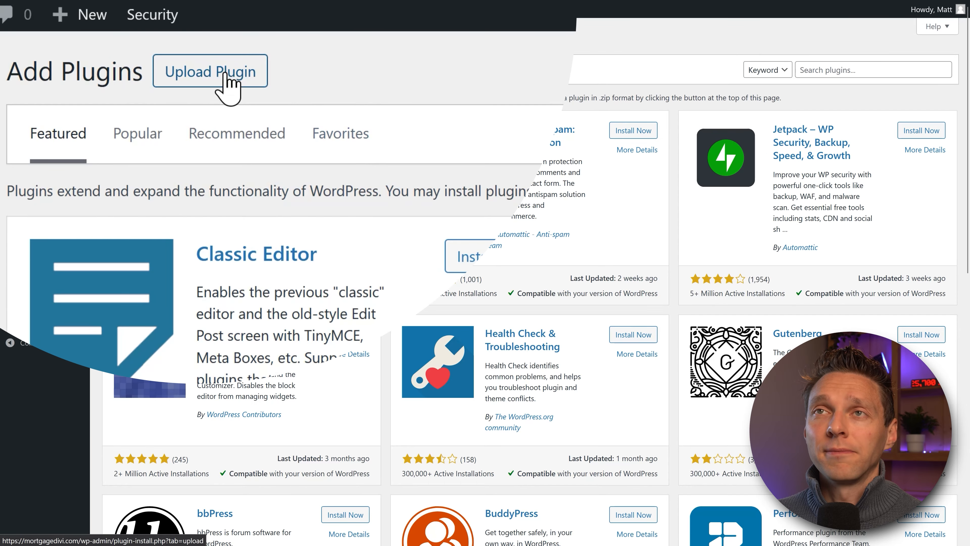
pyautogui.click(226, 75)
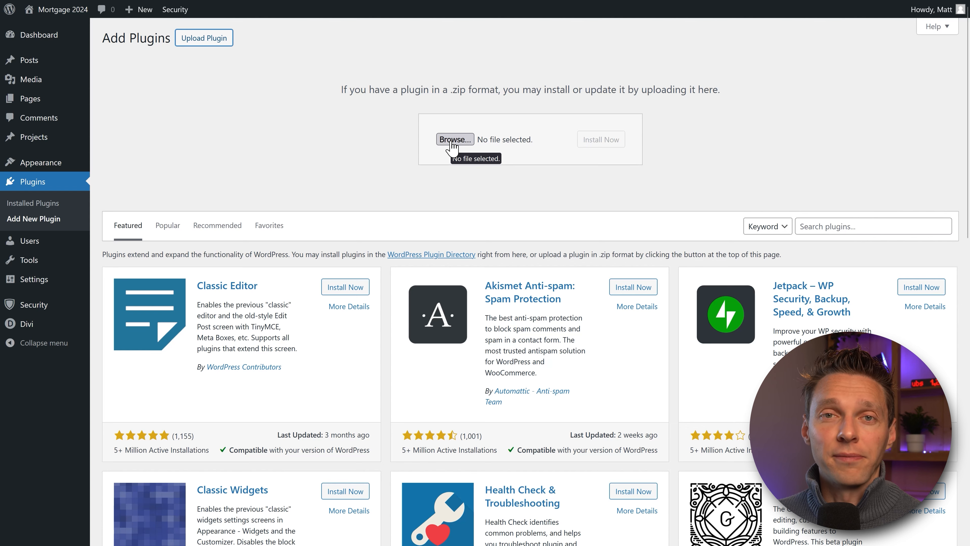
pyautogui.click(455, 139)
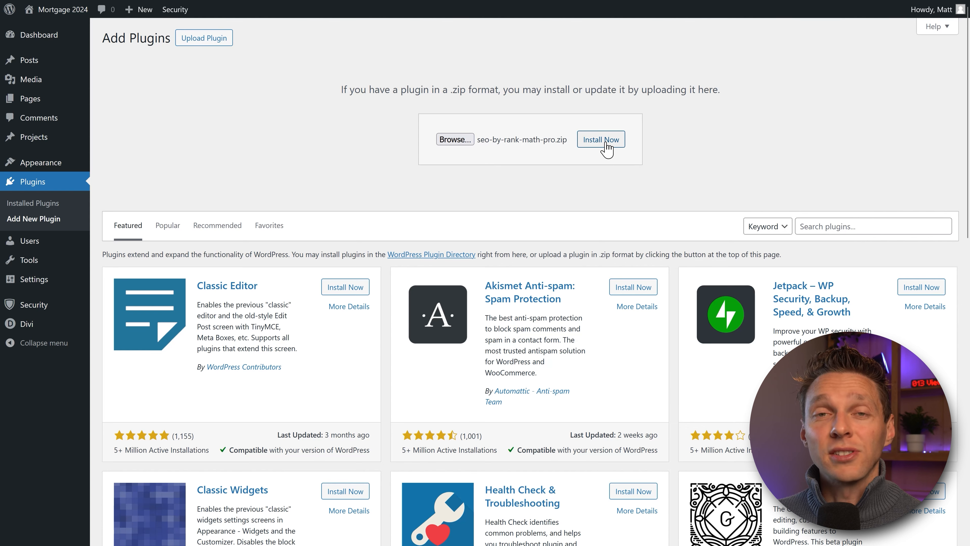
pyautogui.click(600, 139)
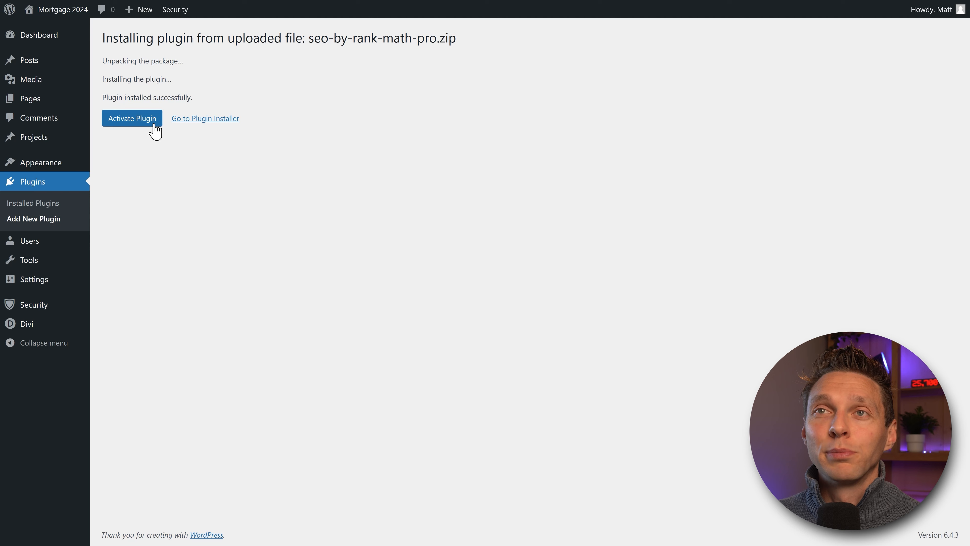
pyautogui.click(134, 119)
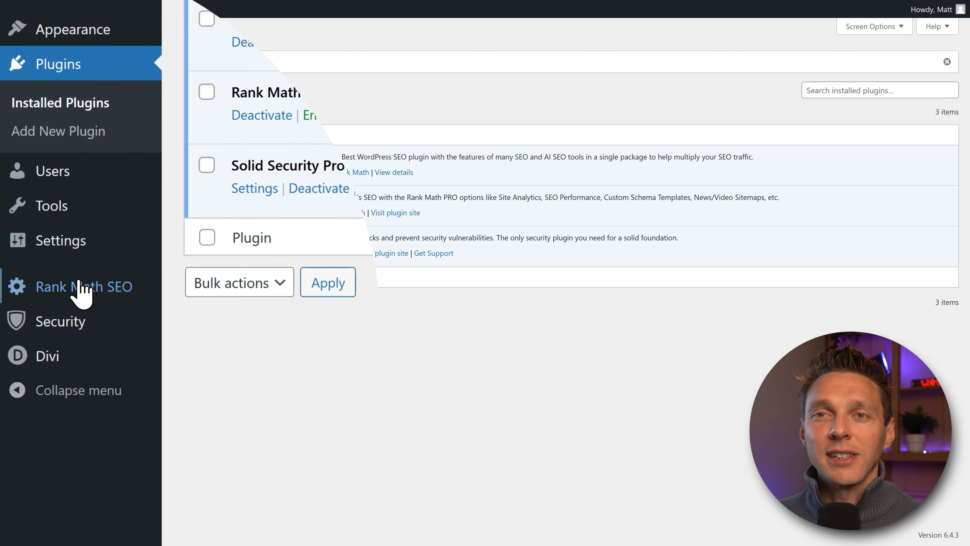
# Step: From Rank Math SEO, connect the Rank Math account and confirm the Pro Plan activation
pyautogui.click(134, 288)
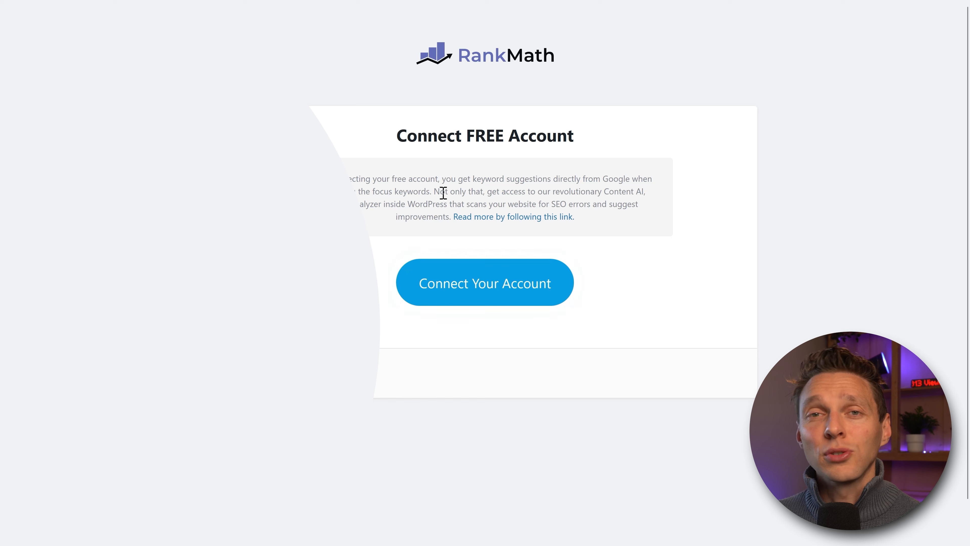
pyautogui.click(488, 291)
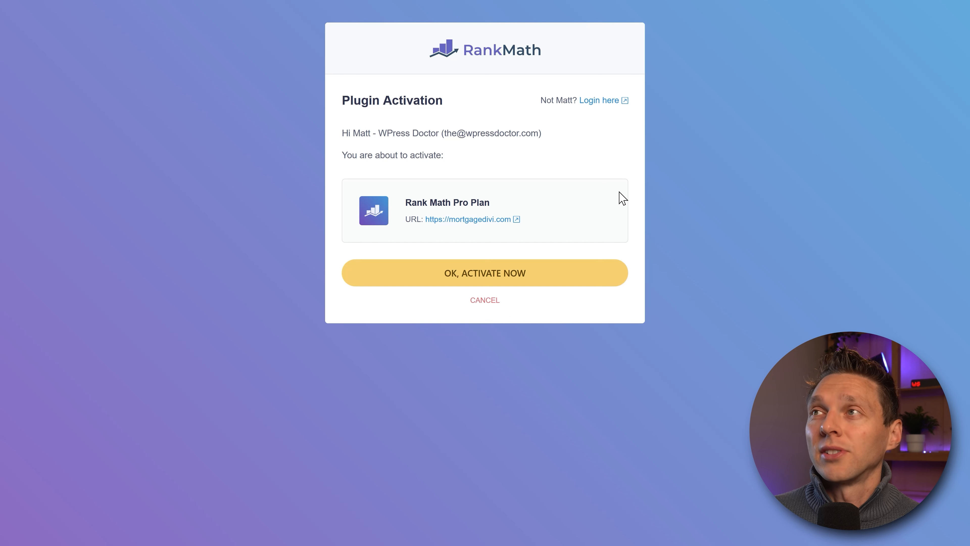
pyautogui.click(505, 278)
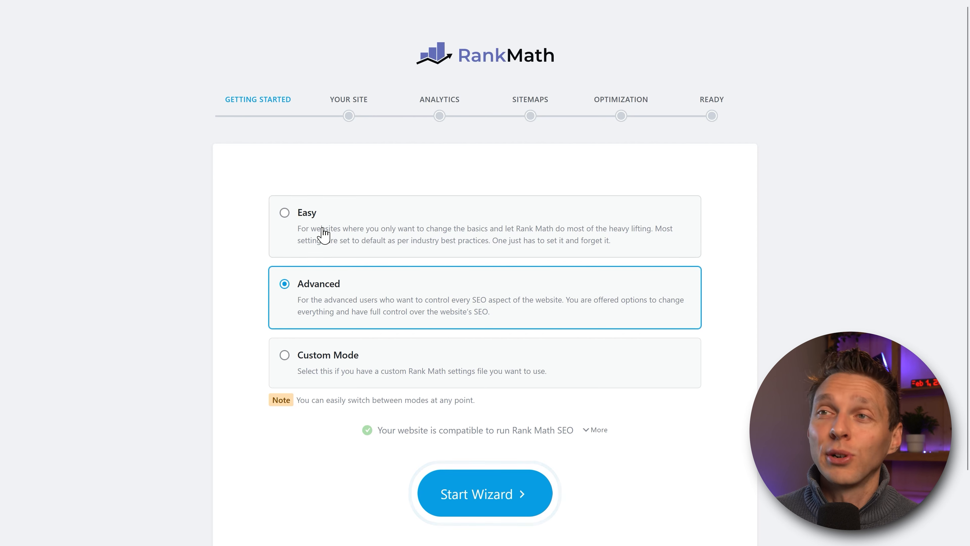
# Step: Switch the setup mode from Easy to Advanced and start the wizard
pyautogui.click(302, 217)
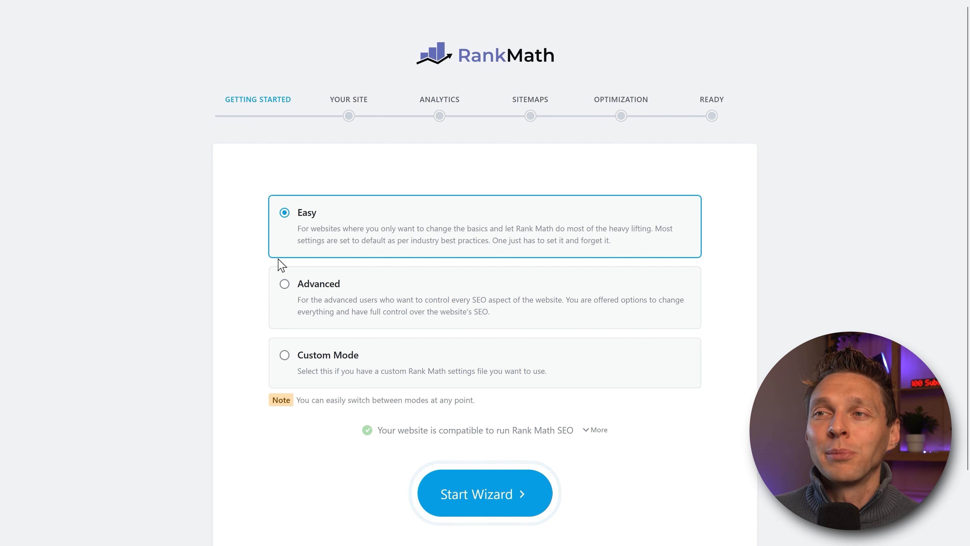
pyautogui.click(284, 285)
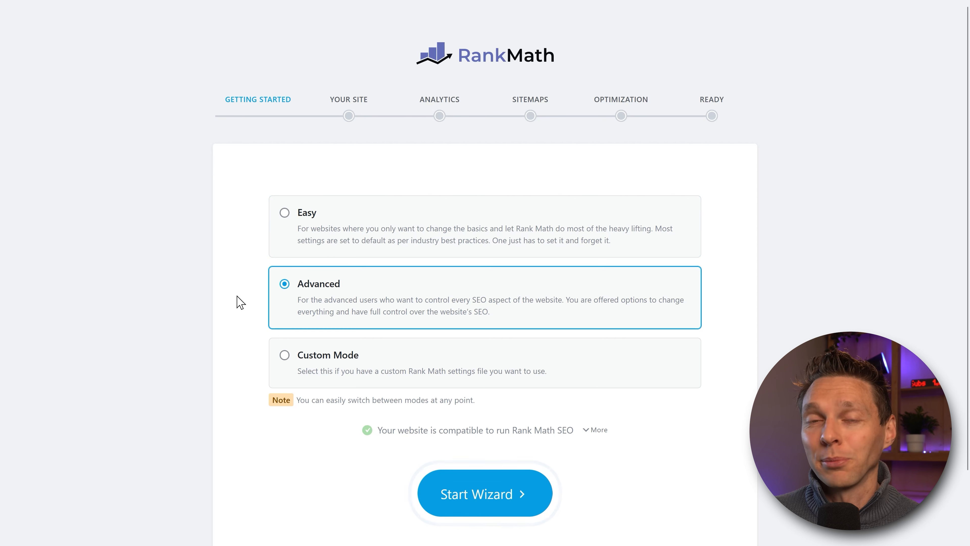
pyautogui.click(517, 503)
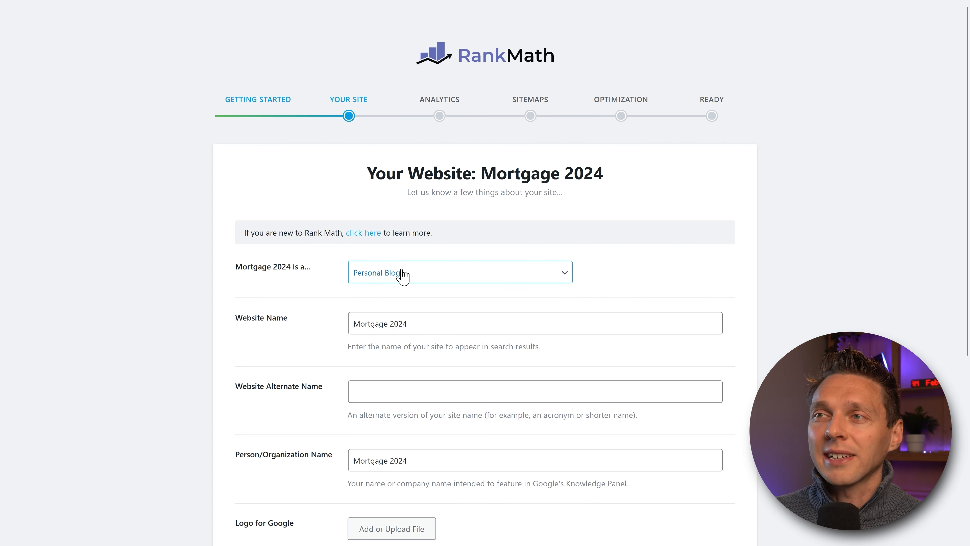
# Step: Open the site-type choices and scroll through the mortgage homepage, leaving Personal Blog selected
pyautogui.click(512, 275)
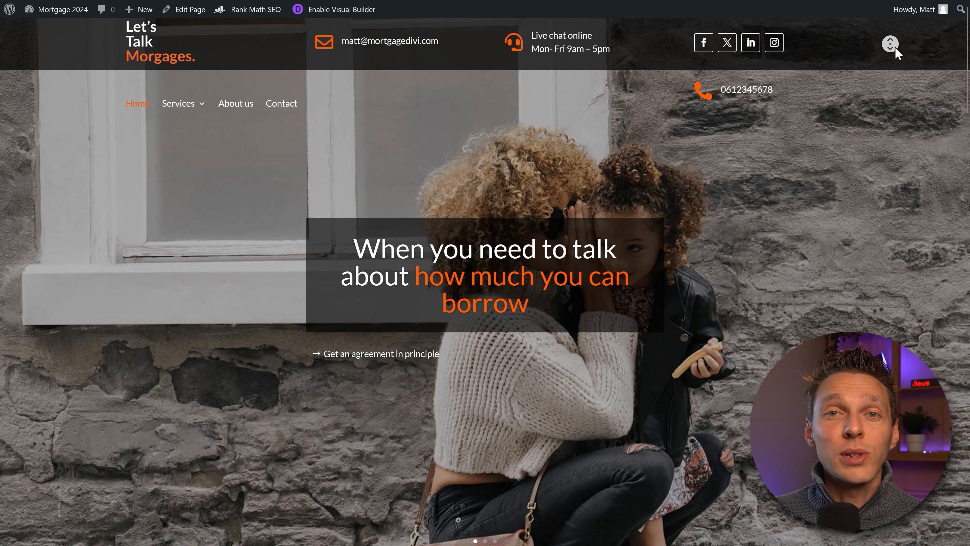
pyautogui.scroll(-2, 895, 53)
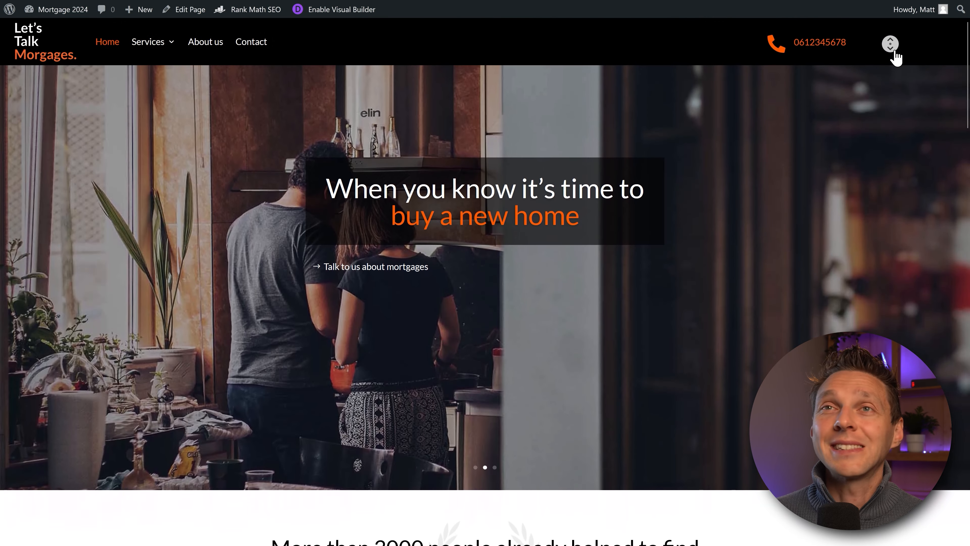
pyautogui.scroll(-3, 896, 53)
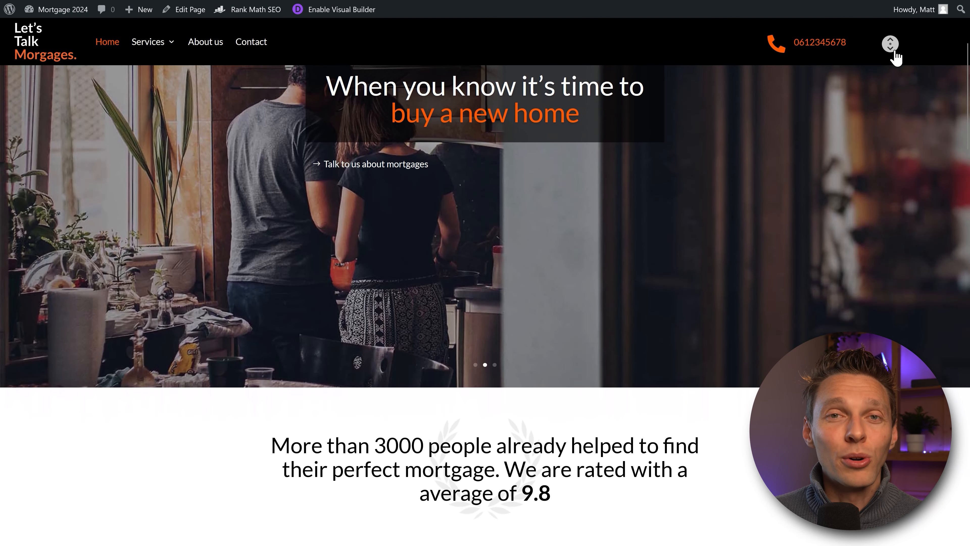
pyautogui.scroll(-3, 895, 53)
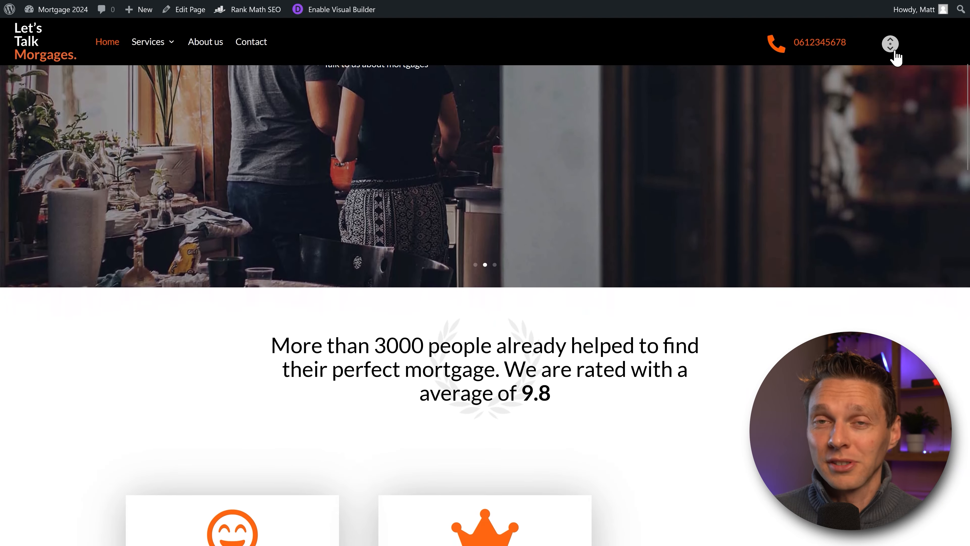
pyautogui.scroll(-3, 895, 55)
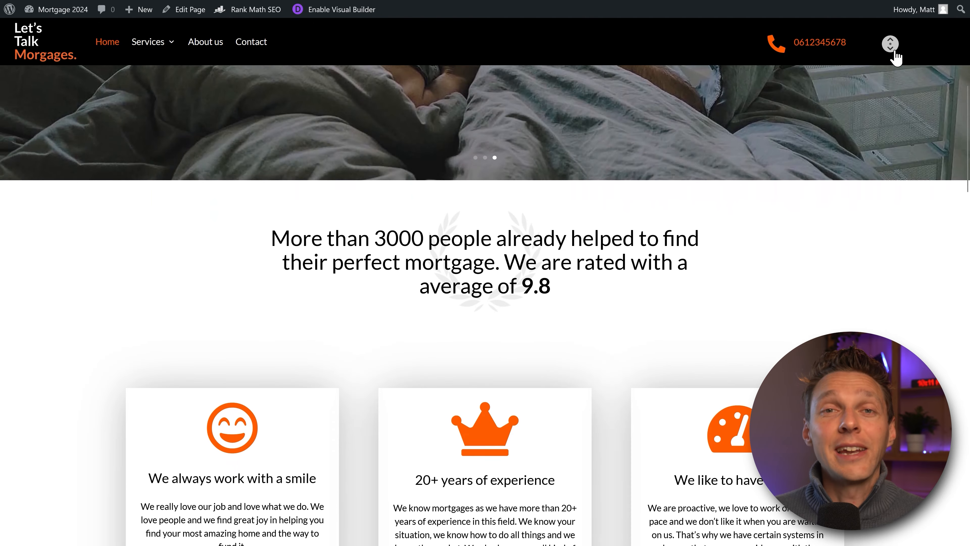
pyautogui.scroll(-3, 895, 55)
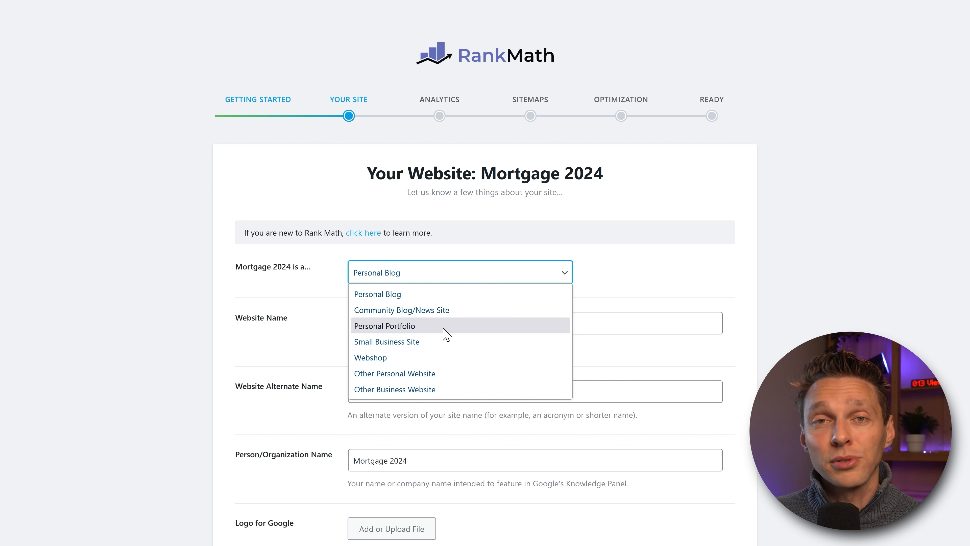
# Step: Set Mortgage 2024's site type to Small Business Site and open the Business Type list
pyautogui.click(439, 341)
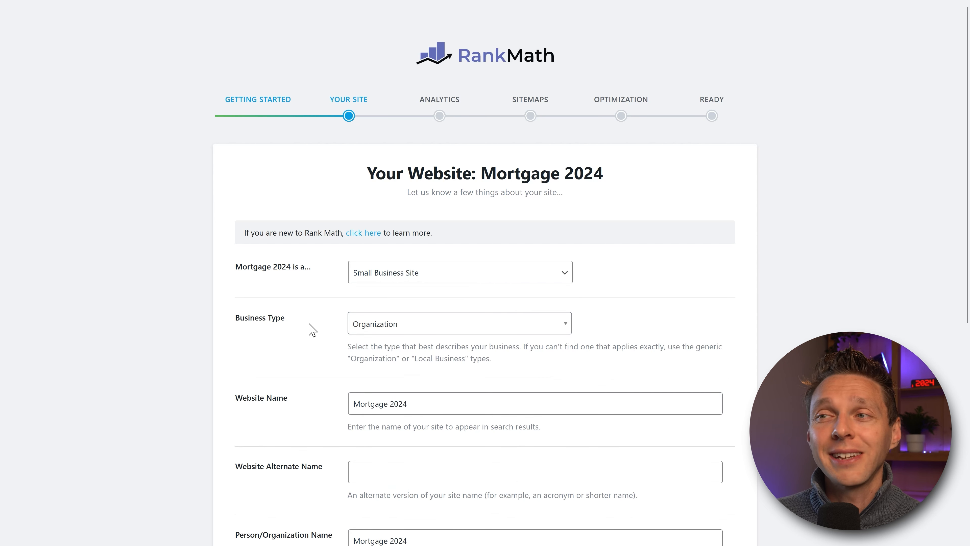
pyautogui.click(349, 329)
pyautogui.scroll(-10, 570, 346)
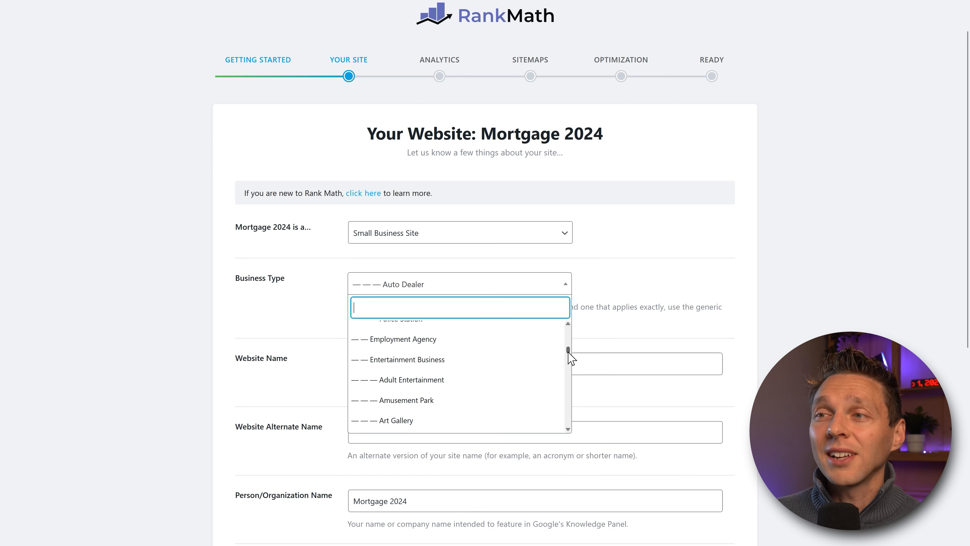
pyautogui.moveTo(568, 359); pyautogui.dragTo(567, 391)
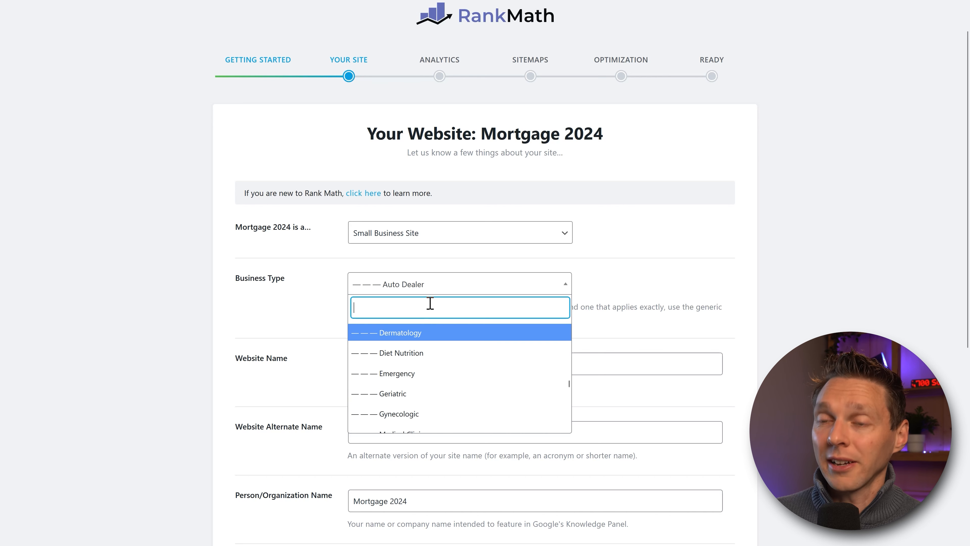
# Step: Search the business types for 'mor', 'adv', 'consu' and 'real', then close the list
pyautogui.write('mortga')
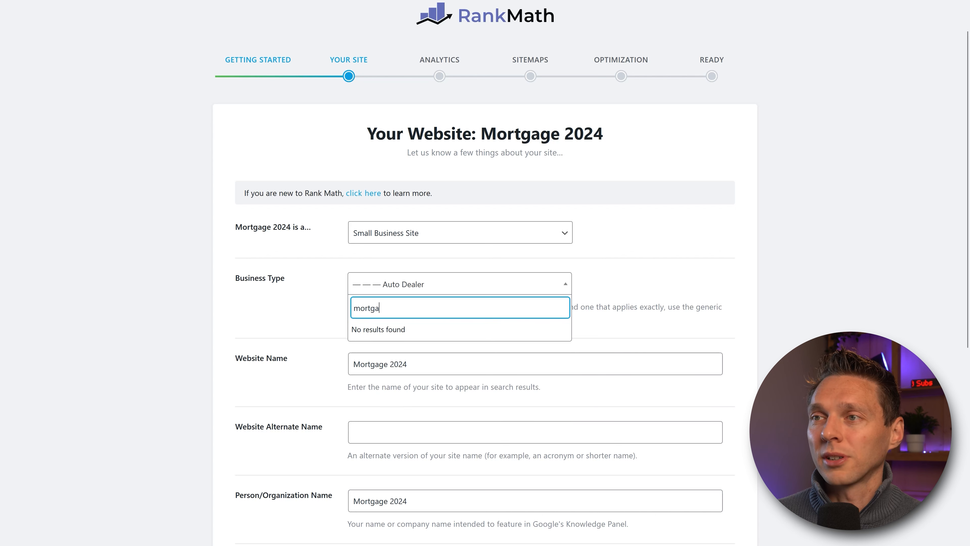
pyautogui.press('BackSpace')
pyautogui.press('BackSpace')
pyautogui.press('BackSpace')
pyautogui.write('advi')
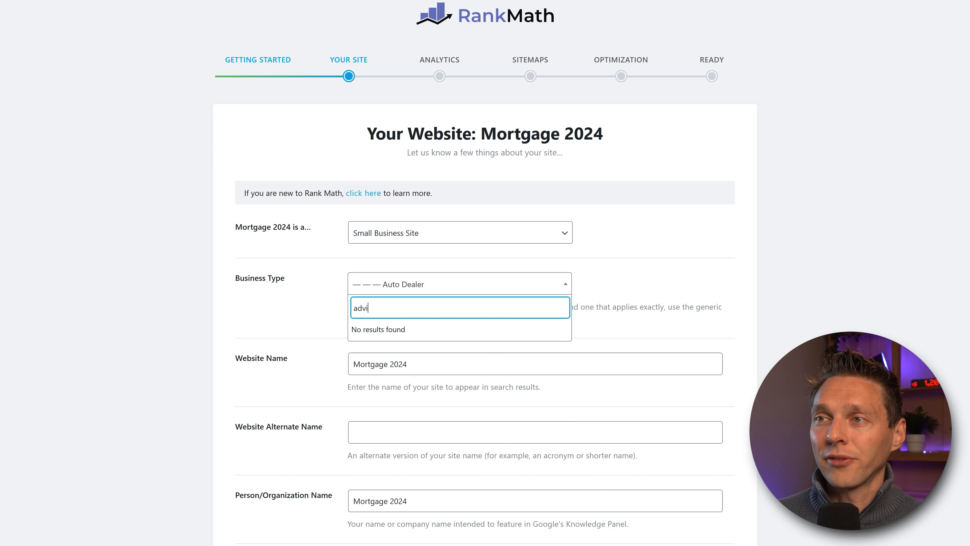
pyautogui.press('BackSpace')
pyautogui.press('BackSpace')
pyautogui.press('BackSpace')
pyautogui.write('consu')
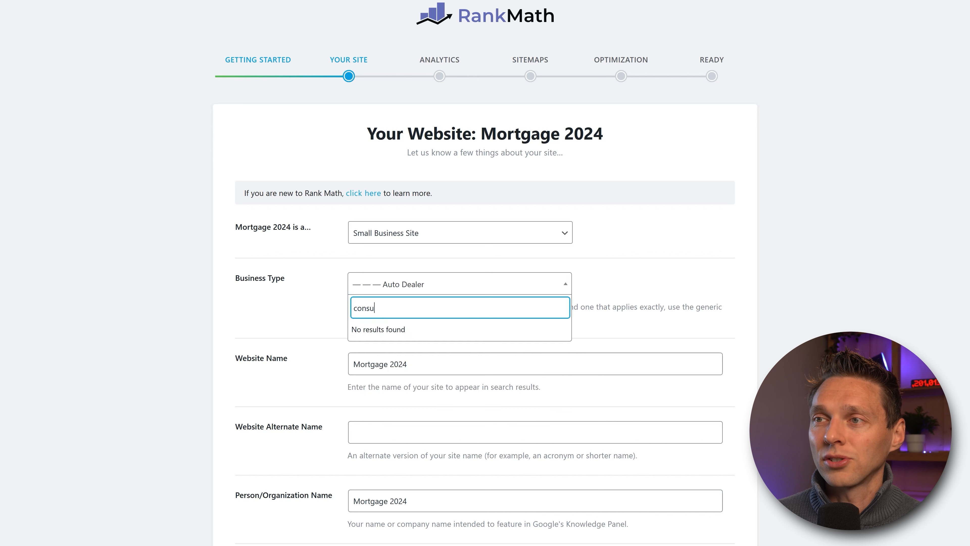
pyautogui.press('BackSpace')
pyautogui.press('BackSpace')
pyautogui.press('BackSpace')
pyautogui.press('BackSpace')
pyautogui.press('BackSpace')
pyautogui.press('BackSpace')
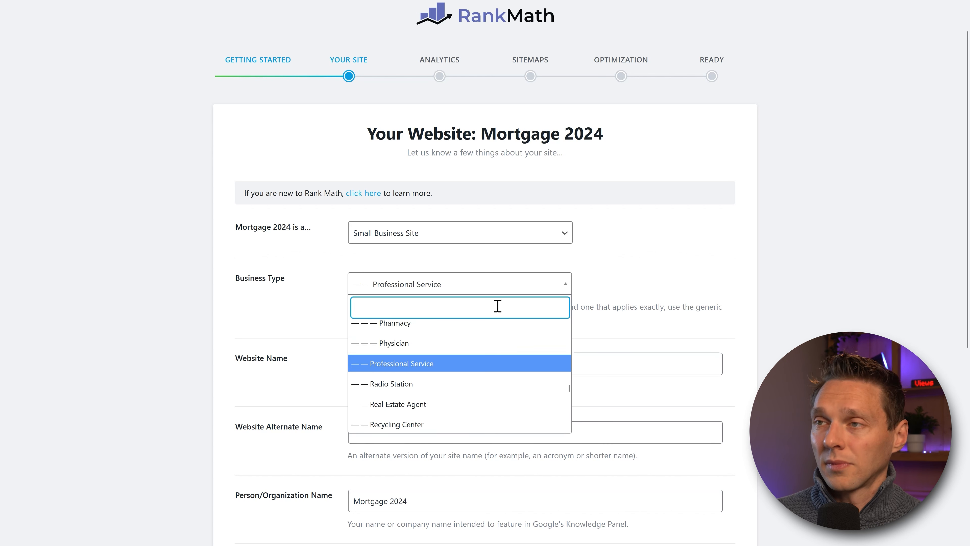
pyautogui.write('real esta')
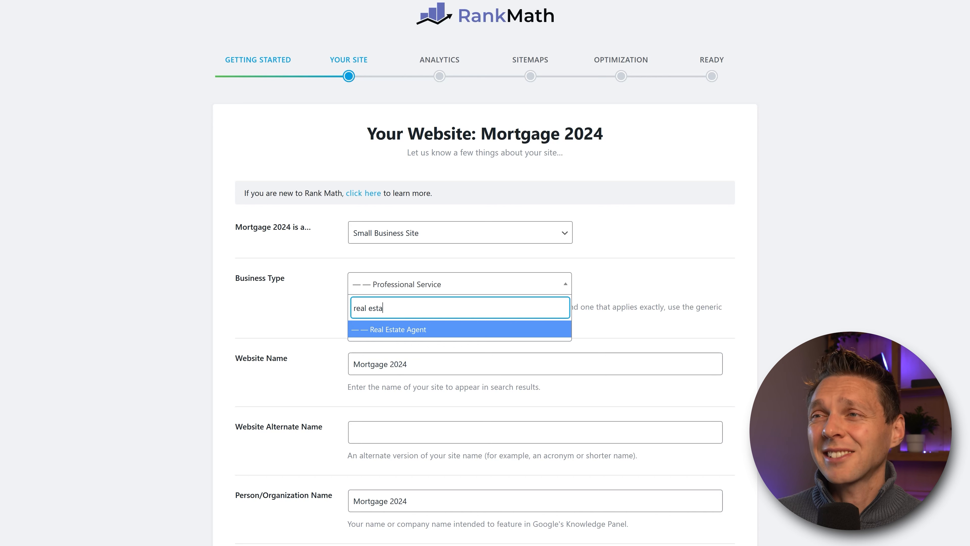
pyautogui.moveTo(392, 309); pyautogui.dragTo(351, 310)
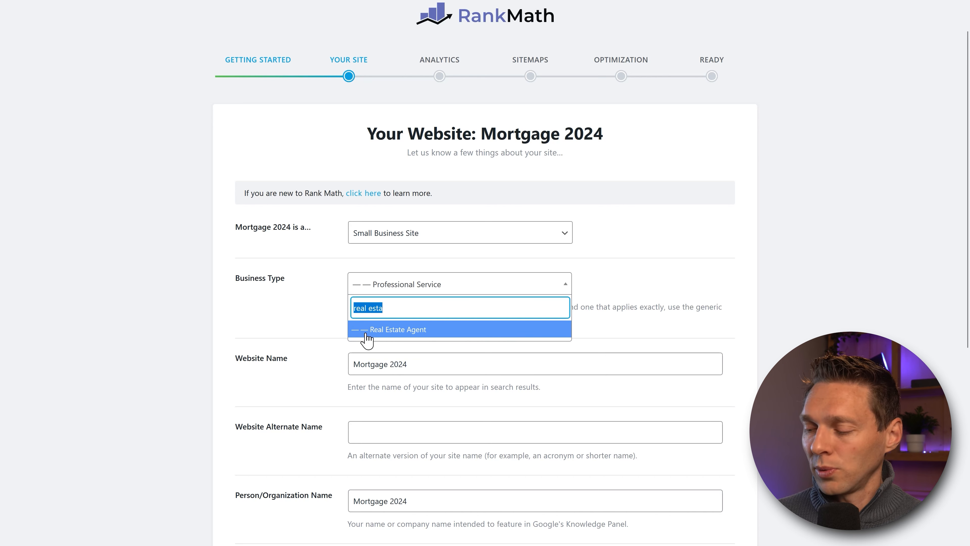
pyautogui.press('Escape')
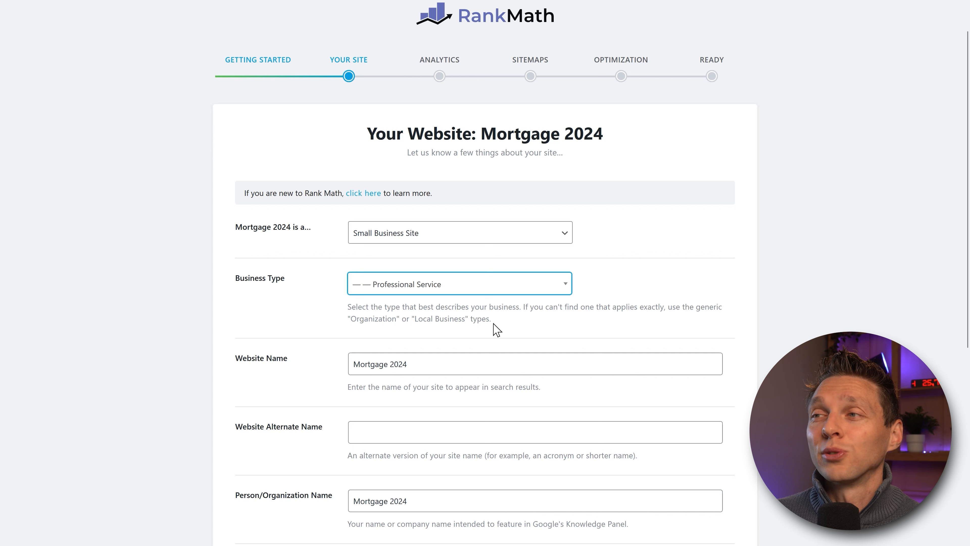
# Step: Leave the Business Type field and highlight the suggested type names in the help text
pyautogui.click(585, 305)
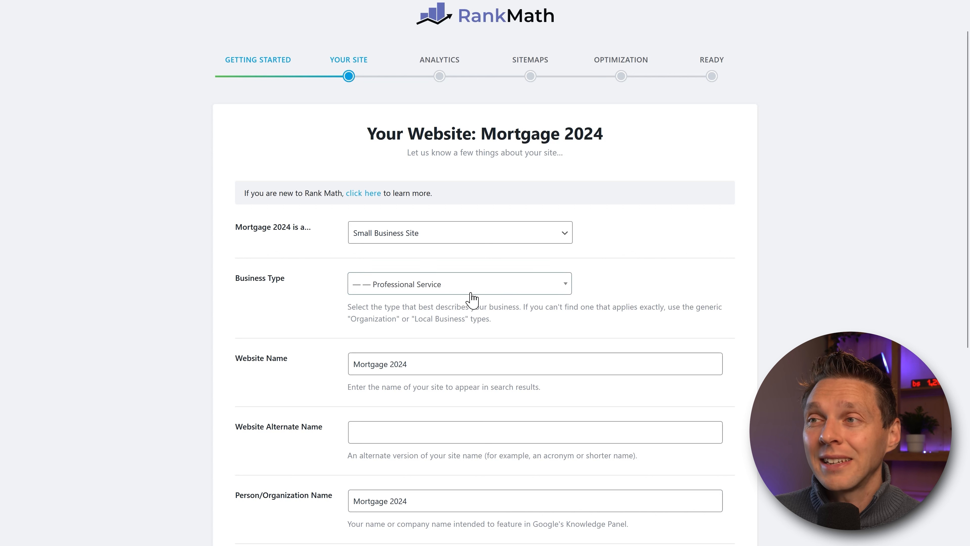
pyautogui.moveTo(350, 319); pyautogui.dragTo(466, 321)
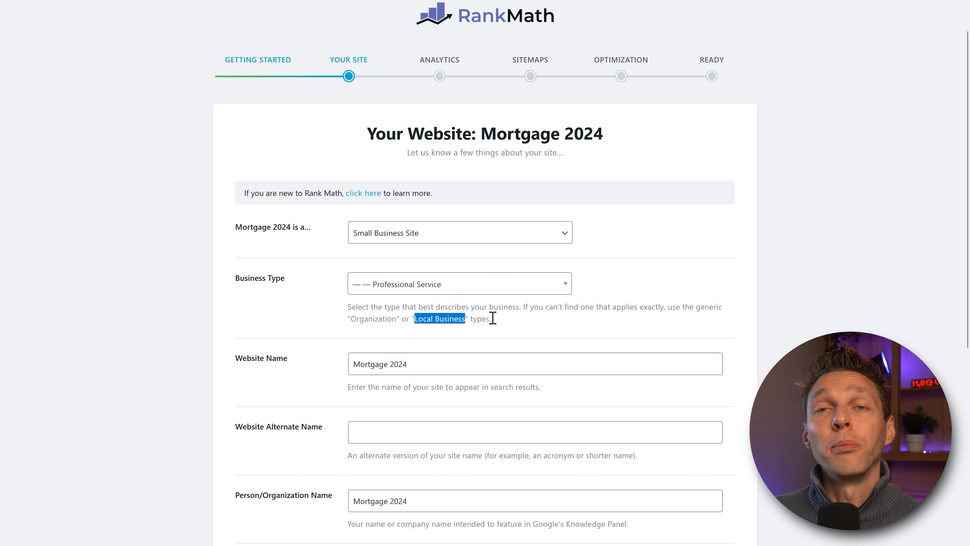
pyautogui.click(508, 323)
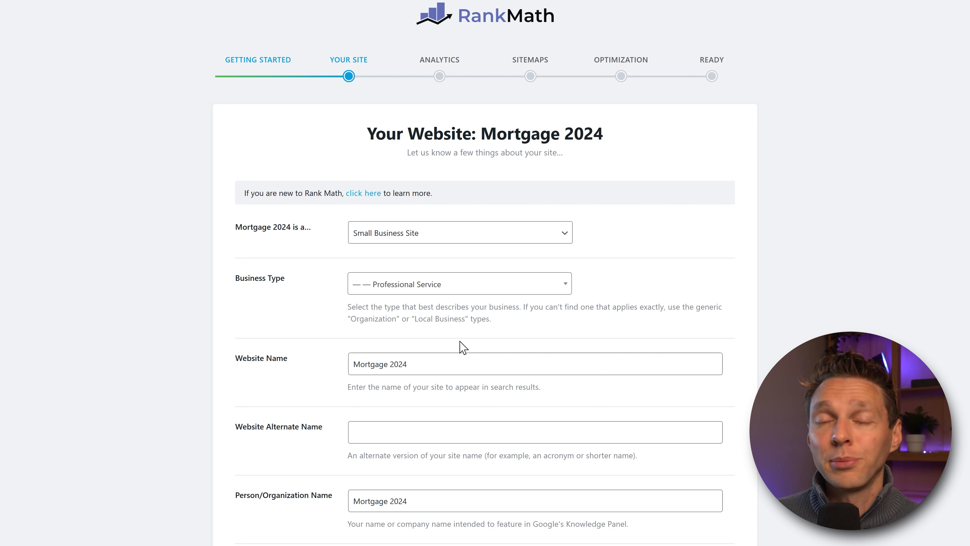
# Step: Edit the Website Name field, highlighting 'Mortgage Advisory' in the site name
pyautogui.scroll(-4, 462, 347)
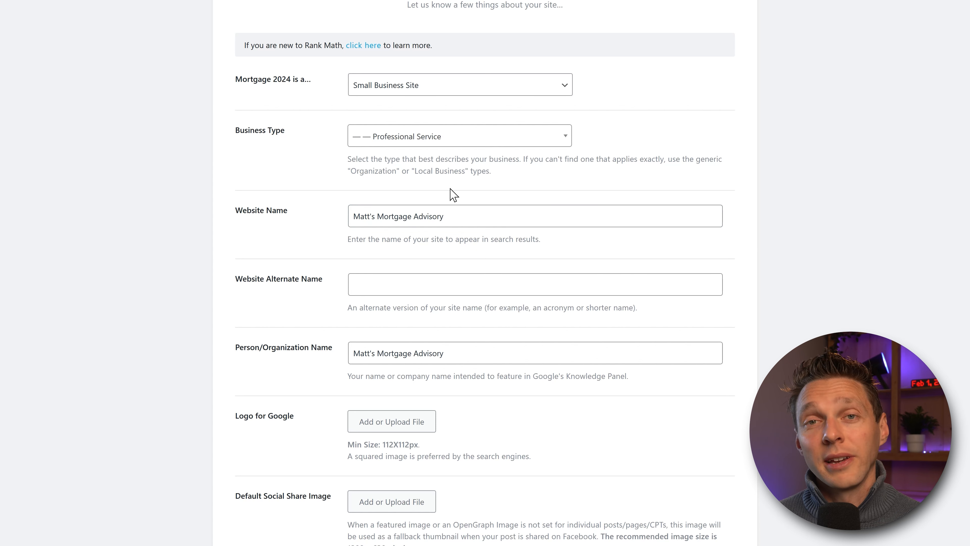
pyautogui.click(357, 218)
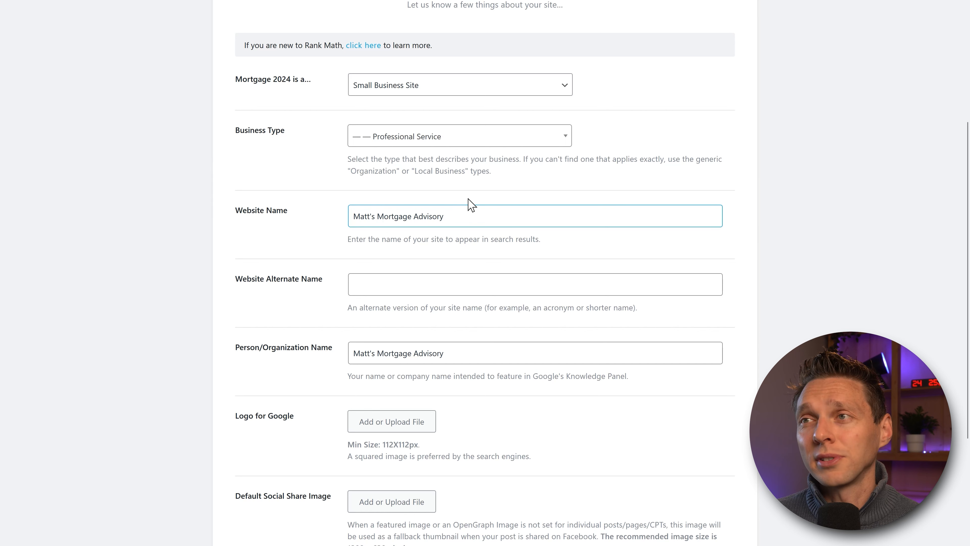
pyautogui.tripleClick(379, 214)
pyautogui.moveTo(379, 214)
pyautogui.mouseDown()
pyautogui.moveTo(443, 216)
pyautogui.moveTo(377, 217)
pyautogui.mouseUp()
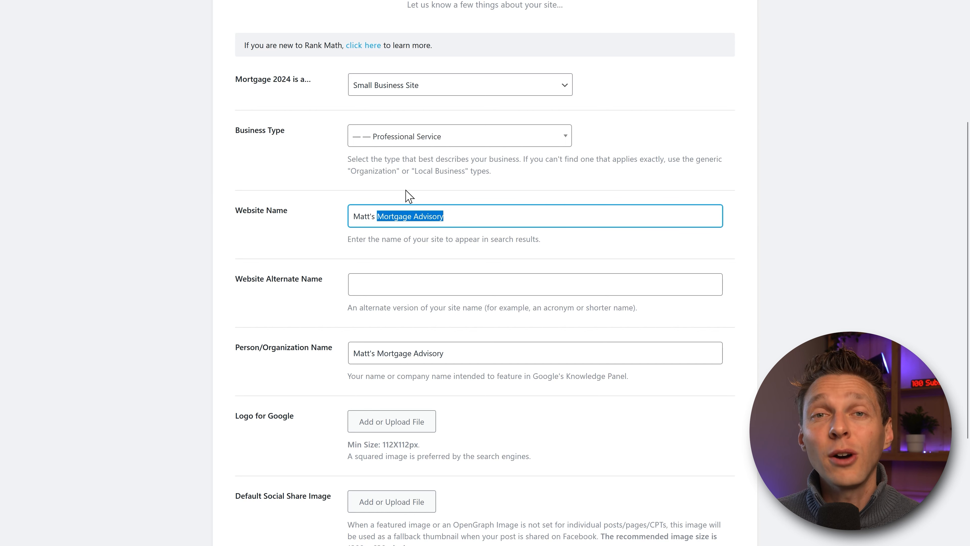
pyautogui.click(397, 190)
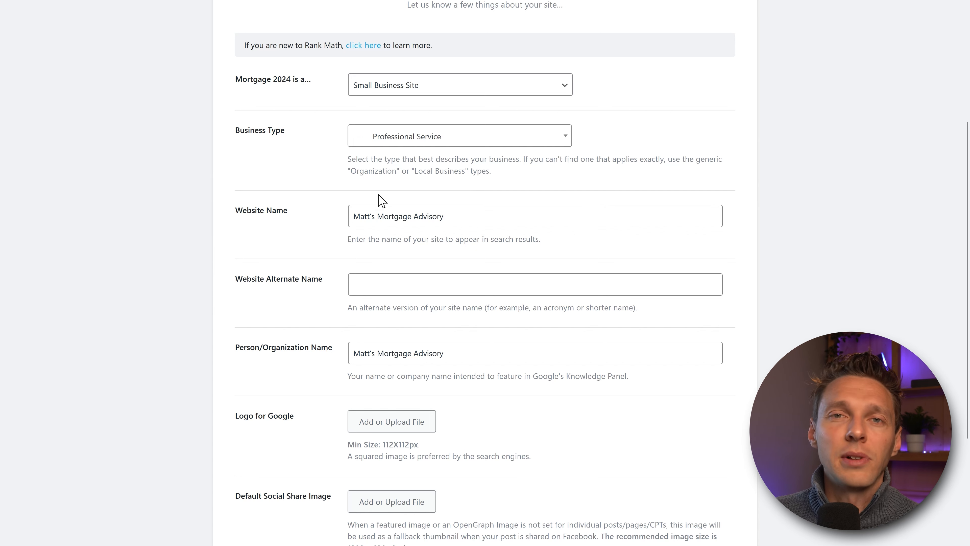
pyautogui.click(365, 208)
pyautogui.moveTo(381, 211); pyautogui.dragTo(449, 218)
pyautogui.click(463, 196)
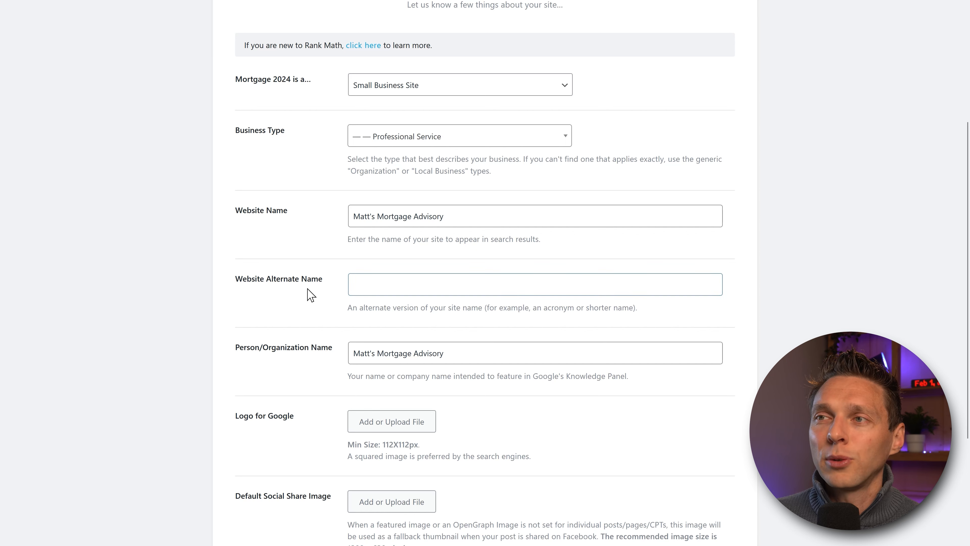
# Step: Paste the shortened site name as the Website Alternate Name and review the Knowledge Panel note
pyautogui.click(373, 283)
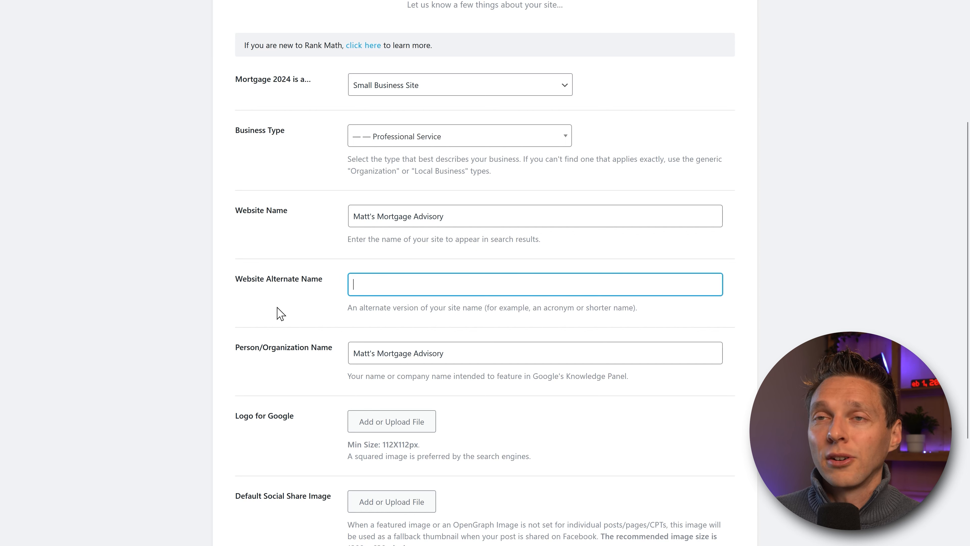
pyautogui.write("Matt's Mortgage")
pyautogui.click(231, 323)
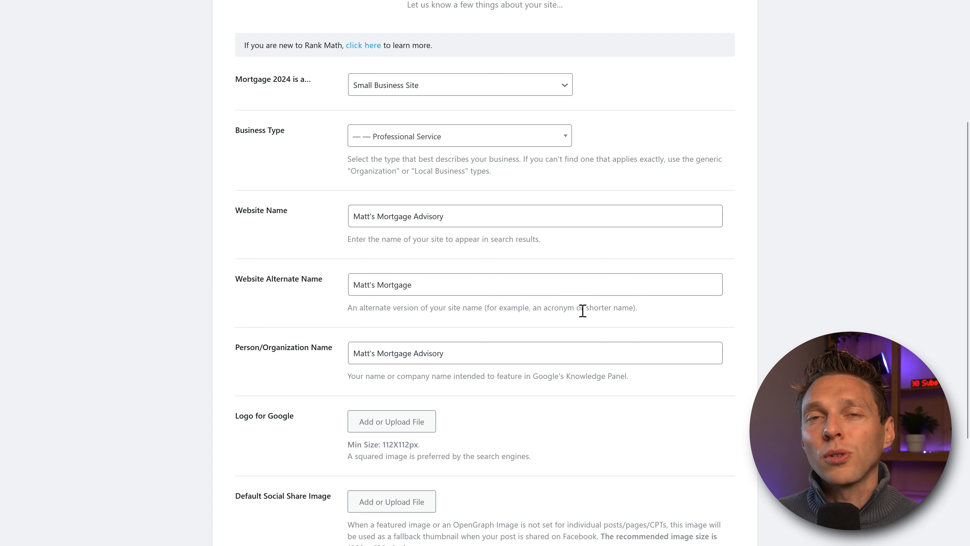
pyautogui.middleClick(764, 206)
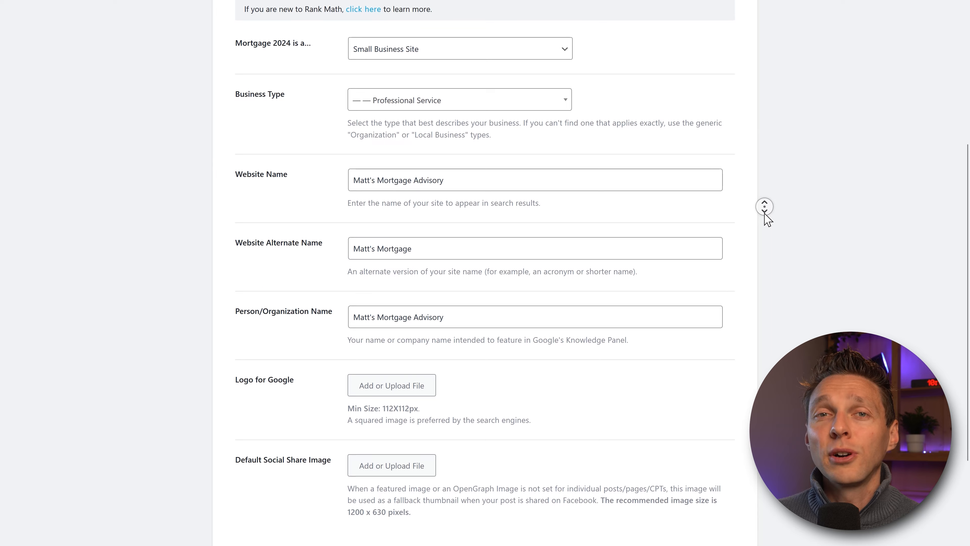
pyautogui.click(768, 220)
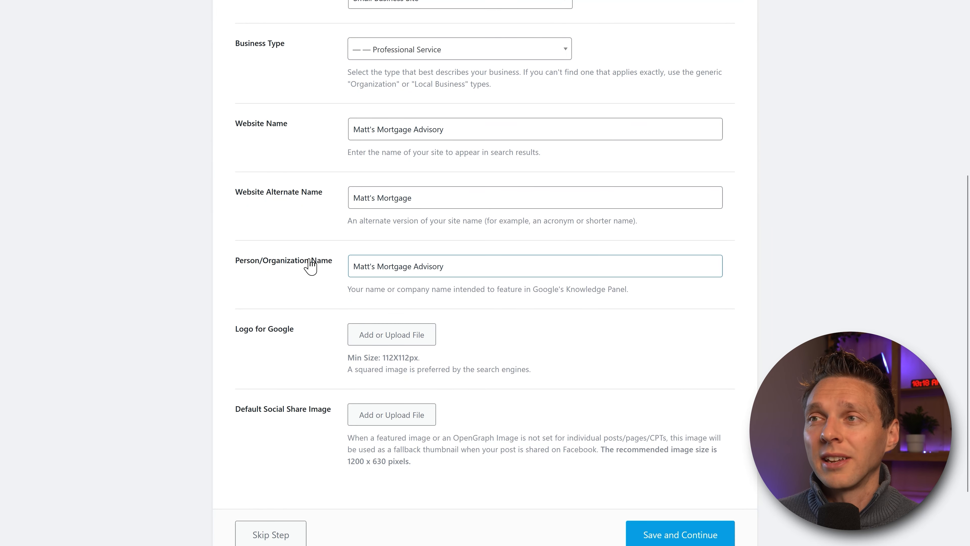
pyautogui.click(335, 127)
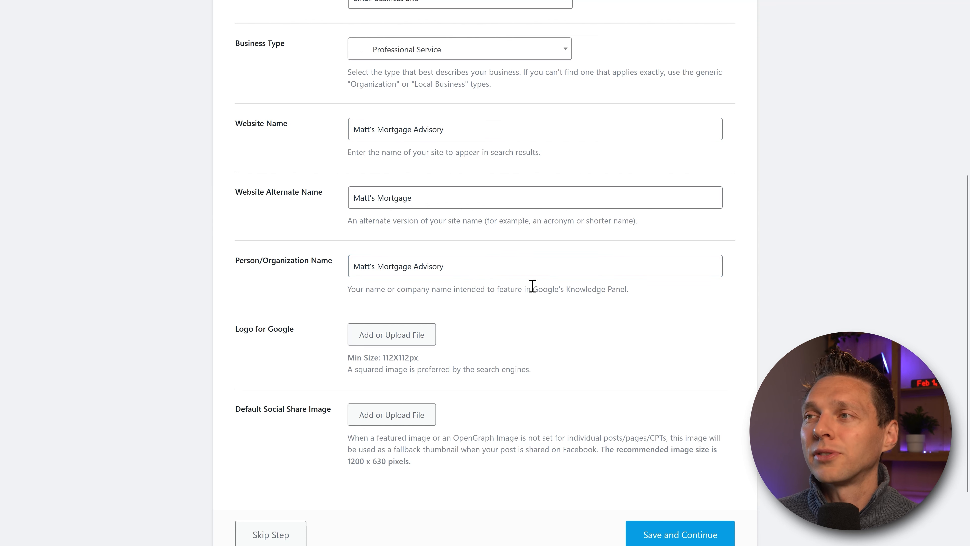
pyautogui.moveTo(536, 288); pyautogui.dragTo(637, 302)
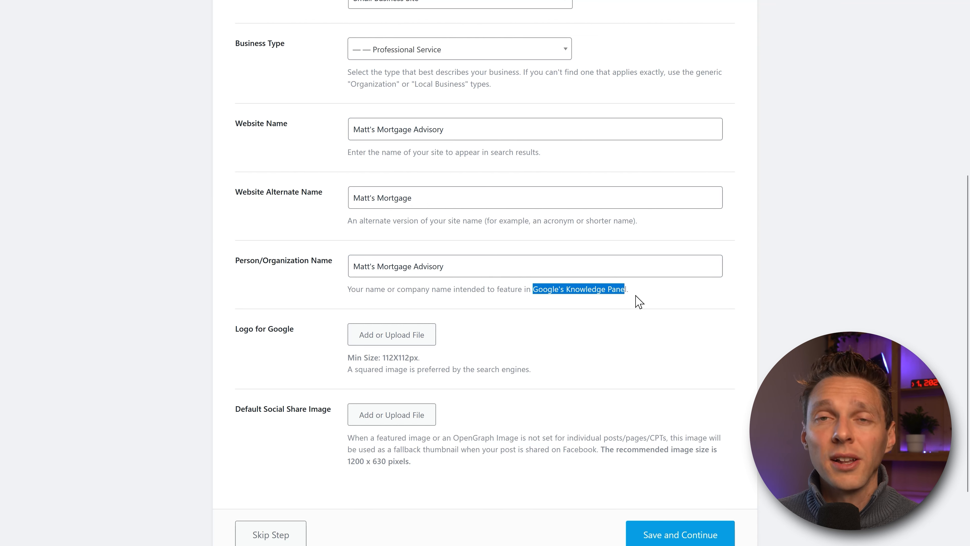
# Step: Review the squared-image and minimum logo size recommendations for the Logo for Google
pyautogui.click(638, 298)
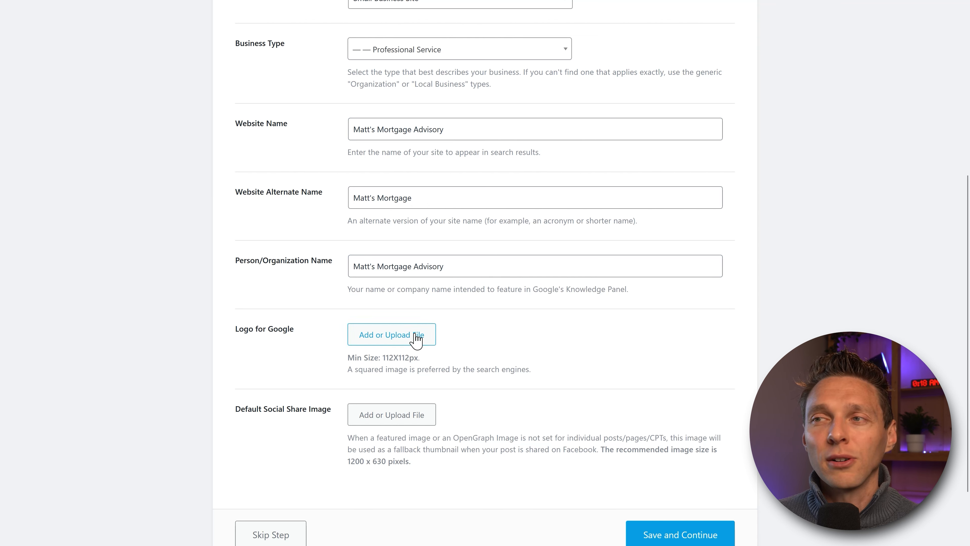
pyautogui.moveTo(355, 369); pyautogui.dragTo(410, 358)
pyautogui.click(408, 369)
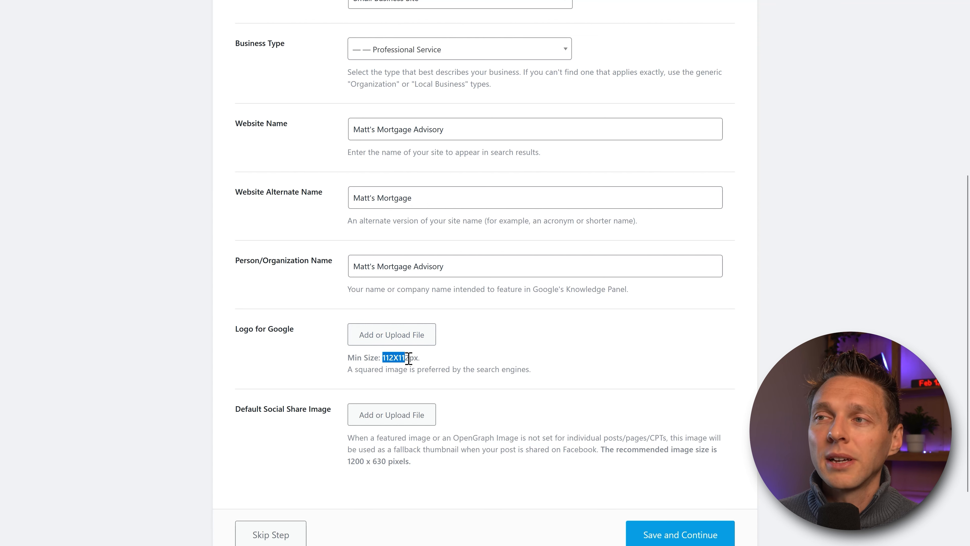
pyautogui.click(444, 369)
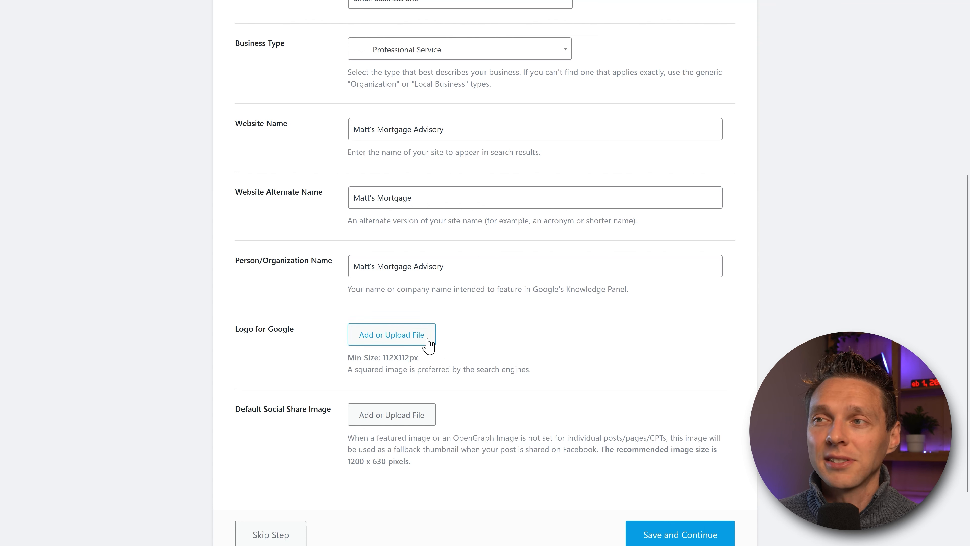
# Step: Use the 707×707 Let's Talk Morgages image as Google logo, alt text 'Lets Talk Mortgages Logo'
pyautogui.click(399, 338)
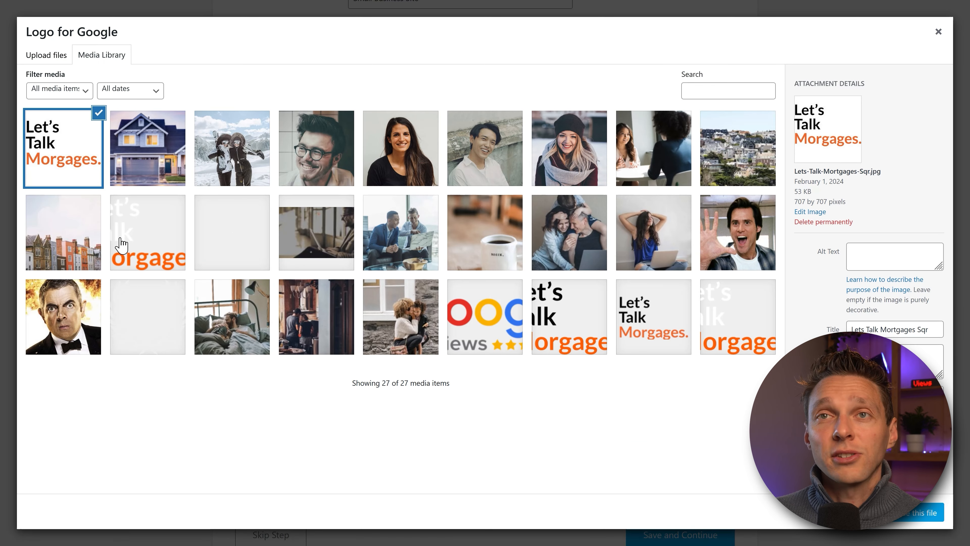
pyautogui.moveTo(797, 201); pyautogui.dragTo(829, 201)
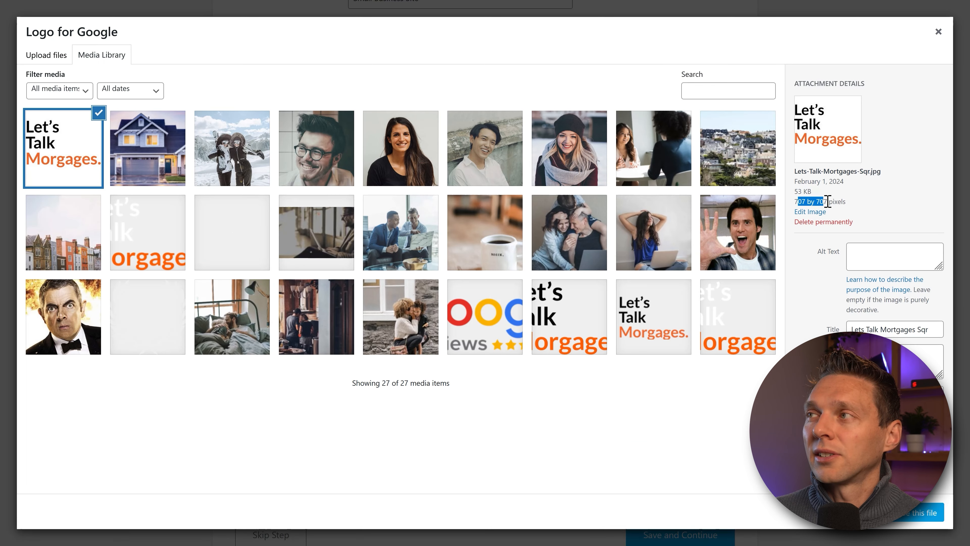
pyautogui.click(829, 201)
pyautogui.moveTo(915, 329); pyautogui.dragTo(850, 331)
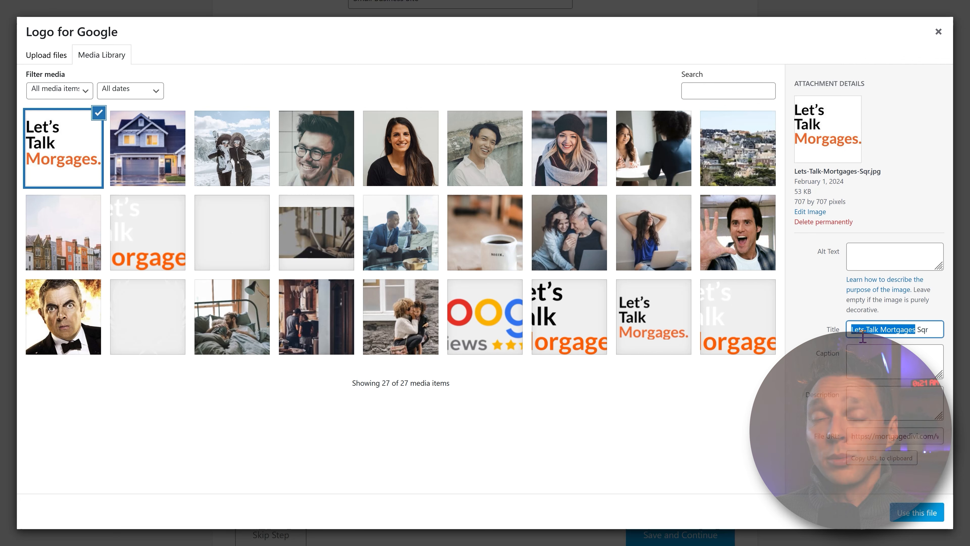
pyautogui.hotkey('ctrl', 'x')
pyautogui.click(875, 264)
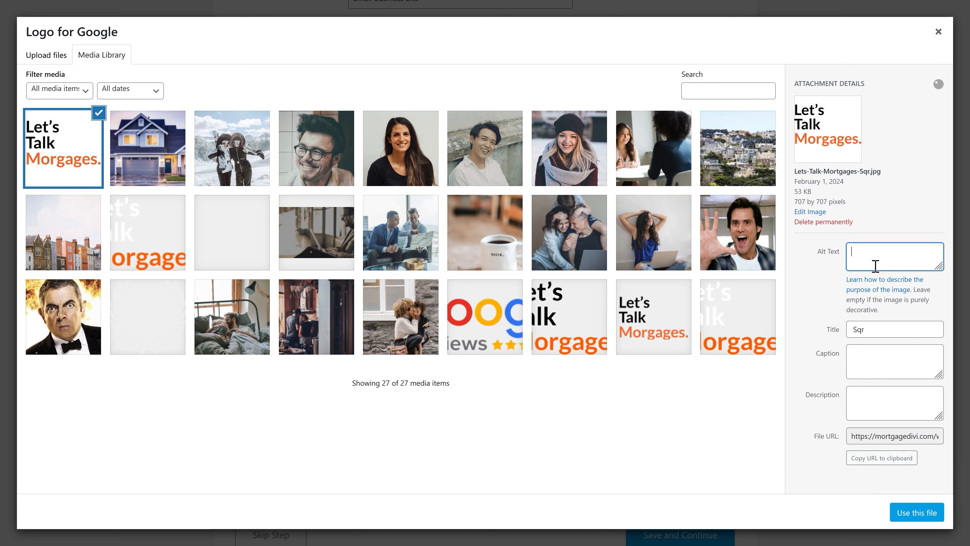
pyautogui.hotkey('ctrl', 'v')
pyautogui.moveTo(873, 329); pyautogui.dragTo(848, 335)
pyautogui.press('BackSpace')
pyautogui.click(900, 254)
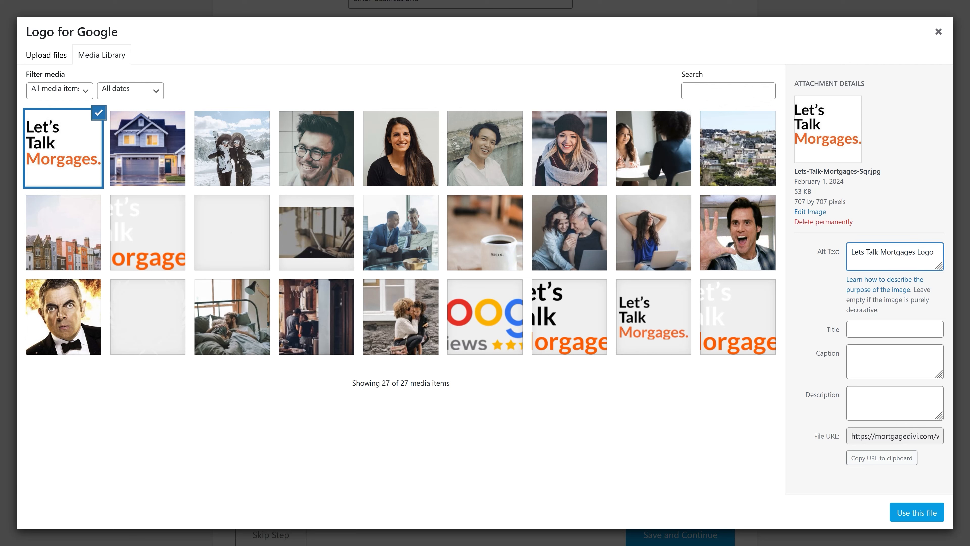
pyautogui.click(911, 513)
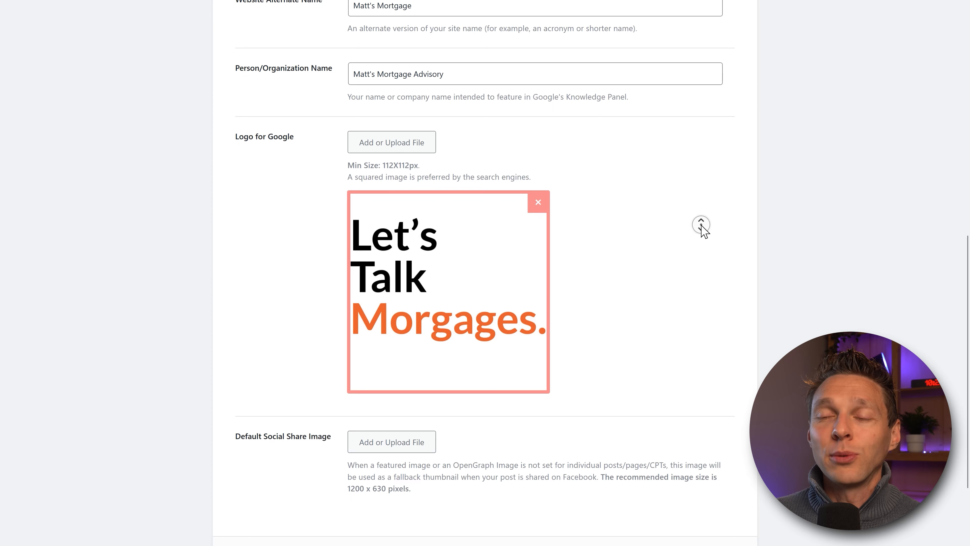
pyautogui.scroll(-3, 703, 230)
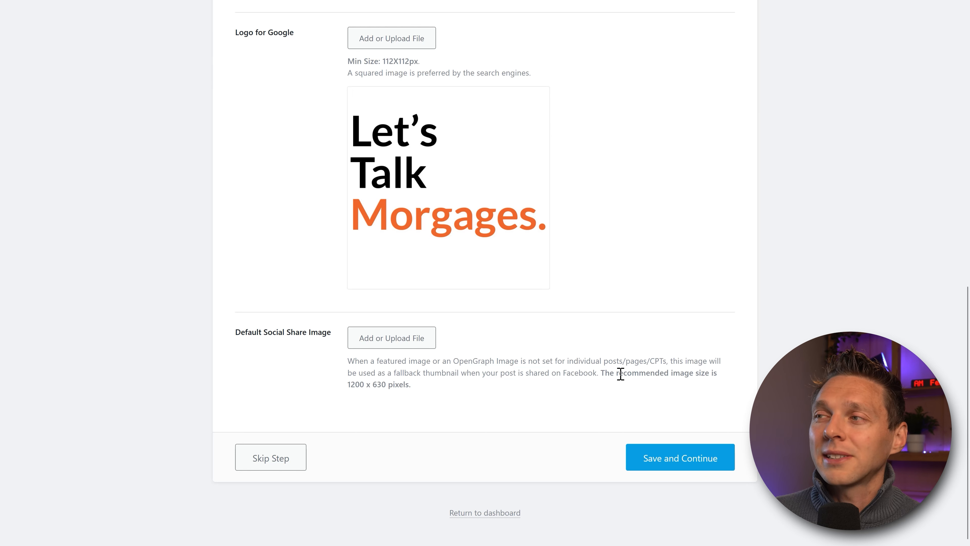
# Step: Set Mortgage-Advisory-Matts-Social-Share.jpg (1200×630) as default share image, title moved into alt text
pyautogui.moveTo(348, 384); pyautogui.dragTo(386, 384)
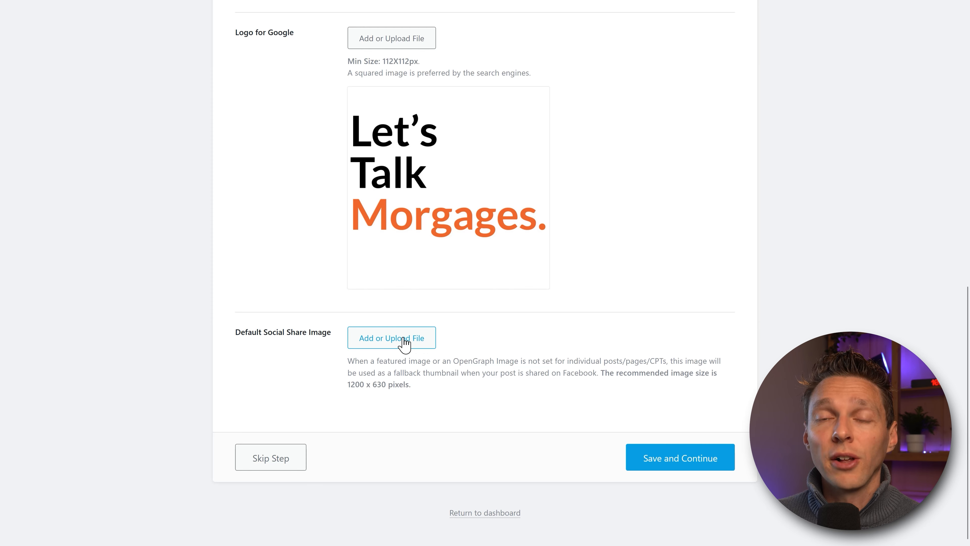
pyautogui.click(404, 343)
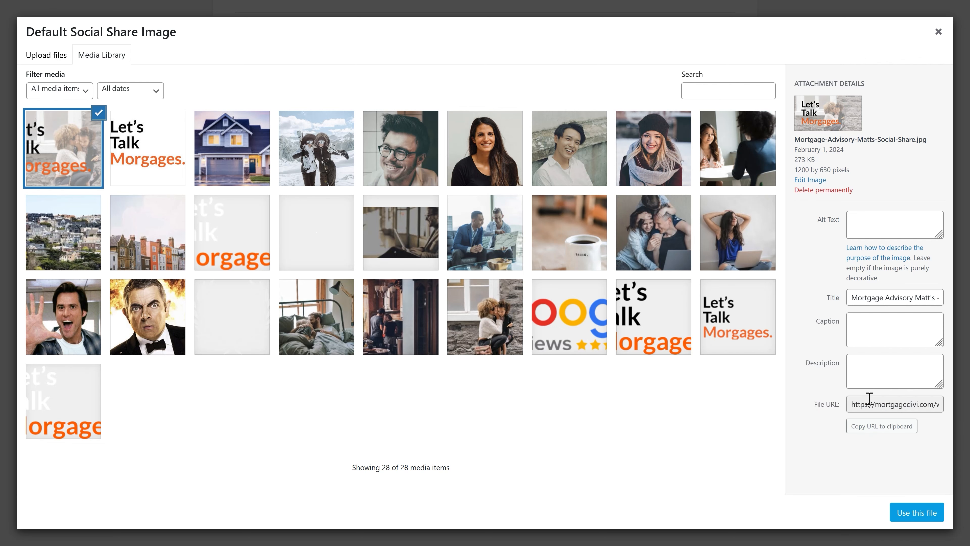
pyautogui.moveTo(796, 144); pyautogui.dragTo(919, 137)
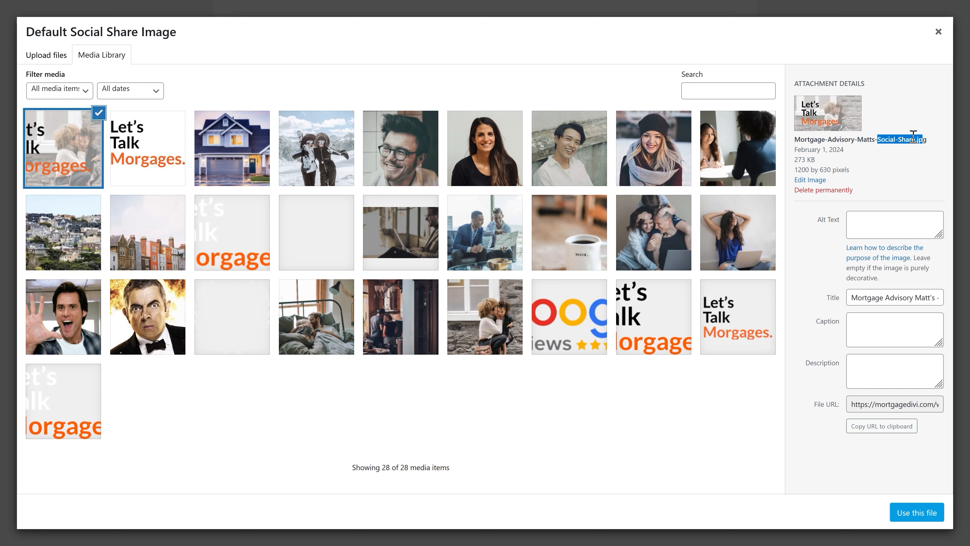
pyautogui.click(903, 136)
pyautogui.moveTo(876, 304); pyautogui.dragTo(861, 217)
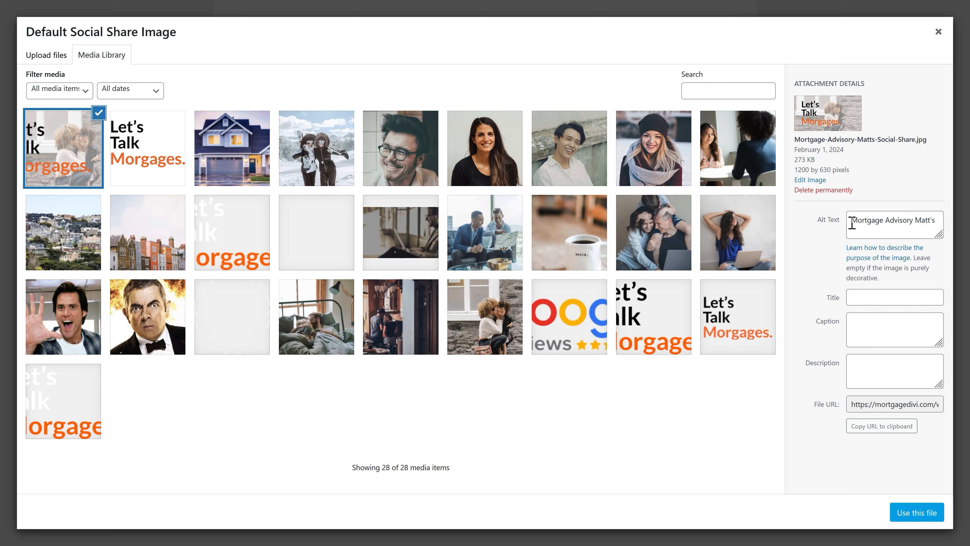
pyautogui.click(917, 512)
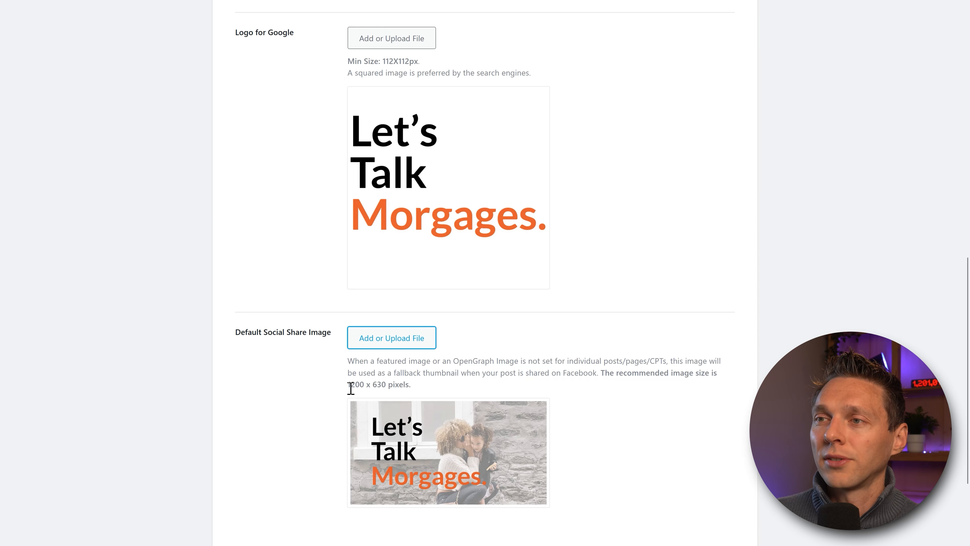
pyautogui.moveTo(351, 388); pyautogui.dragTo(392, 389)
pyautogui.click(394, 389)
pyautogui.middleClick(676, 337)
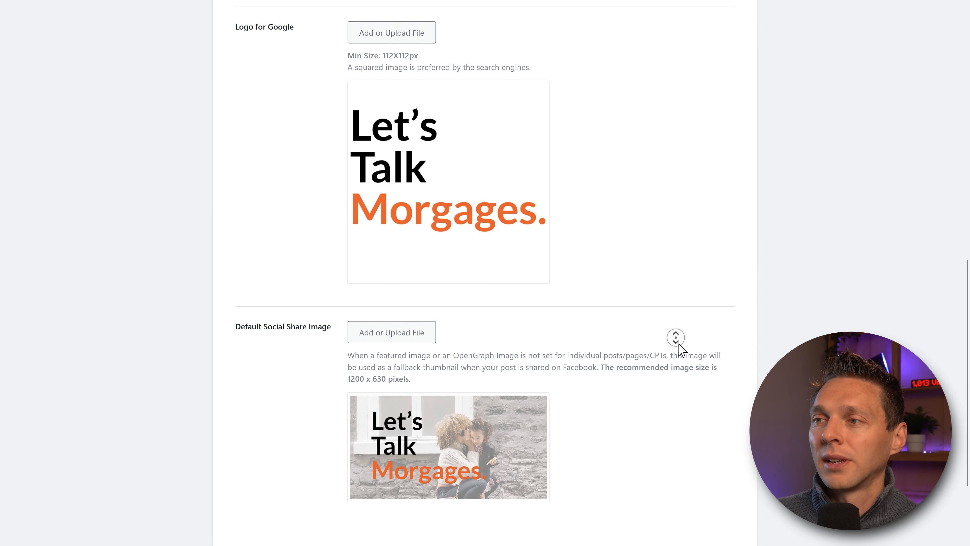
pyautogui.middleClick(678, 345)
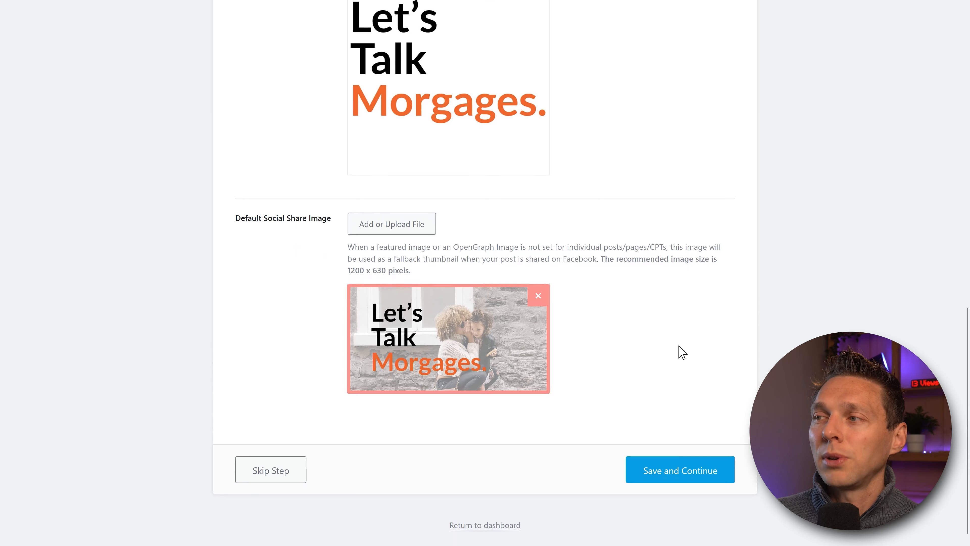
# Step: Save the site details, connect the Google account to Rank Math, and select all requested permissions
pyautogui.click(667, 472)
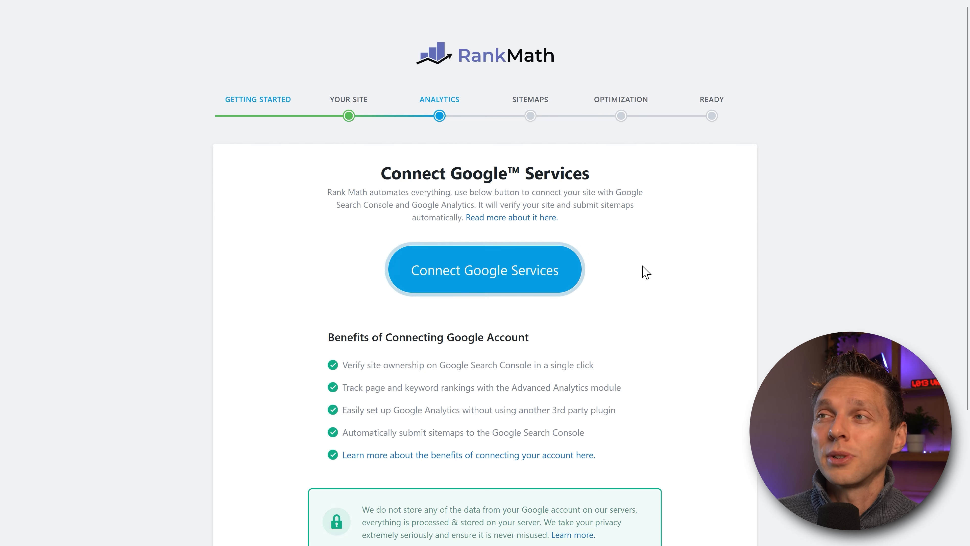
pyautogui.click(528, 274)
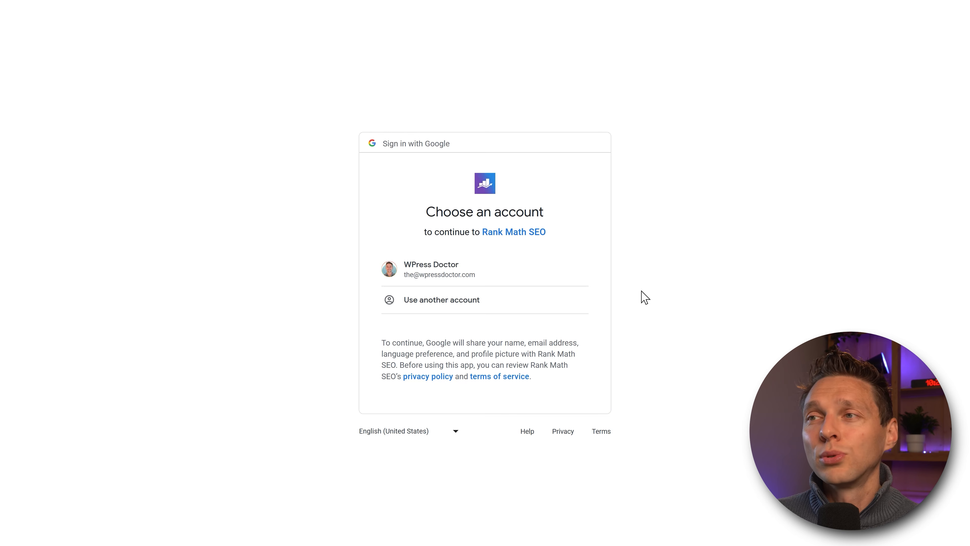
pyautogui.click(453, 278)
pyautogui.click(570, 361)
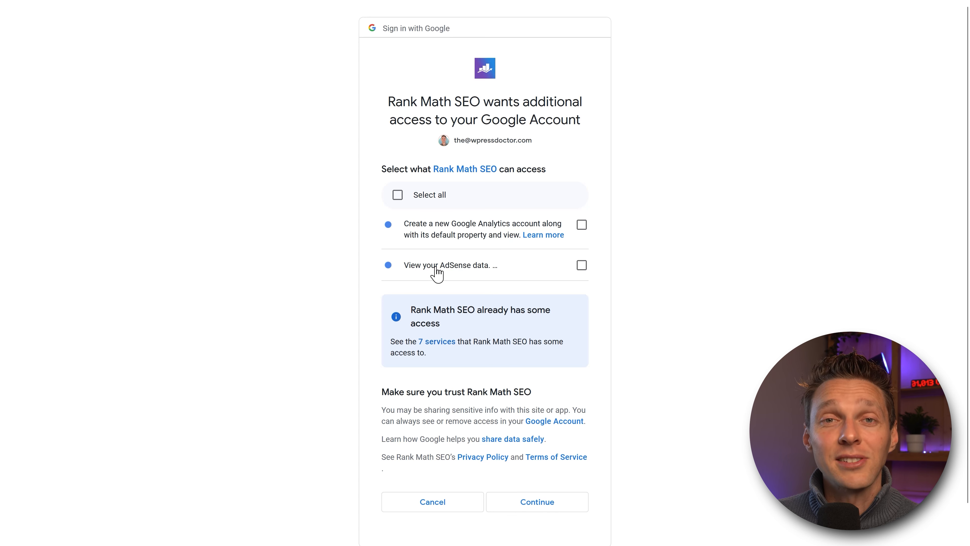
pyautogui.click(398, 195)
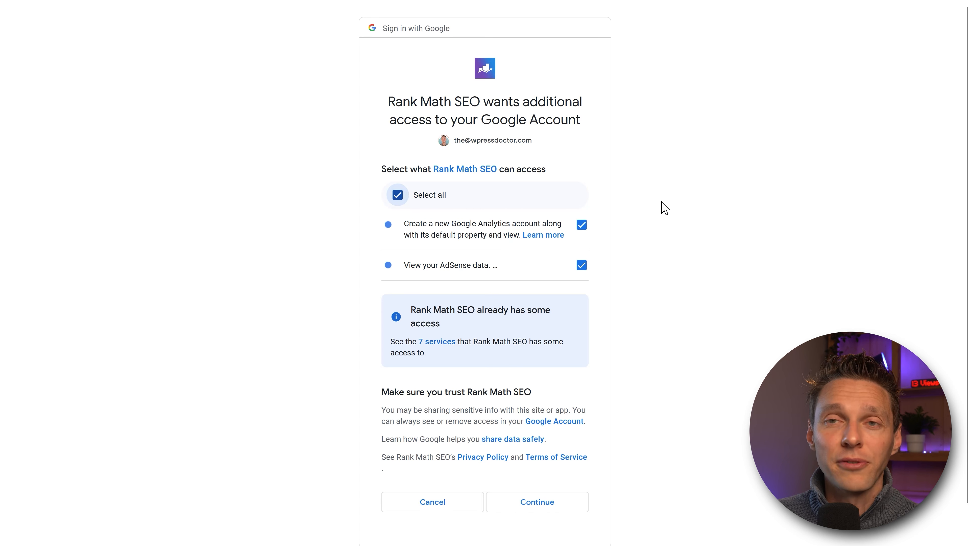
pyautogui.click(537, 501)
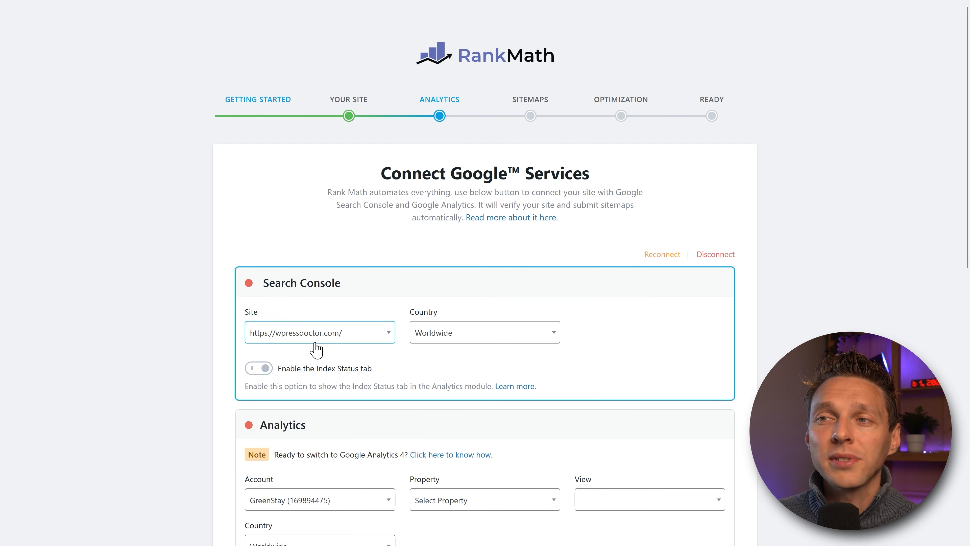
pyautogui.click(380, 336)
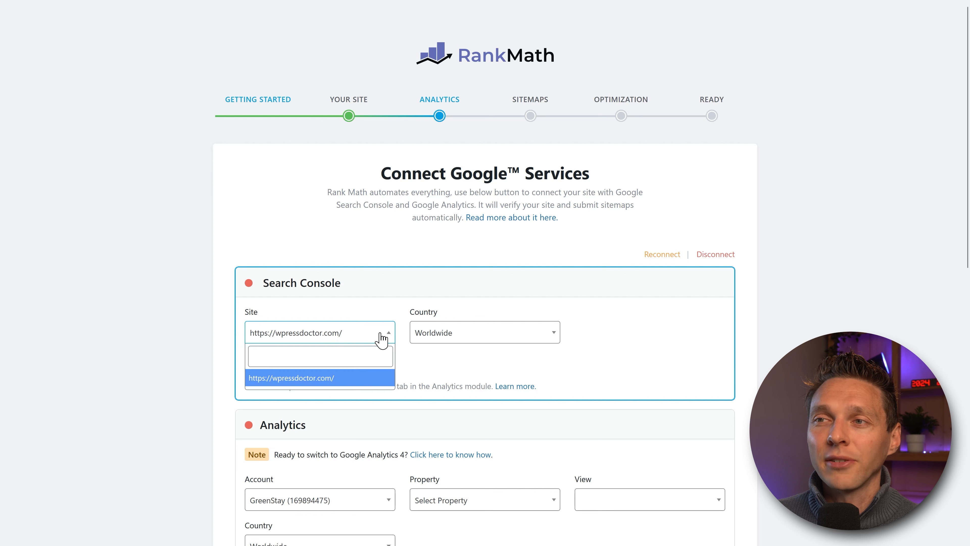
pyautogui.press('Down')
pyautogui.press('Return')
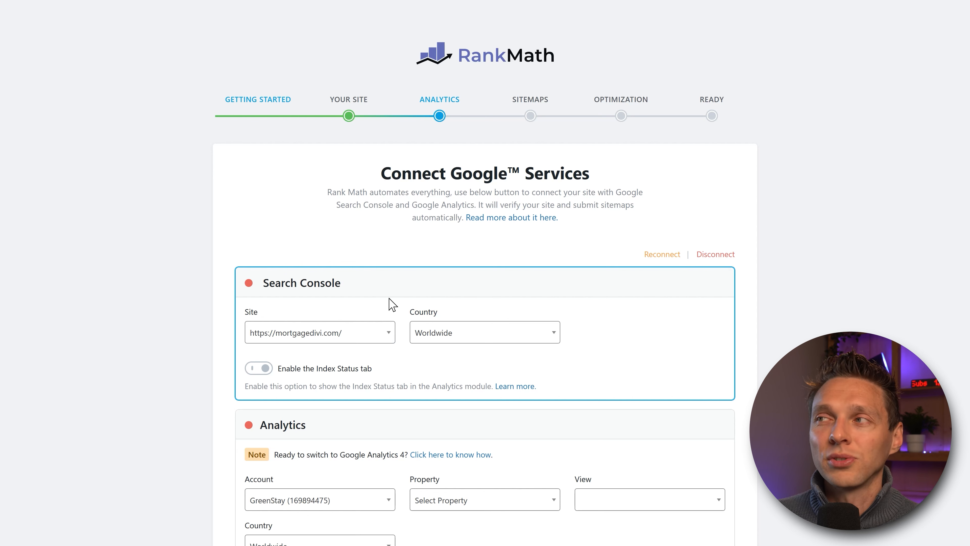
pyautogui.scroll(-2, 386, 303)
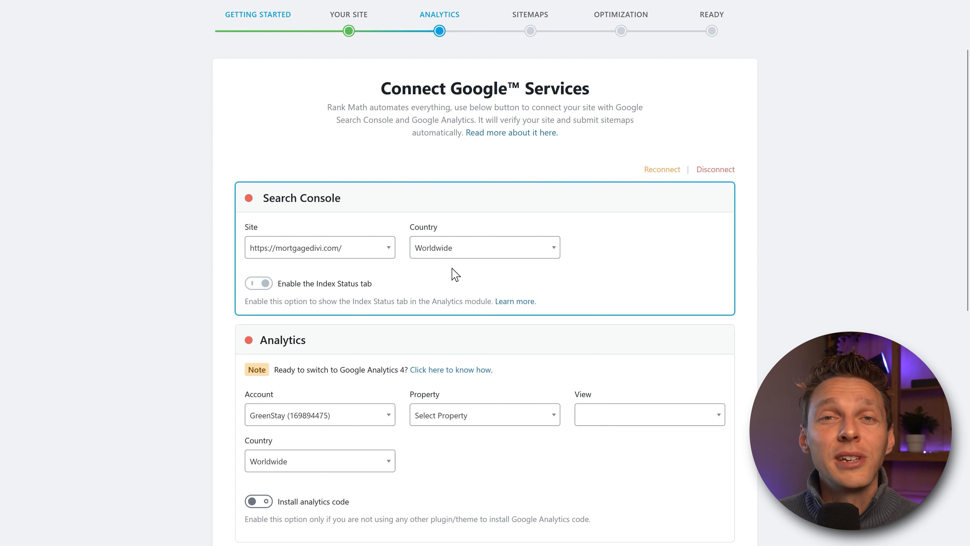
pyautogui.click(462, 252)
pyautogui.write('united')
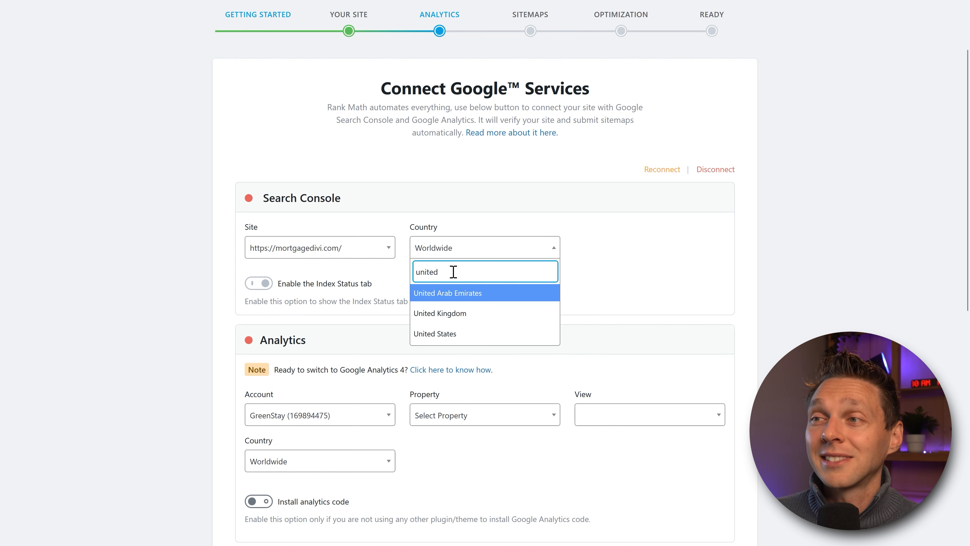
pyautogui.click(439, 333)
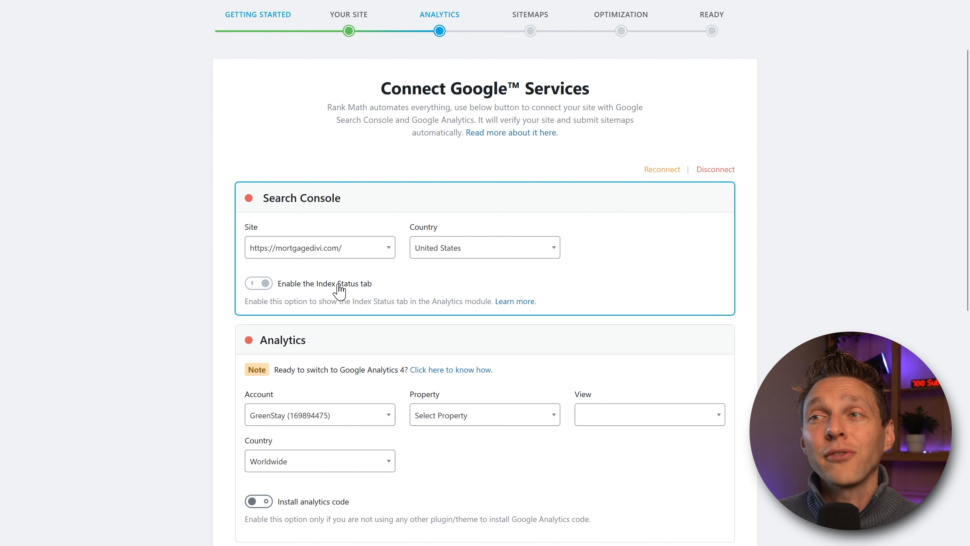
pyautogui.middleClick(639, 254)
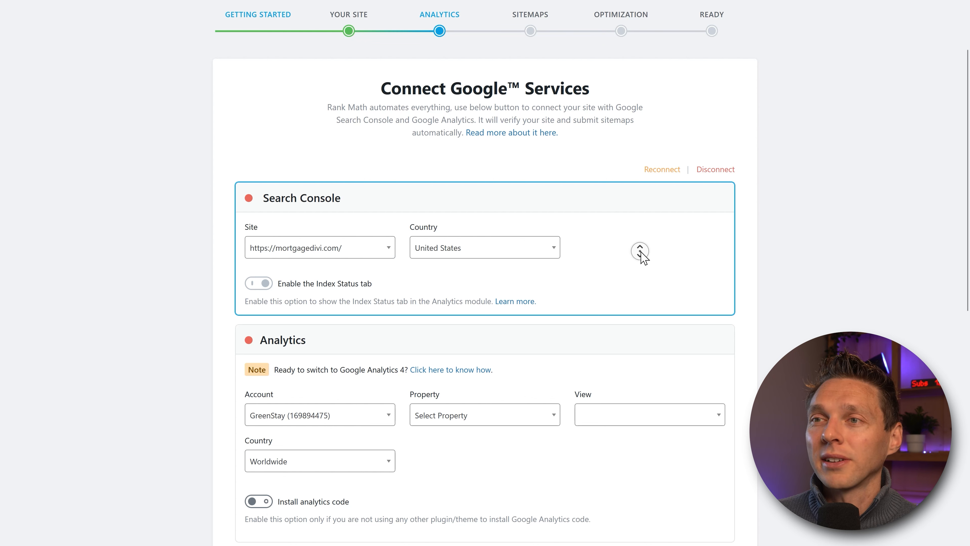
pyautogui.middleClick(737, 282)
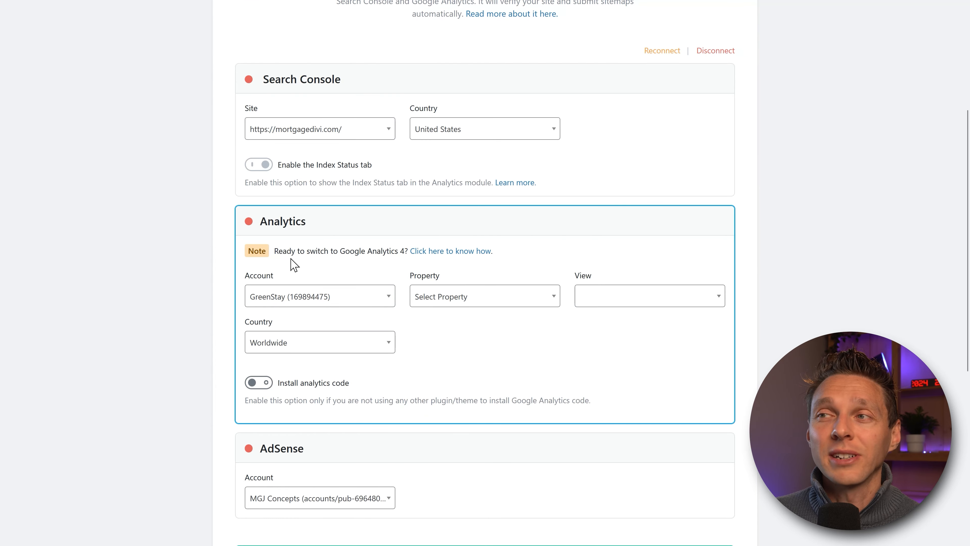
# Step: Choose the My personal websites Analytics account and create the new GA4 property Mortgage 2024 - GA4
pyautogui.click(341, 297)
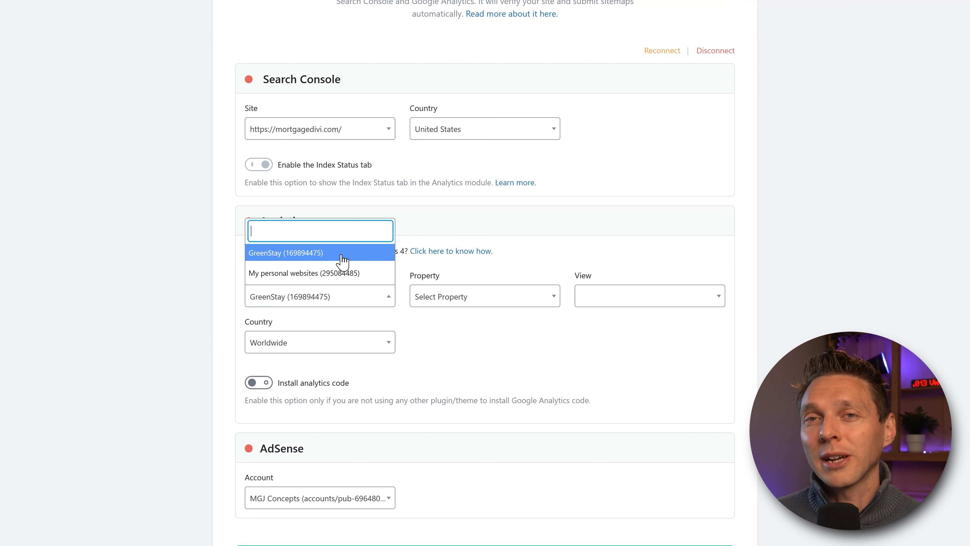
pyautogui.click(318, 273)
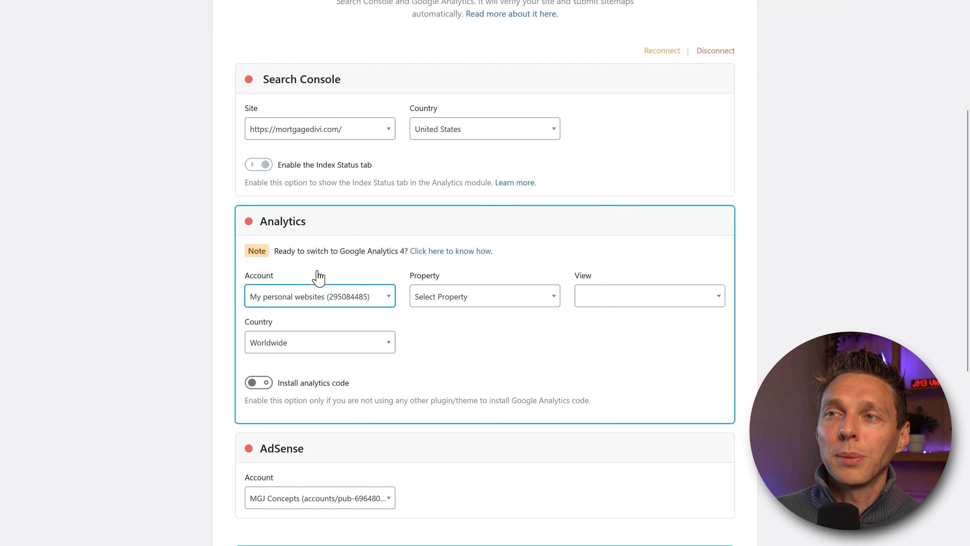
pyautogui.click(472, 302)
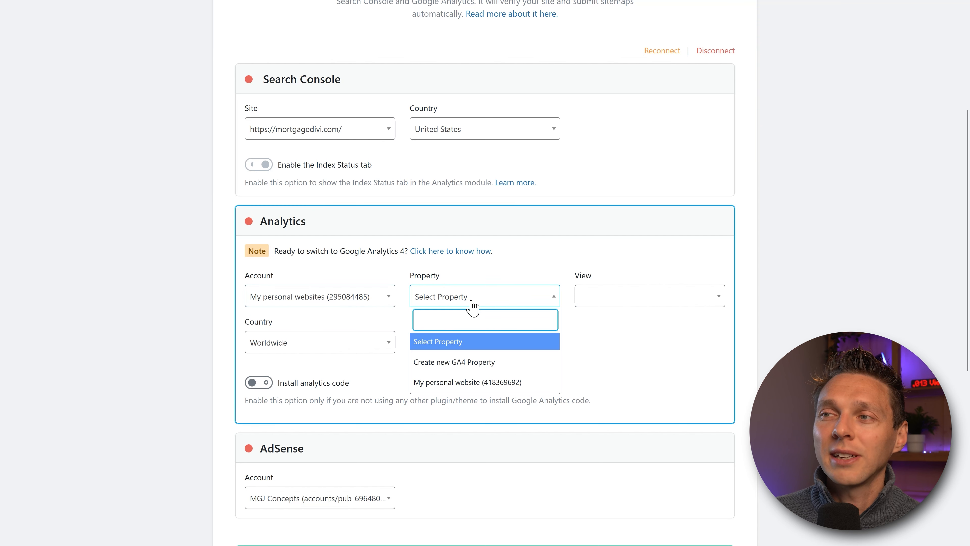
pyautogui.click(500, 367)
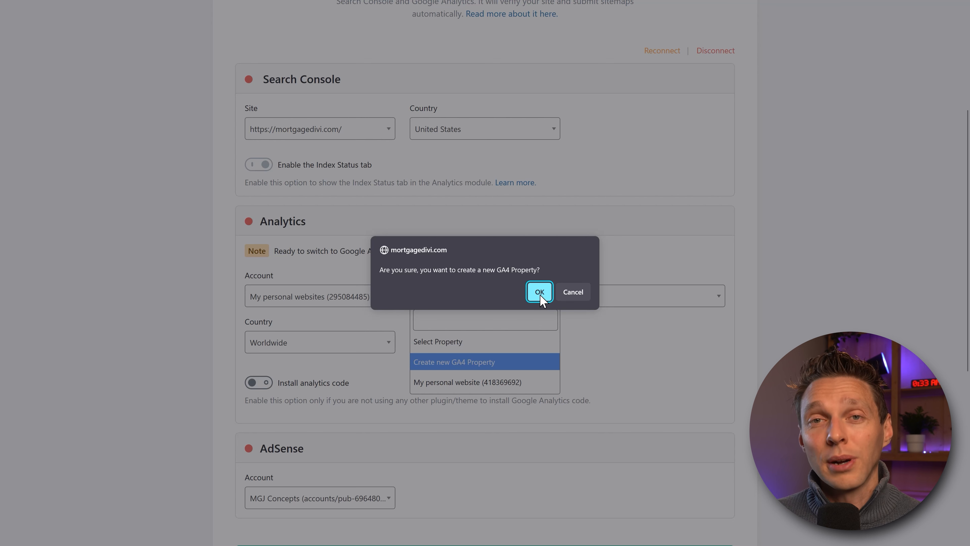
pyautogui.click(539, 291)
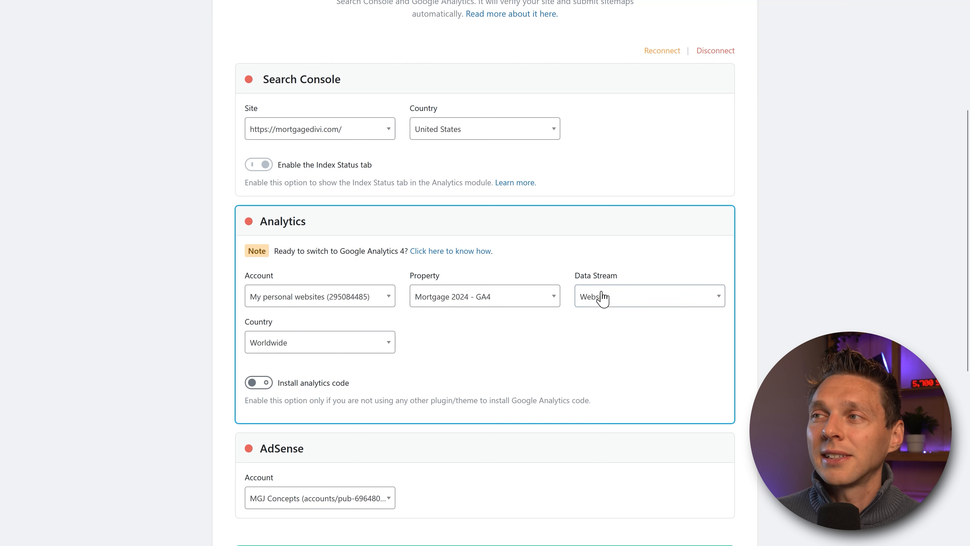
# Step: Select the Website data stream and set the Analytics country to United States
pyautogui.click(603, 301)
pyautogui.click(594, 343)
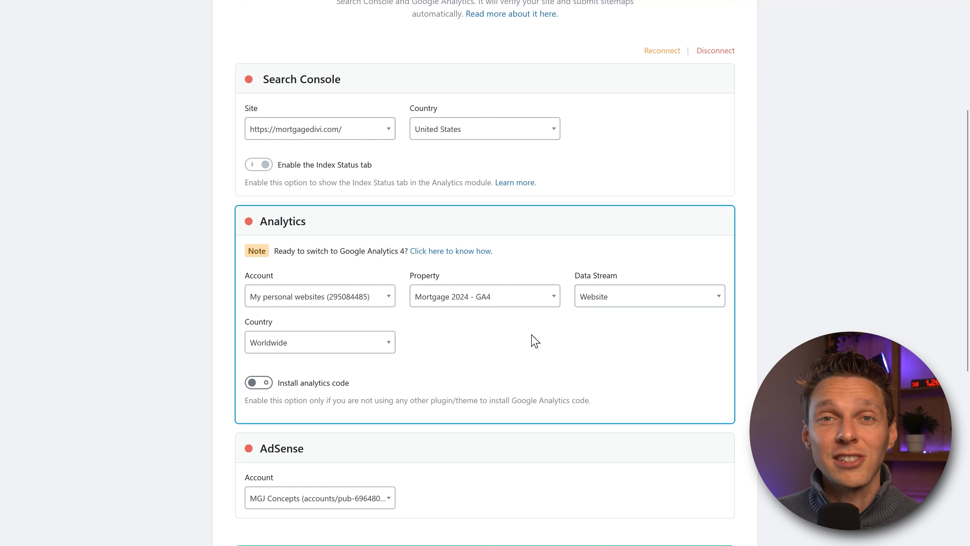
pyautogui.click(294, 344)
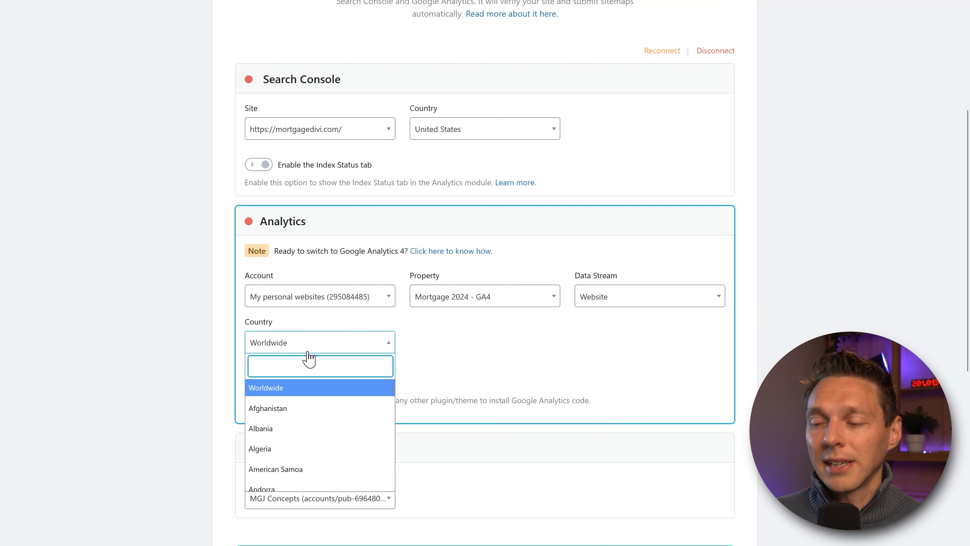
pyautogui.write('united')
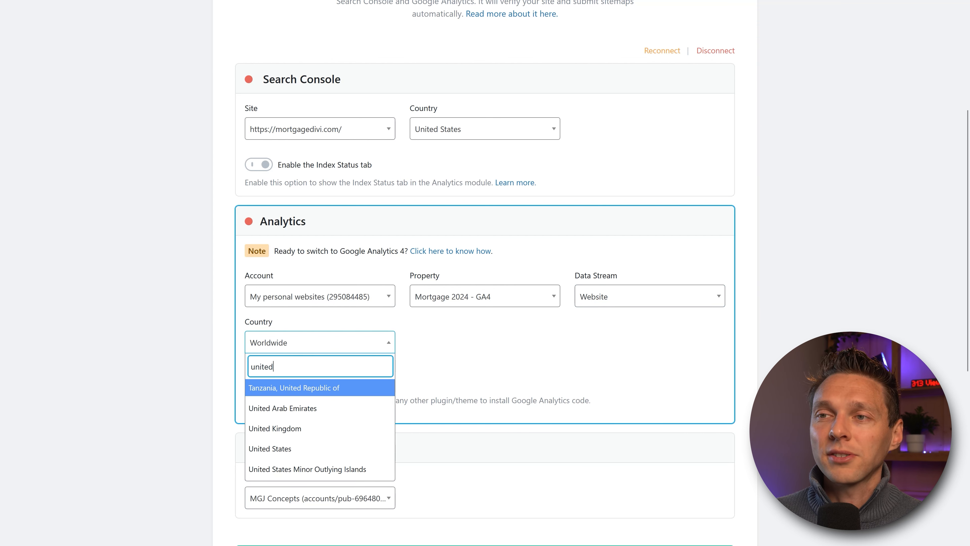
pyautogui.click(286, 449)
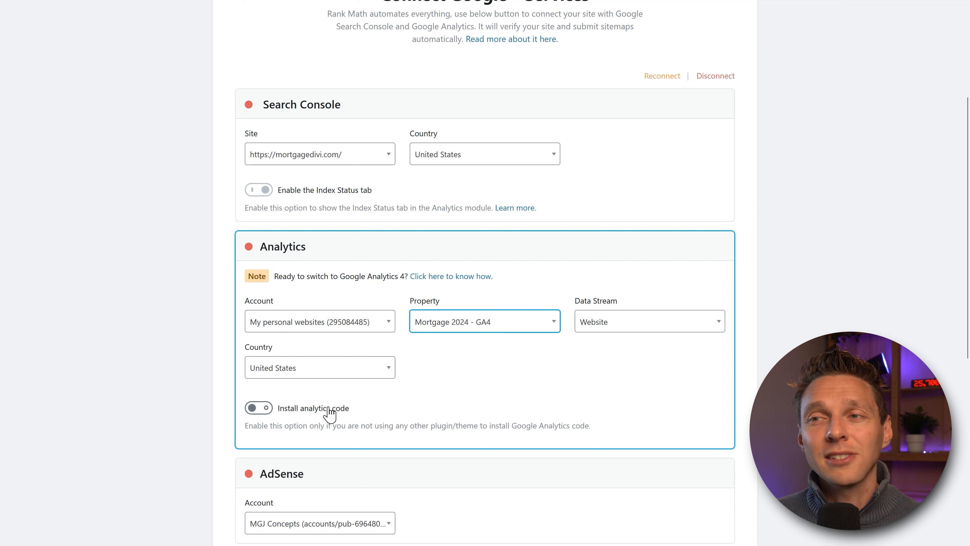
# Step: Enable Install analytics code, Anonymize IP, Self-Hosted Analytics JS File and Exclude Logged-in users
pyautogui.click(255, 407)
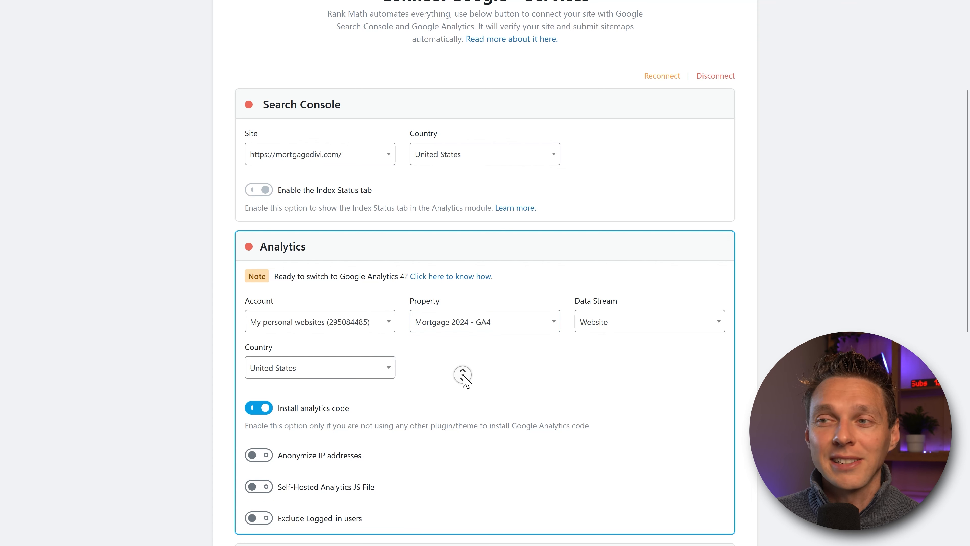
pyautogui.scroll(-3, 460, 379)
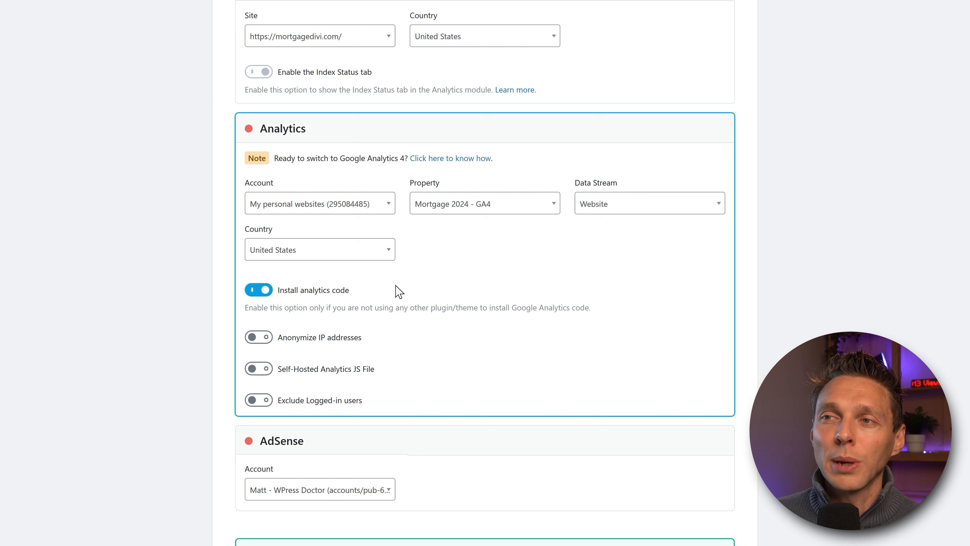
pyautogui.click(262, 336)
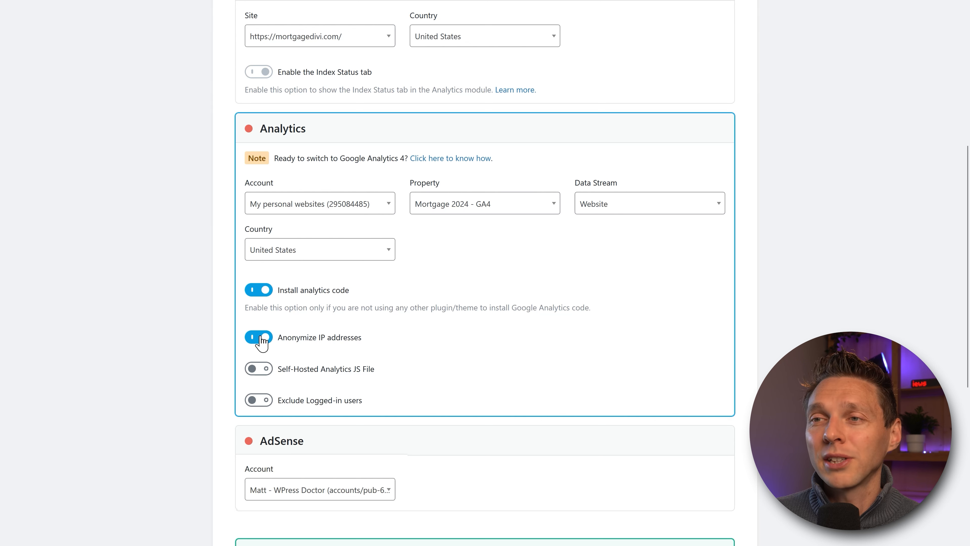
pyautogui.click(260, 368)
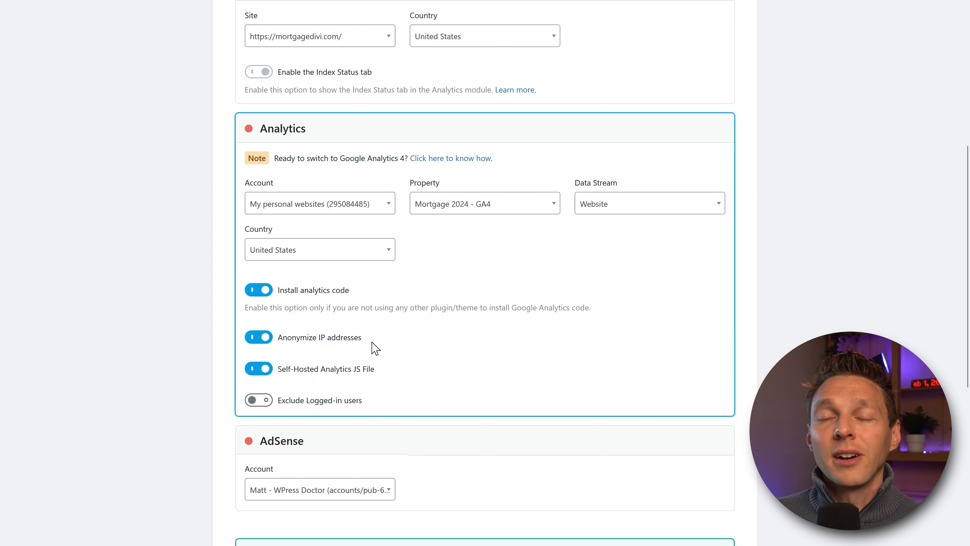
pyautogui.click(260, 401)
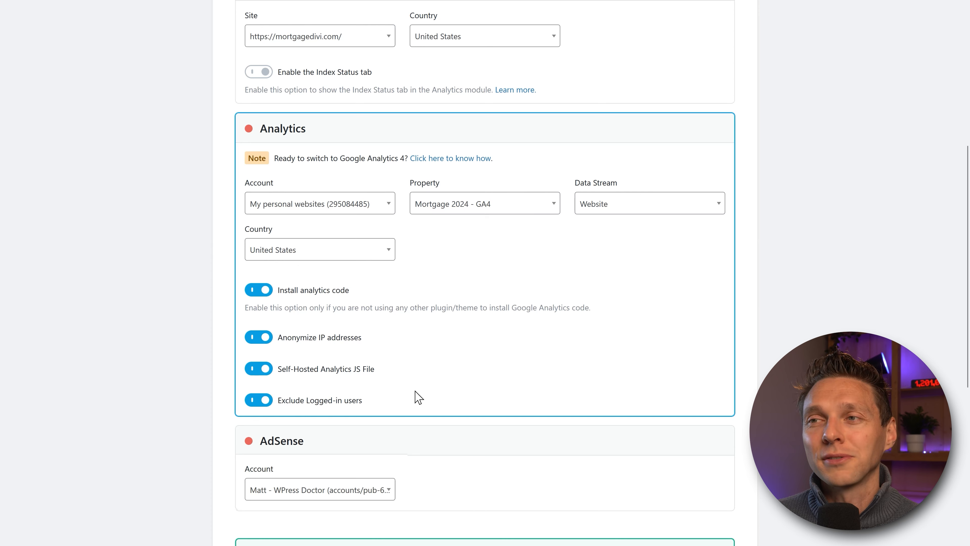
pyautogui.middleClick(790, 252)
pyautogui.middleClick(791, 266)
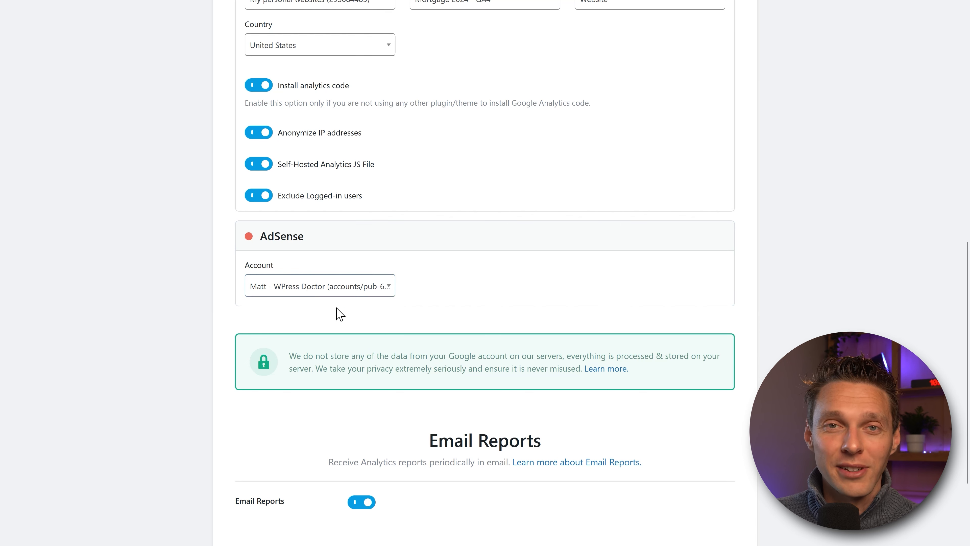
# Step: Keep Email Reports enabled and save the Analytics settings to reach the Sitemap step
pyautogui.scroll(3, 610, 300)
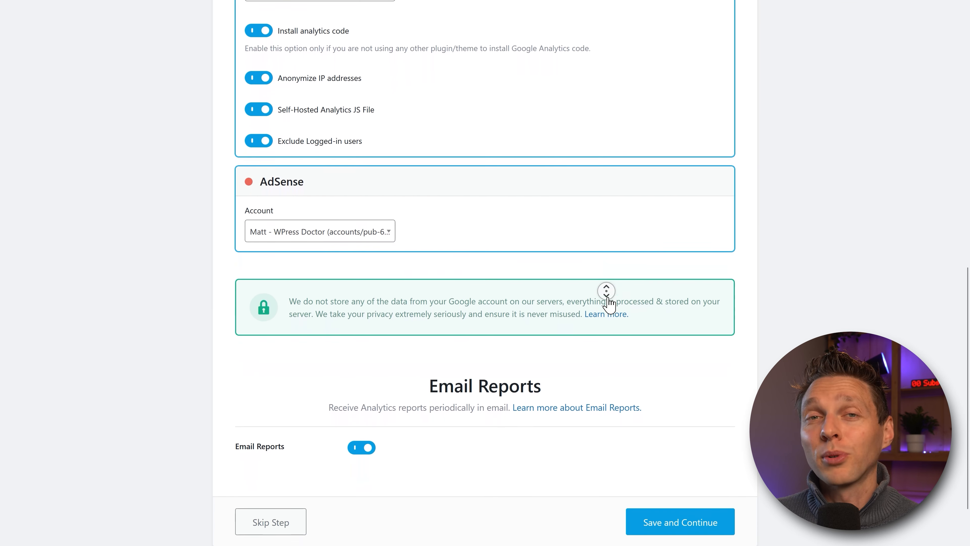
pyautogui.middleClick(611, 304)
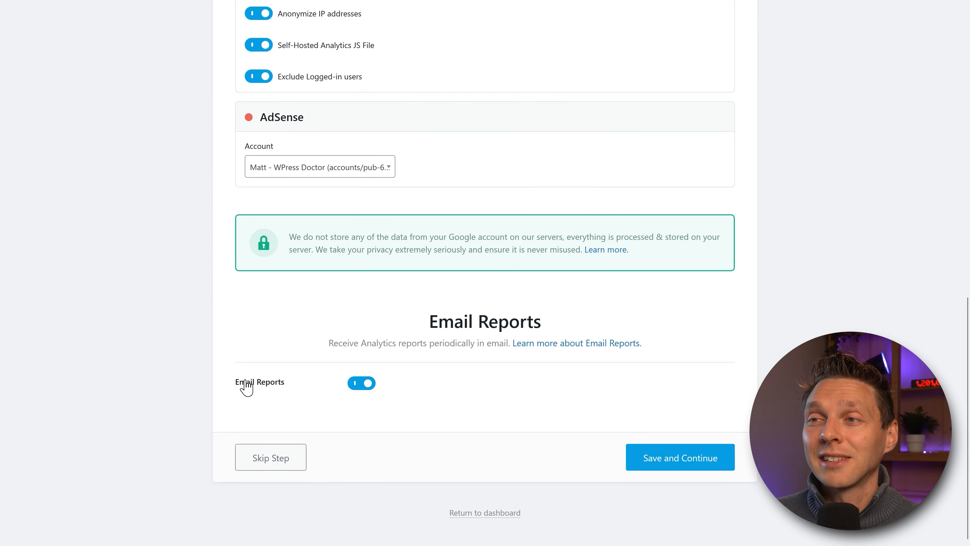
pyautogui.click(672, 462)
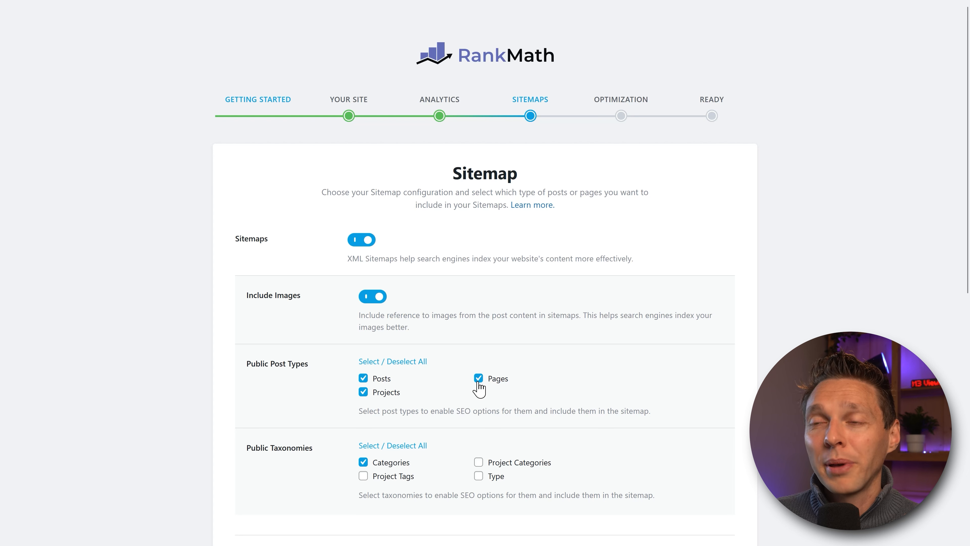
# Step: Uncheck Posts and Projects so Pages is the only public post type in the sitemap
pyautogui.click(362, 378)
pyautogui.click(363, 392)
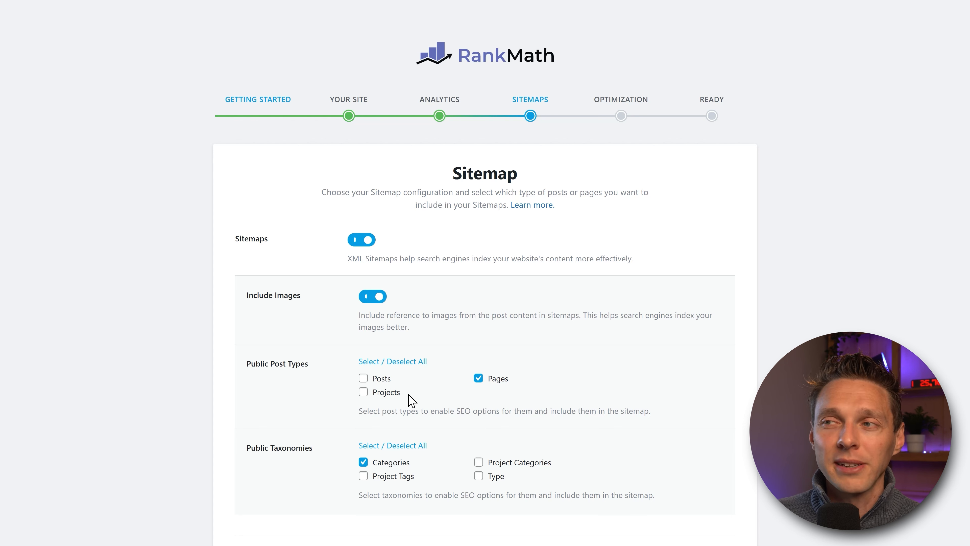
pyautogui.middleClick(717, 352)
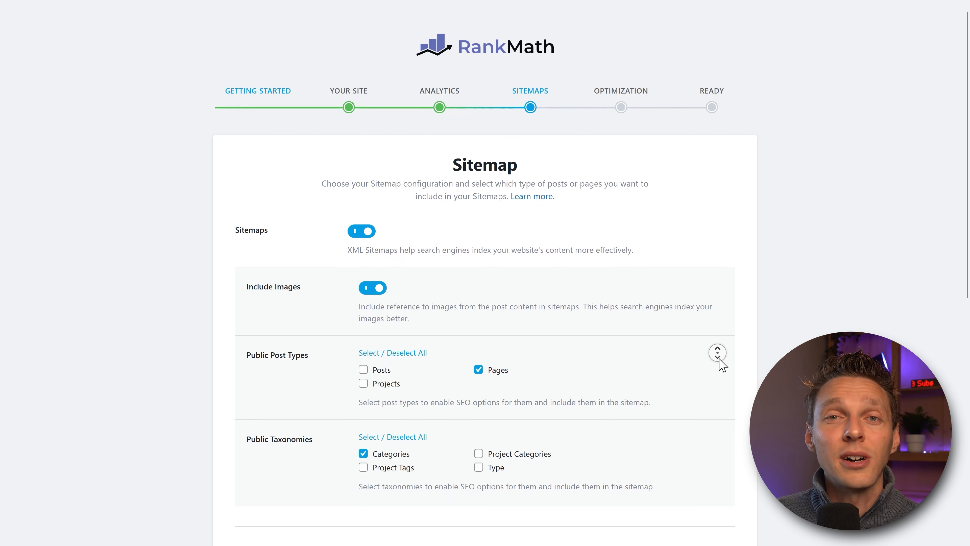
pyautogui.click(721, 359)
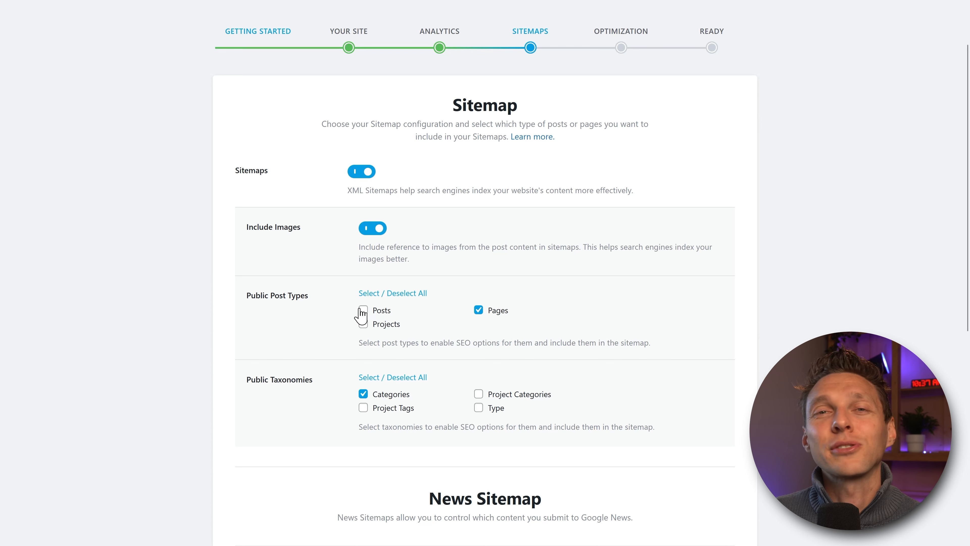
# Step: Leave Categories, Project Tags, Project Categories and Type taxonomies all unchecked in the sitemap
pyautogui.middleClick(321, 309)
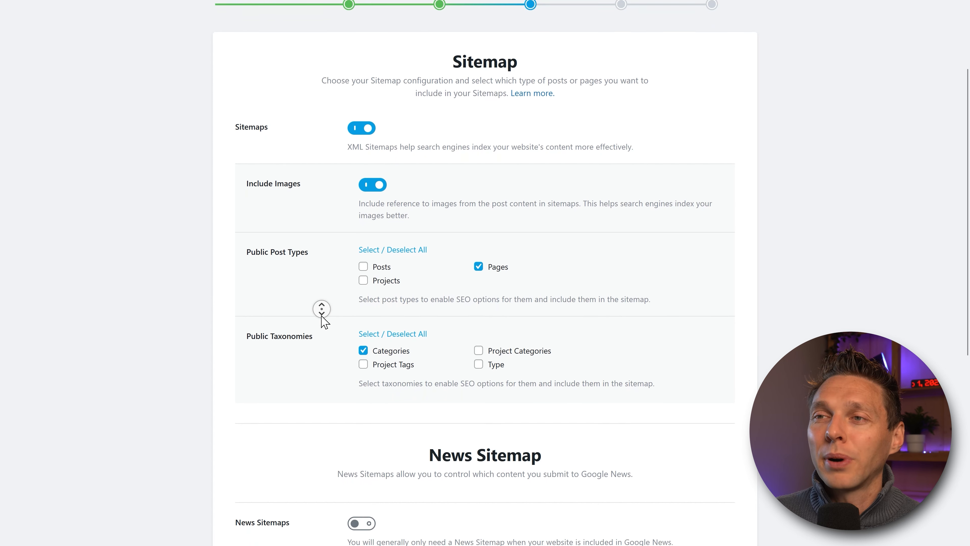
pyautogui.middleClick(321, 317)
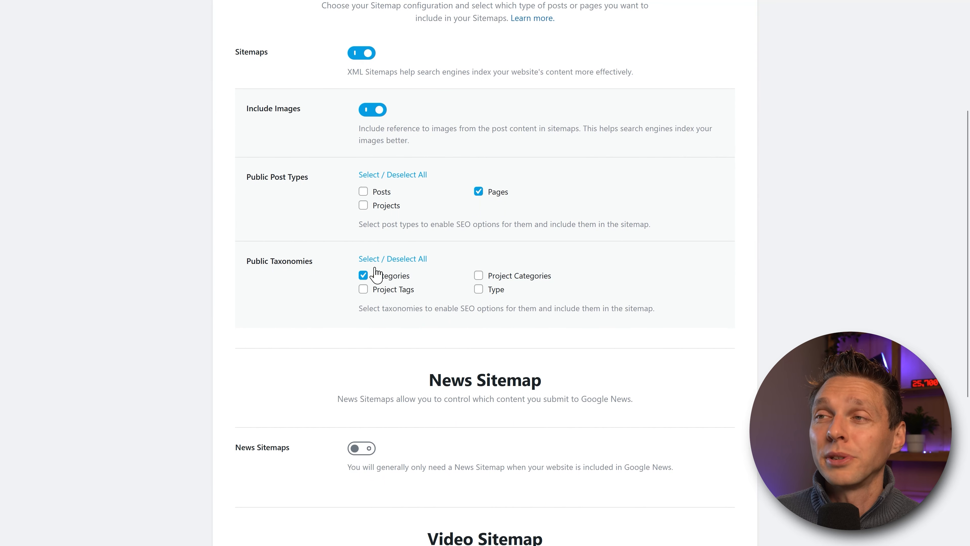
pyautogui.click(385, 294)
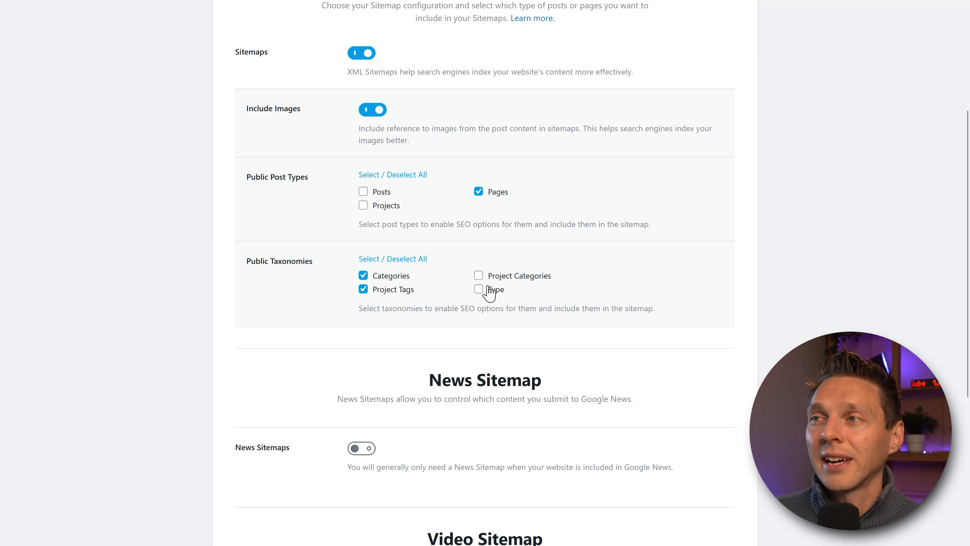
pyautogui.click(501, 279)
pyautogui.click(495, 292)
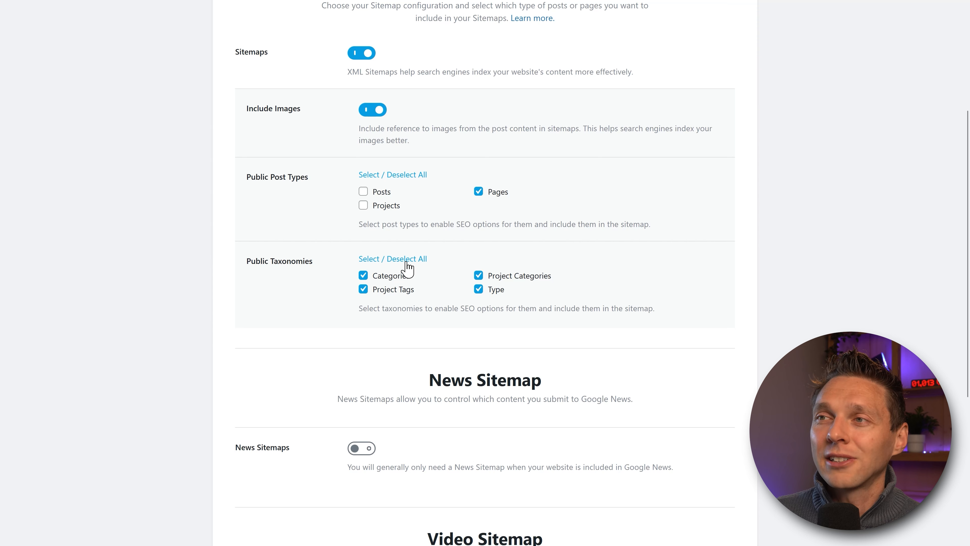
pyautogui.click(407, 275)
pyautogui.click(396, 289)
pyautogui.click(496, 276)
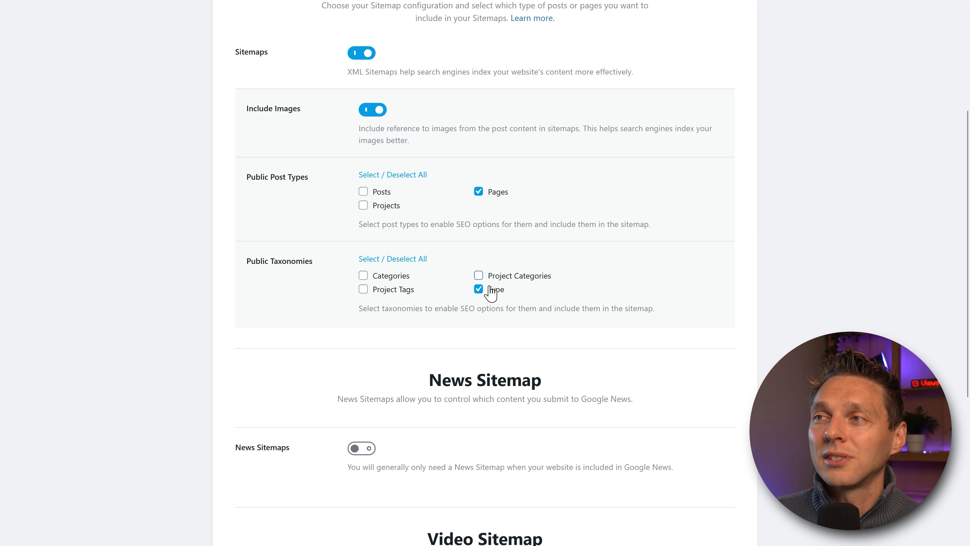
pyautogui.click(492, 291)
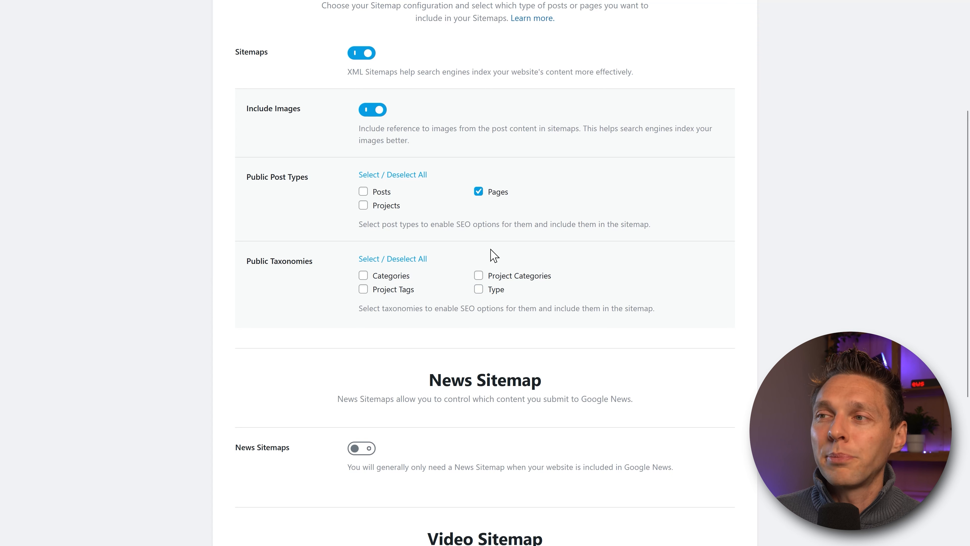
pyautogui.scroll(2, 829, 256)
pyautogui.middleClick(829, 251)
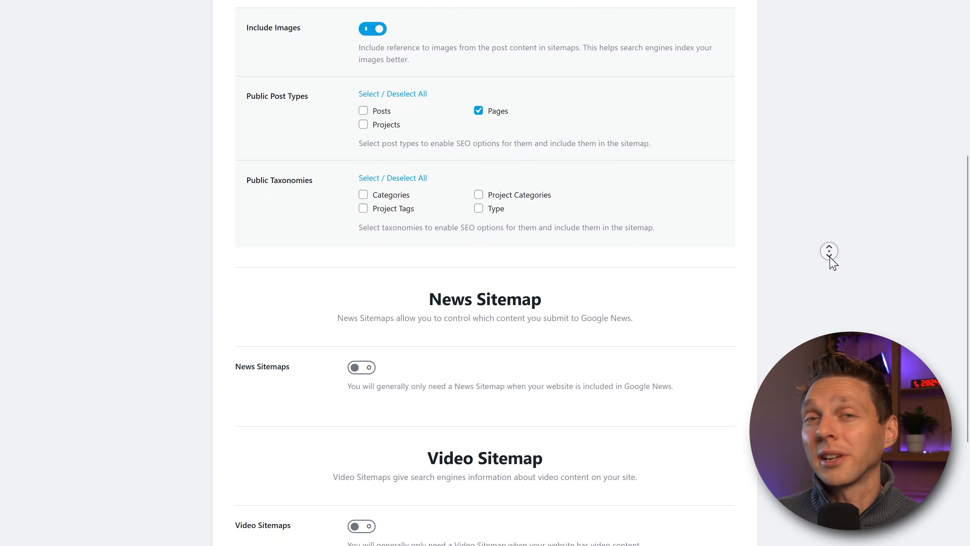
pyautogui.click(832, 263)
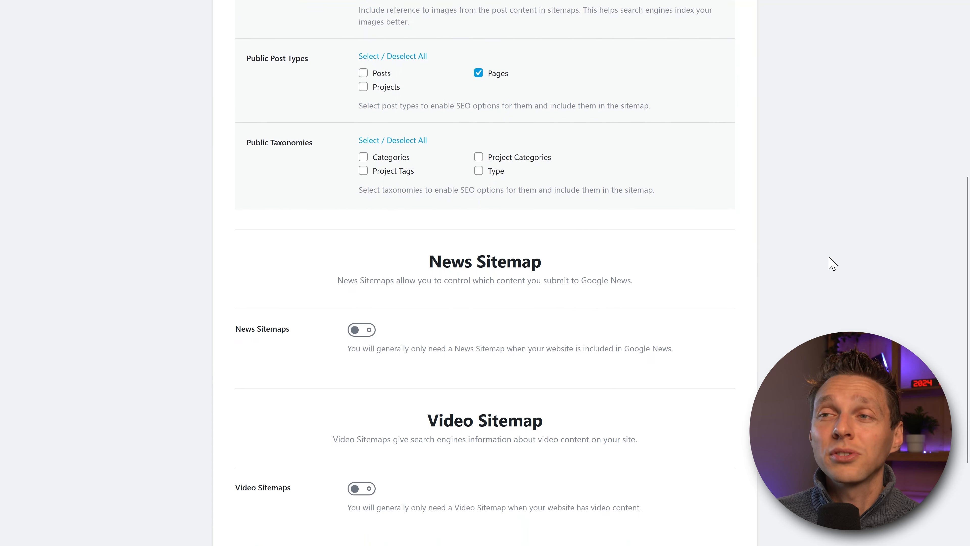
pyautogui.click(367, 331)
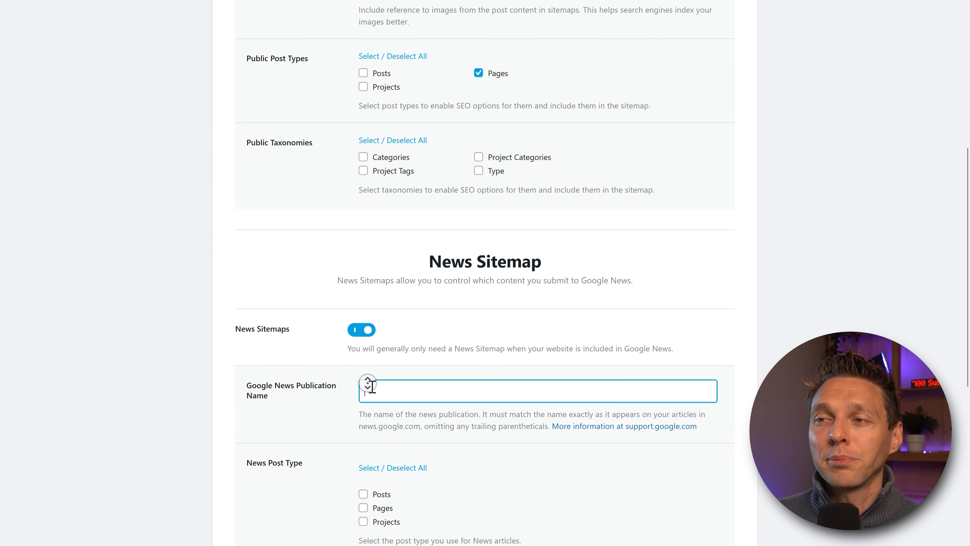
pyautogui.scroll(-2, 368, 382)
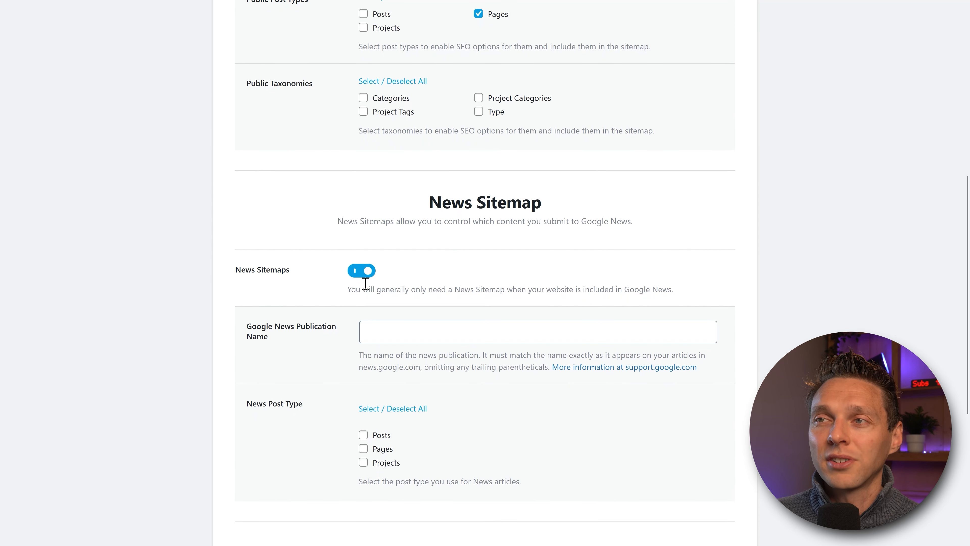
pyautogui.click(364, 274)
pyautogui.middleClick(514, 252)
pyautogui.scroll(-2, 516, 256)
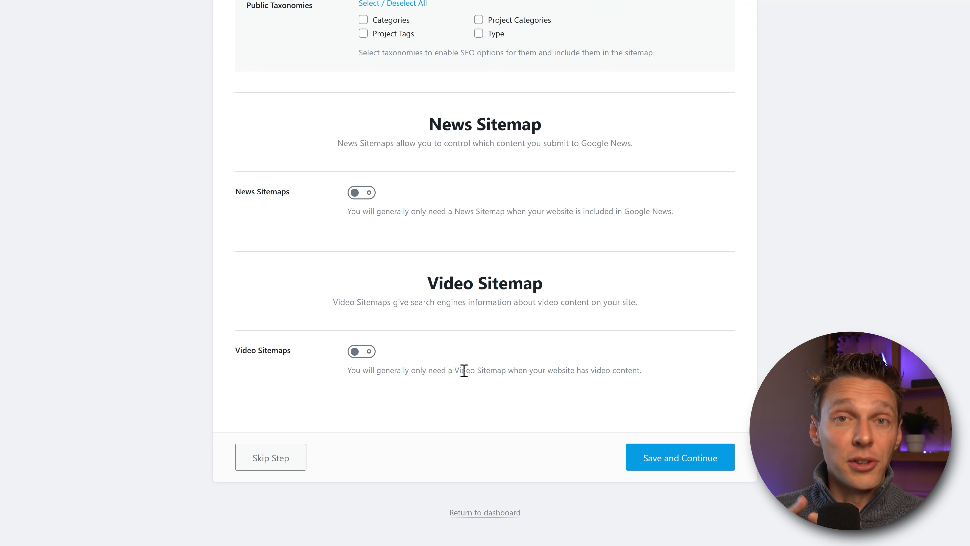
pyautogui.click(362, 351)
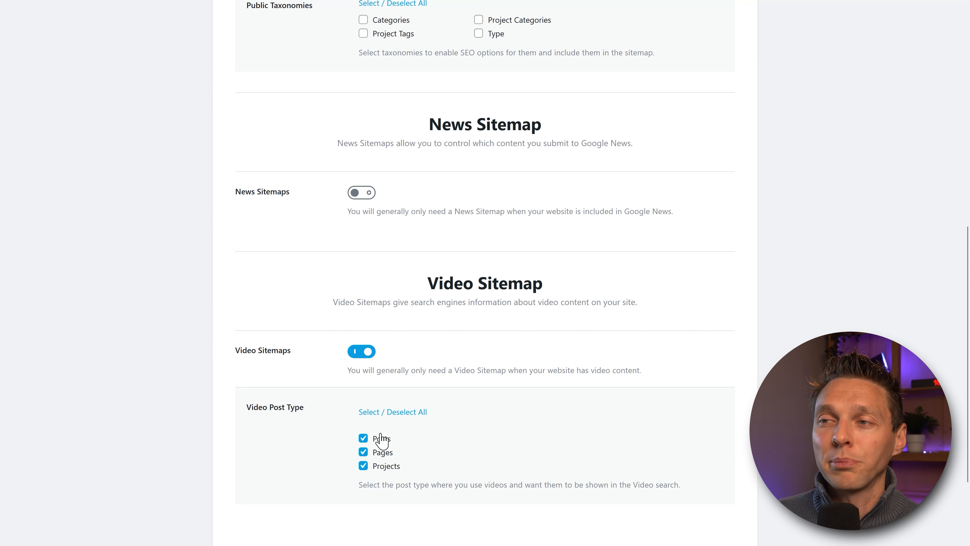
pyautogui.click(363, 438)
pyautogui.click(363, 452)
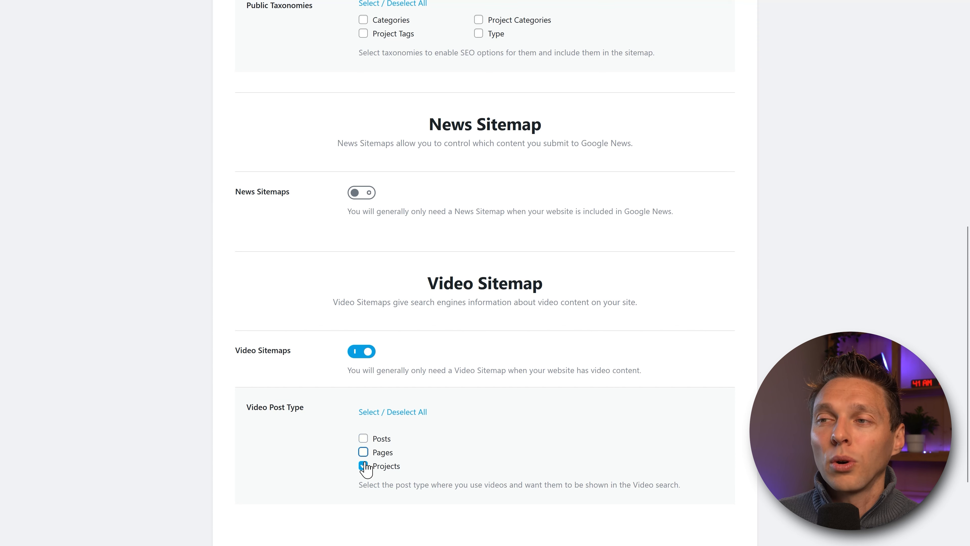
pyautogui.click(363, 466)
pyautogui.click(363, 452)
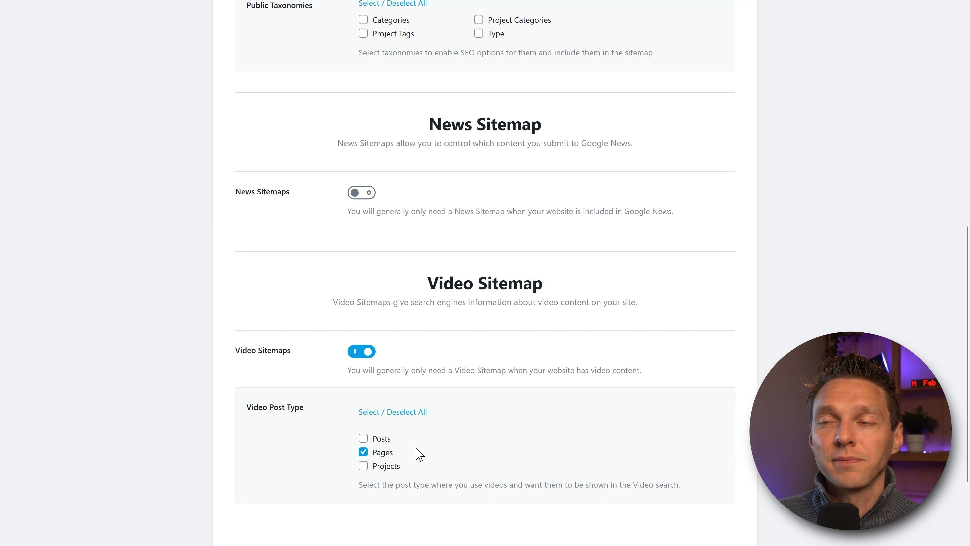
pyautogui.click(365, 355)
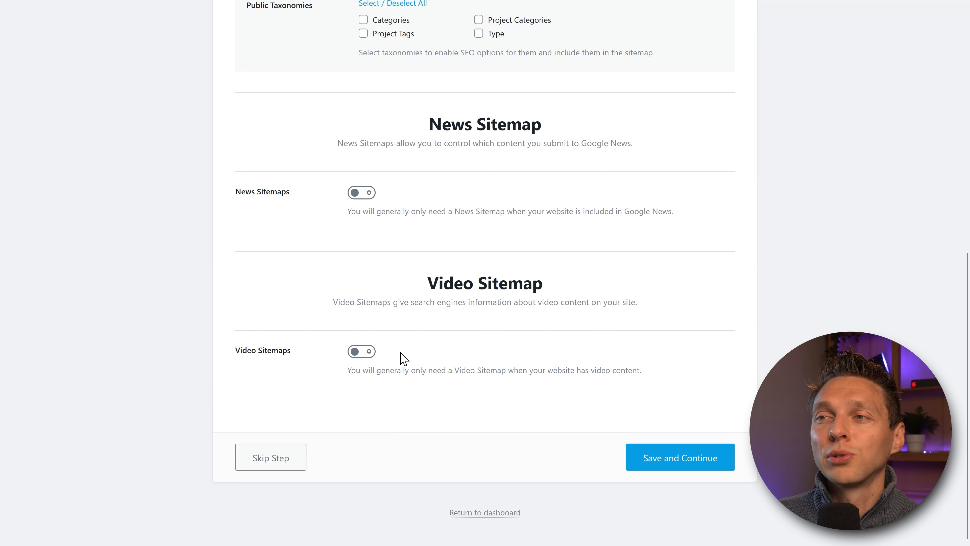
# Step: Save the sitemap settings and the SEO Tweaks, reaching the 'Your site is ready!' screen
pyautogui.click(656, 462)
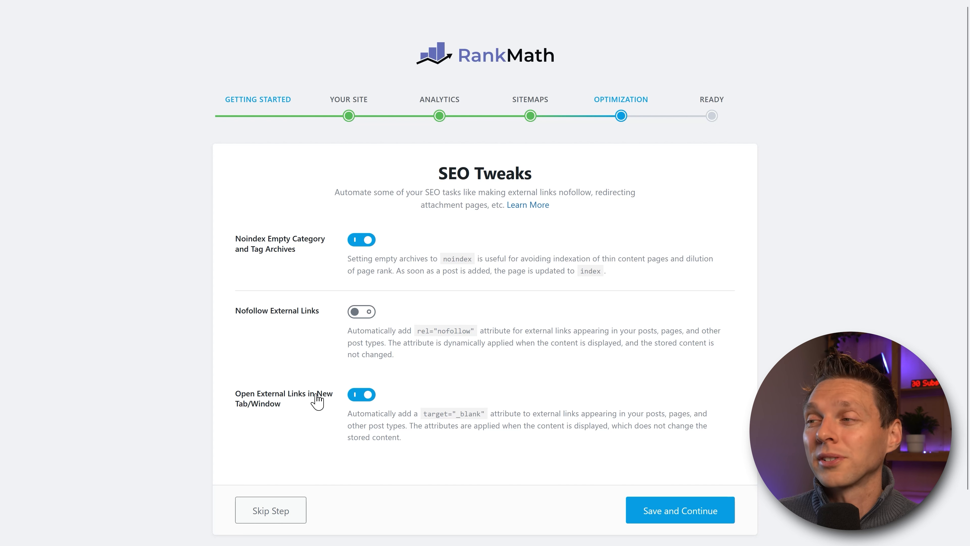
pyautogui.click(684, 515)
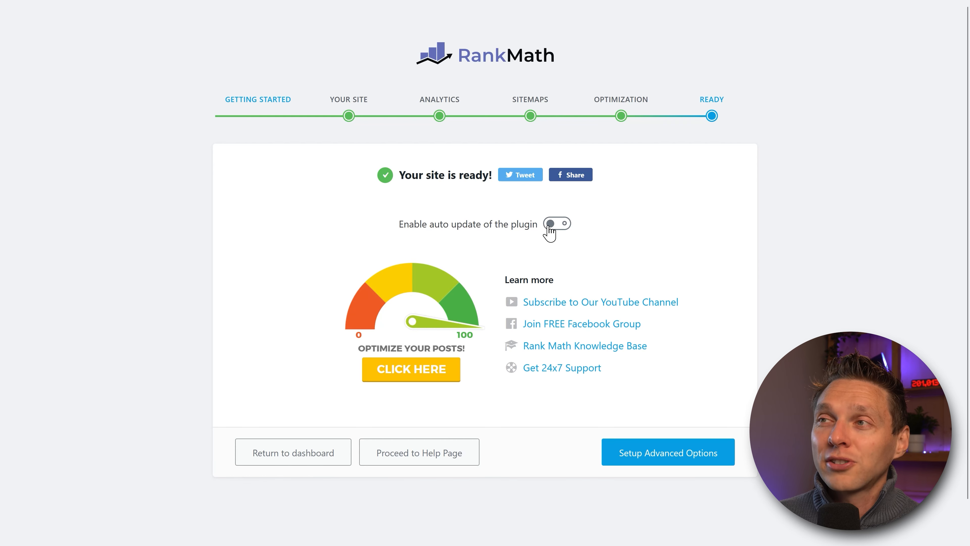
# Step: Turn on plugin auto-update and proceed to the Advanced Options Role Manager step
pyautogui.click(558, 223)
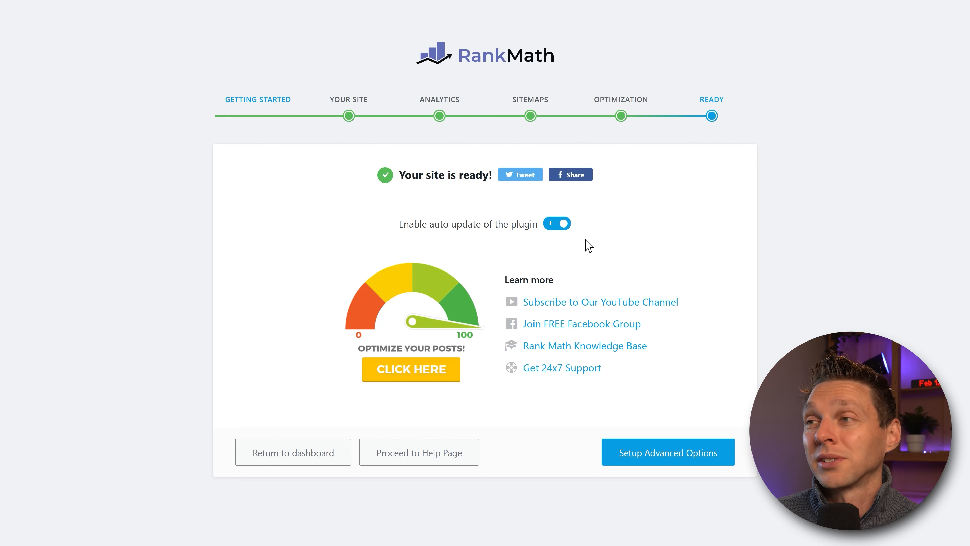
pyautogui.click(683, 463)
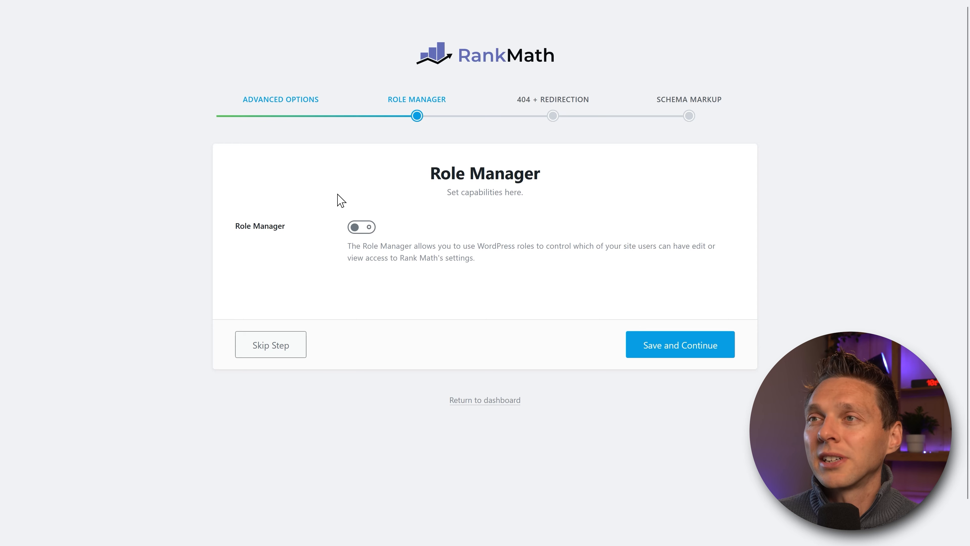
pyautogui.click(353, 227)
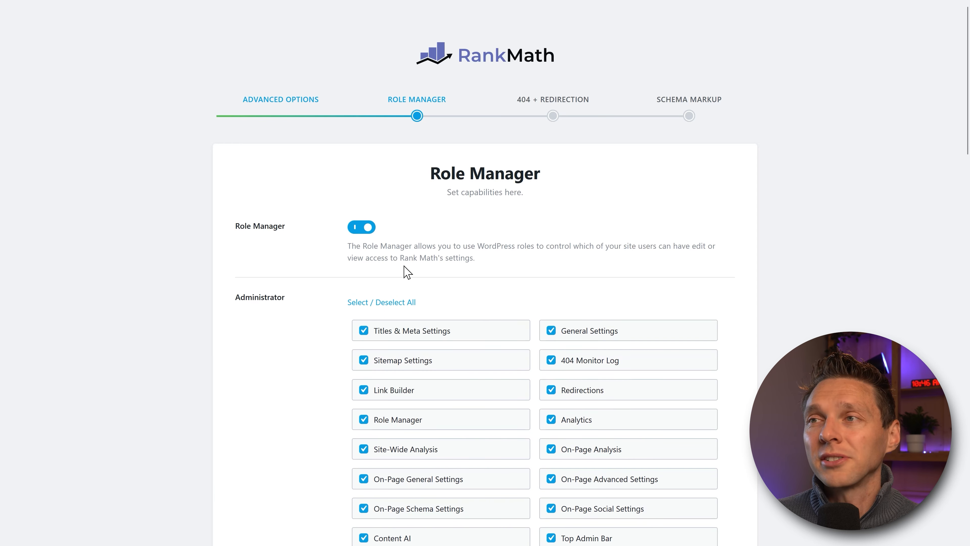
pyautogui.middleClick(534, 254)
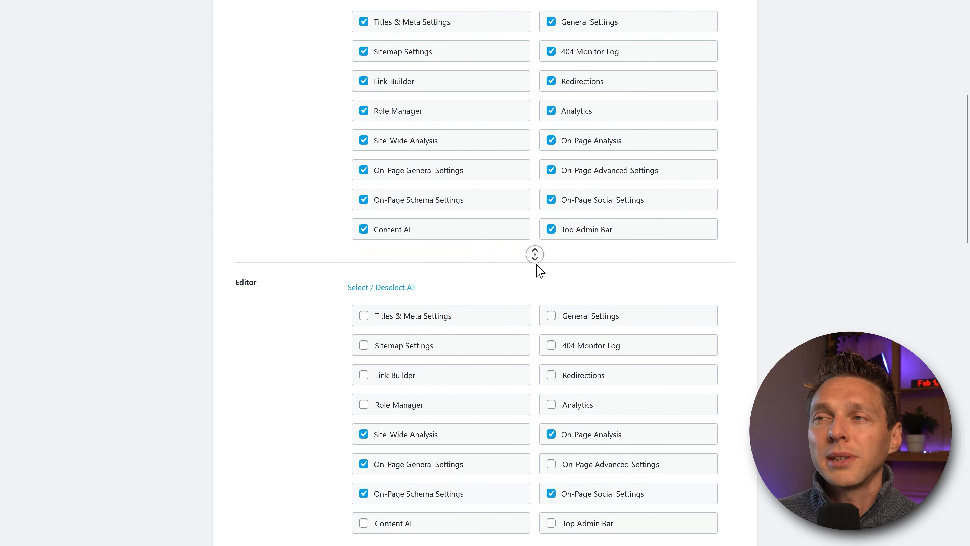
pyautogui.middleClick(539, 270)
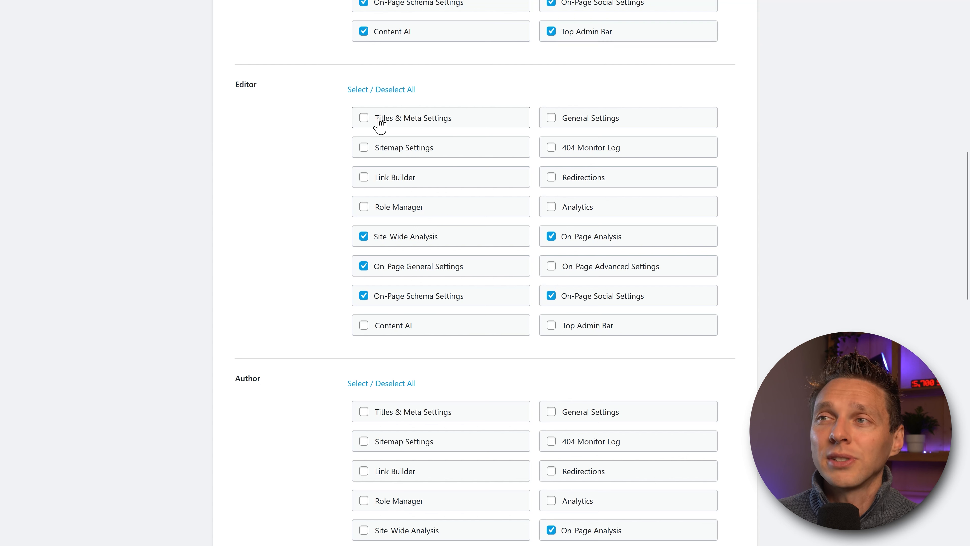
pyautogui.click(416, 126)
pyautogui.click(403, 124)
pyautogui.click(399, 150)
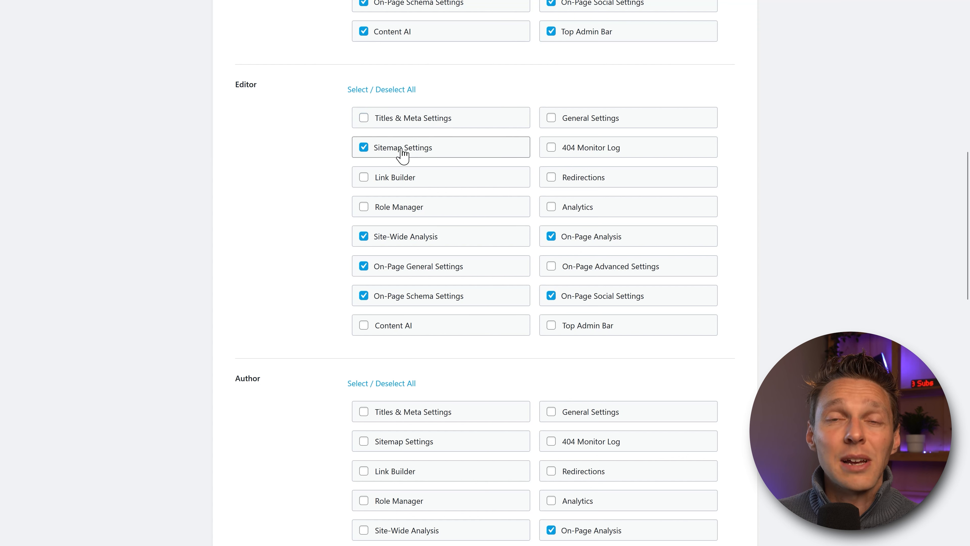
pyautogui.click(399, 153)
pyautogui.click(420, 181)
pyautogui.click(419, 180)
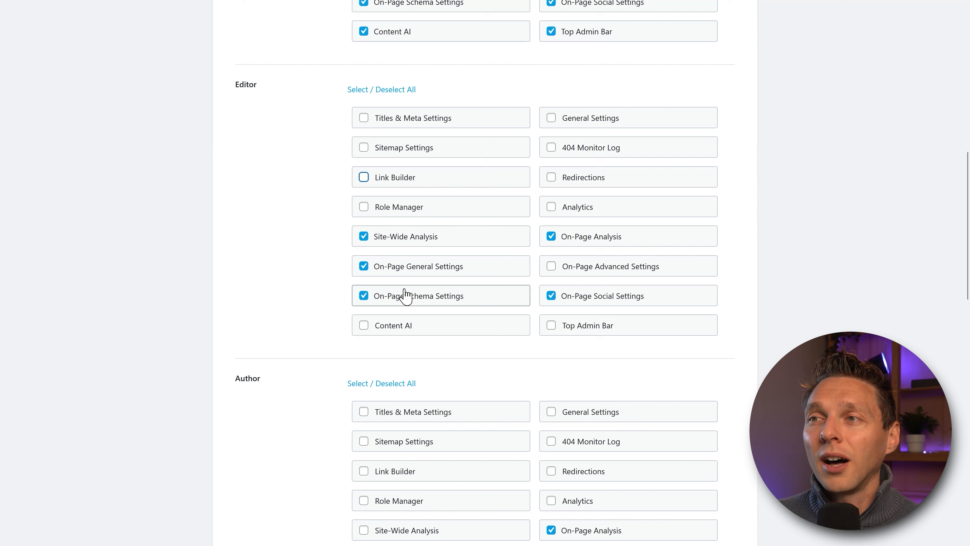
pyautogui.middleClick(530, 283)
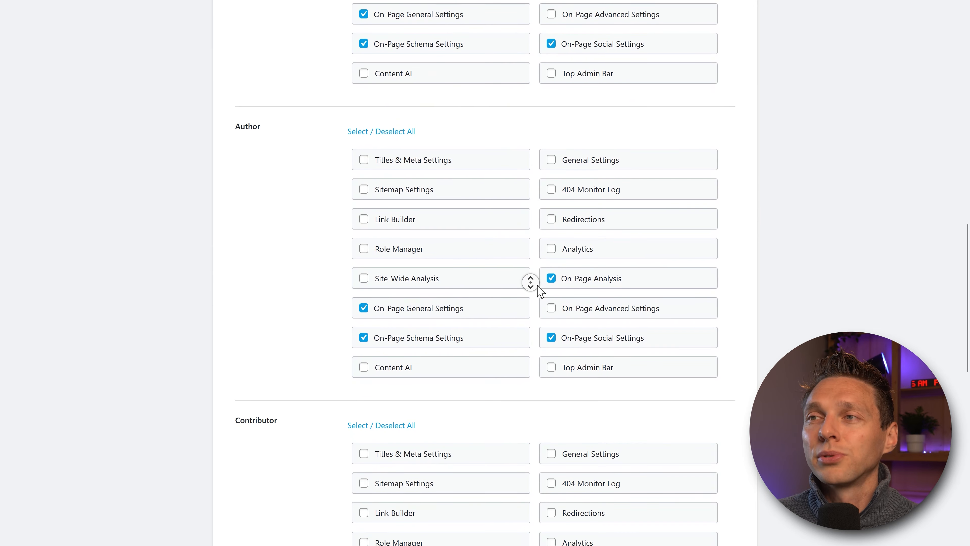
pyautogui.middleClick(538, 281)
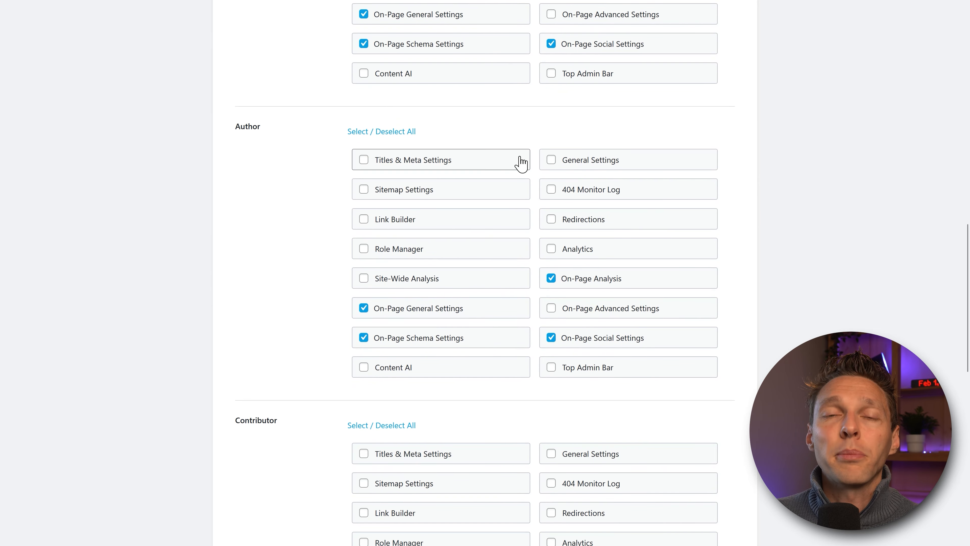
pyautogui.middleClick(720, 126)
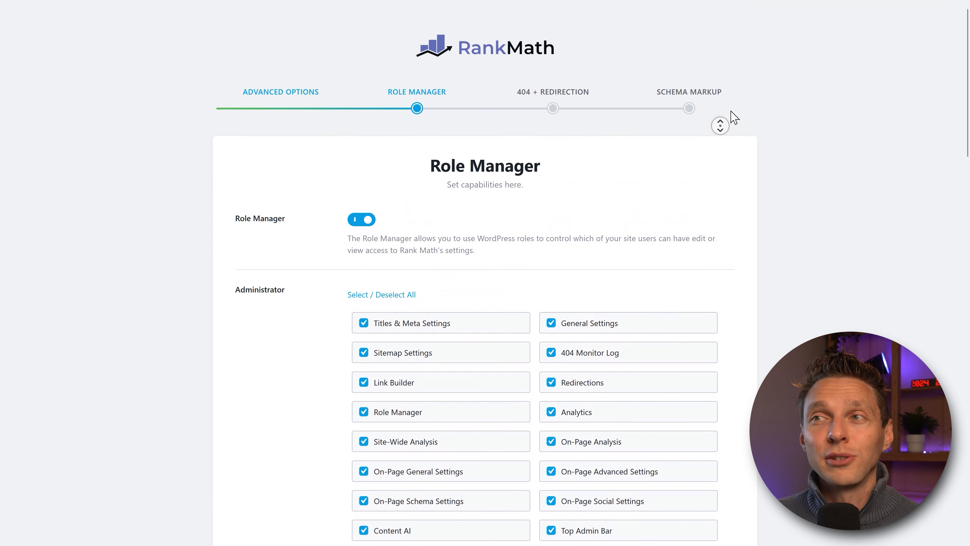
pyautogui.middleClick(734, 117)
pyautogui.click(359, 227)
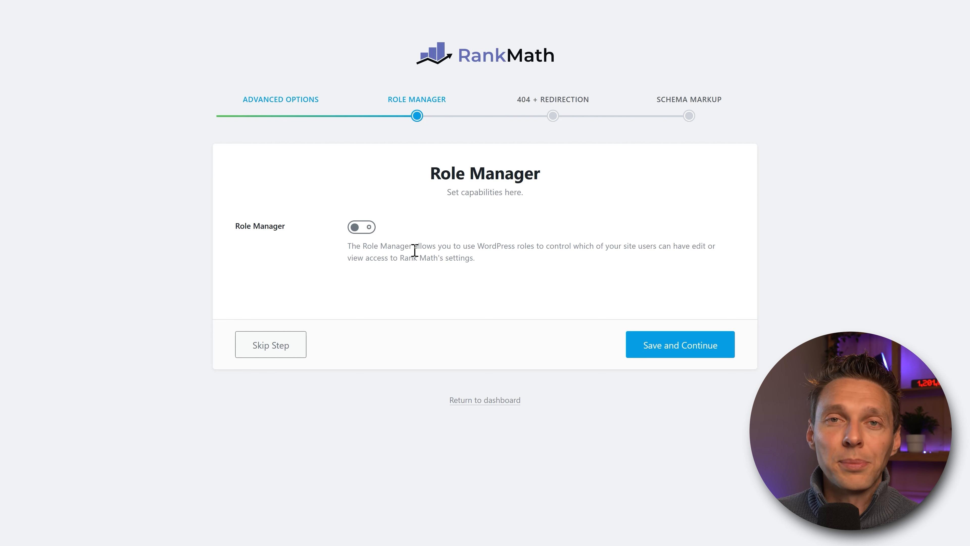
# Step: Continue past Role Manager and switch on both 404 Monitor and Redirections
pyautogui.click(676, 346)
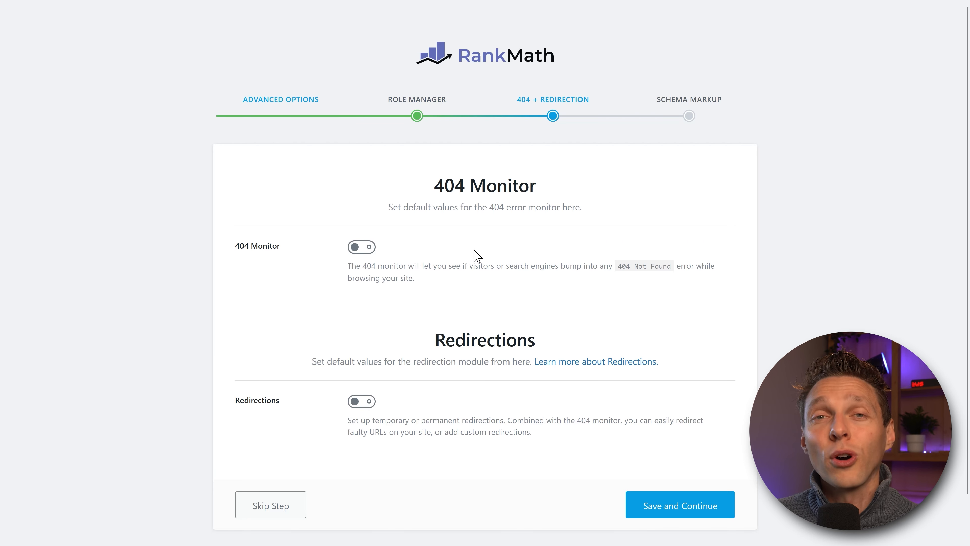
pyautogui.click(362, 247)
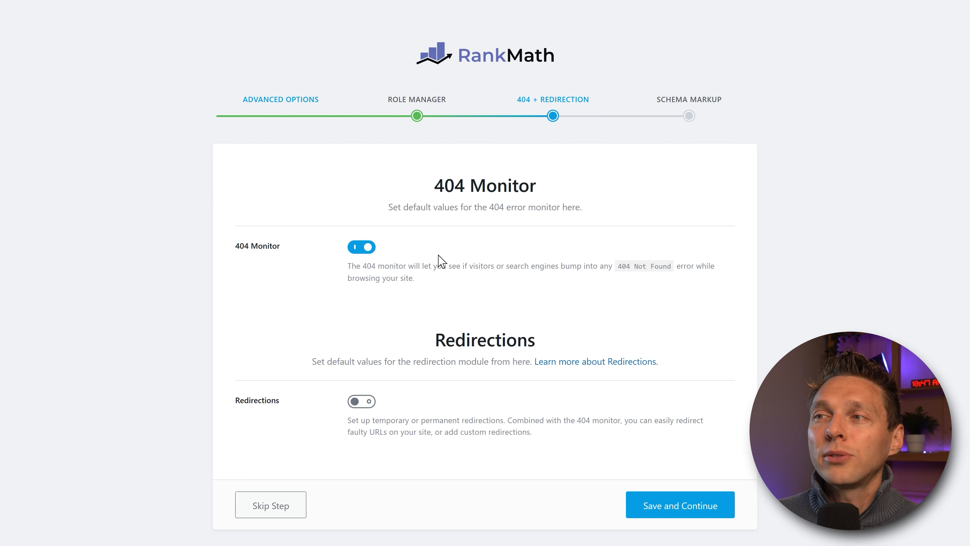
pyautogui.click(359, 400)
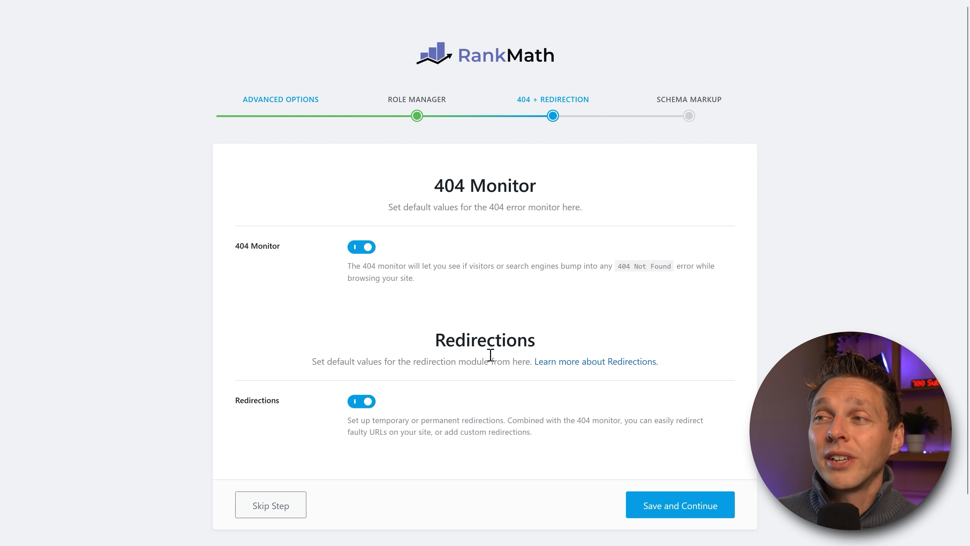
pyautogui.moveTo(436, 342); pyautogui.dragTo(549, 353)
pyautogui.click(545, 346)
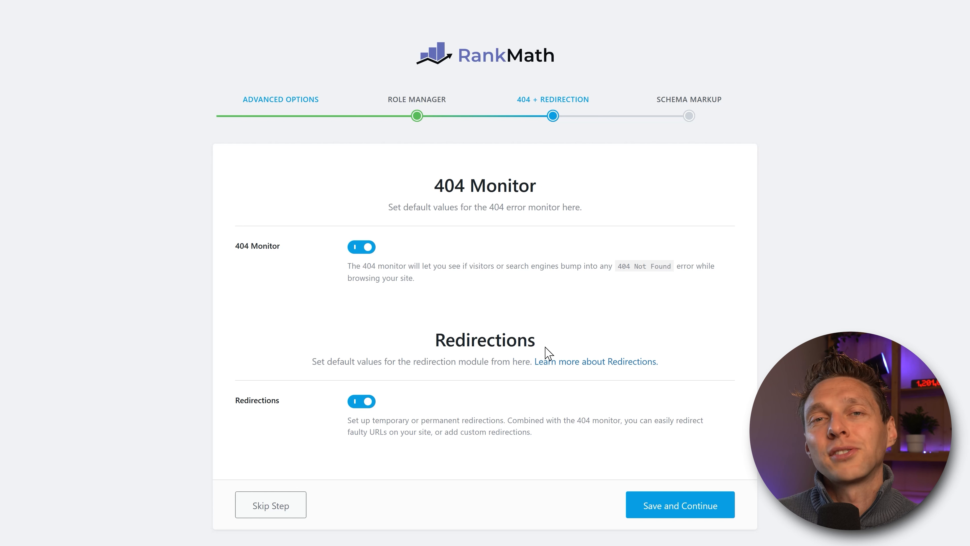
pyautogui.click(673, 510)
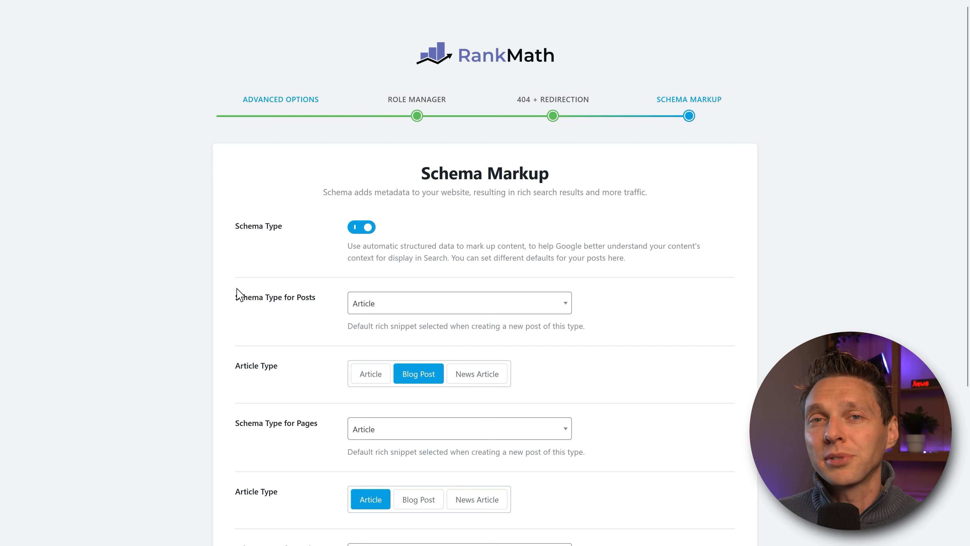
pyautogui.scroll(-2, 309, 270)
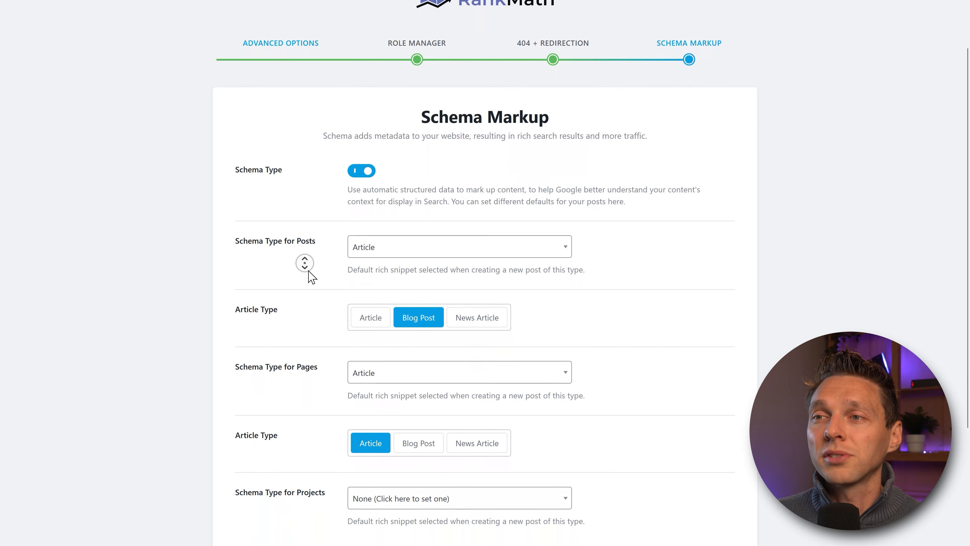
pyautogui.scroll(-1, 318, 472)
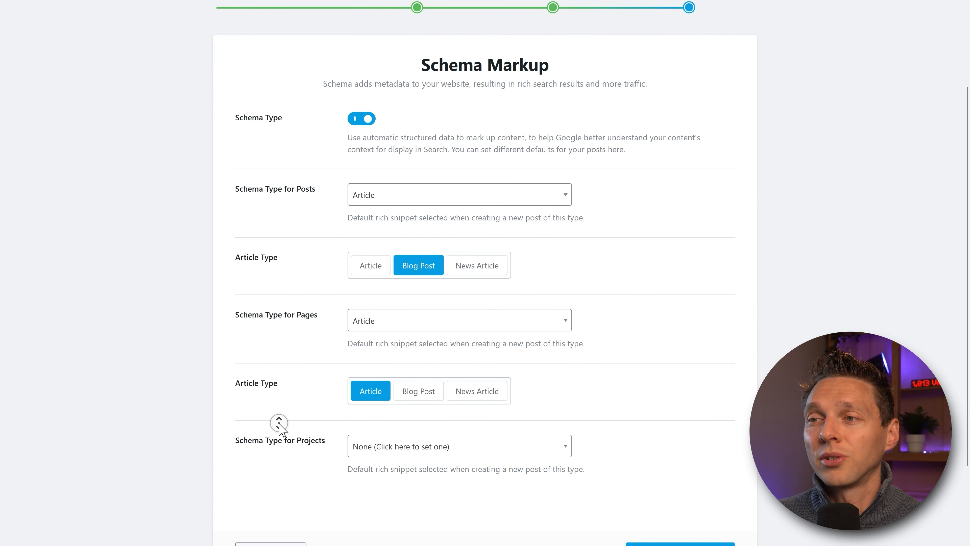
pyautogui.scroll(-2, 277, 423)
pyautogui.scroll(1, 314, 388)
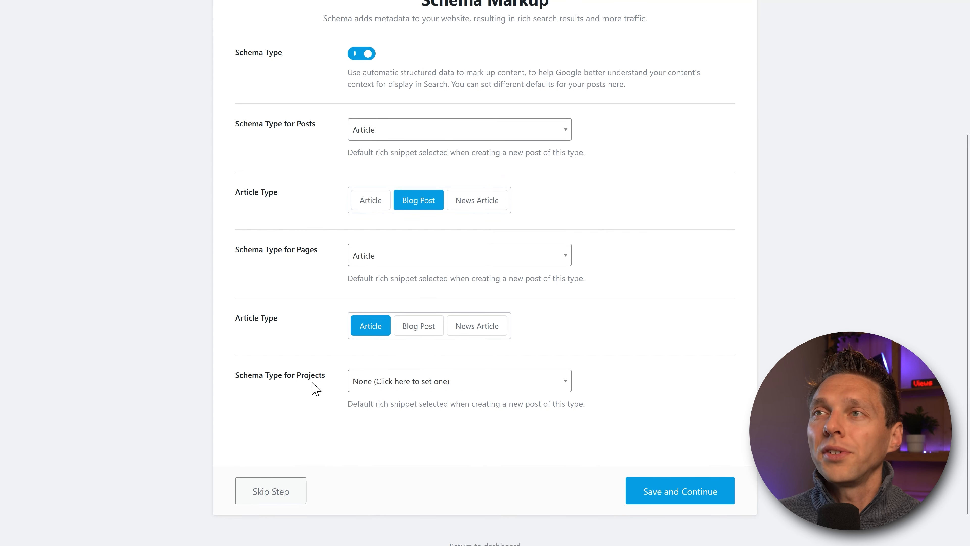
pyautogui.click(382, 132)
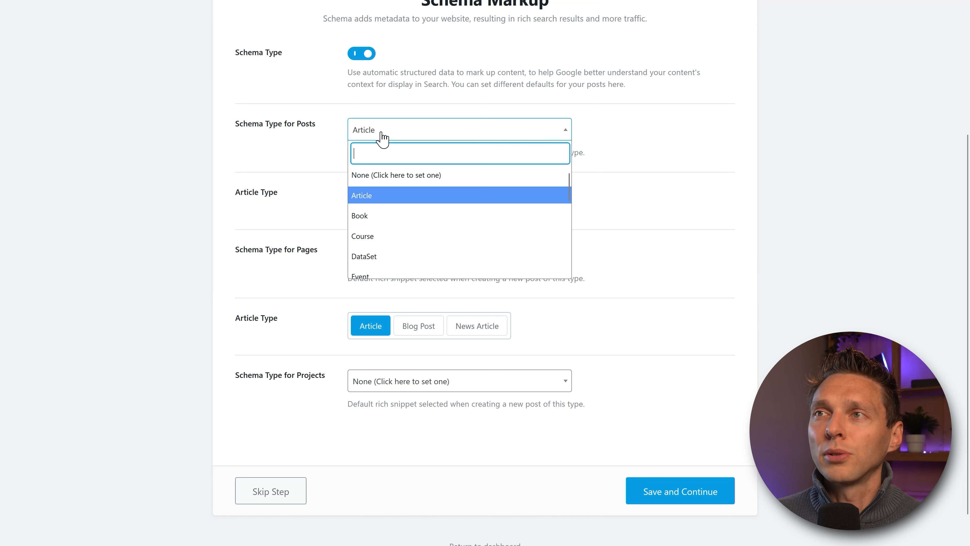
pyautogui.click(396, 180)
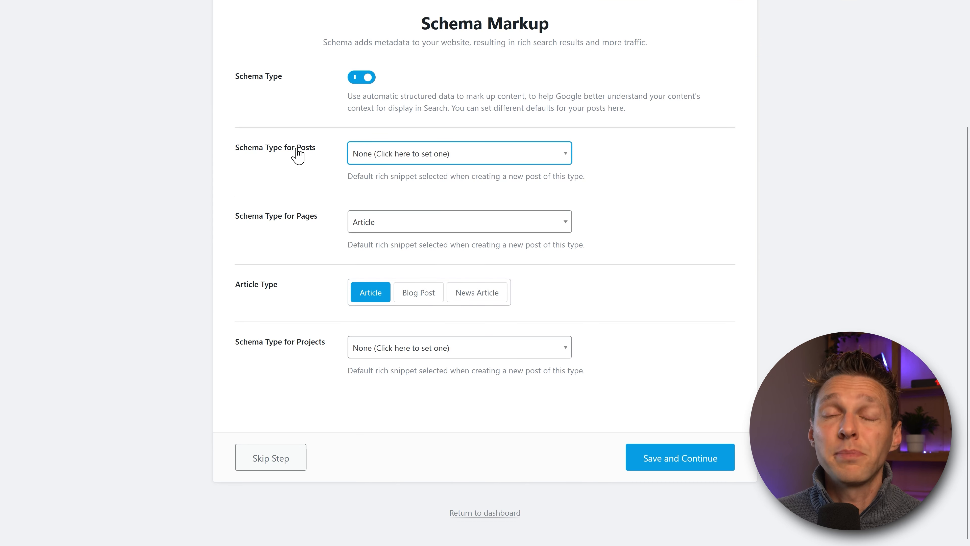
pyautogui.click(378, 159)
pyautogui.click(378, 199)
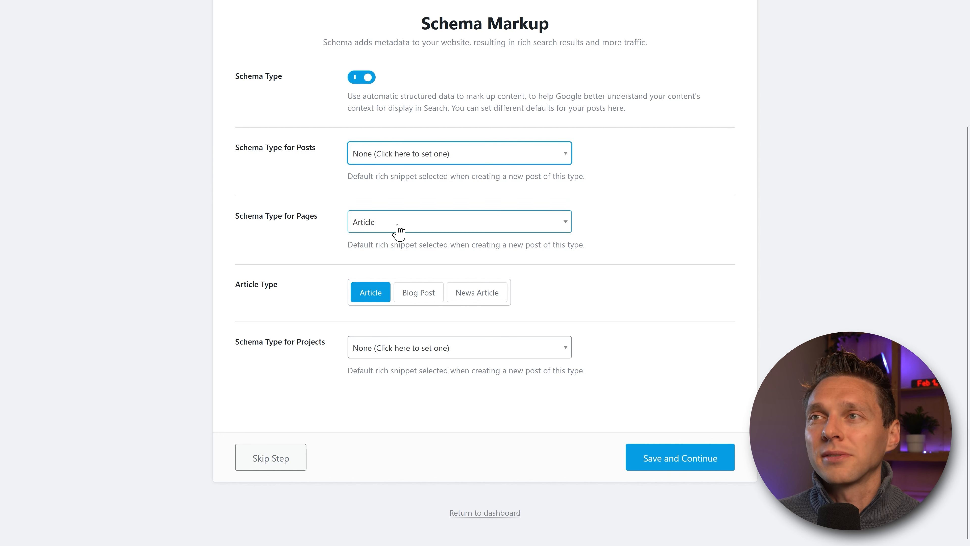
pyautogui.click(414, 157)
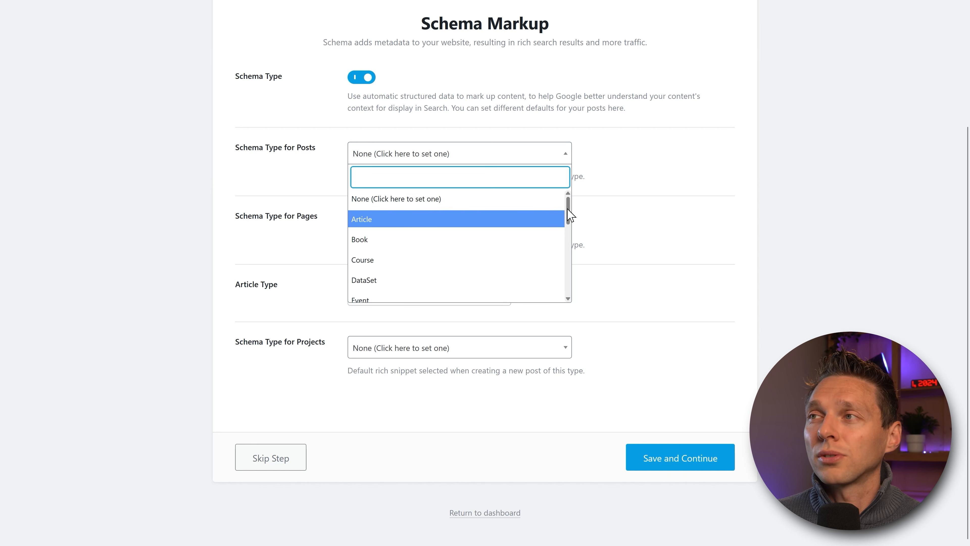
pyautogui.scroll(-2, 567, 230)
pyautogui.moveTo(567, 233)
pyautogui.mouseDown()
pyautogui.moveTo(570, 290)
pyautogui.moveTo(573, 216)
pyautogui.mouseUp()
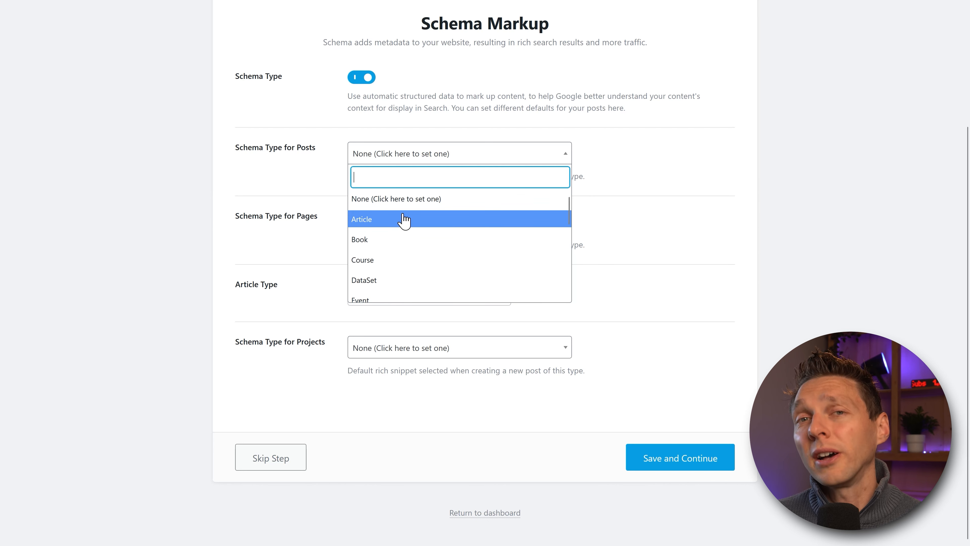
pyautogui.click(366, 219)
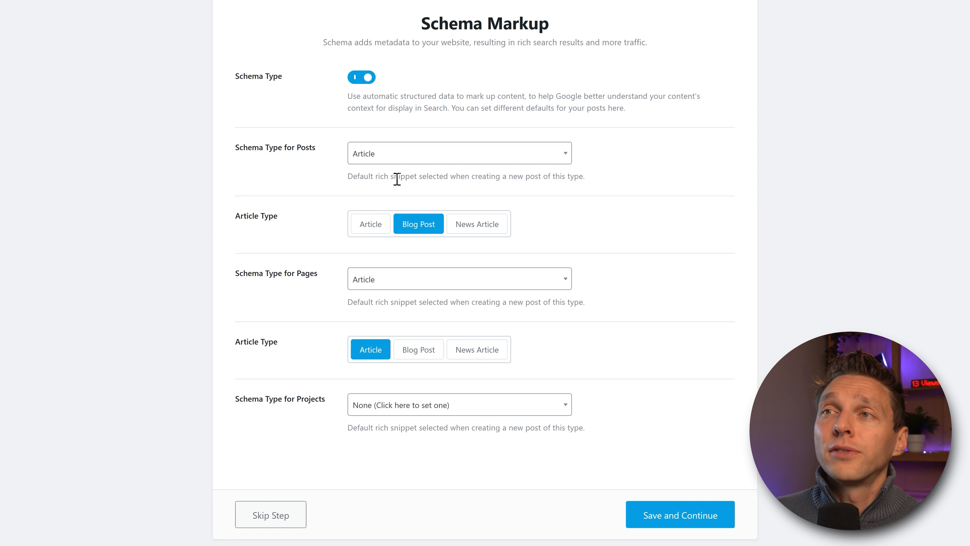
# Step: Set the default schema type for Pages to None, leaving Posts at Article for now
pyautogui.click(397, 154)
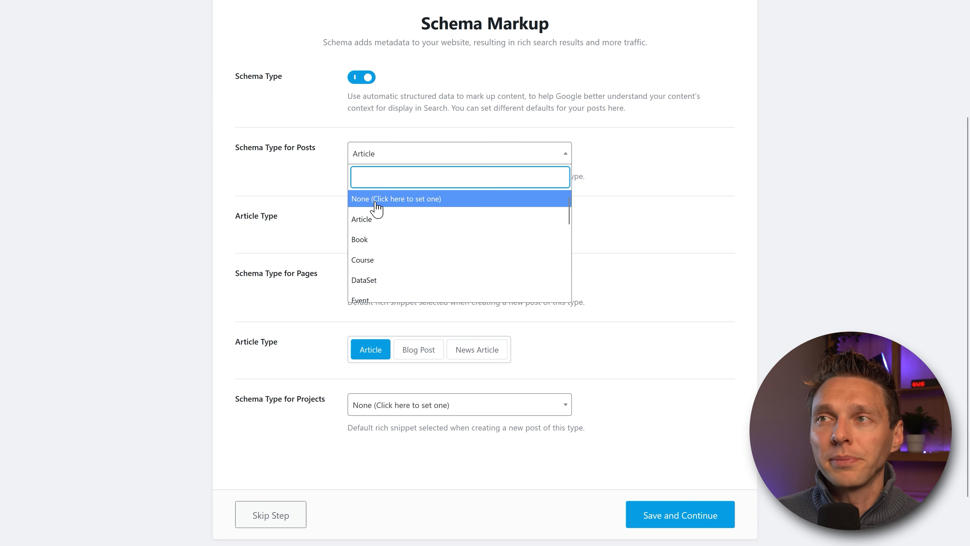
pyautogui.click(366, 219)
pyautogui.middleClick(308, 178)
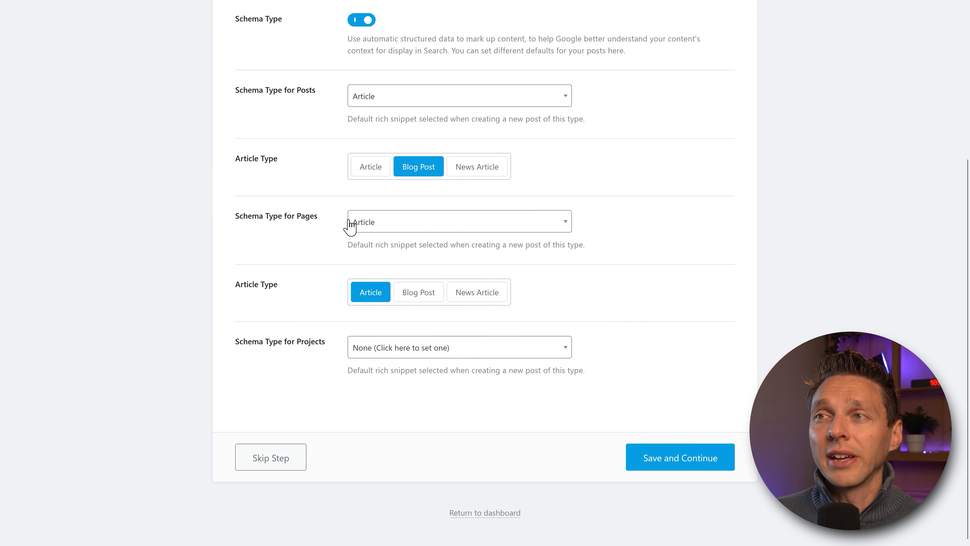
pyautogui.click(380, 226)
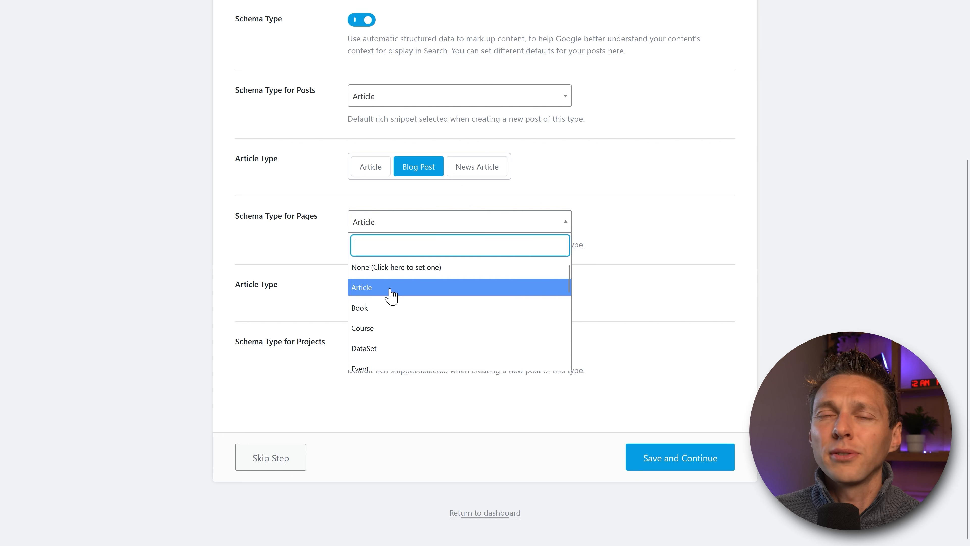
pyautogui.scroll(-6, 394, 306)
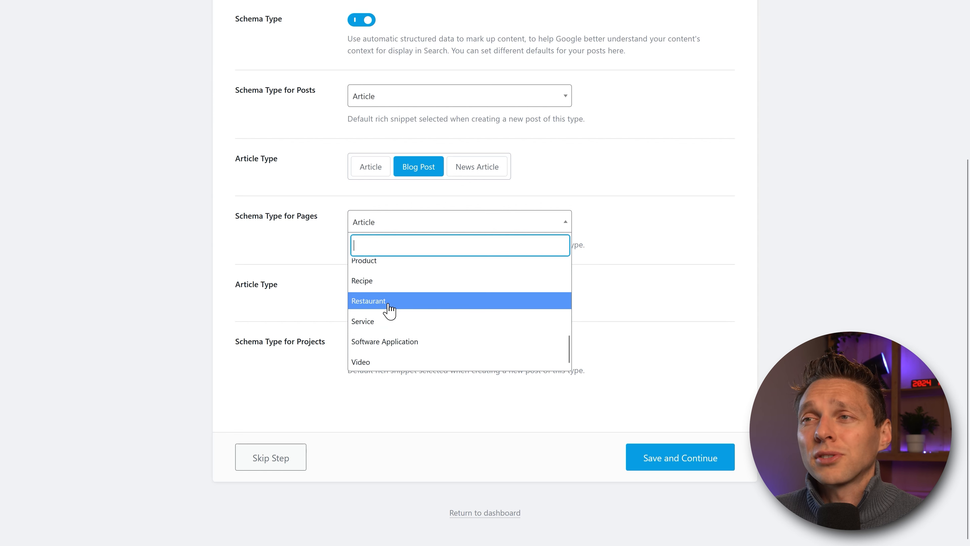
pyautogui.scroll(9, 391, 291)
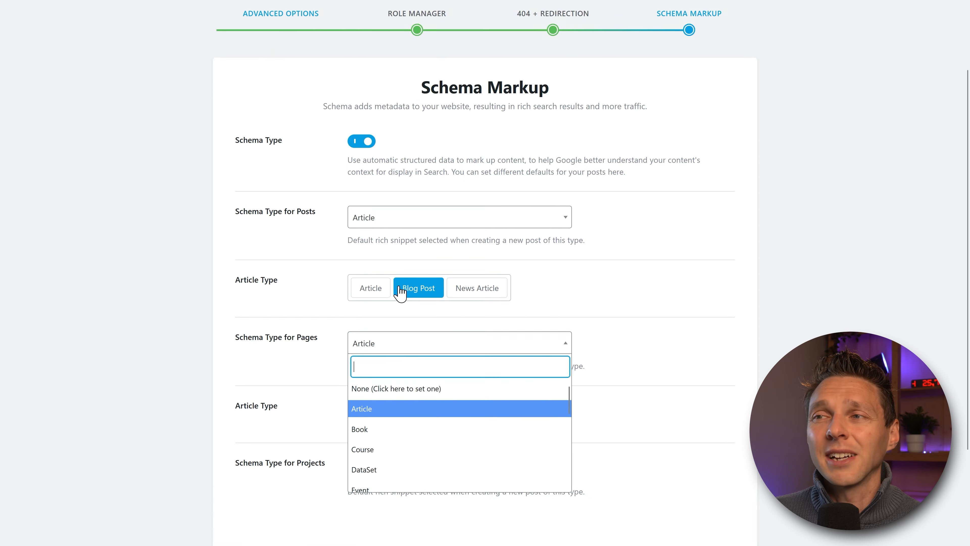
pyautogui.click(393, 388)
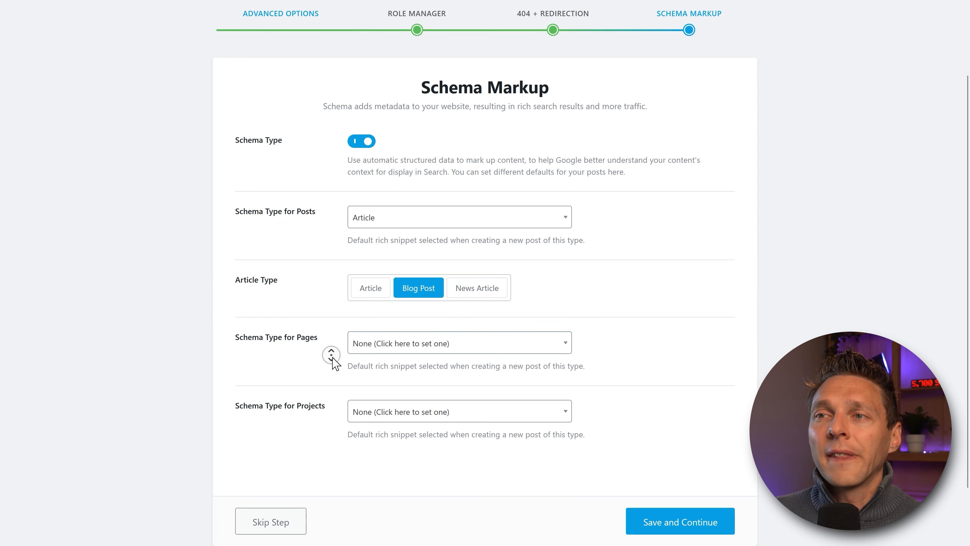
# Step: Keep Projects at None, change Posts to None, and submit the schema step
pyautogui.scroll(-2, 332, 358)
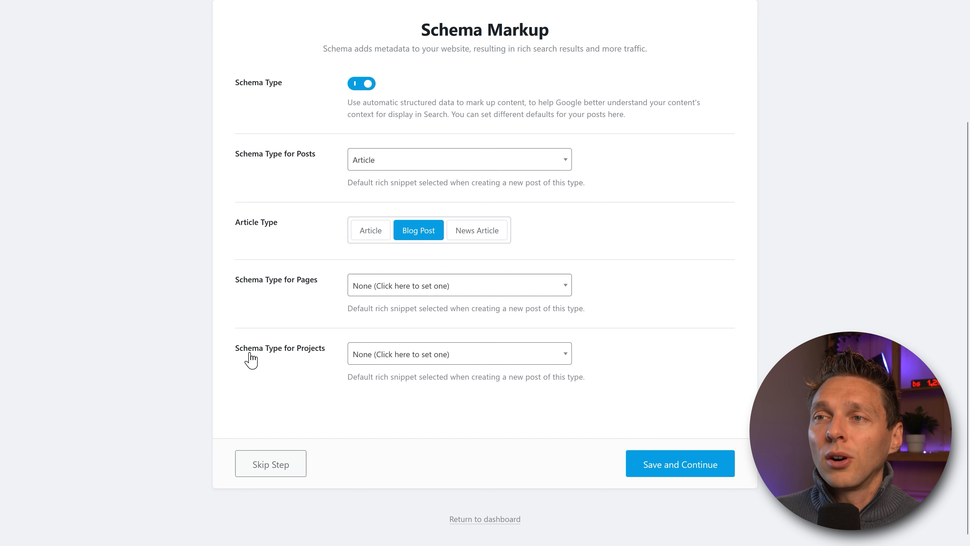
pyautogui.click(382, 359)
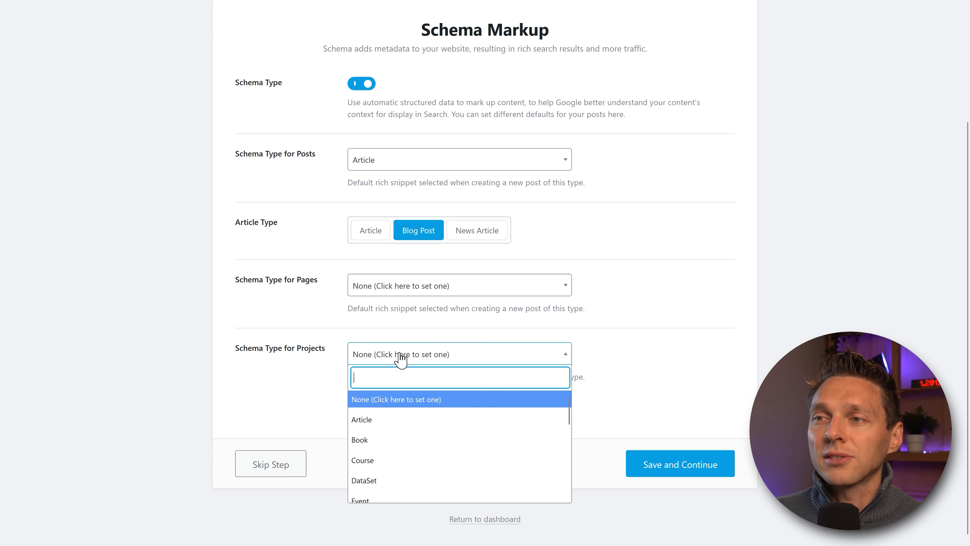
pyautogui.click(380, 400)
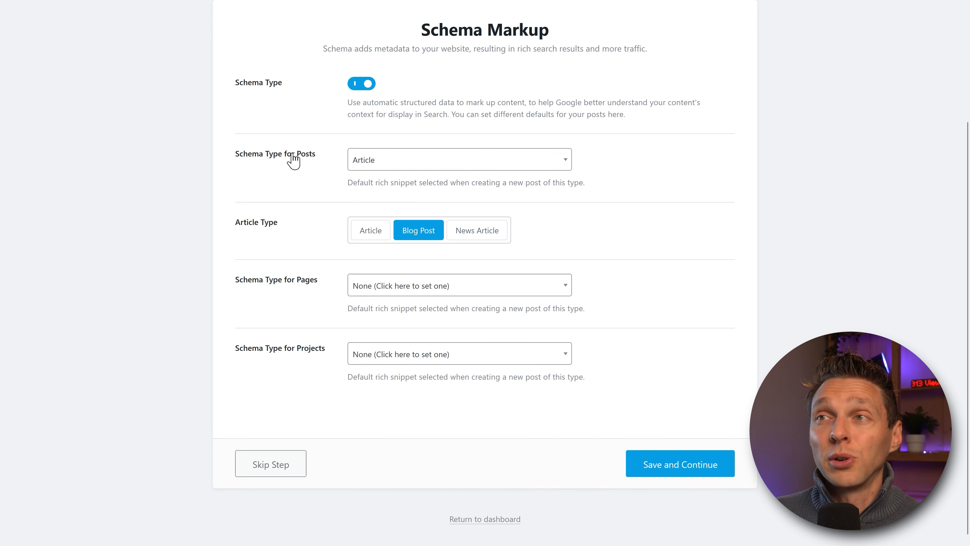
pyautogui.click(376, 161)
pyautogui.click(367, 204)
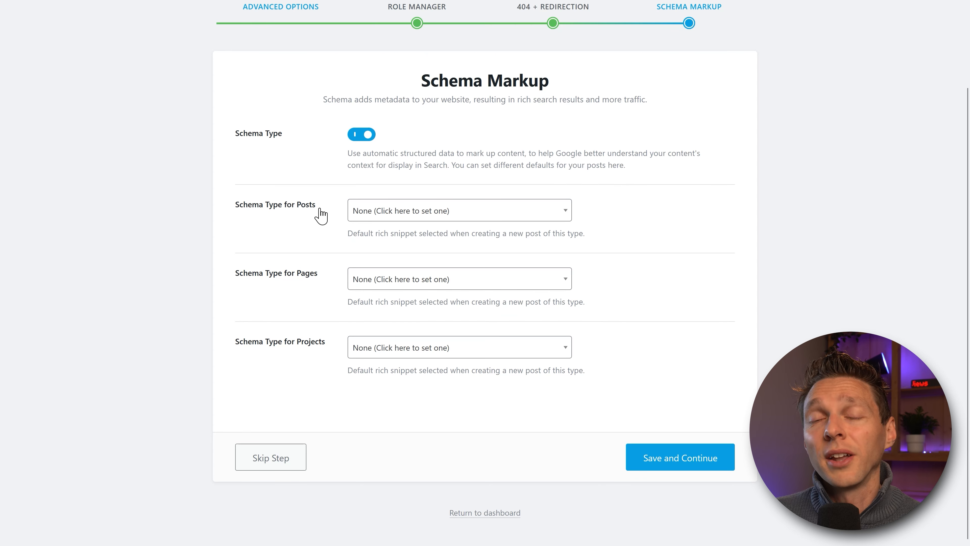
pyautogui.click(707, 457)
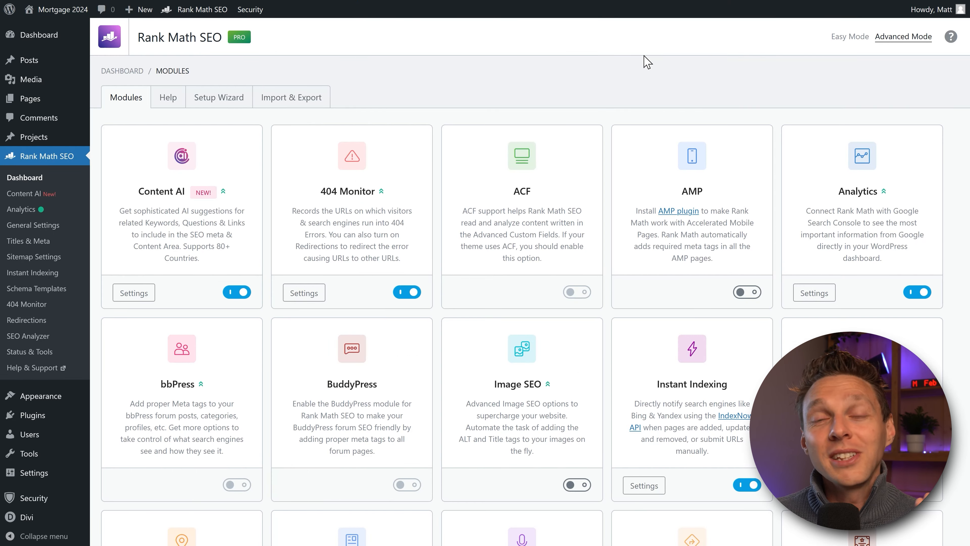
# Step: Scroll down the Rank Math Modules page to review the enabled modules, then back to the top
pyautogui.click(609, 69)
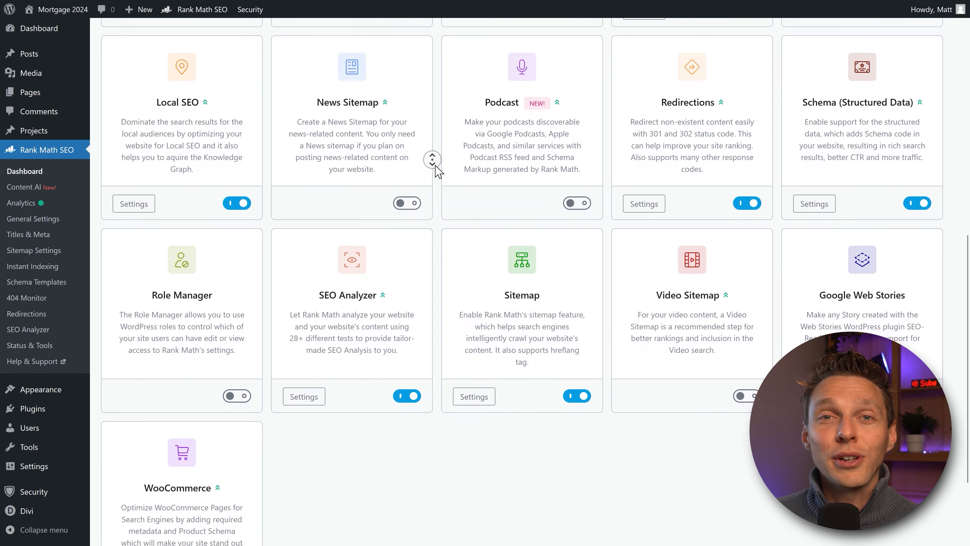
pyautogui.middleClick(435, 165)
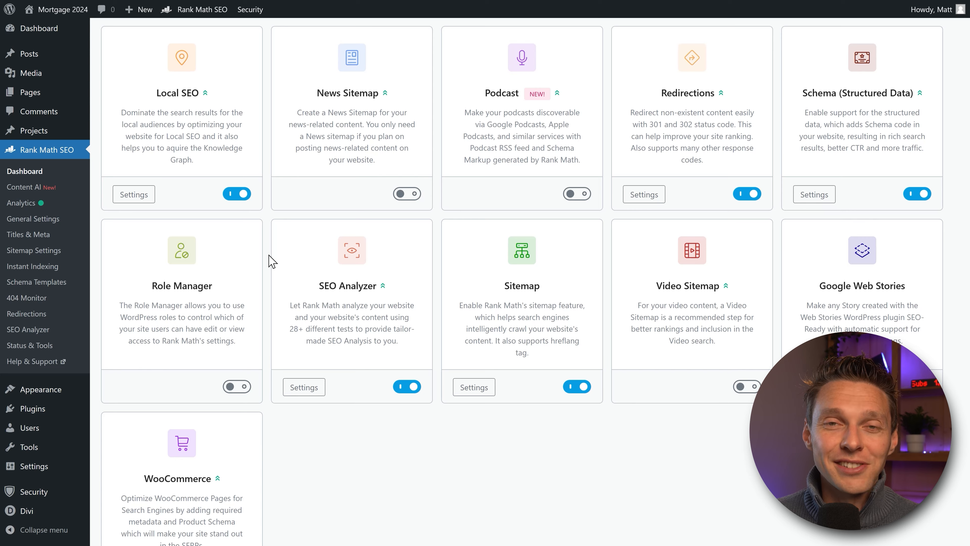
pyautogui.scroll(10, 272, 262)
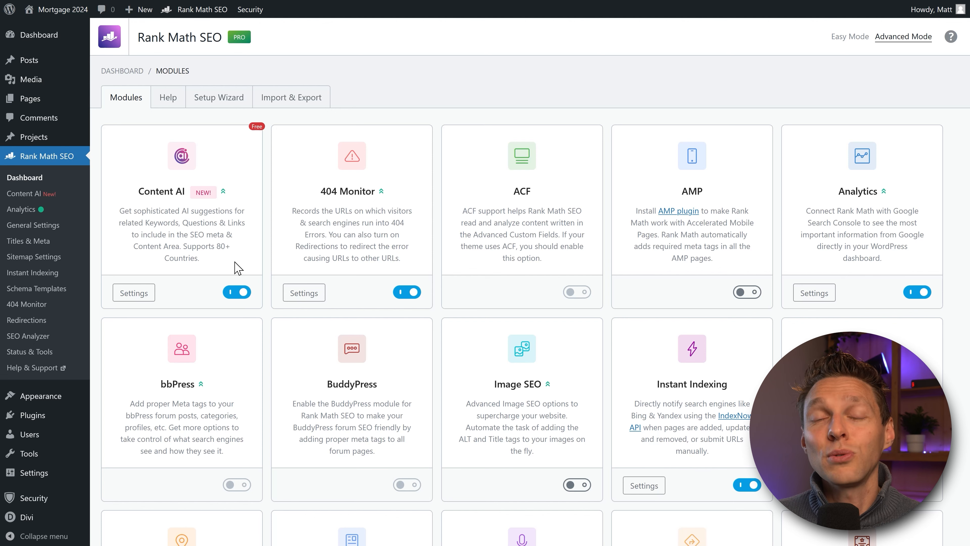
# Step: In the Content AI settings, set the default country to United States Of America
pyautogui.click(135, 294)
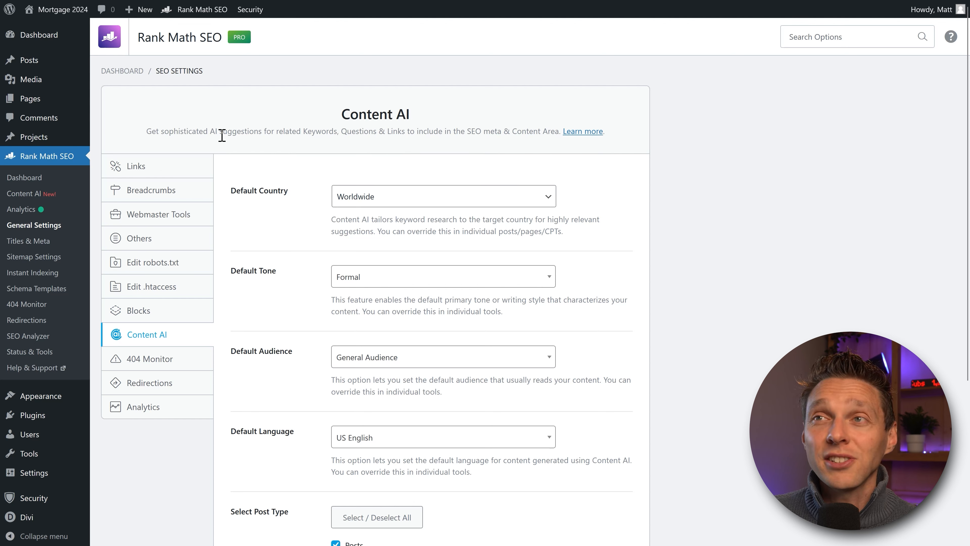
pyautogui.moveTo(275, 132); pyautogui.dragTo(412, 134)
pyautogui.click(424, 134)
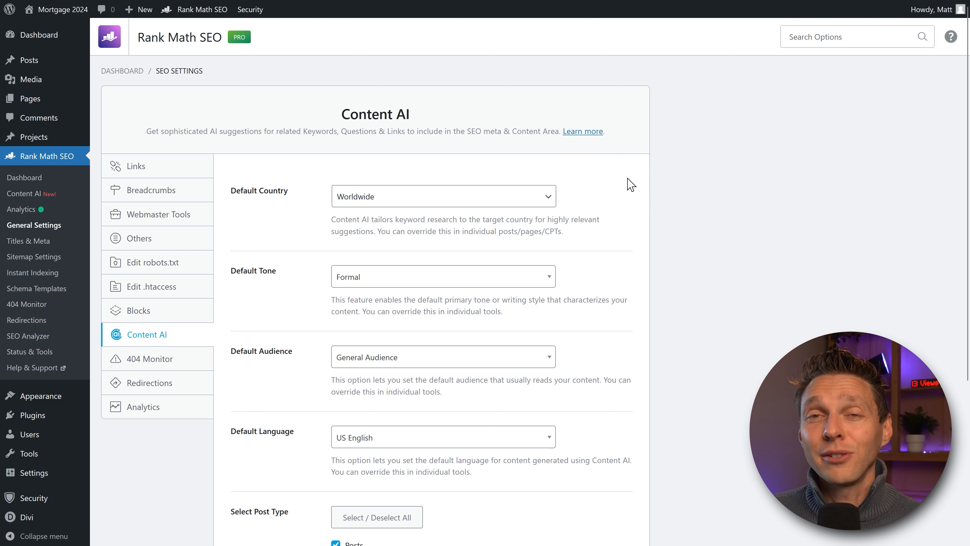
pyautogui.middleClick(619, 182)
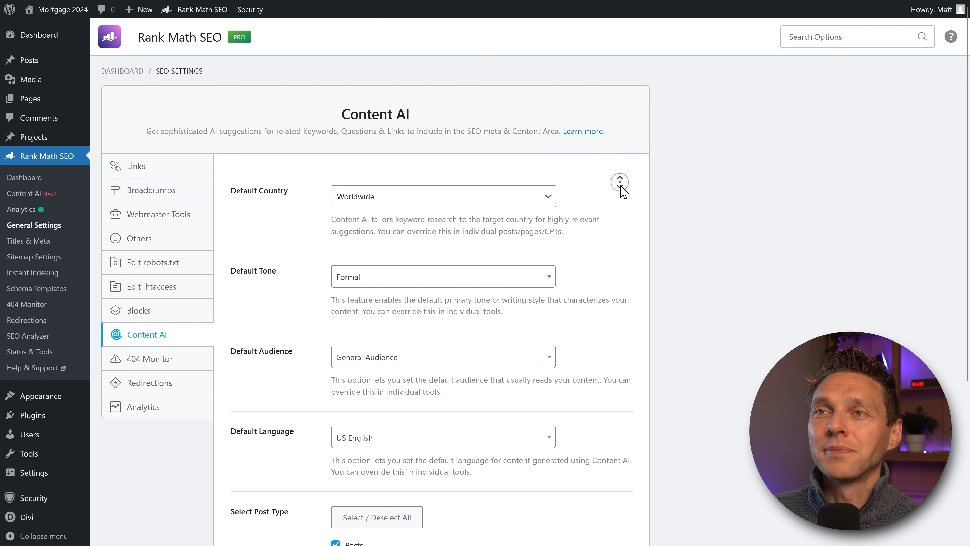
pyautogui.middleClick(612, 190)
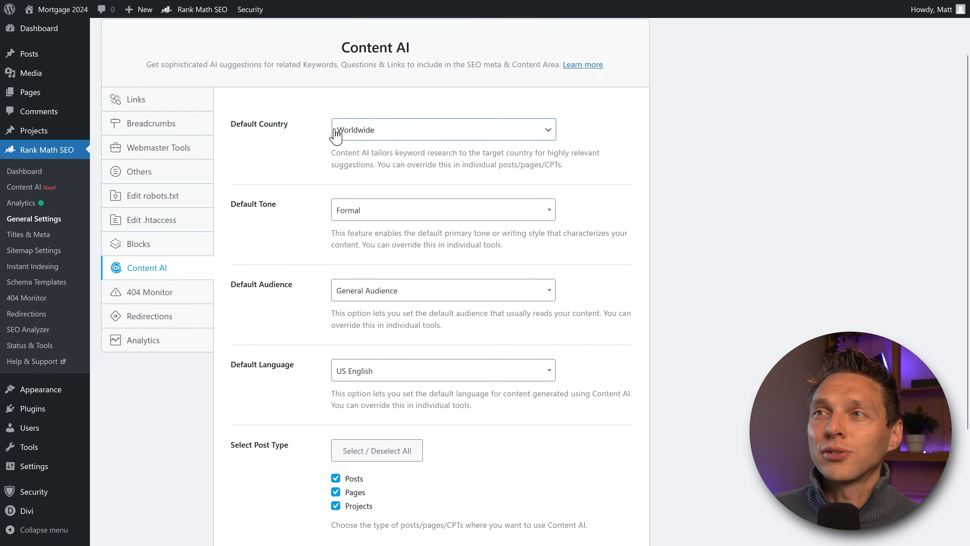
pyautogui.click(463, 136)
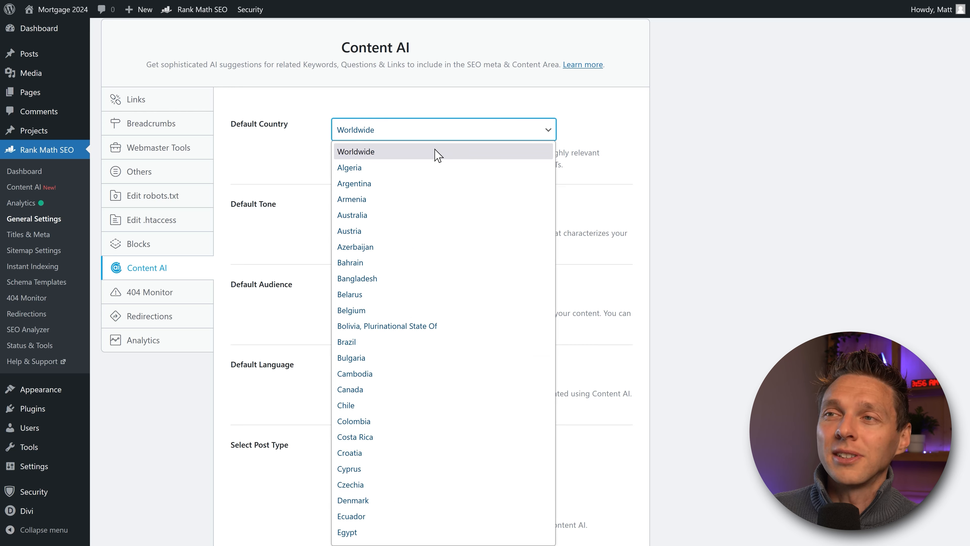
pyautogui.write('un')
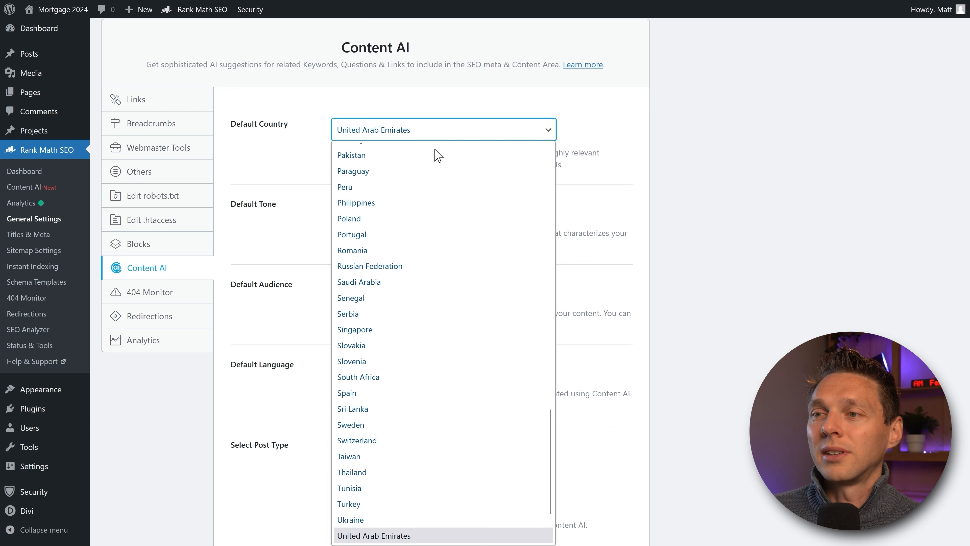
pyautogui.scroll(-3, 435, 249)
pyautogui.click(385, 487)
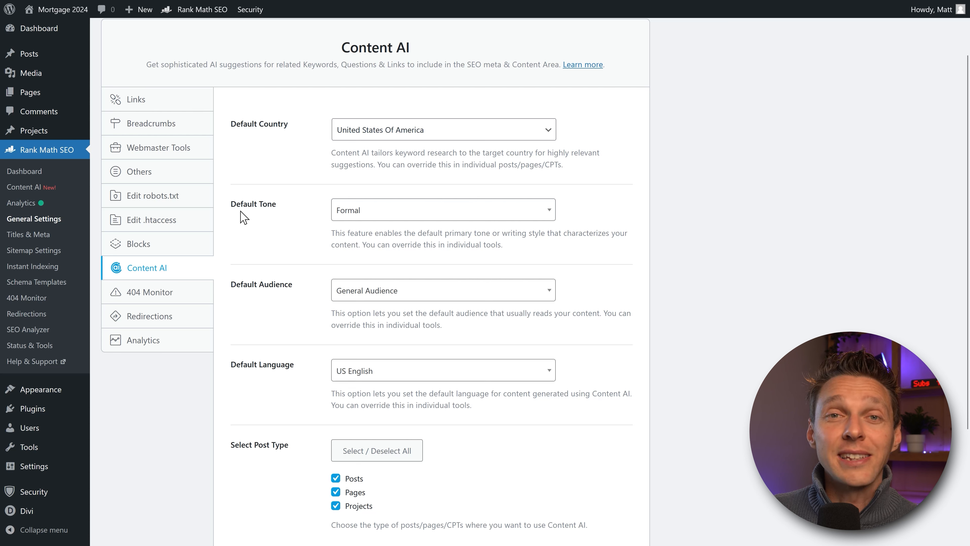
# Step: Change the Content AI default tone from Formal to Persuasive
pyautogui.click(399, 211)
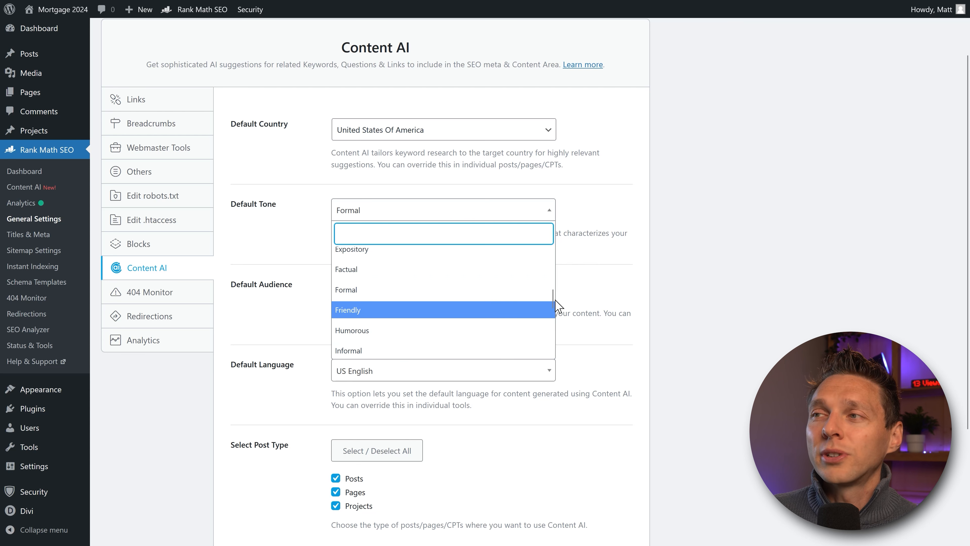
pyautogui.moveTo(552, 303)
pyautogui.mouseDown()
pyautogui.moveTo(554, 262)
pyautogui.moveTo(553, 311)
pyautogui.mouseUp()
pyautogui.click(549, 217)
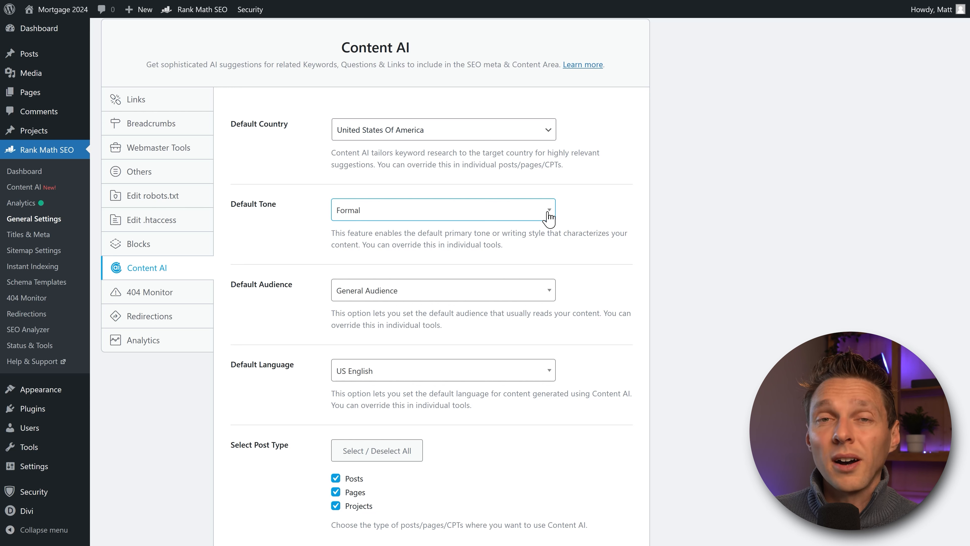
pyautogui.click(549, 216)
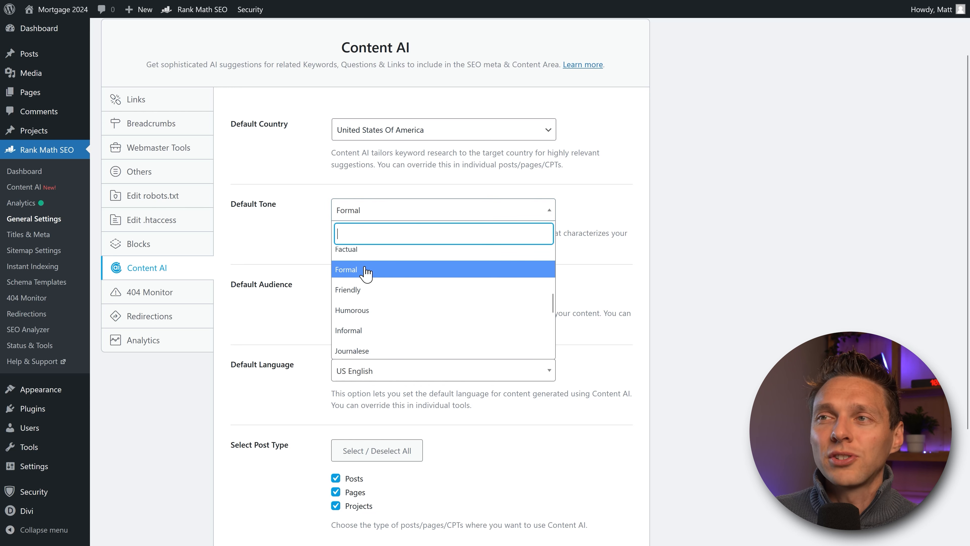
pyautogui.moveTo(553, 310); pyautogui.dragTo(553, 336)
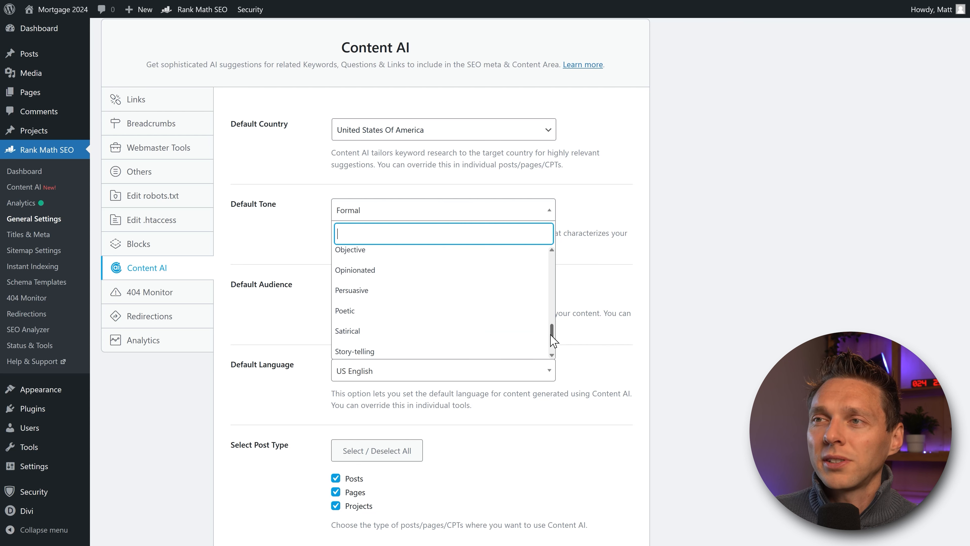
pyautogui.click(376, 284)
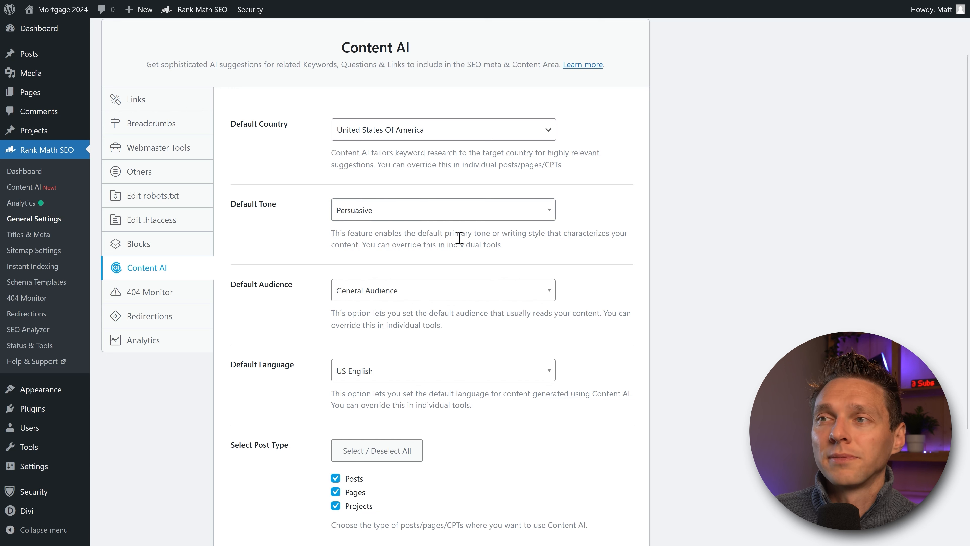
pyautogui.scroll(-2, 460, 238)
# Step: Browse the Default Audience options and keep General Audience selected
pyautogui.click(495, 238)
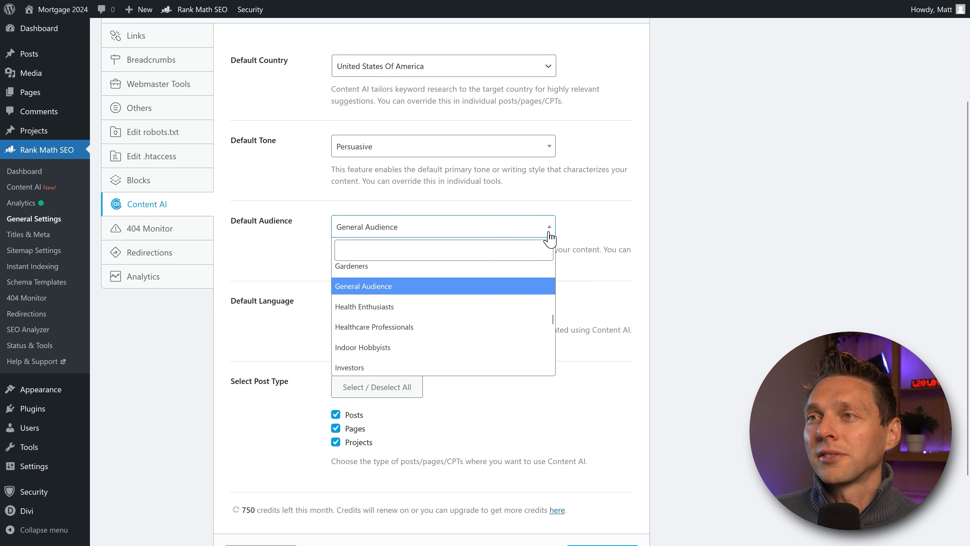
pyautogui.scroll(1, 552, 320)
pyautogui.moveTo(552, 318); pyautogui.dragTo(554, 283)
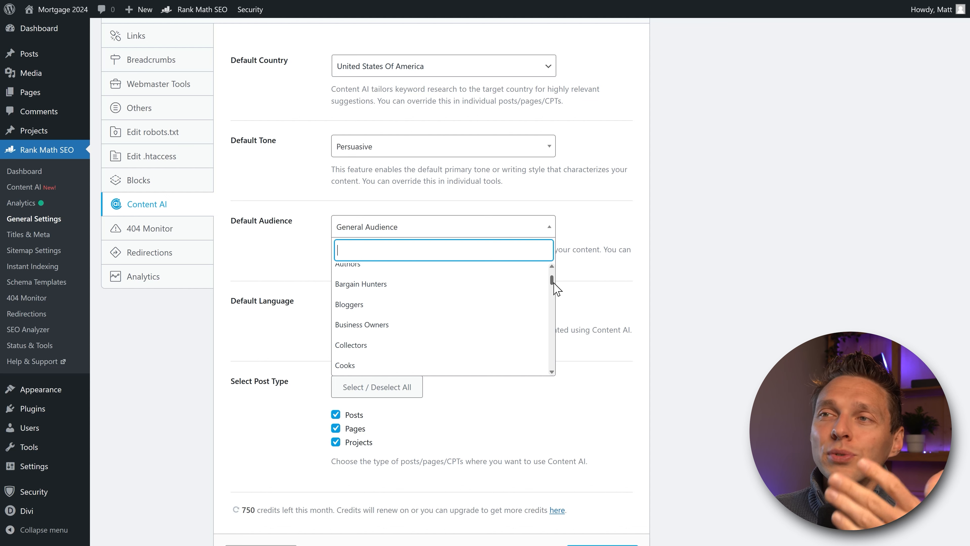
pyautogui.moveTo(553, 284); pyautogui.dragTo(554, 368)
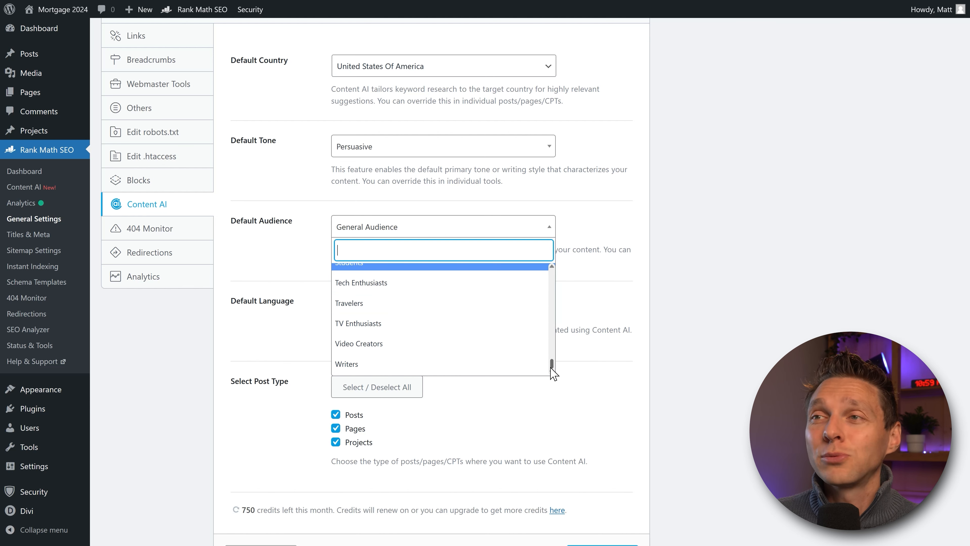
pyautogui.moveTo(553, 374); pyautogui.dragTo(554, 342)
pyautogui.click(384, 230)
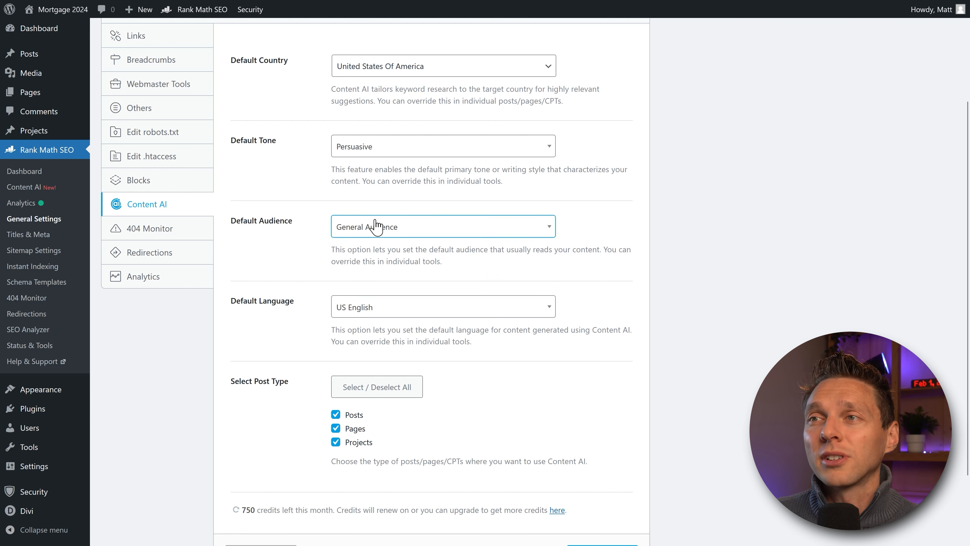
pyautogui.click(405, 254)
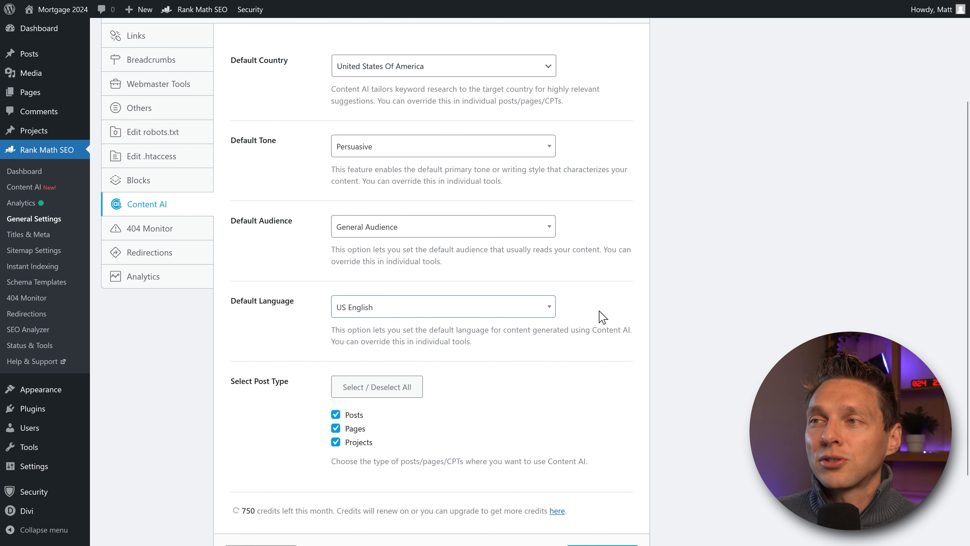
# Step: Scroll down and follow the 'here' link to the Content AI credits pricing page
pyautogui.middleClick(597, 299)
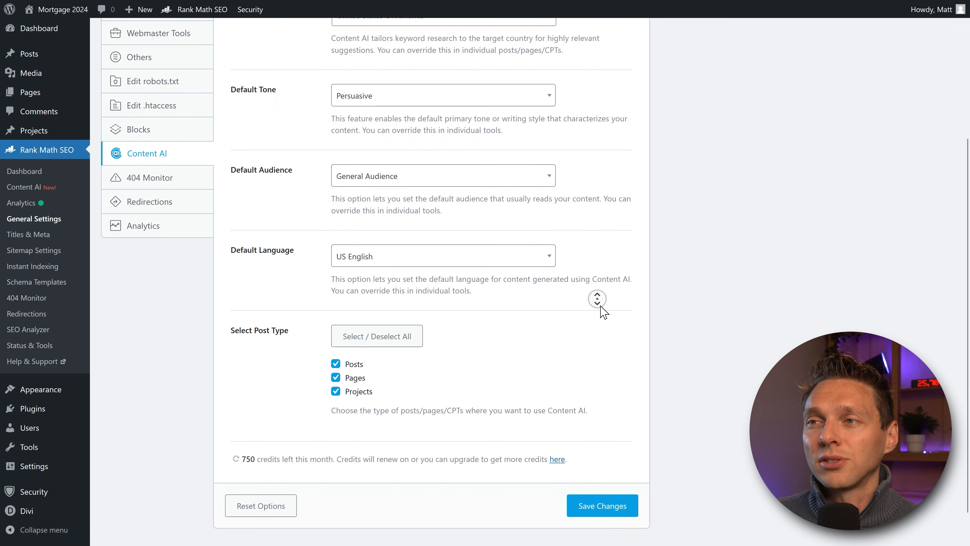
pyautogui.middleClick(604, 311)
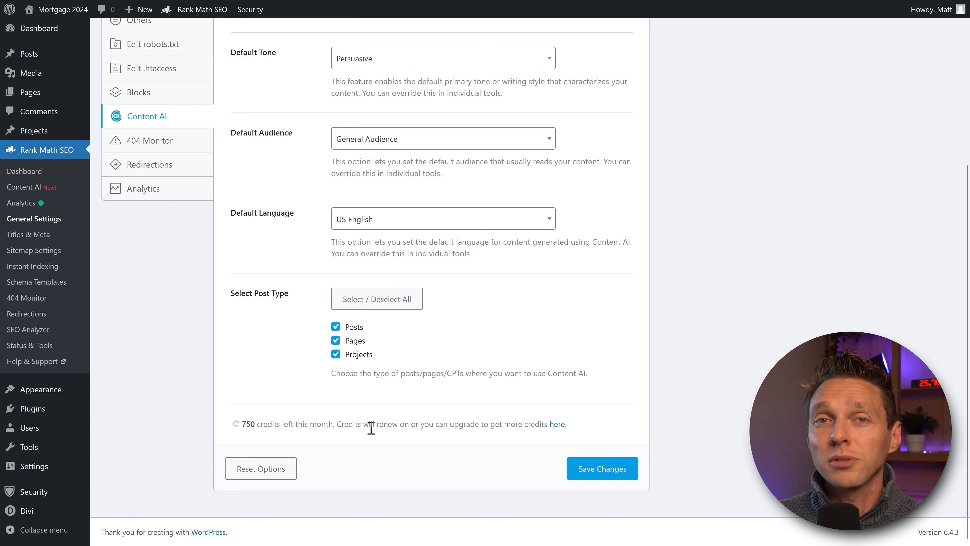
pyautogui.click(557, 425)
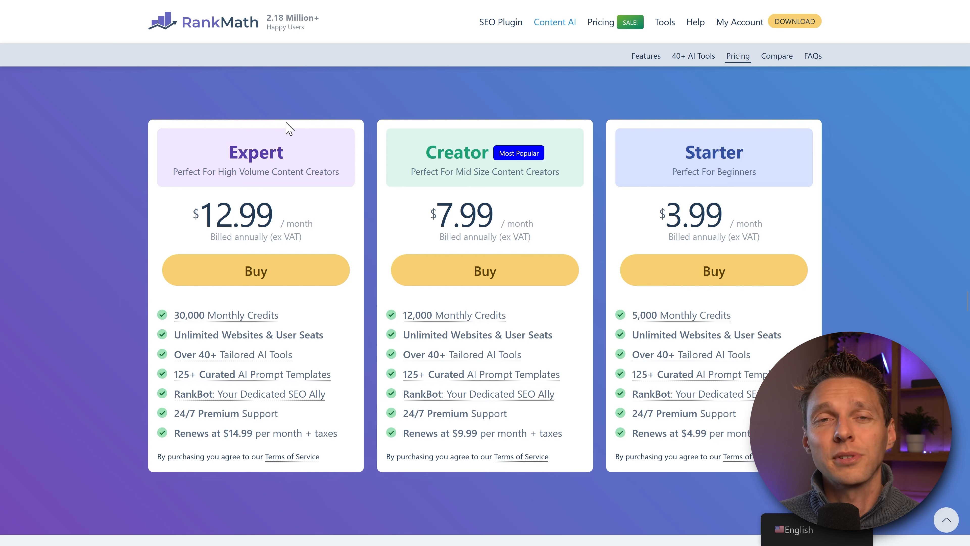
# Step: Compare the Monthly Credits details on the Expert, Creator and Starter plan cards
pyautogui.moveTo(187, 321)
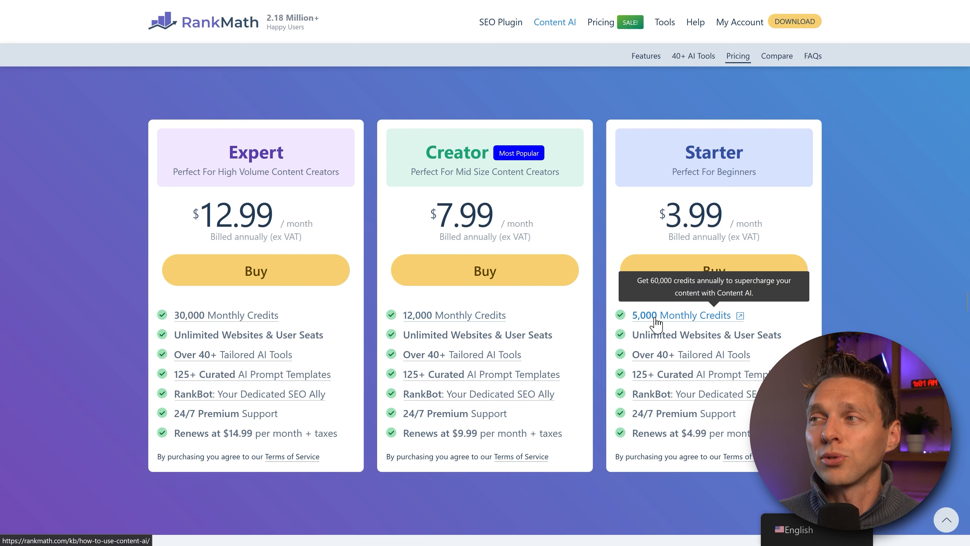
pyautogui.moveTo(538, 316)
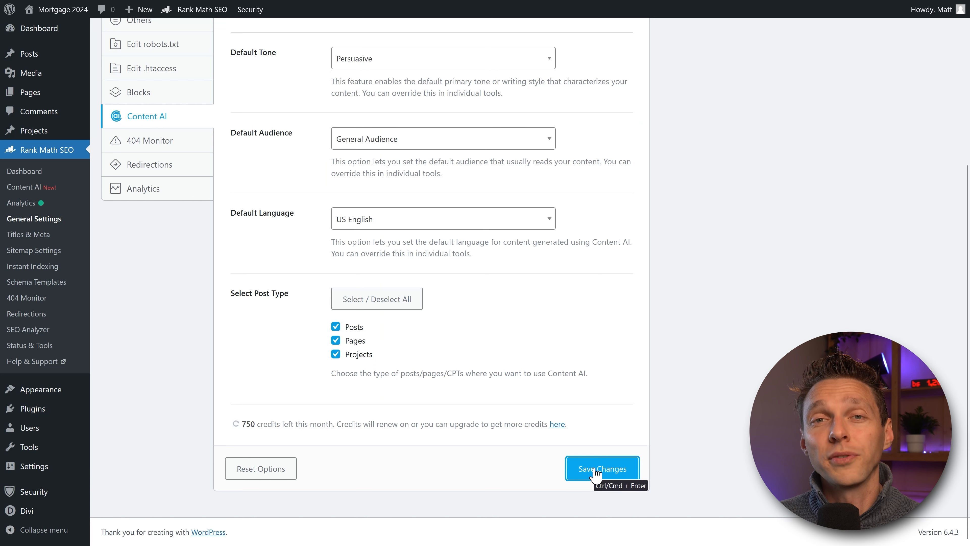
# Step: Save the Content AI settings and open the 404 Monitor module's settings from the Dashboard
pyautogui.click(610, 470)
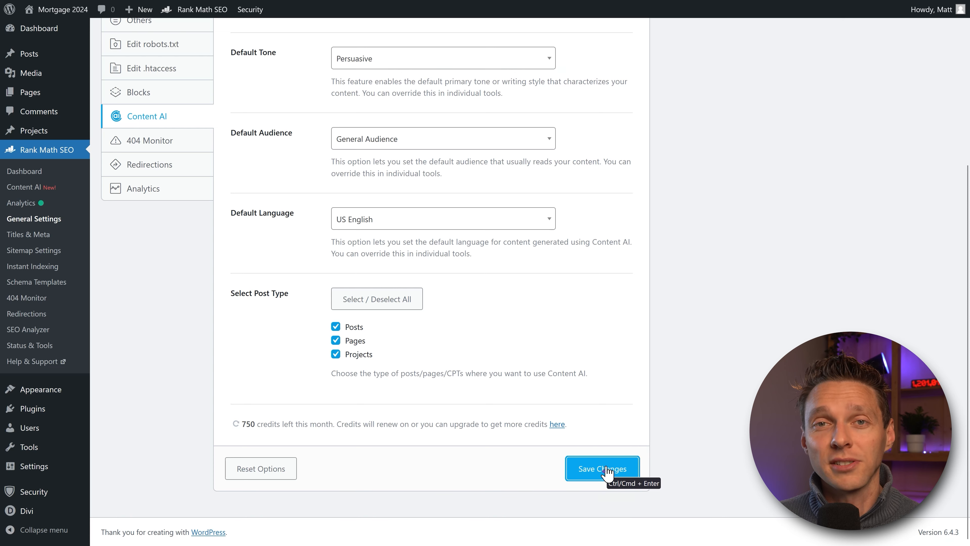
pyautogui.click(28, 178)
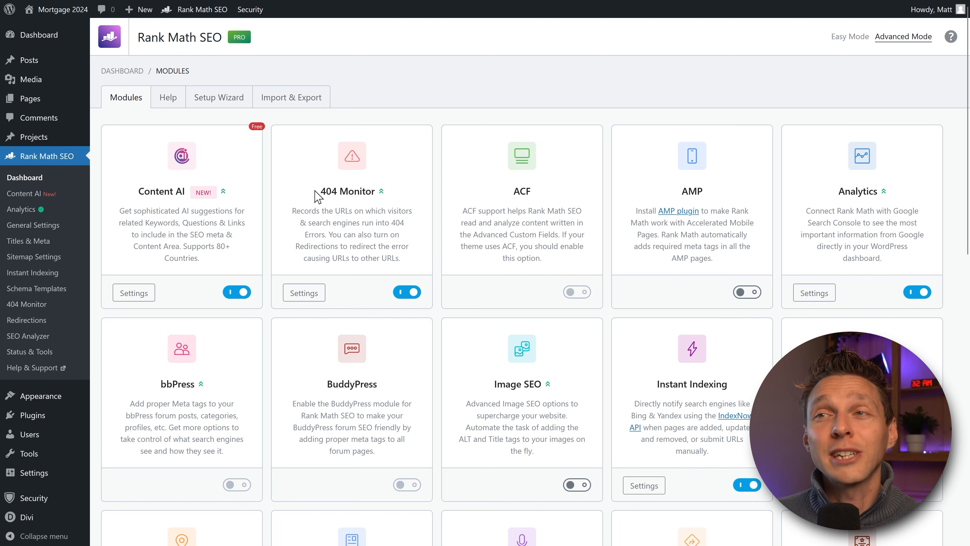
pyautogui.moveTo(320, 191); pyautogui.dragTo(371, 192)
pyautogui.click(371, 192)
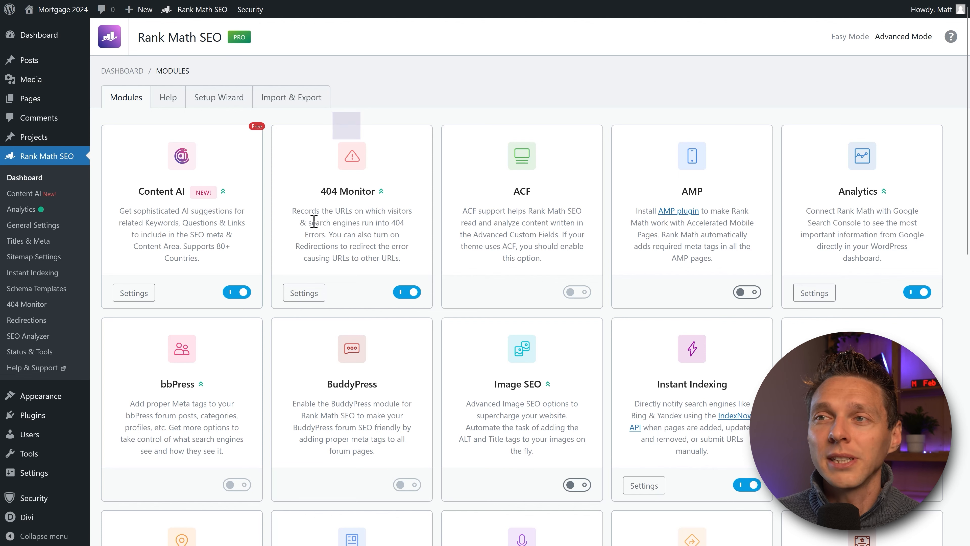
pyautogui.click(325, 293)
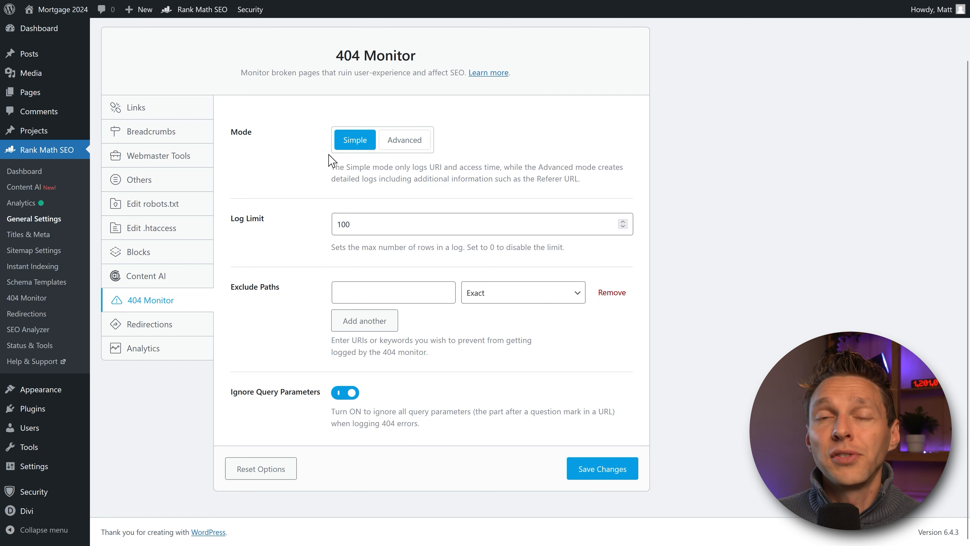
# Step: Set 404 Monitor to Advanced mode, keeping Log Limit at 100
pyautogui.click(403, 140)
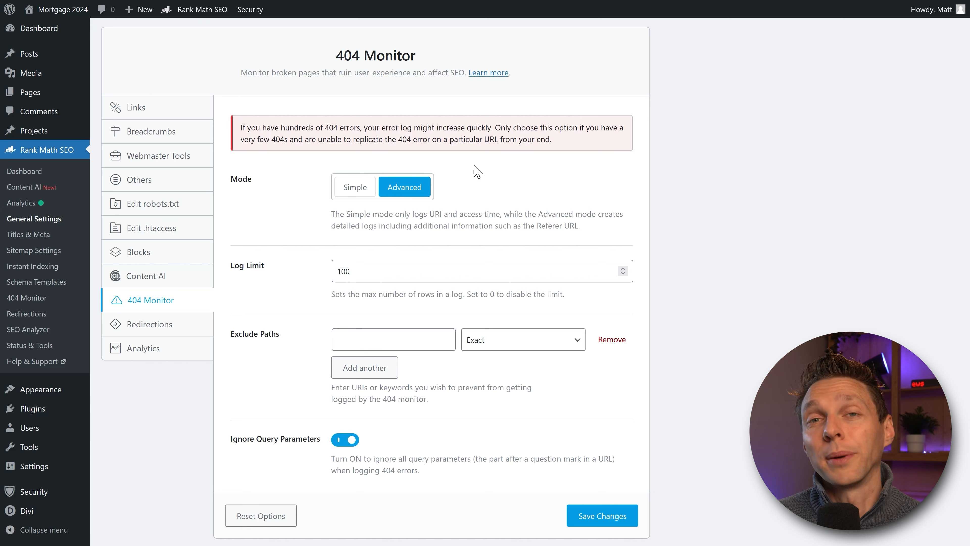
pyautogui.click(349, 187)
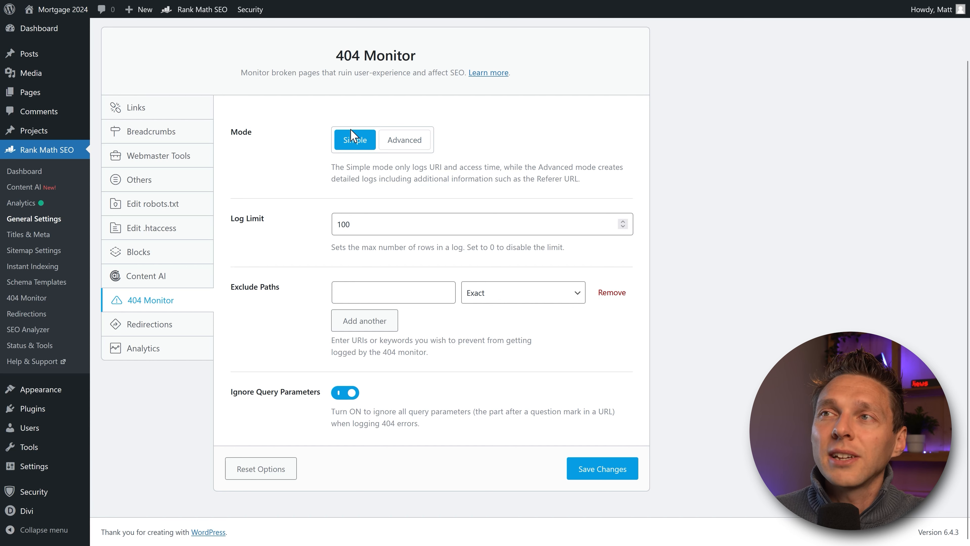
pyautogui.click(402, 140)
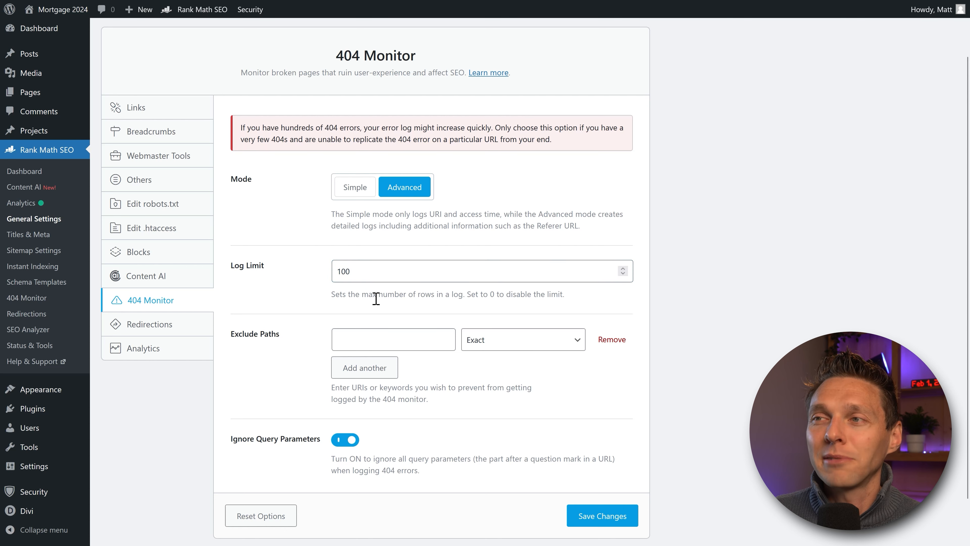
pyautogui.doubleClick(390, 271)
pyautogui.click(308, 298)
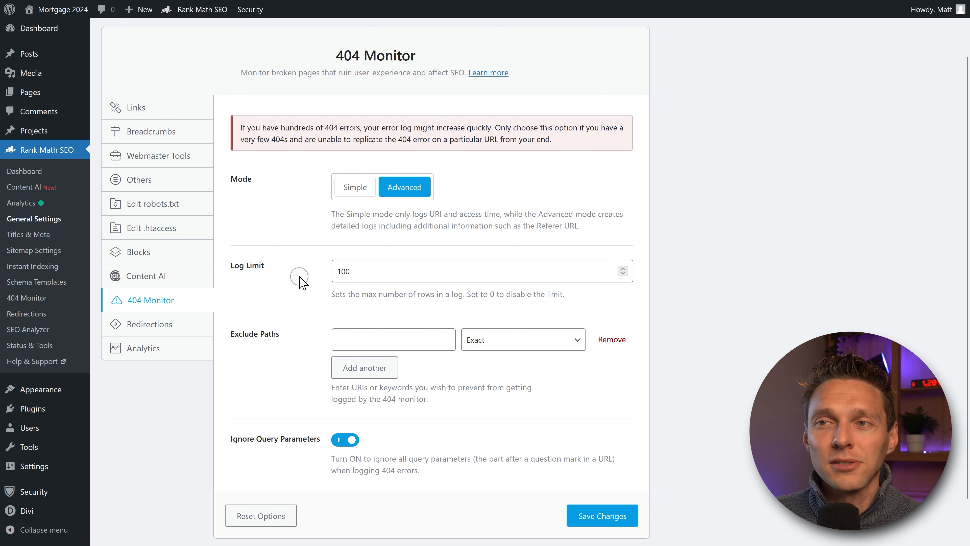
# Step: Keep Ignore Query Parameters on, save the 404 Monitor settings, and return to the Dashboard
pyautogui.scroll(-2, 292, 277)
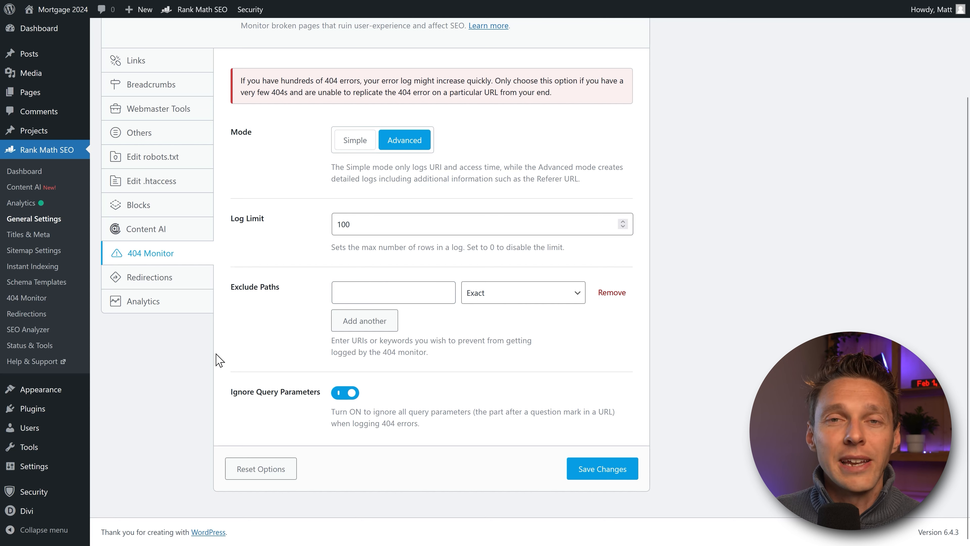
pyautogui.click(292, 399)
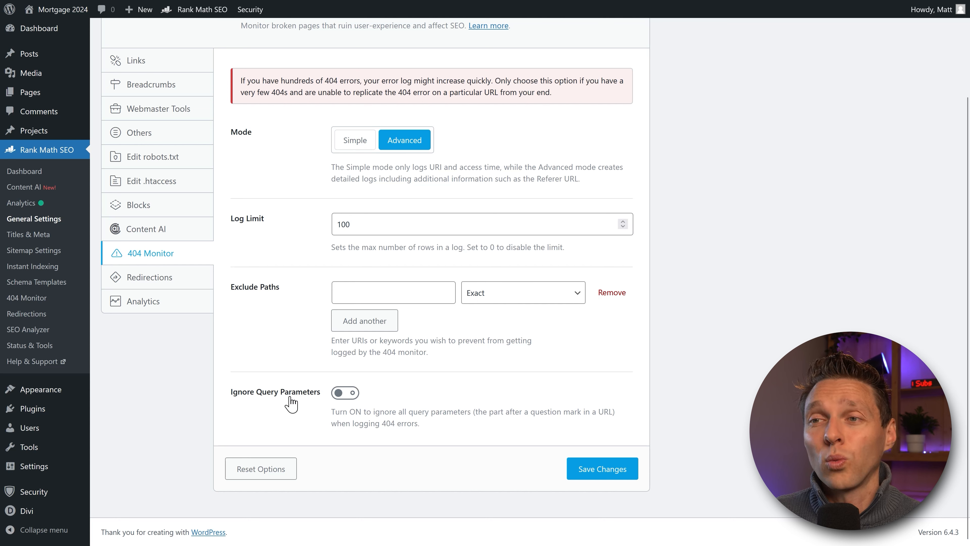
pyautogui.click(336, 393)
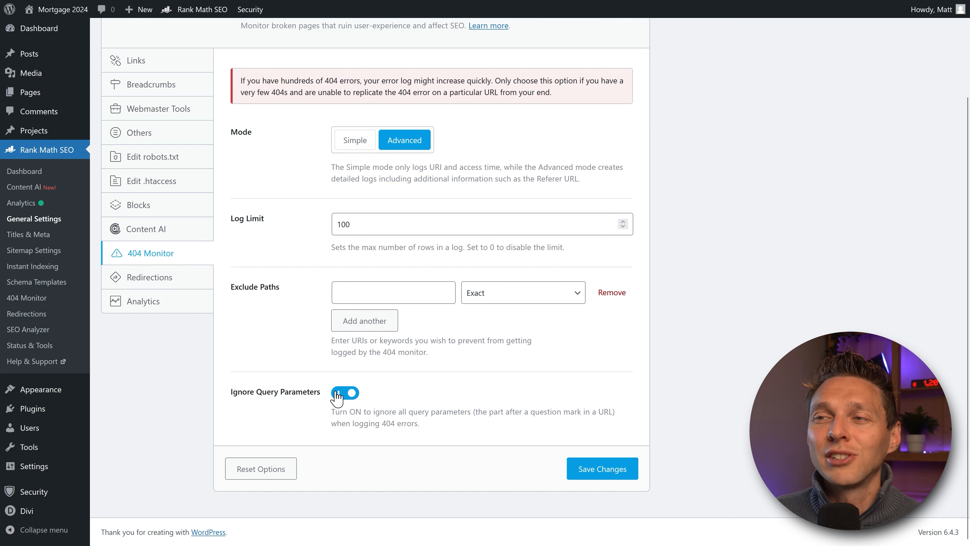
pyautogui.click(599, 468)
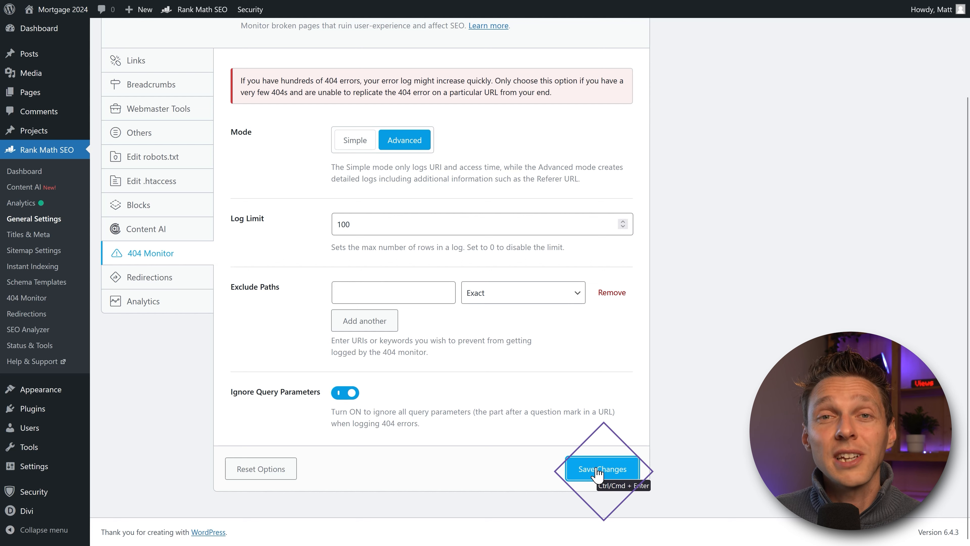
pyautogui.click(24, 178)
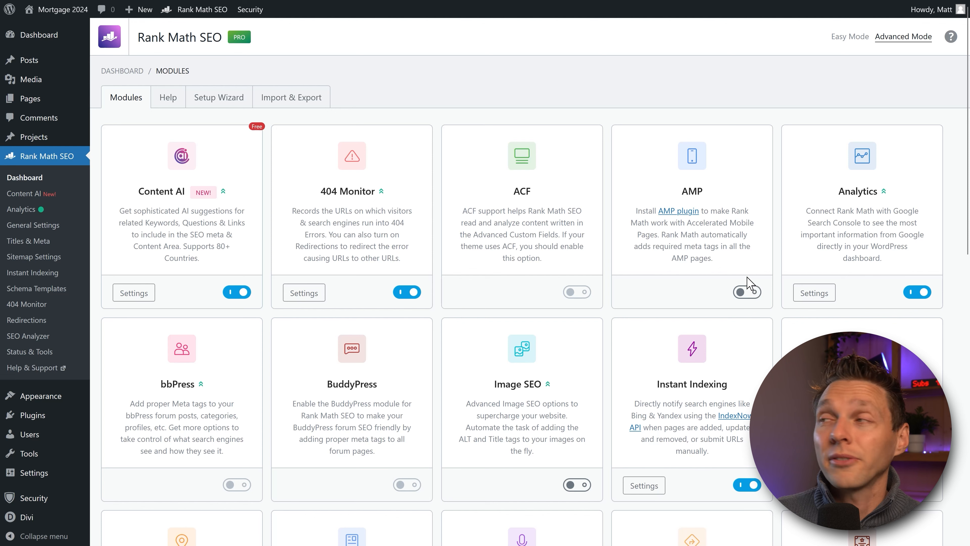
# Step: Open the Analytics module settings and enable the Index Status tab for Search Console
pyautogui.click(814, 293)
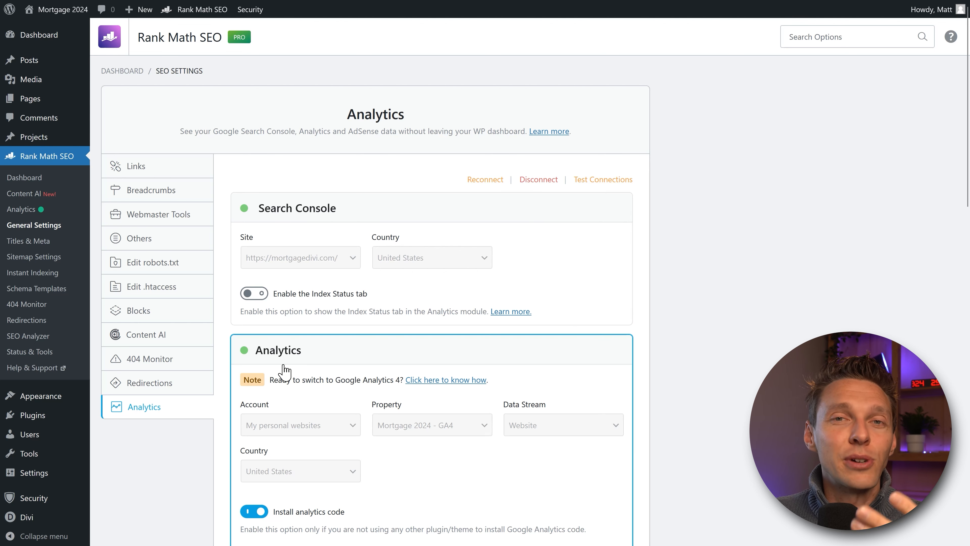
pyautogui.click(254, 293)
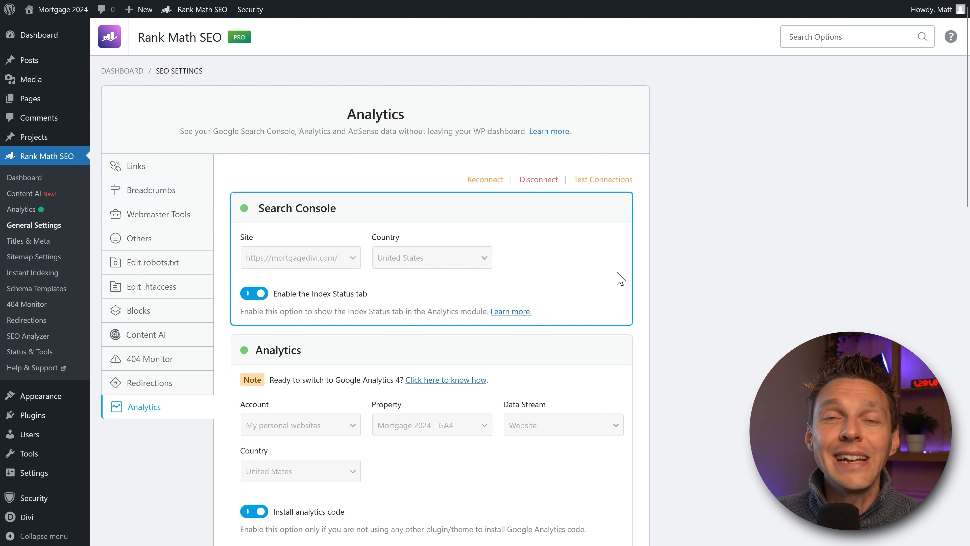
# Step: Scroll to Analytics Database and change retention from 90 to 180 days
pyautogui.middleClick(654, 259)
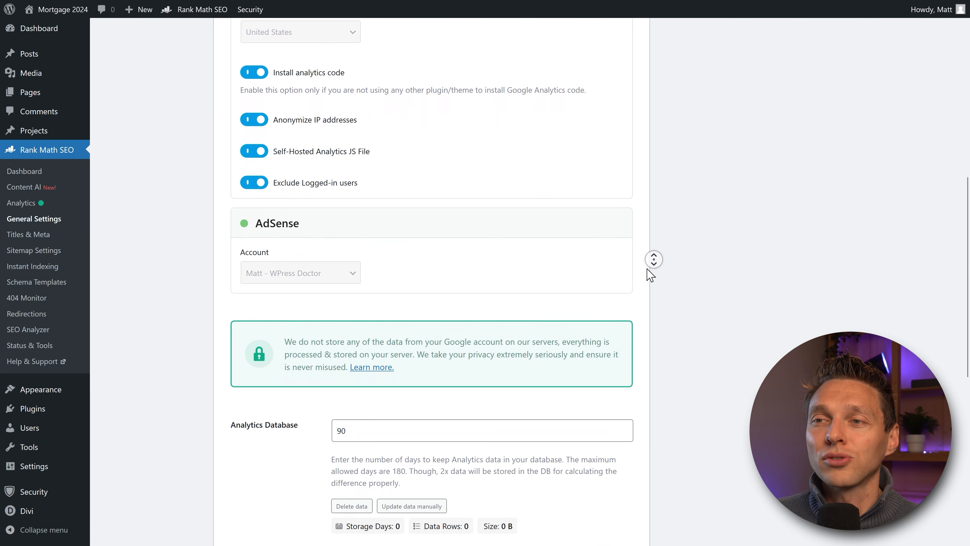
pyautogui.click(650, 272)
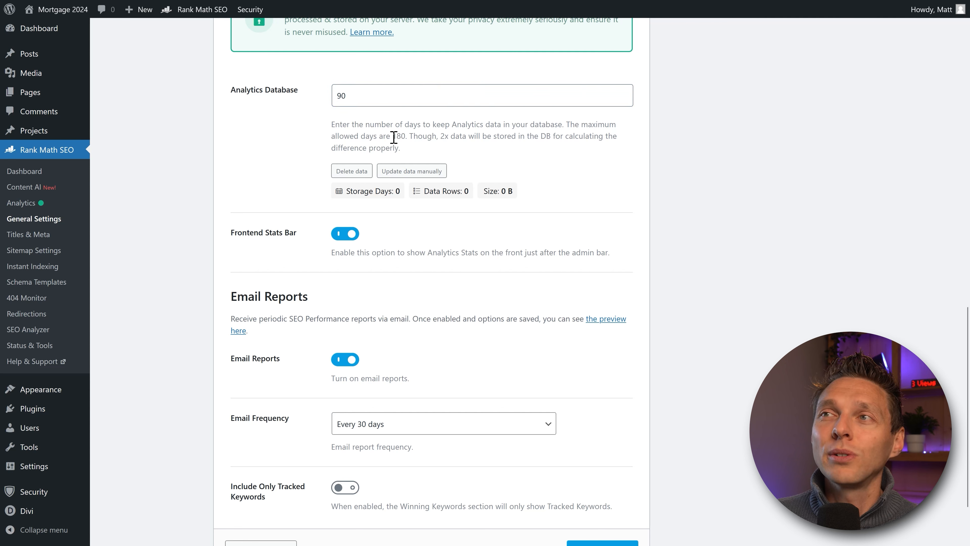
pyautogui.moveTo(394, 137); pyautogui.dragTo(405, 136)
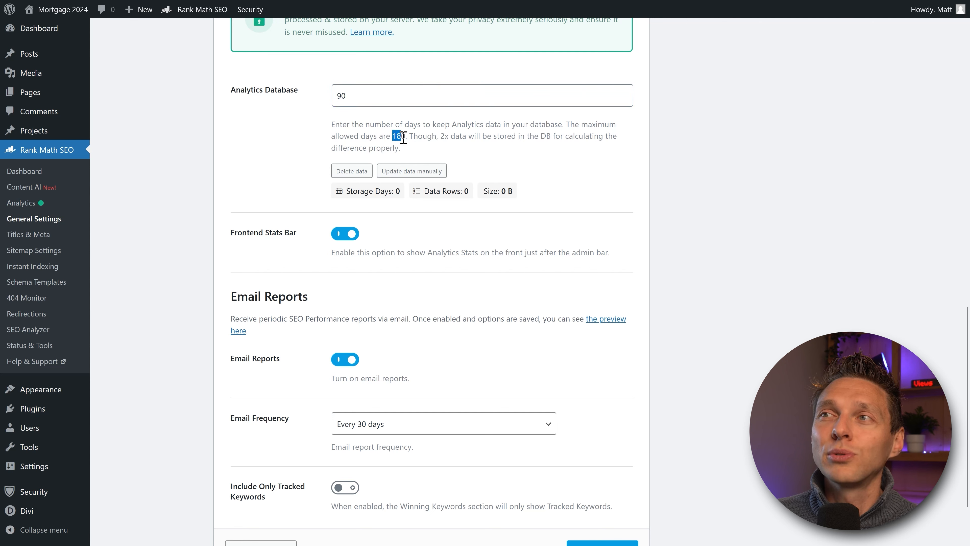
pyautogui.click(435, 139)
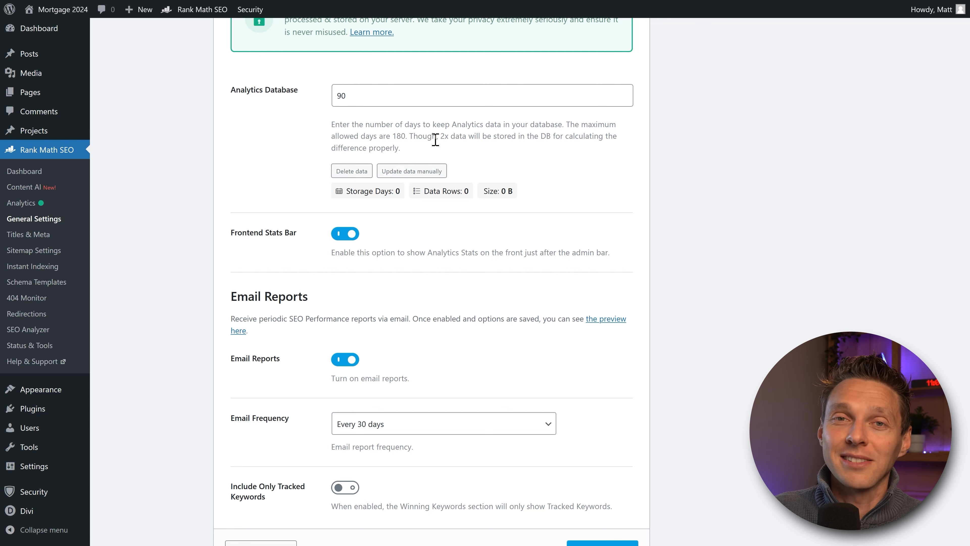
pyautogui.doubleClick(343, 95)
pyautogui.write('180')
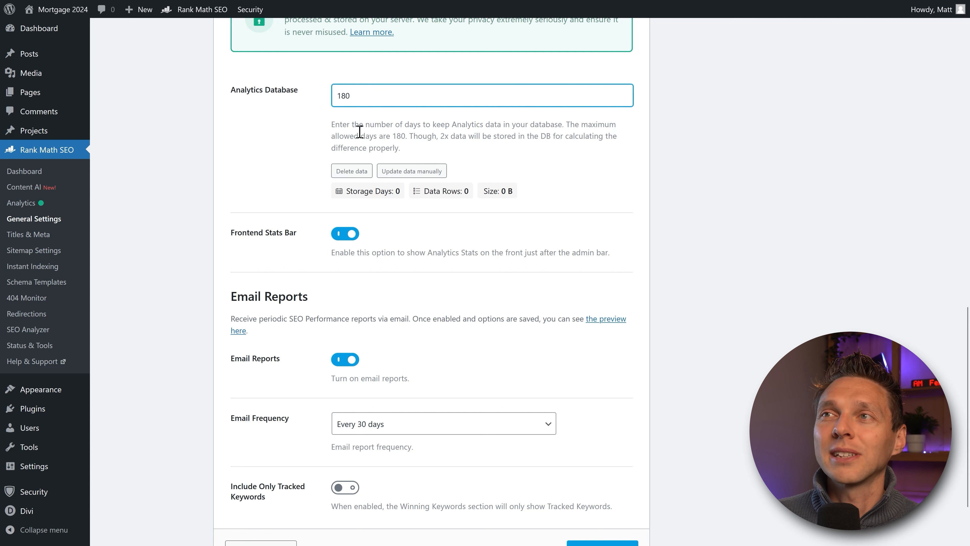
pyautogui.click(360, 132)
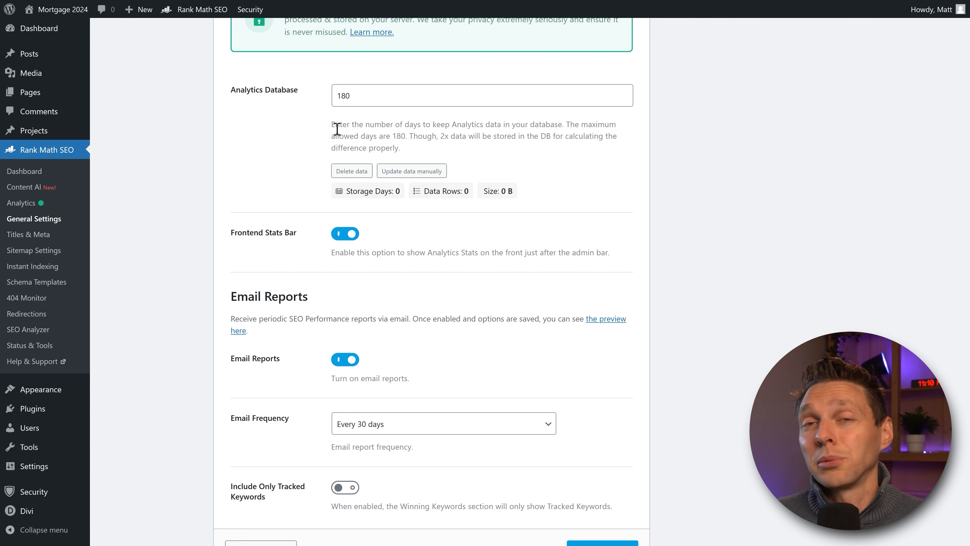
# Step: Revert the Analytics Database retention back to 90 days
pyautogui.moveTo(352, 97); pyautogui.dragTo(299, 107)
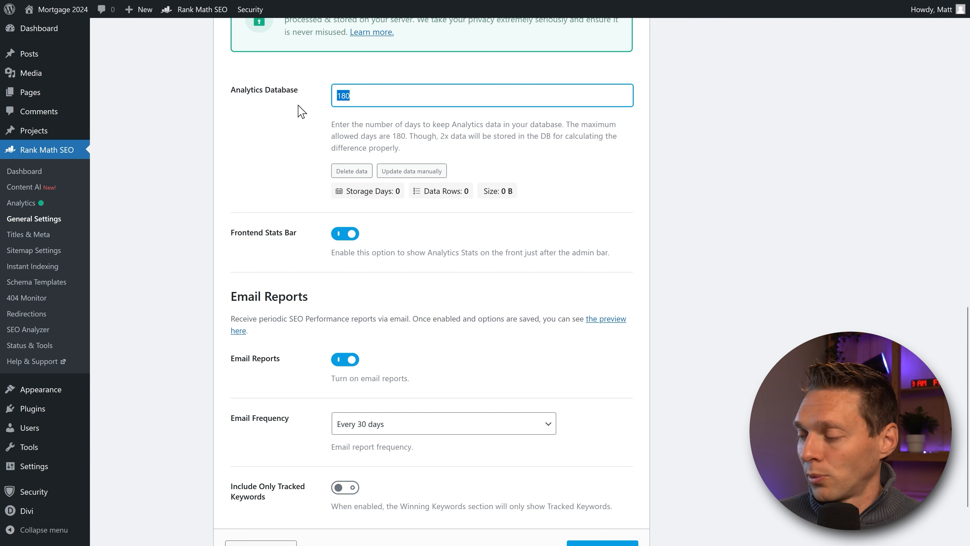
pyautogui.write('90')
pyautogui.click(315, 142)
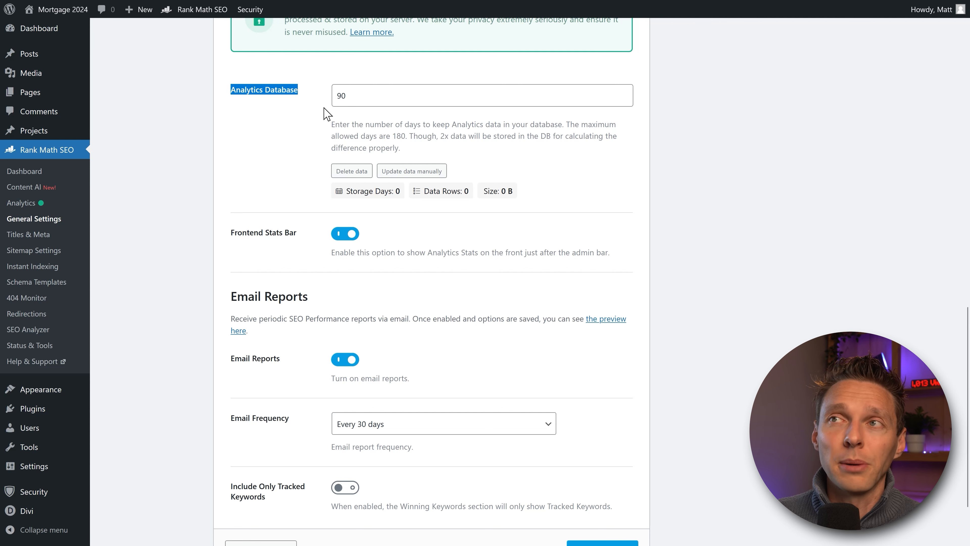
pyautogui.scroll(-1, 344, 122)
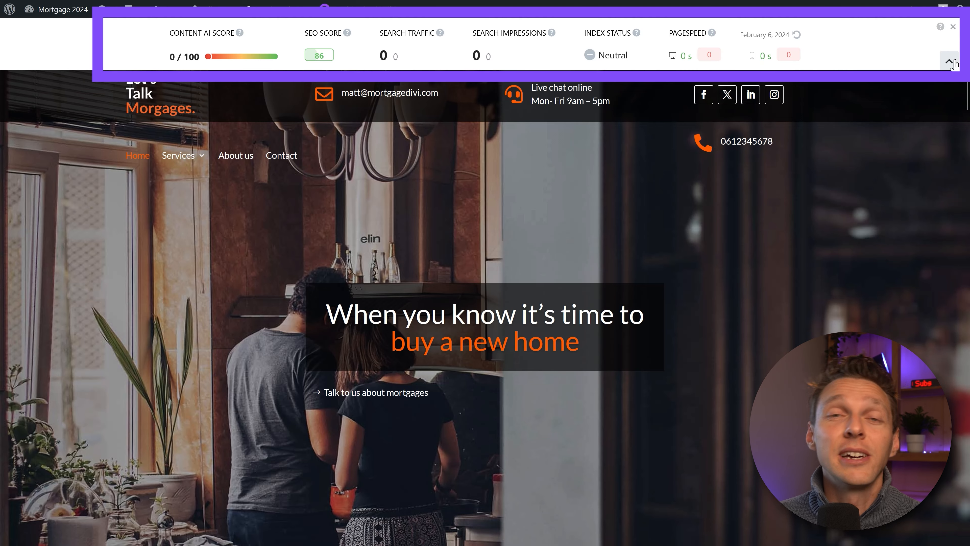
# Step: Collapse and re-expand the Rank Math stats bar on the mortgage homepage, twice
pyautogui.click(949, 61)
pyautogui.click(952, 45)
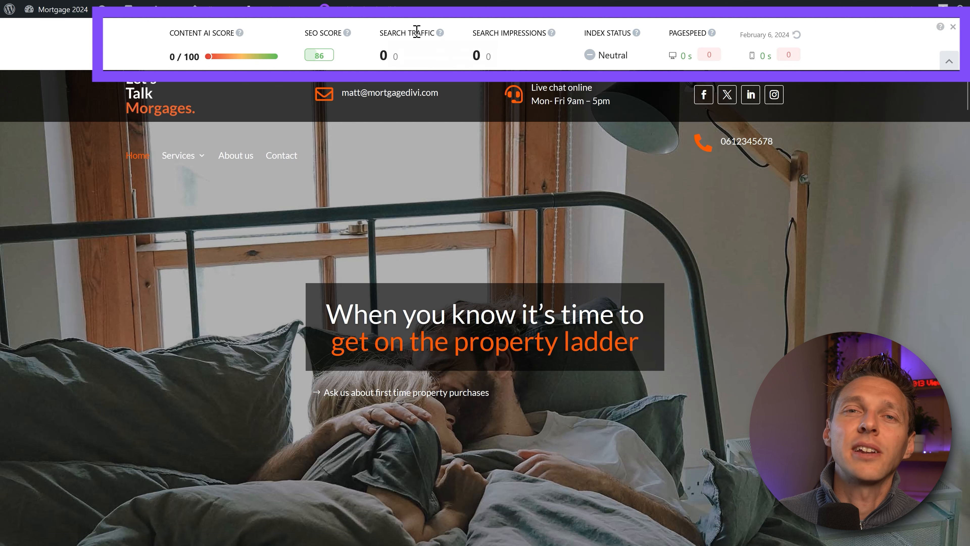
pyautogui.scroll(-5, 253, 124)
pyautogui.scroll(5, 252, 124)
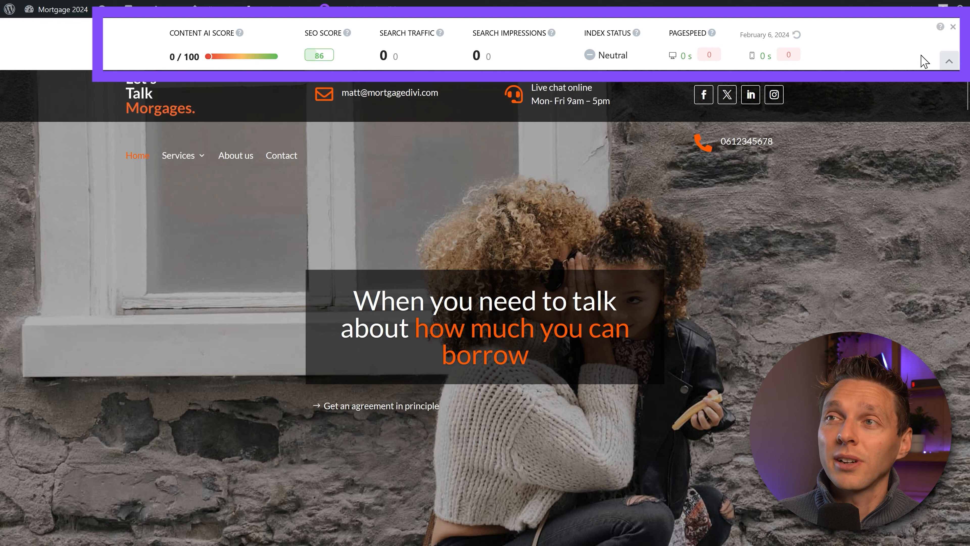
pyautogui.click(949, 61)
pyautogui.click(946, 40)
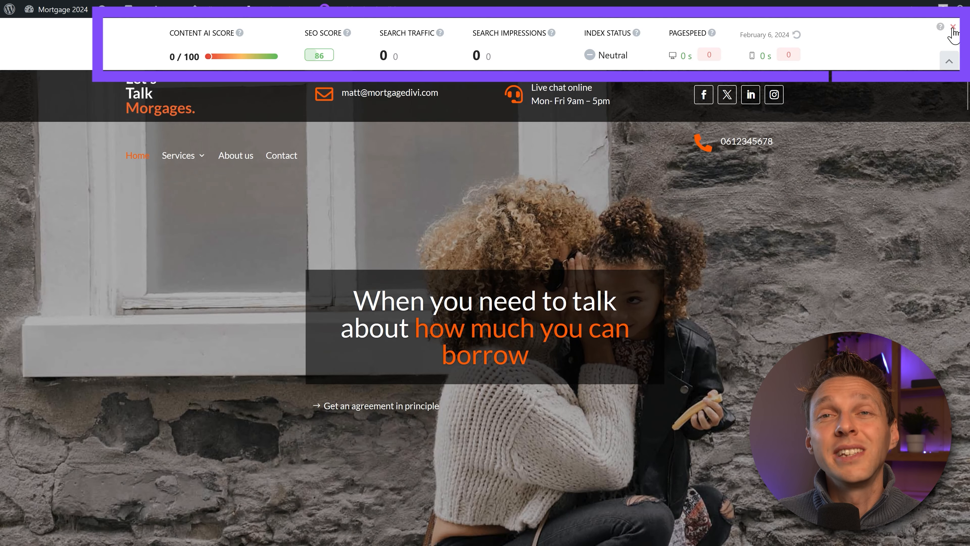
# Step: Review the Analytics settings, leaving Email Reports on at Every 30 days
pyautogui.middleClick(557, 211)
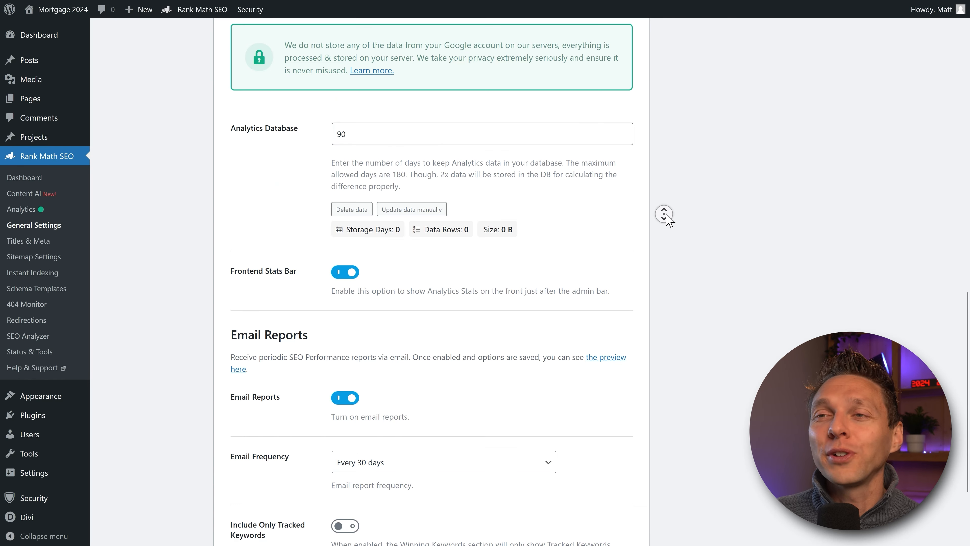
pyautogui.scroll(-1, 665, 223)
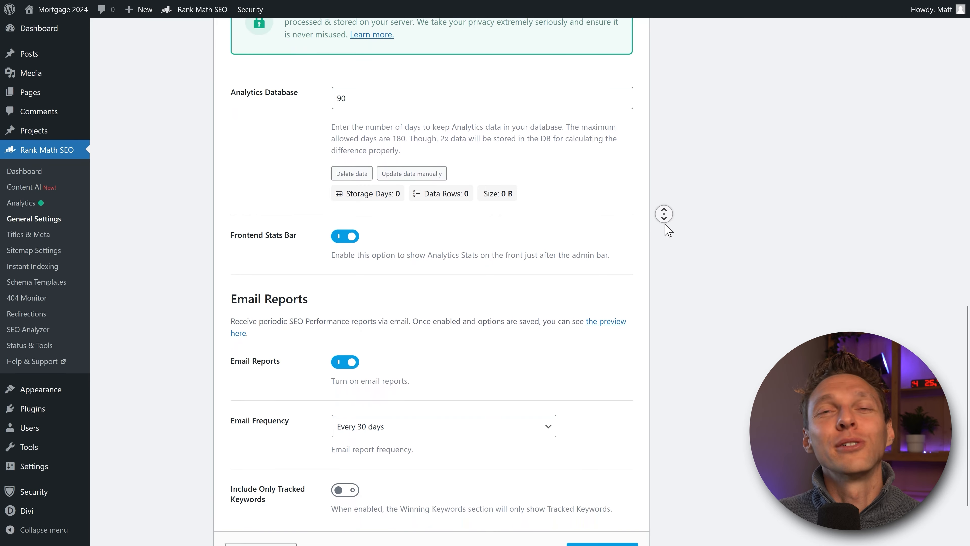
pyautogui.scroll(-2, 665, 224)
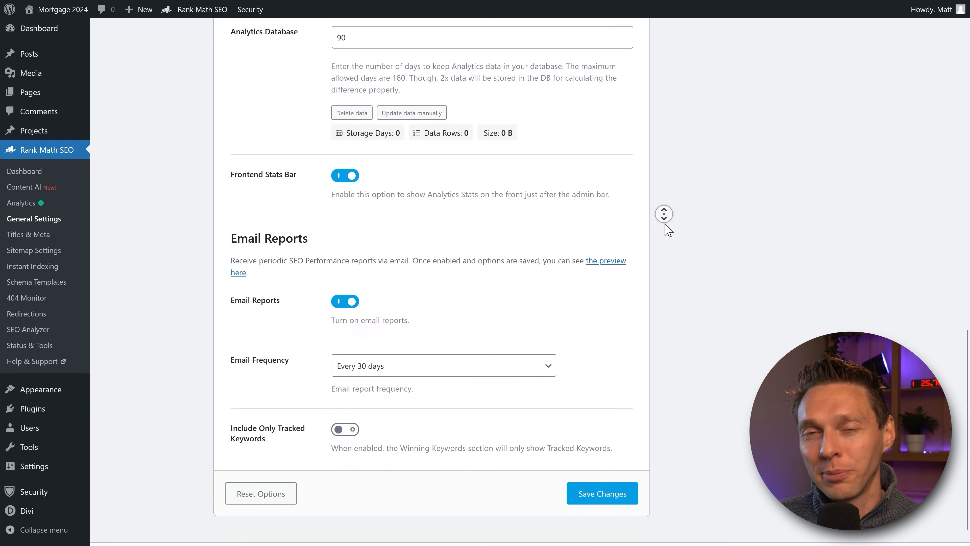
pyautogui.middleClick(665, 224)
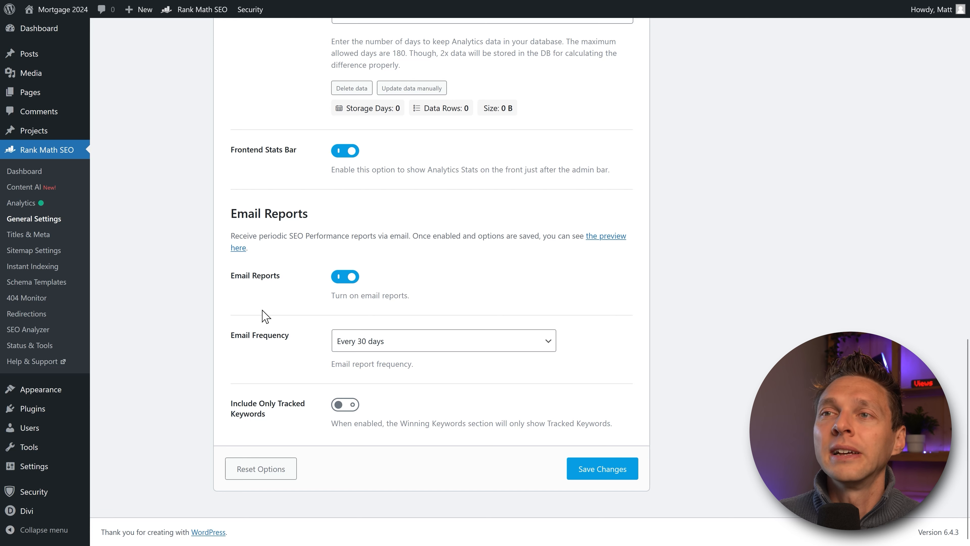
pyautogui.click(339, 276)
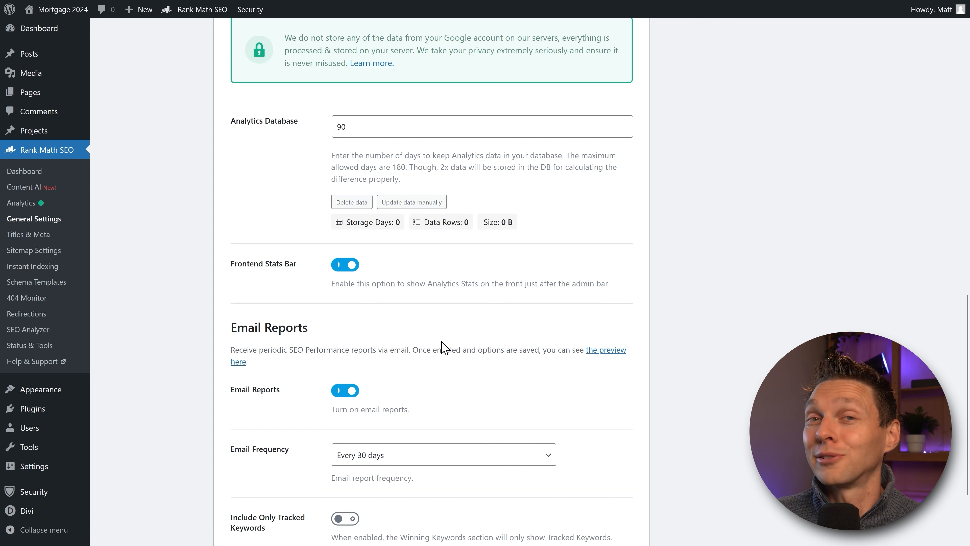
pyautogui.middleClick(453, 333)
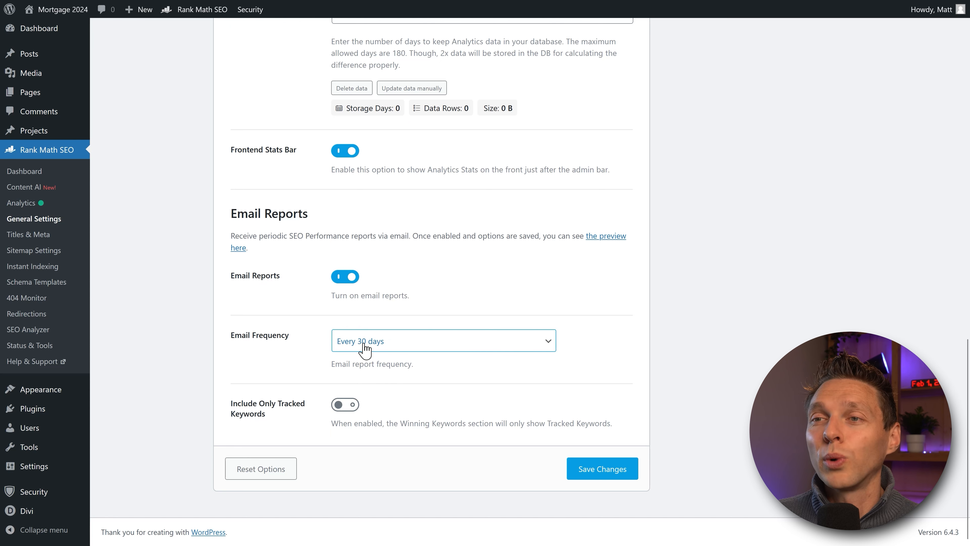
# Step: Toggle Include Only Tracked Keywords on then off, and save the Analytics settings
pyautogui.click(282, 410)
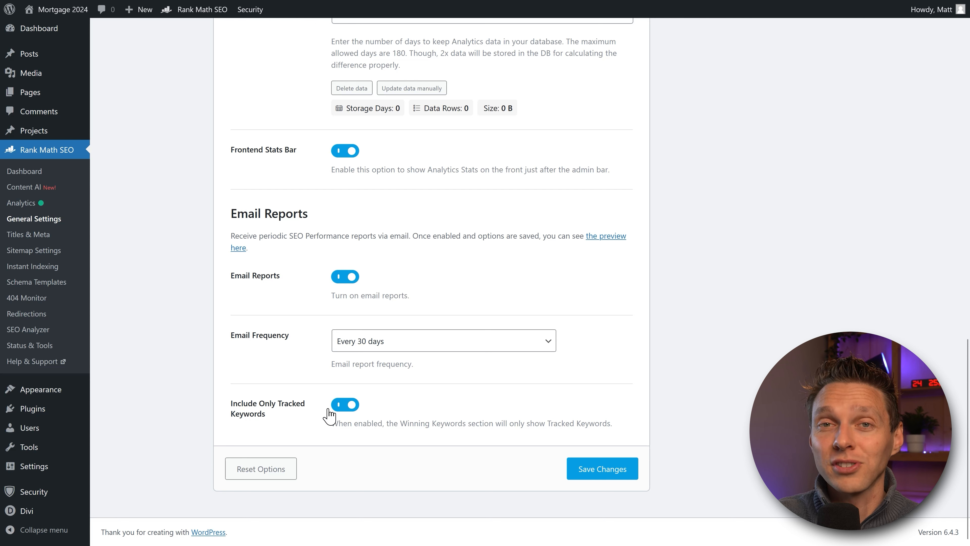
pyautogui.click(337, 406)
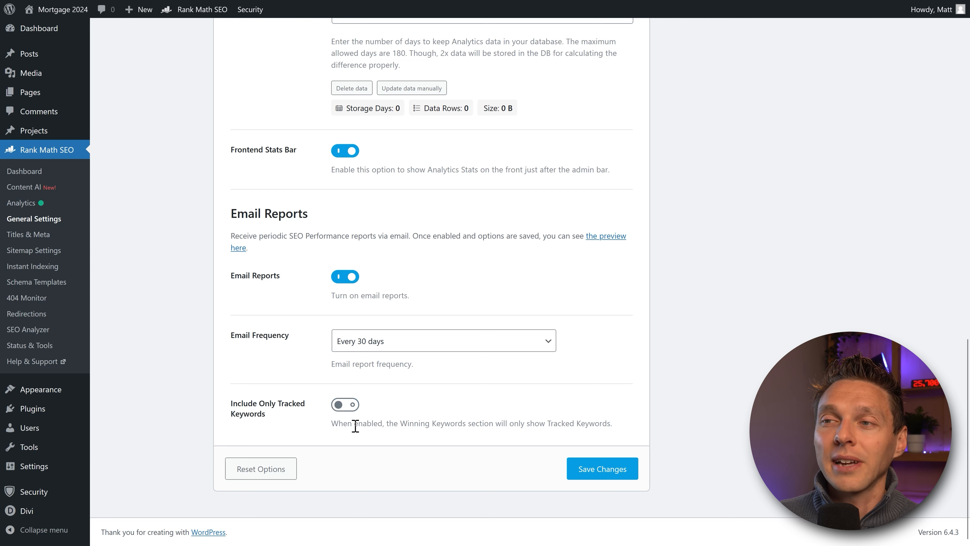
pyautogui.click(629, 468)
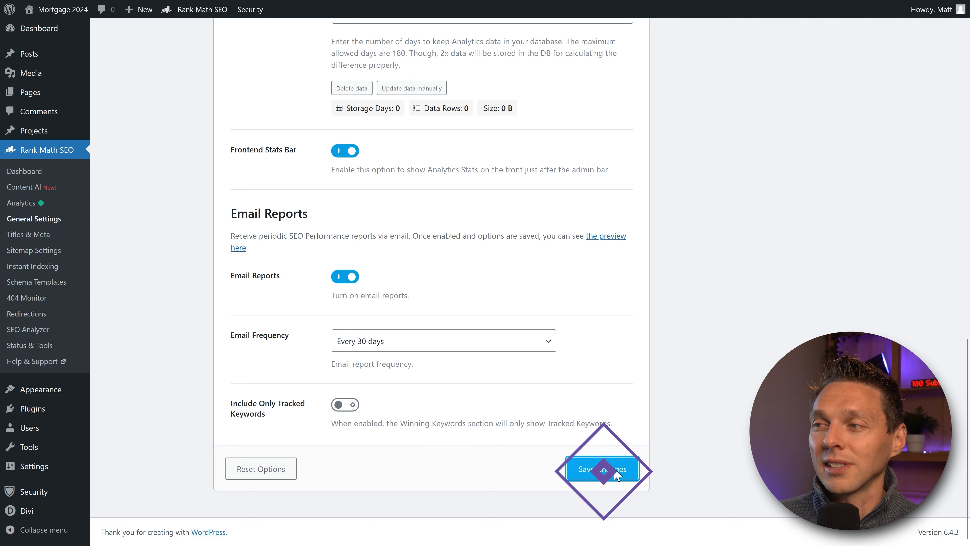
pyautogui.click(33, 177)
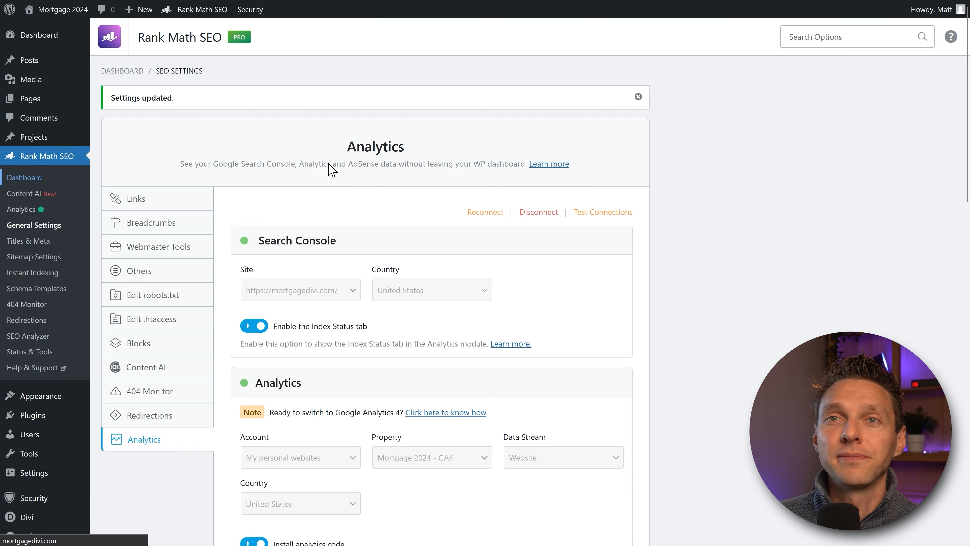
# Step: Enable the Image SEO module on the Rank Math Dashboard
pyautogui.scroll(-1, 320, 175)
pyautogui.middleClick(264, 264)
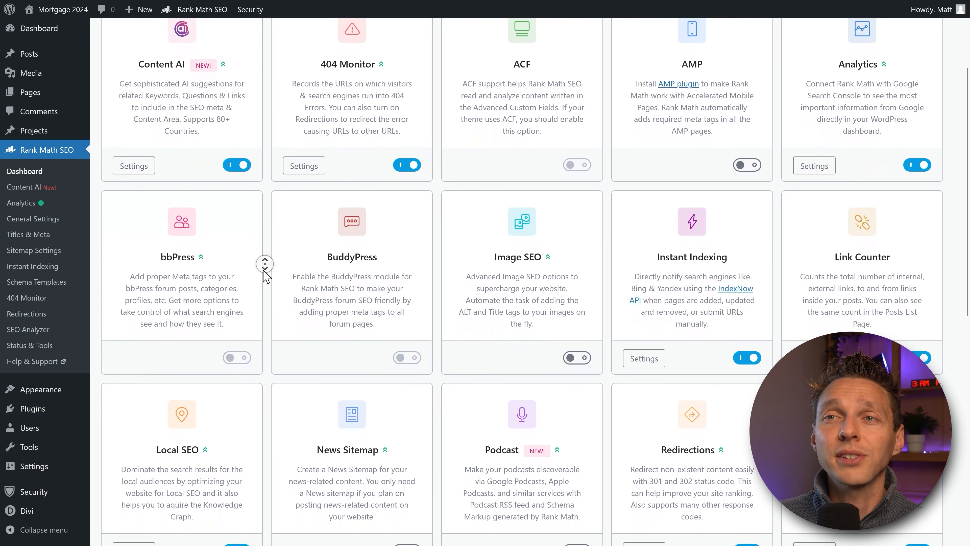
pyautogui.middleClick(264, 273)
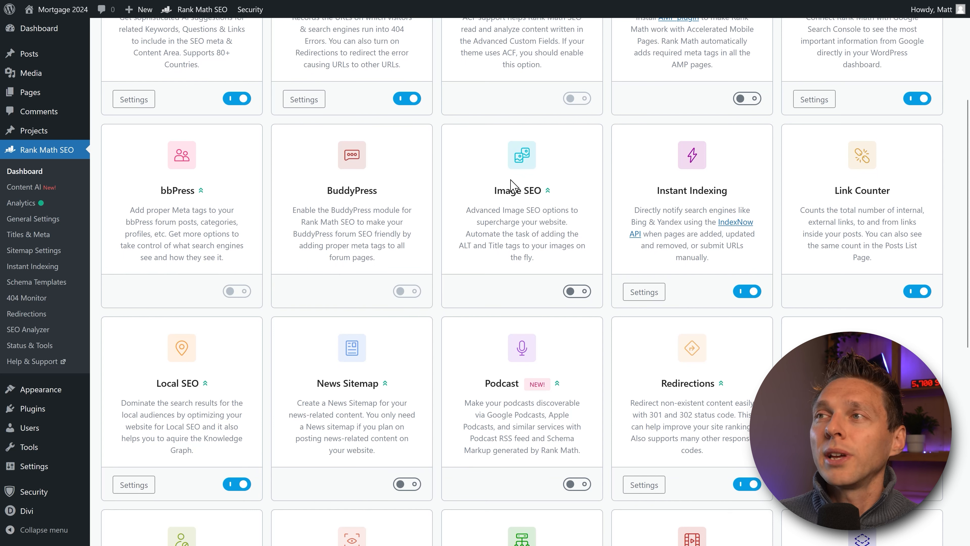
pyautogui.click(576, 291)
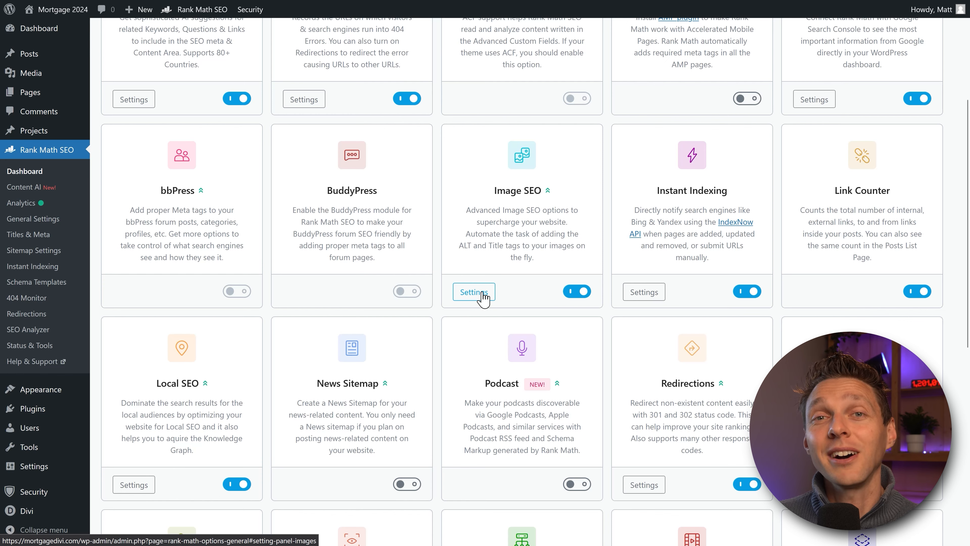
# Step: In Image SEO settings, turn on Add missing ALT attributes with the %filename% format
pyautogui.click(482, 293)
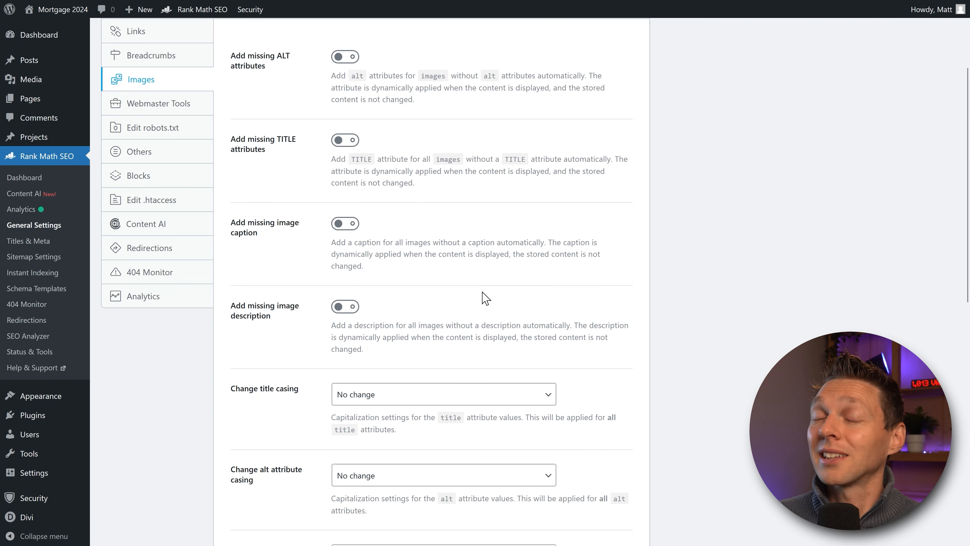
pyautogui.scroll(3, 482, 299)
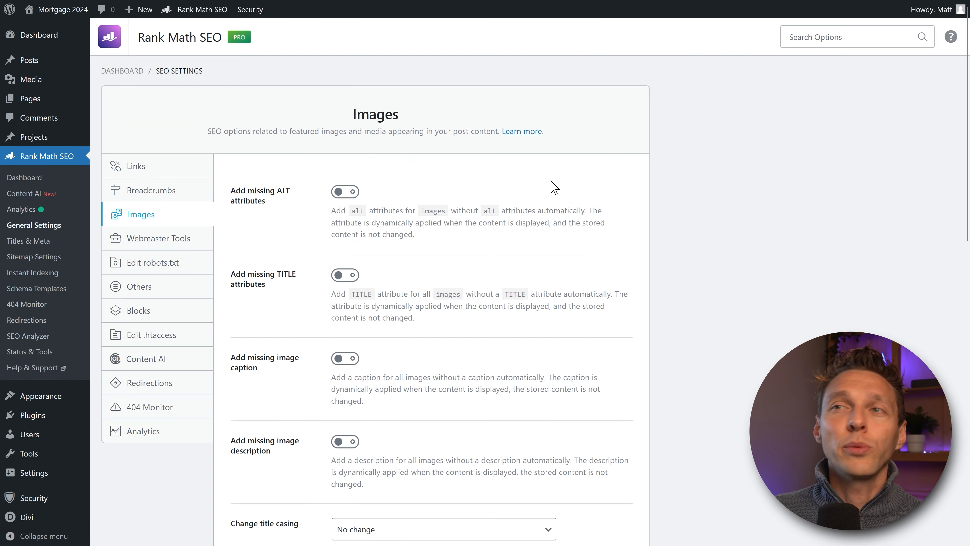
pyautogui.click(344, 192)
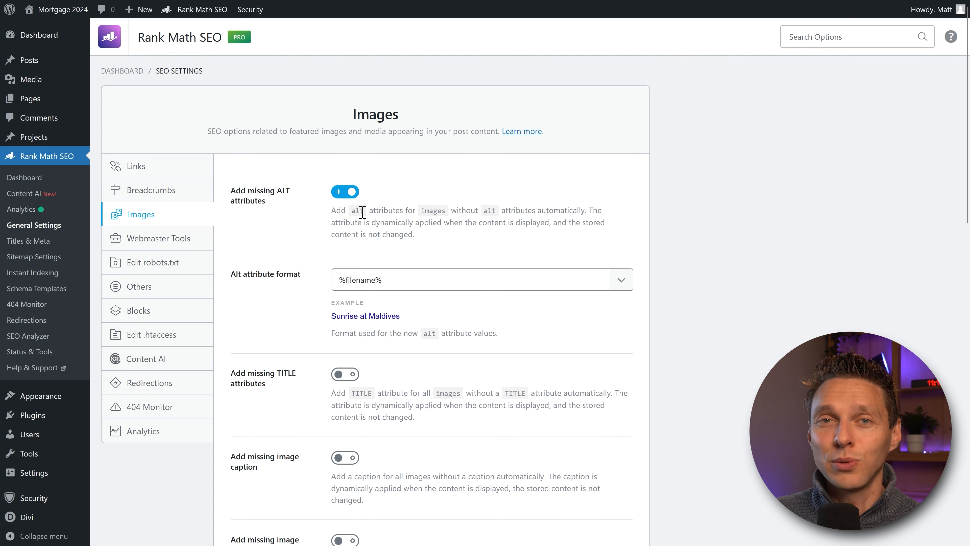
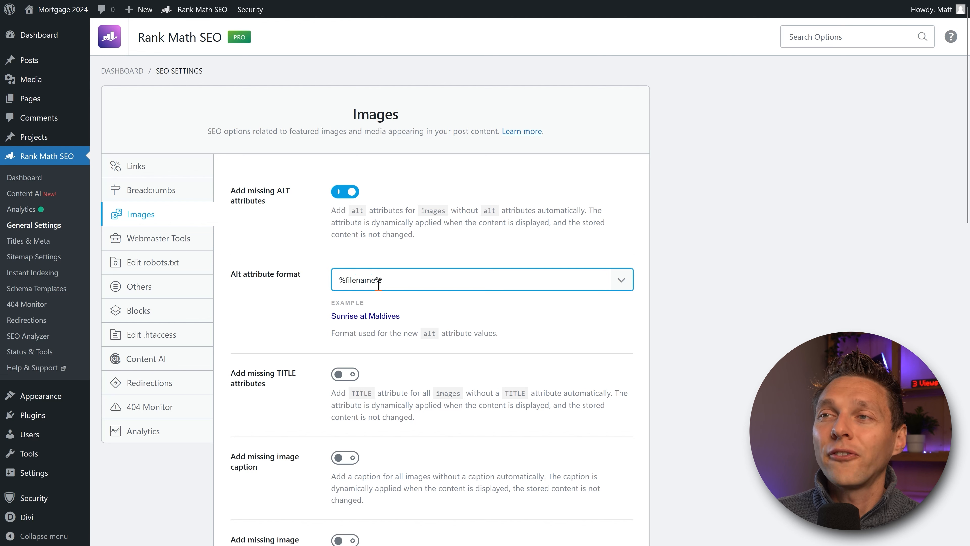
# Step: Highlight the current %filename% value in the Alt attribute format field
pyautogui.moveTo(391, 285); pyautogui.dragTo(337, 285)
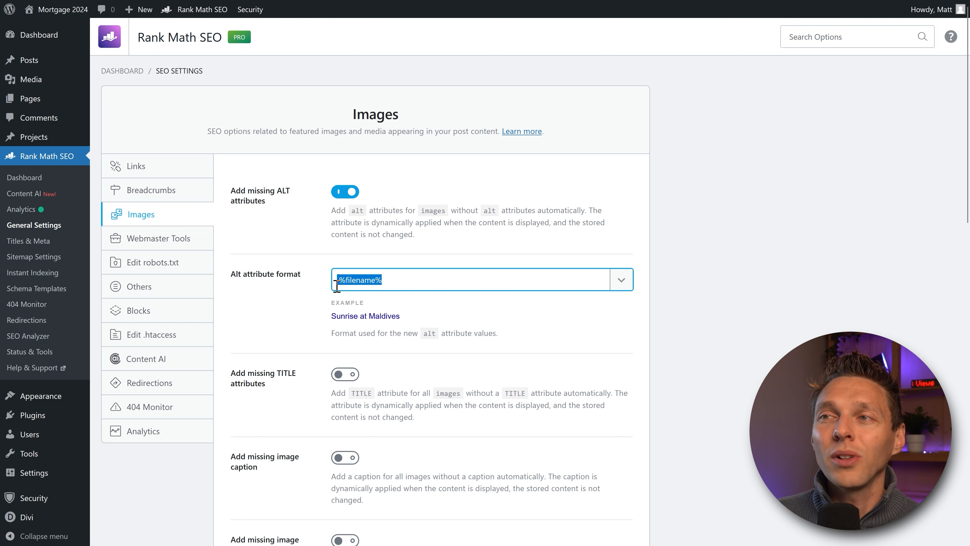
pyautogui.click(494, 284)
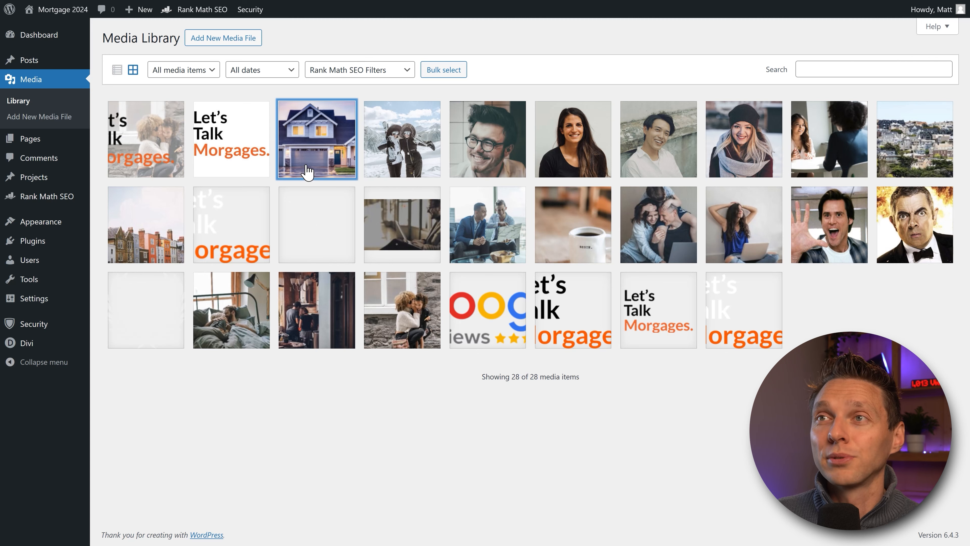
# Step: Open the house photo's attachment details and examine its file name
pyautogui.click(317, 145)
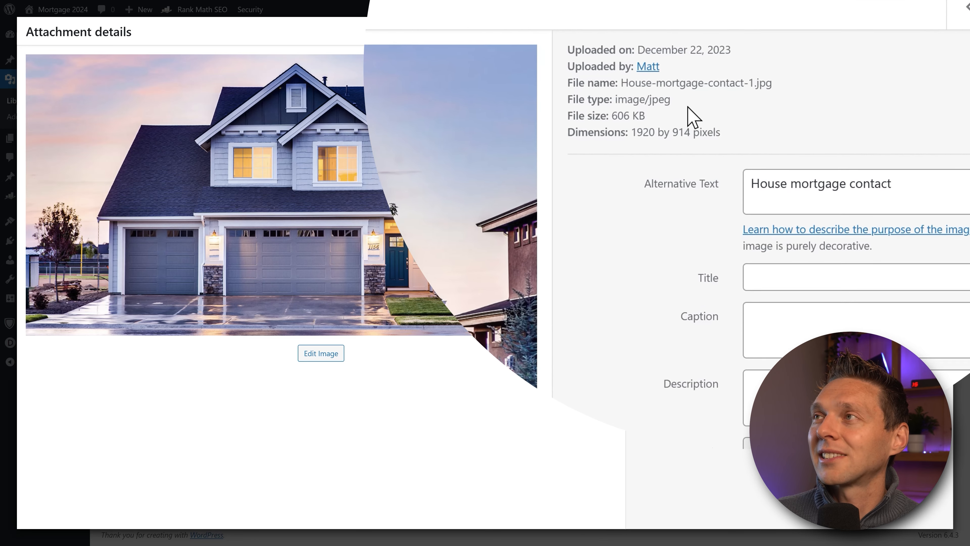
pyautogui.moveTo(645, 80); pyautogui.dragTo(777, 91)
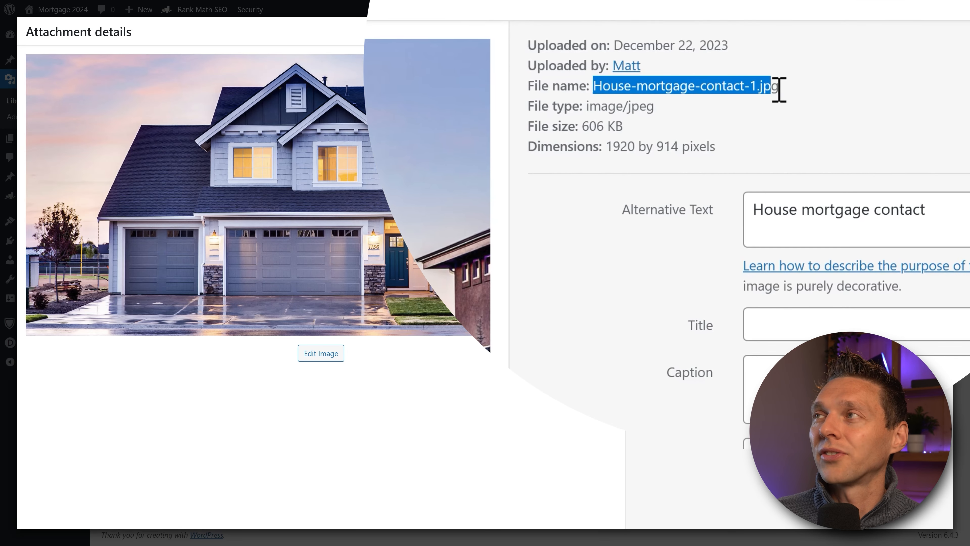
pyautogui.click(797, 99)
pyautogui.moveTo(595, 95); pyautogui.dragTo(712, 95)
# Step: Step to the hillside houses image and compare its file name with its alternative text
pyautogui.click(722, 108)
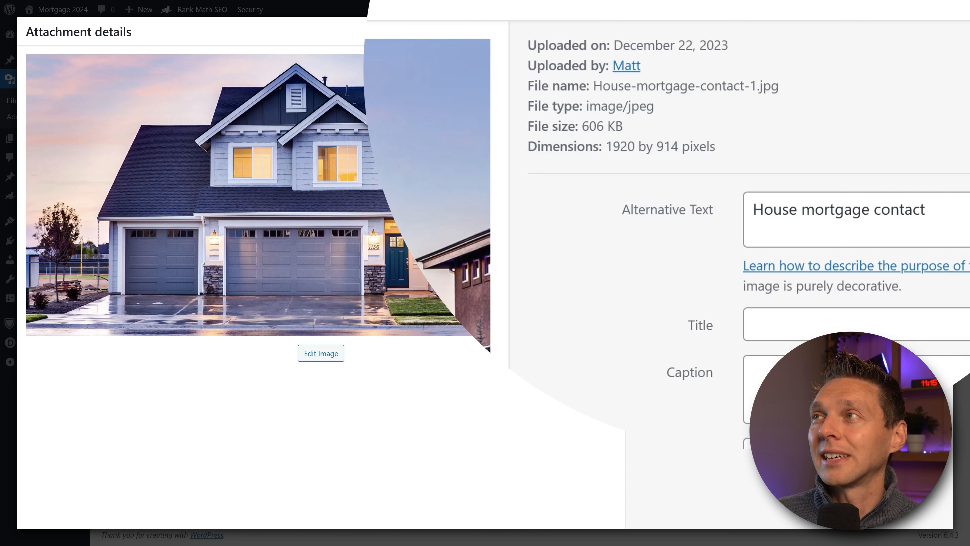
pyautogui.press('Right')
pyautogui.moveTo(594, 86); pyautogui.dragTo(770, 88)
pyautogui.click(783, 87)
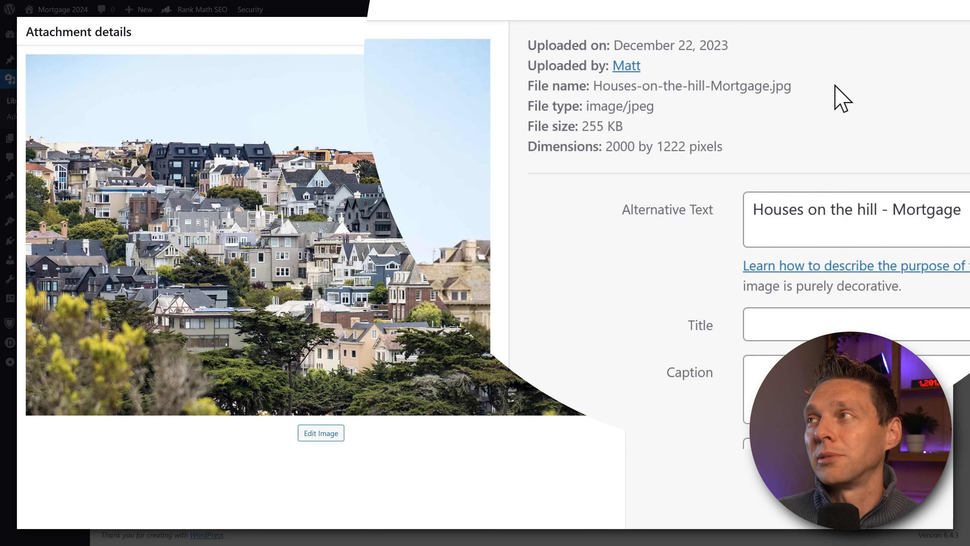
pyautogui.tripleClick(877, 226)
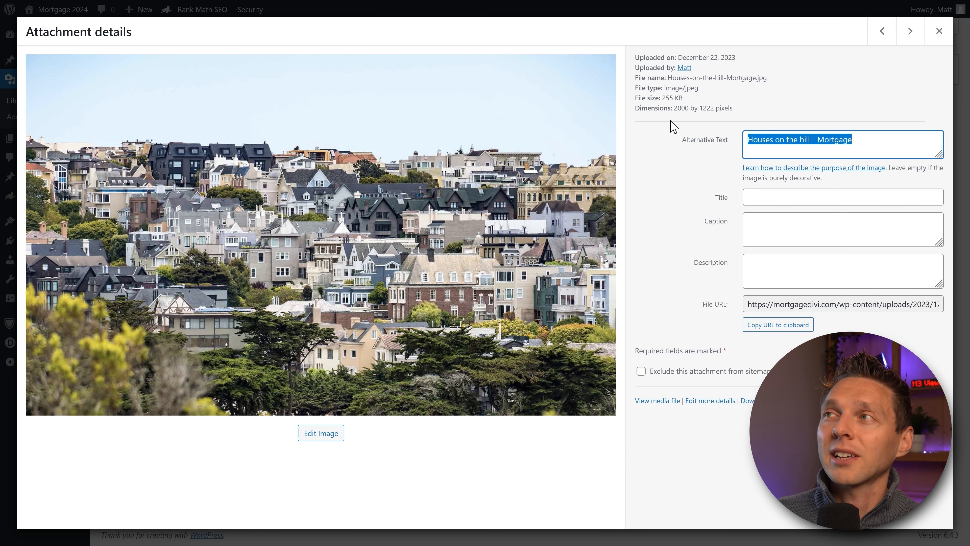
pyautogui.moveTo(668, 78); pyautogui.dragTo(751, 88)
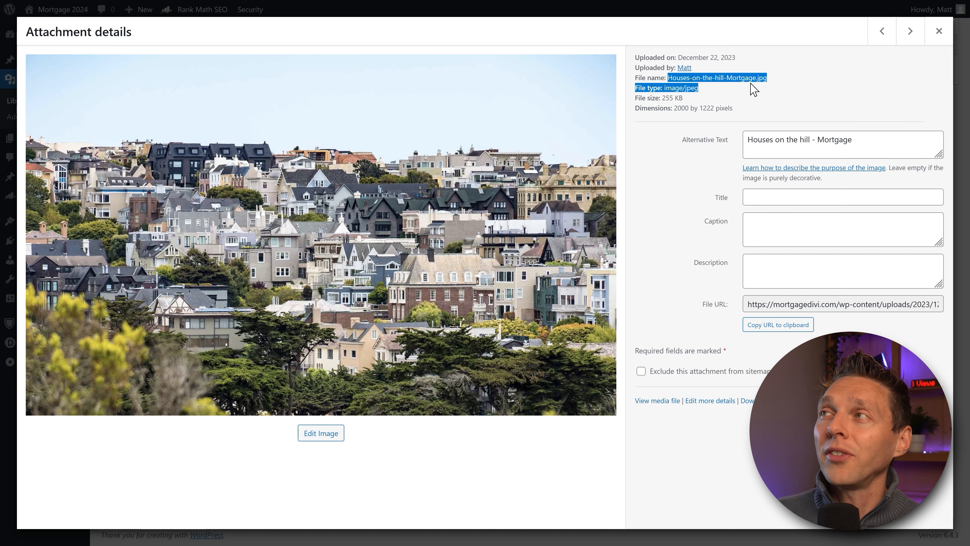
pyautogui.click(884, 66)
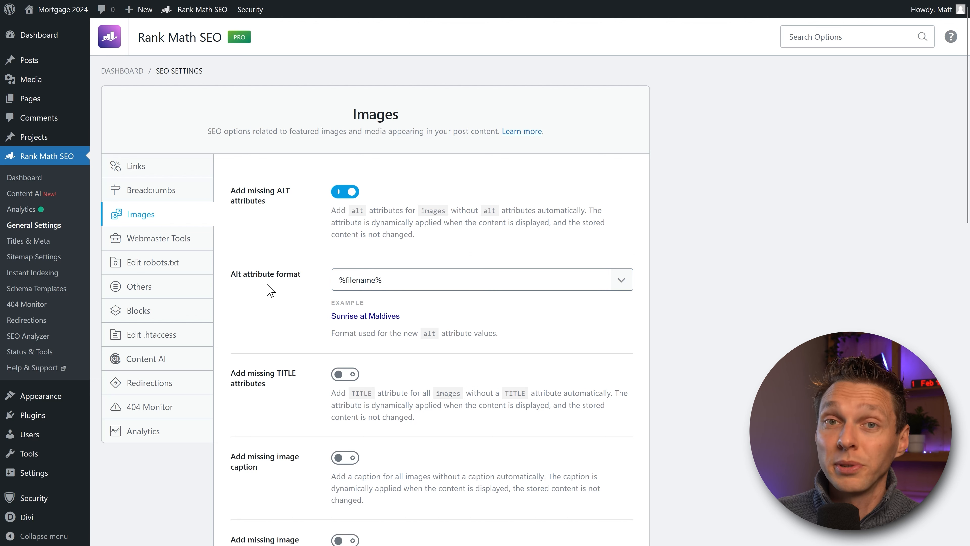
# Step: Try the %imagetitle% variable in the alt format, then restore %filename%
pyautogui.click(621, 279)
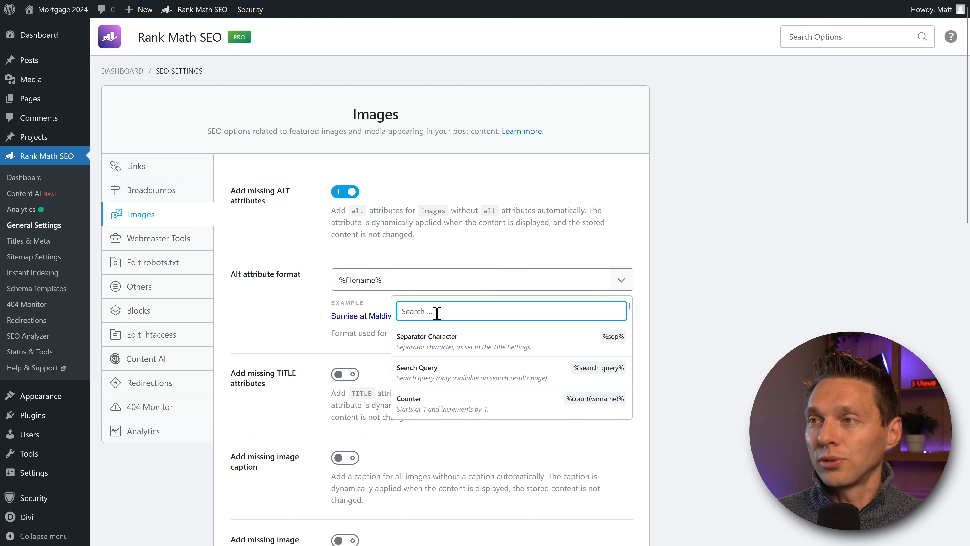
pyautogui.write('image')
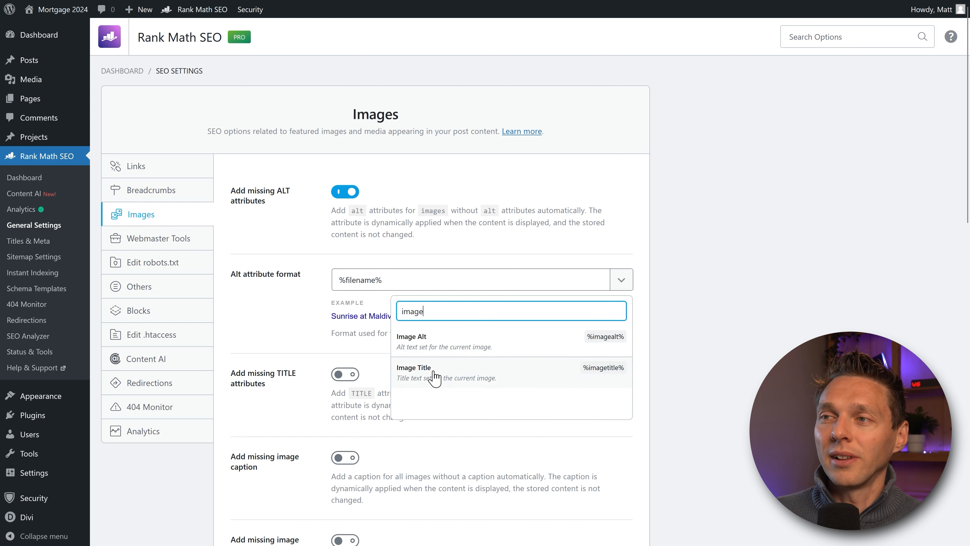
pyautogui.click(455, 382)
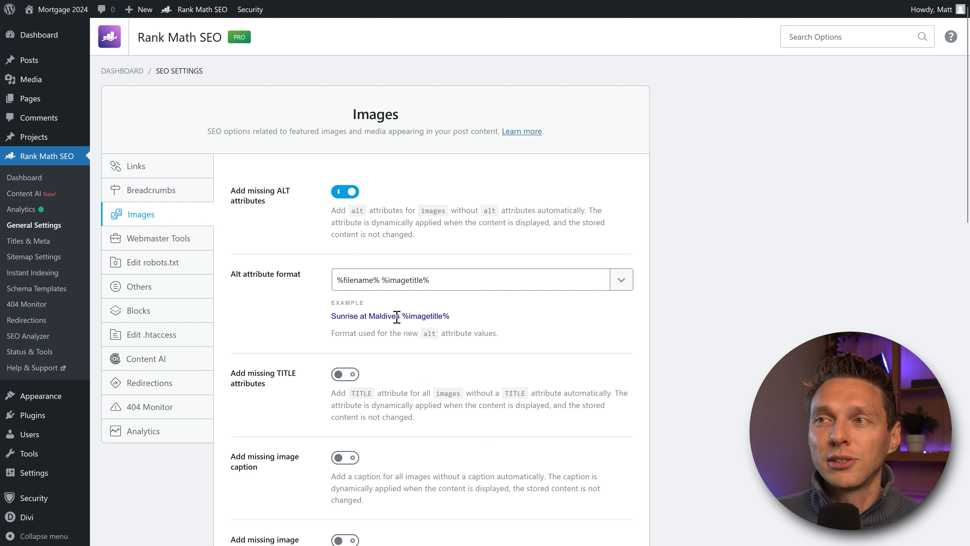
pyautogui.moveTo(379, 279); pyautogui.dragTo(318, 282)
pyautogui.hotkey('ctrl', 'c')
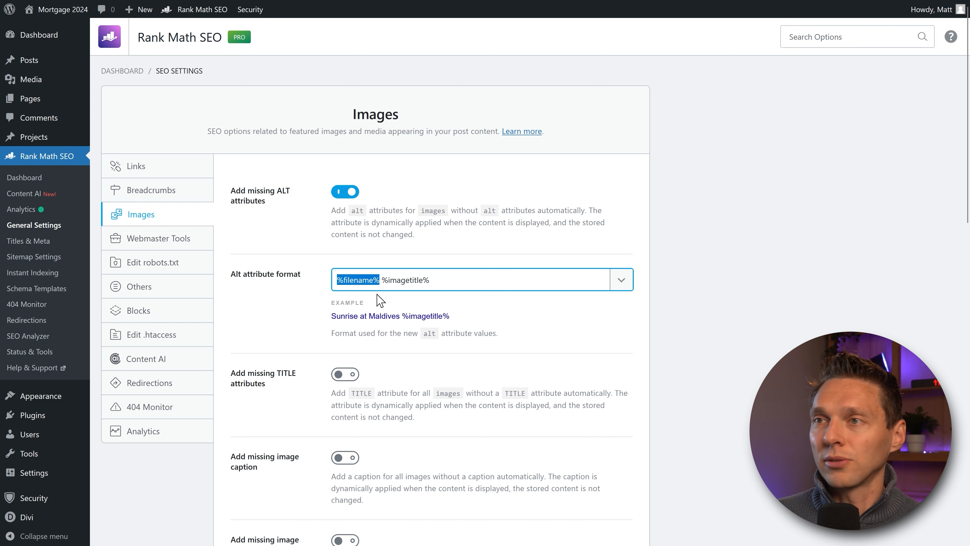
pyautogui.press('BackSpace')
pyautogui.press('Delete')
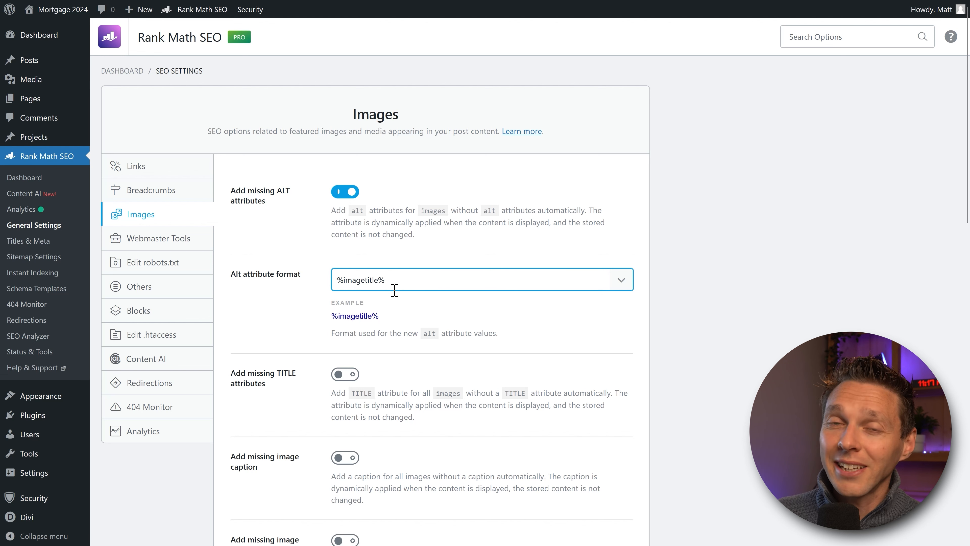
pyautogui.moveTo(394, 289); pyautogui.dragTo(336, 281)
pyautogui.hotkey('ctrl', 'v')
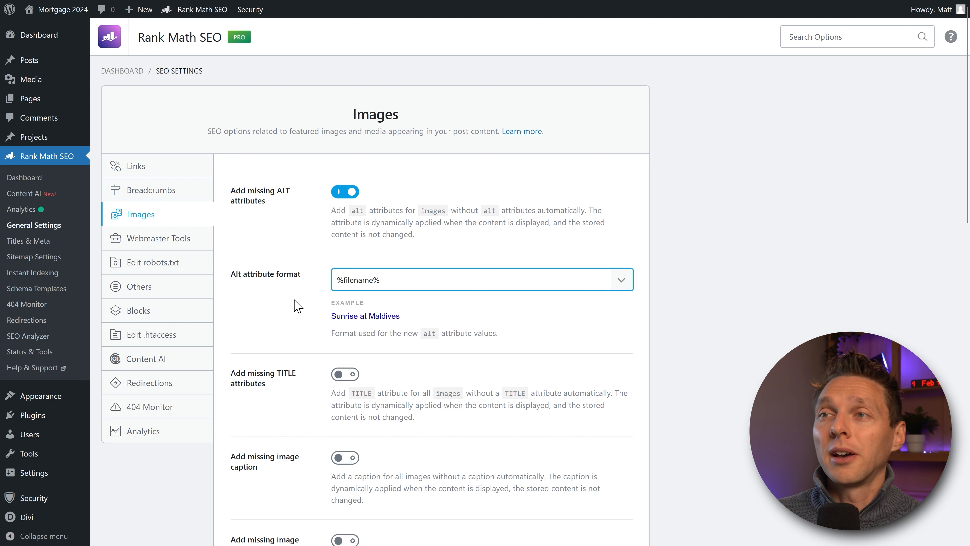
# Step: Prefix the alt format with 'Mortgage Advisory', previewing 'Mortgage Advisory Sunrise at Maldives'
pyautogui.write('Mortga')
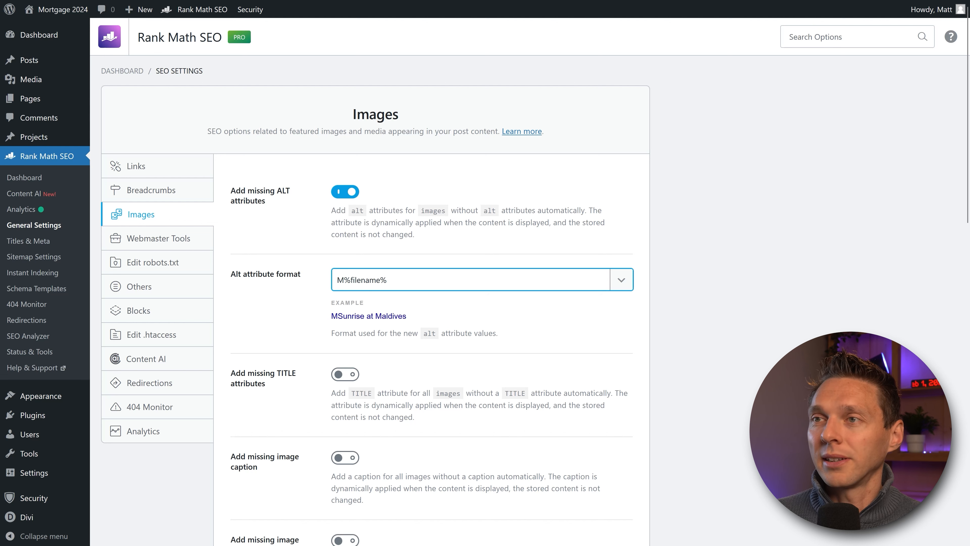
pyautogui.write('ge Advisory')
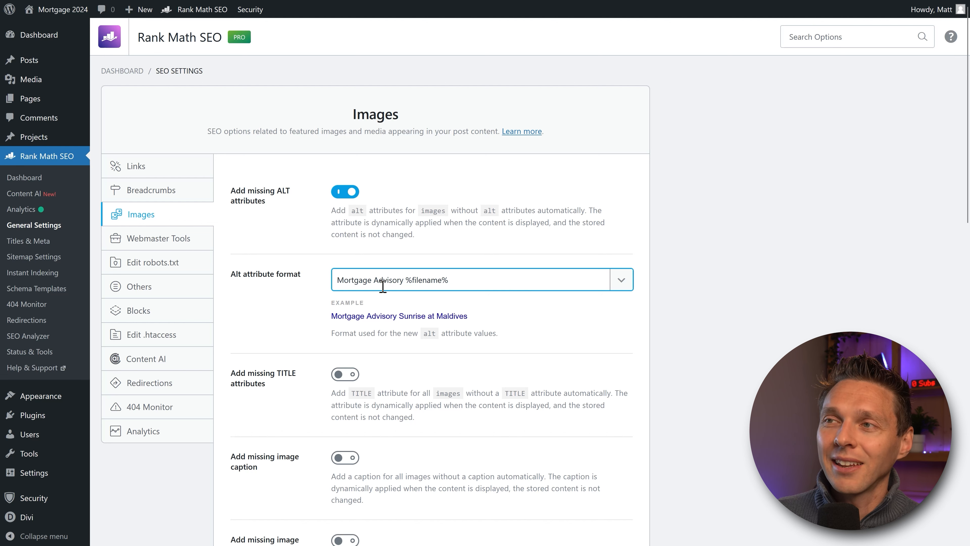
pyautogui.moveTo(407, 281); pyautogui.dragTo(452, 283)
pyautogui.click(481, 280)
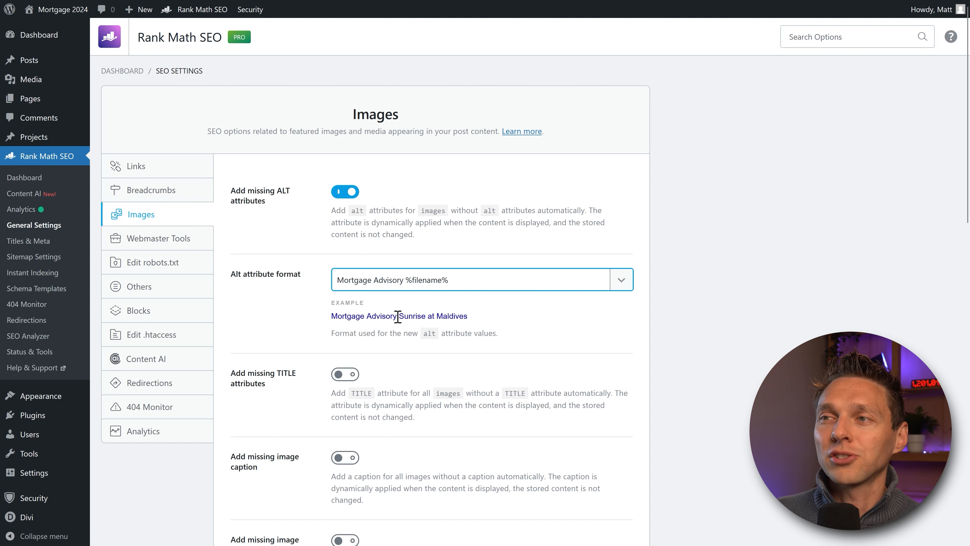
pyautogui.moveTo(397, 316); pyautogui.dragTo(482, 325)
pyautogui.click(482, 324)
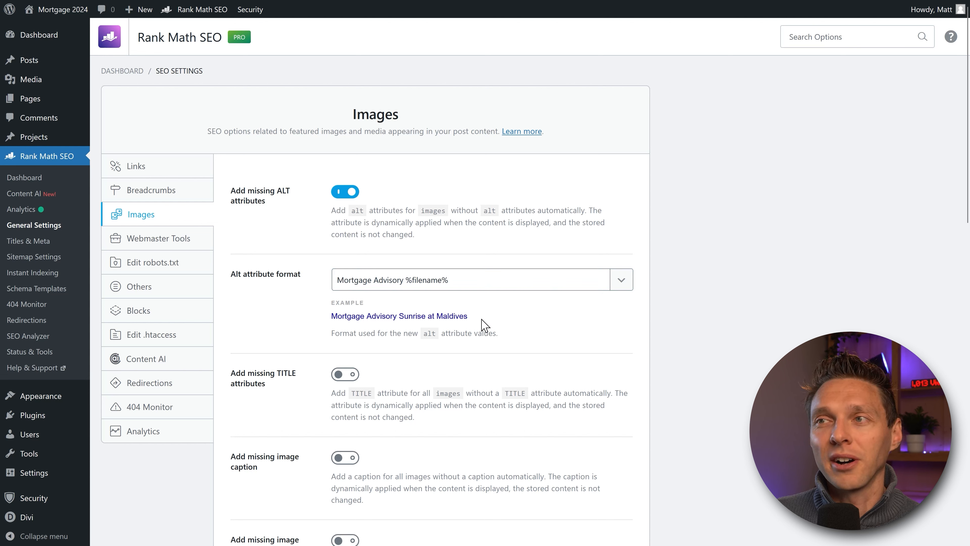
pyautogui.click(479, 279)
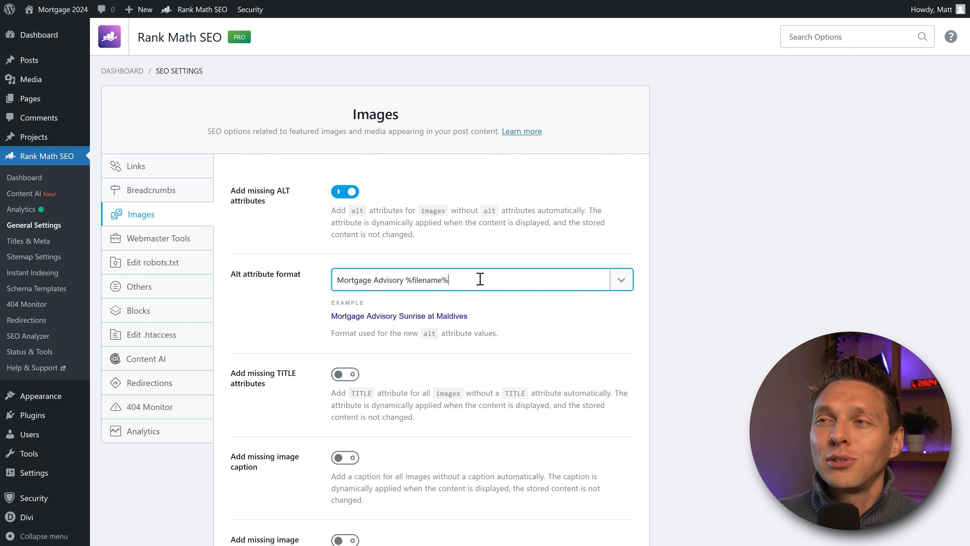
pyautogui.moveTo(481, 279); pyautogui.dragTo(310, 308)
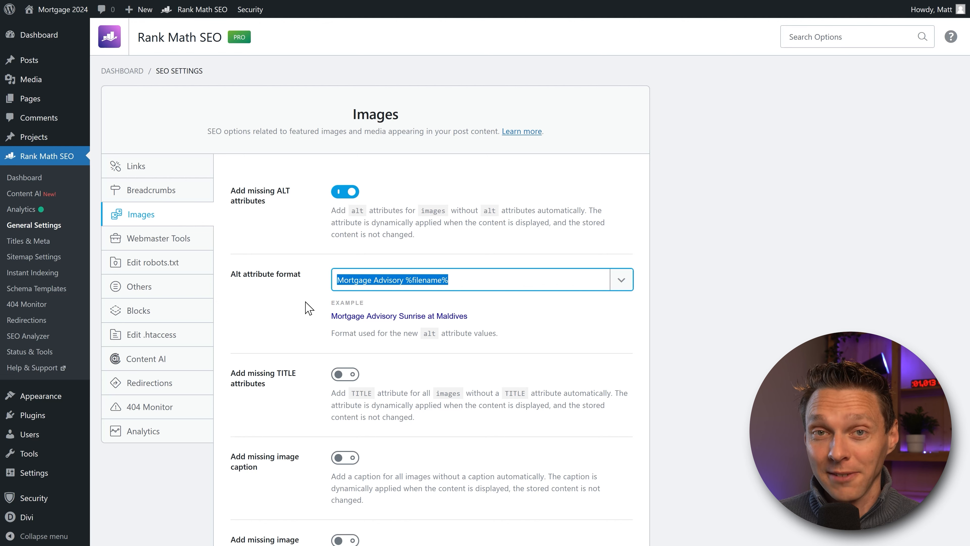
pyautogui.middleClick(677, 225)
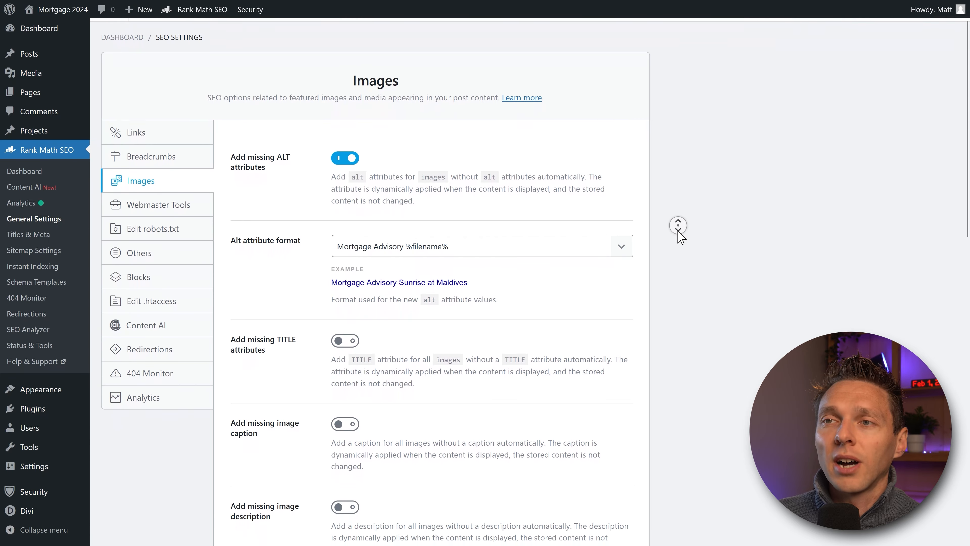
pyautogui.click(301, 244)
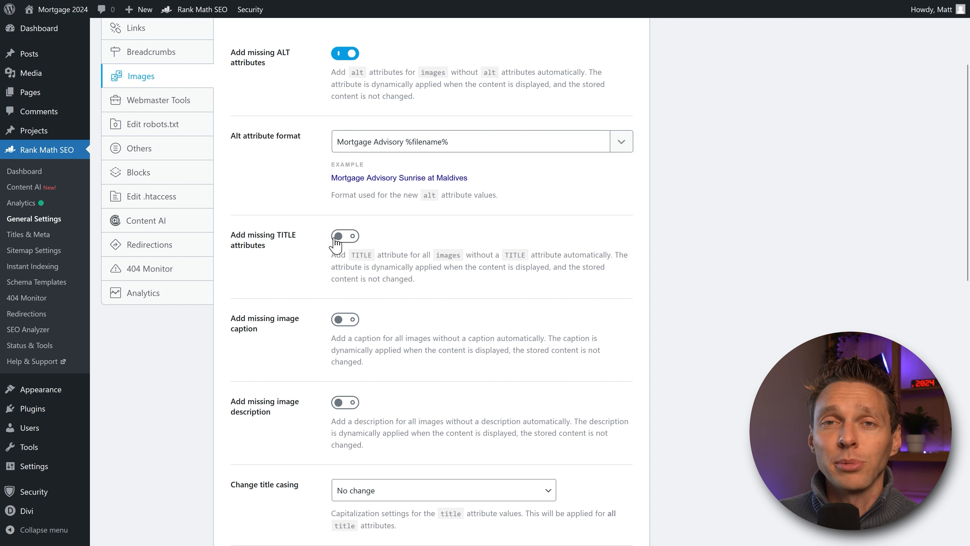
pyautogui.middleClick(423, 313)
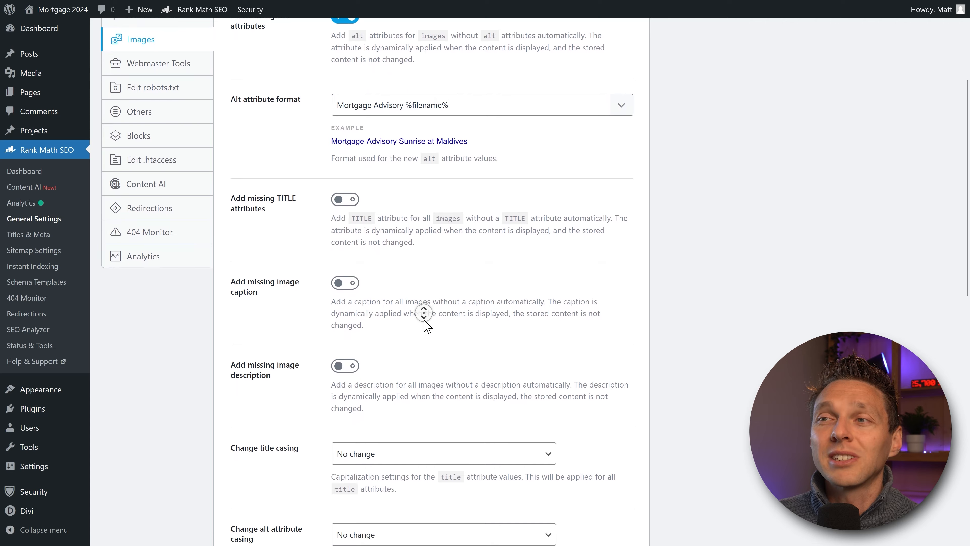
pyautogui.middleClick(424, 321)
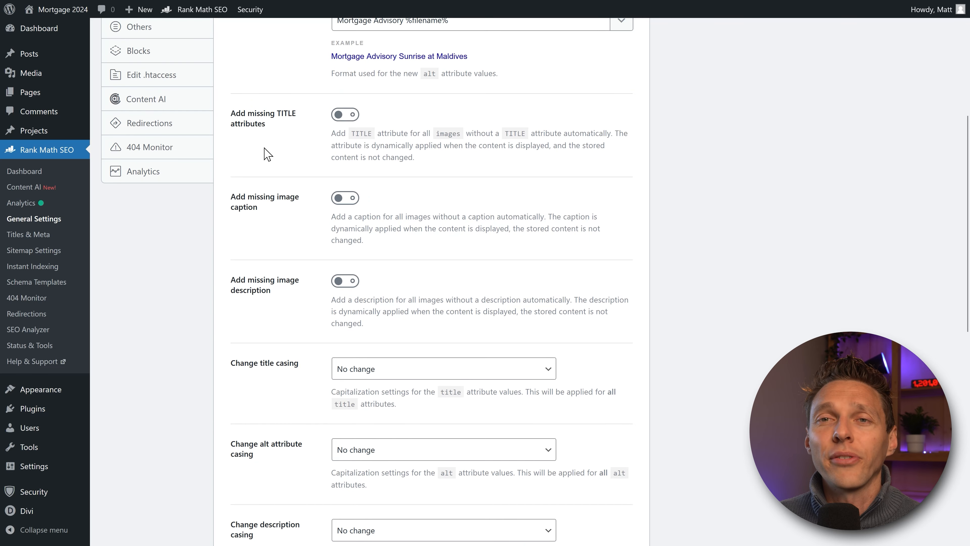
pyautogui.scroll(-7, 267, 153)
pyautogui.click(397, 343)
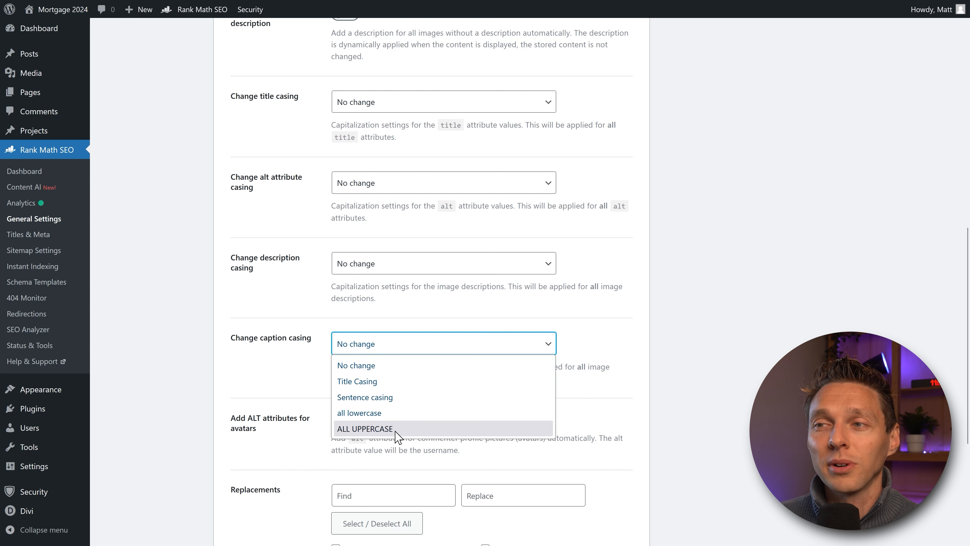
pyautogui.click(275, 348)
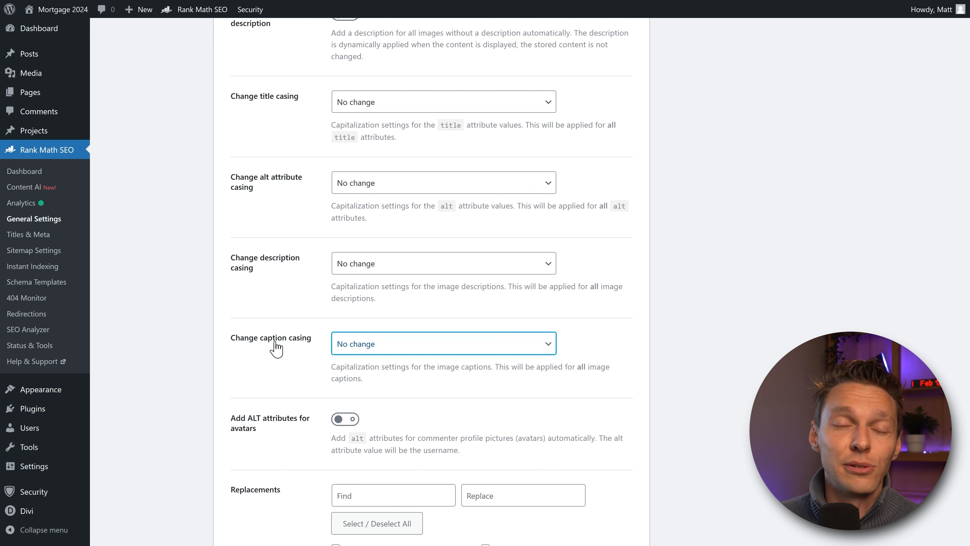
pyautogui.scroll(-5, 276, 348)
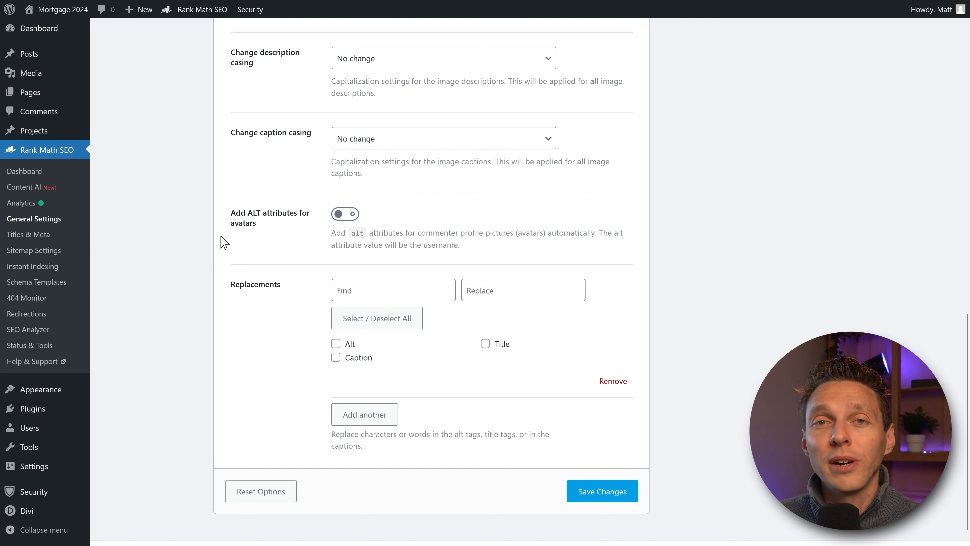
# Step: Turn on alt attributes for commenter avatars and untick all replacement targets
pyautogui.click(345, 214)
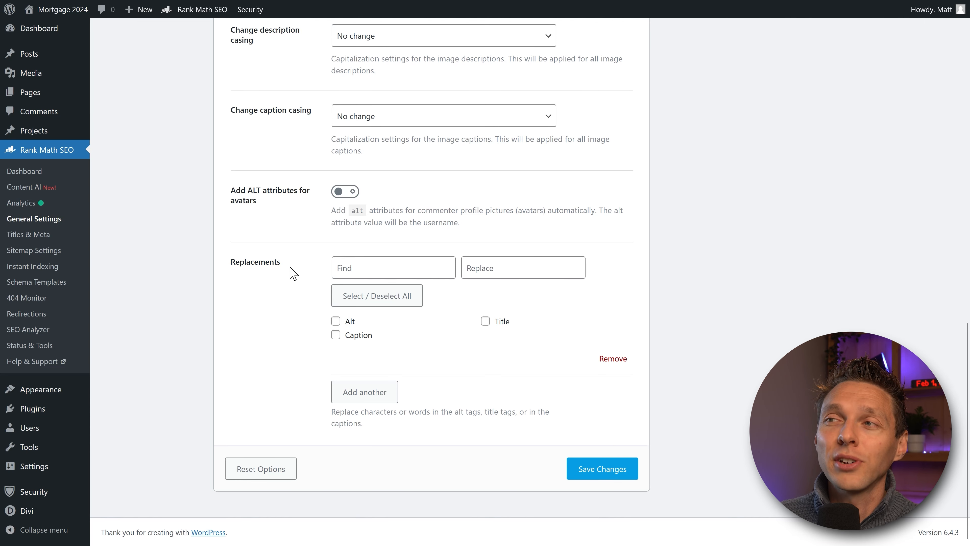
pyautogui.click(485, 321)
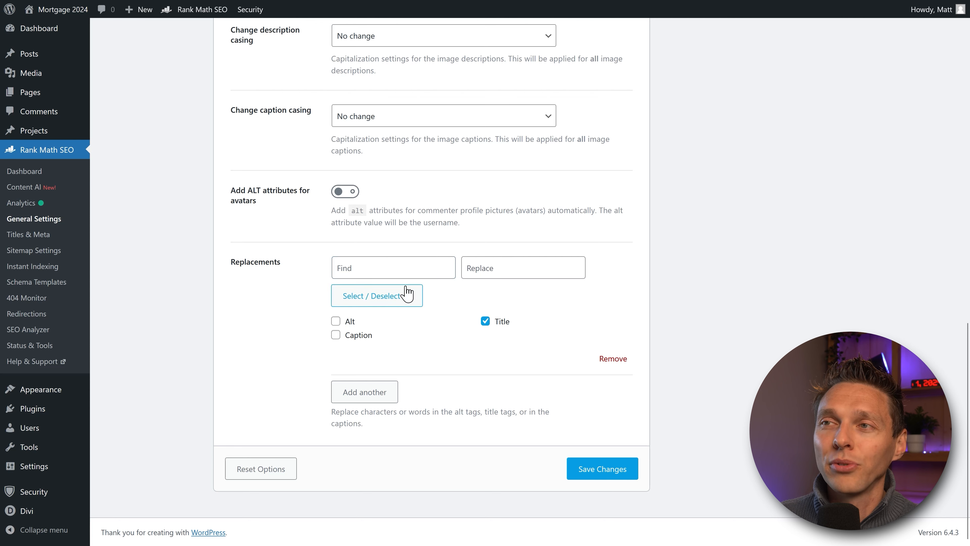
pyautogui.click(397, 270)
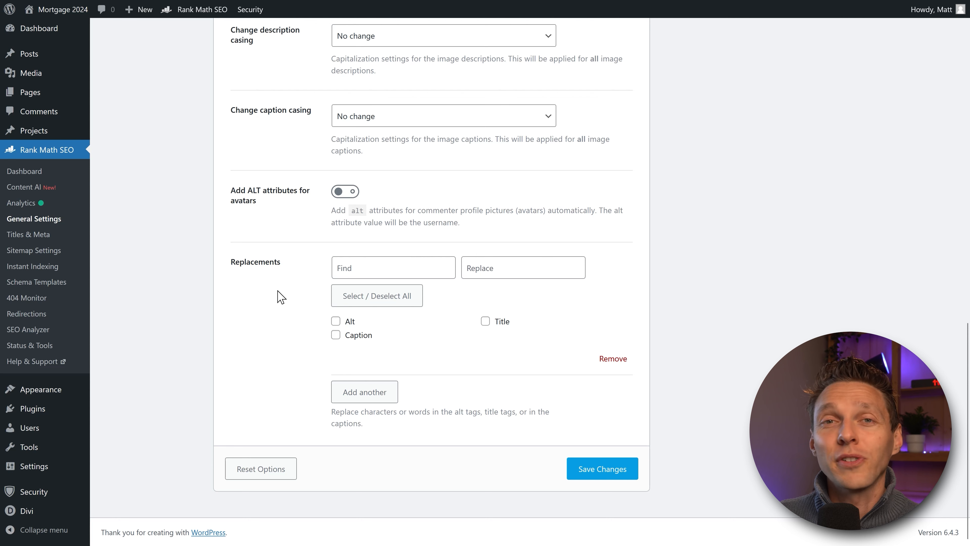
# Step: Try a sample Find/Replace pair on Alt, Caption and Title, then save the Images settings
pyautogui.click(352, 268)
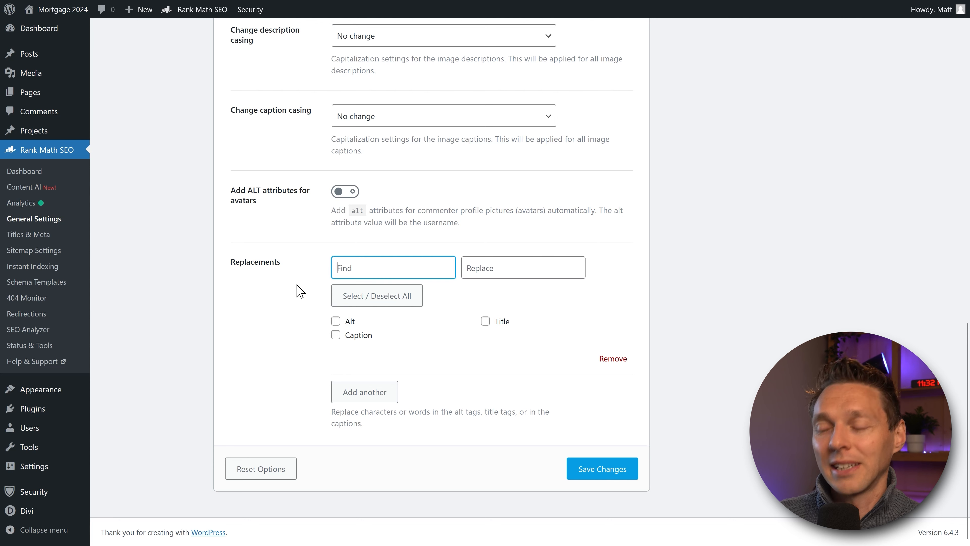
pyautogui.write('Mat')
pyautogui.write("t's")
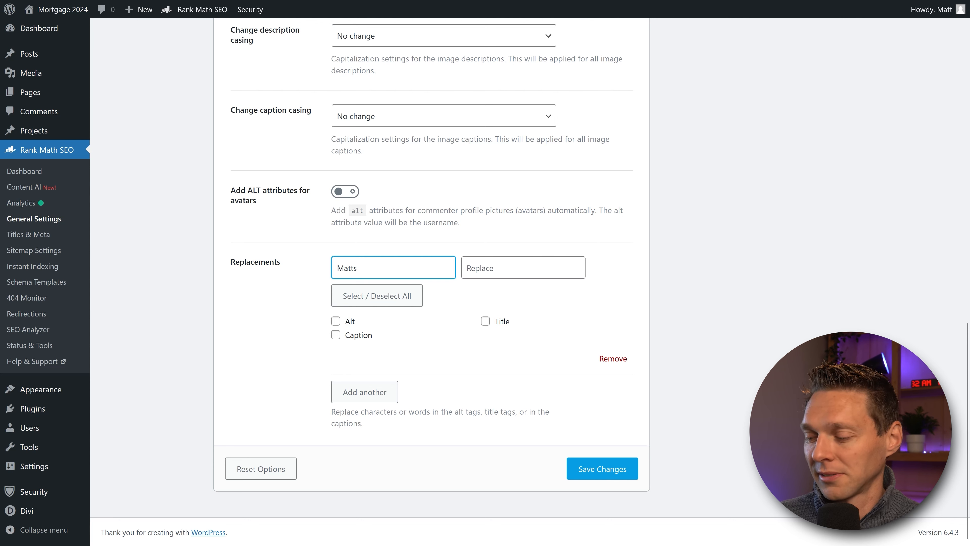
pyautogui.click(541, 267)
pyautogui.write('John')
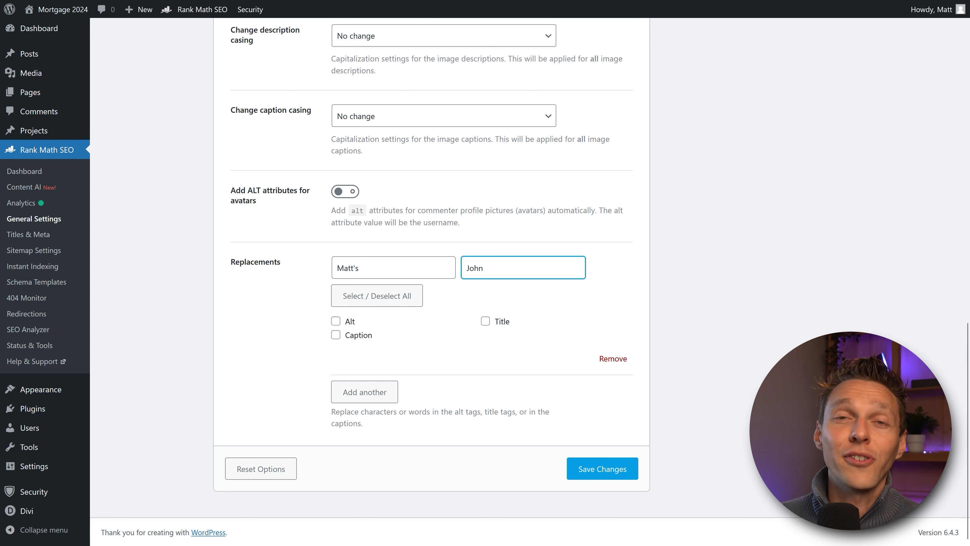
pyautogui.click(599, 292)
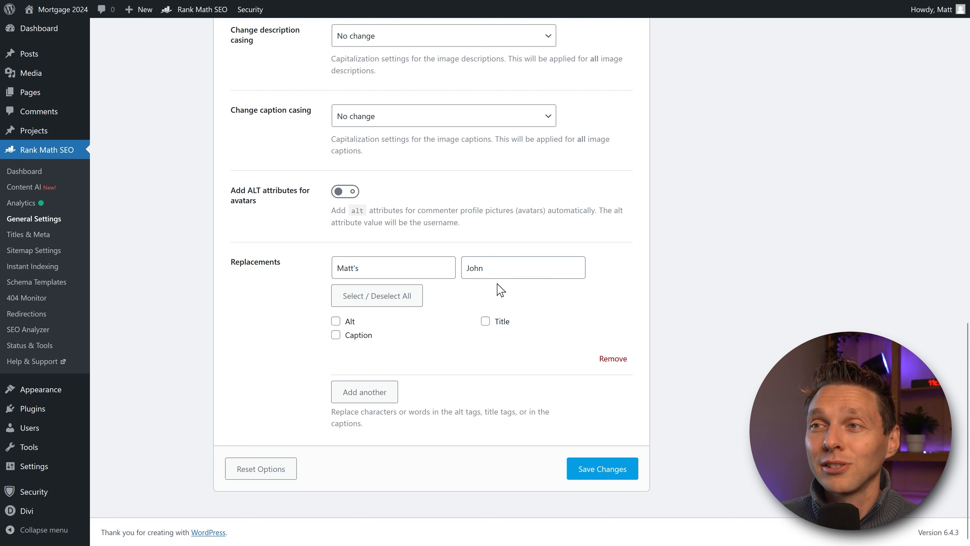
pyautogui.click(336, 321)
pyautogui.click(336, 334)
pyautogui.click(485, 321)
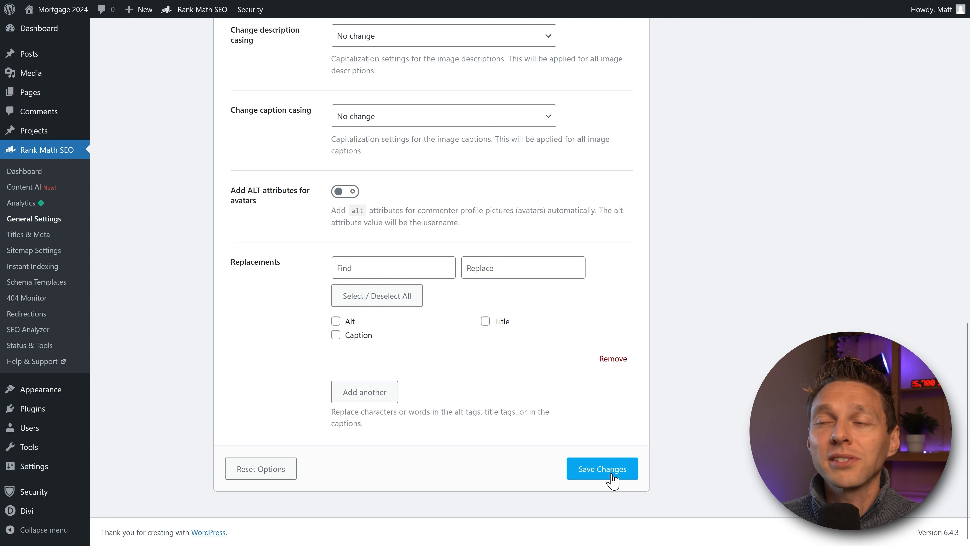
pyautogui.click(603, 469)
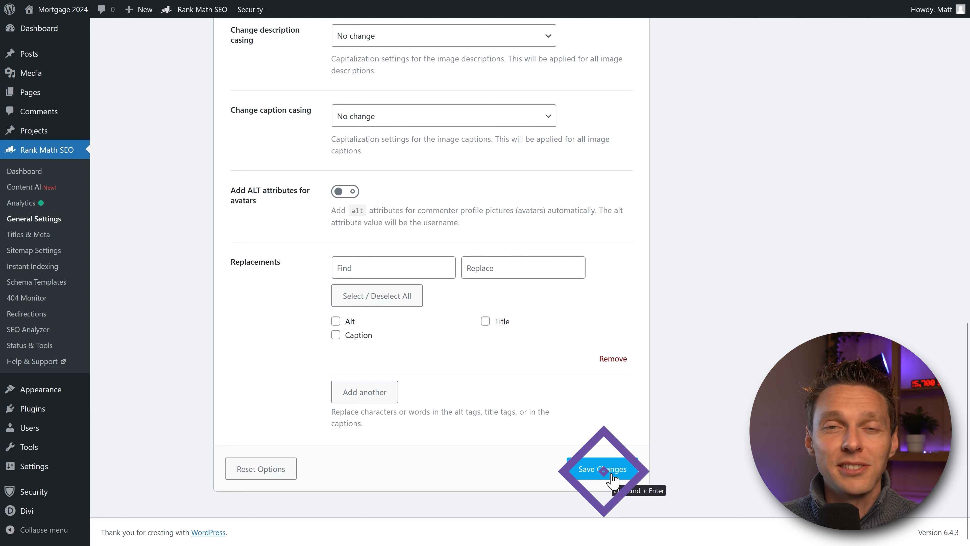
# Step: Open the Instant Indexing module's Settings tab from the Rank Math Dashboard
pyautogui.click(35, 176)
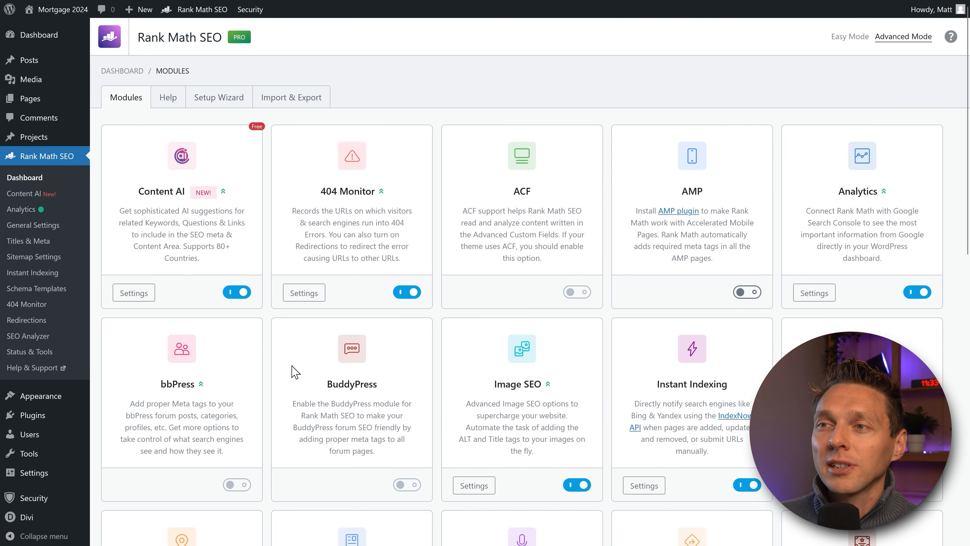
pyautogui.scroll(-4, 679, 375)
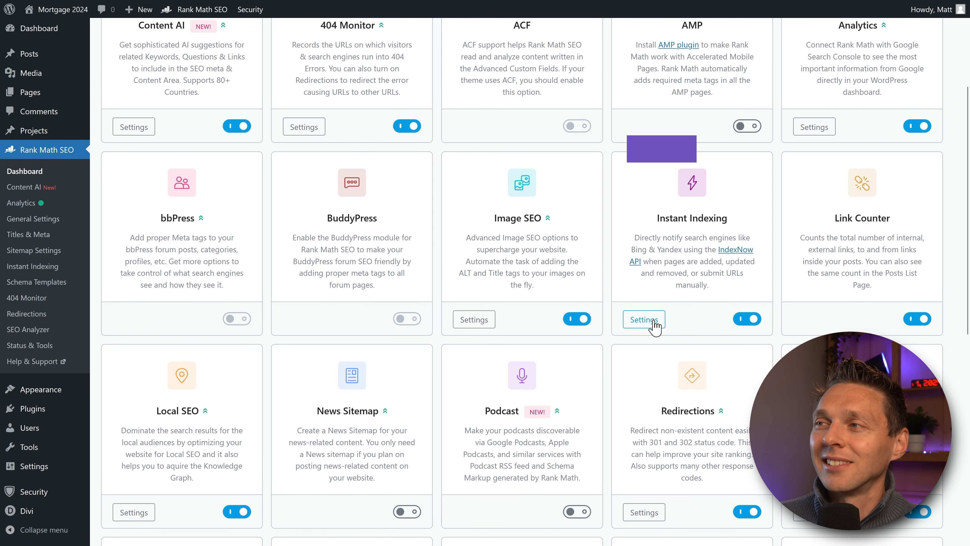
pyautogui.click(645, 320)
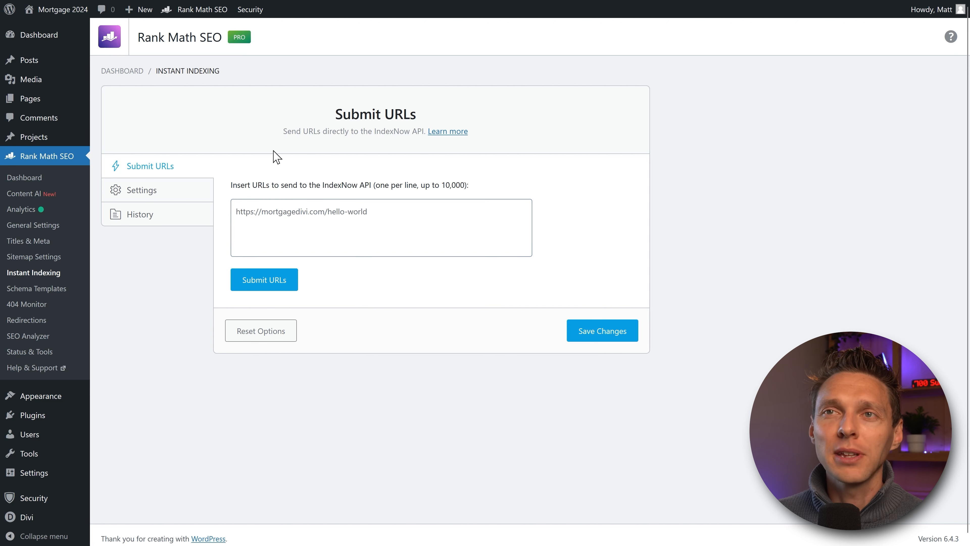
pyautogui.click(147, 190)
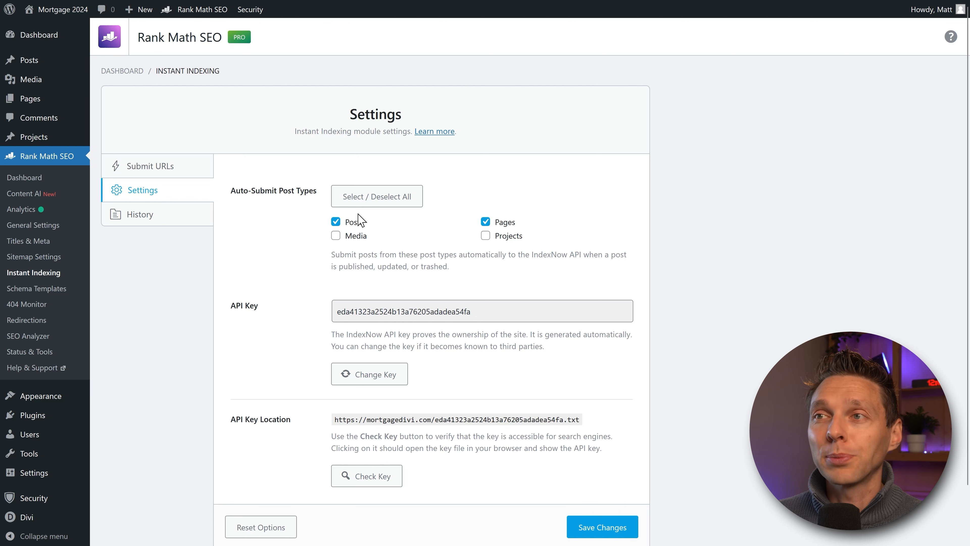
# Step: Untick Posts so only Pages are auto-submitted, save, and view the submission History
pyautogui.click(335, 222)
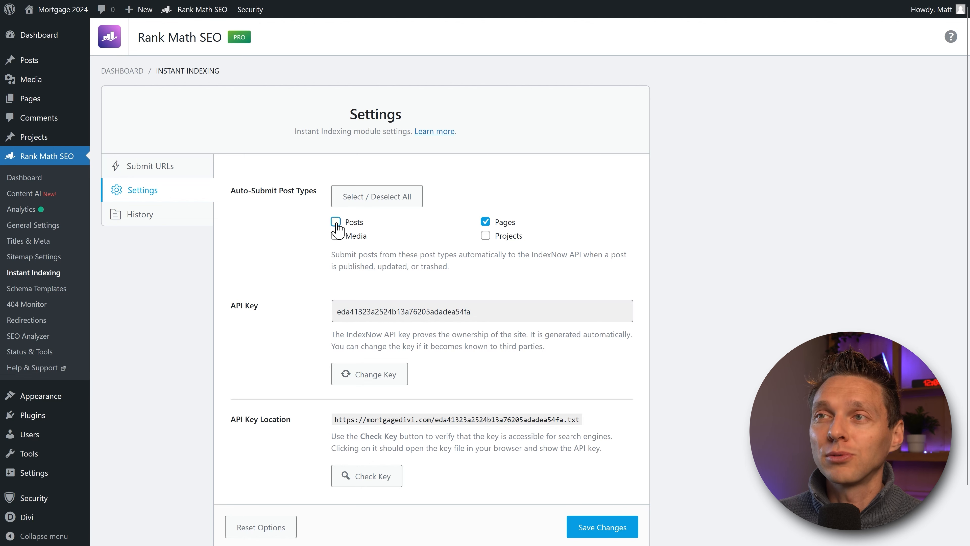
pyautogui.middleClick(430, 228)
pyautogui.scroll(-2, 431, 227)
pyautogui.scroll(-1, 432, 235)
pyautogui.middleClick(432, 235)
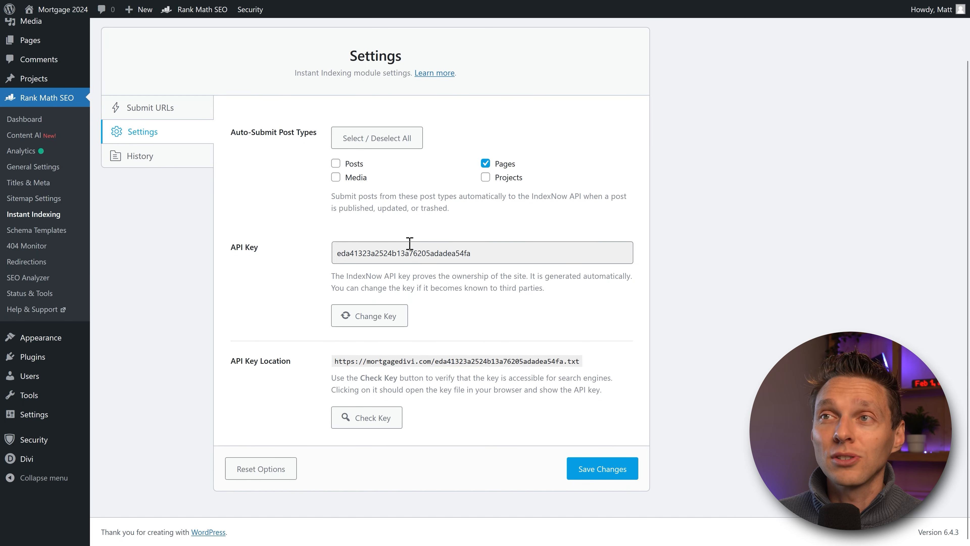
pyautogui.click(598, 473)
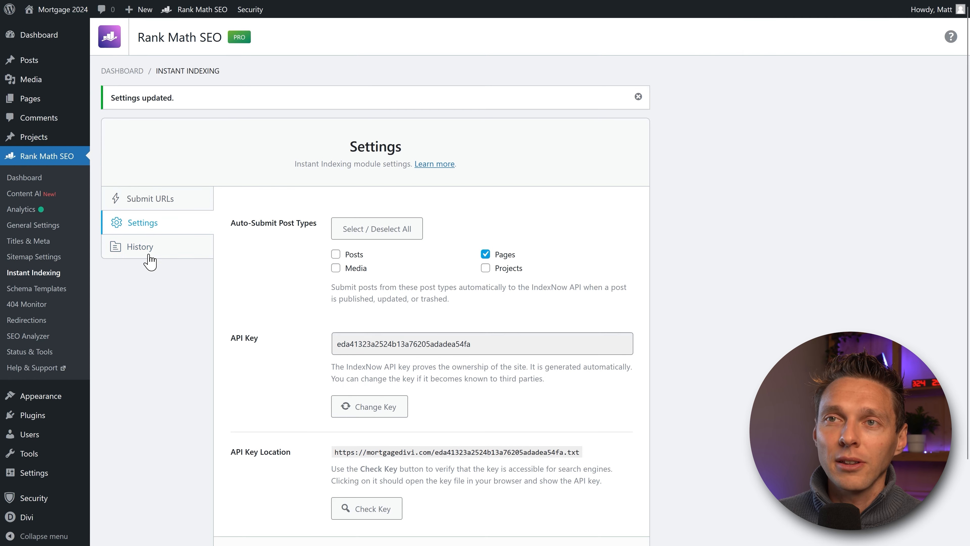
pyautogui.click(146, 250)
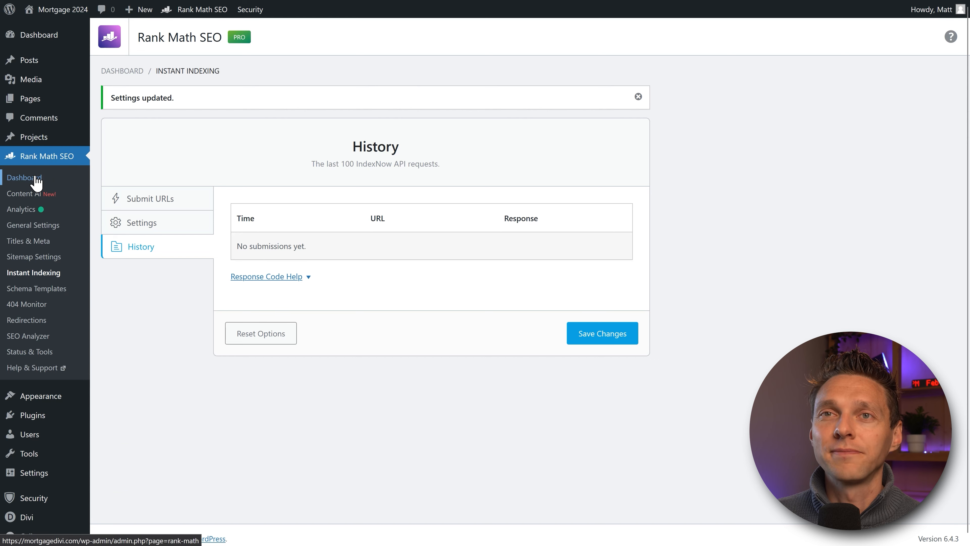
# Step: Return to the Rank Math Dashboard and scroll the Modules grid down to the Local SEO card
pyautogui.click(37, 177)
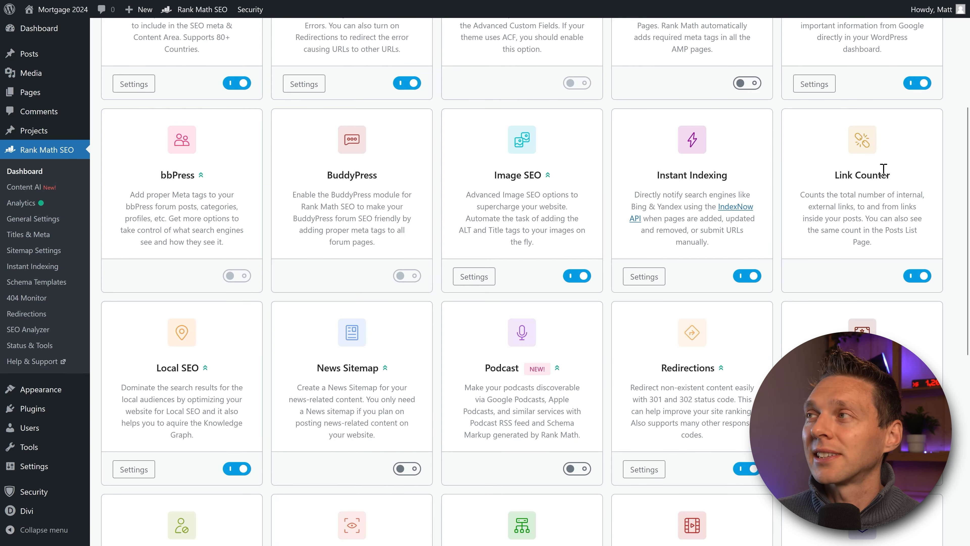
pyautogui.moveTo(834, 174); pyautogui.dragTo(895, 180)
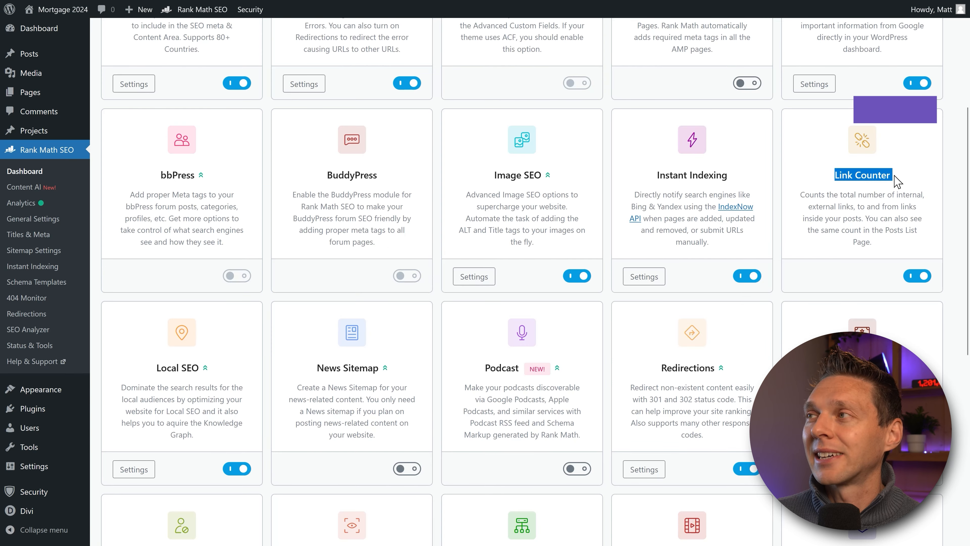
pyautogui.click(895, 179)
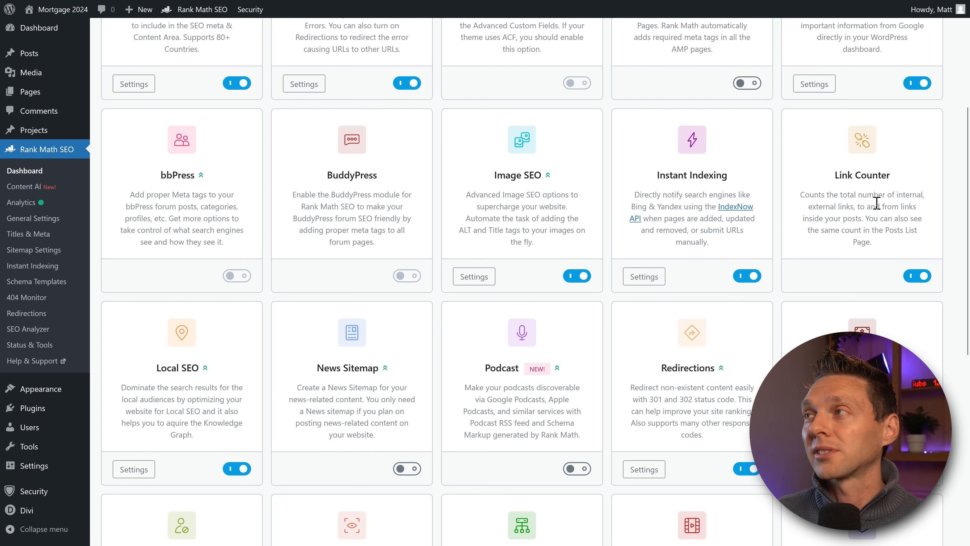
pyautogui.middleClick(817, 163)
pyautogui.scroll(-4, 821, 172)
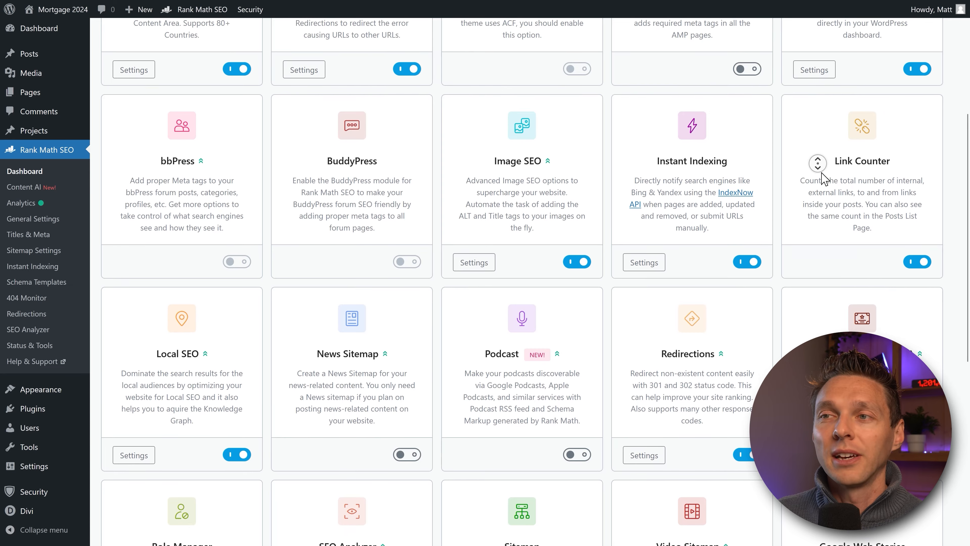
pyautogui.scroll(-1, 825, 177)
pyautogui.middleClick(823, 174)
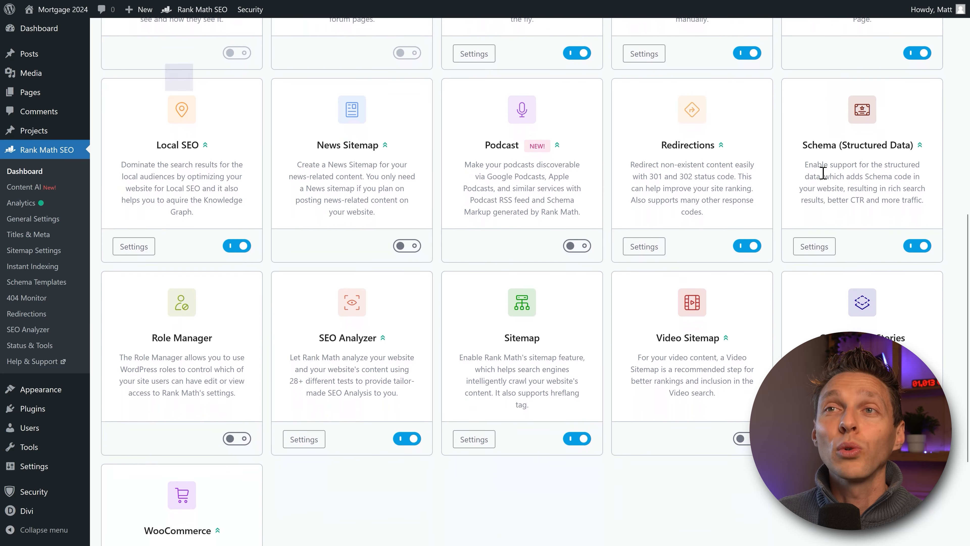
# Step: Open the Local SEO settings and keep the site type as Organization after trying Person
pyautogui.click(138, 250)
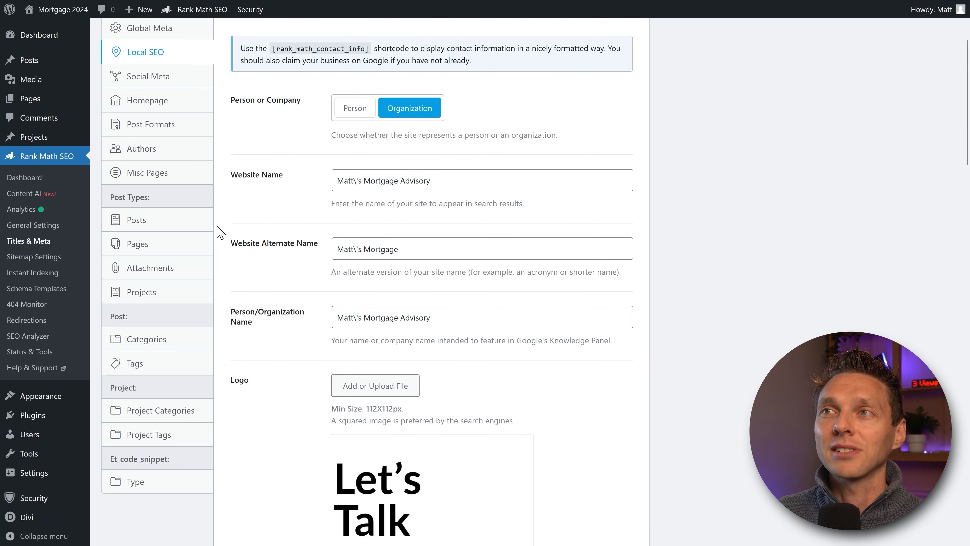
pyautogui.scroll(4, 267, 235)
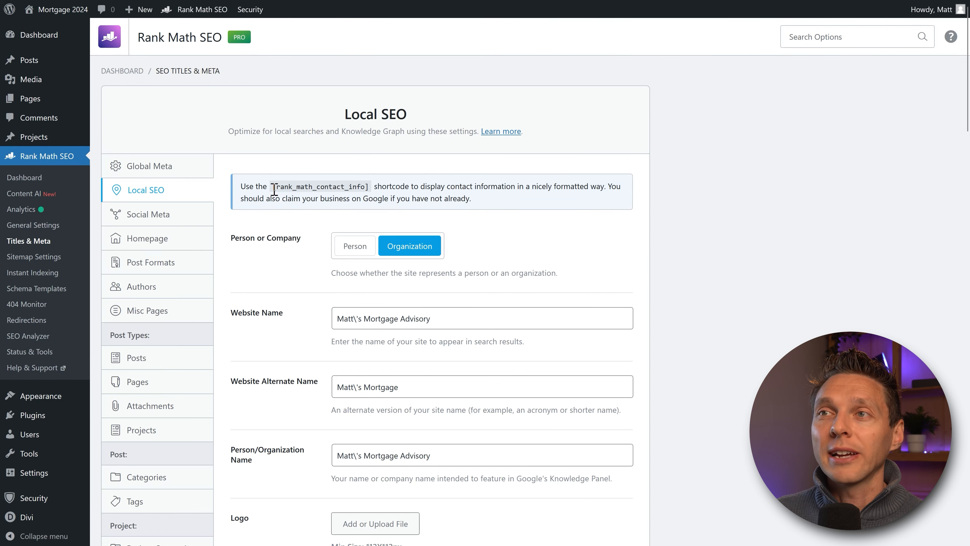
pyautogui.moveTo(274, 188); pyautogui.dragTo(369, 188)
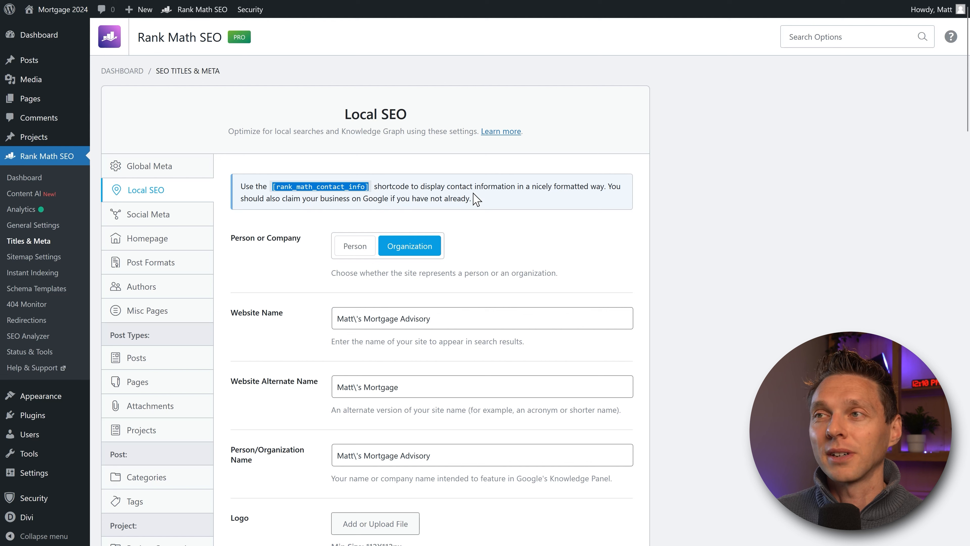
pyautogui.click(478, 200)
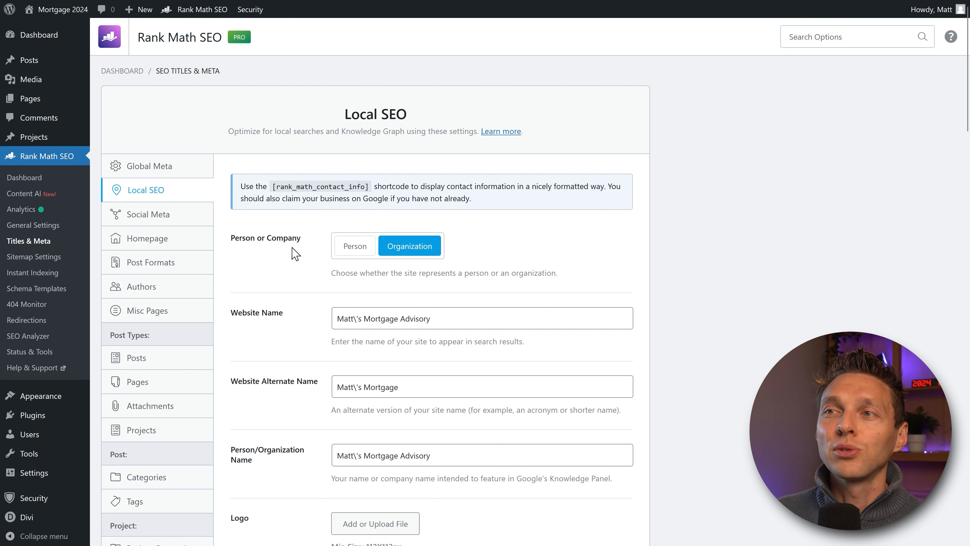
pyautogui.click(359, 248)
pyautogui.click(403, 252)
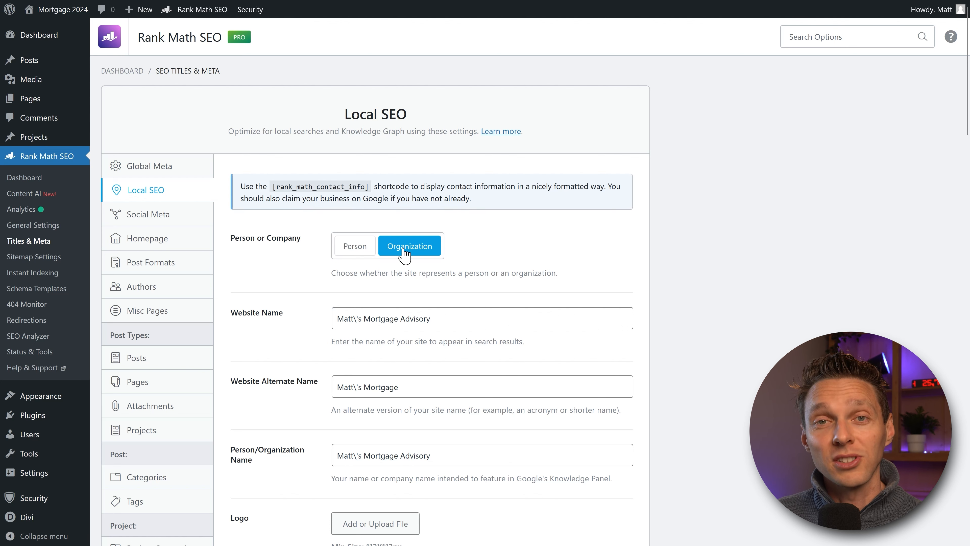
pyautogui.middleClick(485, 240)
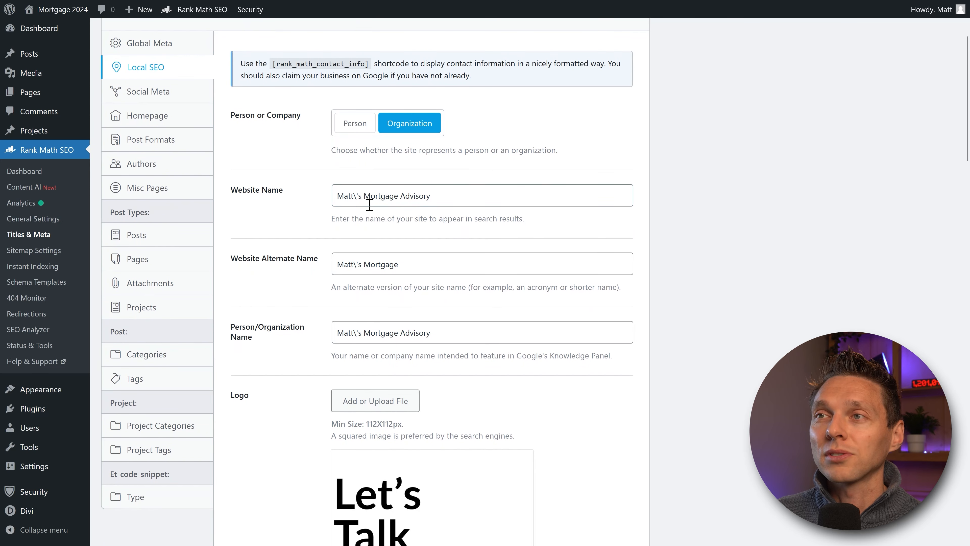
# Step: Remove stray backslashes from the Website Name and Website Alternate Name fields
pyautogui.click(355, 199)
pyautogui.press('Delete')
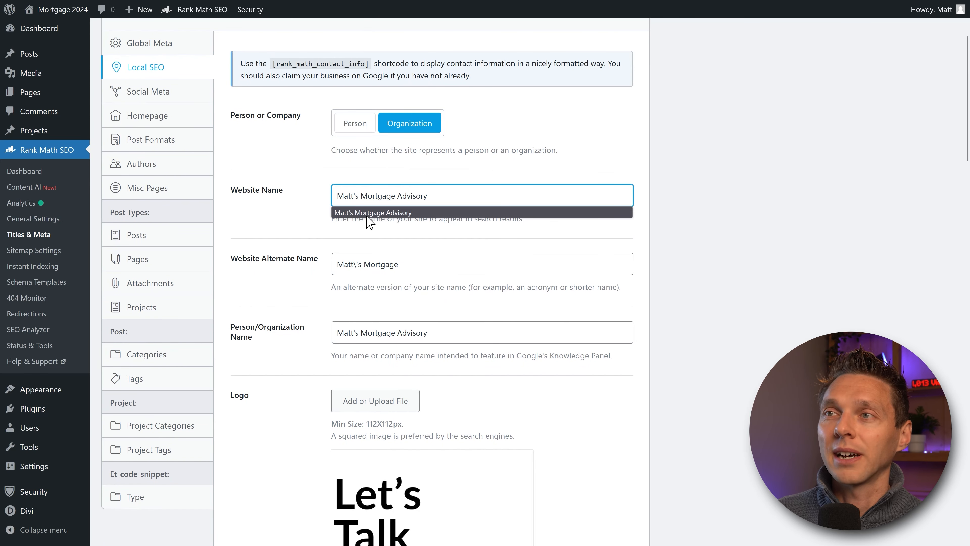
pyautogui.click(355, 263)
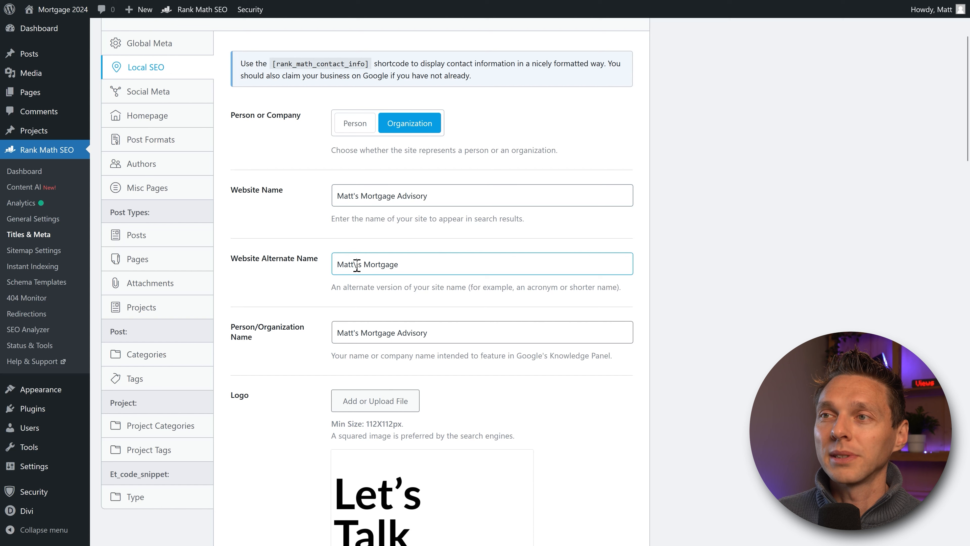
pyautogui.press('BackSpace')
pyautogui.click(351, 230)
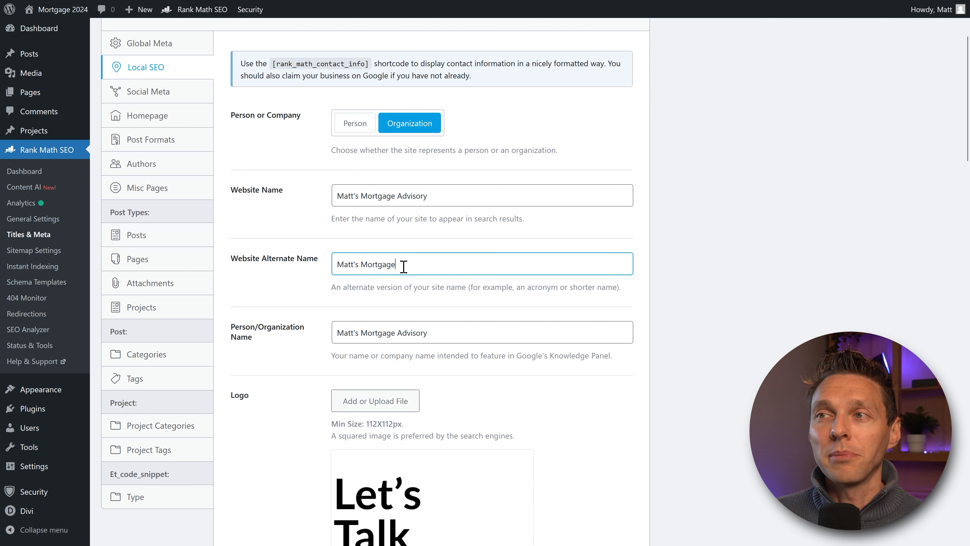
pyautogui.click(479, 255)
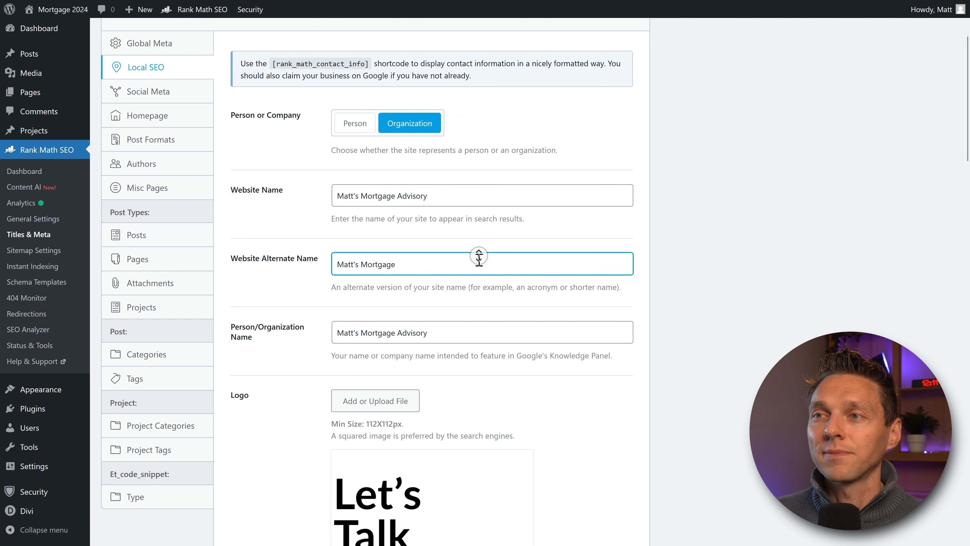
pyautogui.scroll(-3, 478, 255)
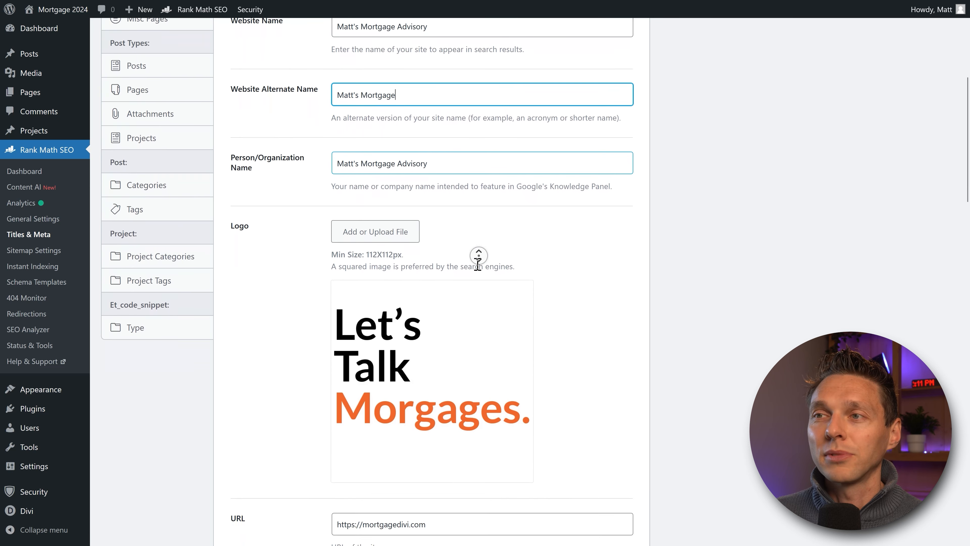
pyautogui.middleClick(641, 138)
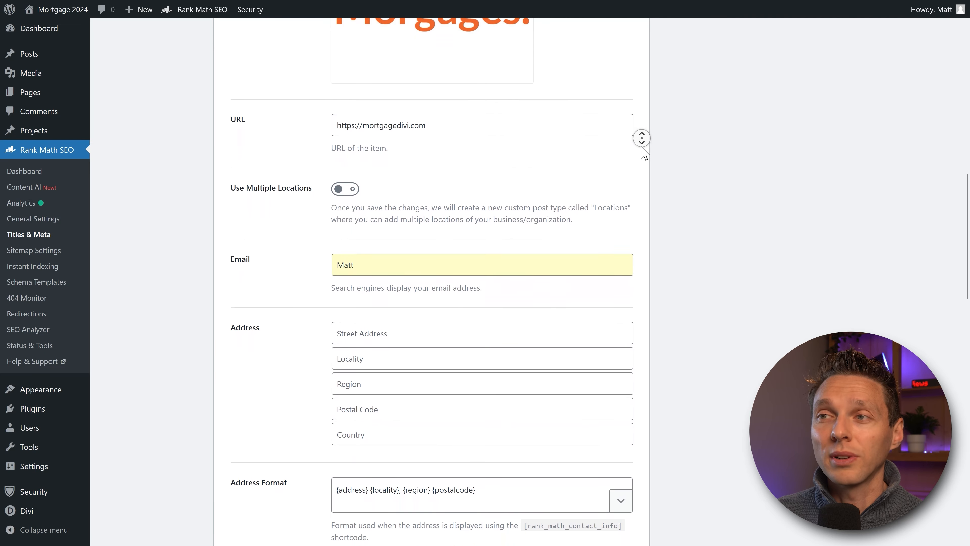
pyautogui.click(641, 151)
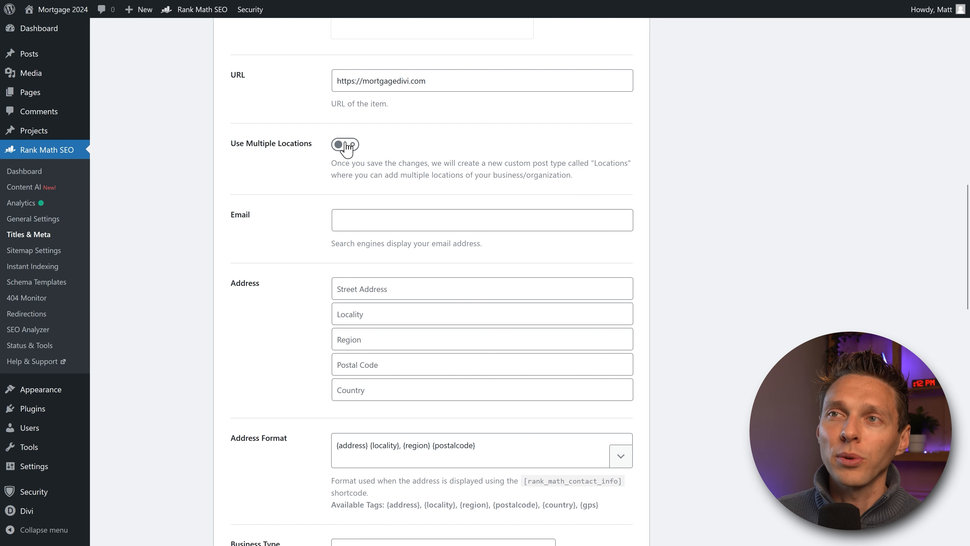
# Step: Enter the business contact e-mail address in the Local SEO Email field
pyautogui.click(339, 297)
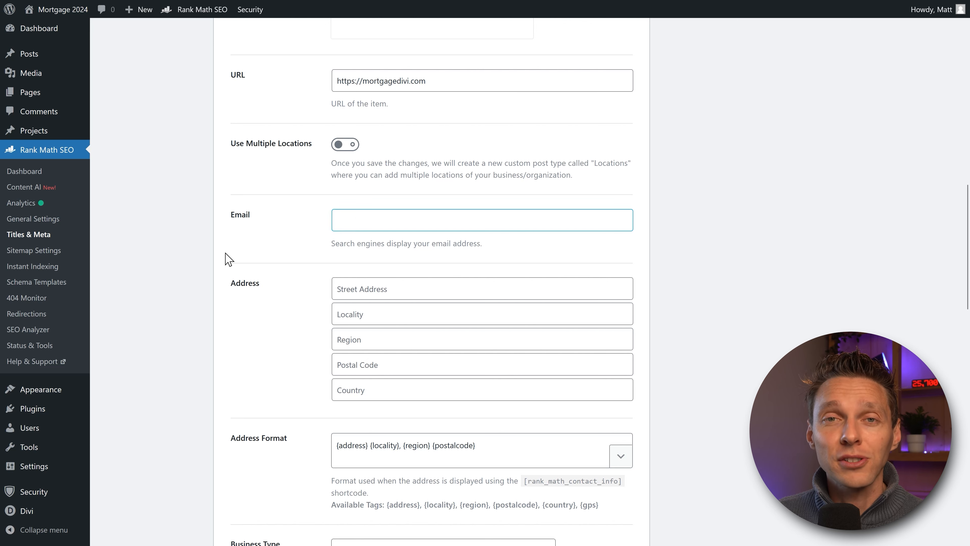
pyautogui.click(353, 217)
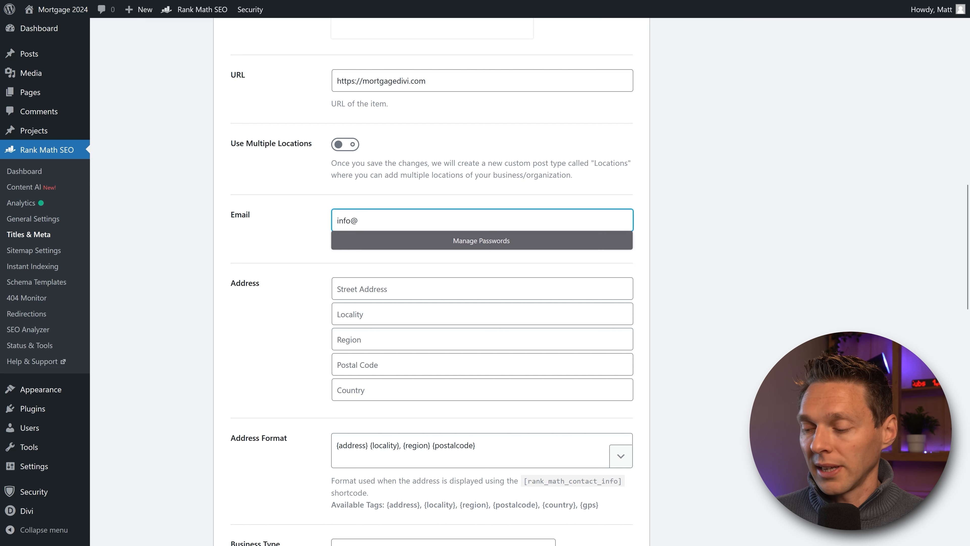
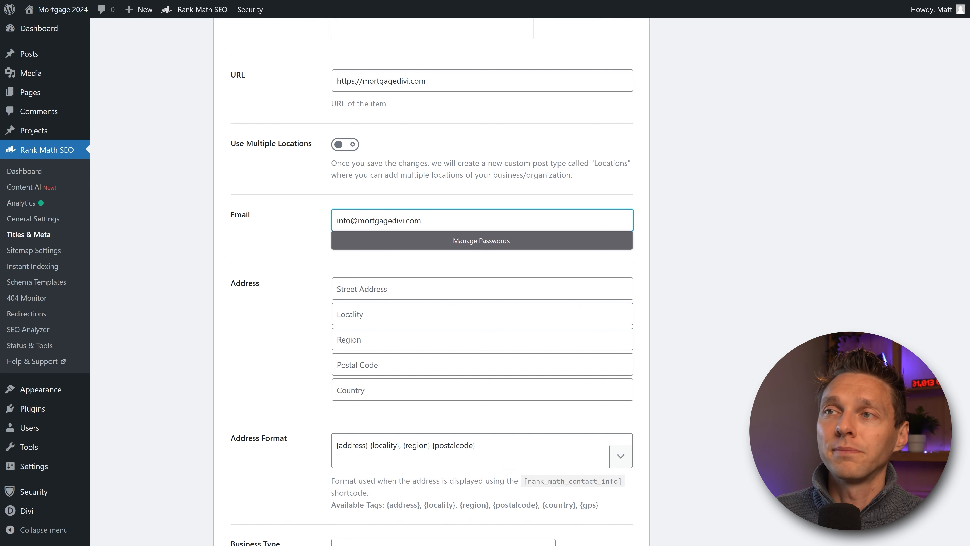
pyautogui.click(288, 244)
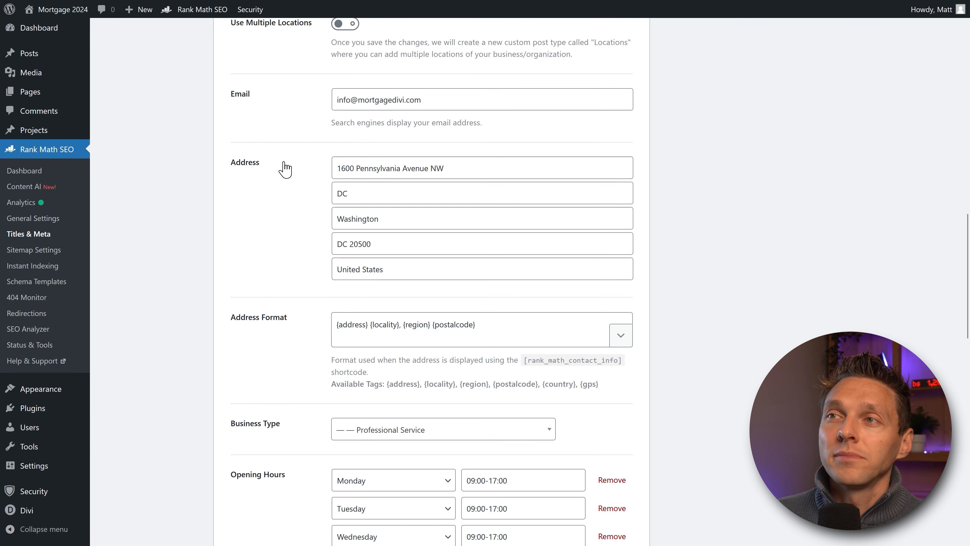
# Step: Remove the Sunday and Saturday rows, leaving Monday–Friday 09:00-17:00 opening hours
pyautogui.click(646, 264)
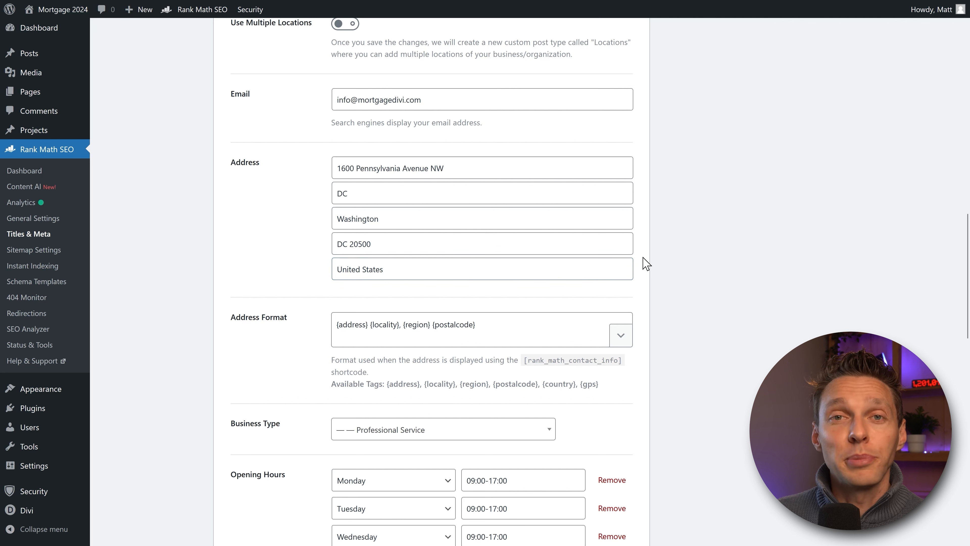
pyautogui.middleClick(645, 254)
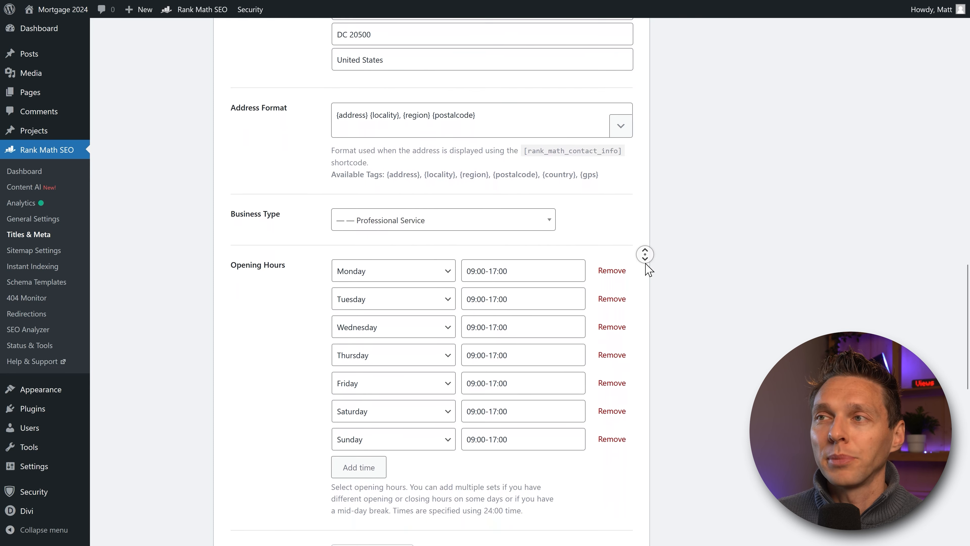
pyautogui.click(648, 269)
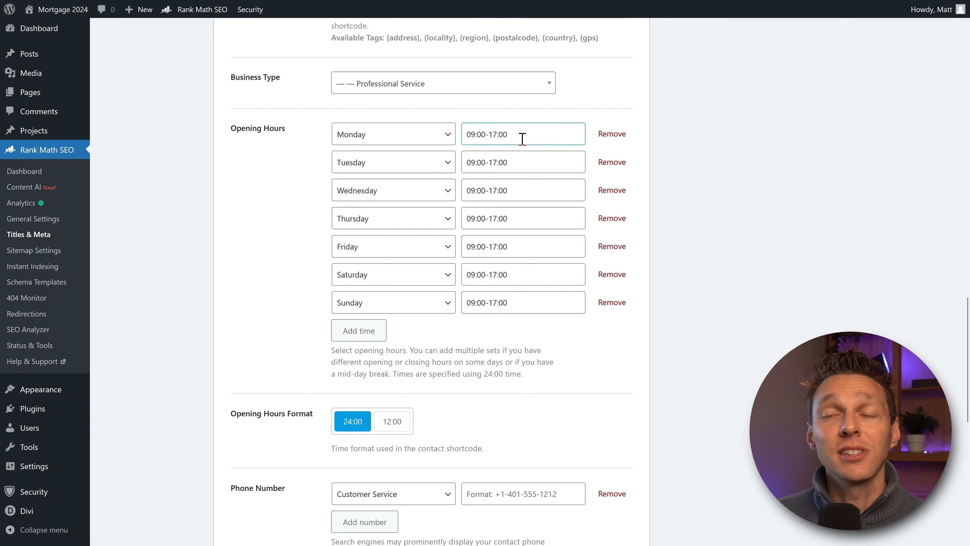
pyautogui.click(612, 304)
pyautogui.click(612, 274)
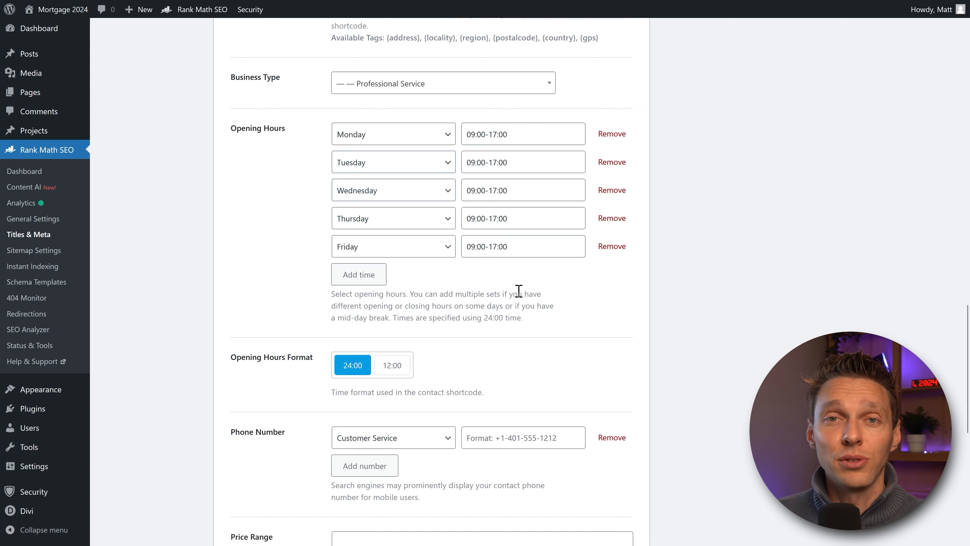
pyautogui.middleClick(507, 289)
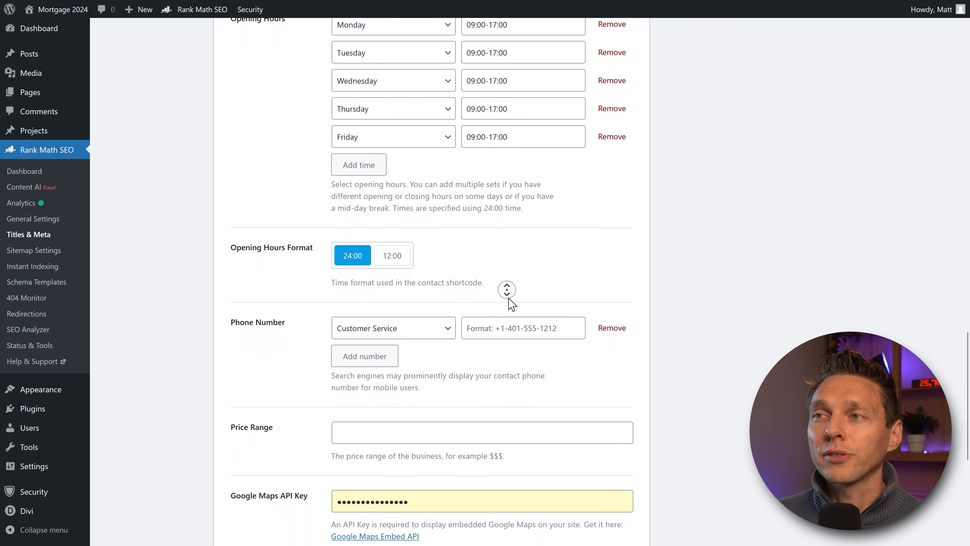
pyautogui.middleClick(509, 298)
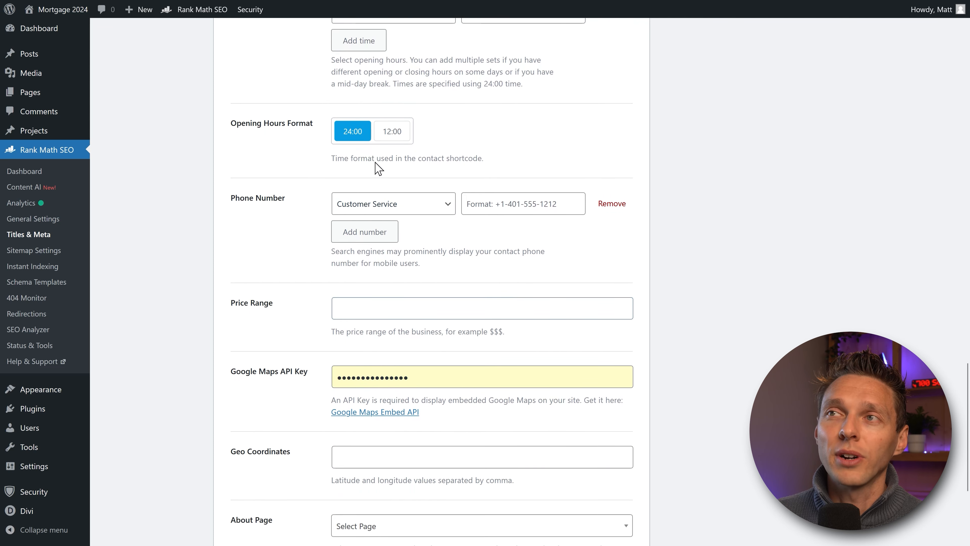
pyautogui.click(386, 141)
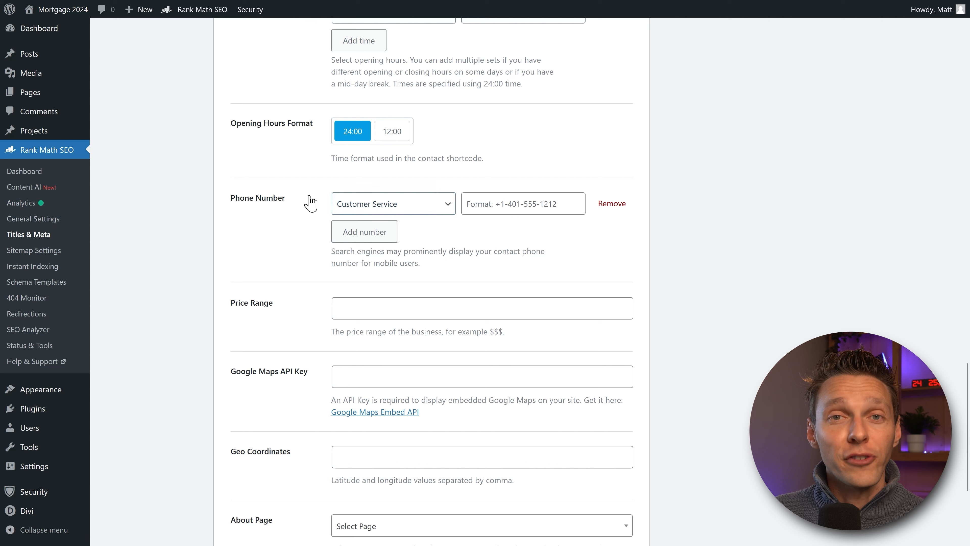
# Step: Add three phone numbers typed Customer Service, Sales and Emergency
pyautogui.click(405, 205)
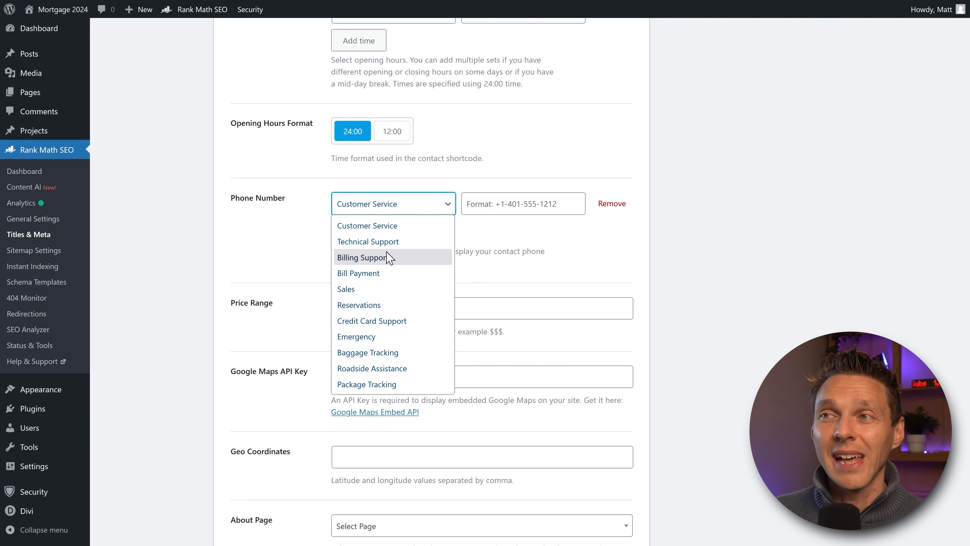
pyautogui.click(386, 226)
pyautogui.click(492, 211)
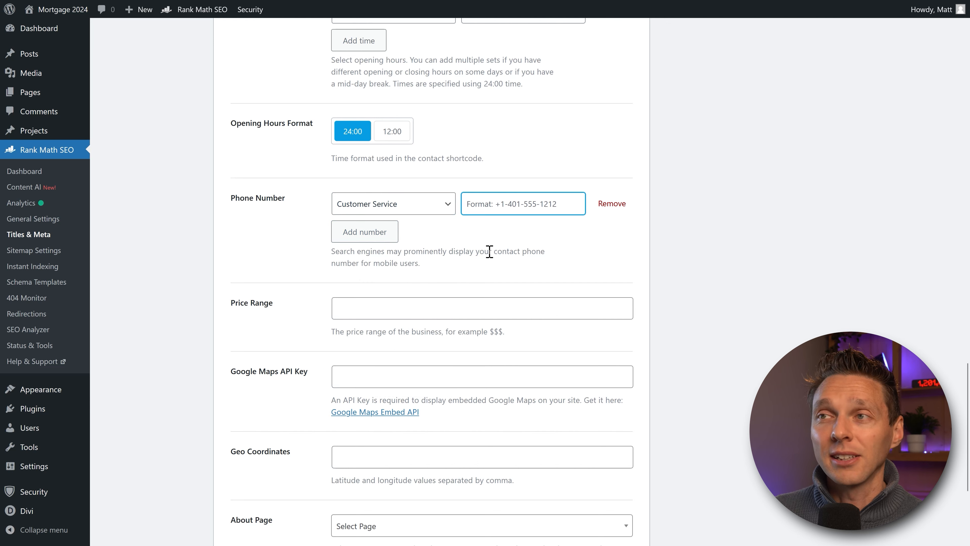
pyautogui.hotkey('ctrl', 'v')
pyautogui.click(382, 234)
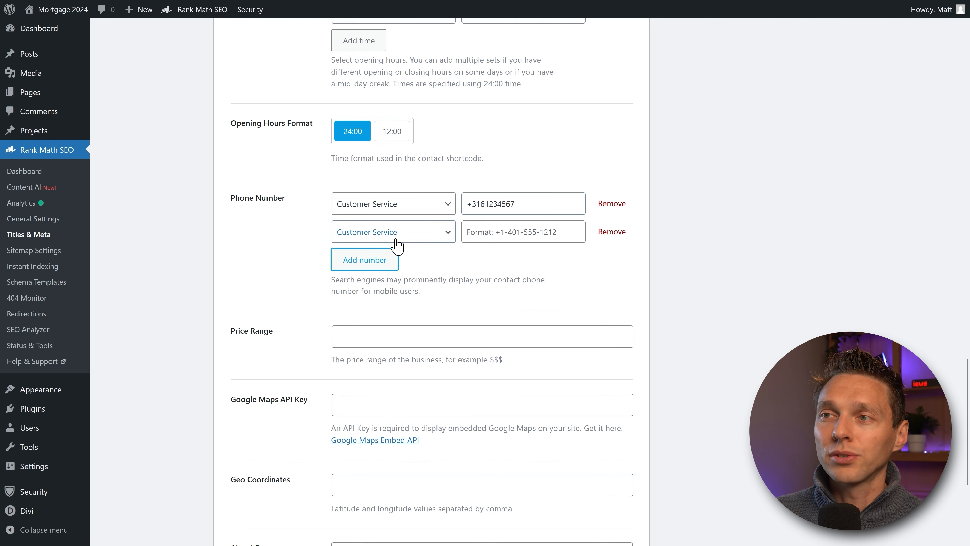
pyautogui.click(396, 234)
pyautogui.click(373, 321)
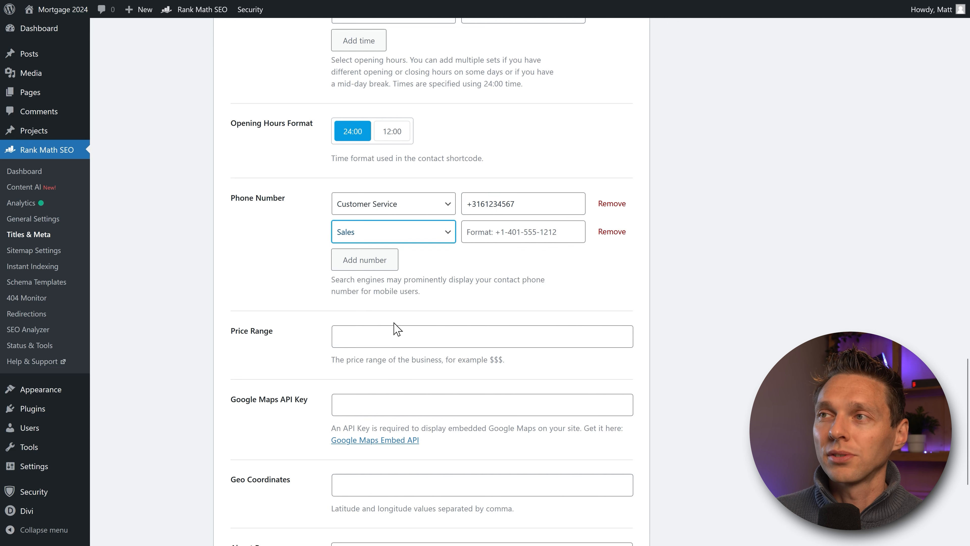
pyautogui.click(479, 232)
pyautogui.hotkey('ctrl', 'v')
pyautogui.click(385, 263)
pyautogui.click(423, 267)
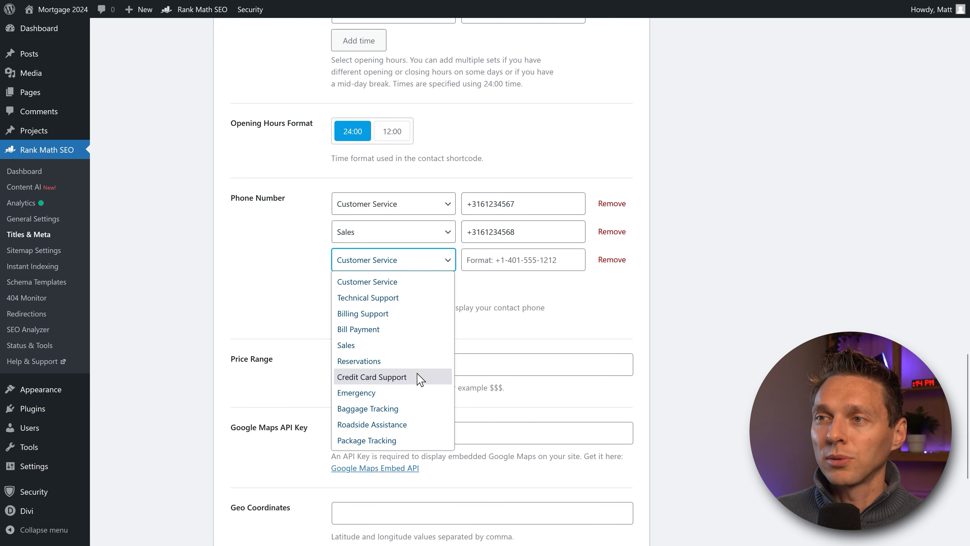
pyautogui.click(399, 392)
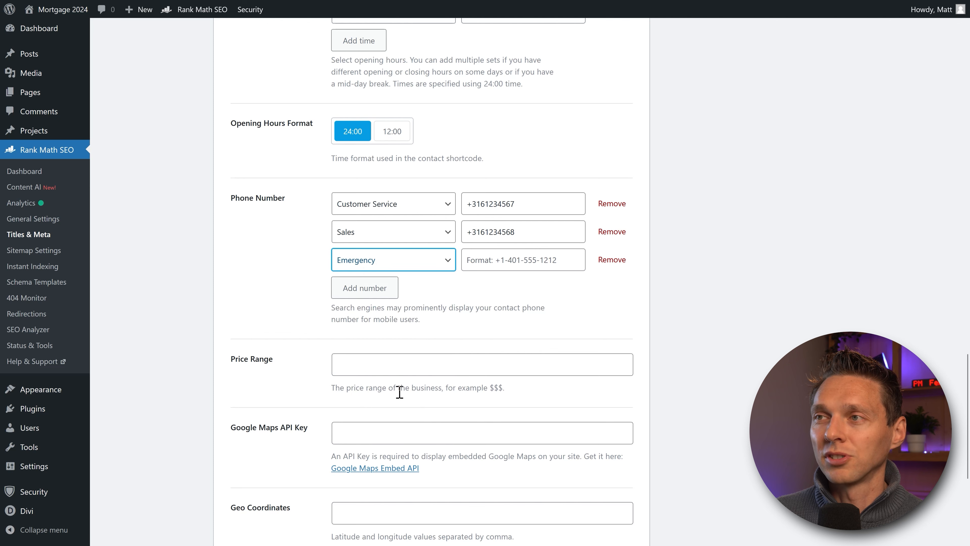
pyautogui.click(494, 260)
pyautogui.hotkey('ctrl', 'v')
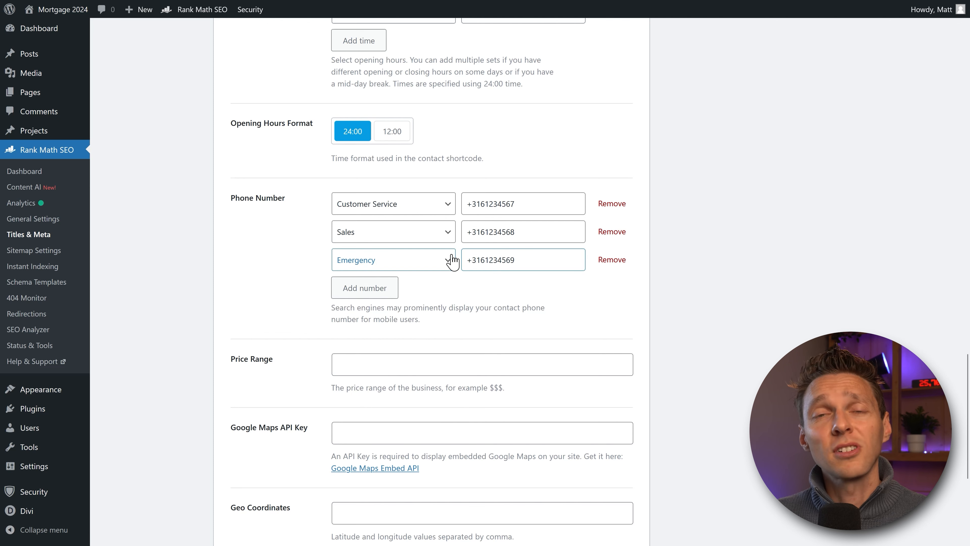
# Step: Set the Price Range to $$
pyautogui.scroll(-3, 472, 229)
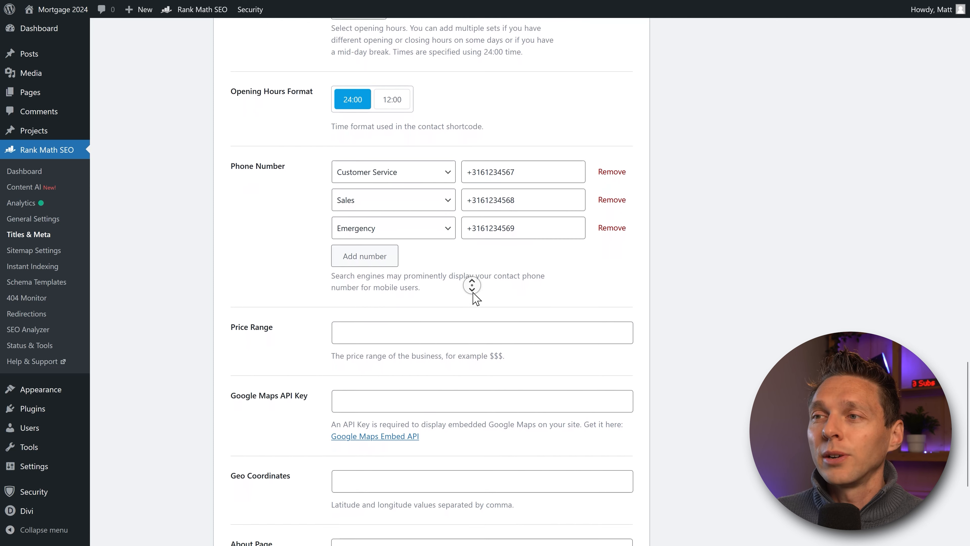
pyautogui.scroll(-1, 472, 292)
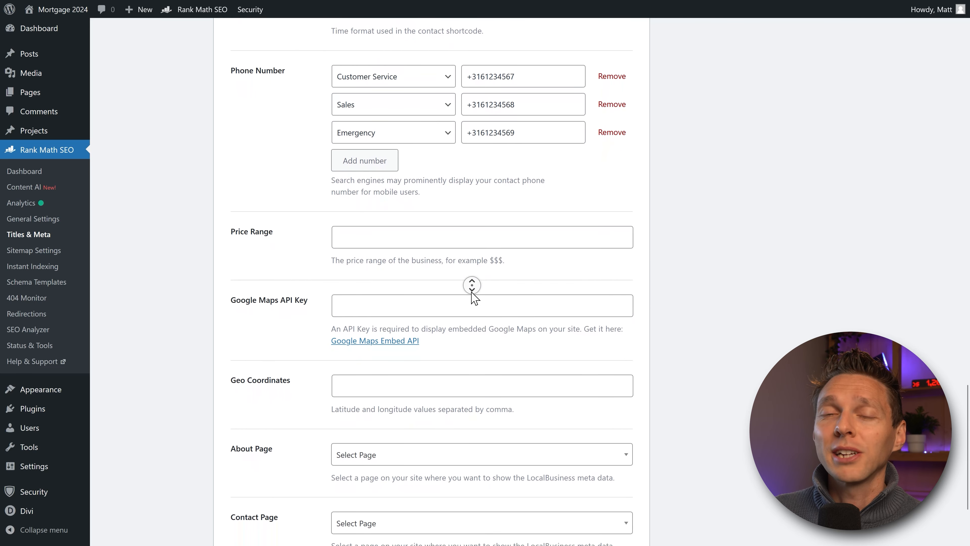
pyautogui.moveTo(396, 232); pyautogui.dragTo(399, 229)
pyautogui.click(402, 213)
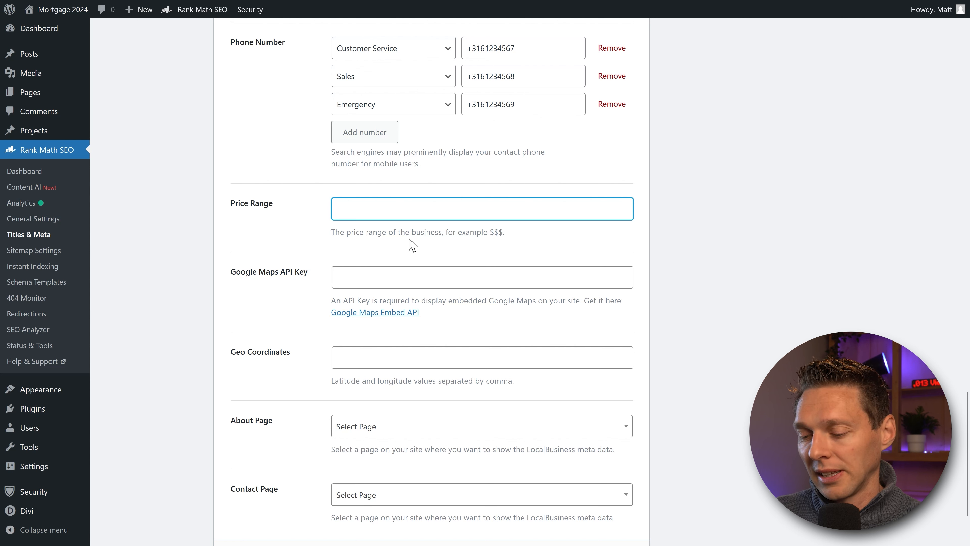
pyautogui.write('$$$$')
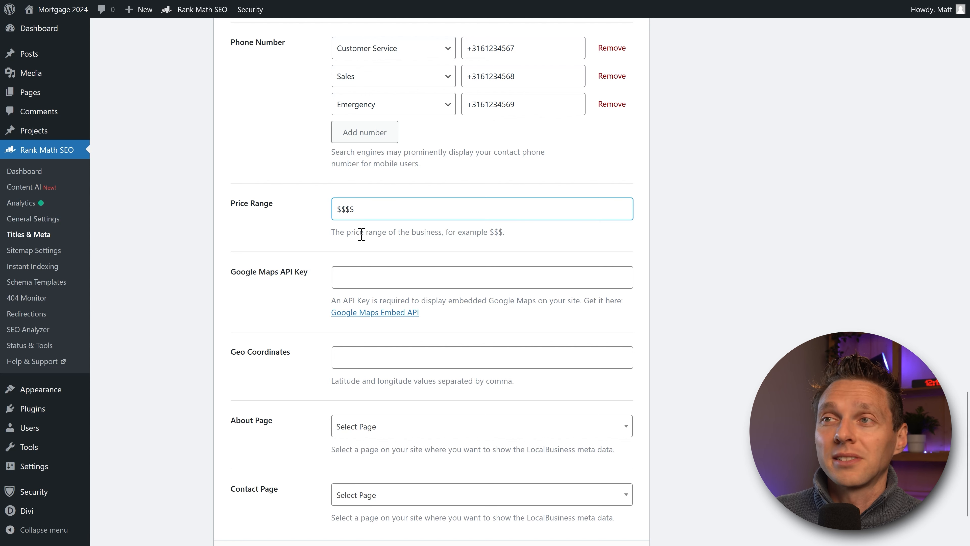
pyautogui.hotkey('shift', 'Left')
pyautogui.hotkey('shift', 'Left')
pyautogui.press('BackSpace')
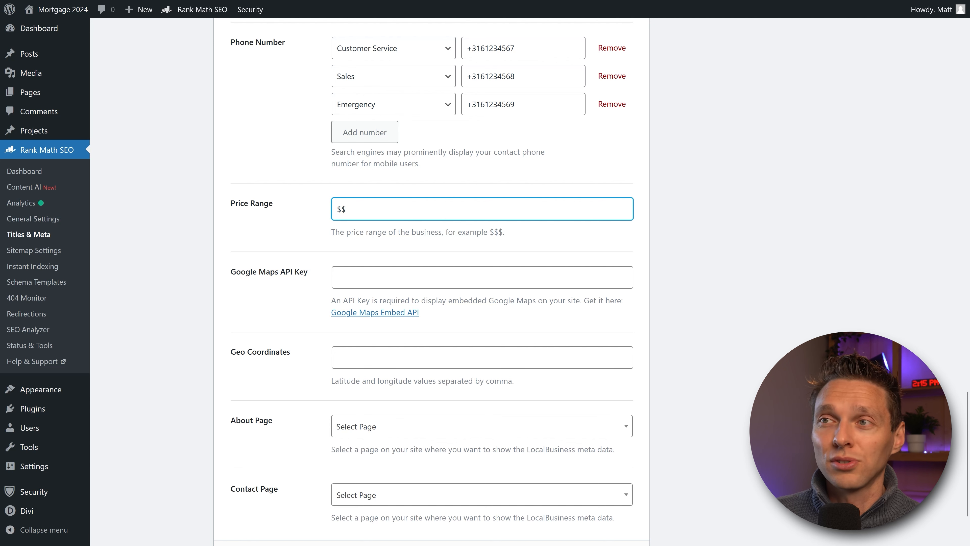
pyautogui.click(368, 234)
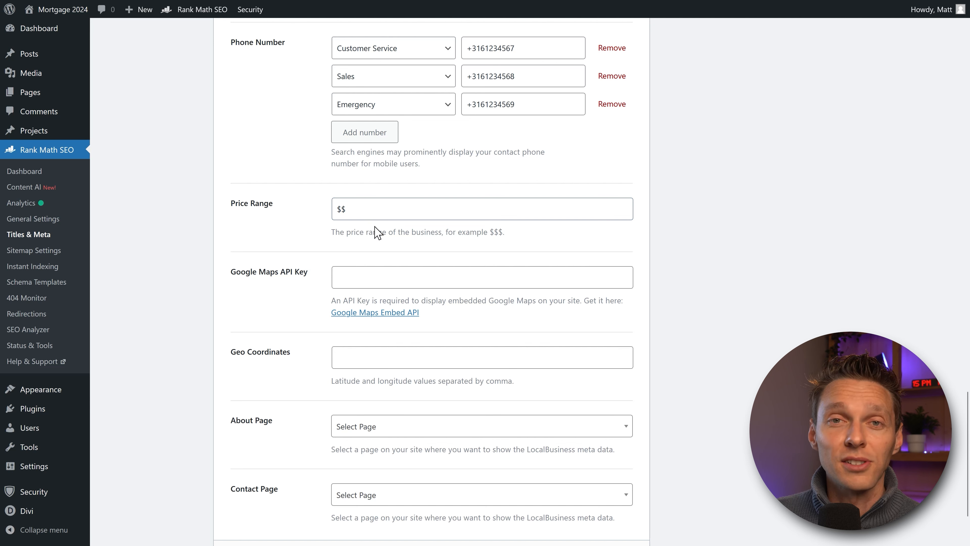
pyautogui.click(402, 233)
pyautogui.scroll(-2, 408, 243)
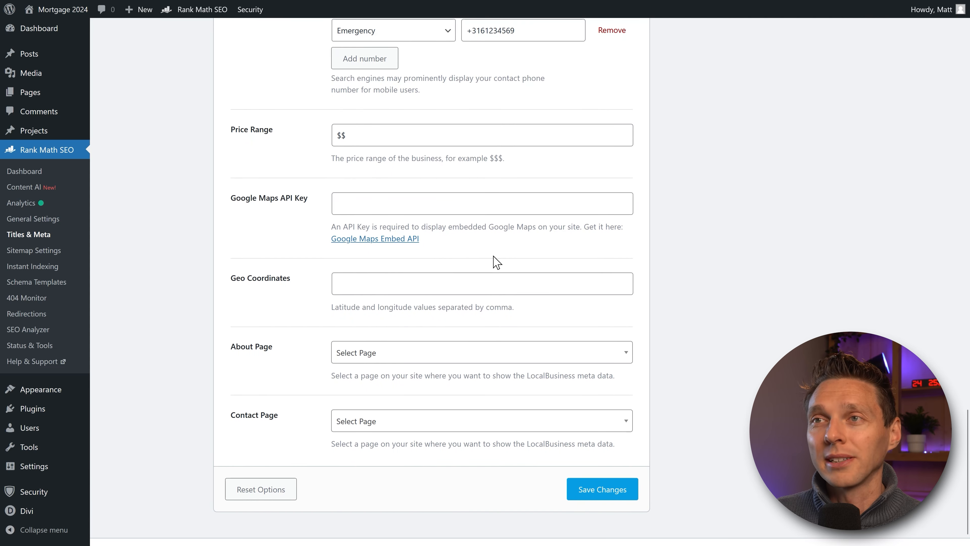
pyautogui.click(372, 207)
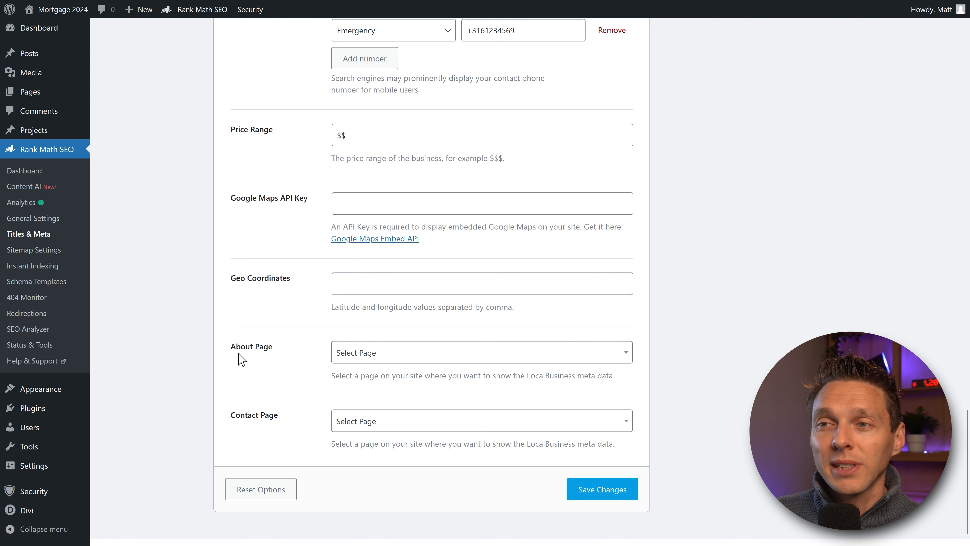
# Step: Set the Local SEO About Page to 'About us' and Contact Page to 'Contact'
pyautogui.click(393, 356)
pyautogui.write('a')
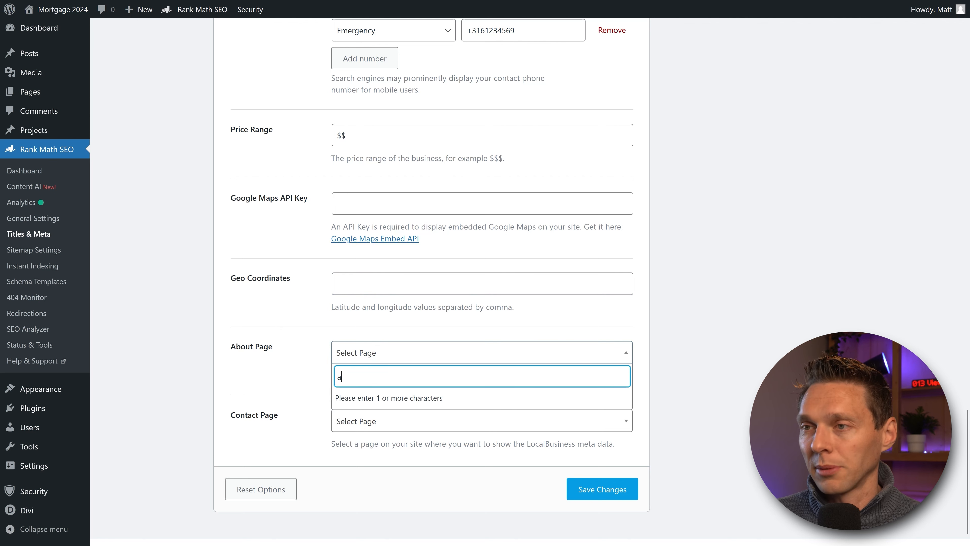
pyautogui.write('bout')
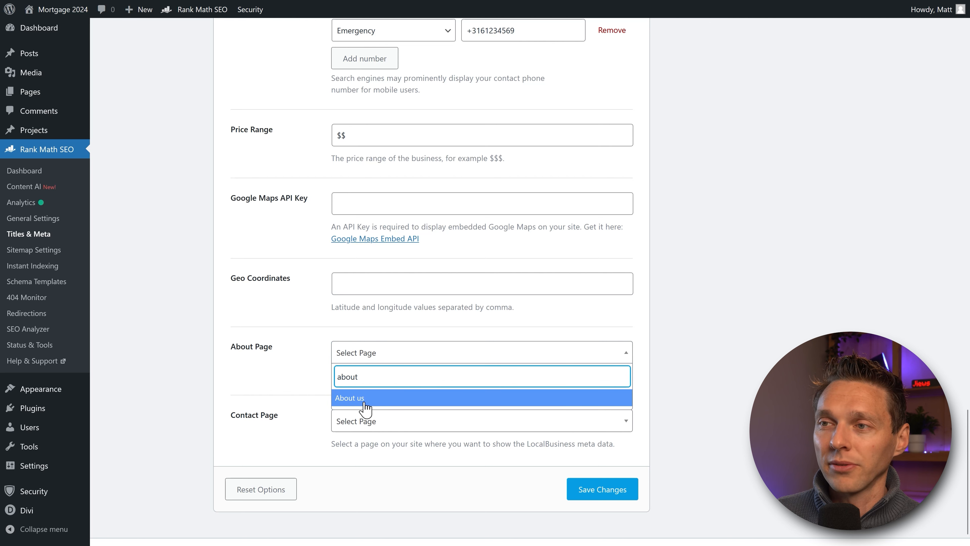
pyautogui.click(359, 401)
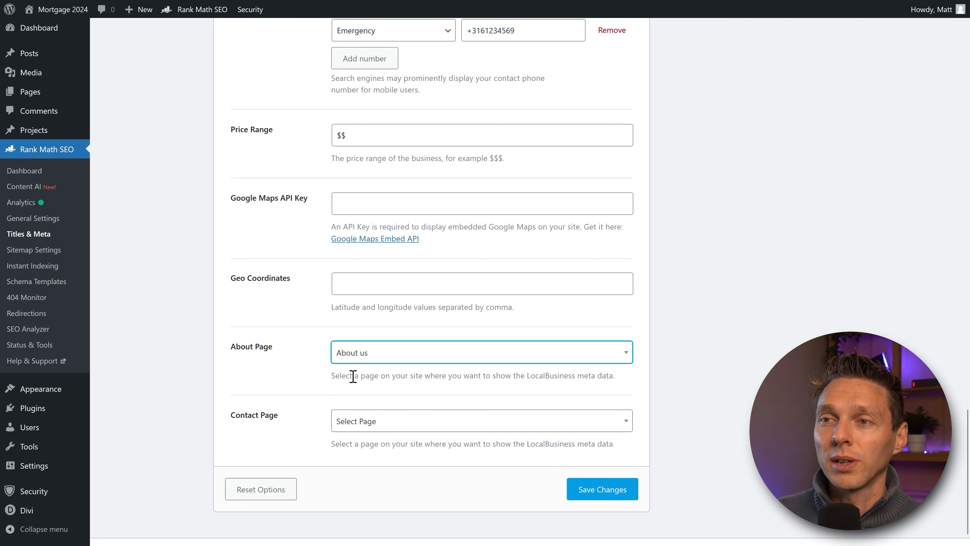
pyautogui.click(384, 425)
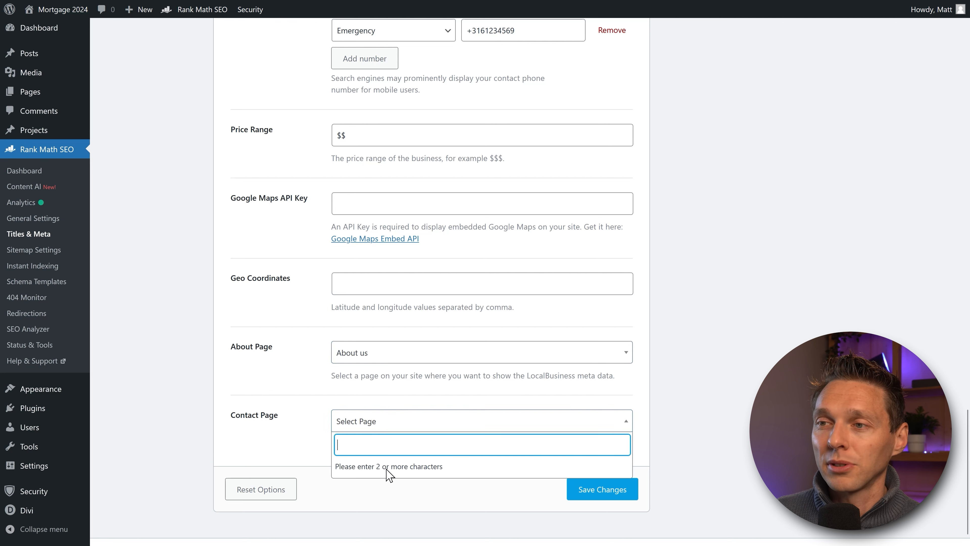
pyautogui.write('cont')
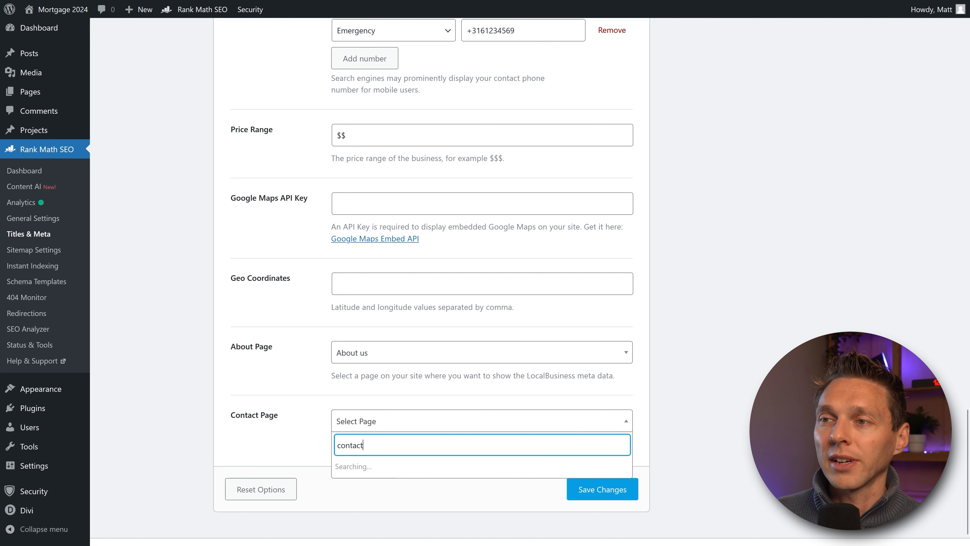
pyautogui.write('act')
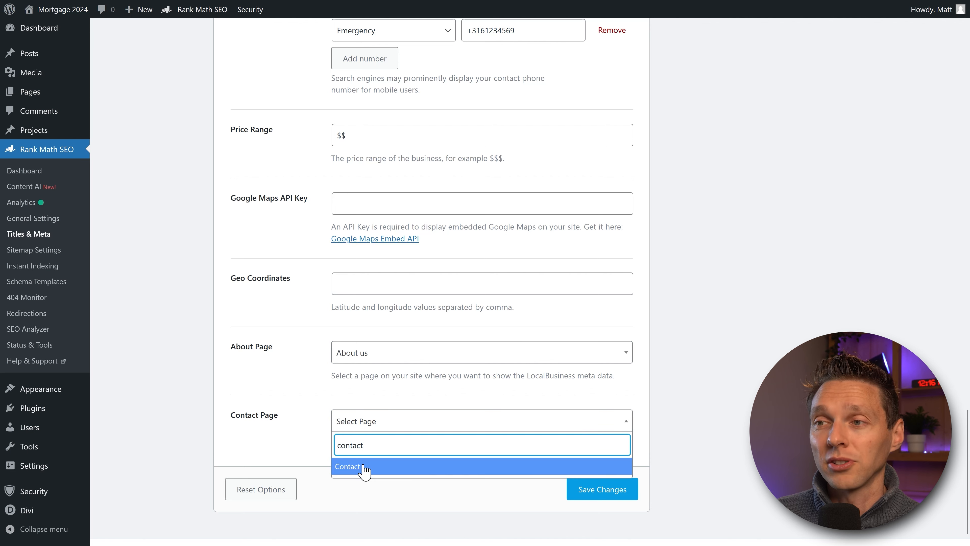
pyautogui.click(364, 466)
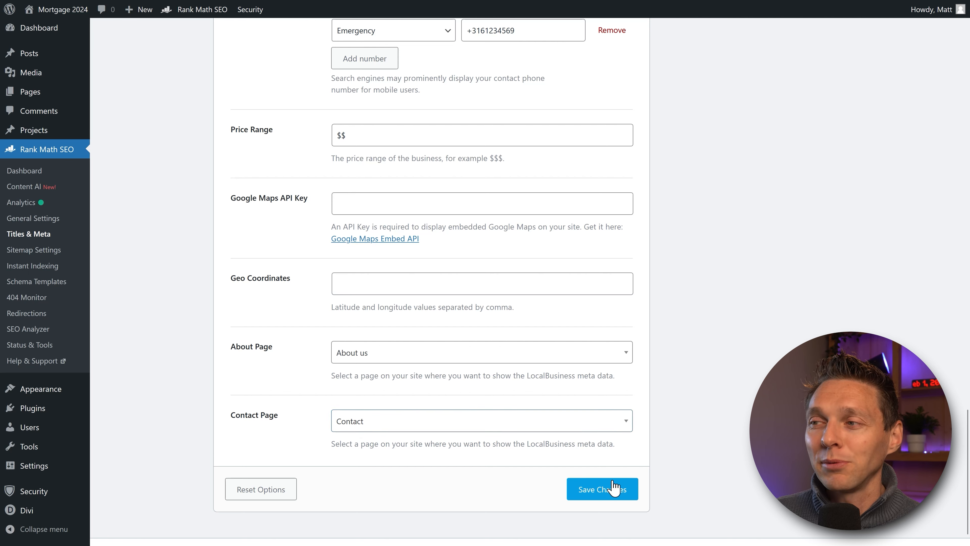
# Step: Save the Local SEO settings and select the [rank_math_contact_info] shortcode for copying
pyautogui.click(604, 493)
pyautogui.moveTo(369, 219); pyautogui.dragTo(274, 223)
pyautogui.rightClick(298, 219)
# Step: Copy the contact-info shortcode and add a Text module to the empty row below the form
pyautogui.click(326, 231)
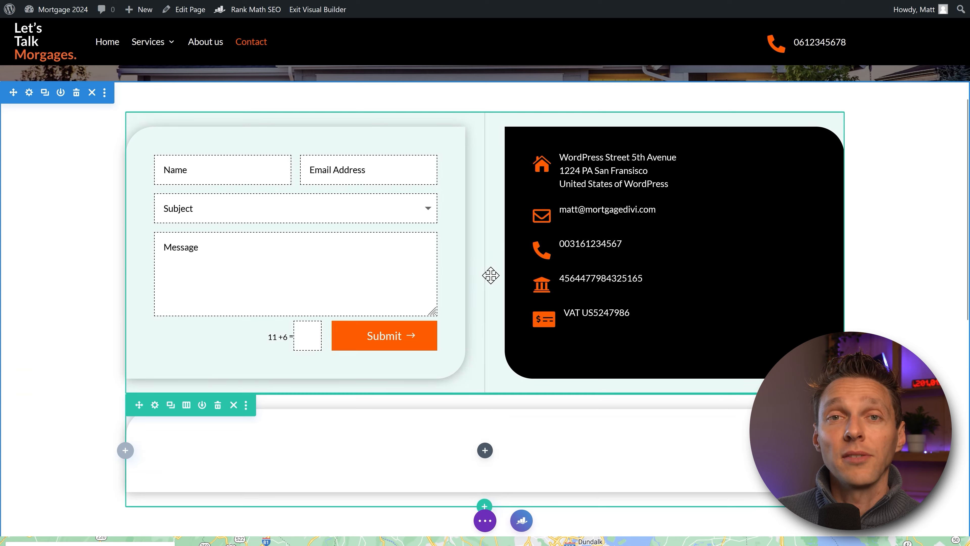
pyautogui.scroll(-2, 484, 394)
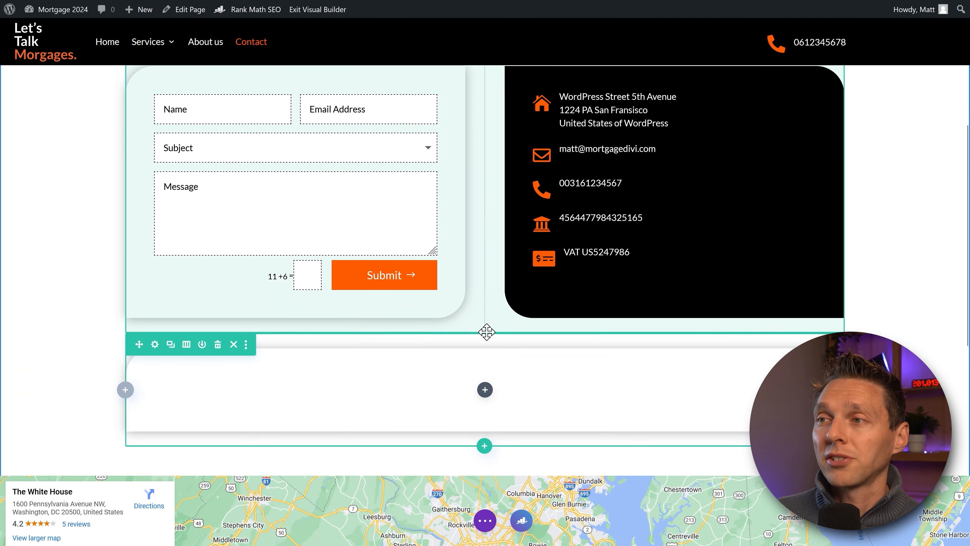
pyautogui.click(484, 389)
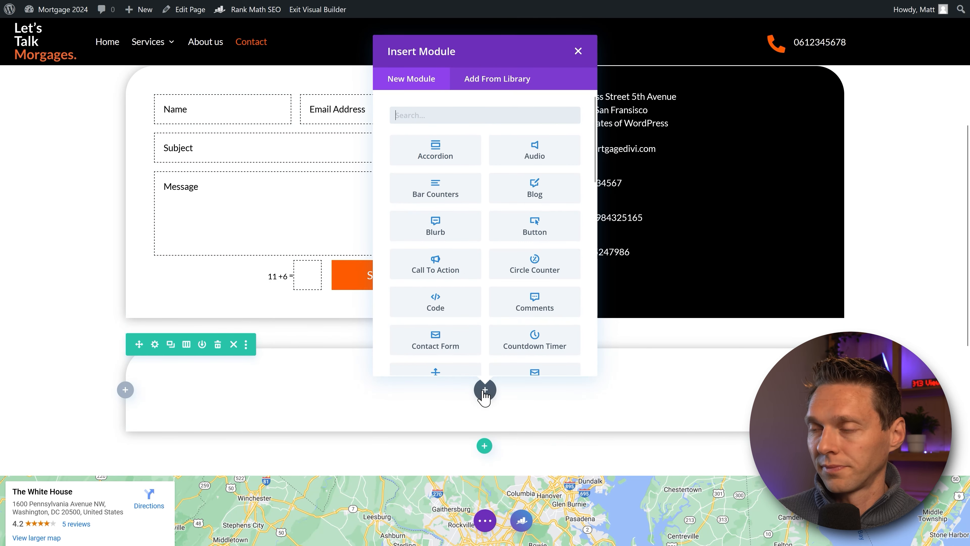
pyautogui.write('text')
pyautogui.click(451, 155)
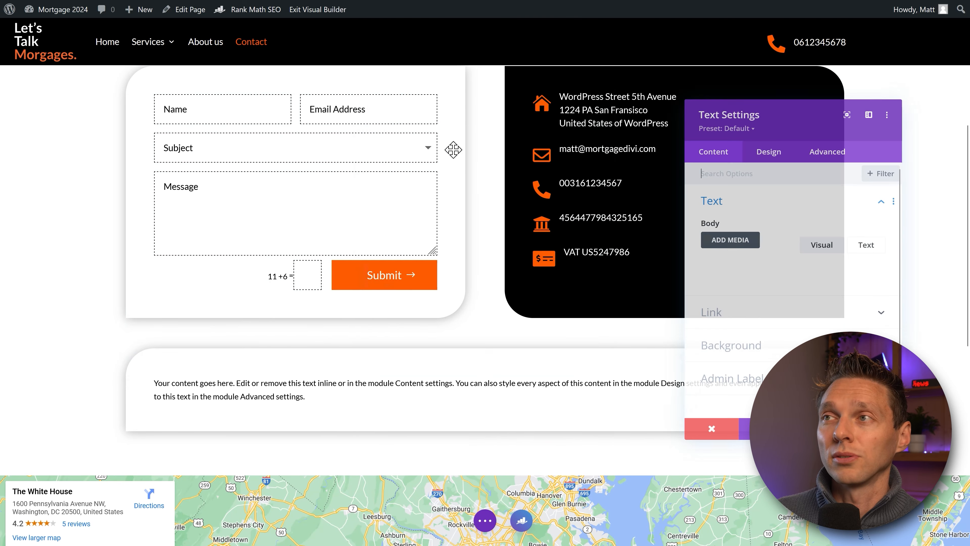
# Step: Replace the Text module's body with the [rank_math_contact_info] shortcode and save the page
pyautogui.click(728, 278)
pyautogui.click(803, 336)
pyautogui.hotkey('ctrl', 'a')
pyautogui.hotkey('ctrl', 'v')
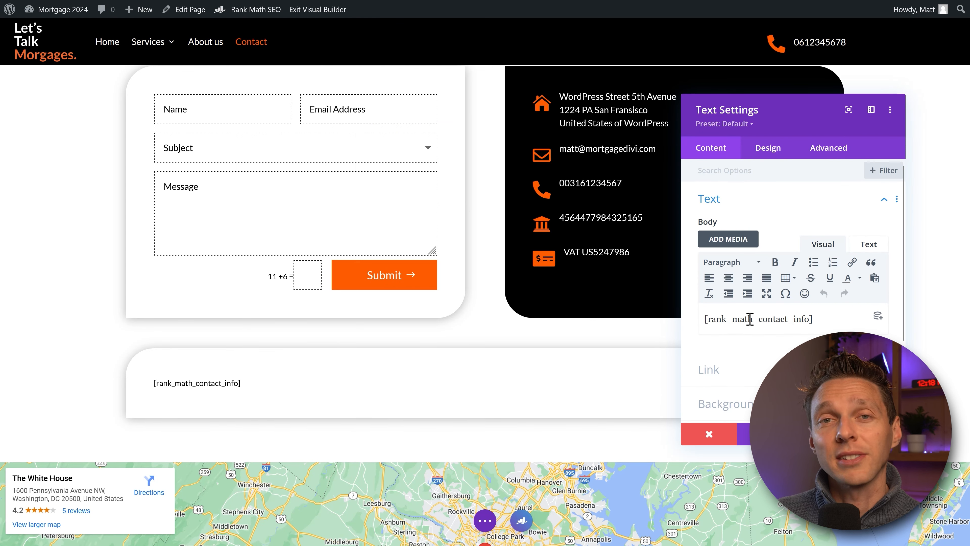
pyautogui.click(877, 434)
pyautogui.hotkey('ctrl', 's')
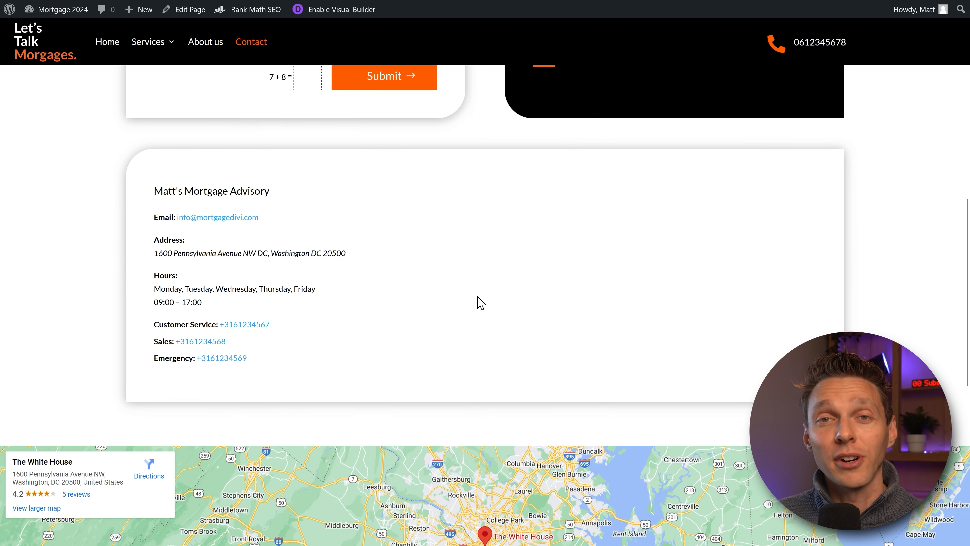
# Step: Enable Use Multiple Locations, save Local SEO, and view the empty All RM Locations list
pyautogui.middleClick(529, 220)
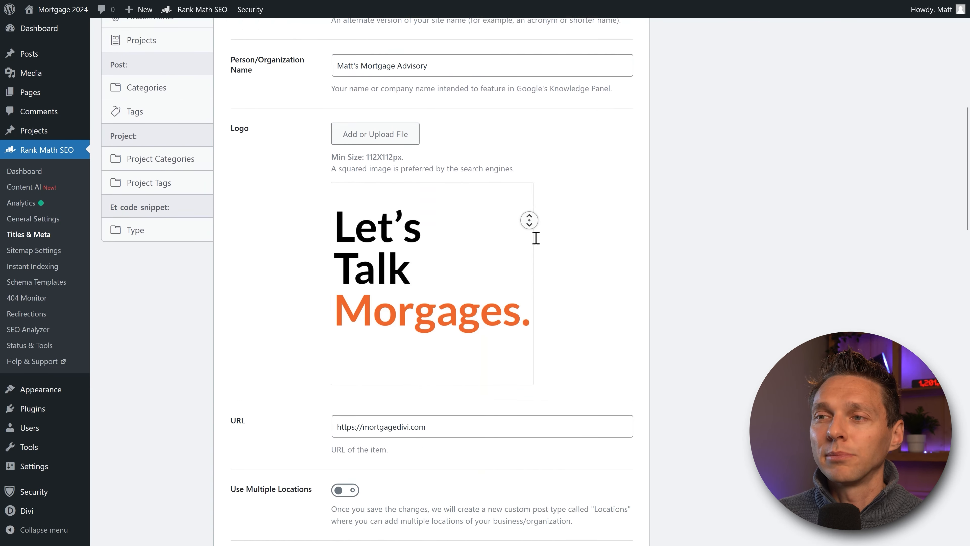
pyautogui.click(350, 209)
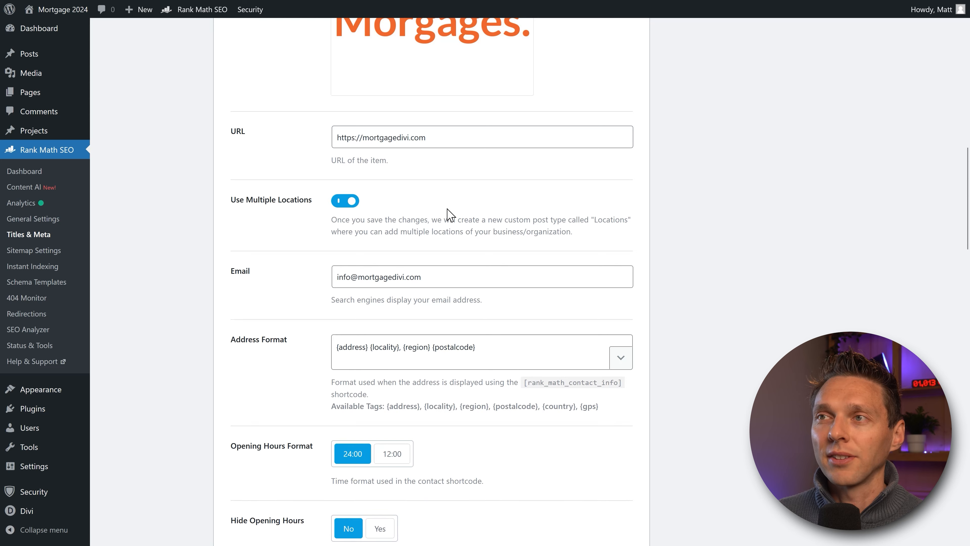
pyautogui.middleClick(472, 211)
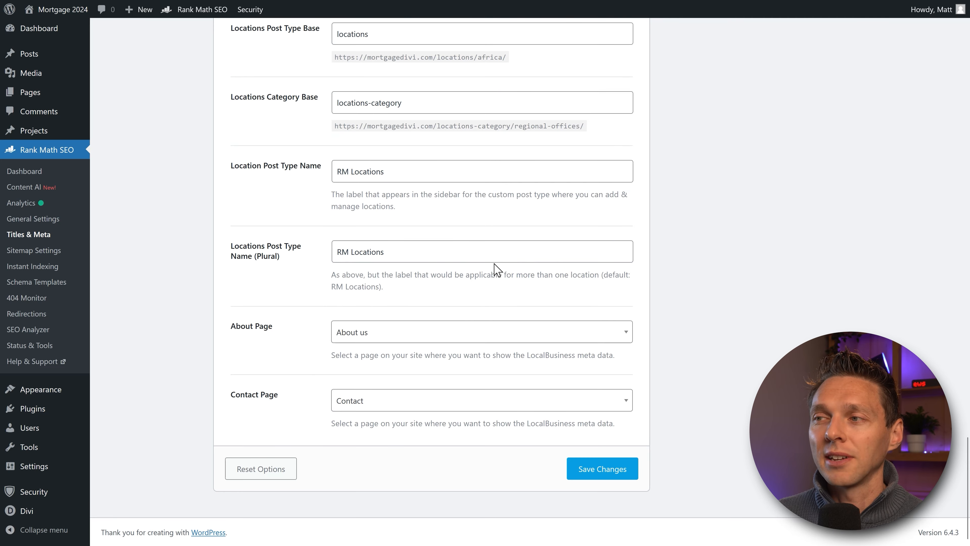
pyautogui.click(604, 470)
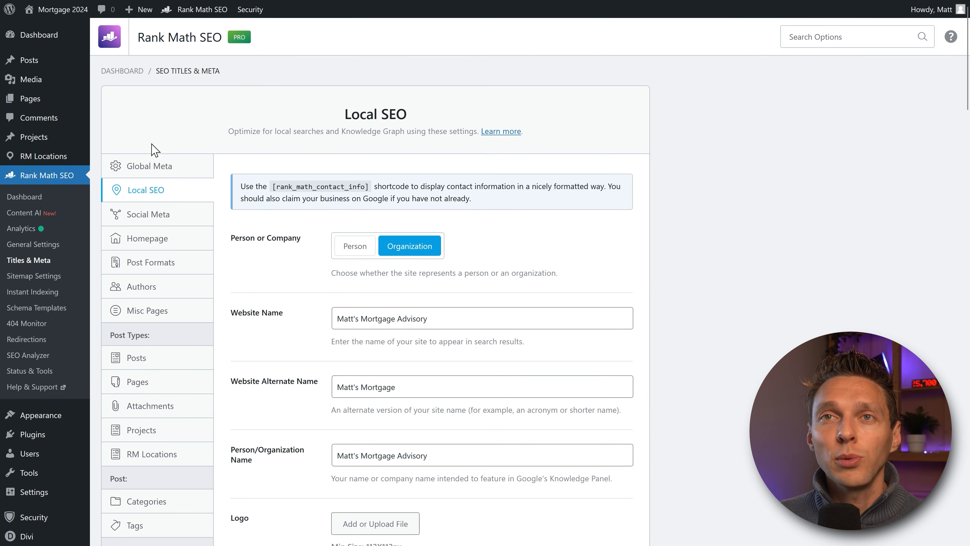
pyautogui.moveTo(40, 151)
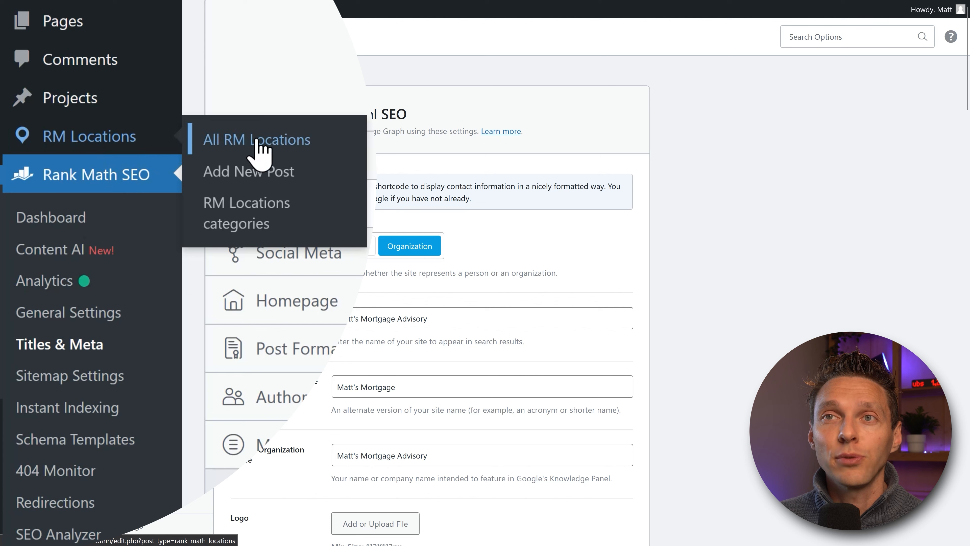
pyautogui.click(271, 143)
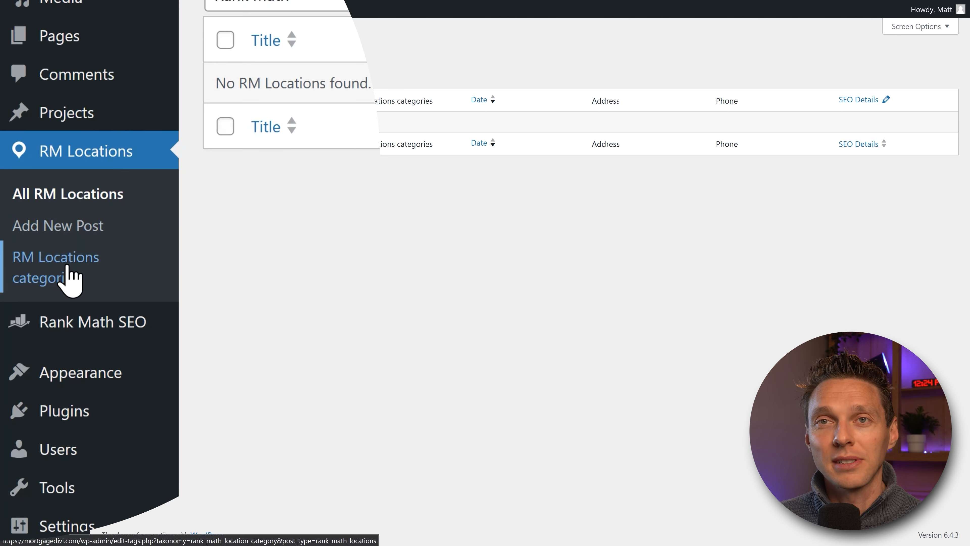
# Step: Add Alabama and New York as RM Locations categories
pyautogui.click(68, 268)
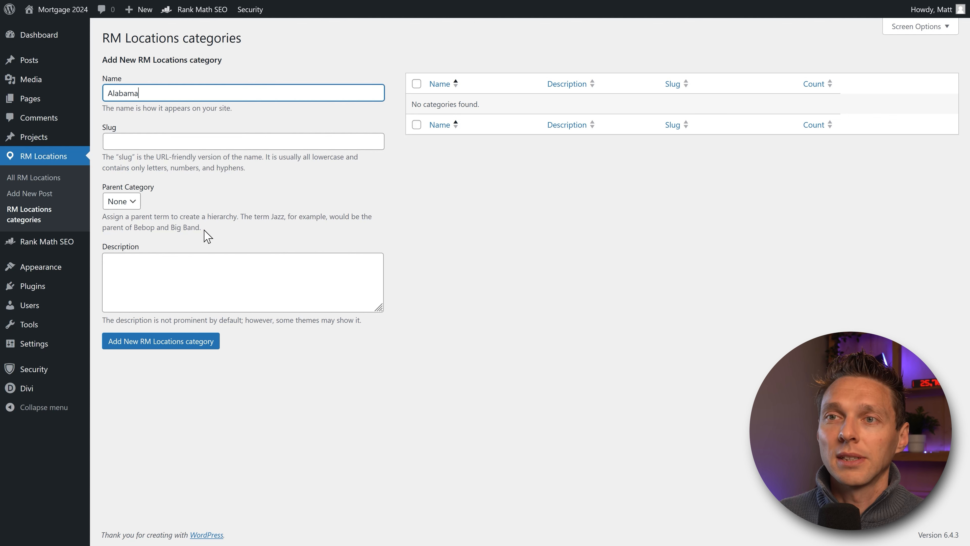
pyautogui.click(176, 344)
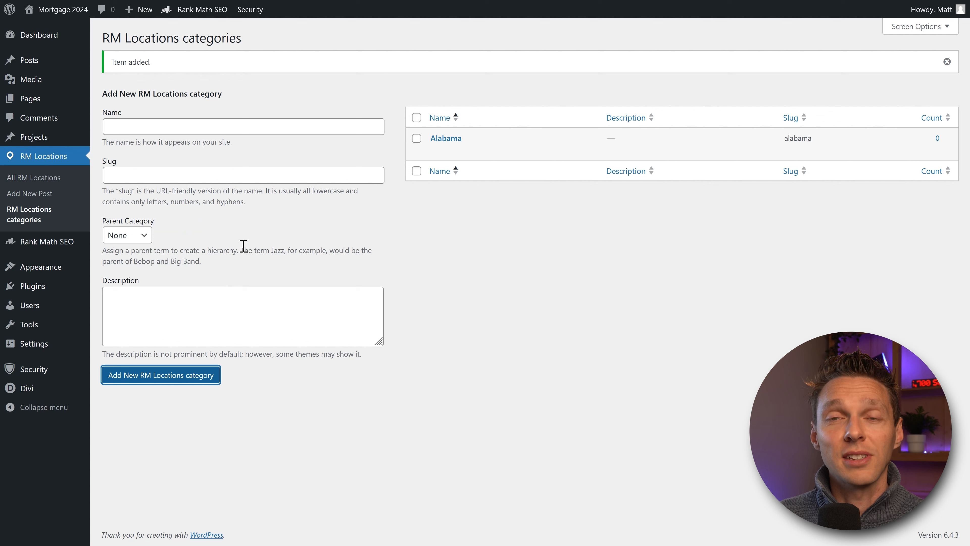
pyautogui.click(173, 127)
pyautogui.write('New')
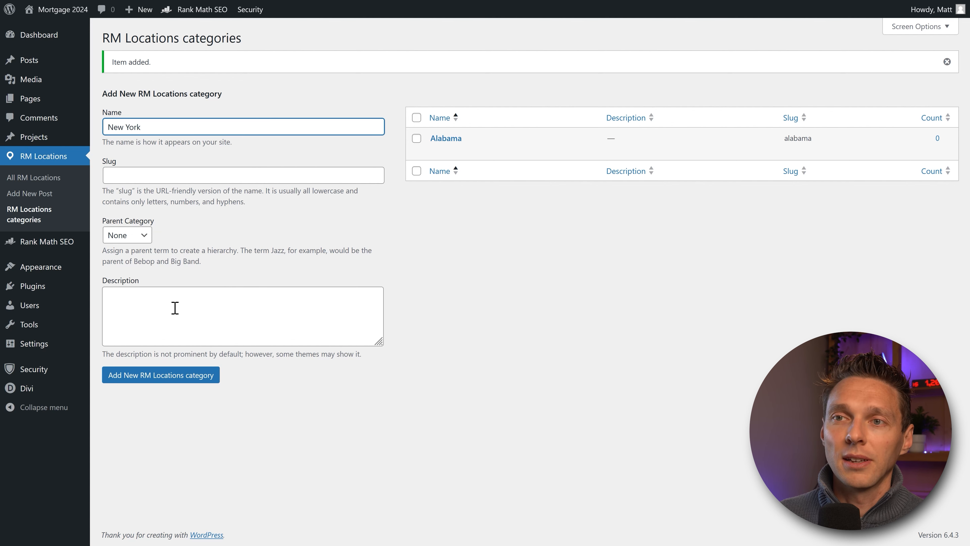
pyautogui.write(' York')
pyautogui.click(184, 378)
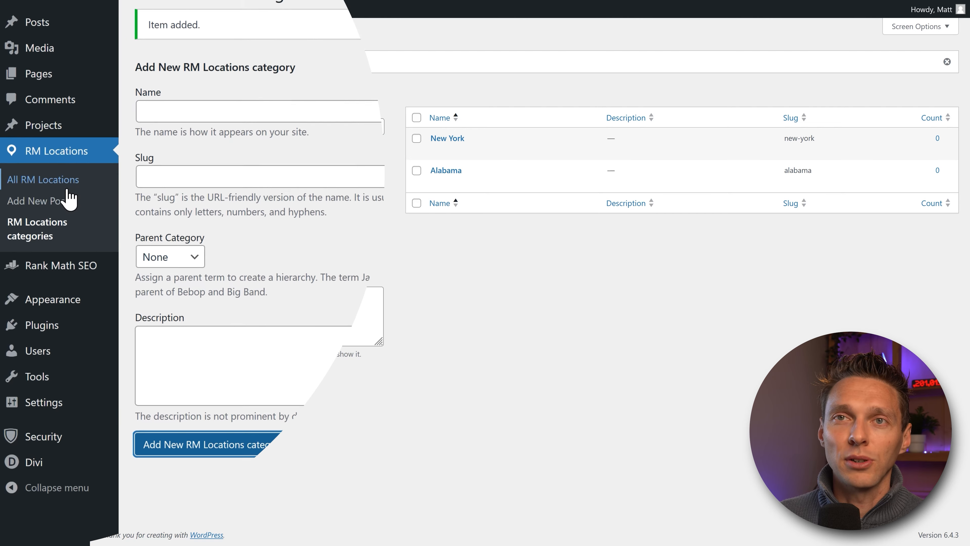
# Step: Start a new RM Location titled with the owner's name plus 'New York Mortgage Advisory'
pyautogui.click(17, 201)
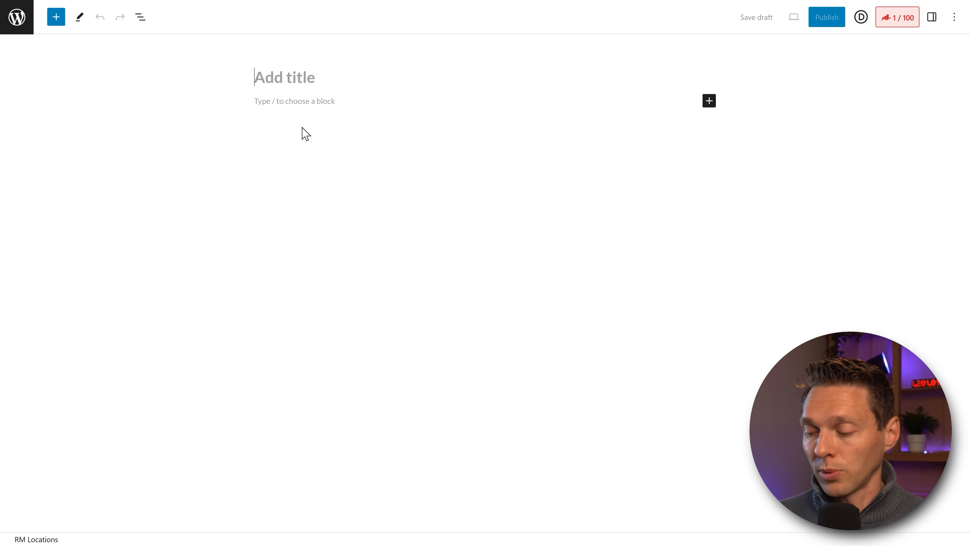
pyautogui.write("John's")
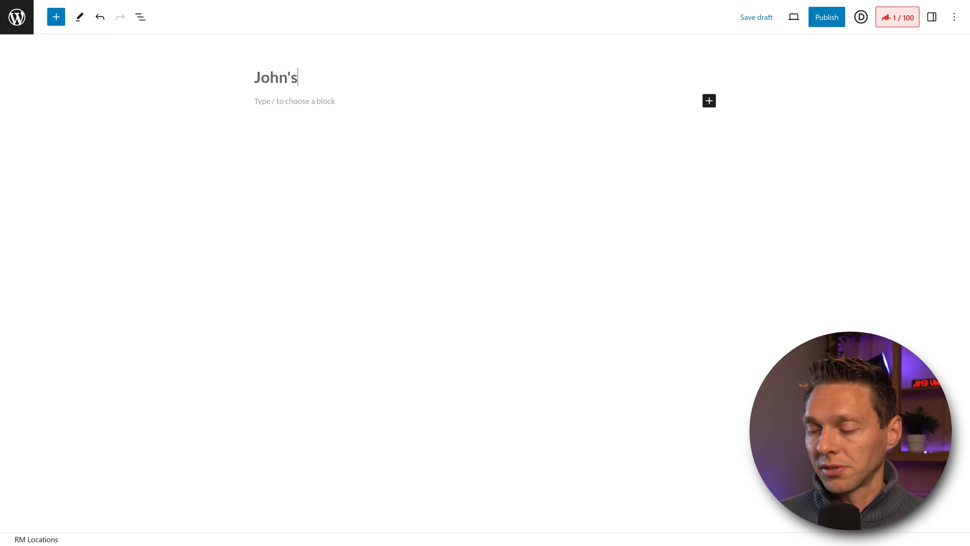
pyautogui.write(' Mortgage Advicory')
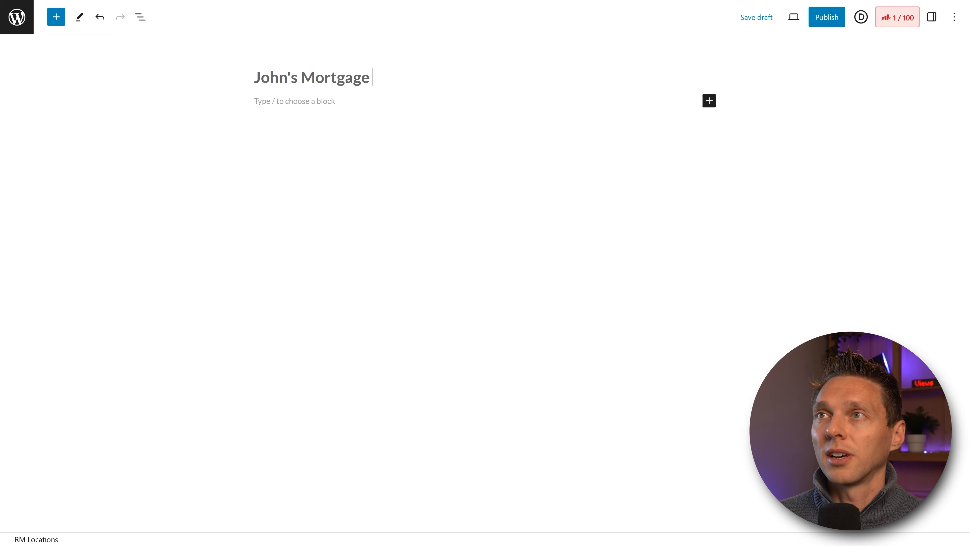
pyautogui.press('BackSpace')
pyautogui.press('BackSpace')
pyautogui.press('BackSpace')
pyautogui.write('sory')
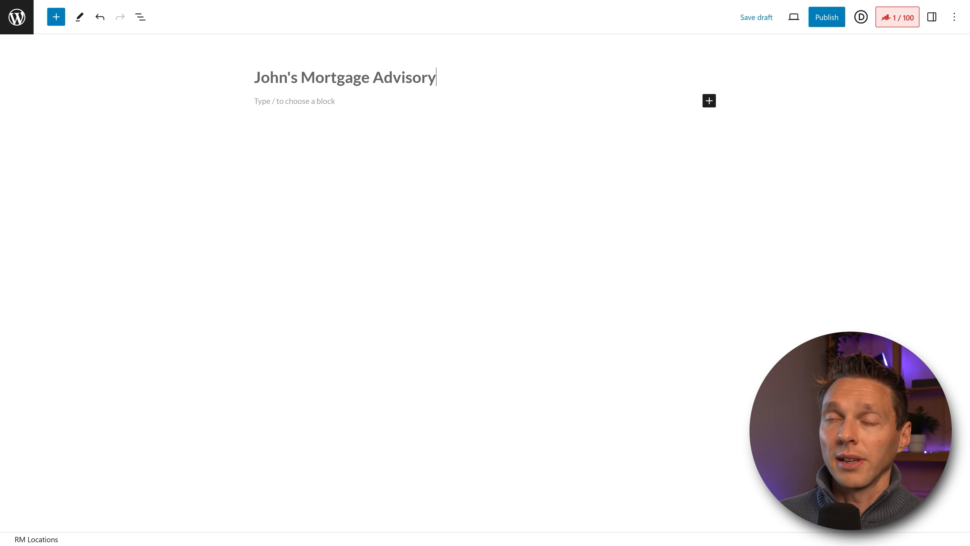
pyautogui.moveTo(304, 77); pyautogui.dragTo(244, 82)
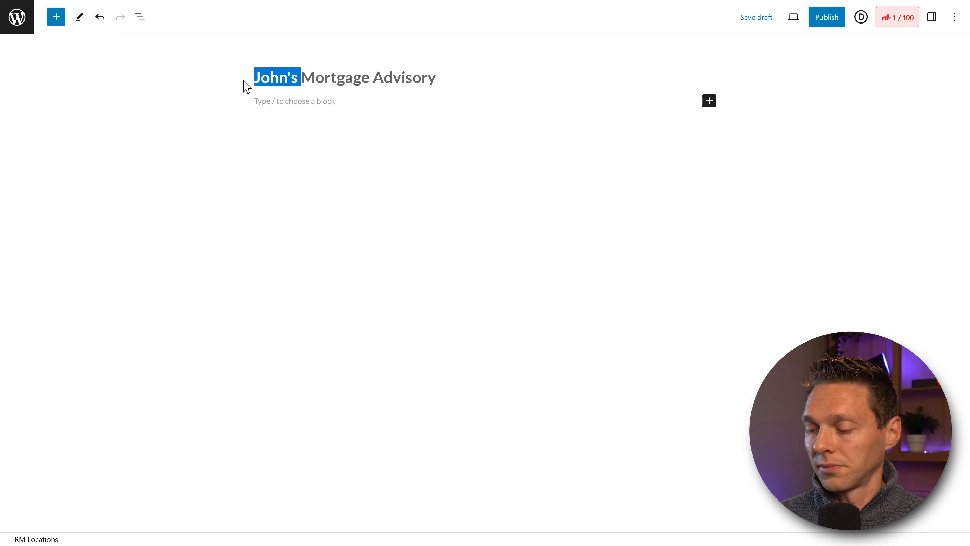
pyautogui.write('Matt;s')
pyautogui.press('BackSpace')
pyautogui.press('BackSpace')
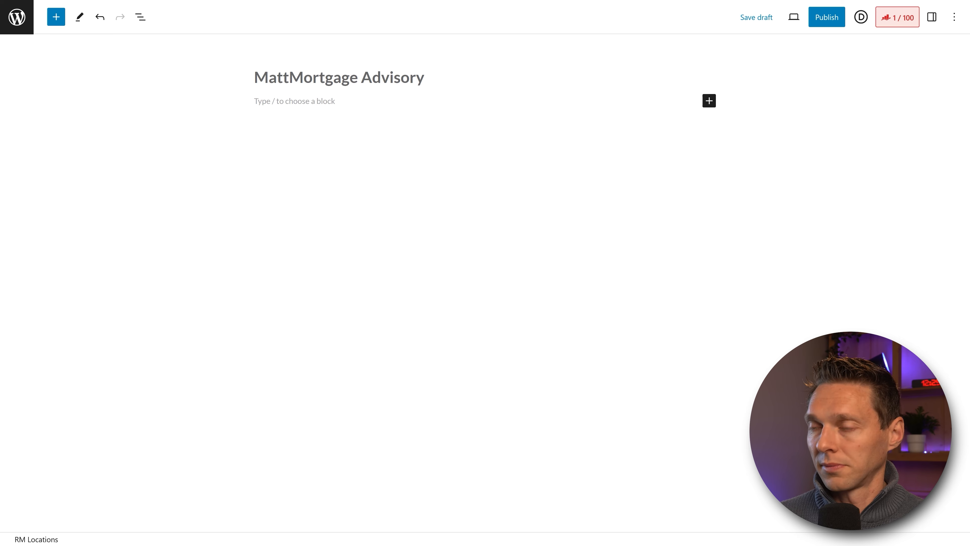
pyautogui.write("'s ")
pyautogui.write(' New York')
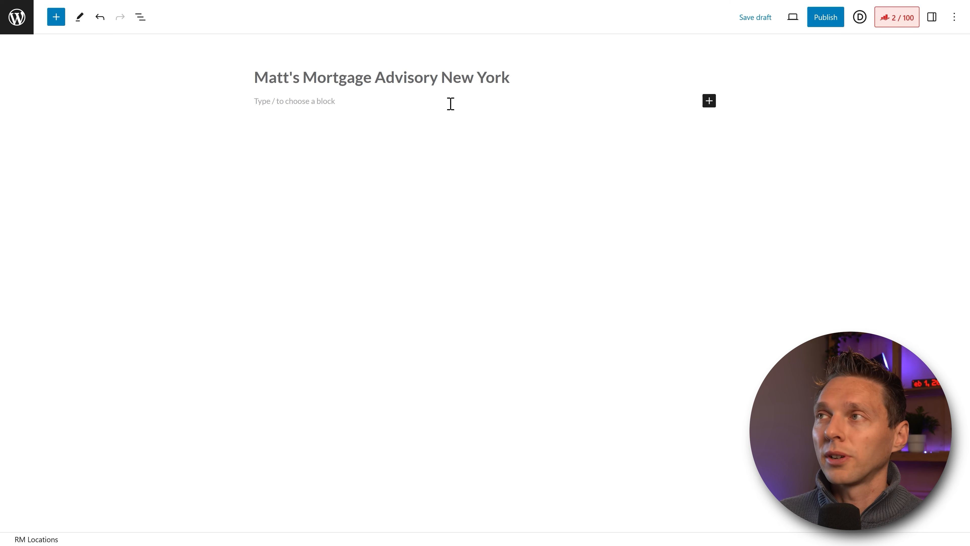
# Step: Insert the Local Business by Rank Math block into the location post
pyautogui.click(712, 105)
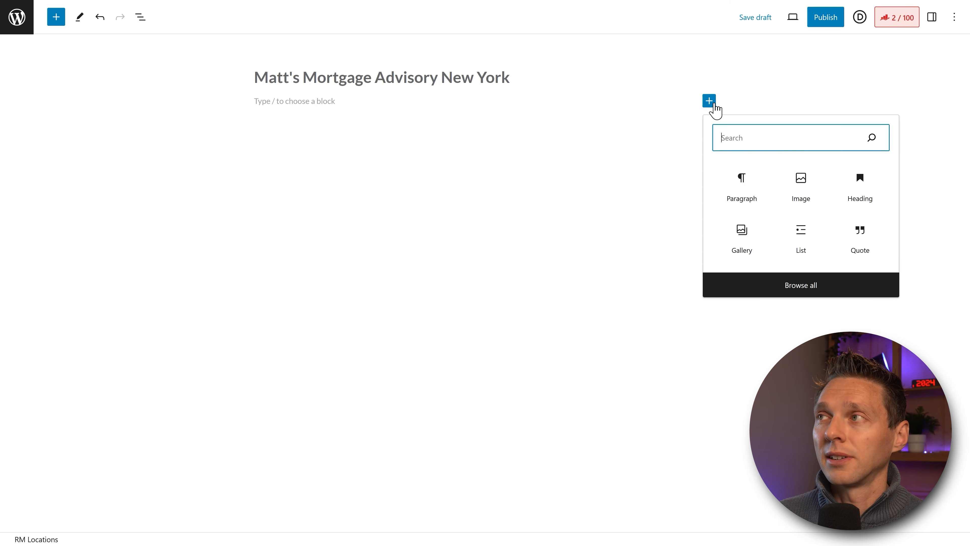
pyautogui.write('local')
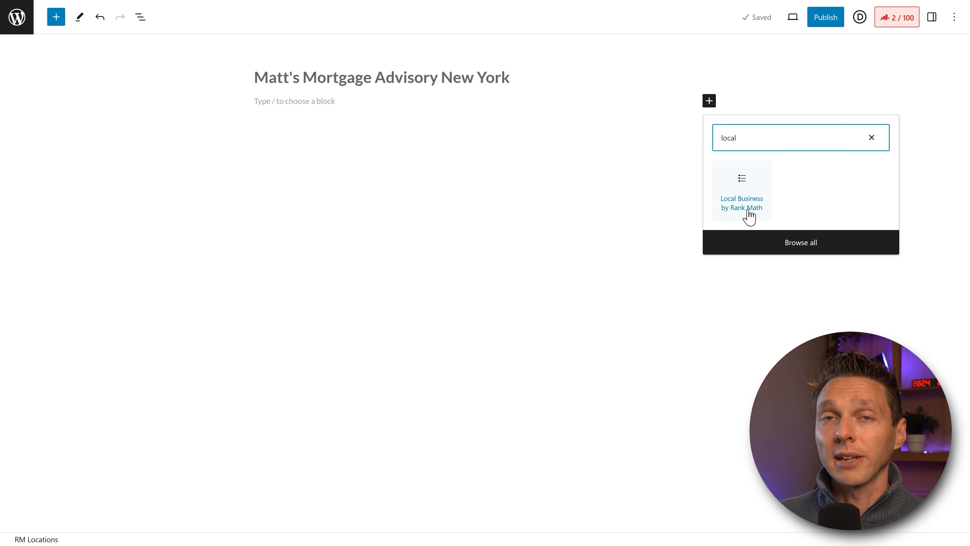
pyautogui.click(750, 209)
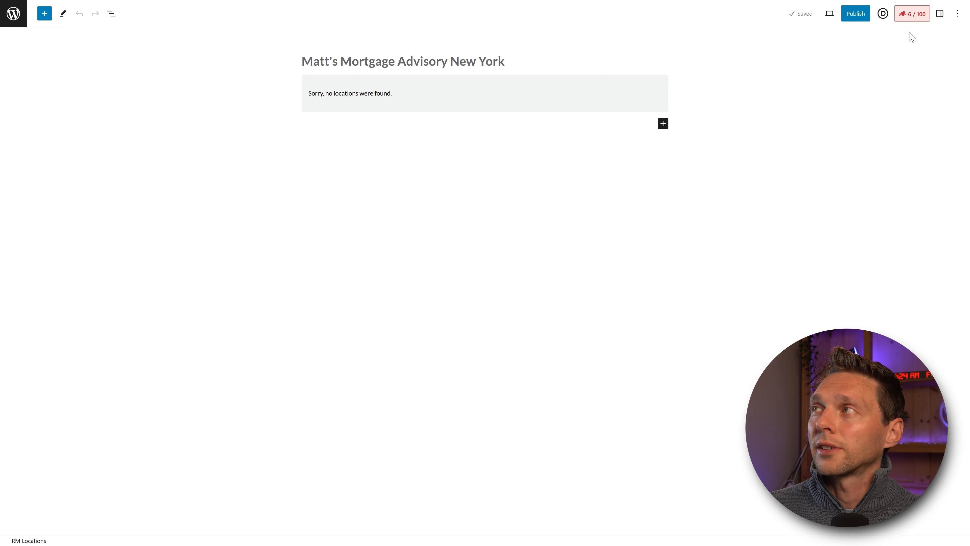
# Step: Set the location's Rank Math focus keyword to 'new york', scoring 45/100, and view Schema settings
pyautogui.click(912, 16)
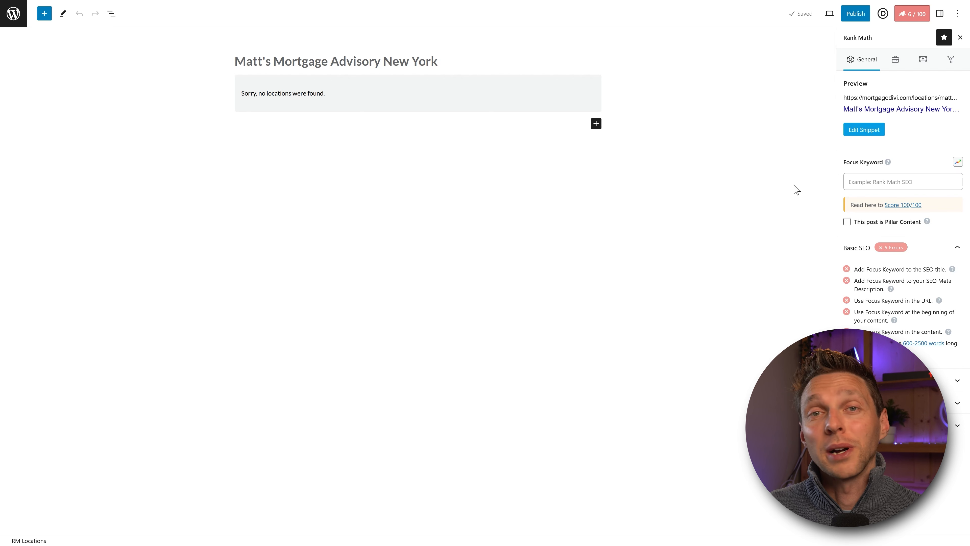
pyautogui.click(892, 181)
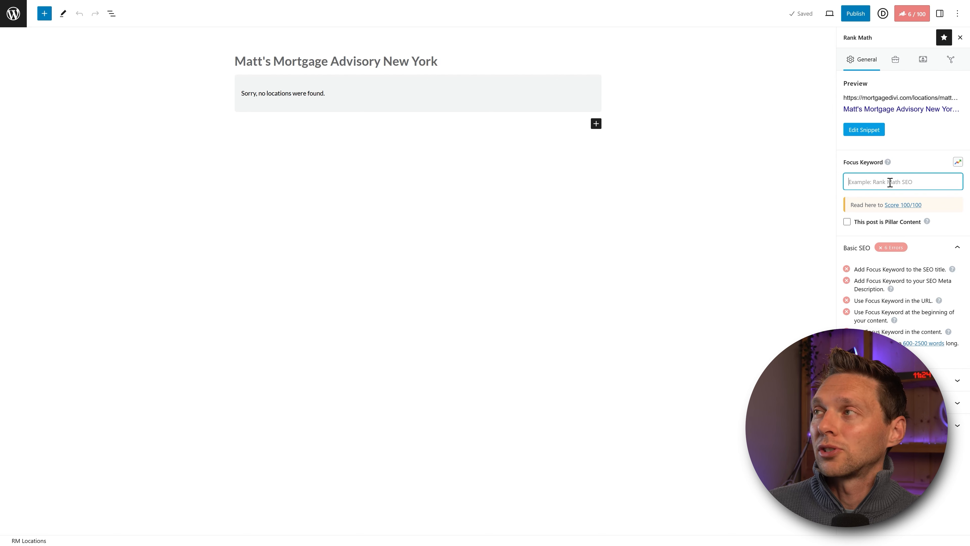
pyautogui.write('new')
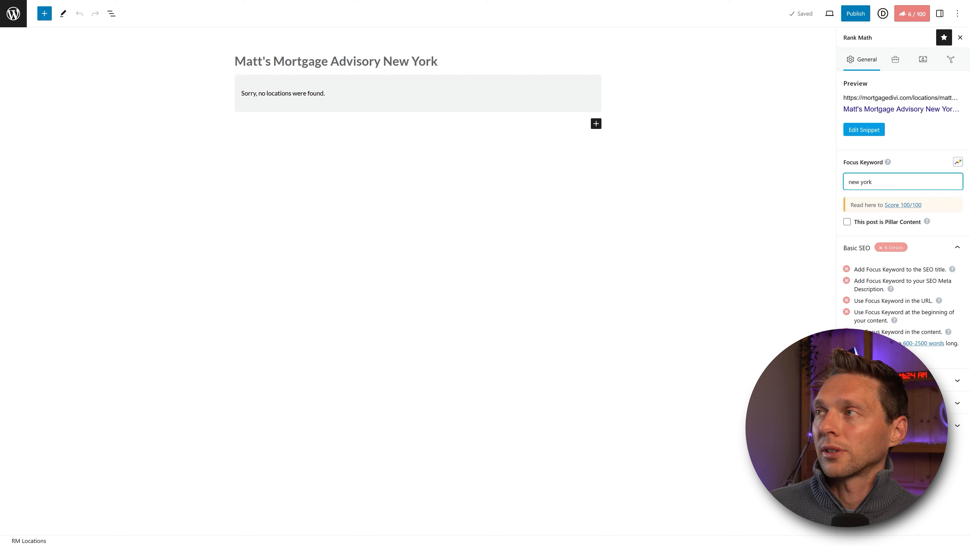
pyautogui.write(' york')
pyautogui.press('Return')
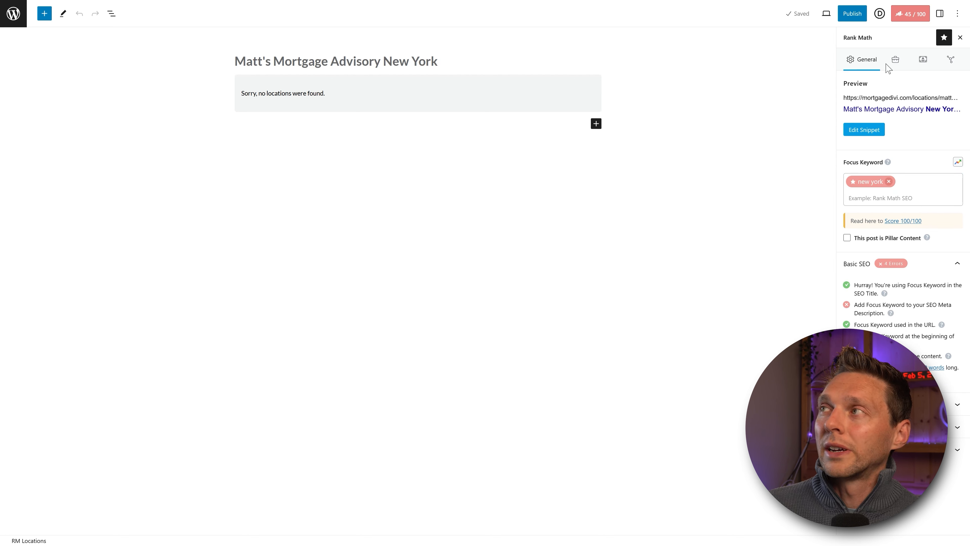
pyautogui.click(925, 66)
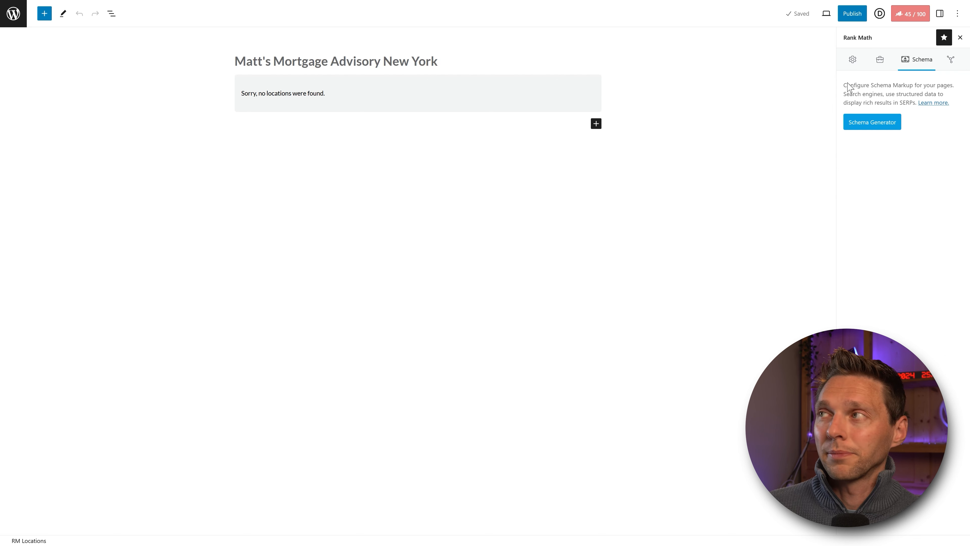
# Step: Apply the Local Business schema template and copy its location shortcode
pyautogui.click(867, 130)
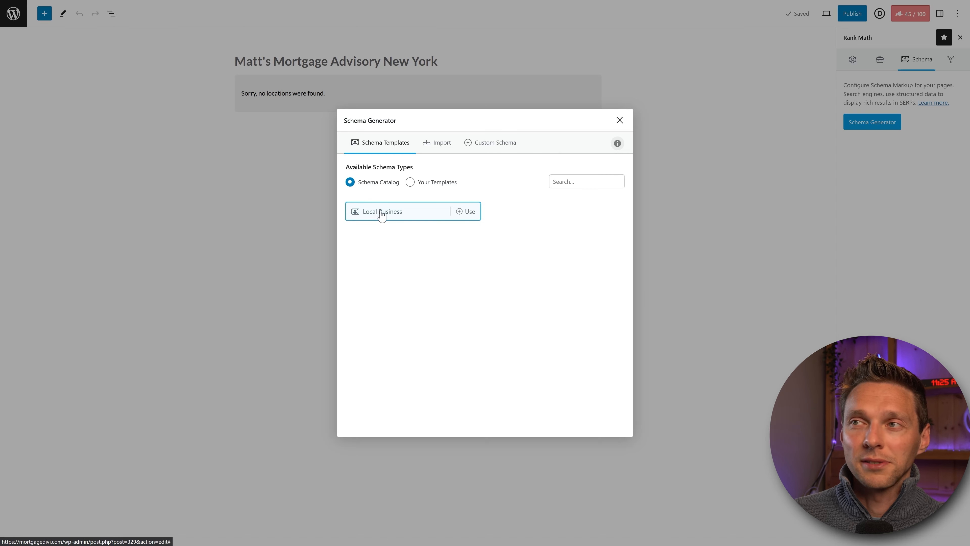
pyautogui.click(376, 213)
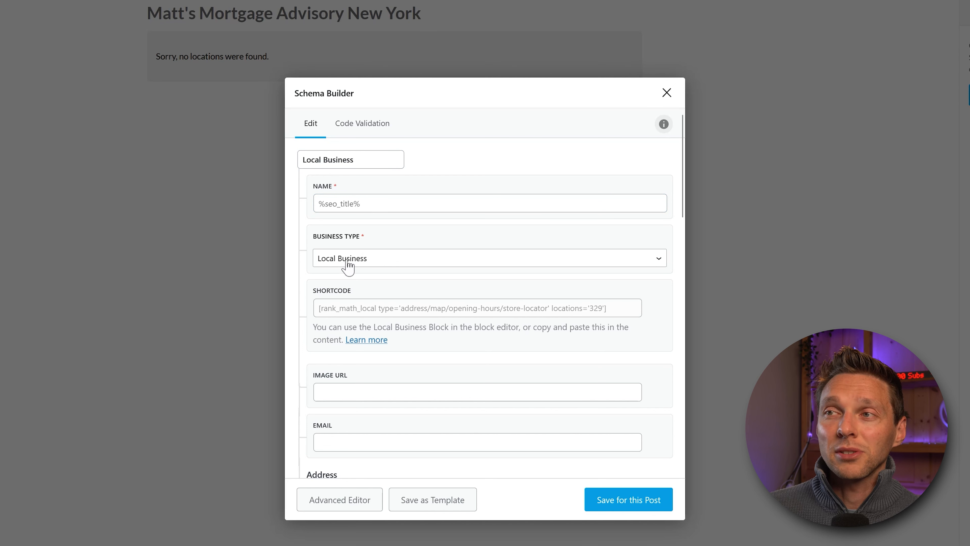
pyautogui.click(376, 308)
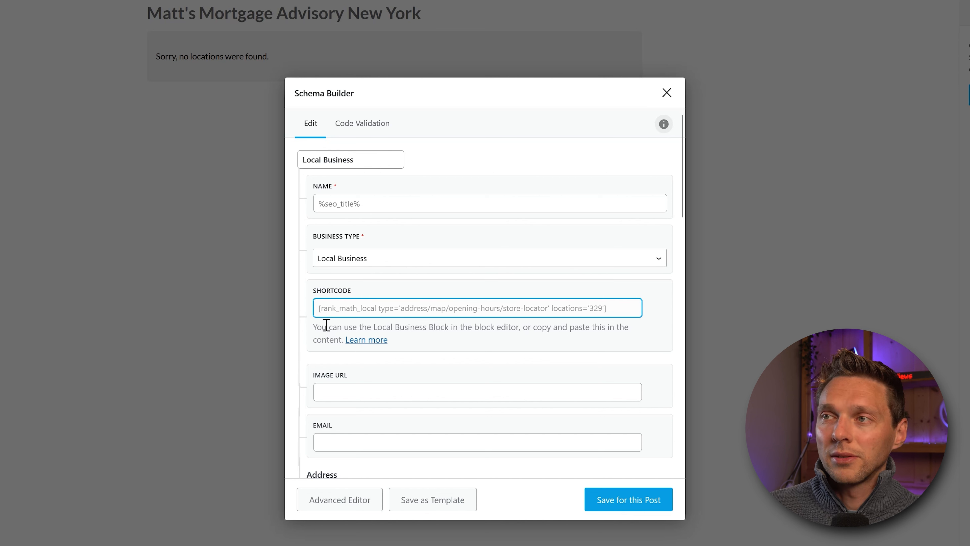
pyautogui.click(365, 330)
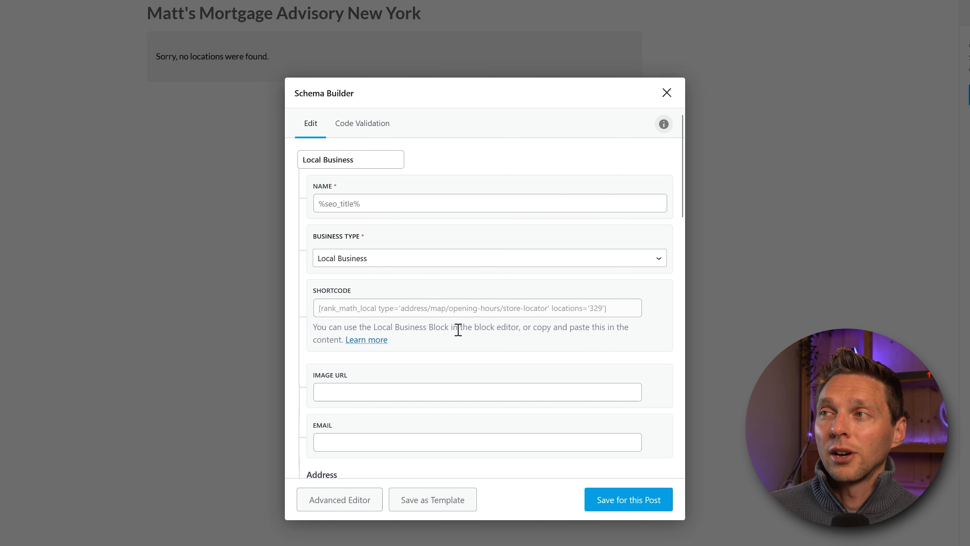
pyautogui.moveTo(610, 307); pyautogui.dragTo(317, 308)
pyautogui.rightClick(377, 309)
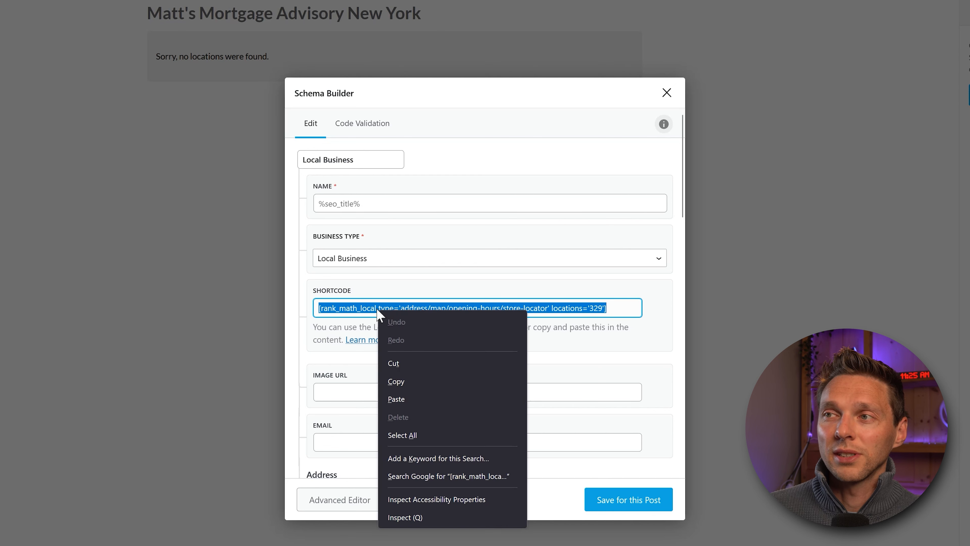
pyautogui.click(408, 382)
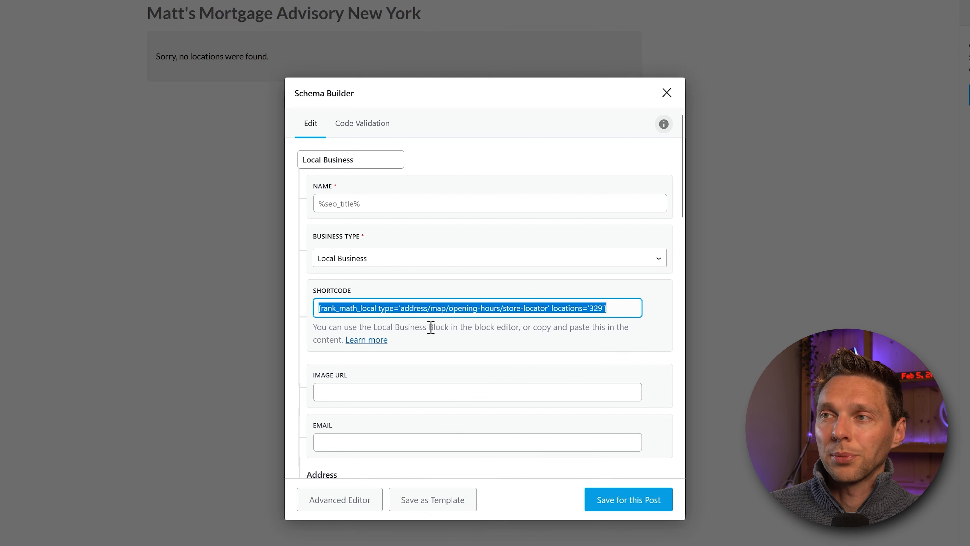
# Step: Paste the business contact e-mail into the schema's Email field
pyautogui.middleClick(454, 234)
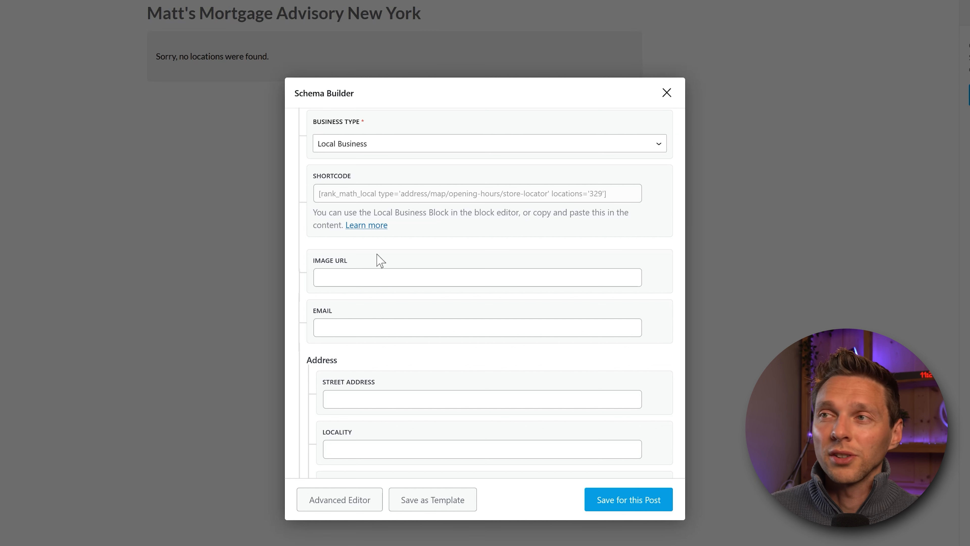
pyautogui.click(333, 275)
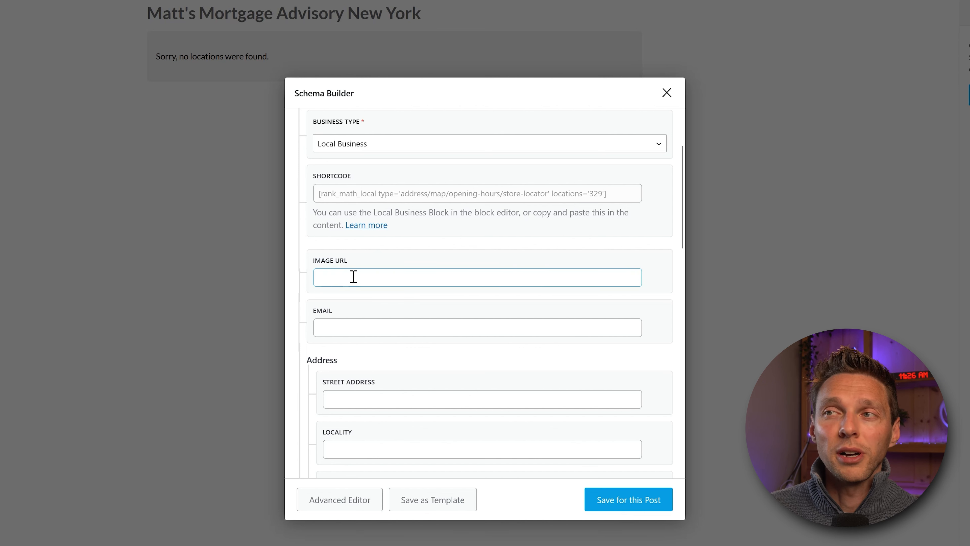
pyautogui.click(346, 324)
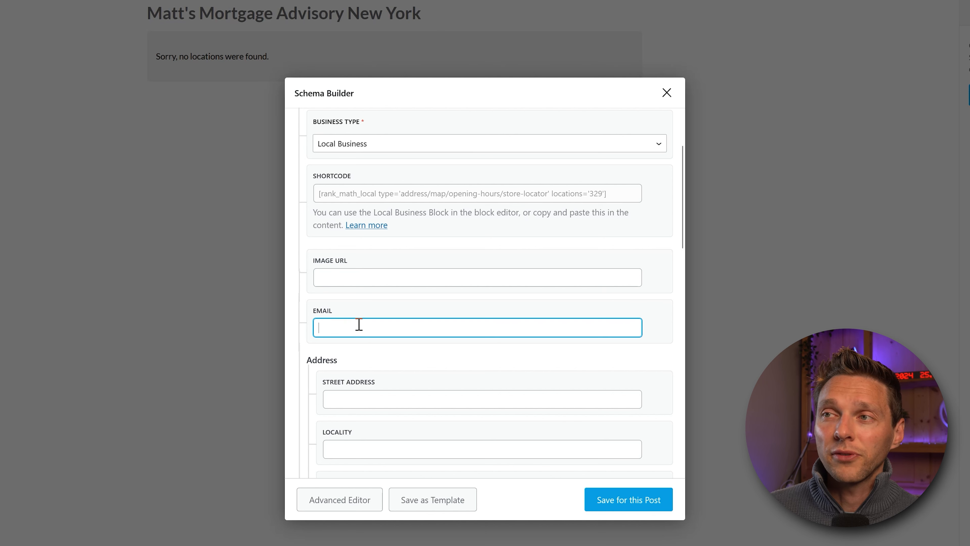
pyautogui.hotkey('ctrl', 'v')
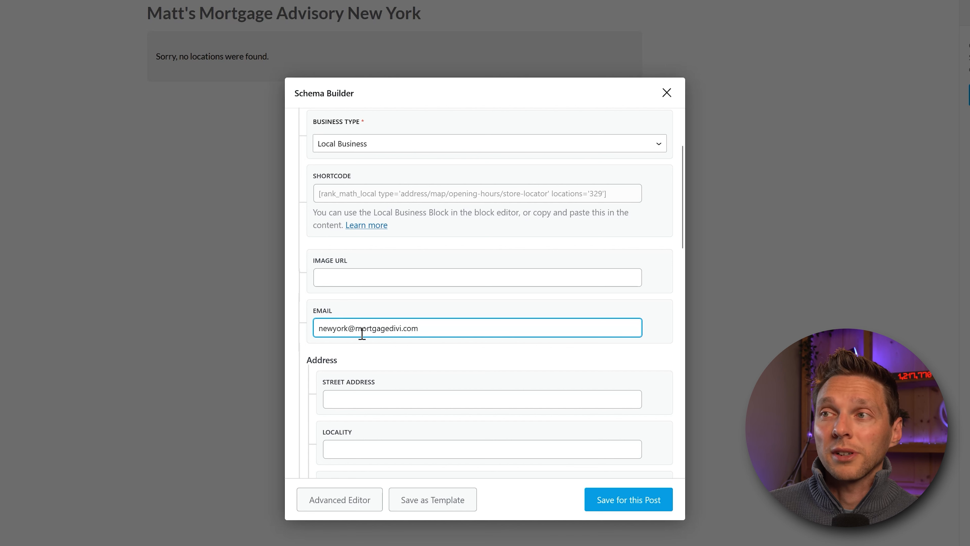
pyautogui.middleClick(382, 347)
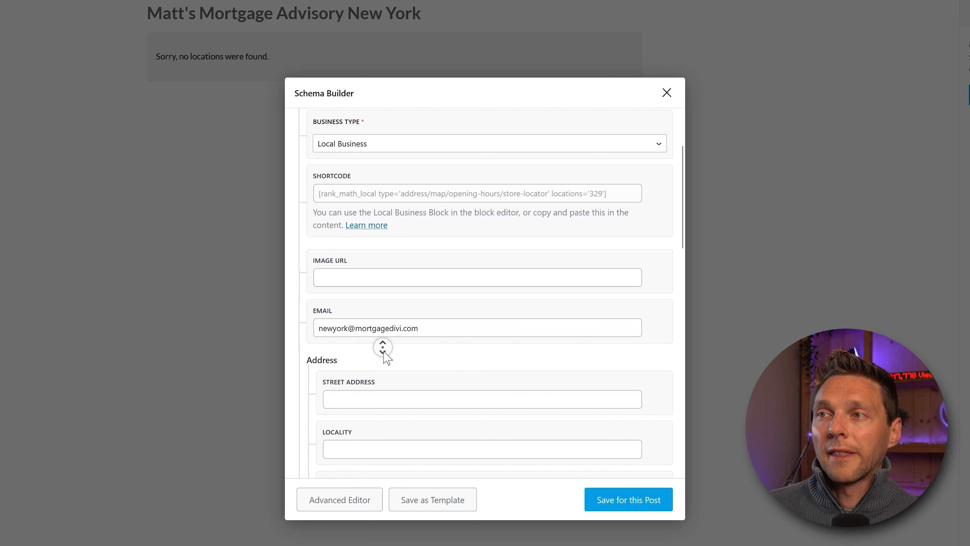
pyautogui.scroll(-4, 380, 268)
# Step: Fill in the schema's postal code, secondary phone and fax, and check the $$$ price range
pyautogui.middleClick(440, 298)
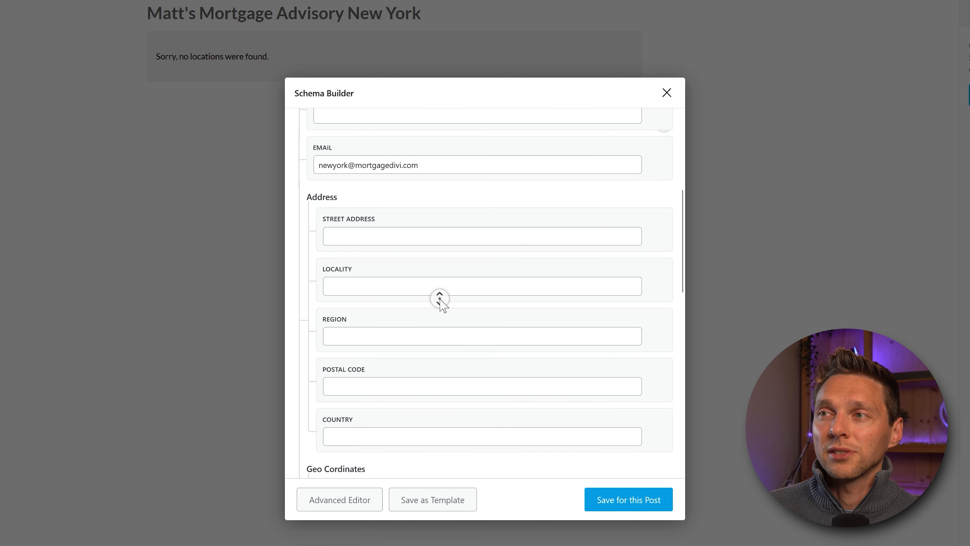
pyautogui.scroll(-2, 439, 298)
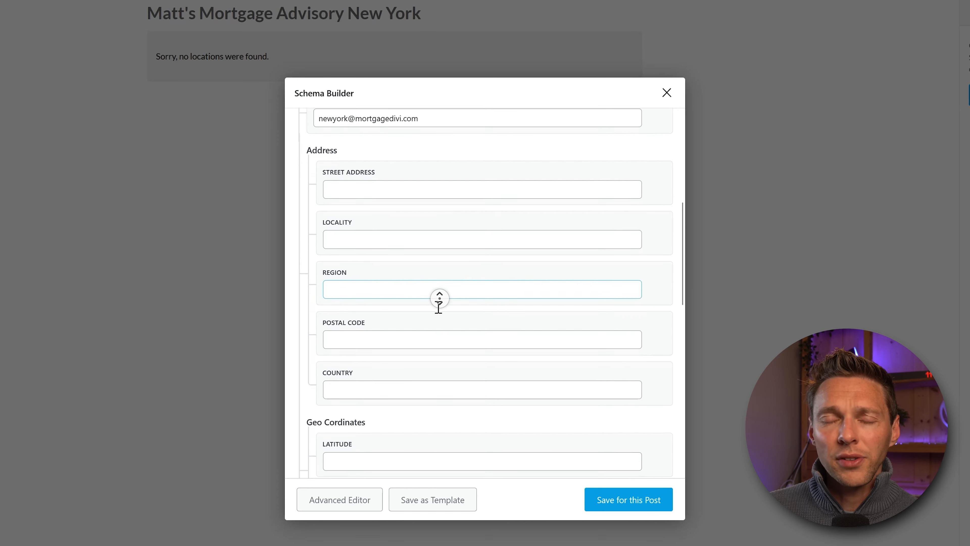
pyautogui.click(439, 298)
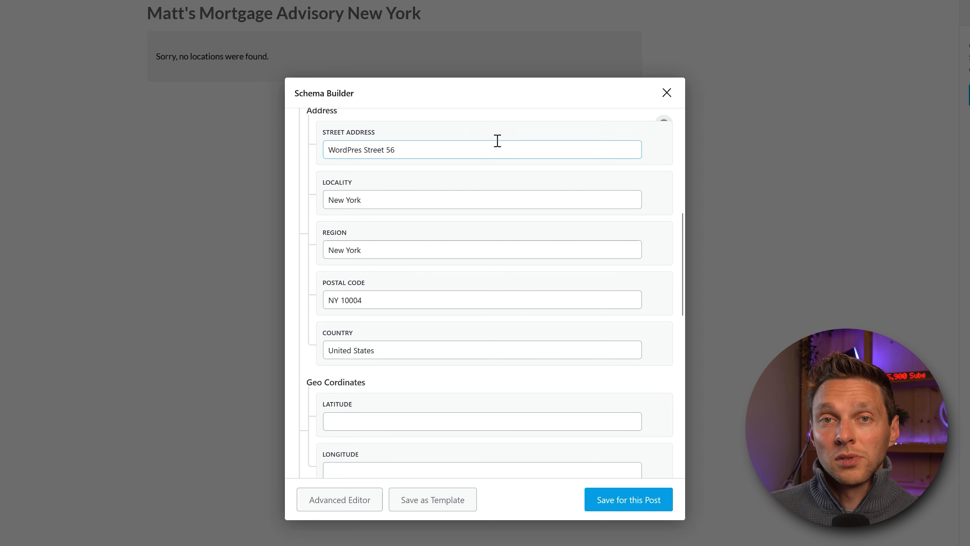
pyautogui.middleClick(424, 285)
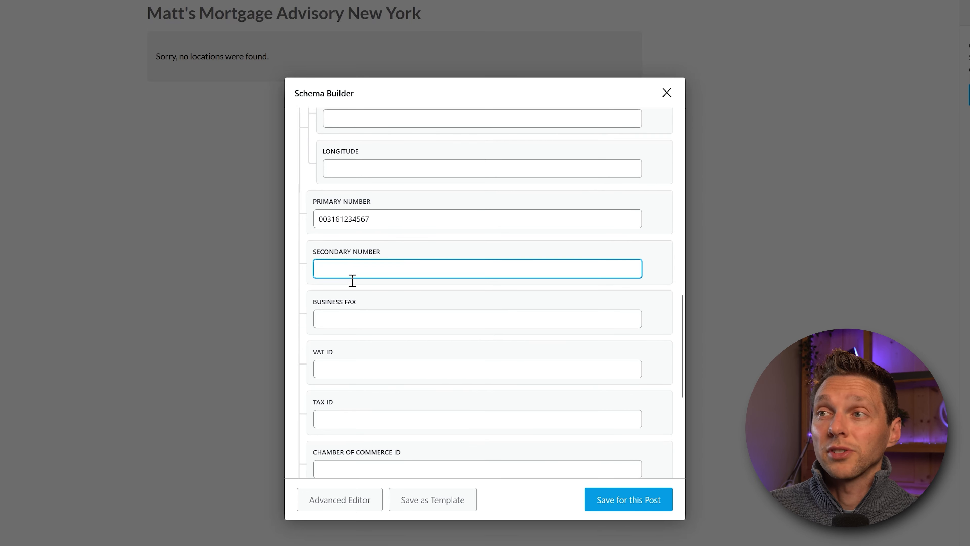
pyautogui.hotkey('ctrl', 'v')
pyautogui.click(397, 305)
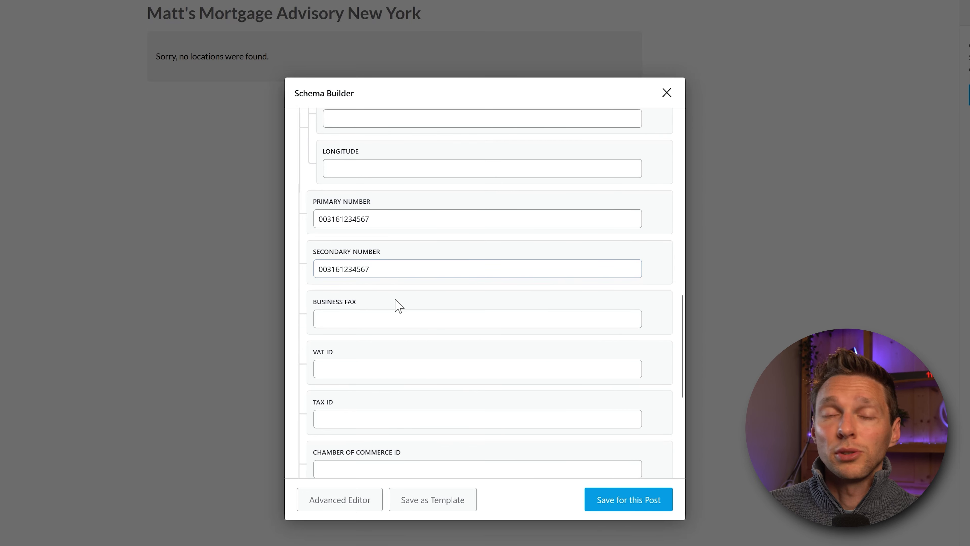
pyautogui.click(391, 311)
pyautogui.middleClick(391, 304)
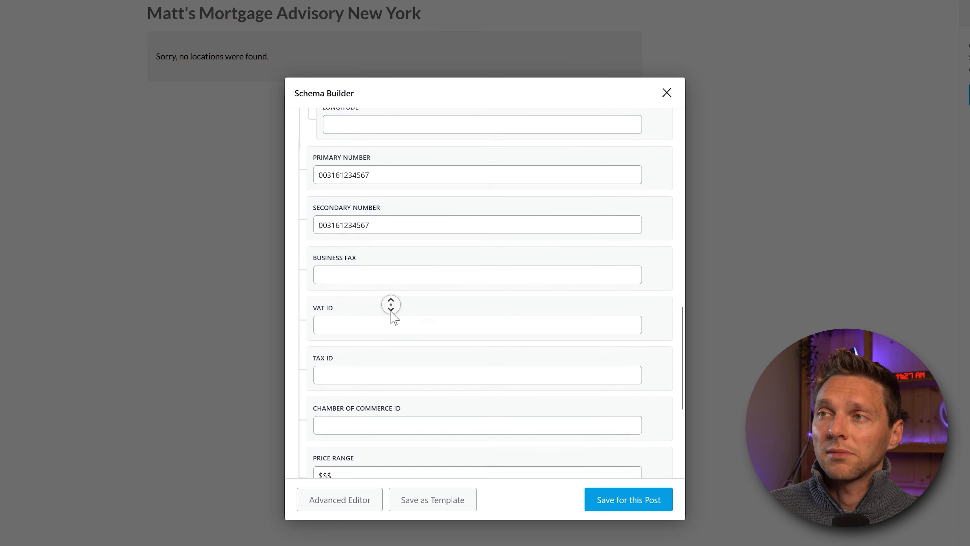
pyautogui.middleClick(391, 310)
pyautogui.middleClick(416, 299)
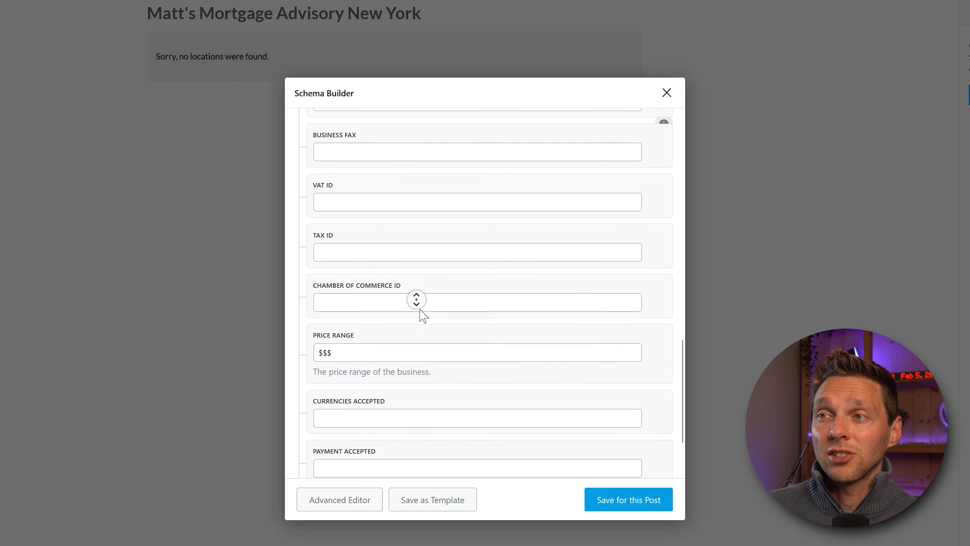
pyautogui.click(420, 314)
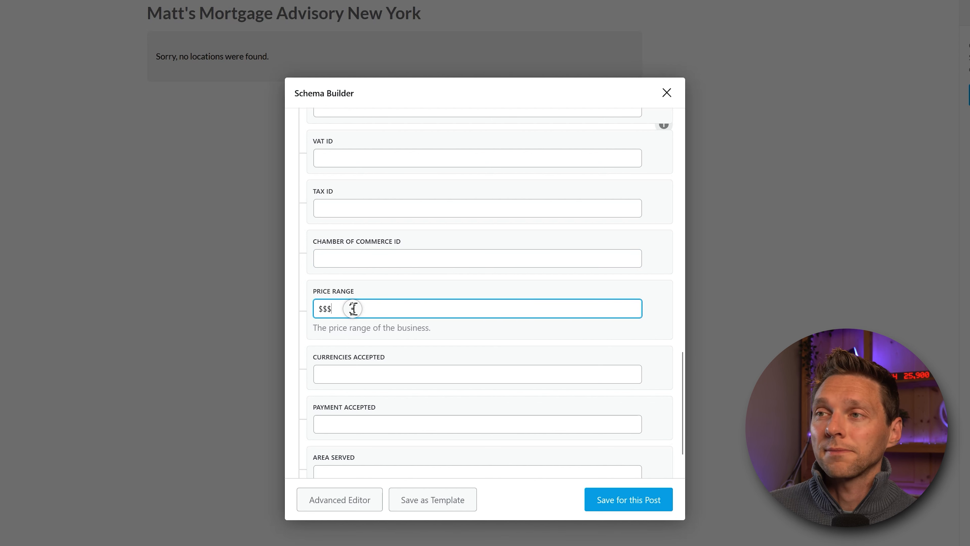
pyautogui.scroll(-3, 345, 301)
# Step: Set currency USD, payments Visa, Mastercard, PayPal, Bitcoin, and area served New York
pyautogui.click(361, 272)
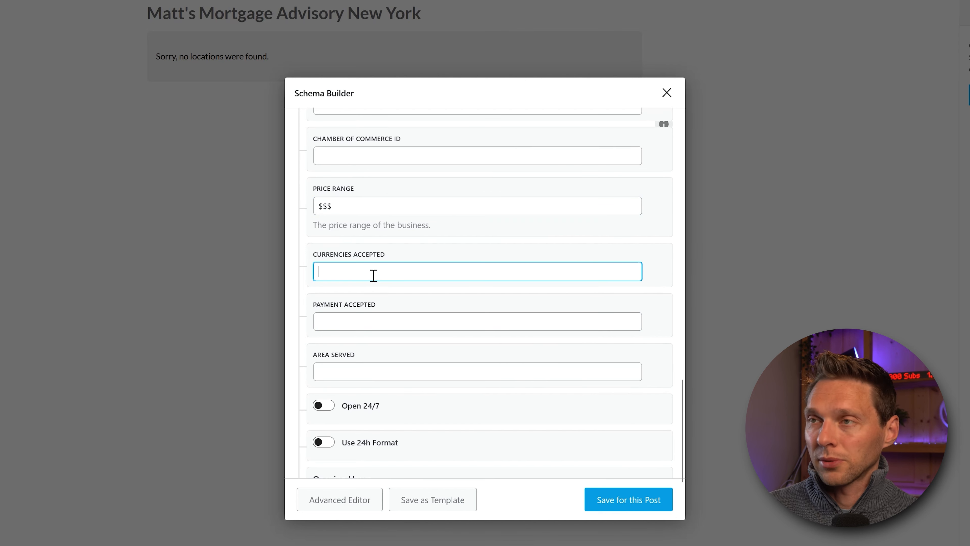
pyautogui.write('USD')
pyautogui.click(392, 319)
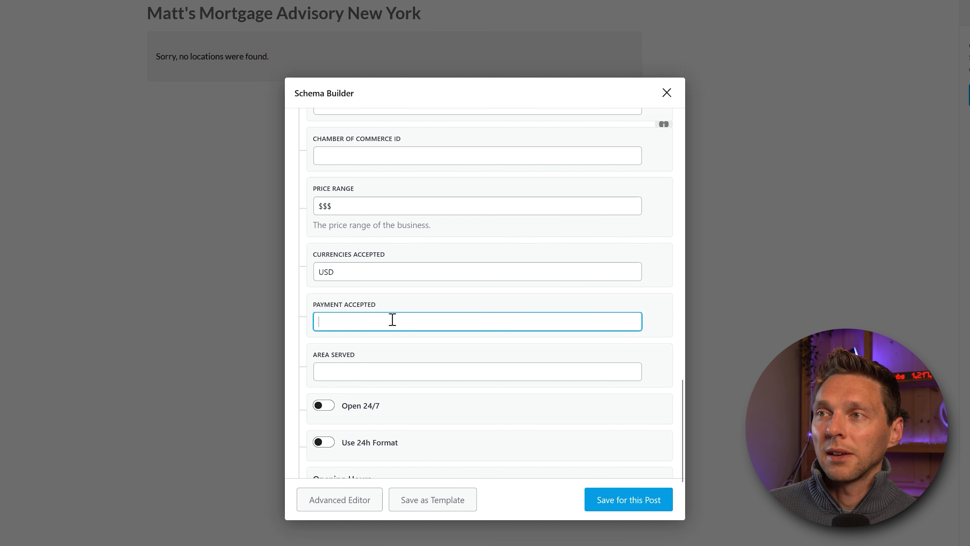
pyautogui.write('Visa, Cre')
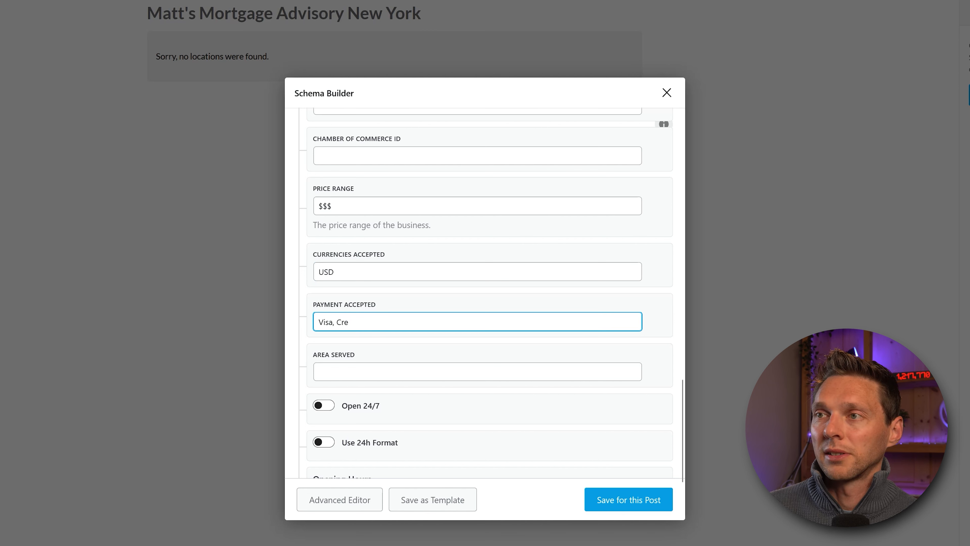
pyautogui.press('BackSpace')
pyautogui.press('BackSpace')
pyautogui.press('BackSpace')
pyautogui.write('Mastercard, PayPal, Bitcoin')
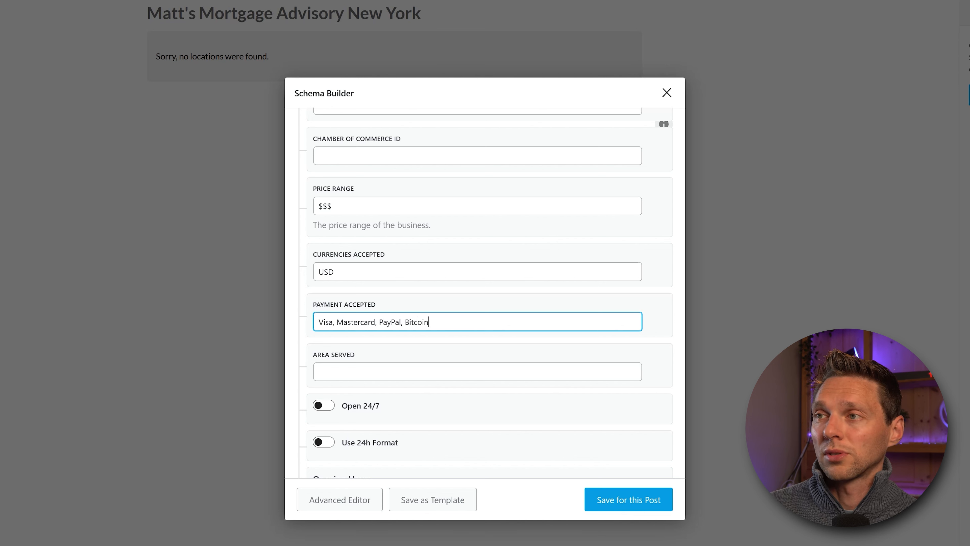
pyautogui.click(403, 372)
pyautogui.write('New')
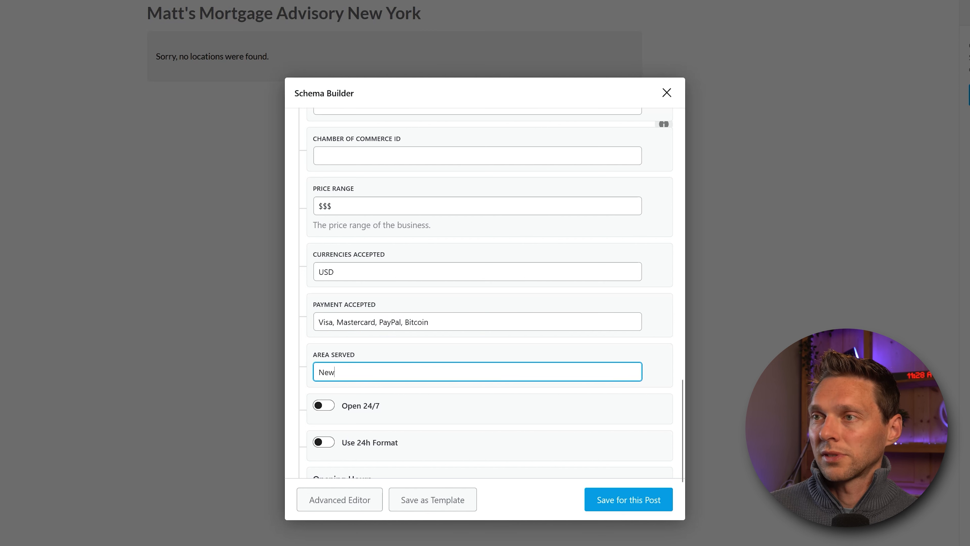
pyautogui.write(' York')
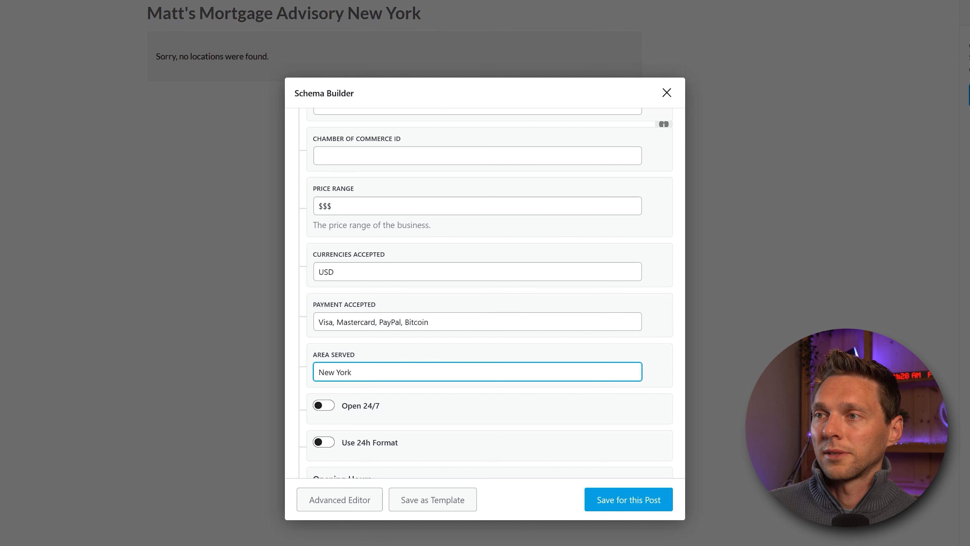
pyautogui.scroll(-3, 445, 365)
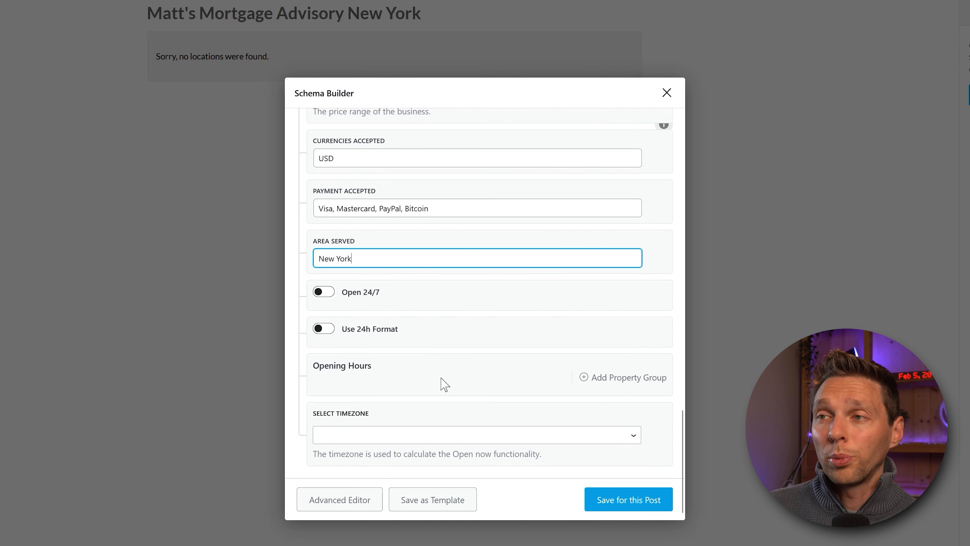
# Step: Switch the schema to 24h format and add an opening-hours property group
pyautogui.click(327, 330)
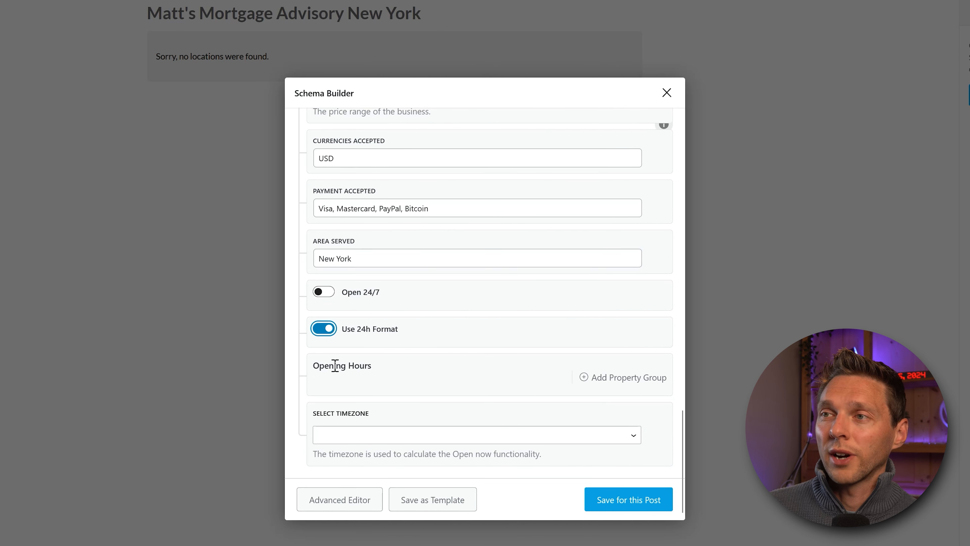
pyautogui.click(606, 383)
pyautogui.scroll(-4, 494, 372)
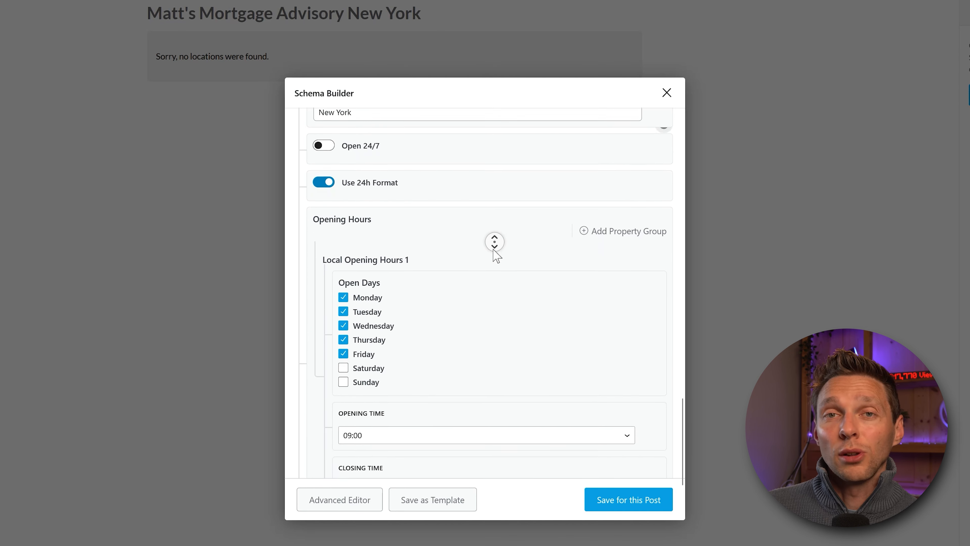
pyautogui.scroll(-3, 495, 255)
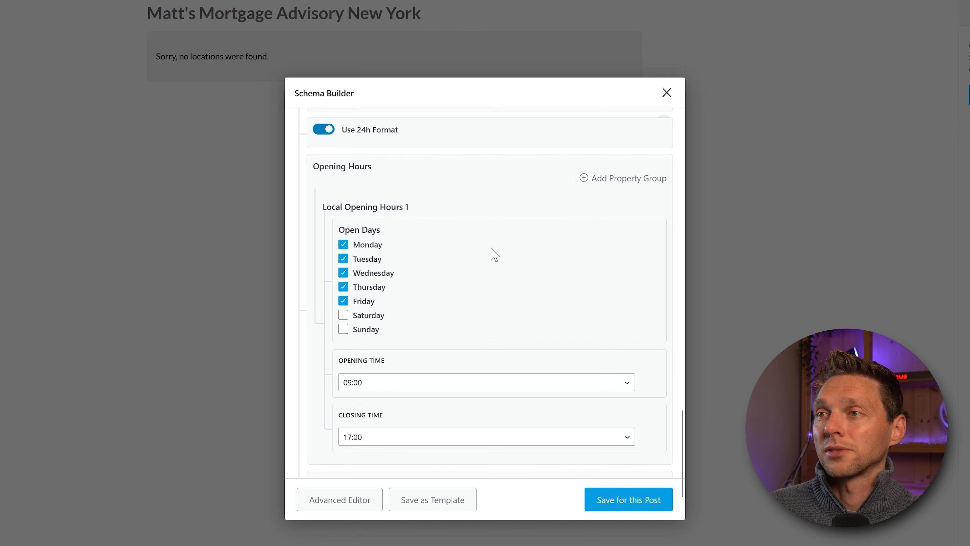
# Step: Set opening hours to Monday–Friday 09:00–17:00 with the US/Pacific timezone
pyautogui.click(368, 275)
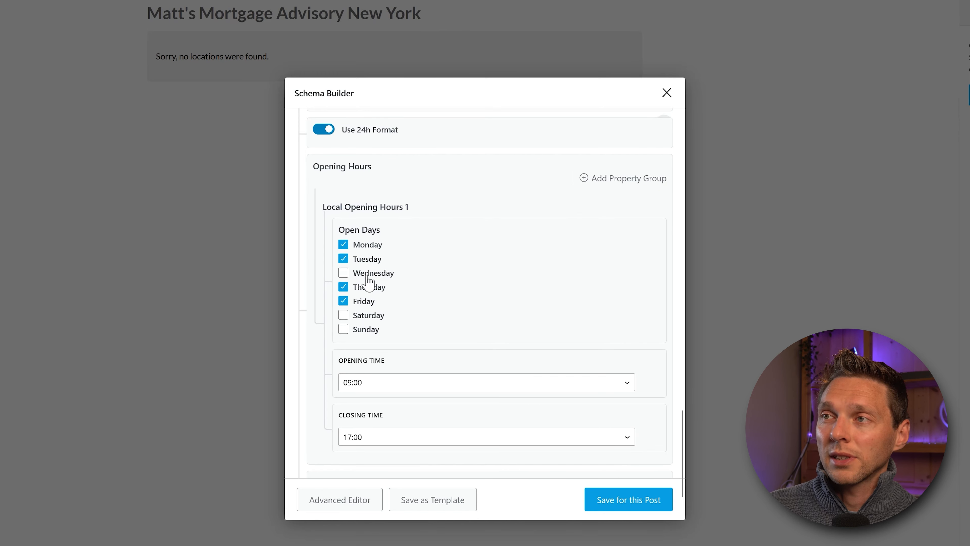
pyautogui.scroll(-2, 382, 294)
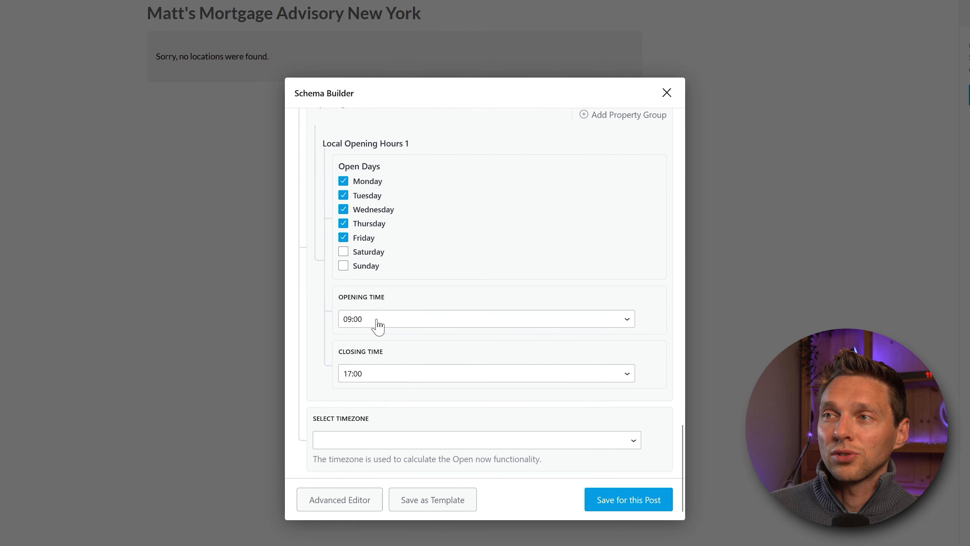
pyautogui.click(382, 384)
pyautogui.click(408, 384)
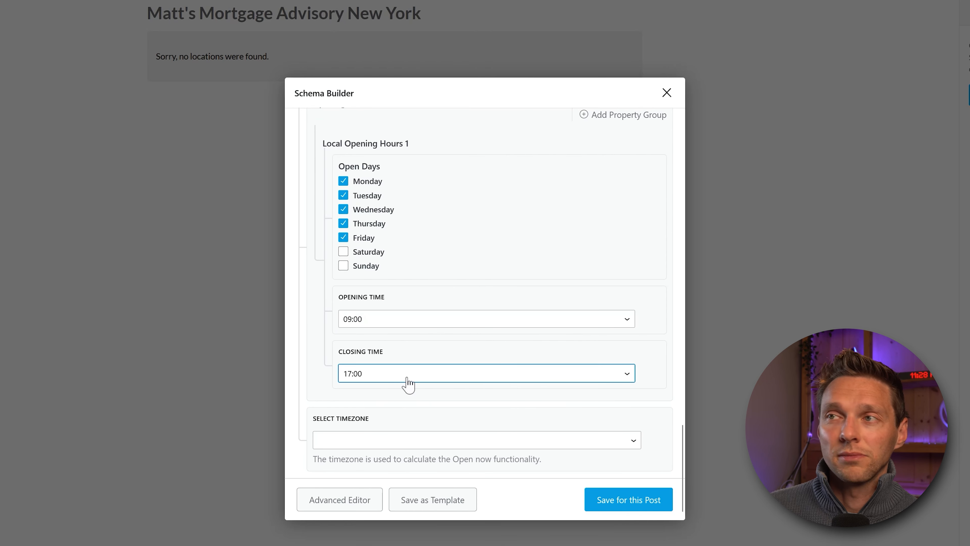
pyautogui.middleClick(479, 297)
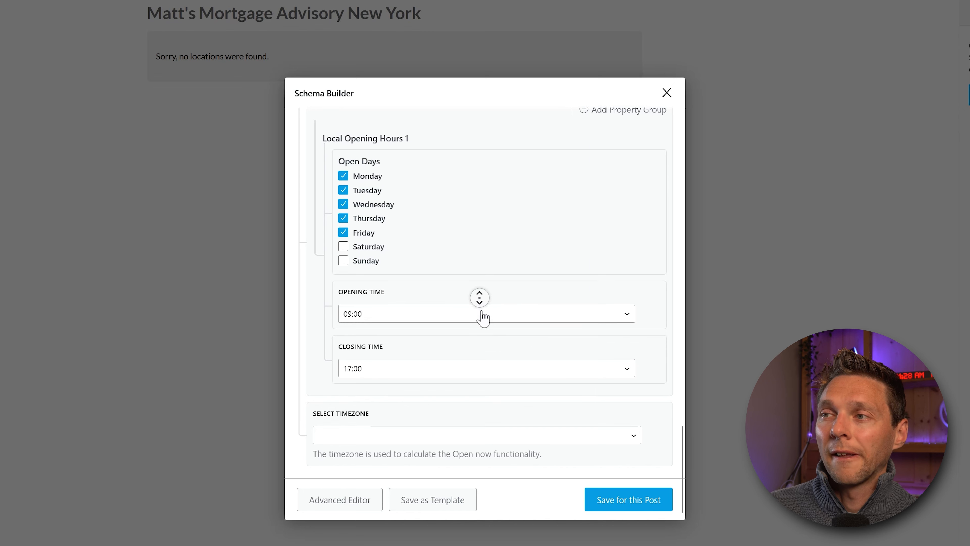
pyautogui.click(483, 317)
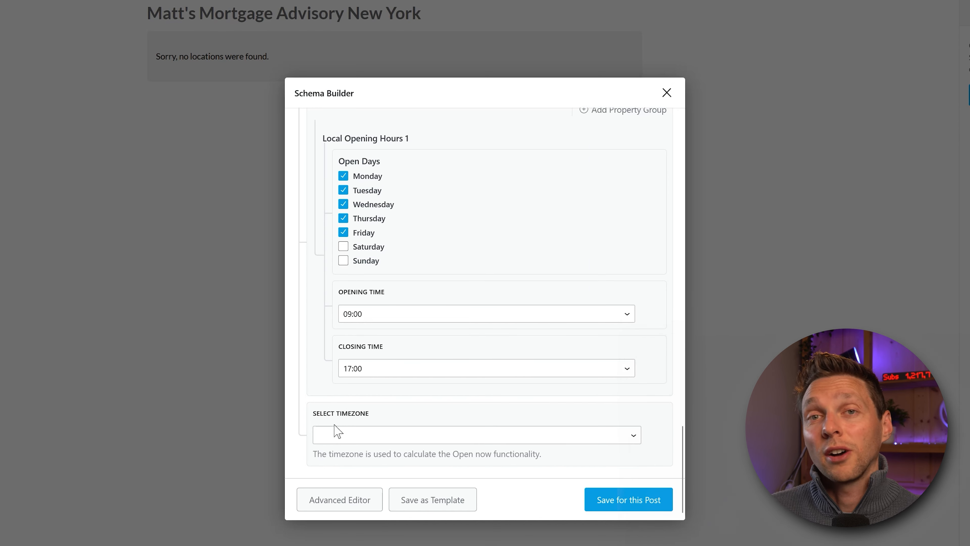
pyautogui.click(353, 442)
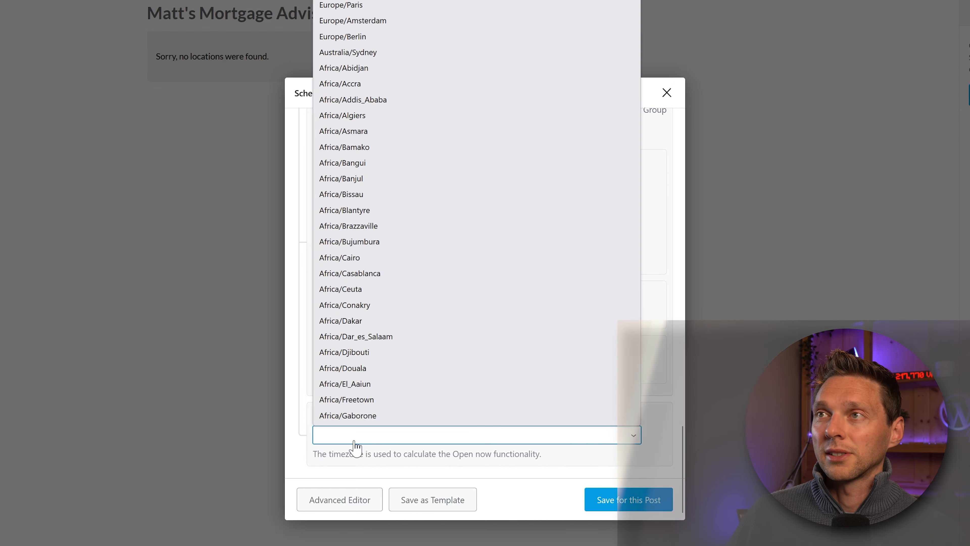
pyautogui.press('Escape')
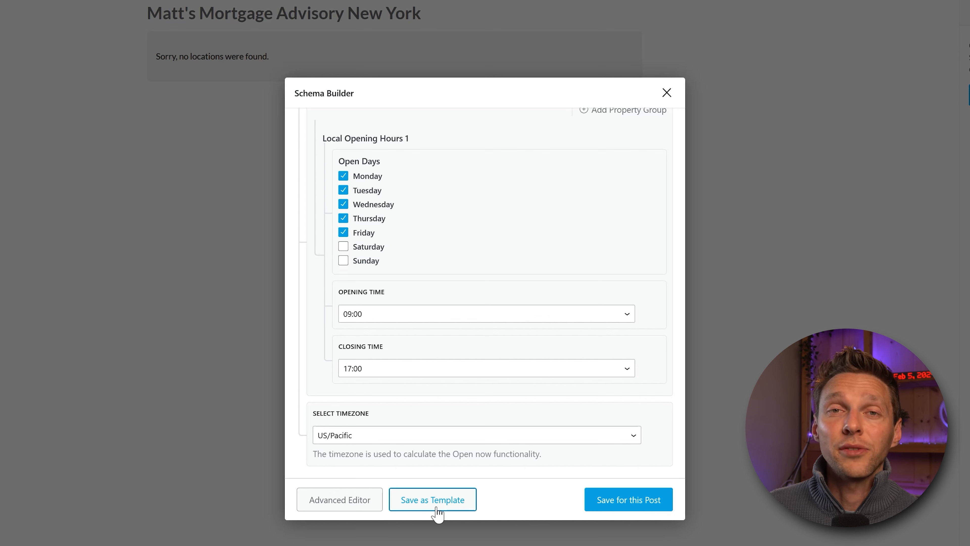
# Step: Save the schema, publish the New York location post, and return to the admin area
pyautogui.click(612, 509)
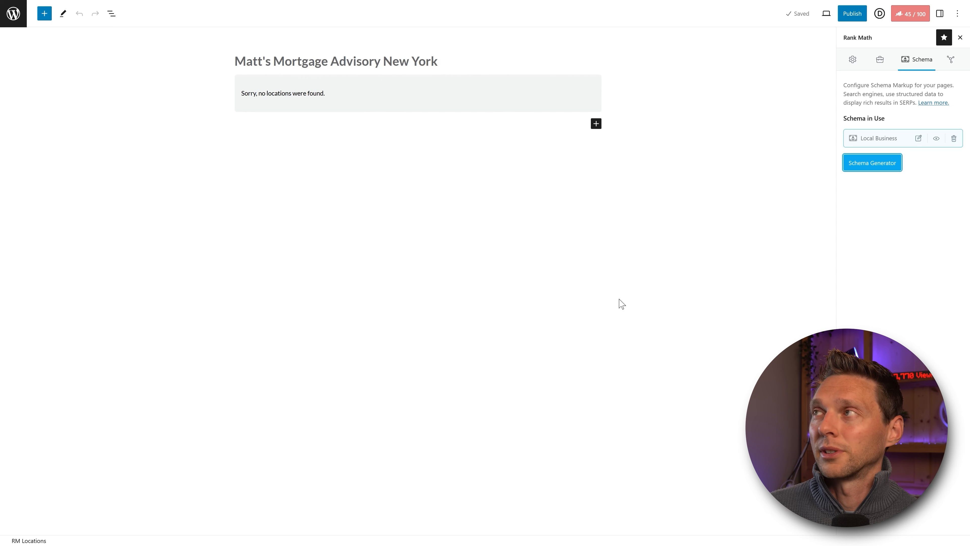
pyautogui.click(851, 14)
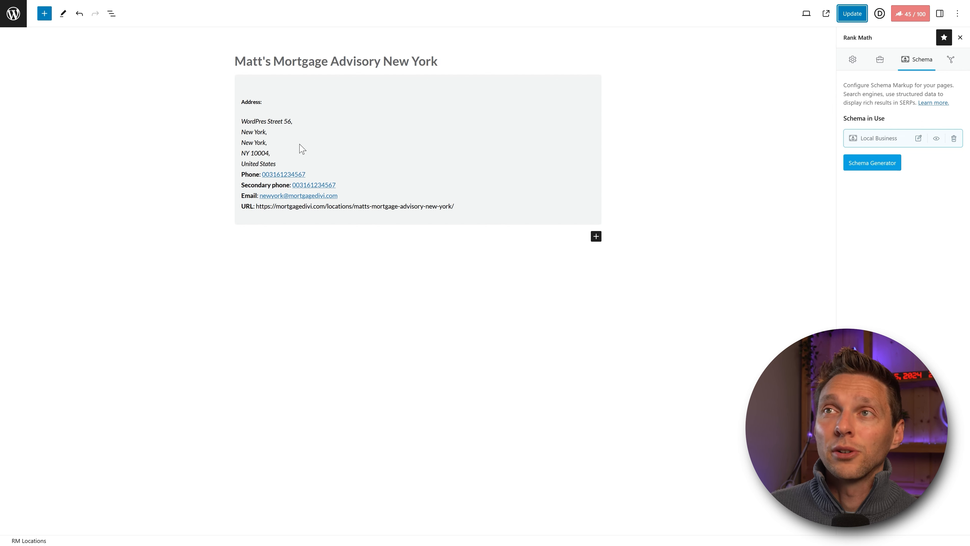
pyautogui.hotkey('ctrl', 's')
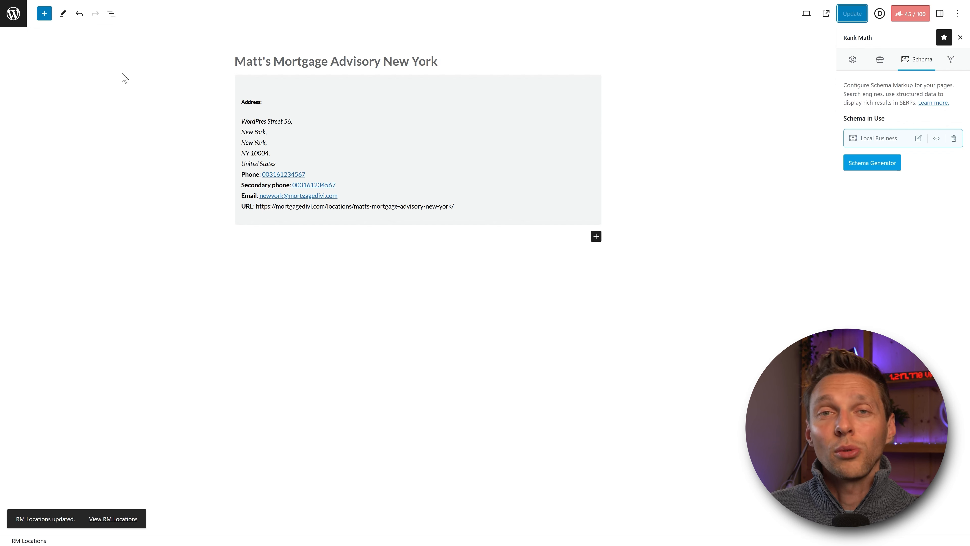
pyautogui.click(17, 25)
# Step: Open the Local SEO module settings from the Rank Math dashboard and review the business fields
pyautogui.moveTo(15, 187)
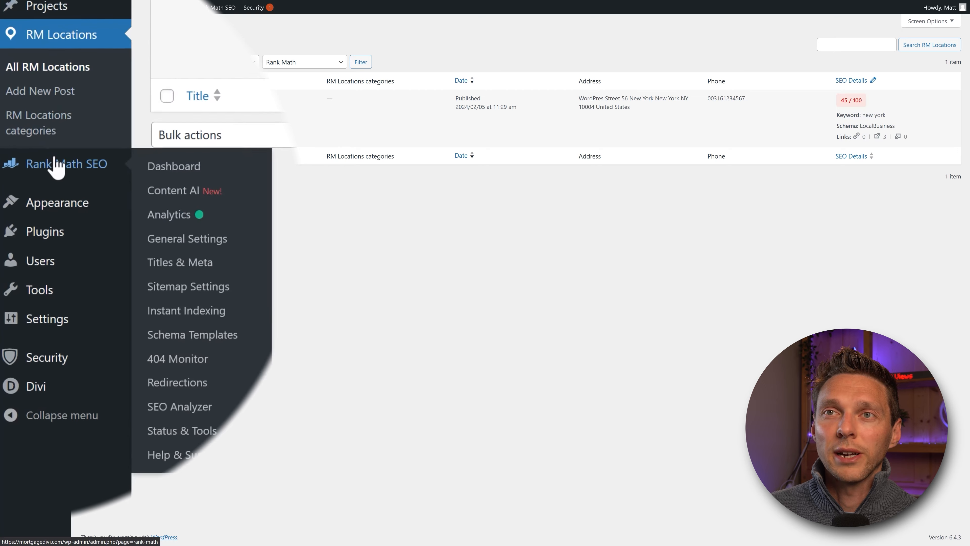
pyautogui.click(187, 165)
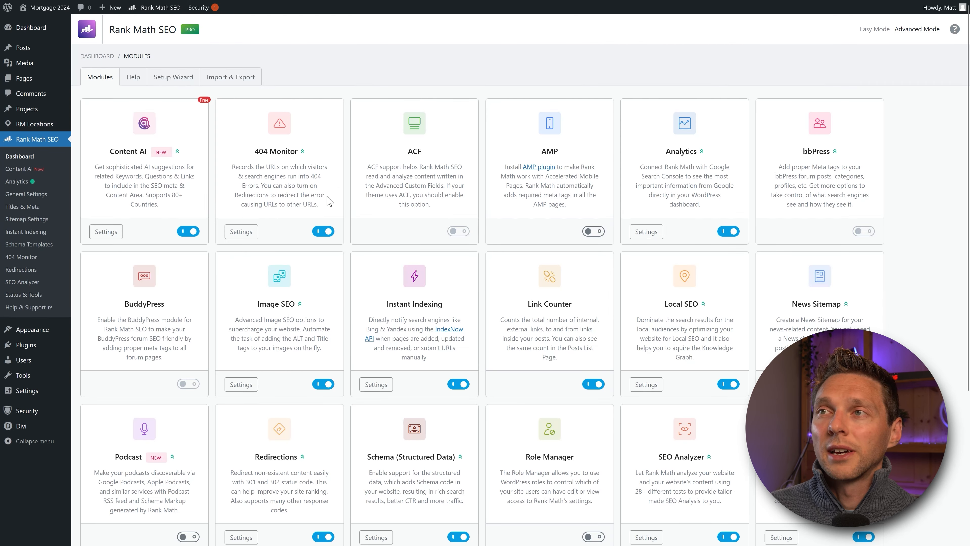
pyautogui.click(649, 387)
pyautogui.middleClick(550, 171)
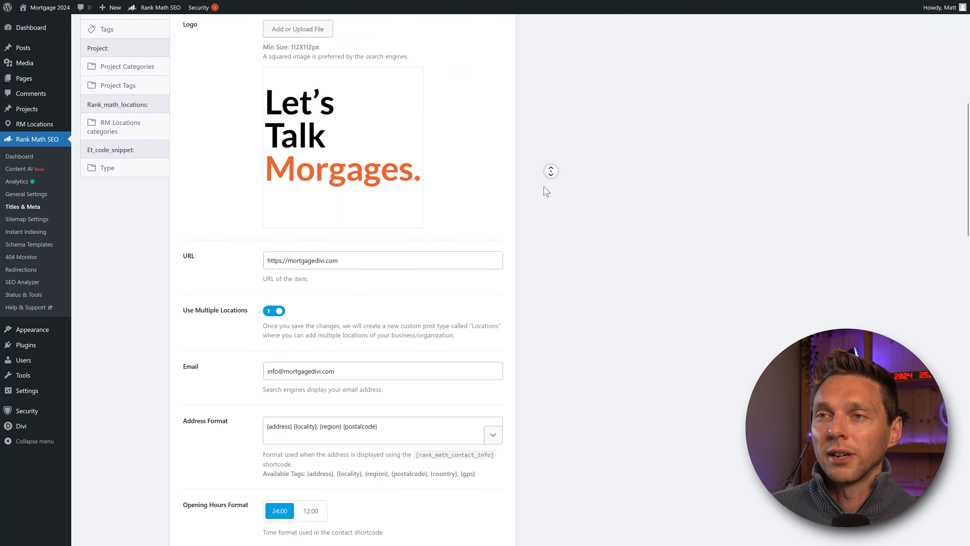
pyautogui.click(188, 168)
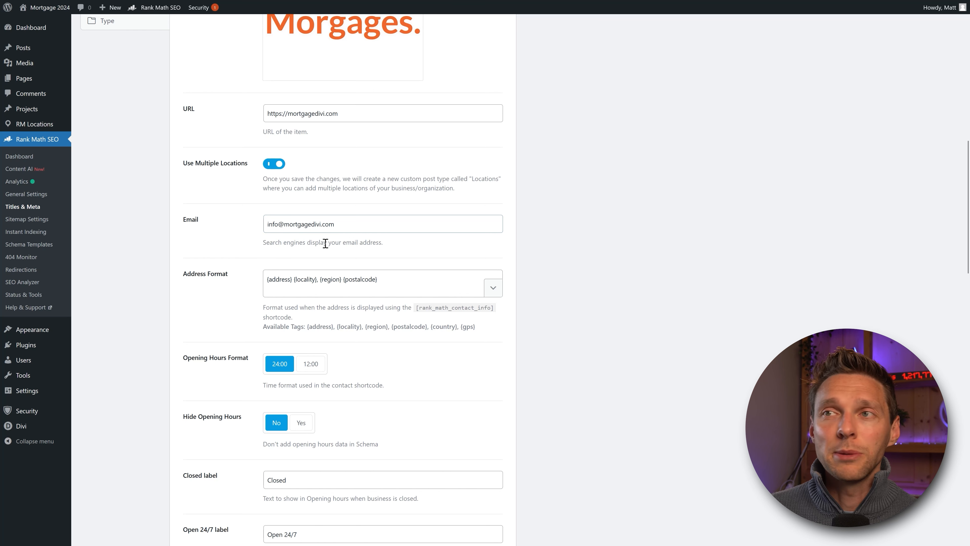
pyautogui.click(273, 225)
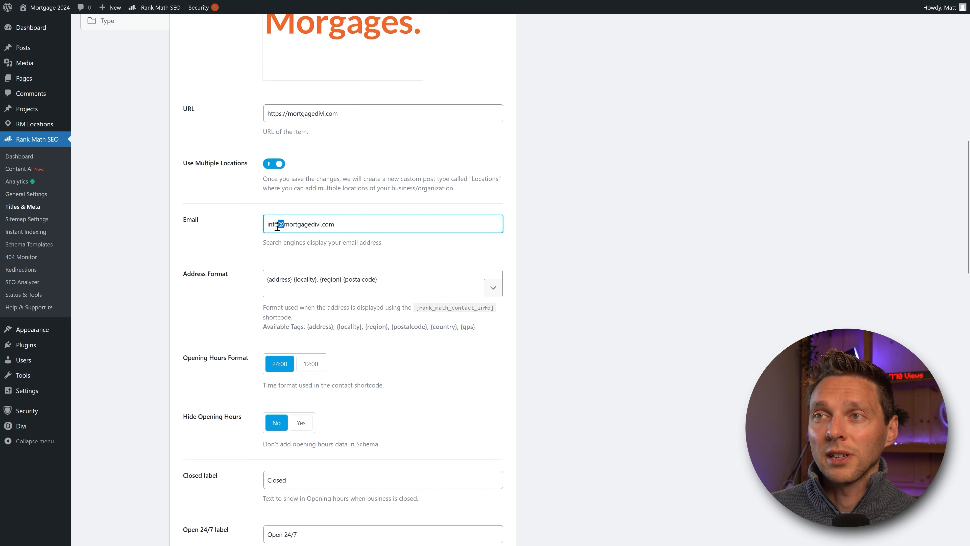
pyautogui.click(244, 234)
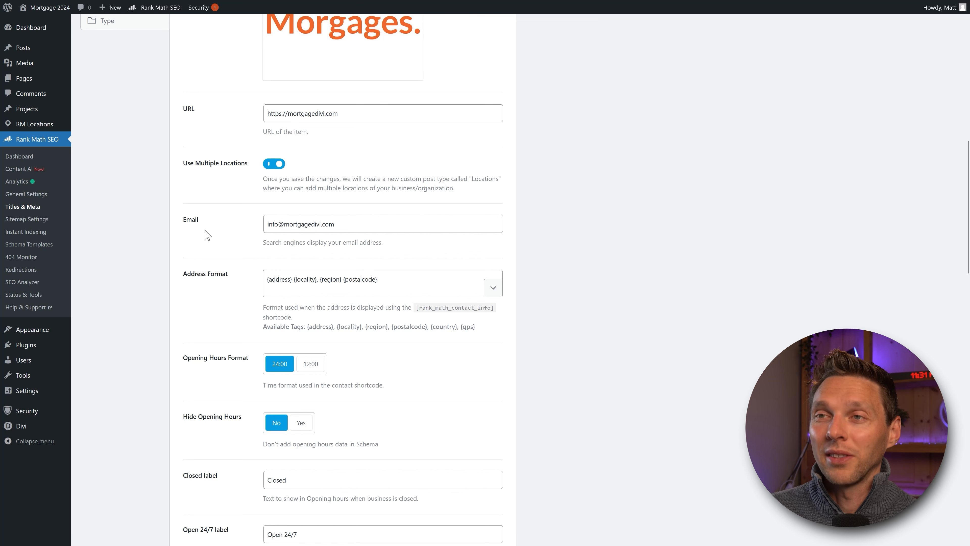
pyautogui.middleClick(226, 225)
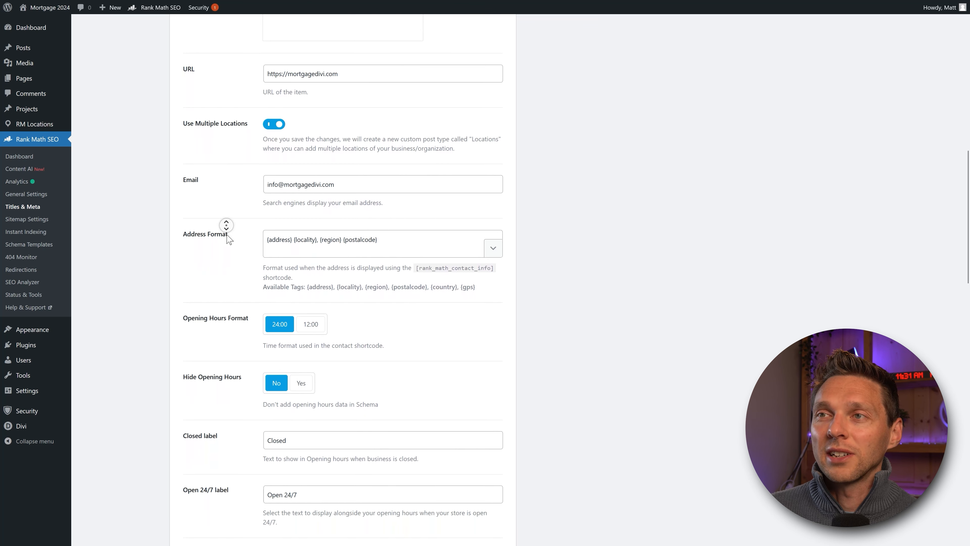
pyautogui.middleClick(533, 215)
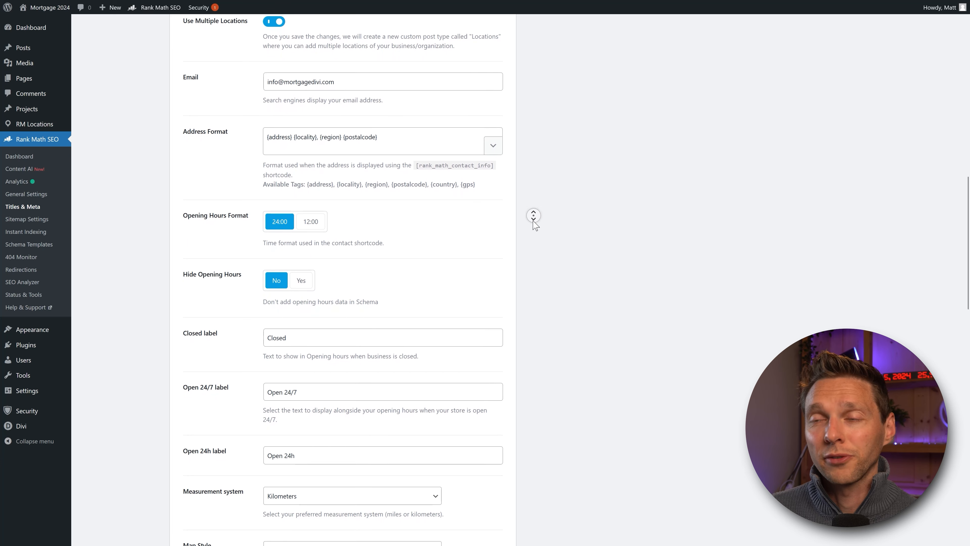
pyautogui.middleClick(534, 221)
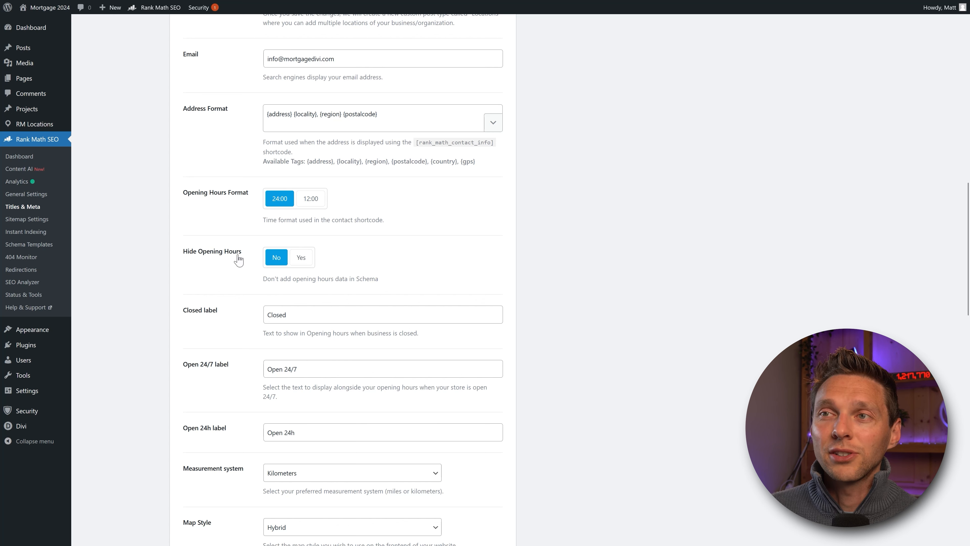
pyautogui.middleClick(373, 255)
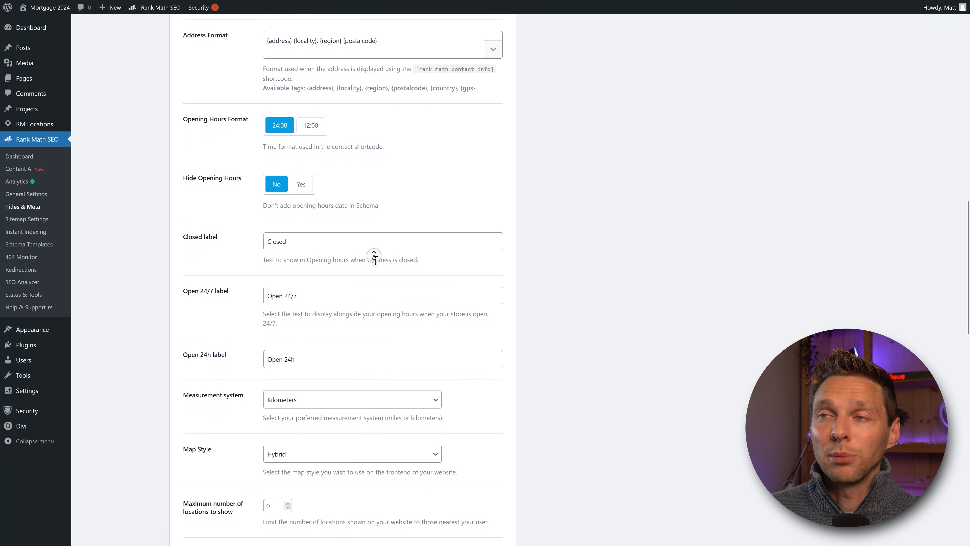
# Step: Append 'for renovation' to the Closed label, then delete it so it reads Closed again
pyautogui.moveTo(299, 234); pyautogui.dragTo(267, 247)
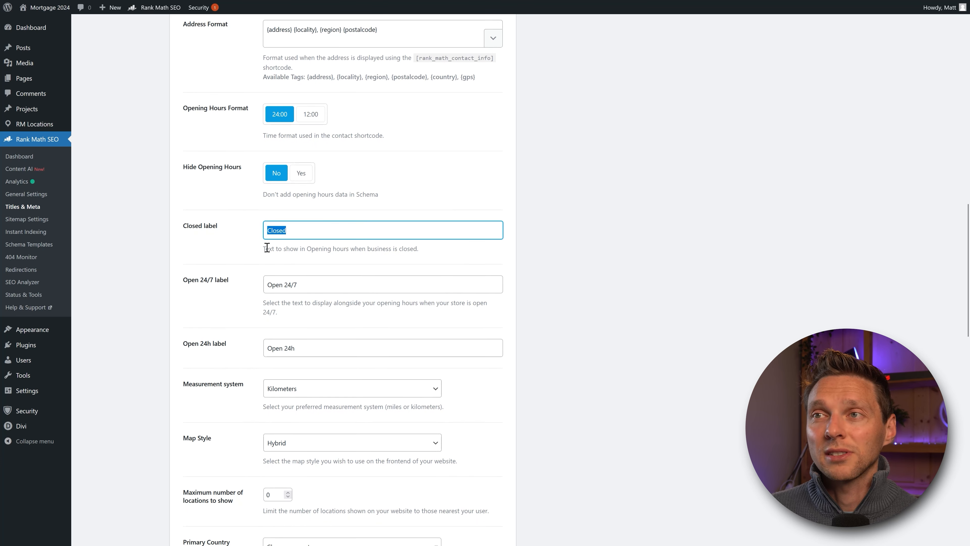
pyautogui.click(295, 235)
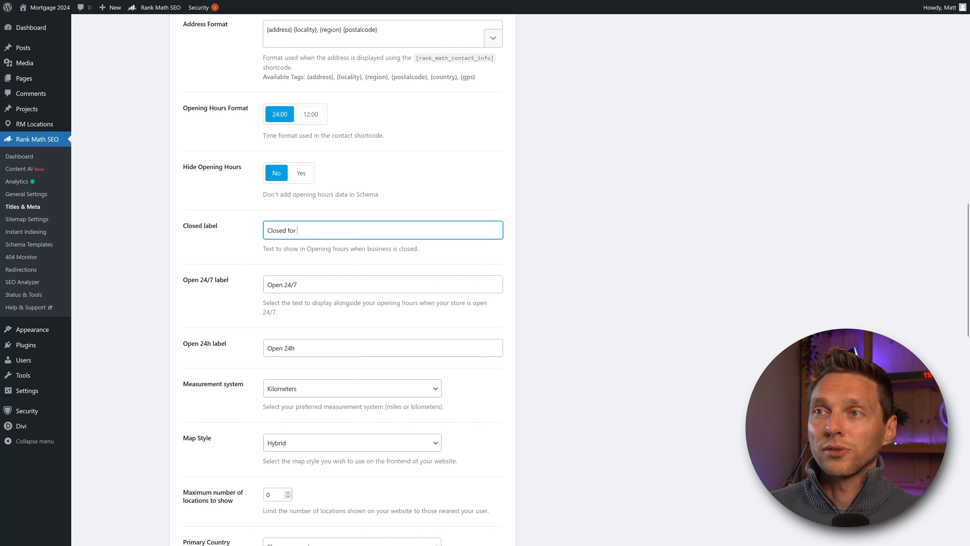
pyautogui.write('for renovation')
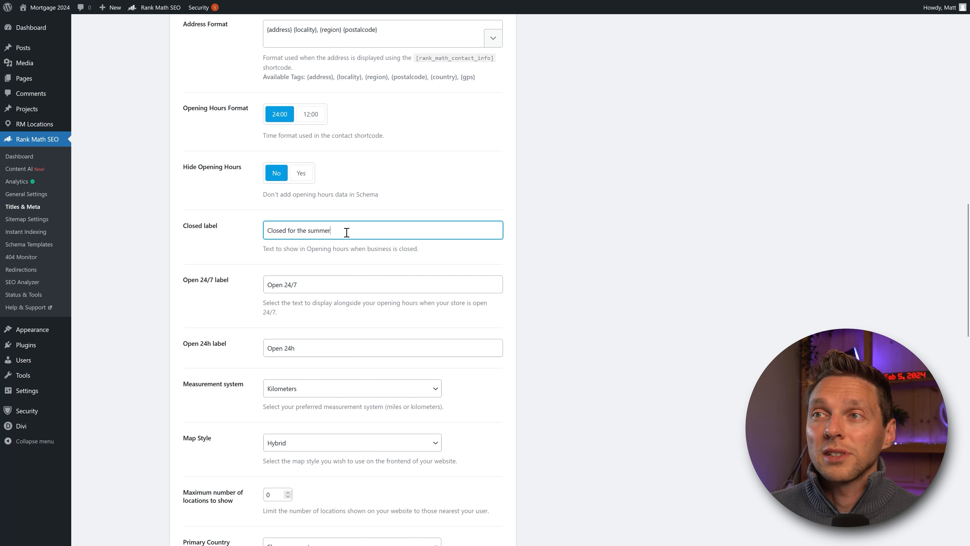
pyautogui.moveTo(348, 231); pyautogui.dragTo(285, 231)
pyautogui.press('BackSpace')
pyautogui.click(250, 262)
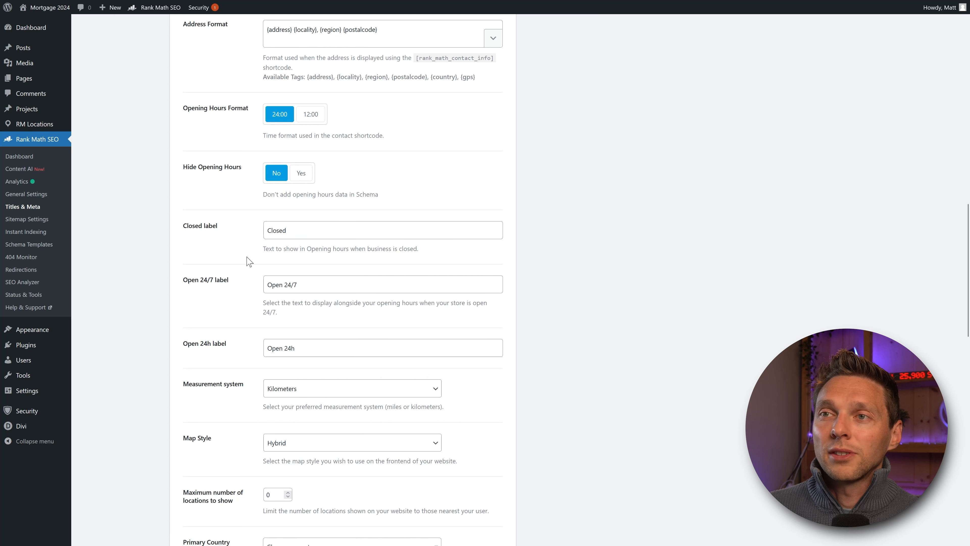
# Step: Set the measurement system to Miles and keep the map style on Hybrid
pyautogui.scroll(-3, 319, 274)
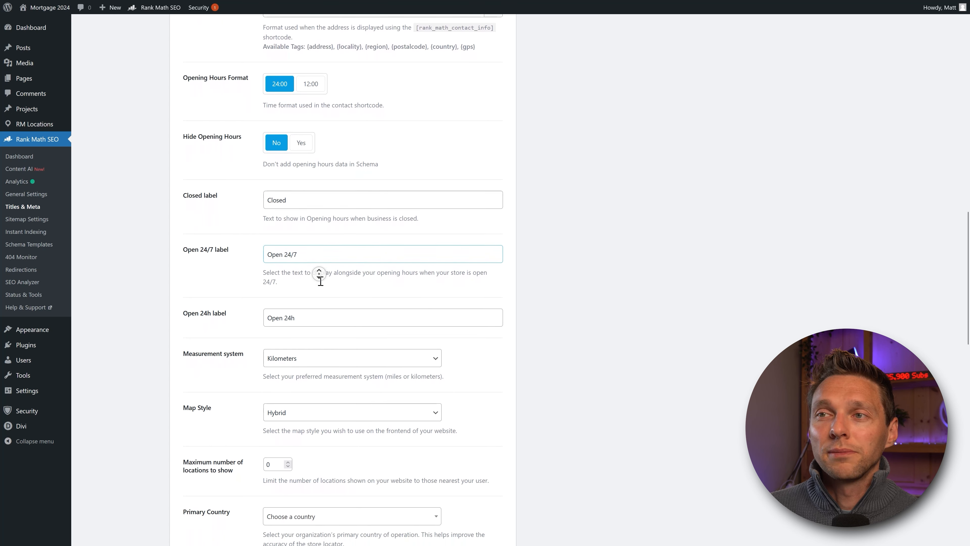
pyautogui.scroll(-3, 319, 273)
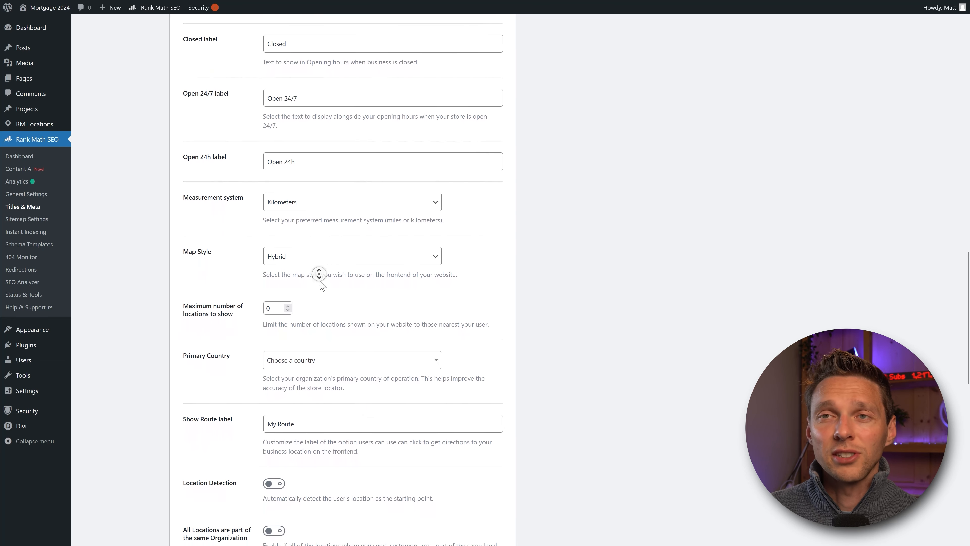
pyautogui.click(187, 195)
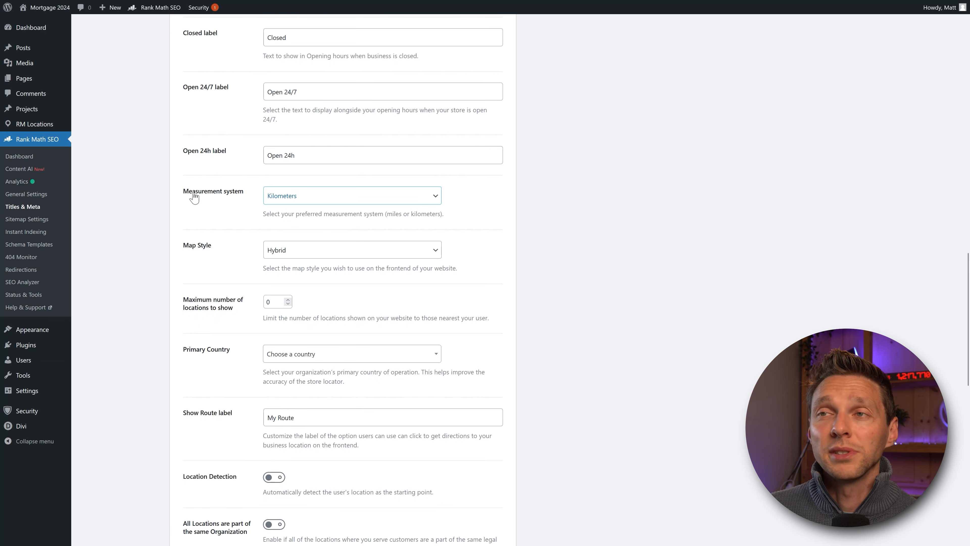
pyautogui.click(294, 196)
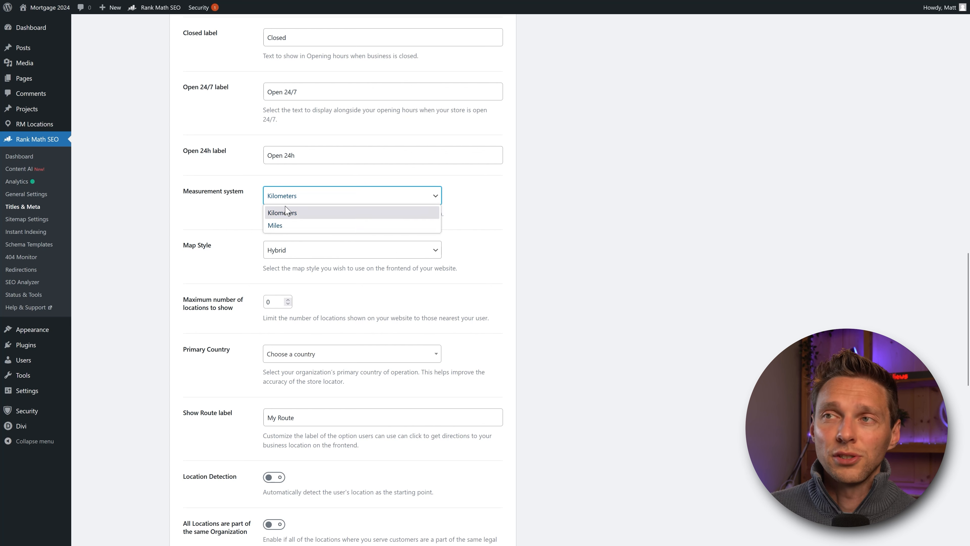
pyautogui.click(276, 226)
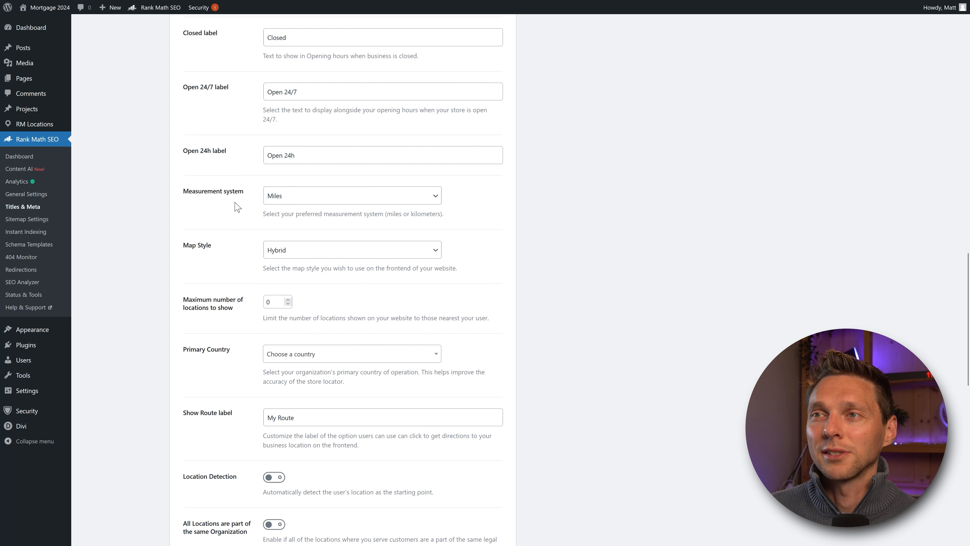
pyautogui.click(193, 249)
pyautogui.click(278, 256)
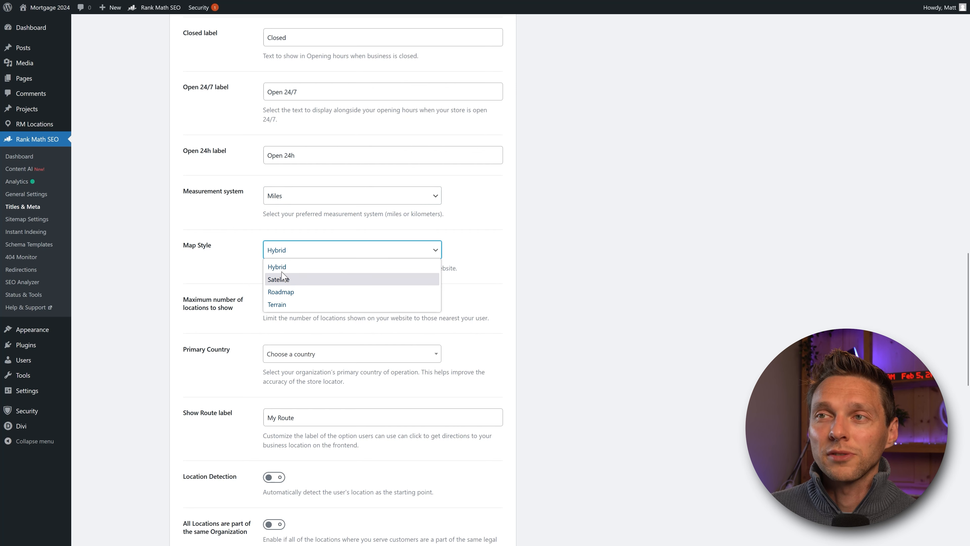
pyautogui.click(276, 265)
pyautogui.click(281, 253)
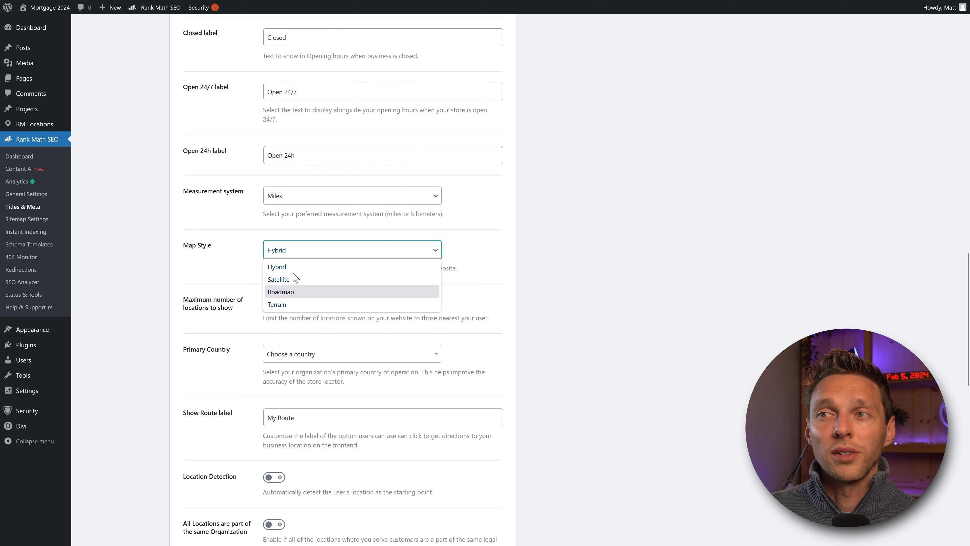
pyautogui.middleClick(360, 262)
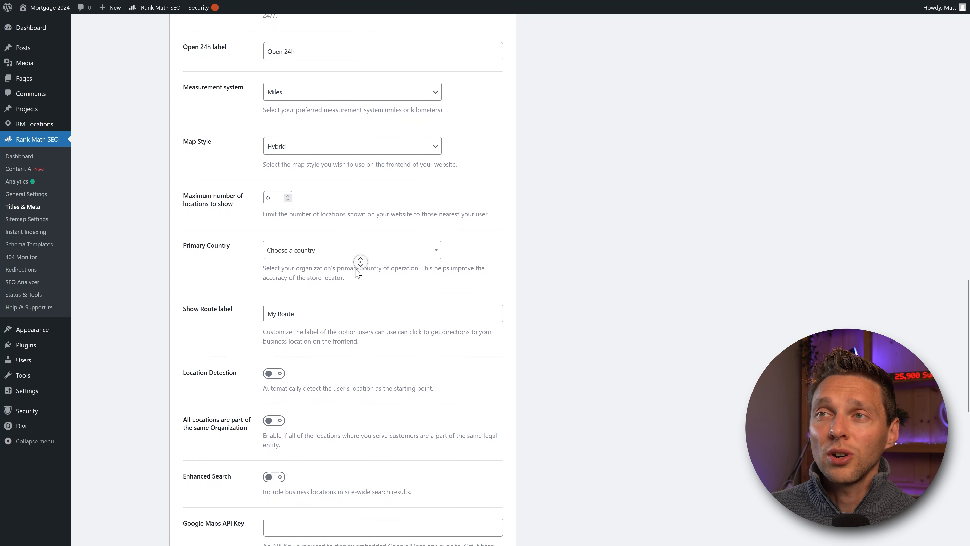
pyautogui.click(335, 248)
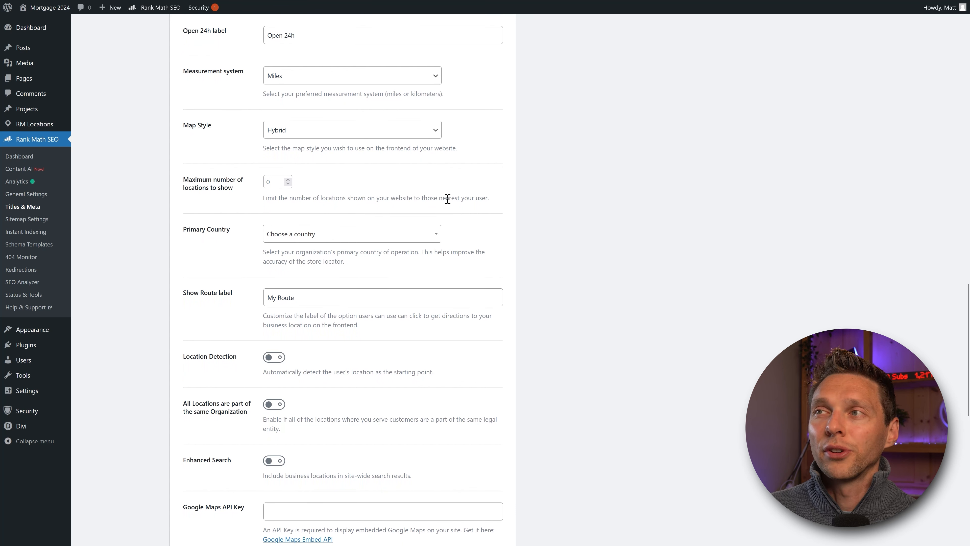
# Step: Set maximum number of locations to 5 and primary country to United States (US)
pyautogui.click(287, 181)
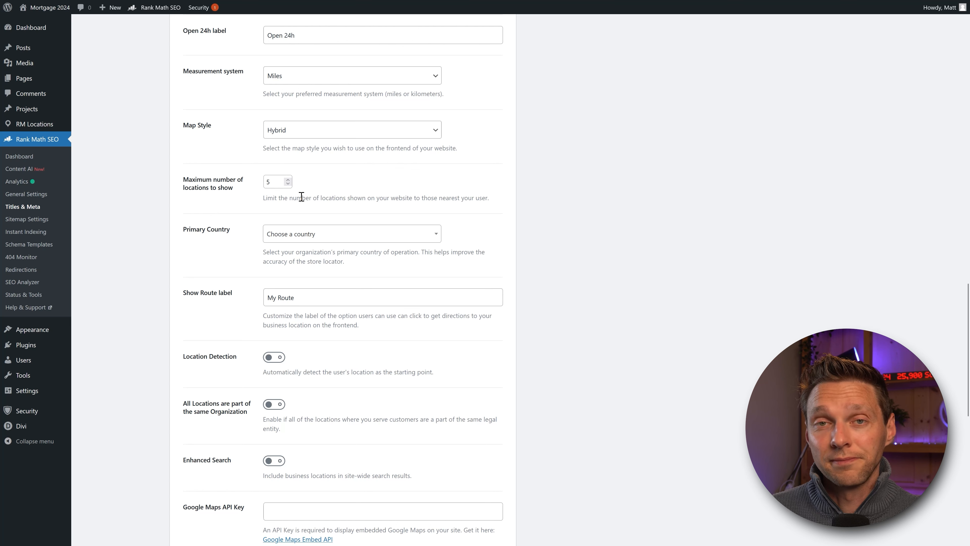
pyautogui.click(291, 238)
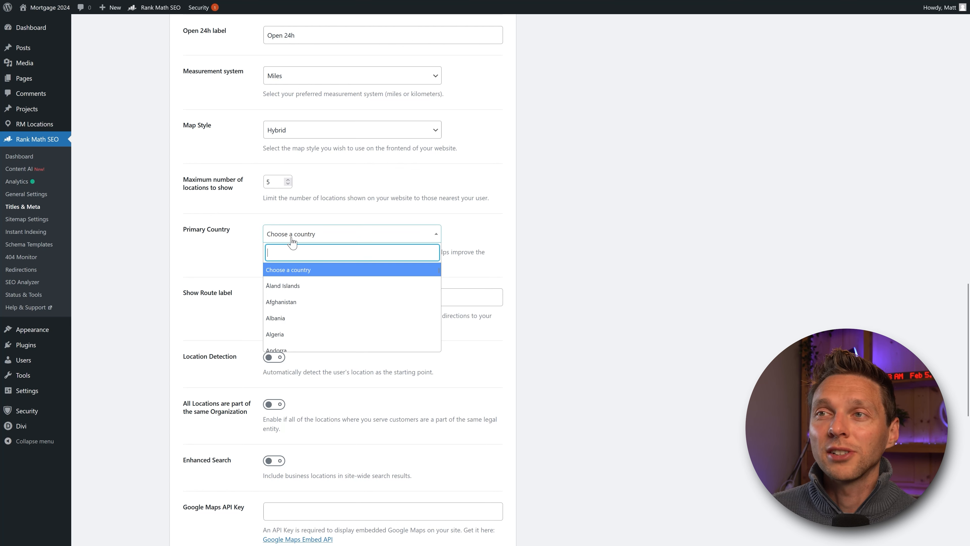
pyautogui.write('united')
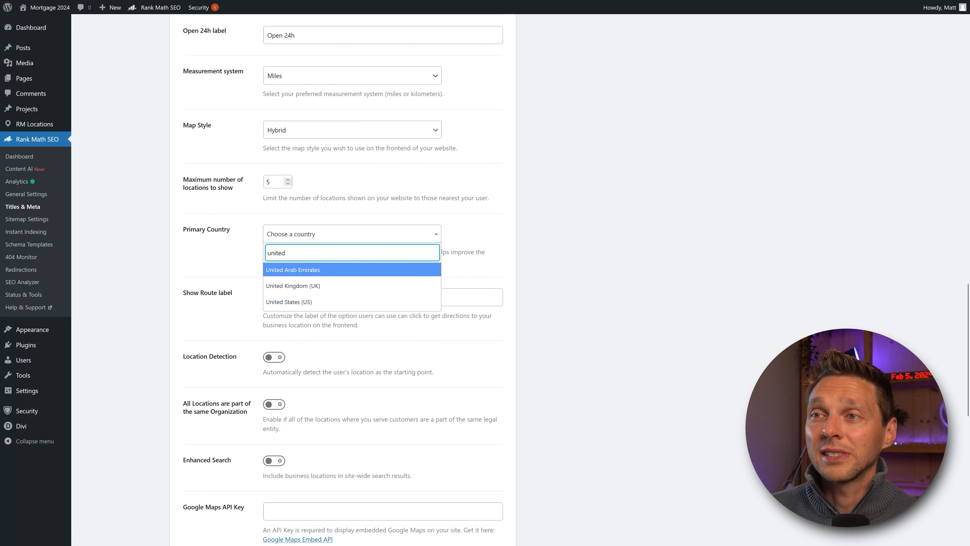
pyautogui.click(310, 301)
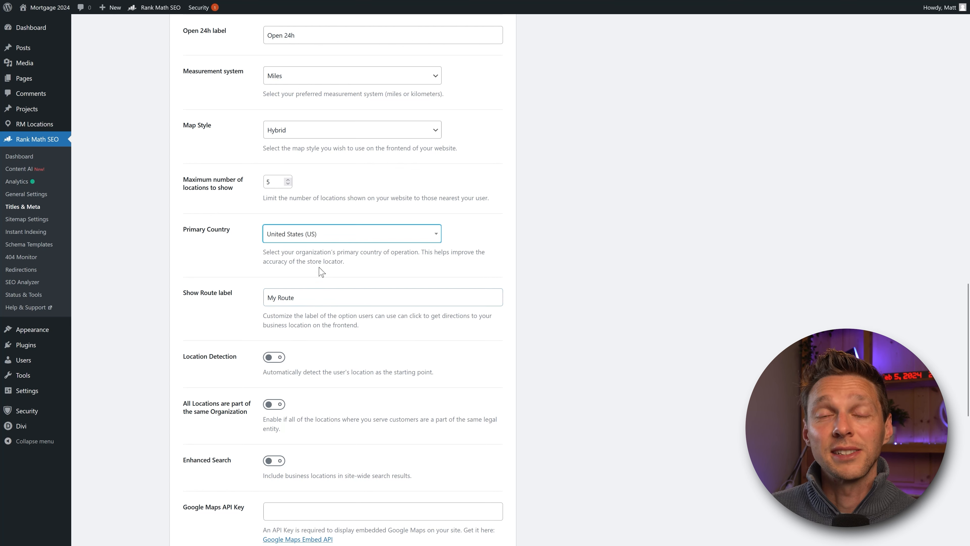
pyautogui.middleClick(465, 259)
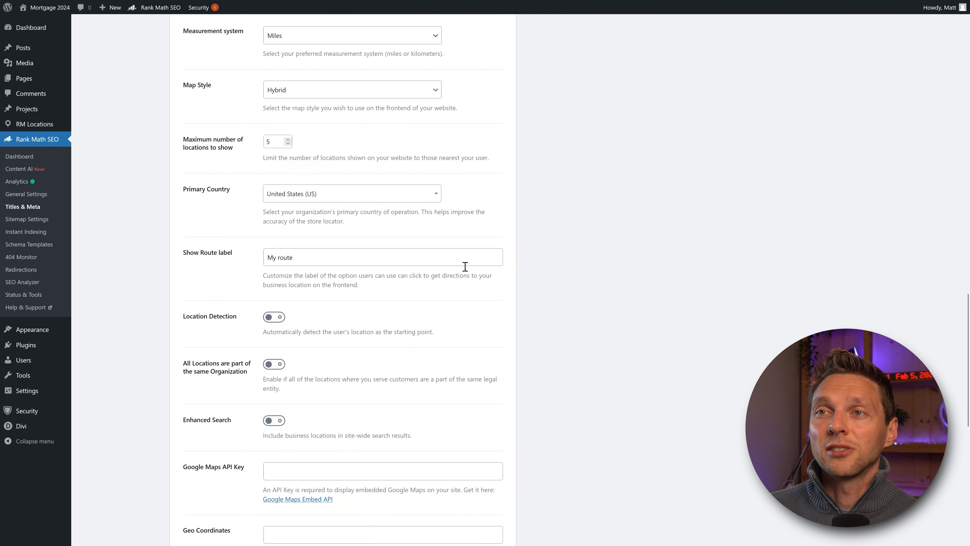
# Step: Replace the Show Route label text with 'Show me a route'
pyautogui.click(465, 267)
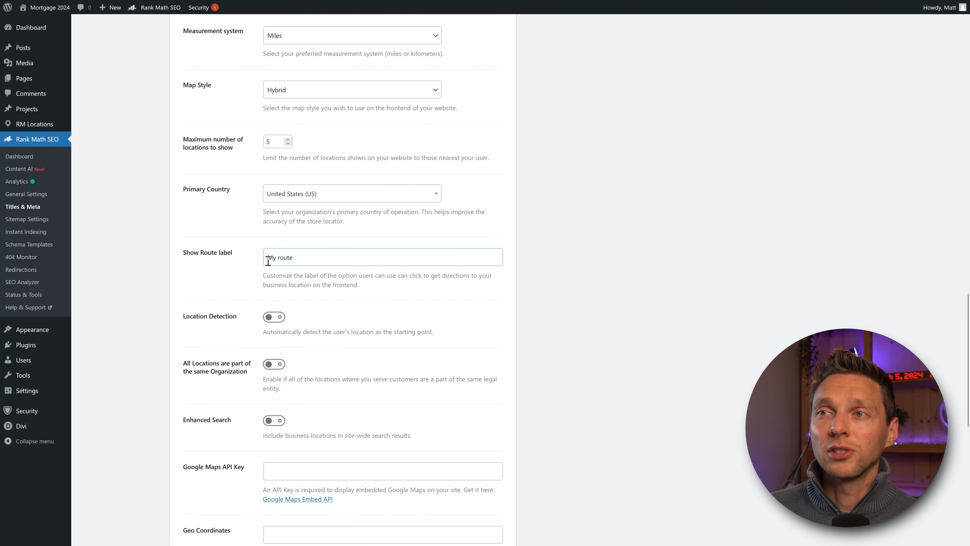
pyautogui.moveTo(267, 261); pyautogui.dragTo(311, 262)
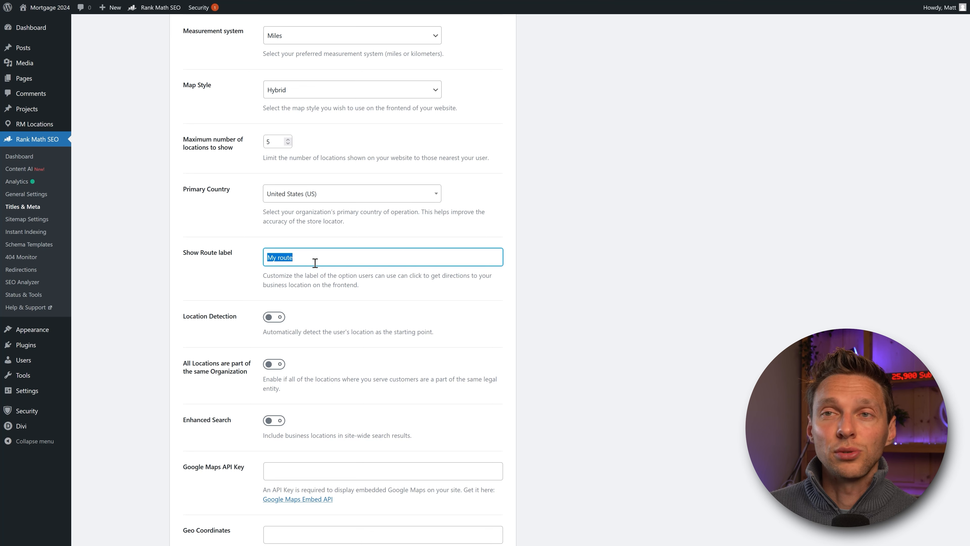
pyautogui.write('Calculate a route')
pyautogui.hotkey('ctrl', 'a')
pyautogui.write('Show me the way')
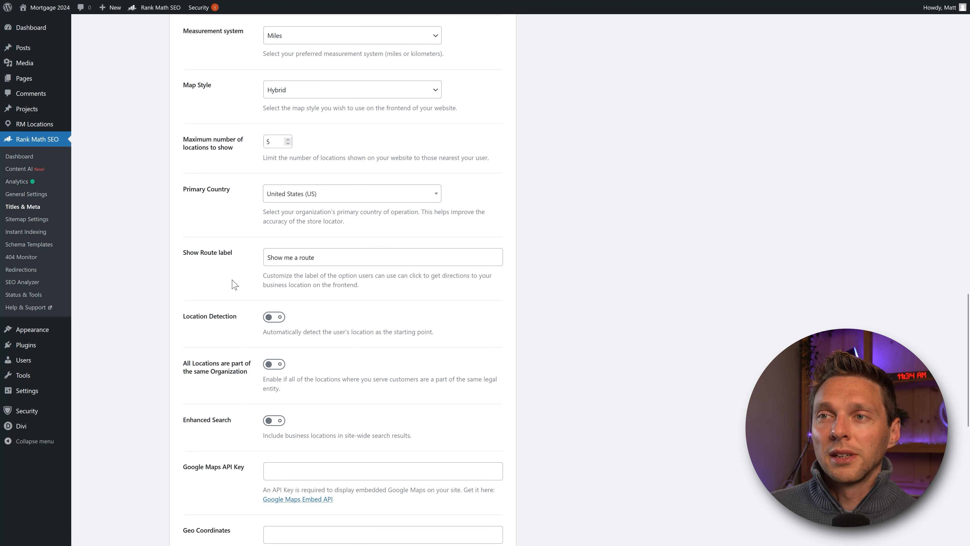
# Step: Toggle Location Detection on, then switch it back off
pyautogui.click(274, 321)
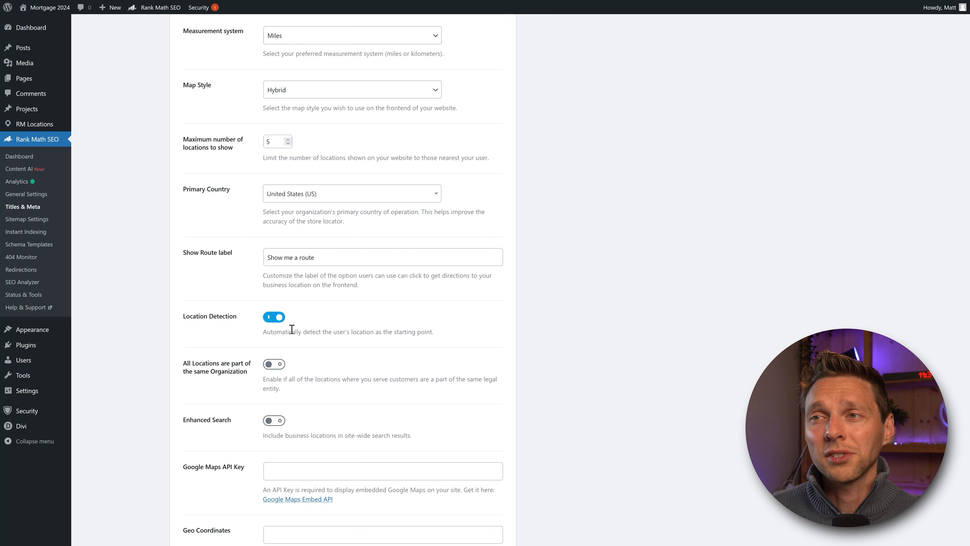
pyautogui.click(276, 321)
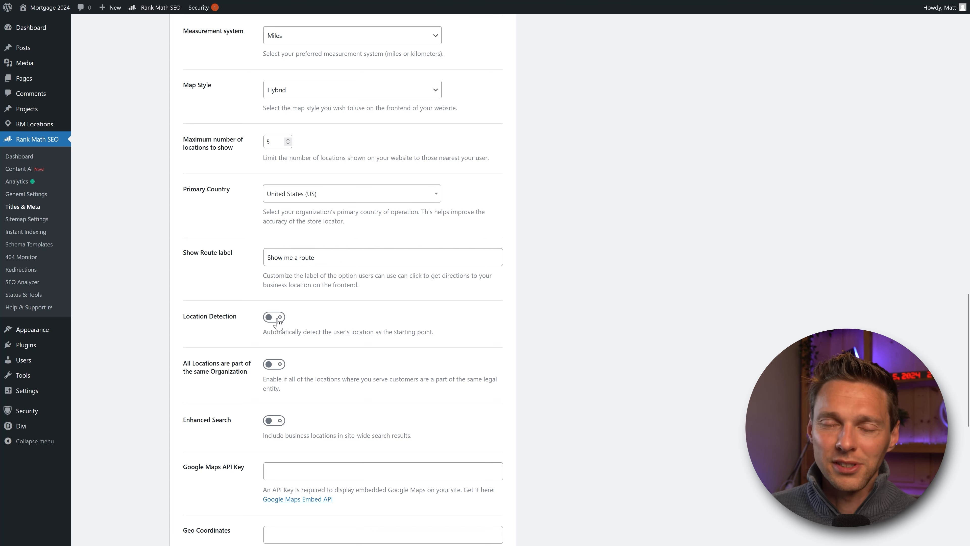
pyautogui.tripleClick(297, 331)
pyautogui.click(314, 331)
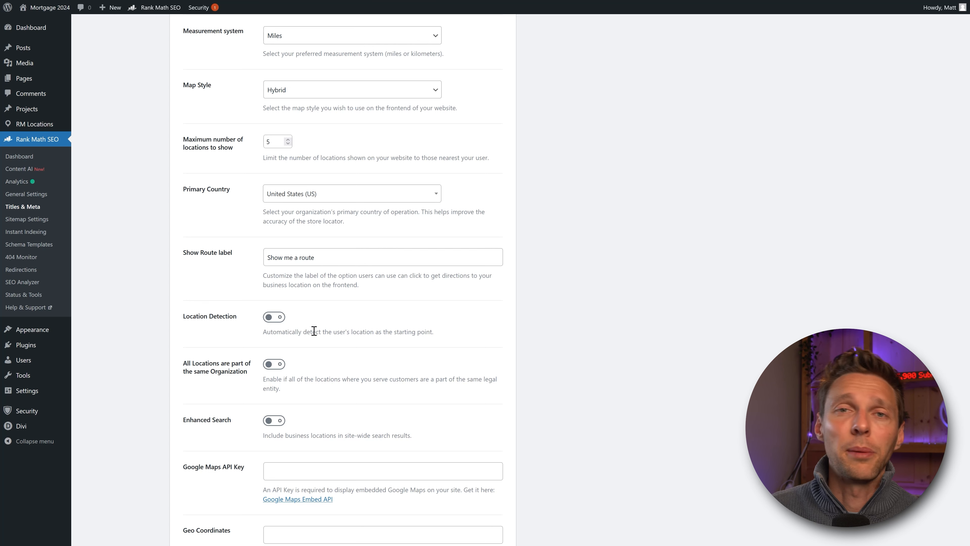
# Step: Review the single-organization option and toggle enhanced location search on and back off
pyautogui.scroll(-2, 361, 271)
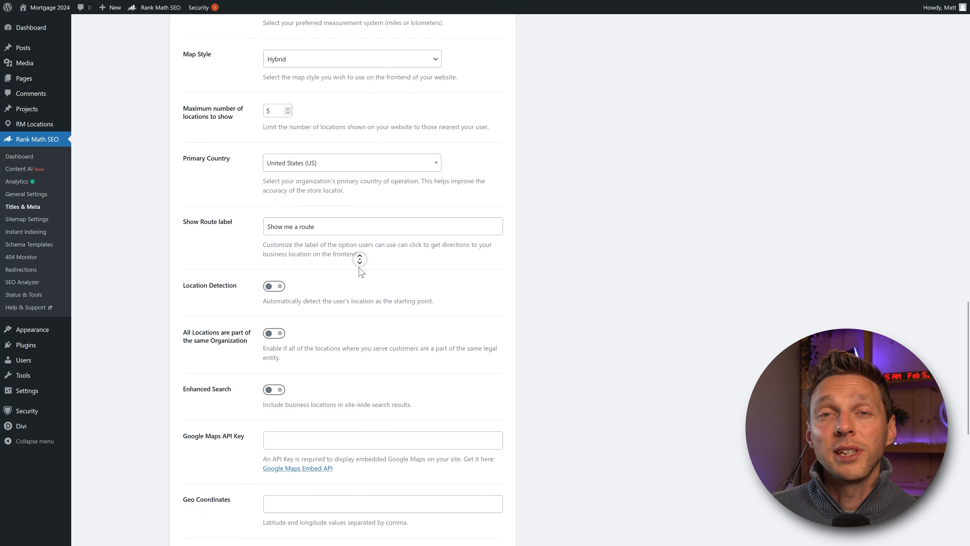
pyautogui.click(278, 296)
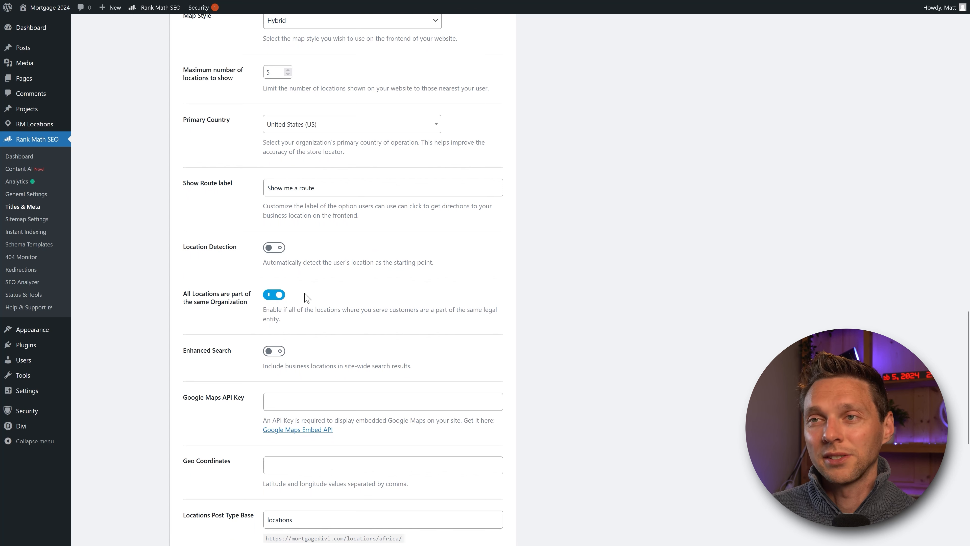
pyautogui.middleClick(308, 298)
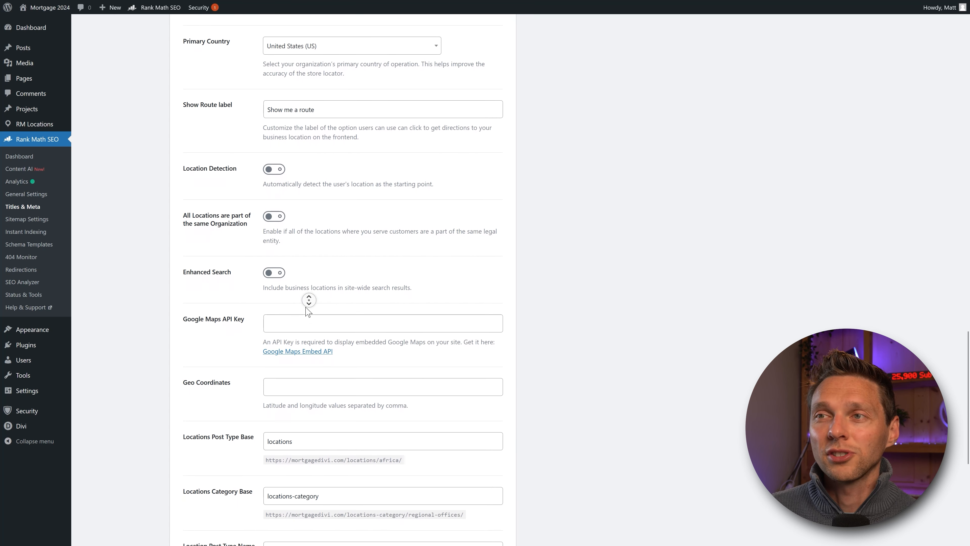
pyautogui.click(306, 307)
pyautogui.click(297, 285)
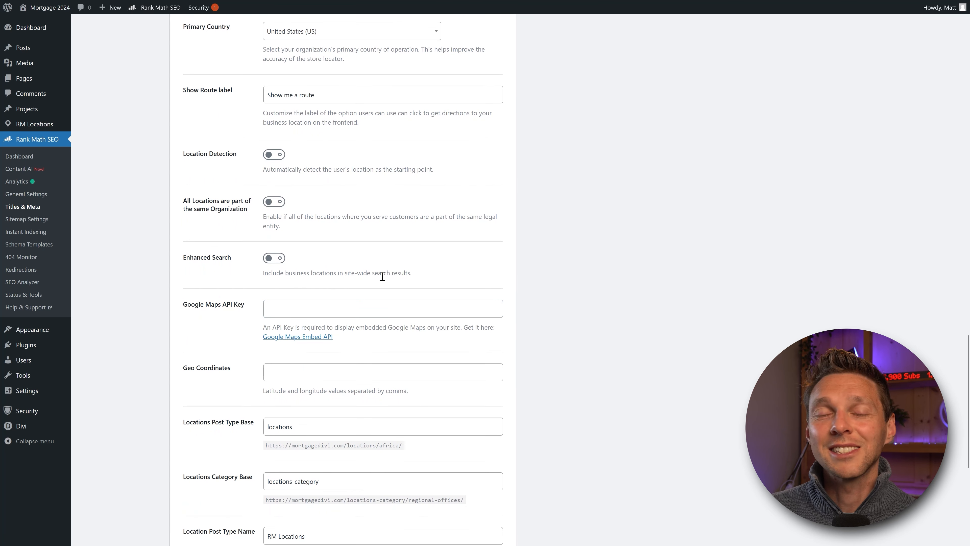
pyautogui.click(279, 260)
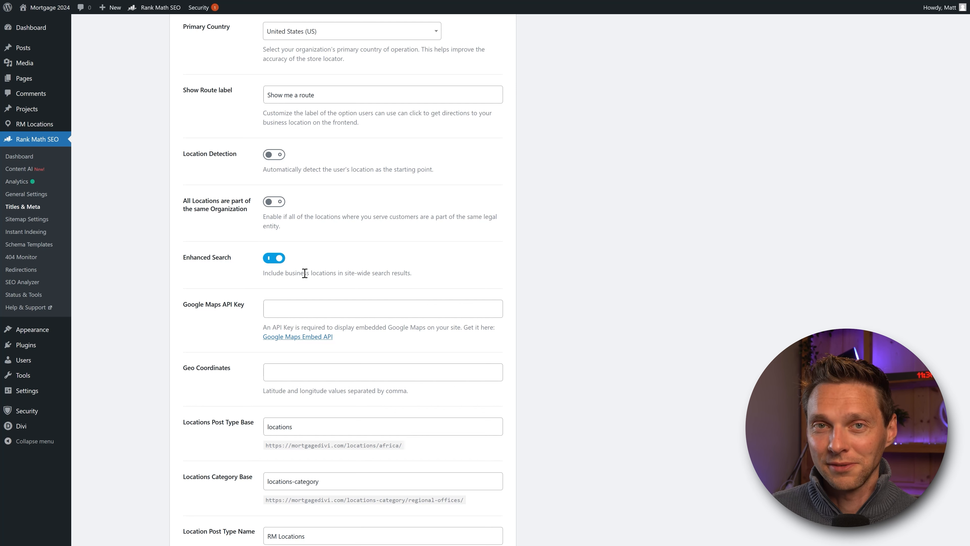
pyautogui.click(275, 261)
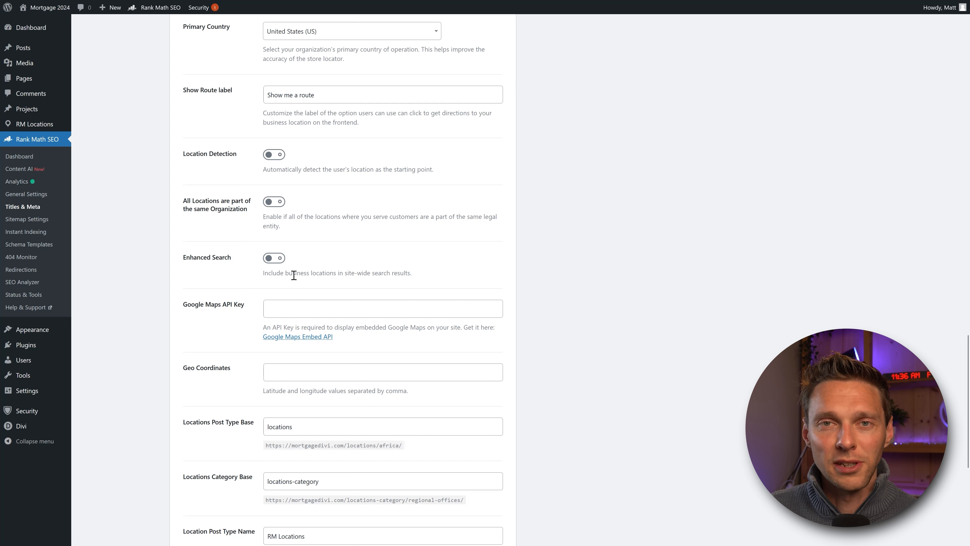
pyautogui.middleClick(315, 268)
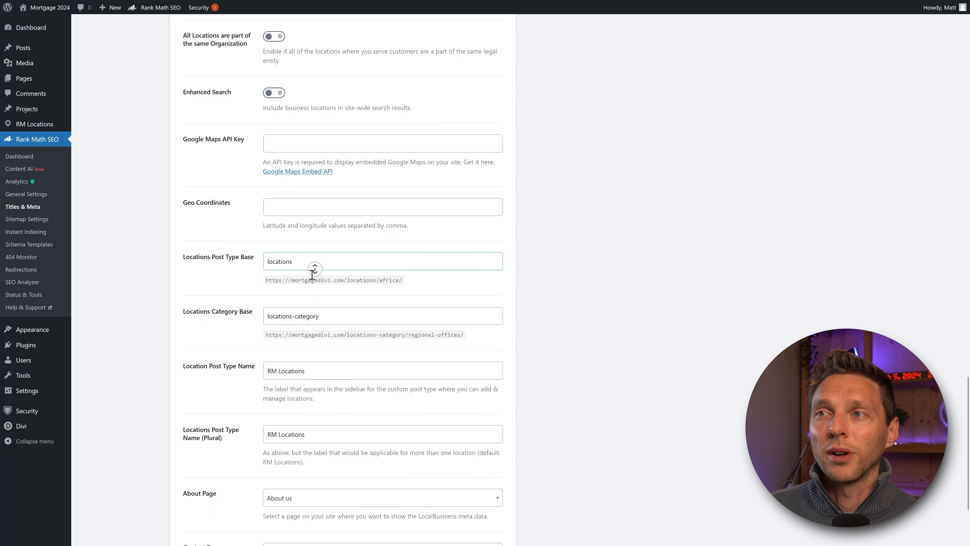
pyautogui.click(193, 266)
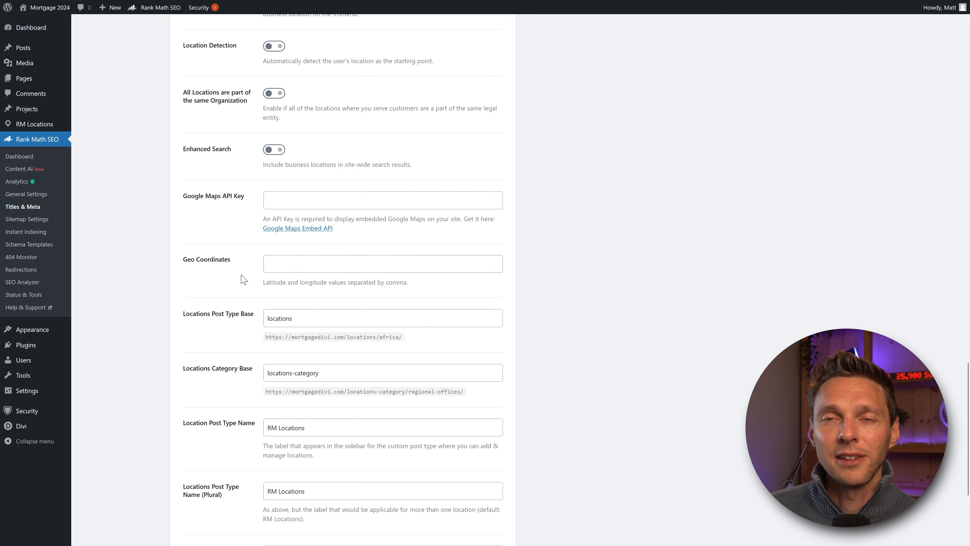
# Step: Restore the locations post type base to 'locations', leaving the category base unchanged
pyautogui.scroll(-5, 241, 278)
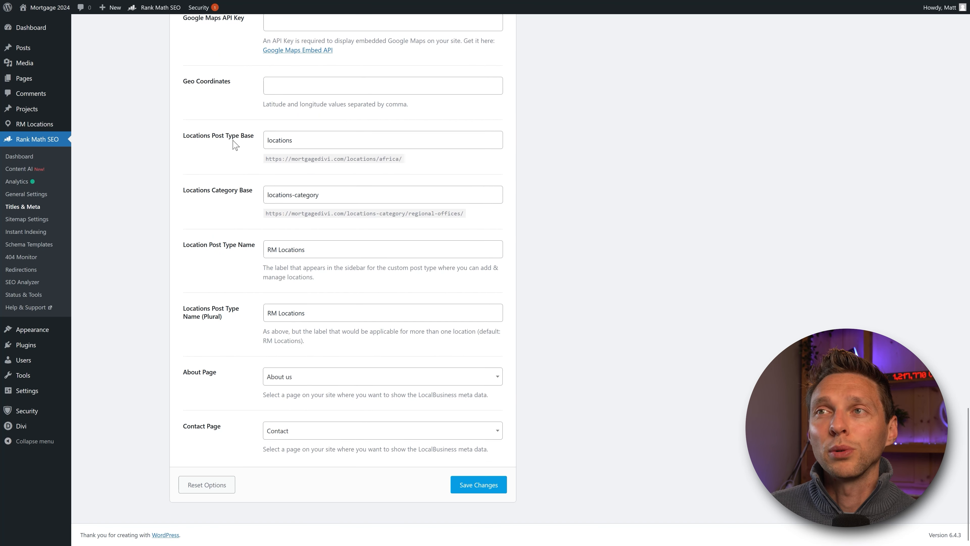
pyautogui.click(276, 143)
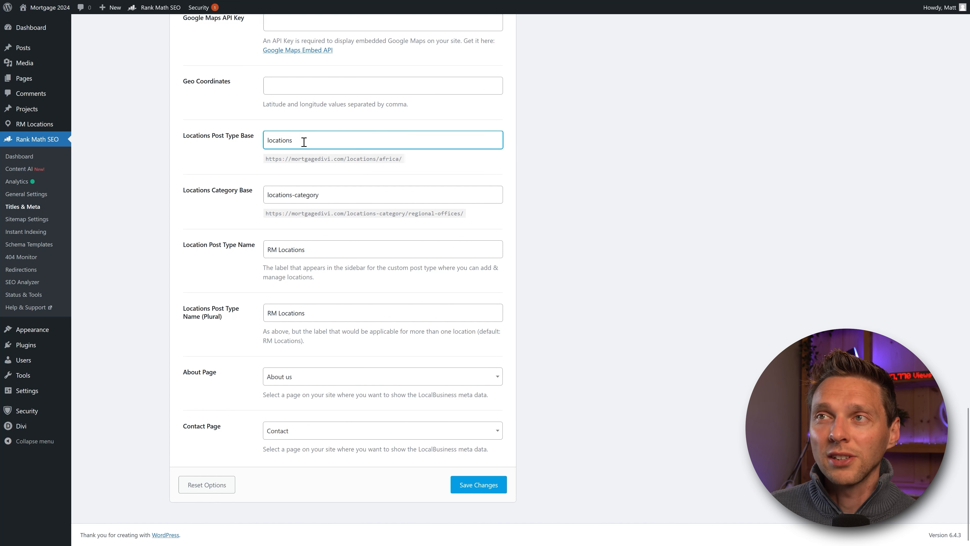
pyautogui.moveTo(303, 143); pyautogui.dragTo(266, 142)
pyautogui.write('offices')
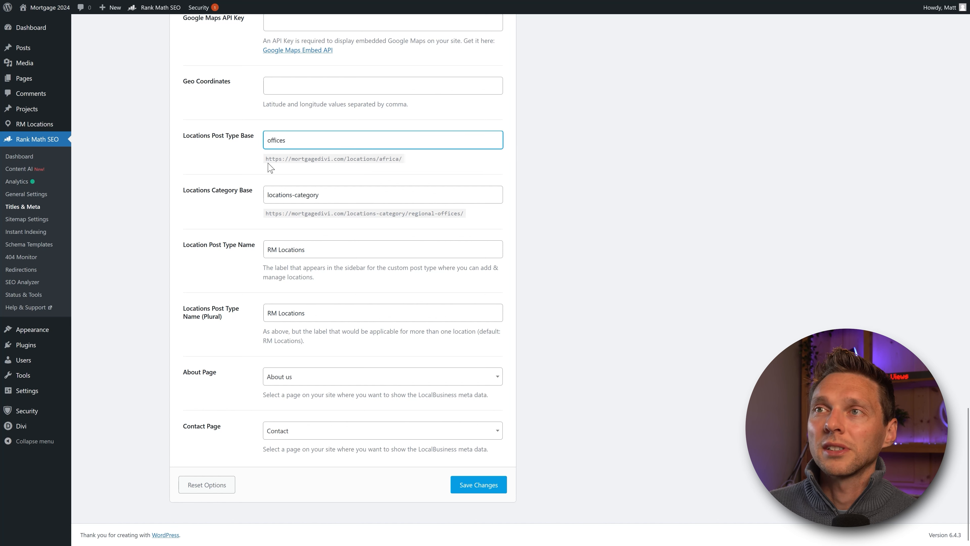
pyautogui.click(313, 161)
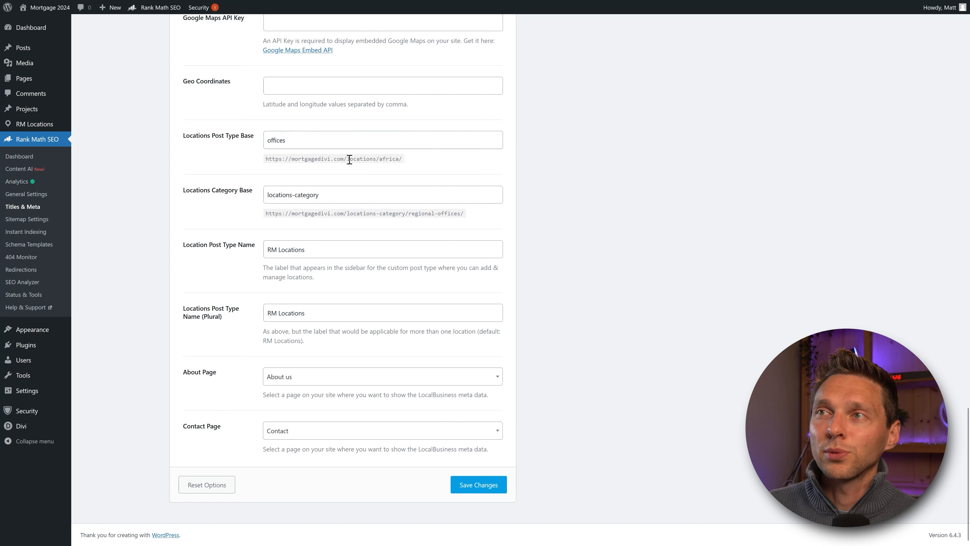
pyautogui.moveTo(350, 159); pyautogui.dragTo(377, 159)
pyautogui.click(378, 160)
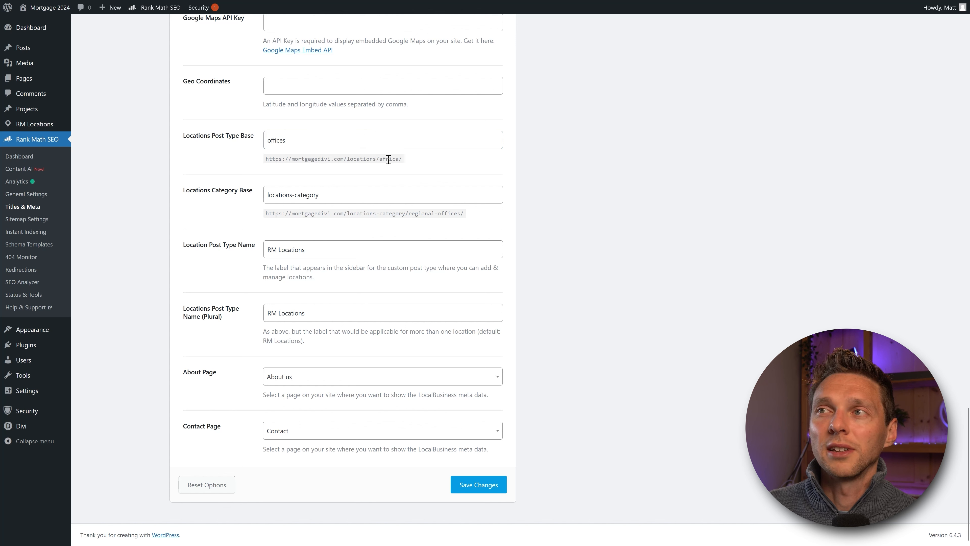
pyautogui.moveTo(306, 145); pyautogui.dragTo(255, 152)
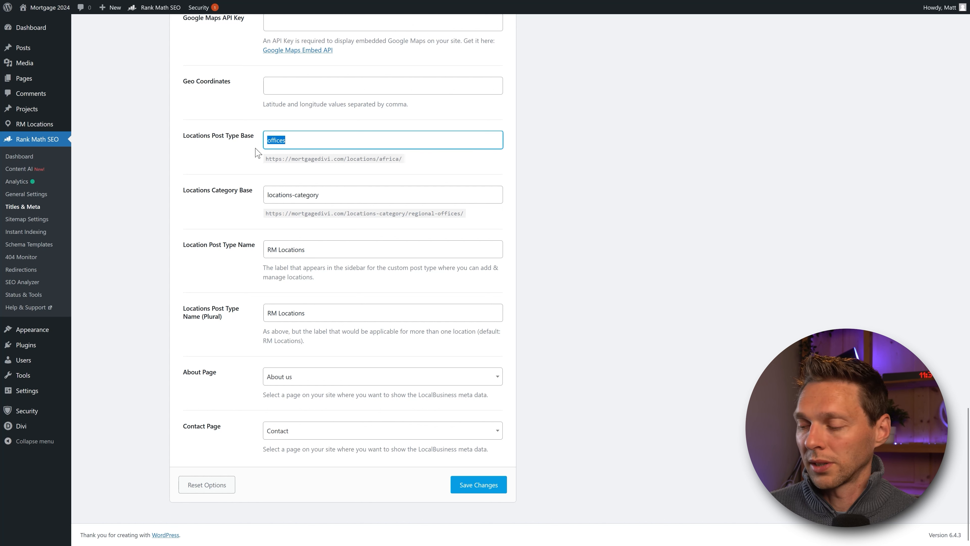
pyautogui.write('locations')
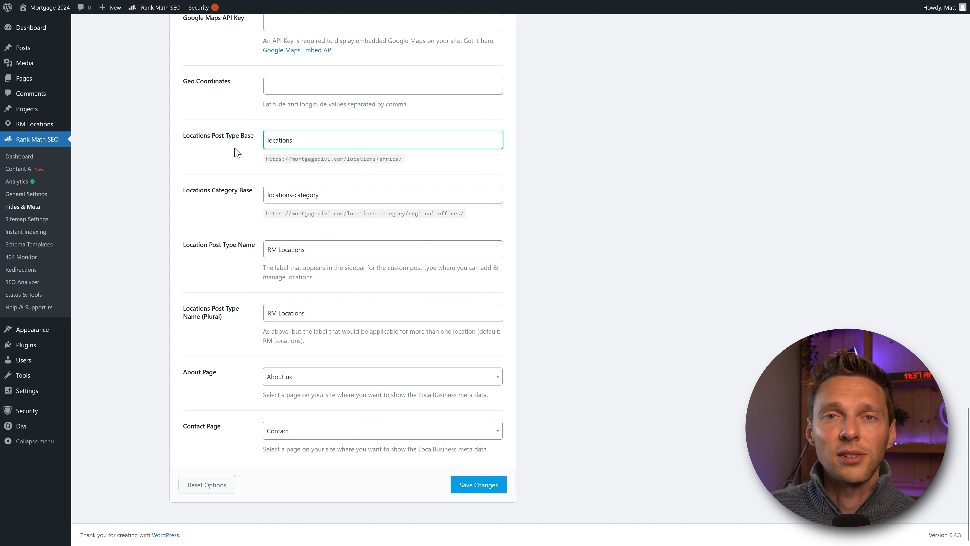
pyautogui.click(221, 151)
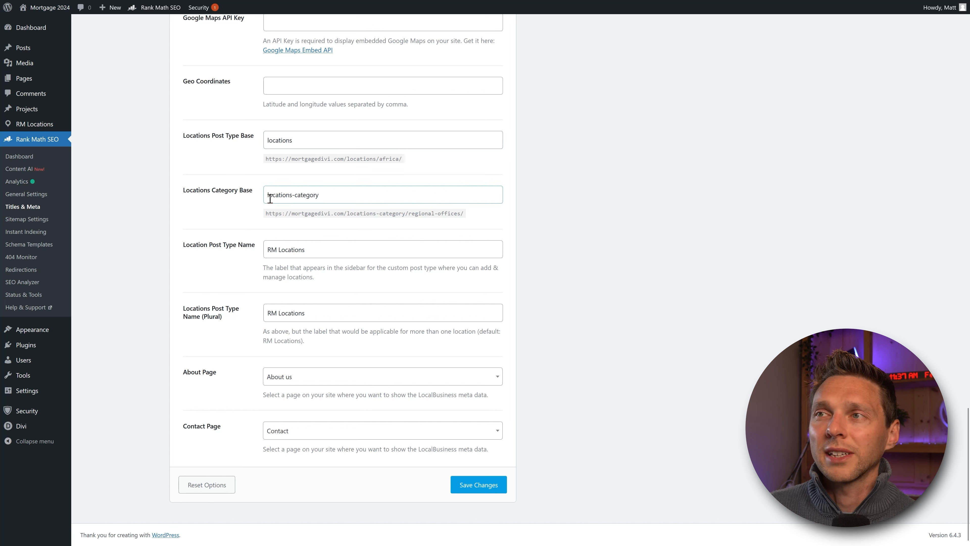
pyautogui.moveTo(266, 197); pyautogui.dragTo(406, 215)
pyautogui.click(329, 198)
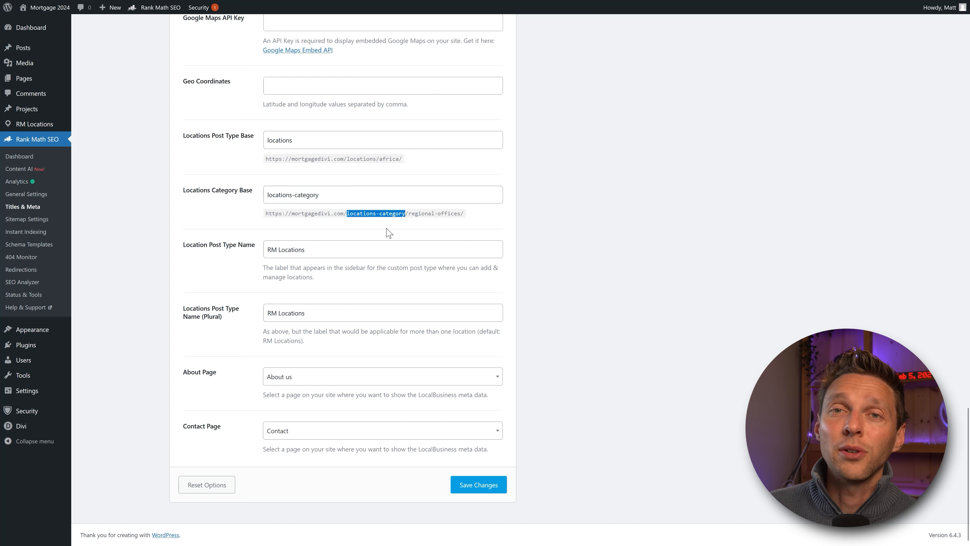
pyautogui.click(335, 201)
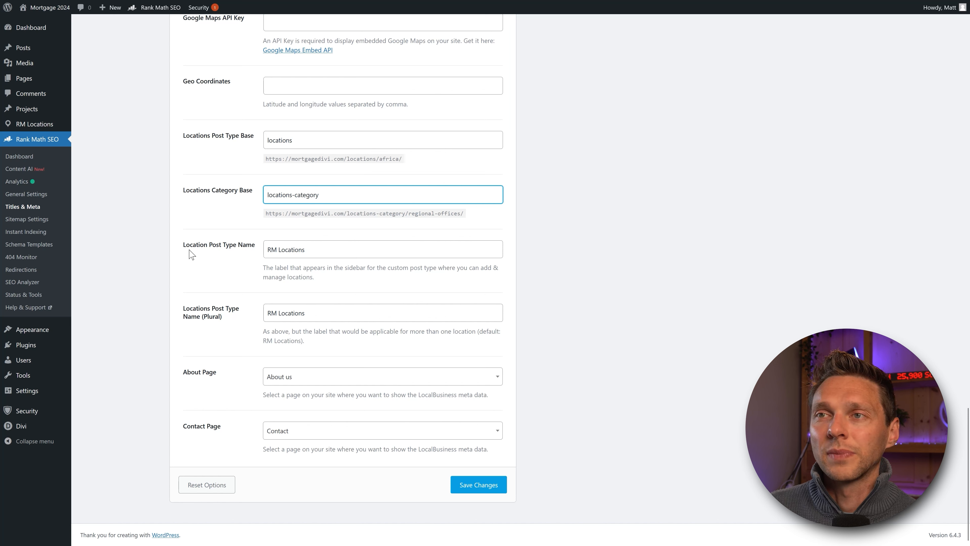
pyautogui.click(224, 223)
# Step: Remove 'RM ' from both Location Post Type Name fields, leaving 'Locations', and save
pyautogui.moveTo(46, 130)
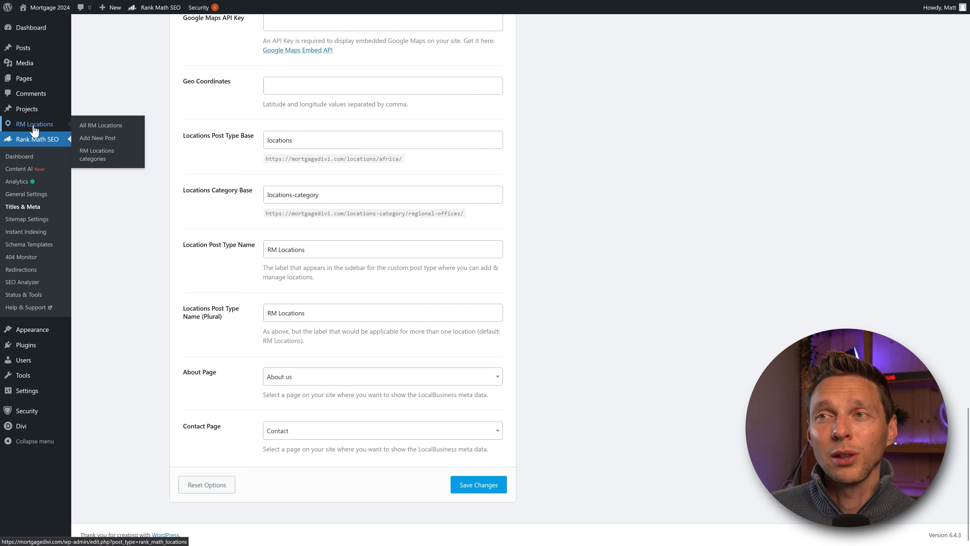
pyautogui.click(279, 249)
pyautogui.hotkey('shift', 'Home')
pyautogui.press('BackSpace')
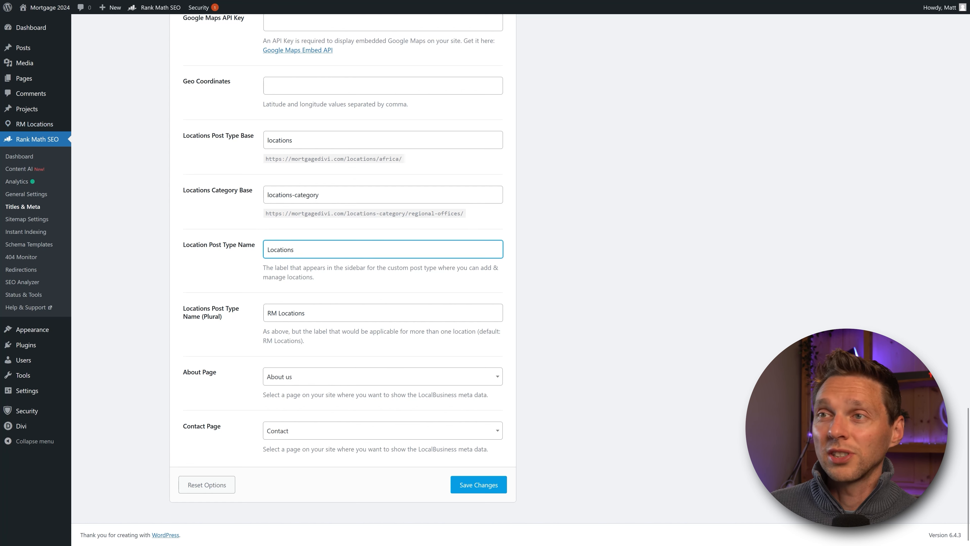
pyautogui.click(302, 233)
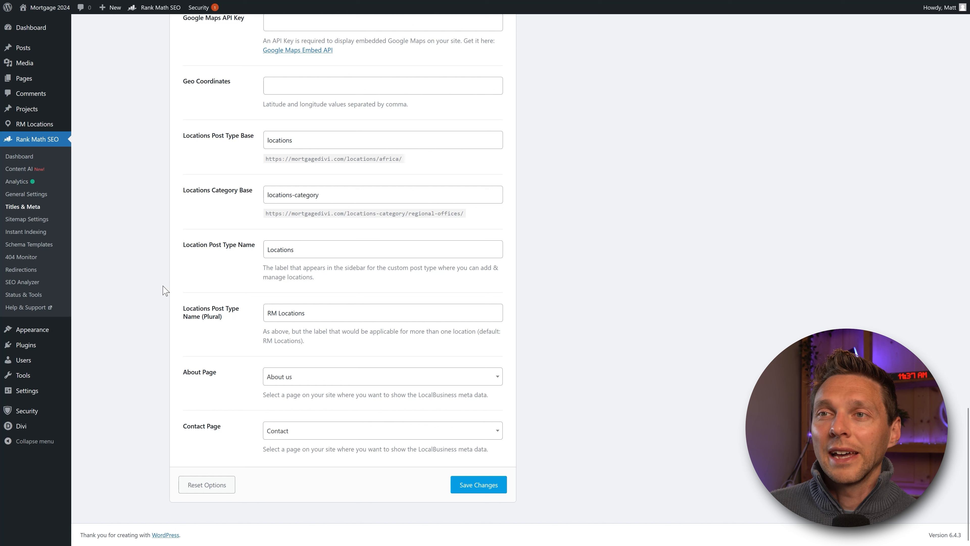
pyautogui.moveTo(278, 313); pyautogui.dragTo(261, 321)
pyautogui.press('BackSpace')
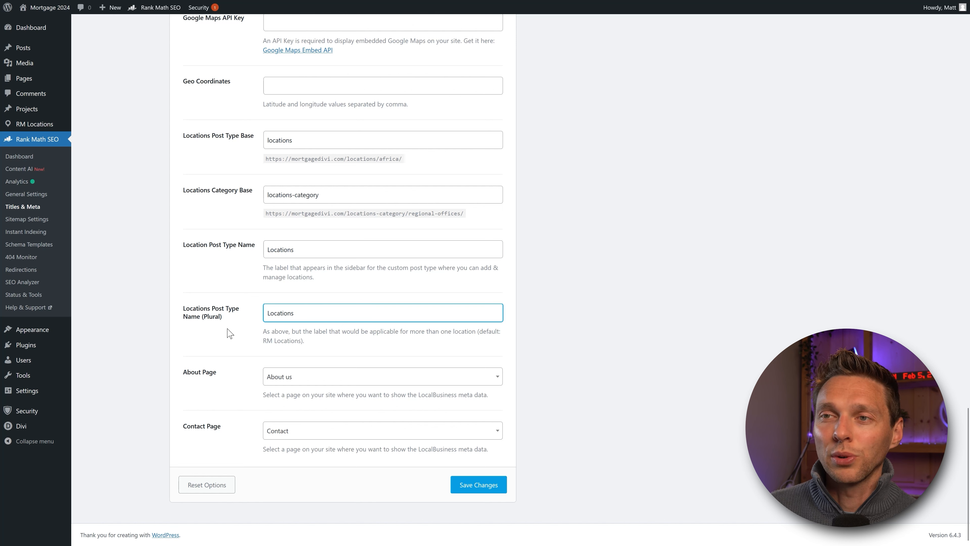
pyautogui.click(229, 329)
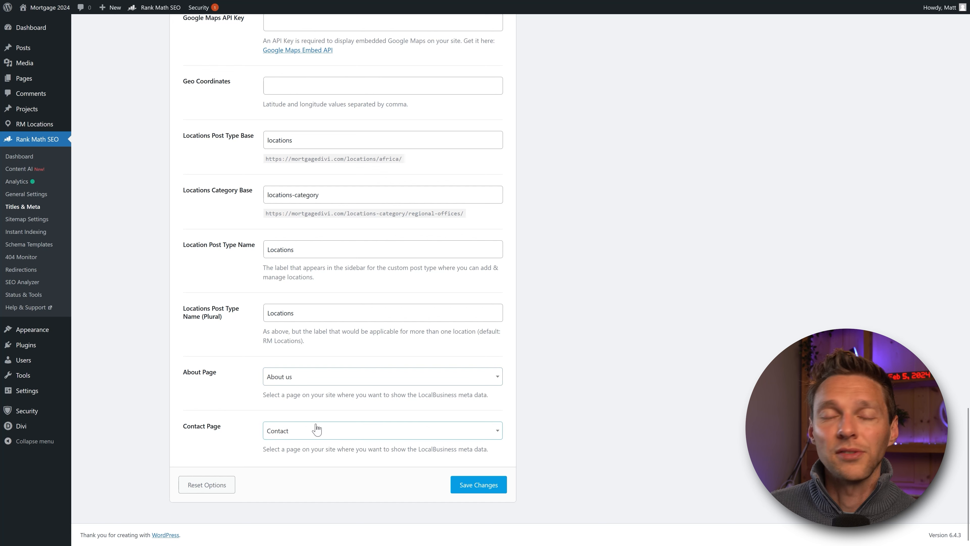
pyautogui.click(477, 484)
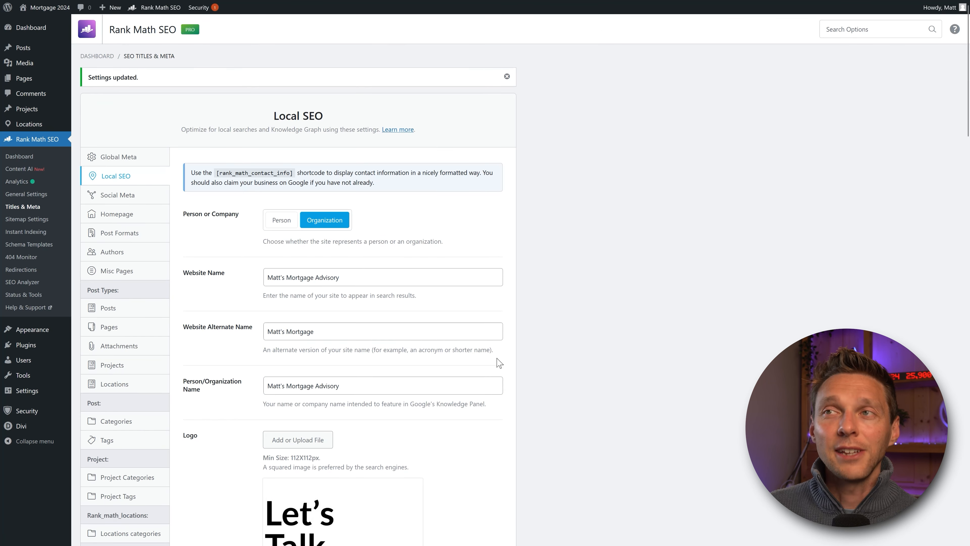
pyautogui.moveTo(62, 125)
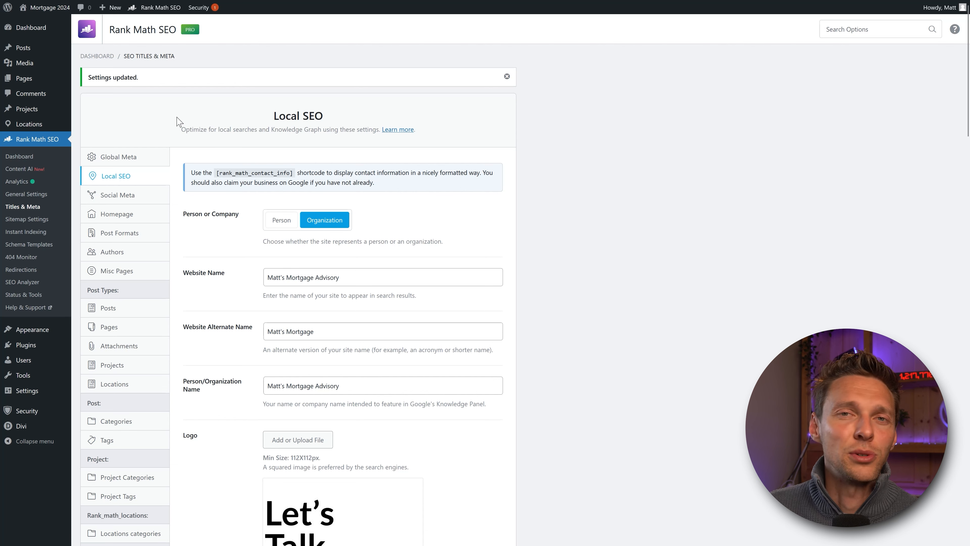
# Step: On the modules dashboard, switch Podcast on and back off, then open Redirections settings
pyautogui.click(20, 156)
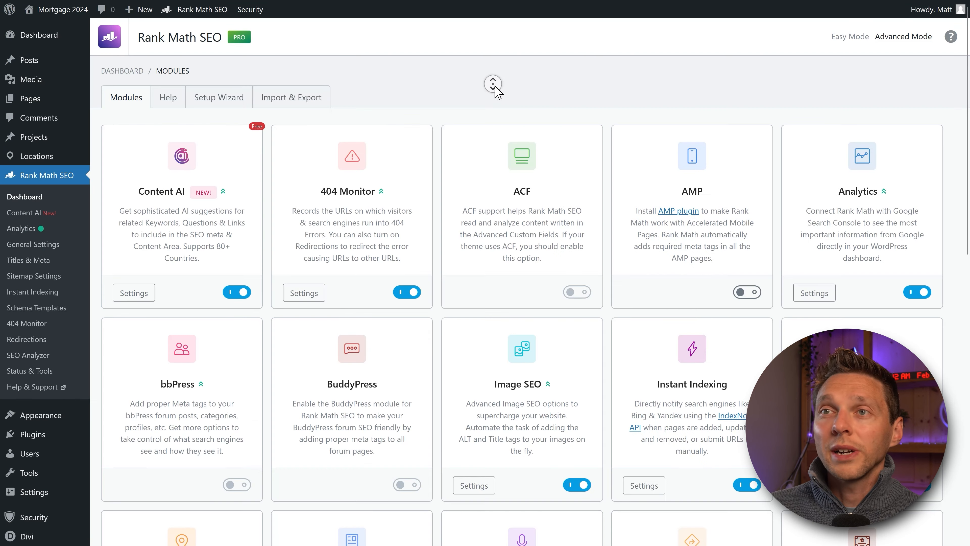
pyautogui.scroll(-5, 496, 95)
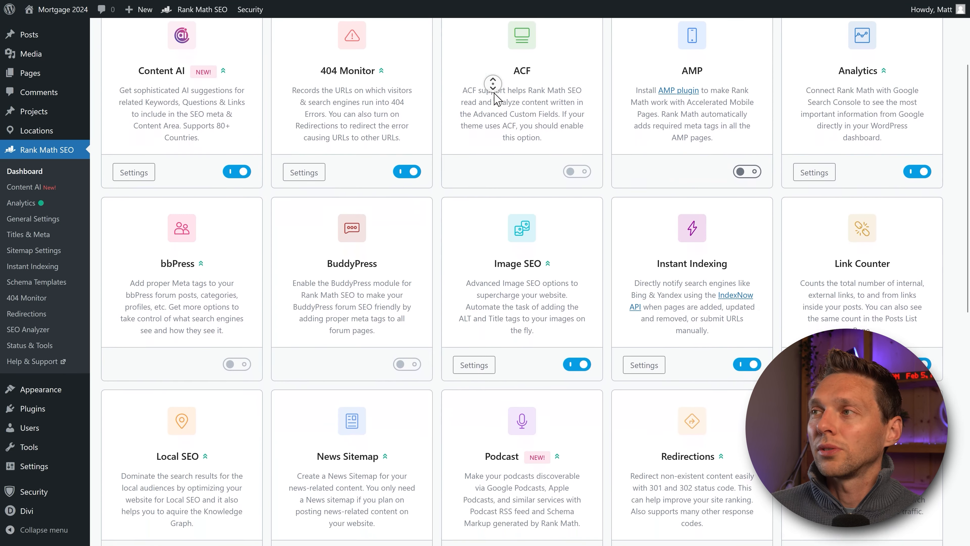
pyautogui.scroll(-10, 496, 96)
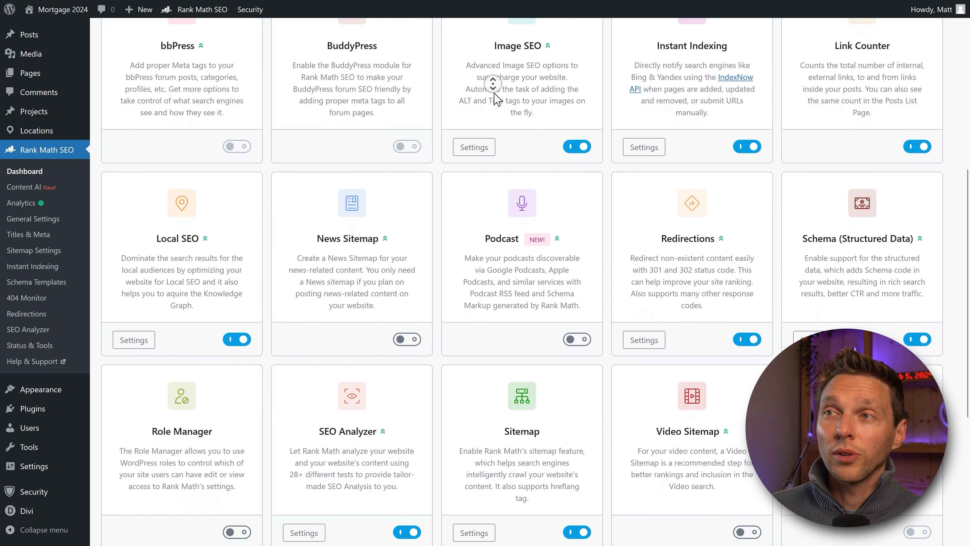
pyautogui.middleClick(496, 100)
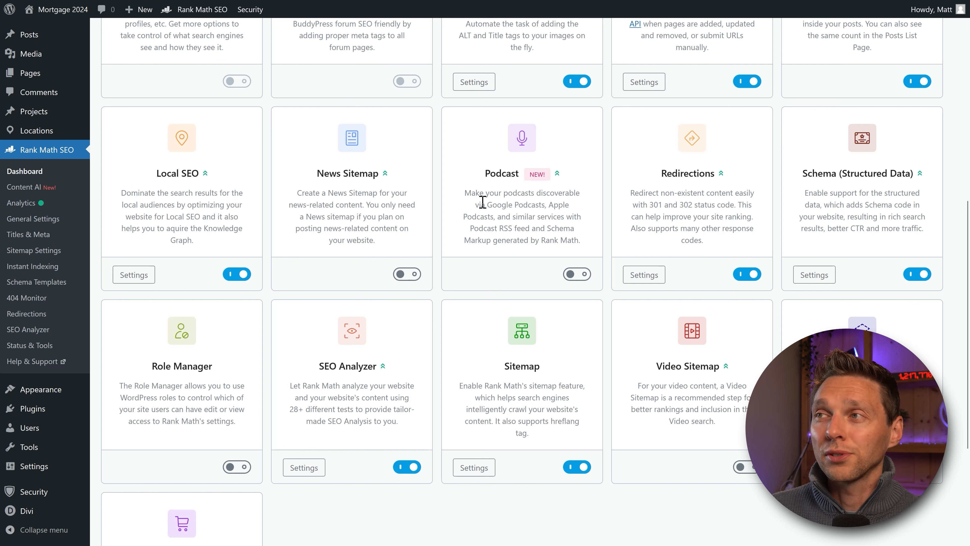
pyautogui.moveTo(471, 195); pyautogui.dragTo(580, 217)
pyautogui.click(578, 234)
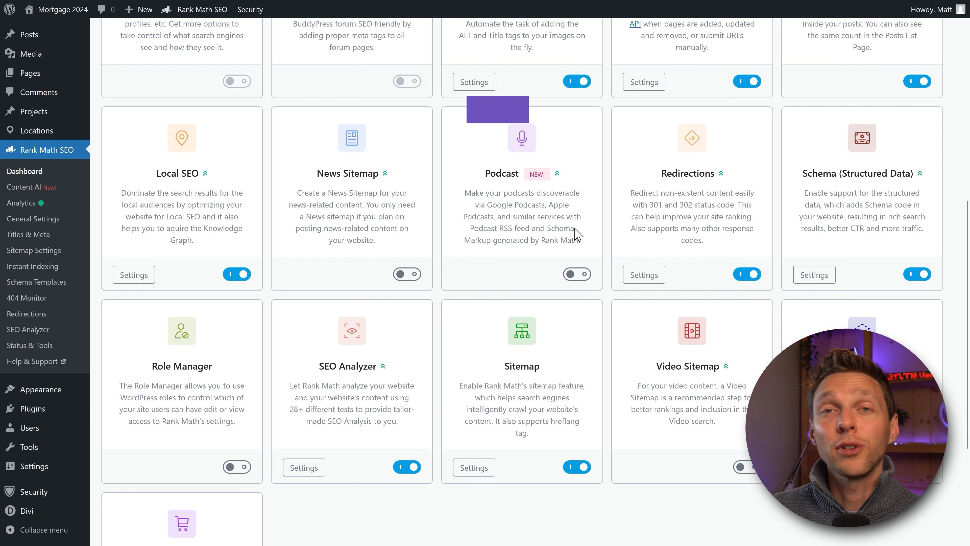
pyautogui.click(577, 275)
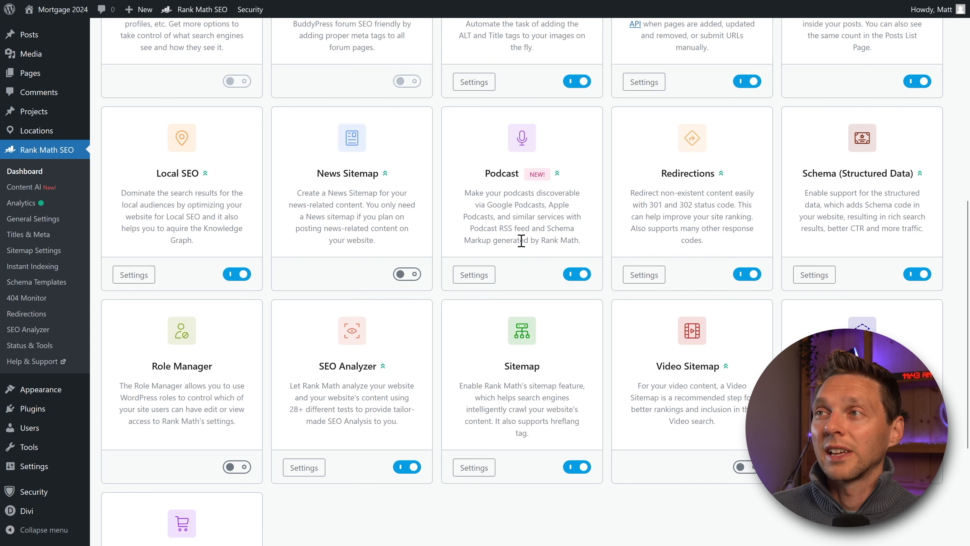
pyautogui.click(576, 274)
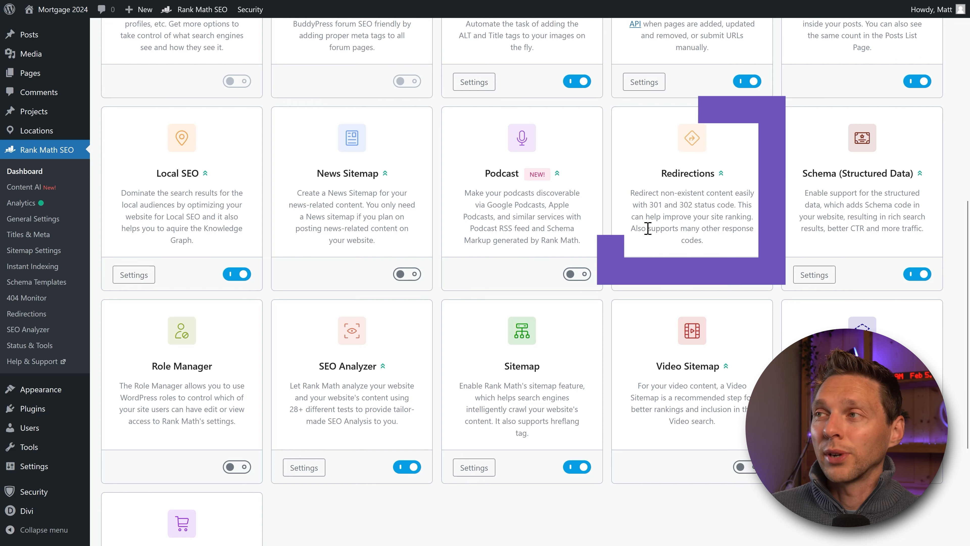
pyautogui.click(644, 275)
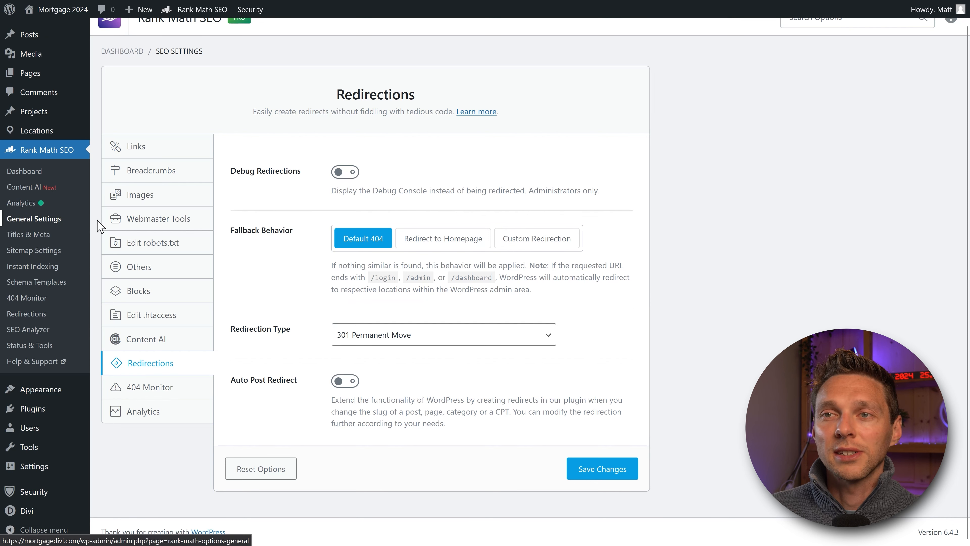
pyautogui.scroll(1, 378, 170)
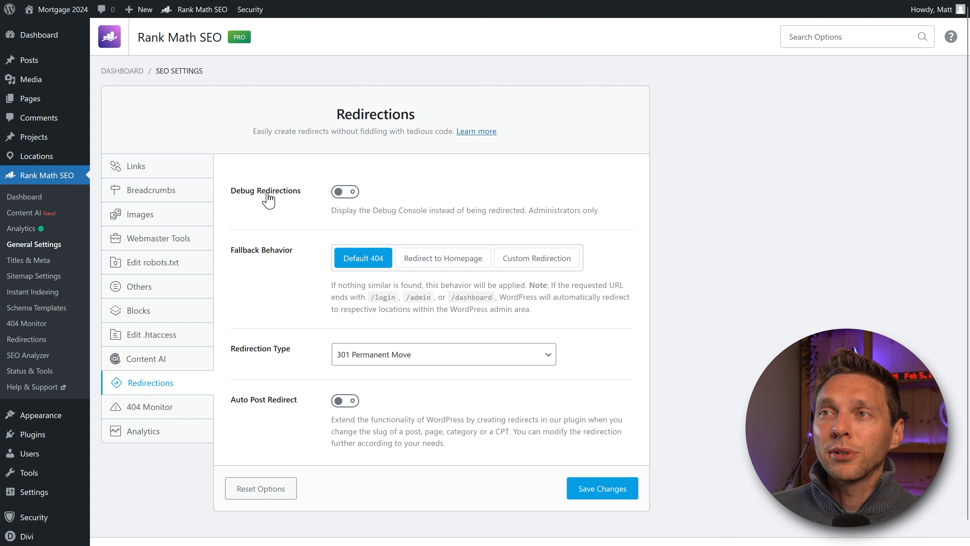
pyautogui.click(345, 194)
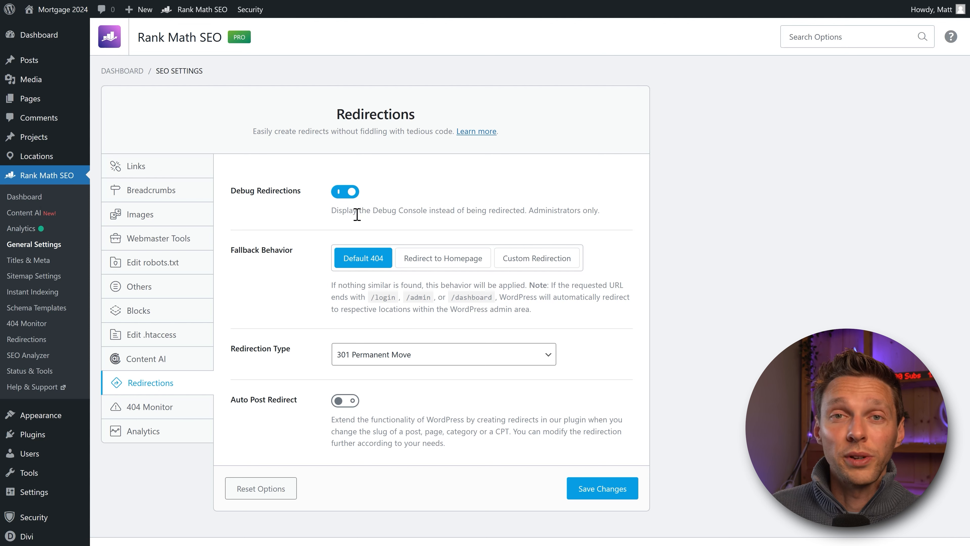
pyautogui.click(346, 192)
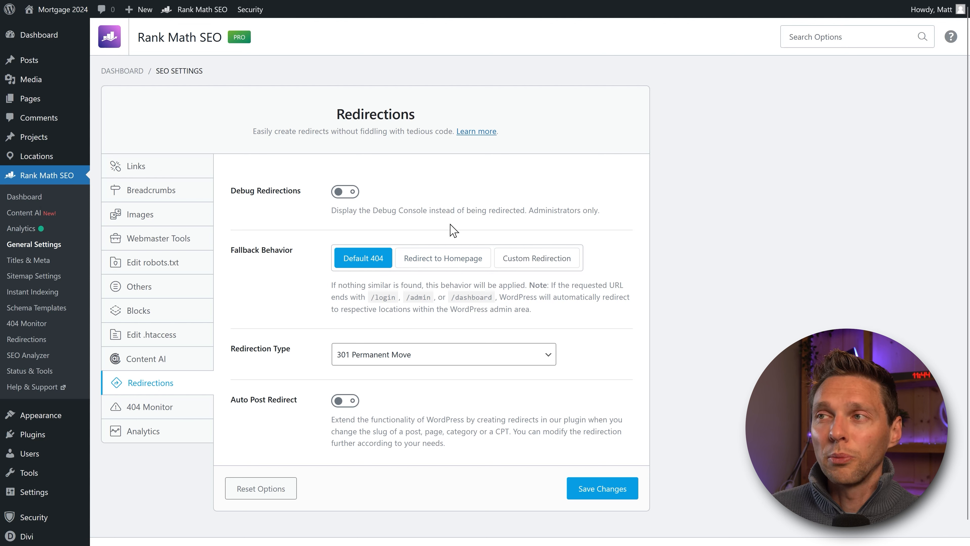
pyautogui.click(514, 268)
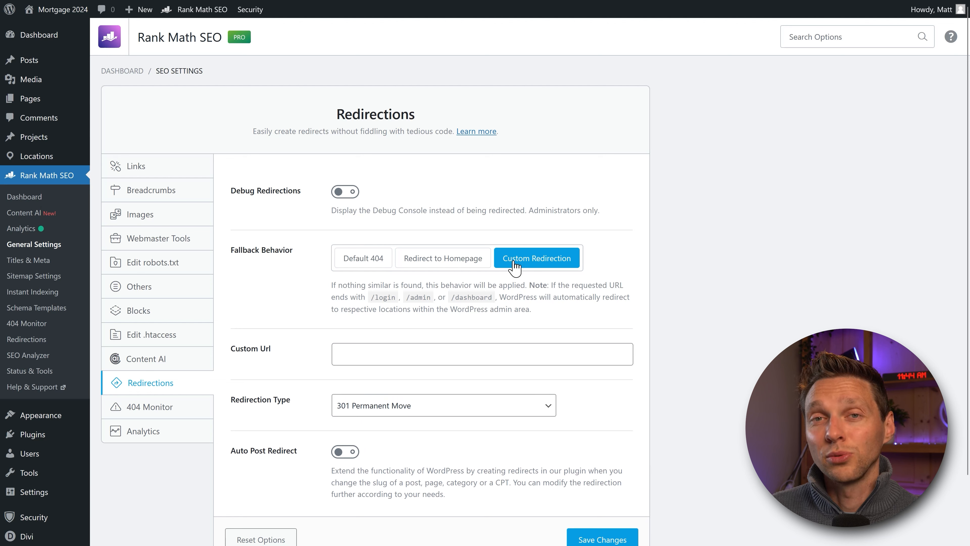
pyautogui.click(371, 264)
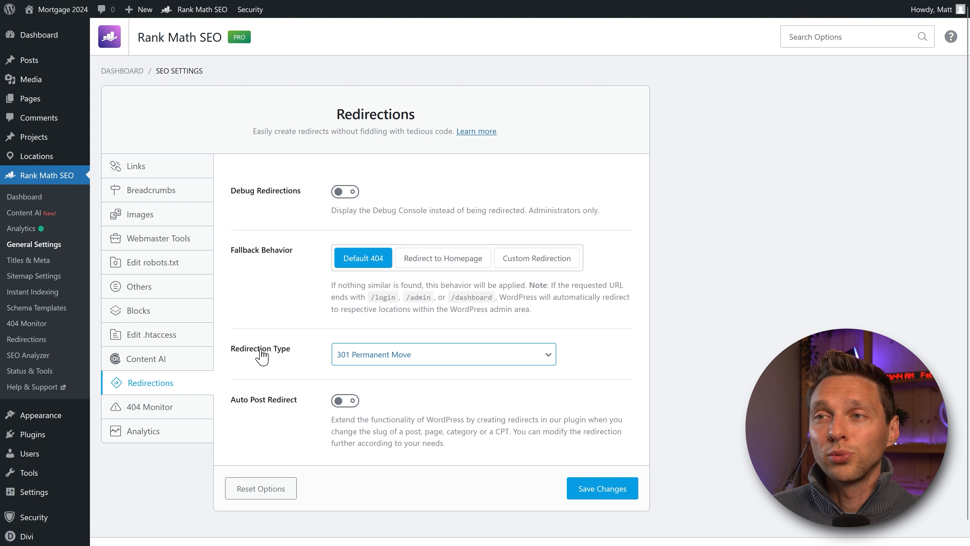
# Step: Keep 301 Permanent Move as the redirection type, enable Auto Post Redirect, and save
pyautogui.click(387, 360)
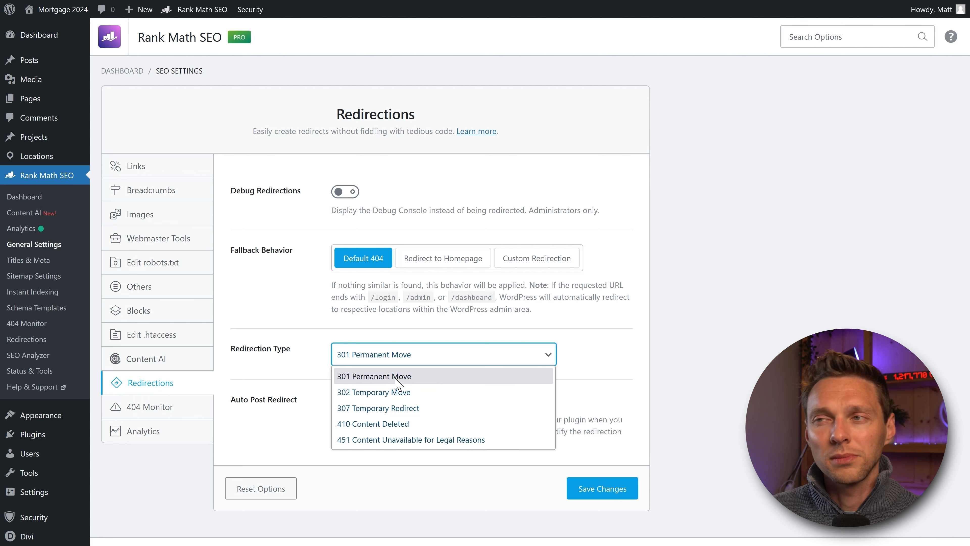
pyautogui.click(386, 378)
pyautogui.click(382, 377)
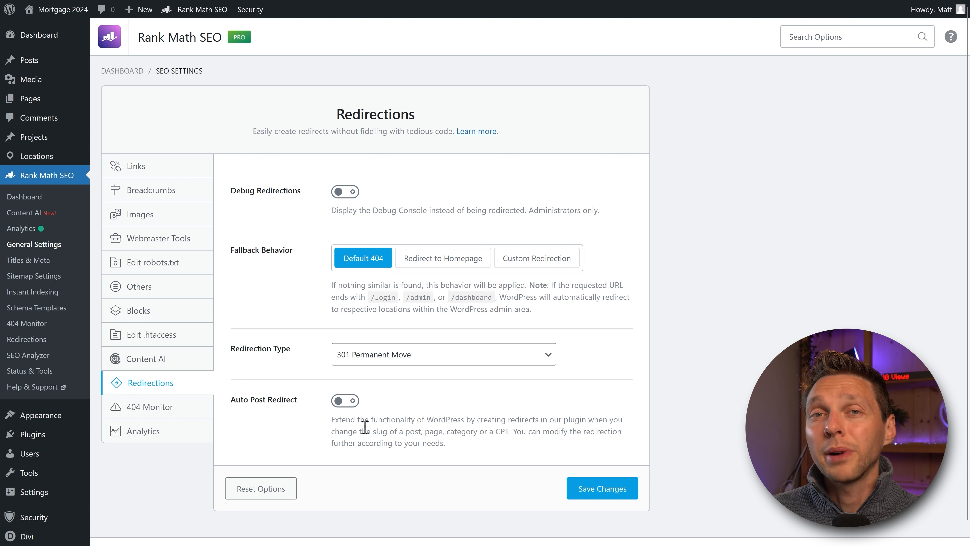
pyautogui.click(350, 404)
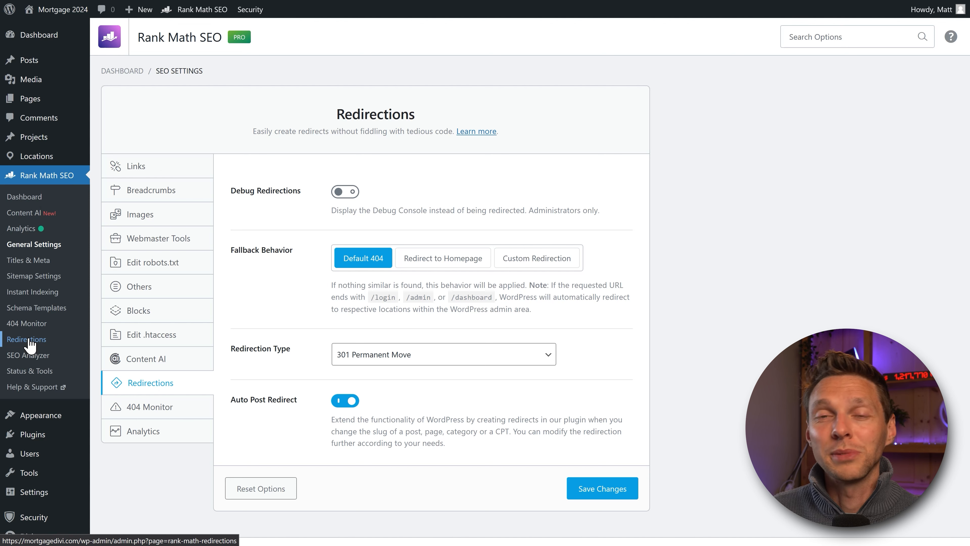
pyautogui.click(608, 499)
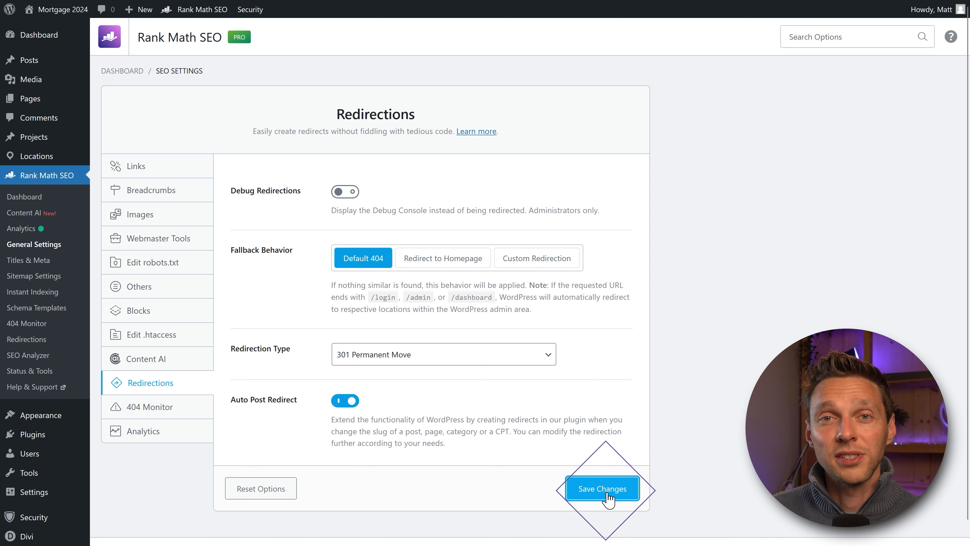
# Step: Leave the Posts default Schema Type at None, then return to the modules dashboard
pyautogui.click(25, 196)
pyautogui.middleClick(433, 204)
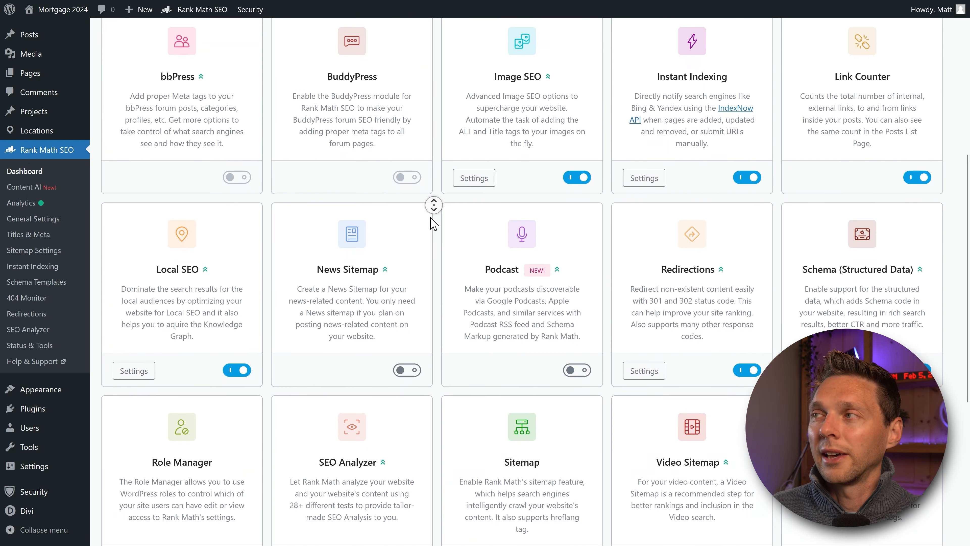
pyautogui.middleClick(431, 217)
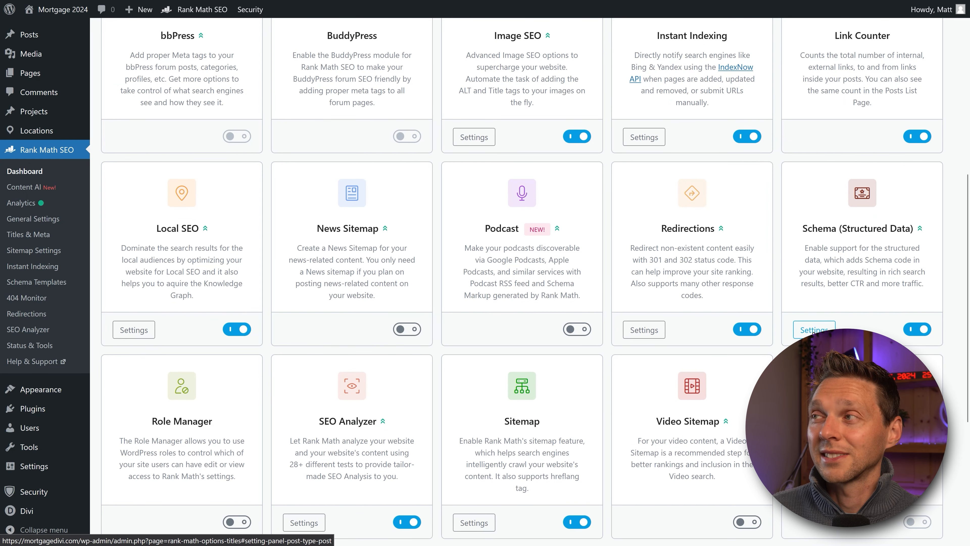
pyautogui.click(809, 321)
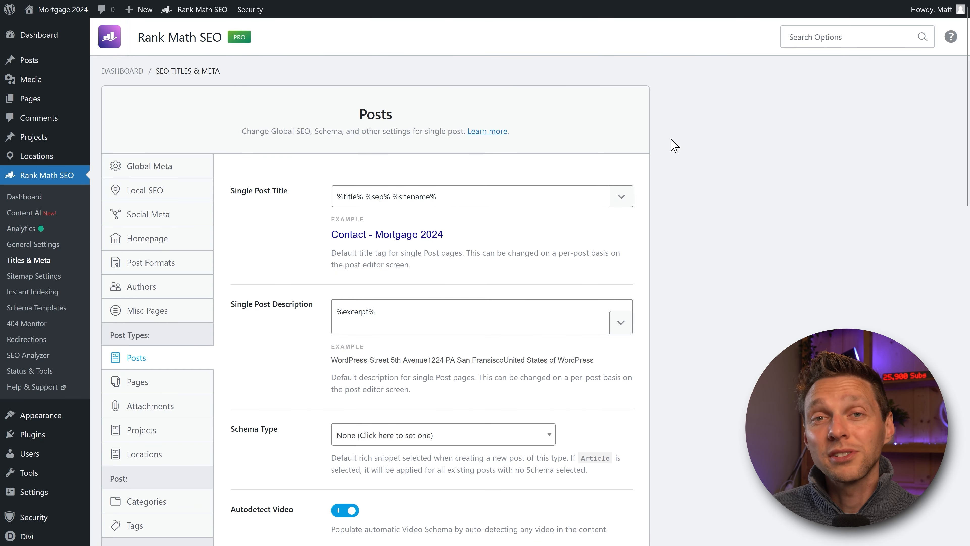
pyautogui.middleClick(556, 177)
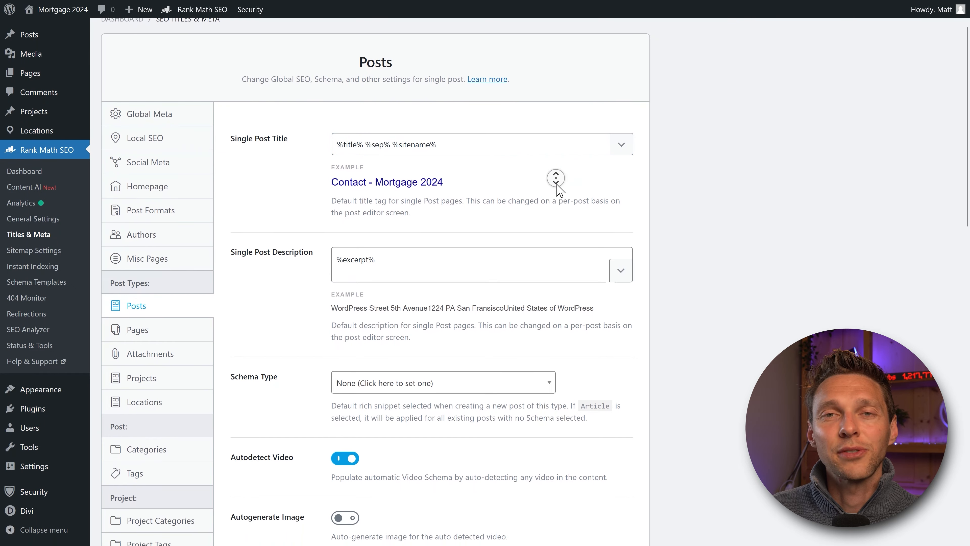
pyautogui.middleClick(557, 184)
pyautogui.middleClick(547, 185)
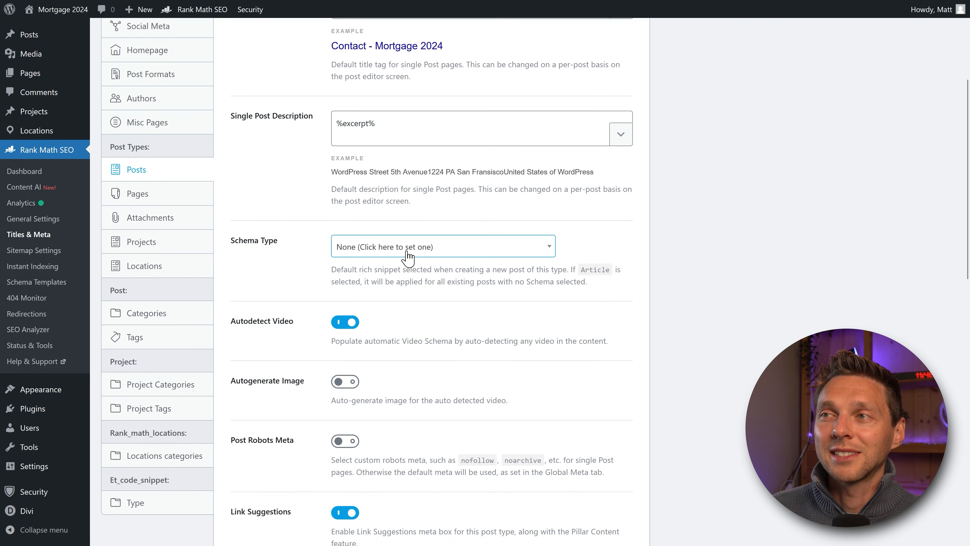
pyautogui.click(406, 251)
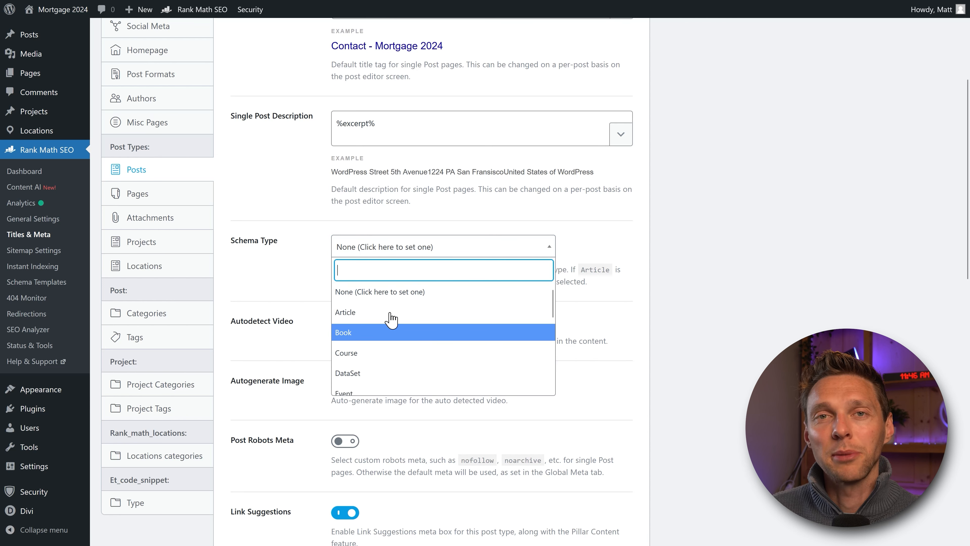
pyautogui.click(394, 221)
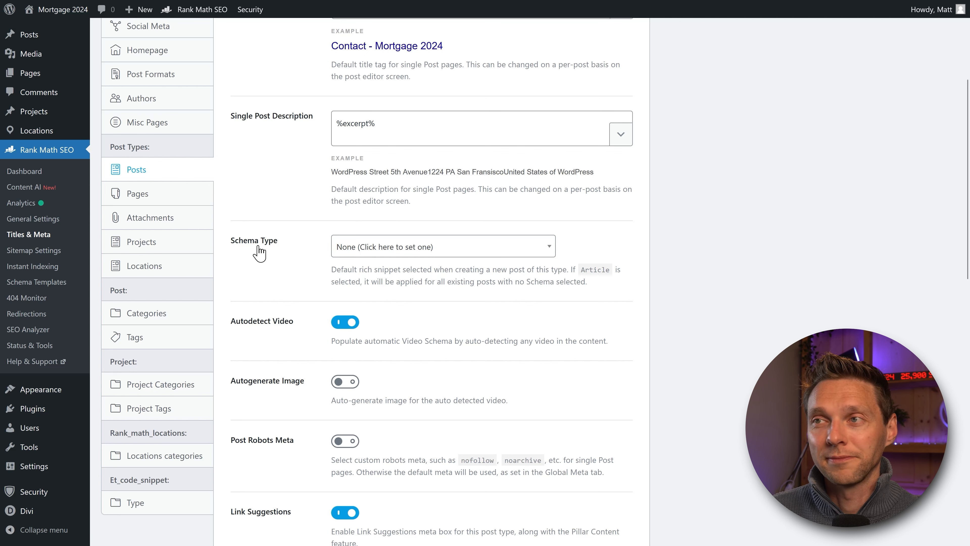
pyautogui.scroll(1, 259, 252)
pyautogui.click(30, 197)
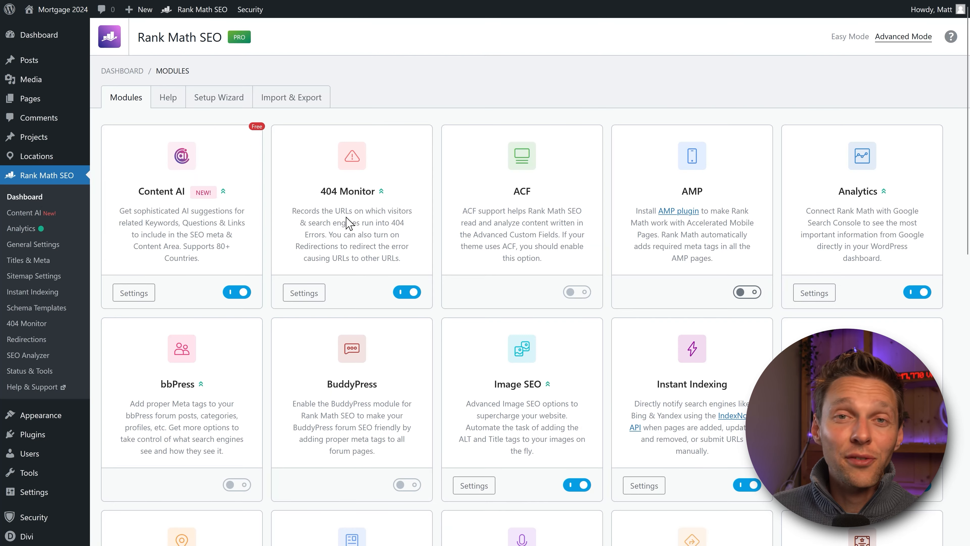
# Step: Enable Role Manager, view its permission settings, then turn it off again
pyautogui.middleClick(720, 258)
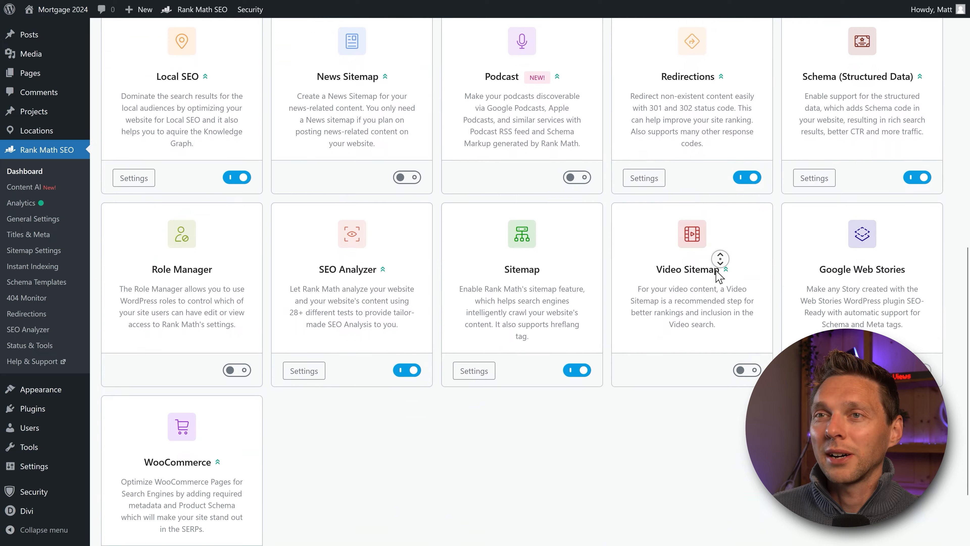
pyautogui.middleClick(715, 271)
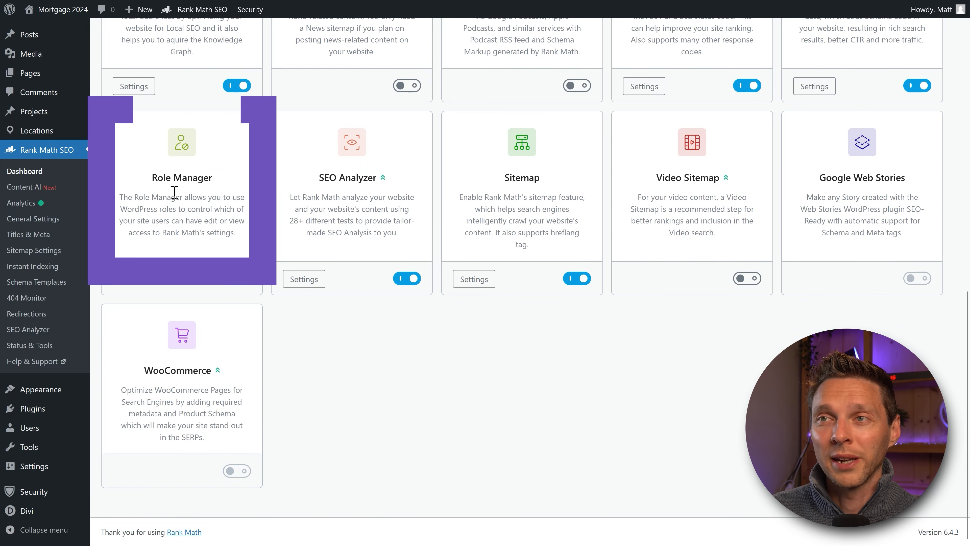
pyautogui.click(231, 281)
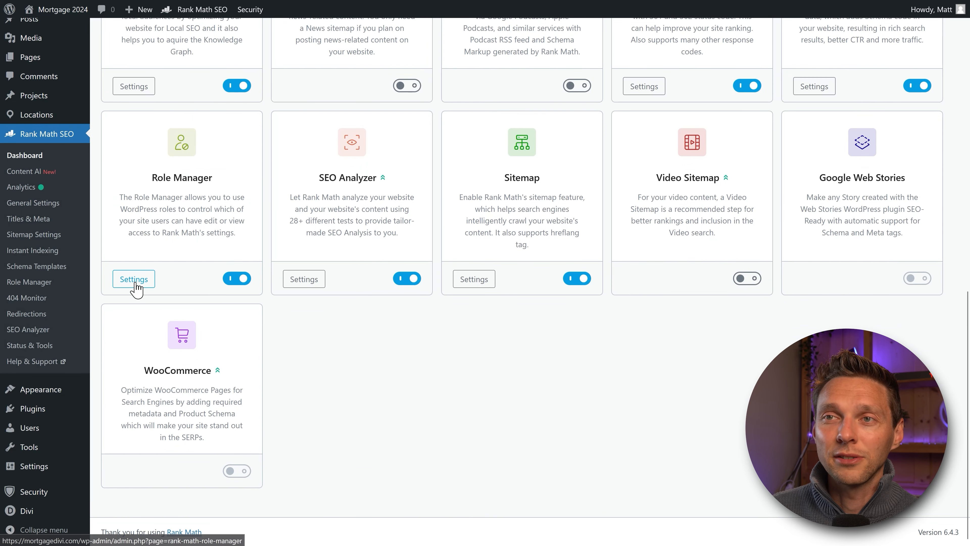
pyautogui.click(134, 281)
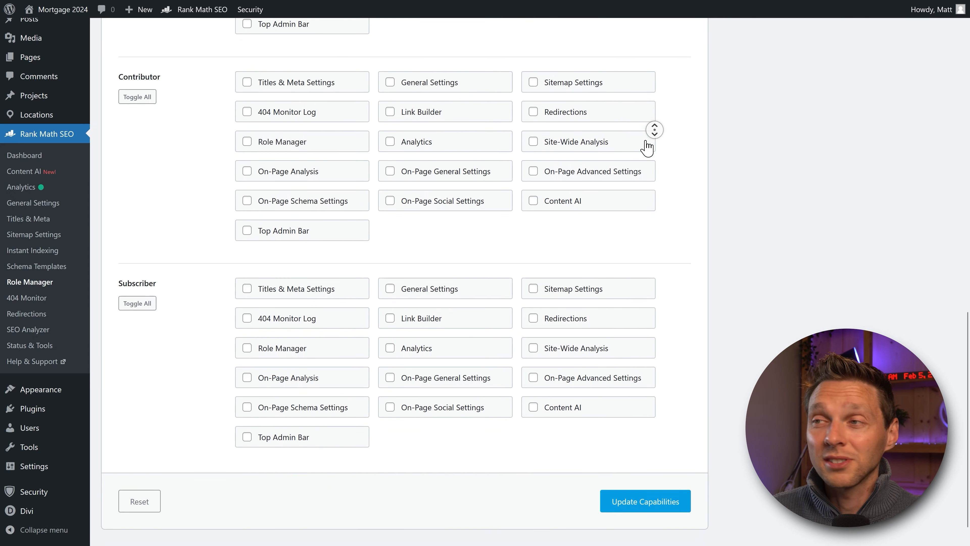
pyautogui.middleClick(646, 147)
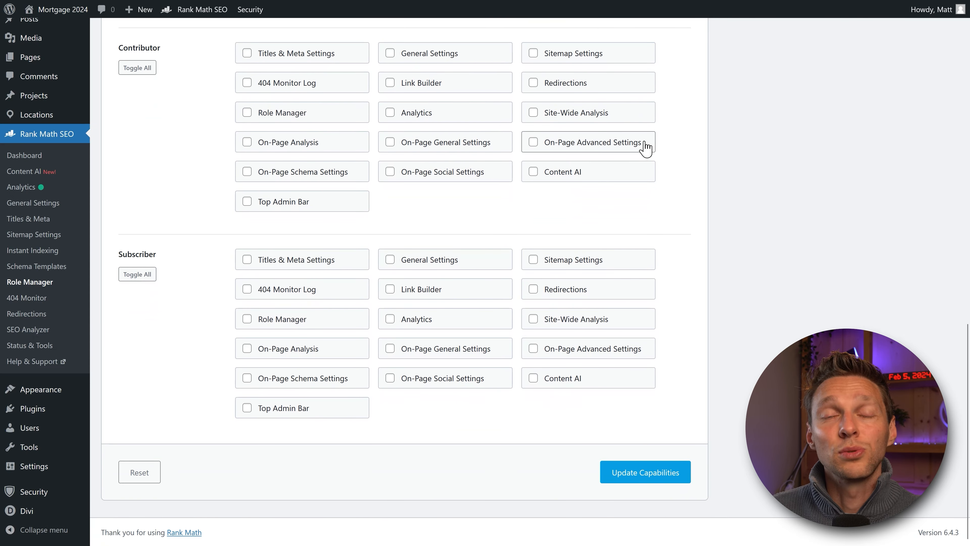
pyautogui.click(236, 279)
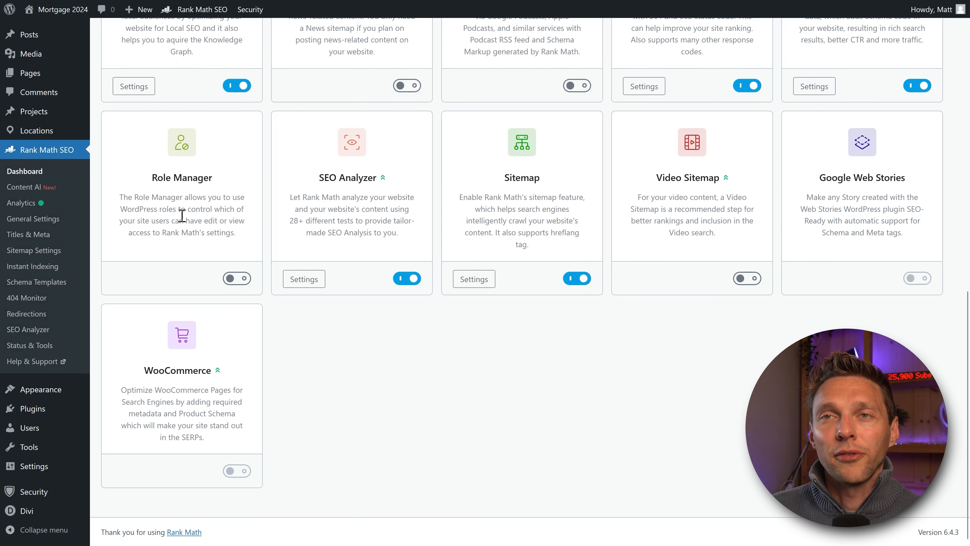
# Step: Toggle SEO Analyzer off and back on, then open it to run the site analysis
pyautogui.click(407, 278)
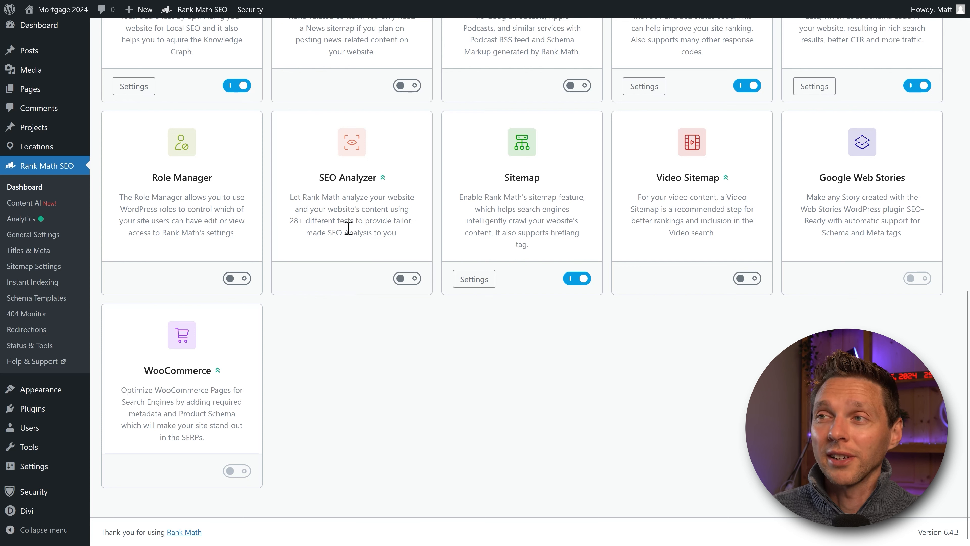
pyautogui.click(406, 278)
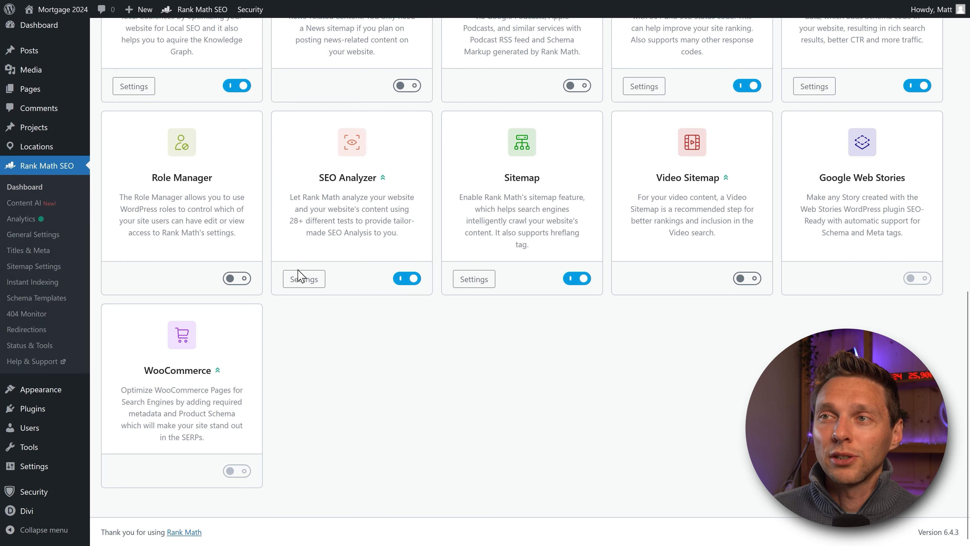
pyautogui.click(299, 283)
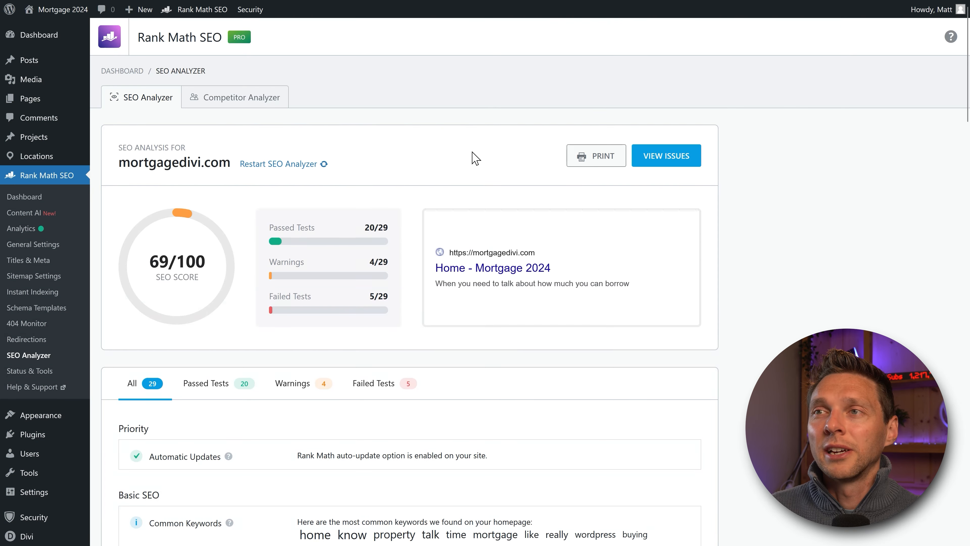
pyautogui.middleClick(456, 156)
pyautogui.scroll(-4, 456, 156)
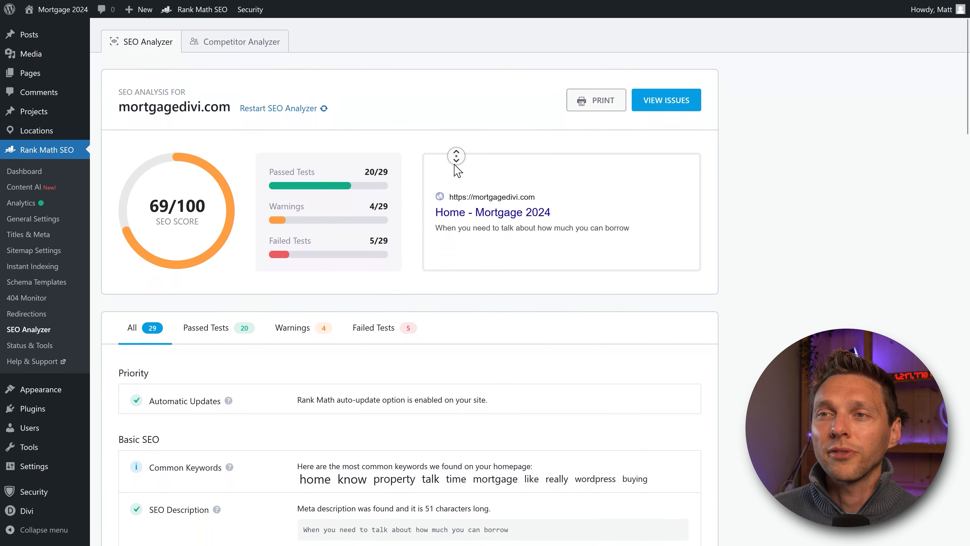
pyautogui.scroll(-5, 456, 156)
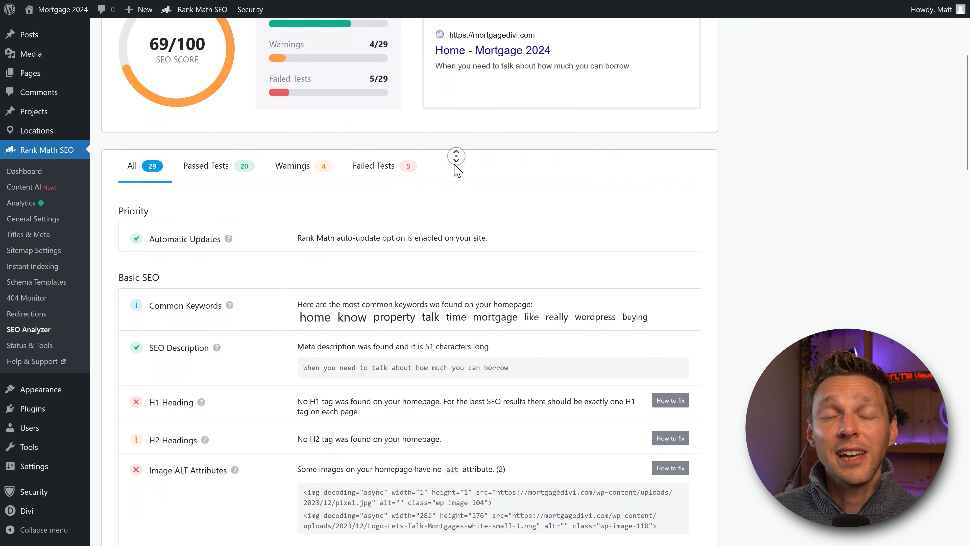
pyautogui.middleClick(454, 164)
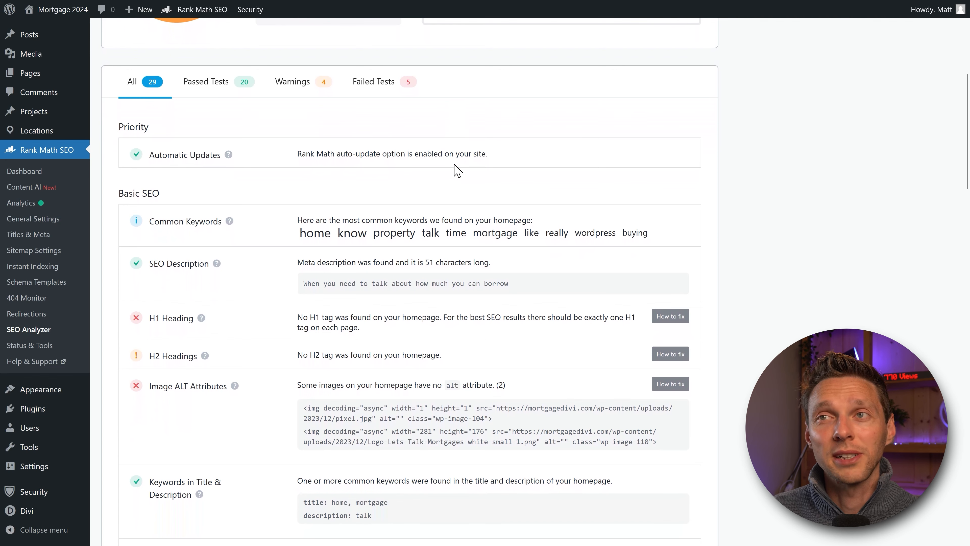
pyautogui.scroll(-2, 289, 145)
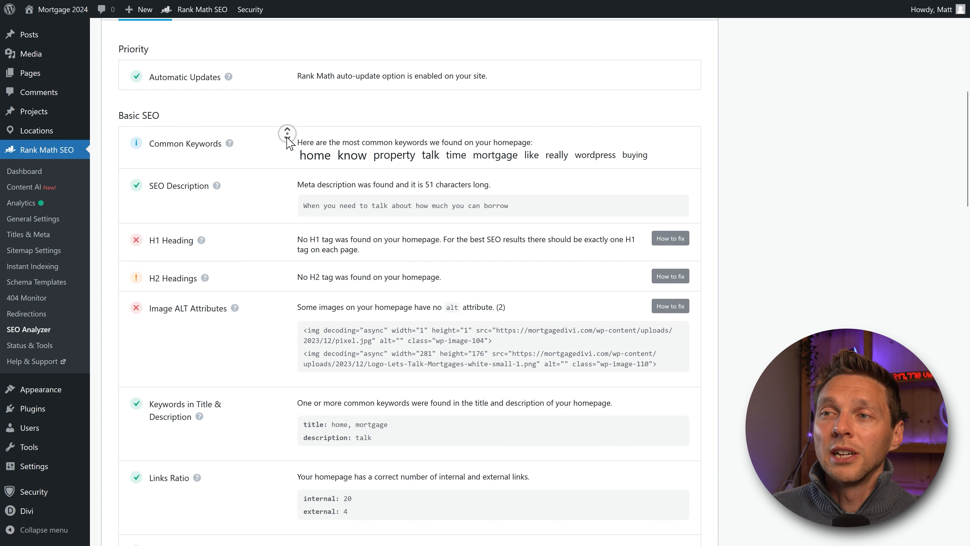
pyautogui.scroll(-4, 287, 133)
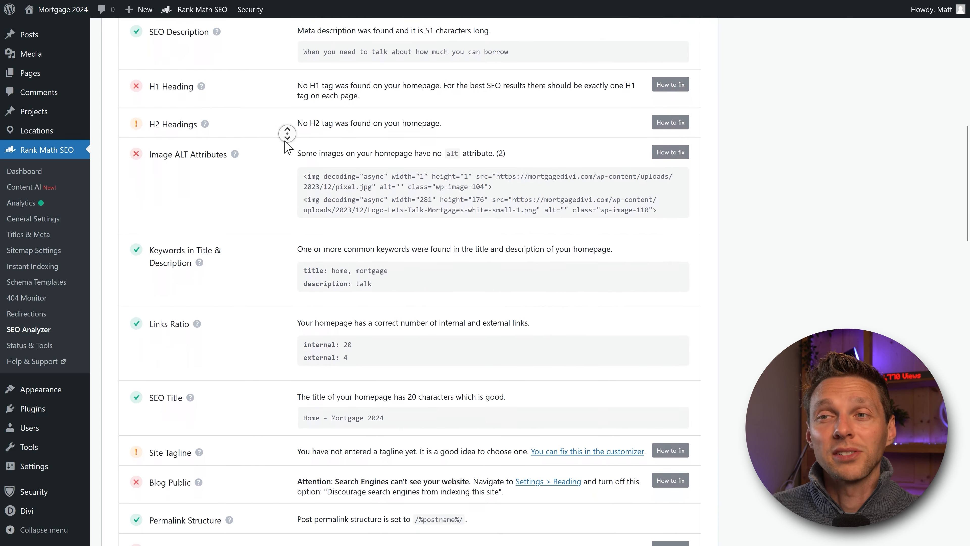
pyautogui.scroll(-2, 287, 133)
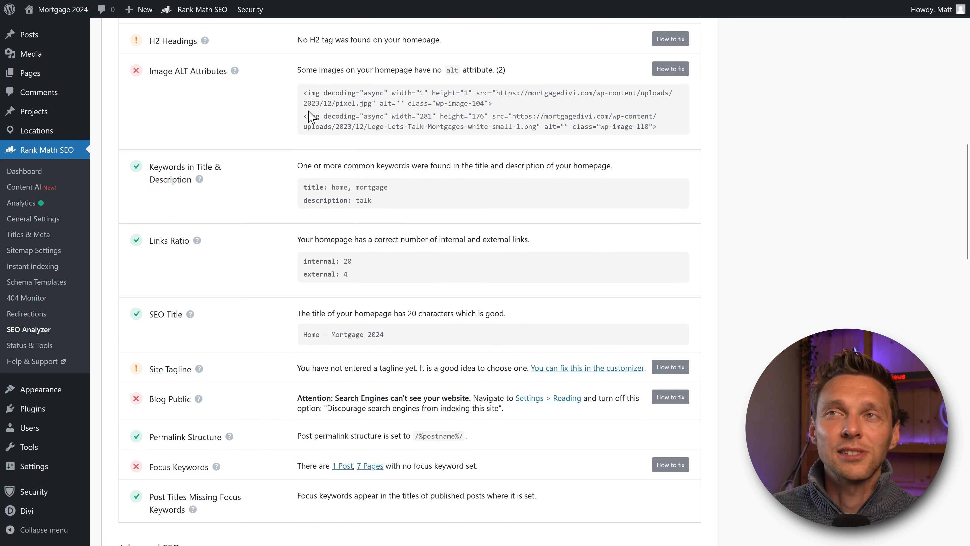
pyautogui.middleClick(253, 132)
pyautogui.scroll(-10, 253, 132)
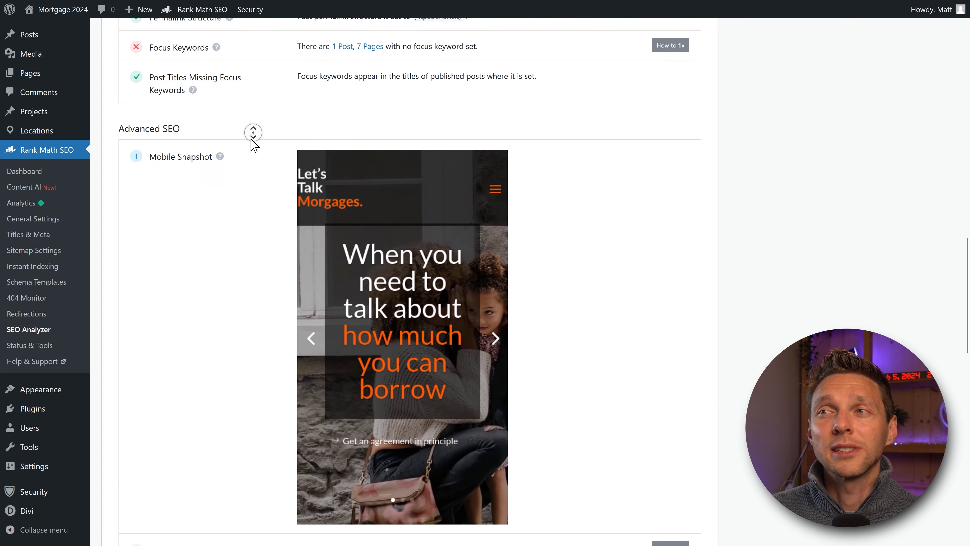
pyautogui.scroll(-7, 253, 132)
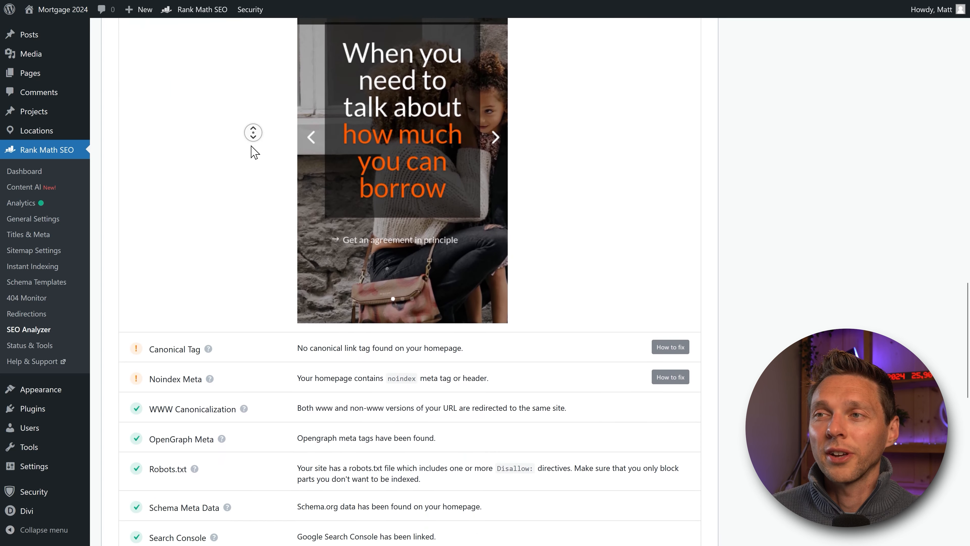
pyautogui.scroll(-4, 252, 132)
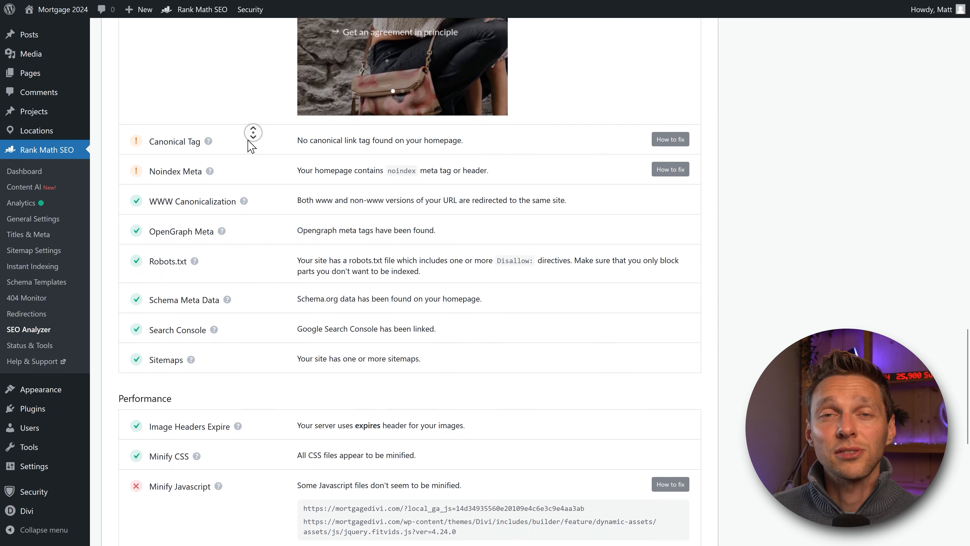
pyautogui.scroll(-1, 251, 147)
pyautogui.middleClick(246, 147)
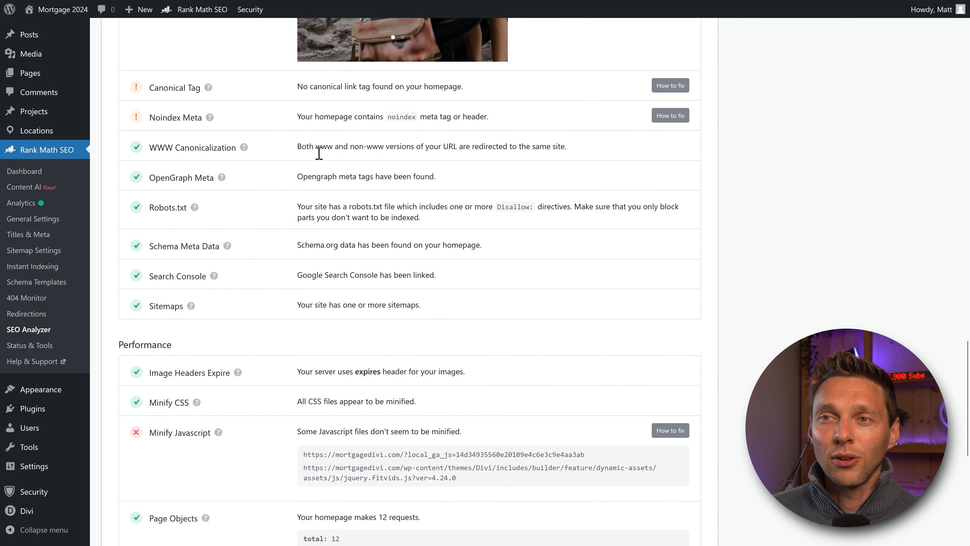
pyautogui.scroll(-2, 316, 235)
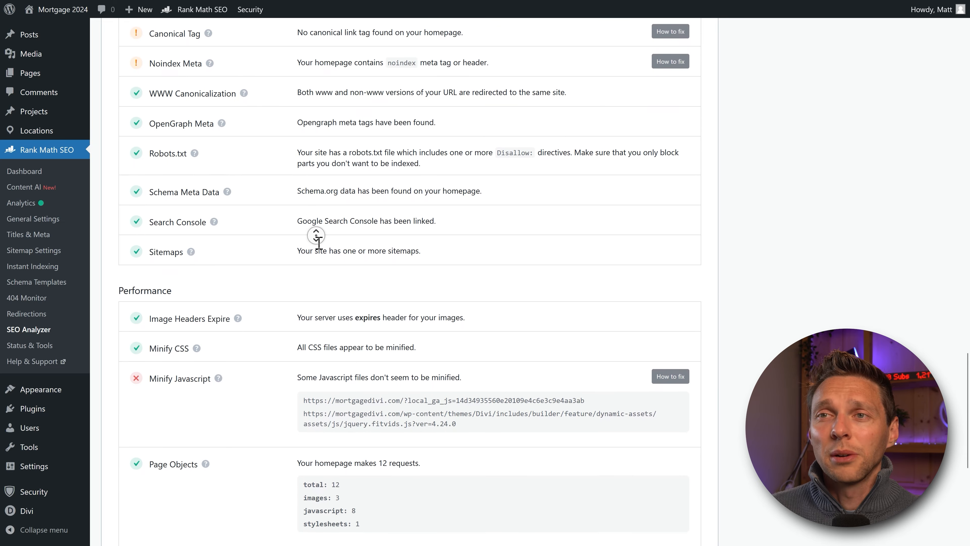
pyautogui.scroll(-7, 315, 235)
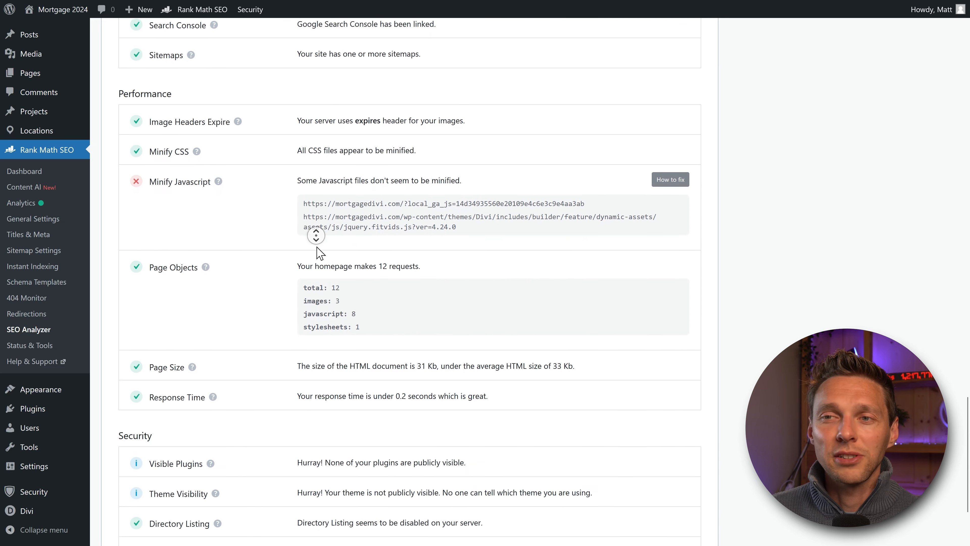
pyautogui.scroll(-1, 315, 235)
pyautogui.middleClick(302, 291)
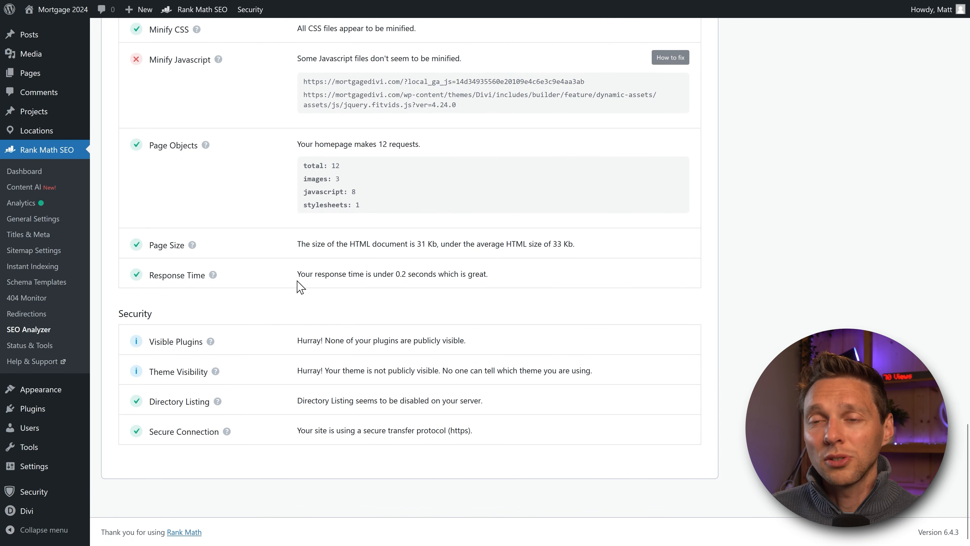
pyautogui.middleClick(294, 272)
pyautogui.scroll(20, 293, 270)
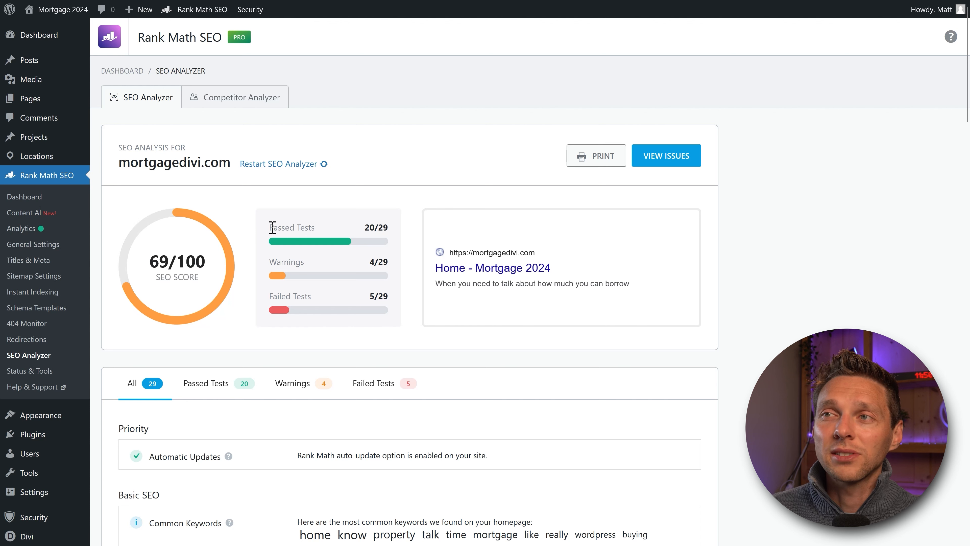
pyautogui.moveTo(272, 228); pyautogui.dragTo(387, 230)
pyautogui.click(395, 238)
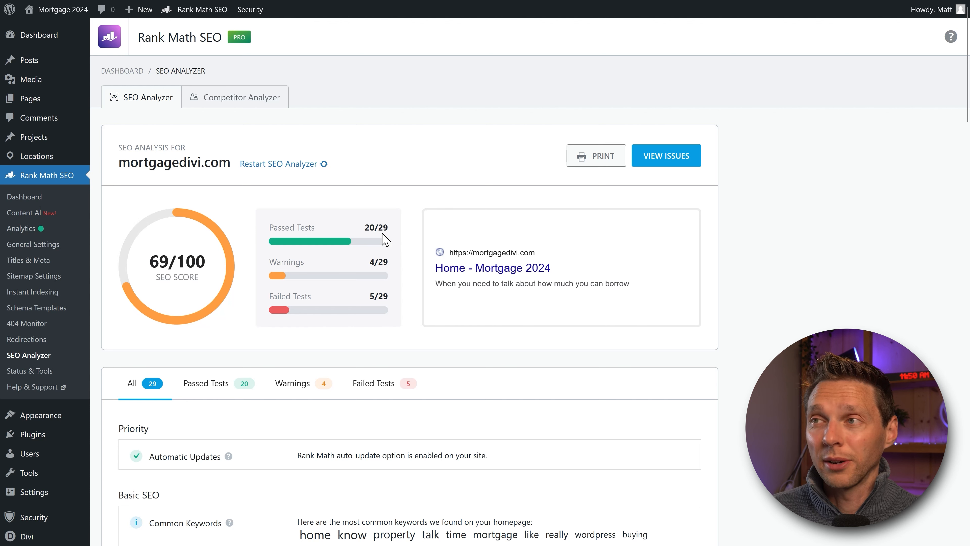
pyautogui.moveTo(542, 297); pyautogui.dragTo(413, 252)
pyautogui.click(474, 296)
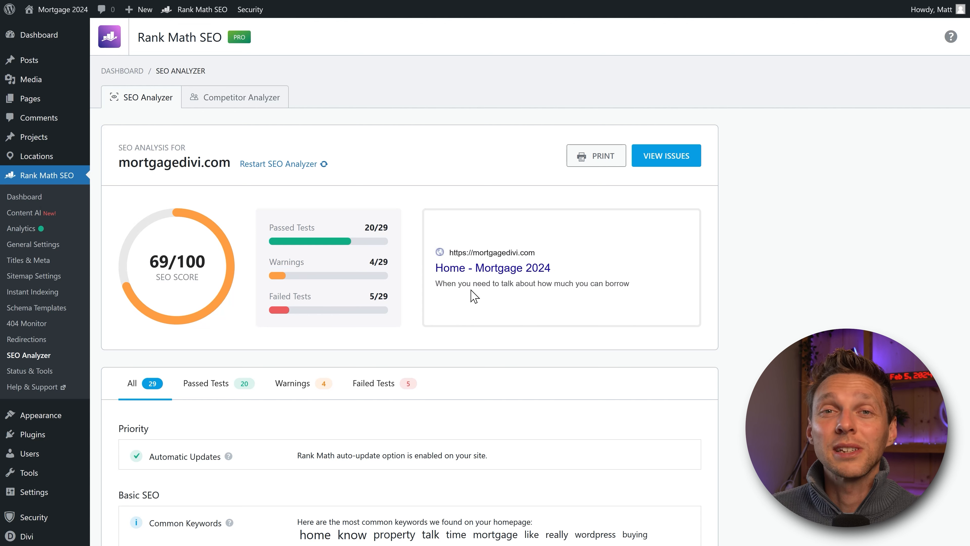
# Step: View the Sitemap settings, then go back to the modules dashboard and scroll to the top
pyautogui.click(43, 199)
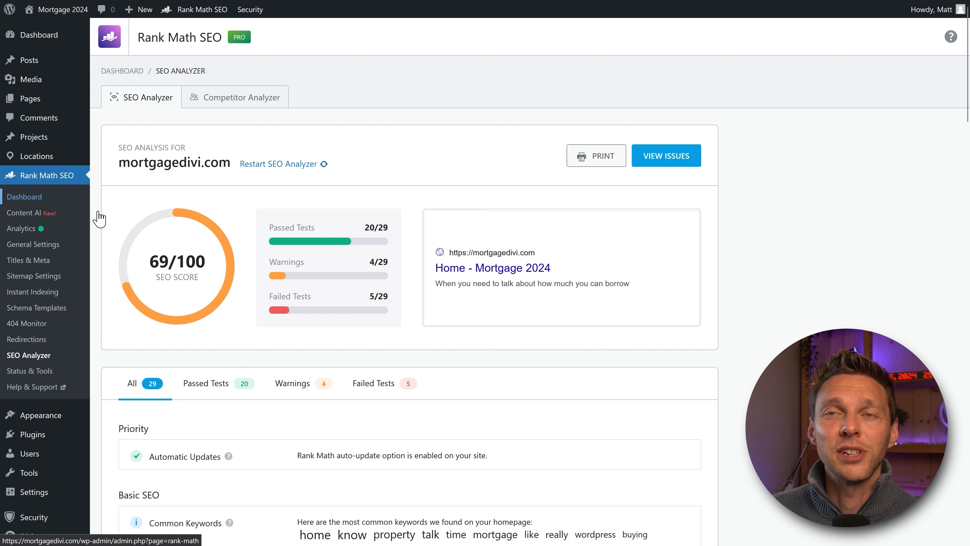
pyautogui.scroll(-8, 473, 200)
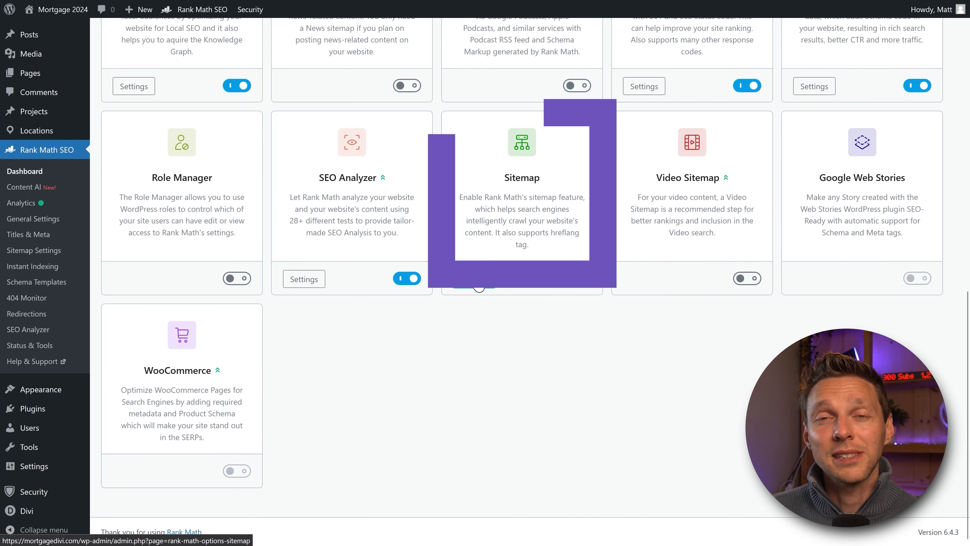
pyautogui.click(476, 279)
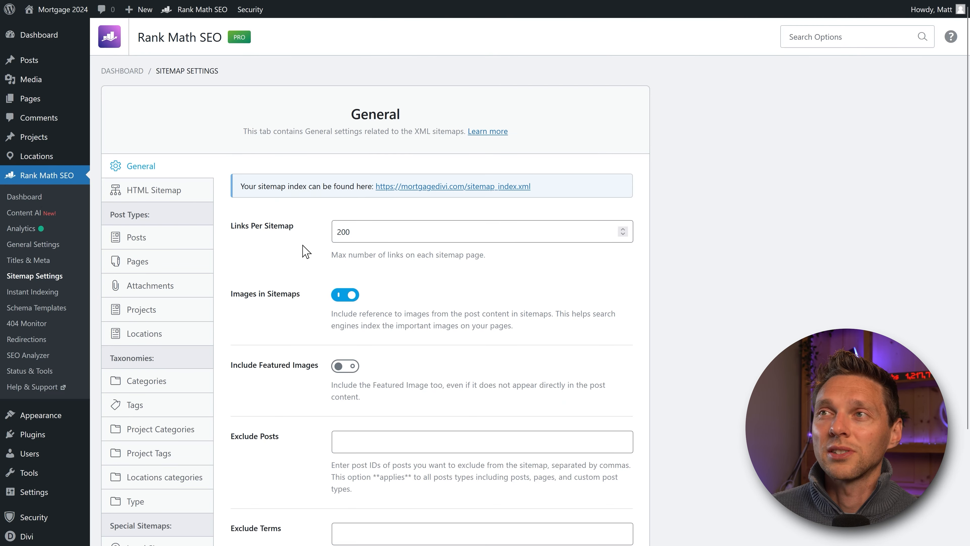
pyautogui.middleClick(557, 259)
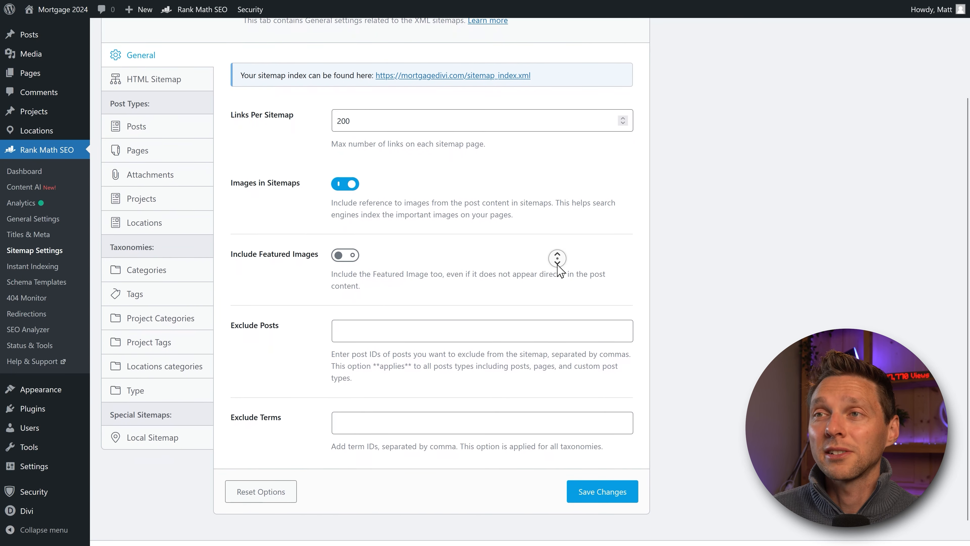
pyautogui.middleClick(557, 264)
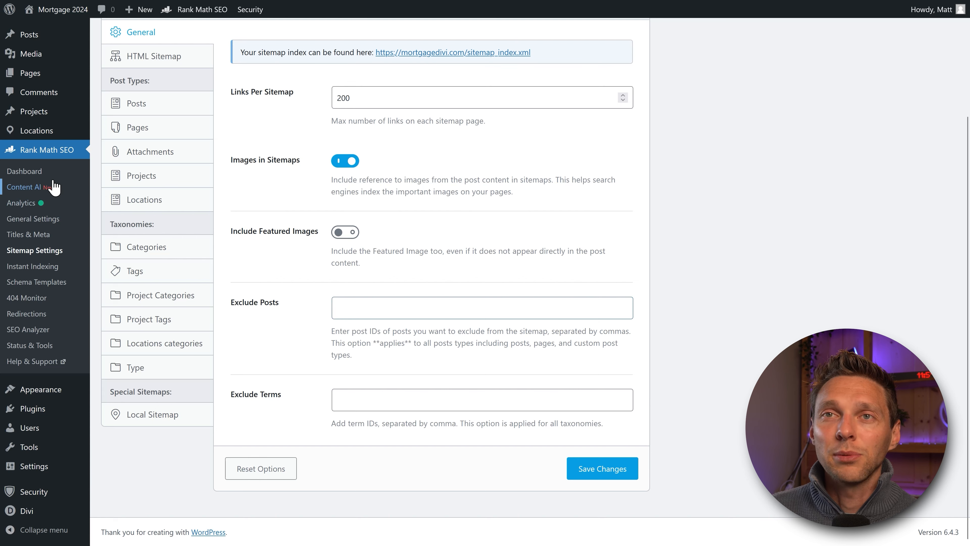
pyautogui.click(24, 171)
pyautogui.scroll(-12, 541, 245)
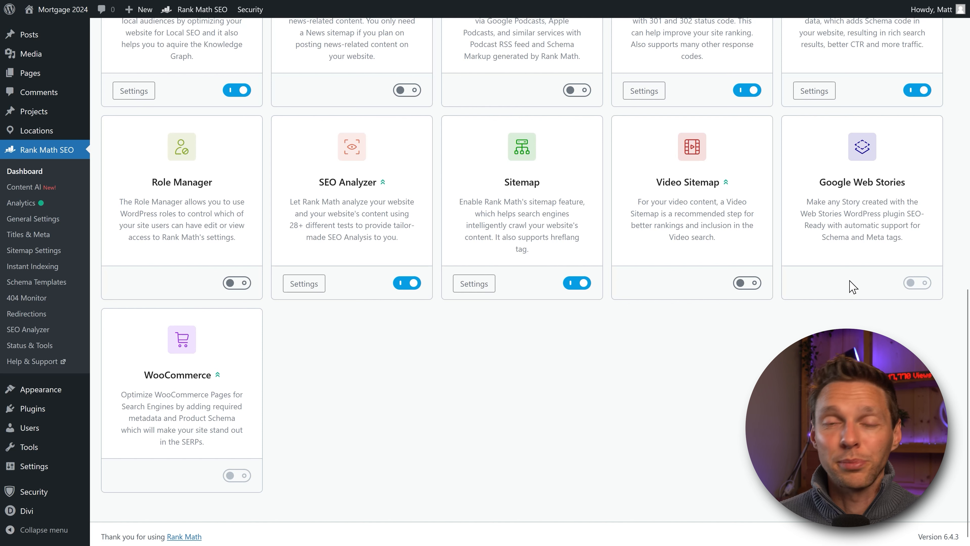
pyautogui.scroll(-1, 248, 394)
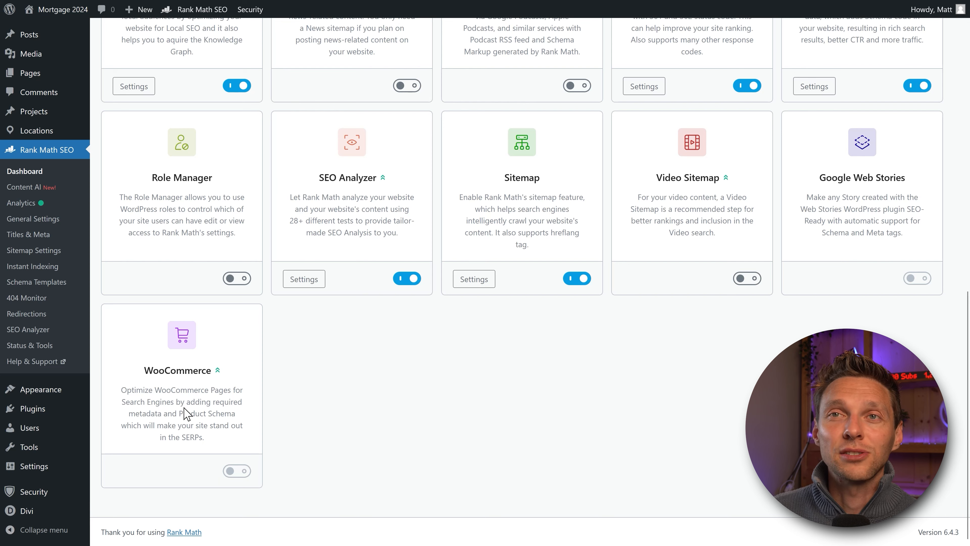
pyautogui.scroll(15, 303, 378)
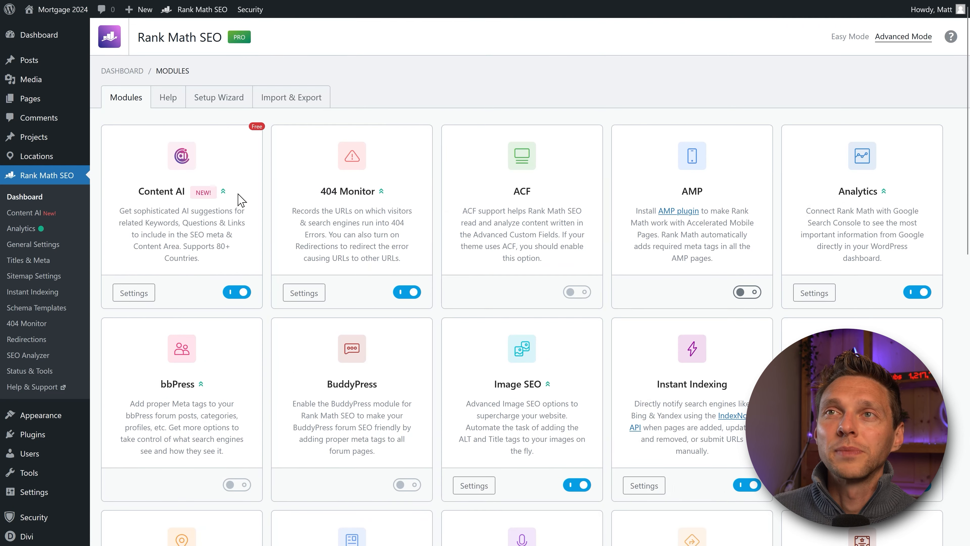
# Step: Visit the Help page and Setup Wizard, go back, then open Status & Tools Import & Export
pyautogui.click(169, 100)
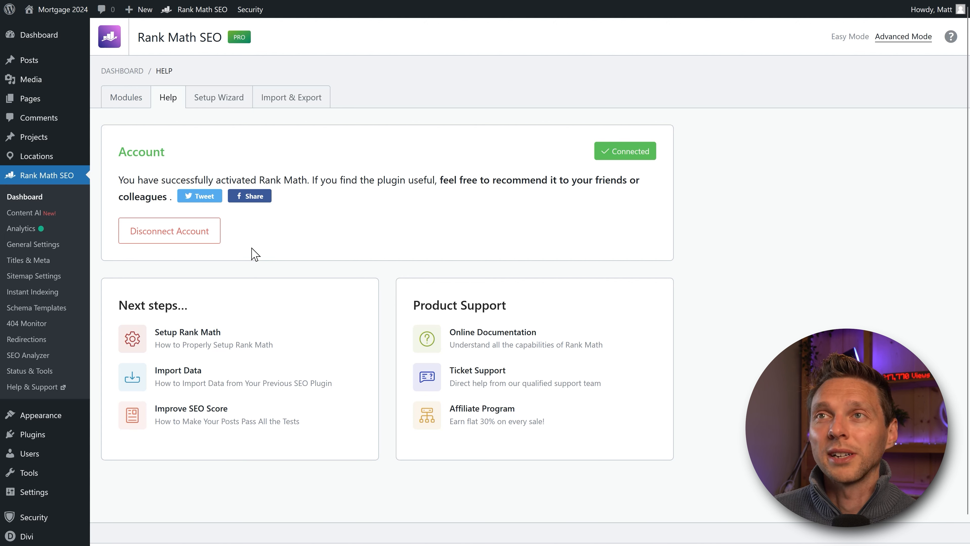
pyautogui.click(220, 97)
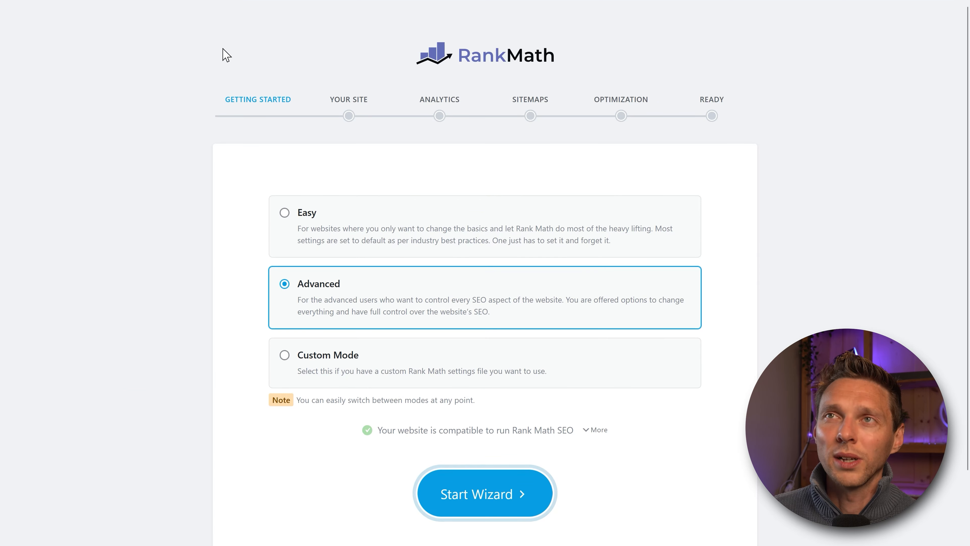
pyautogui.click(15, 37)
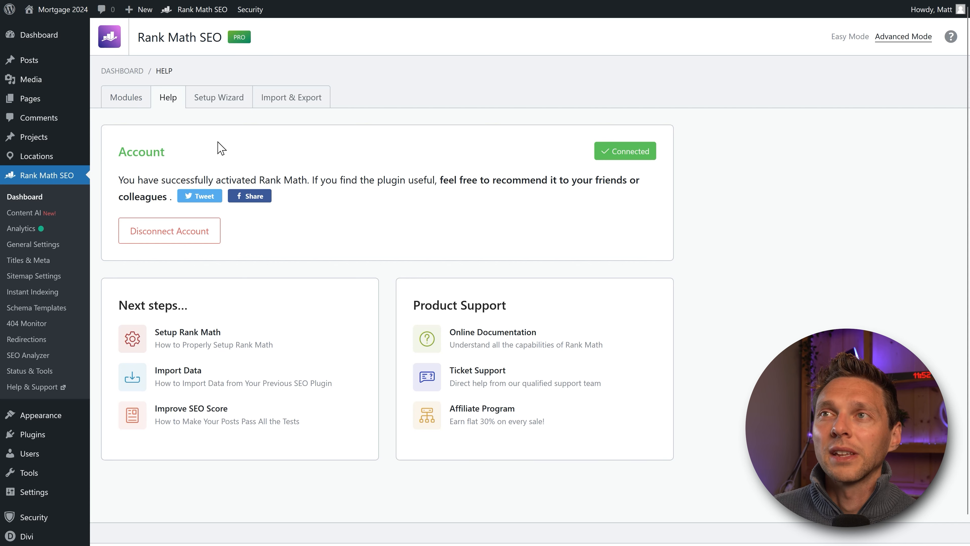
pyautogui.click(282, 100)
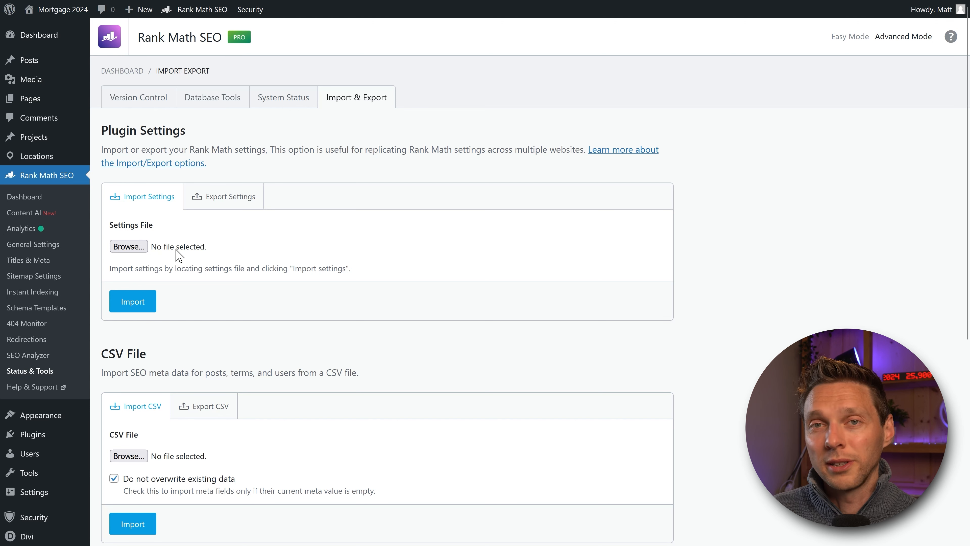
# Step: Review the Export and Import Settings panels, then show CSV export with advanced options enabled
pyautogui.click(222, 201)
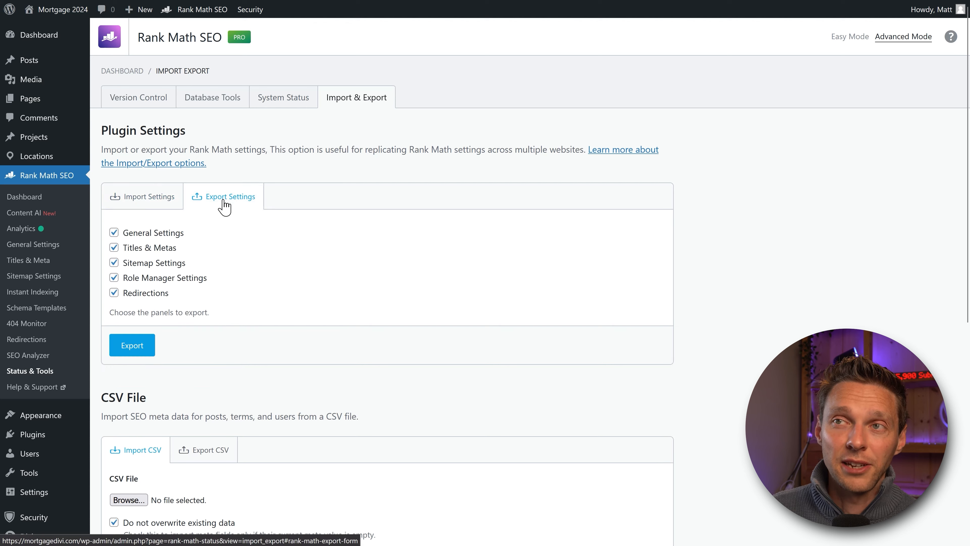
pyautogui.click(149, 196)
pyautogui.middleClick(352, 149)
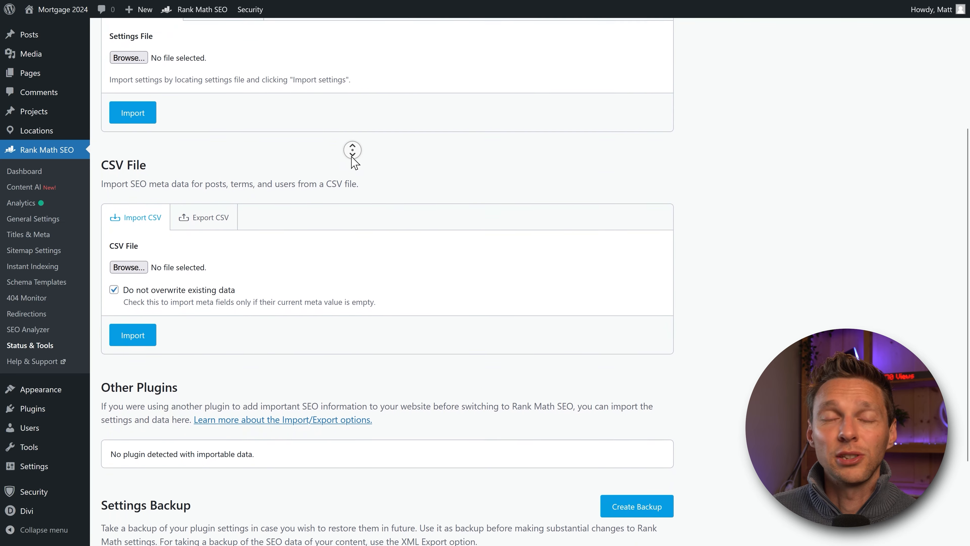
pyautogui.middleClick(352, 156)
pyautogui.middleClick(361, 159)
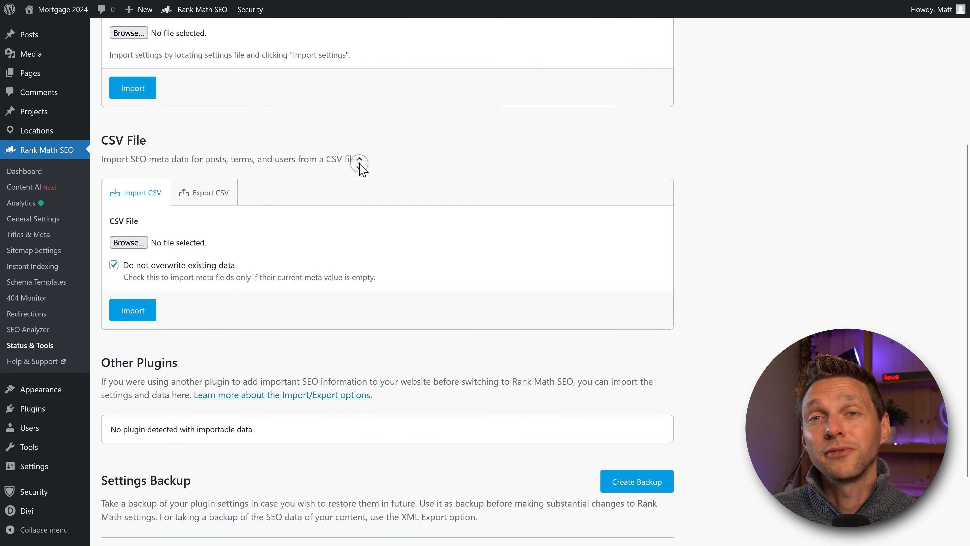
pyautogui.click(195, 189)
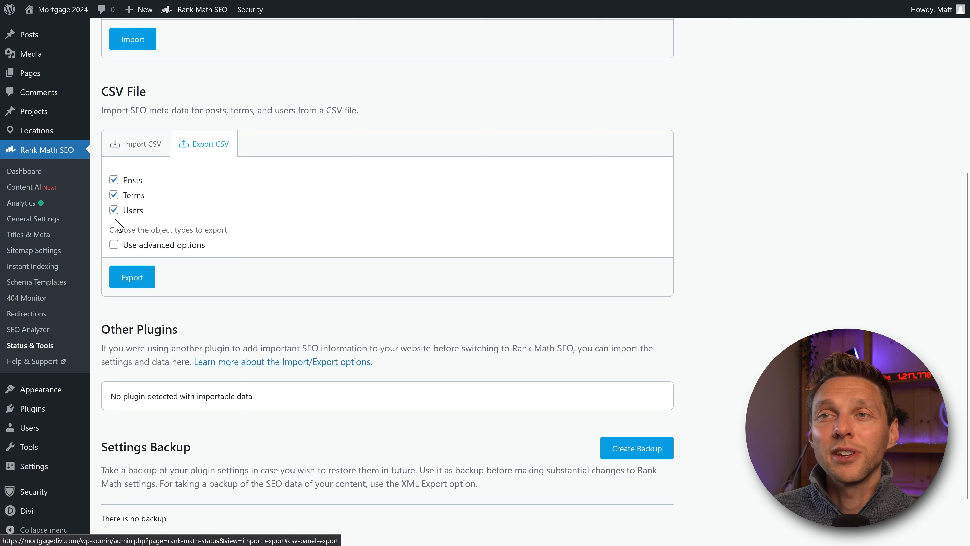
pyautogui.click(114, 244)
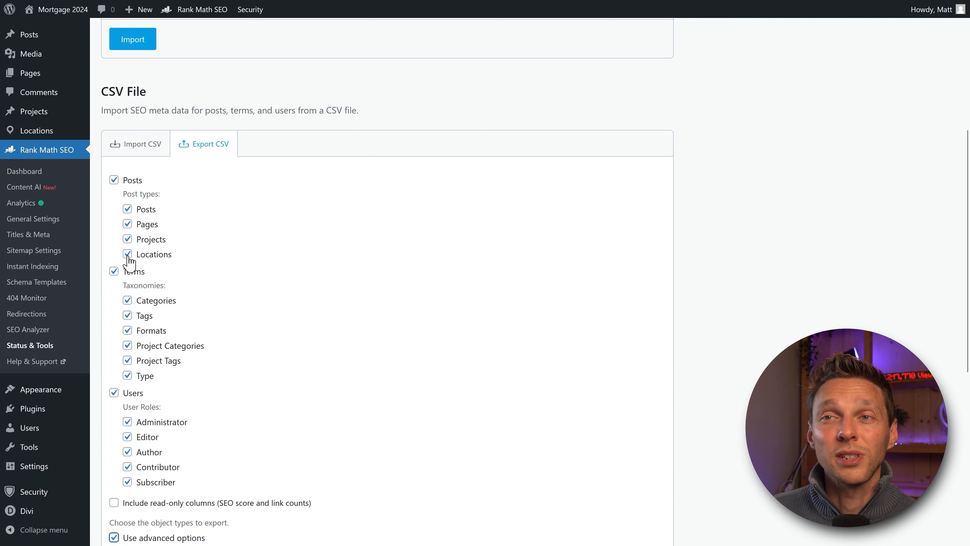
pyautogui.middleClick(229, 252)
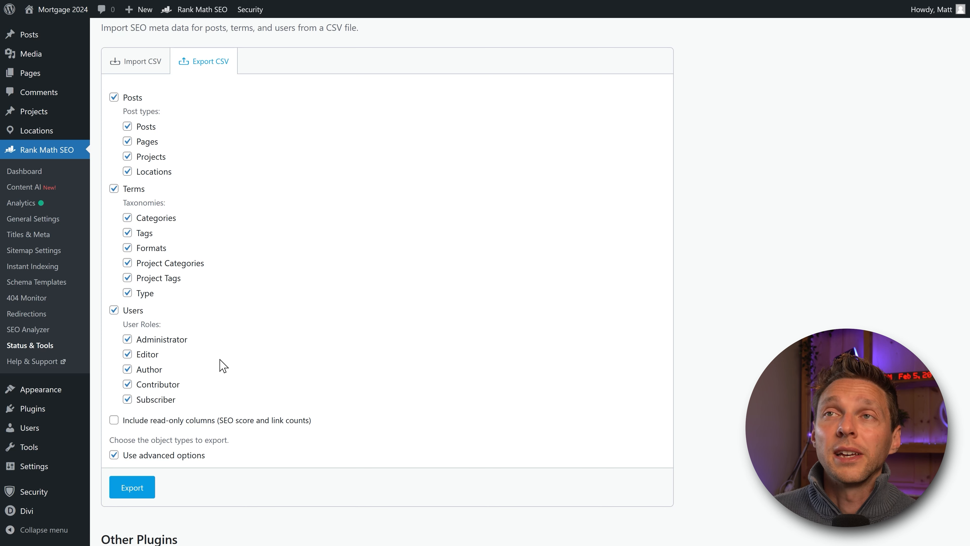
pyautogui.middleClick(251, 246)
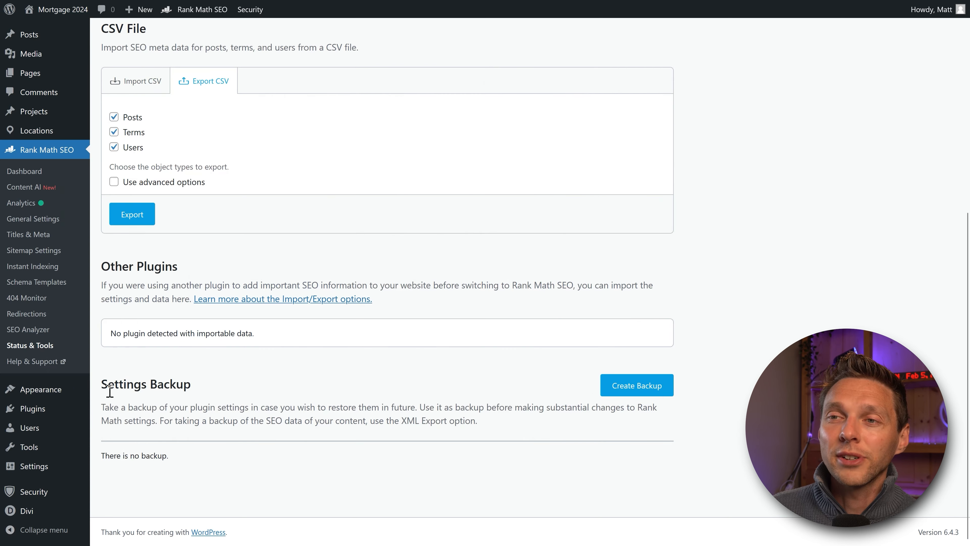
# Step: Create a new Rank Math settings backup from the Settings Backup section
pyautogui.moveTo(110, 391); pyautogui.dragTo(303, 424)
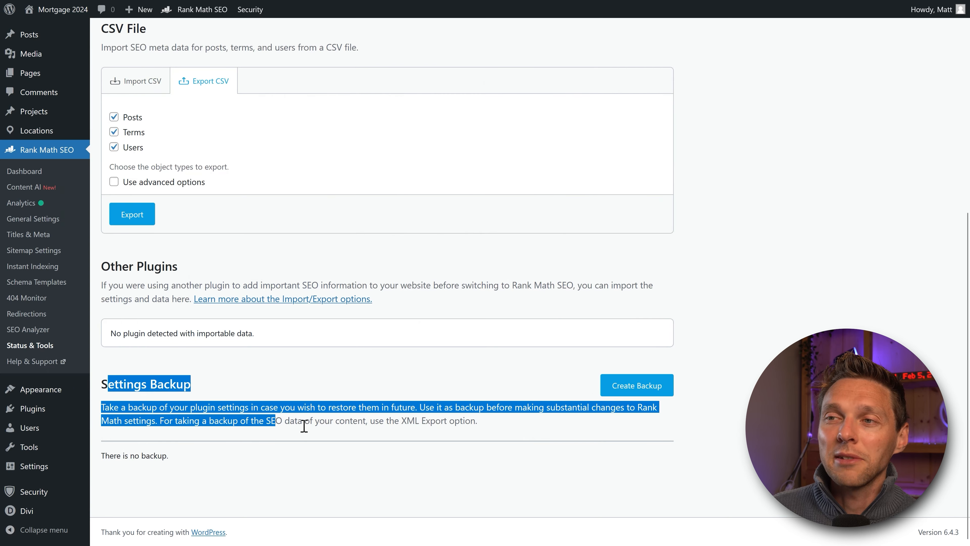
pyautogui.click(462, 433)
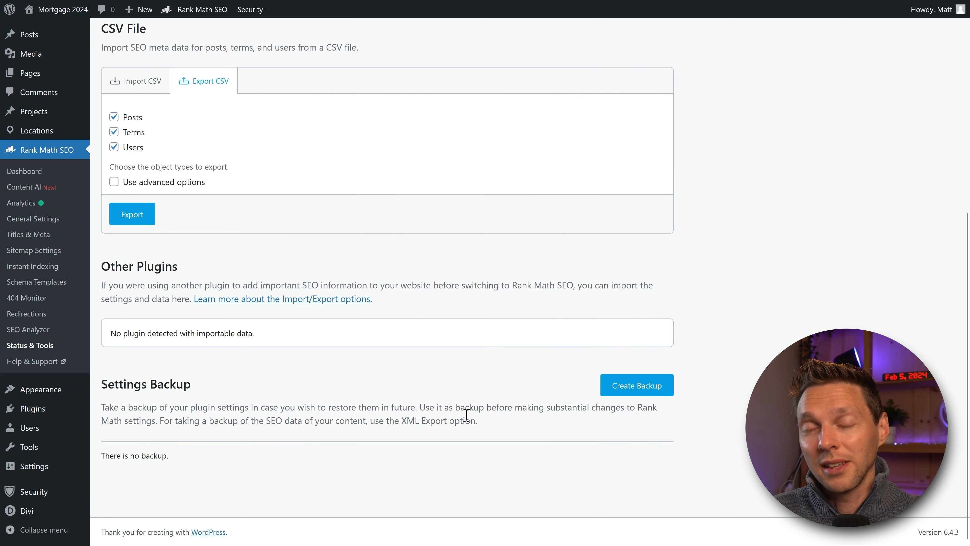
pyautogui.click(637, 385)
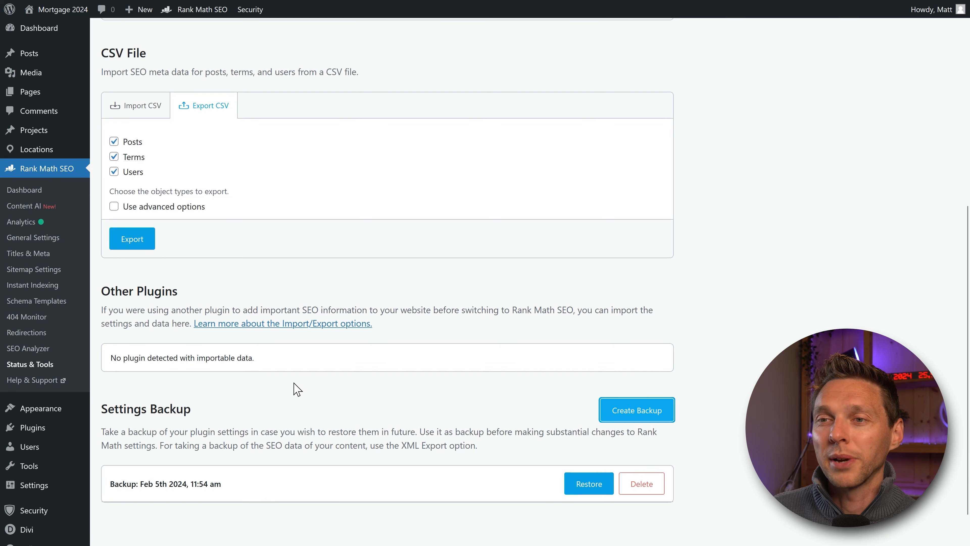
pyautogui.scroll(-2, 297, 389)
pyautogui.moveTo(138, 449); pyautogui.dragTo(238, 453)
pyautogui.click(242, 454)
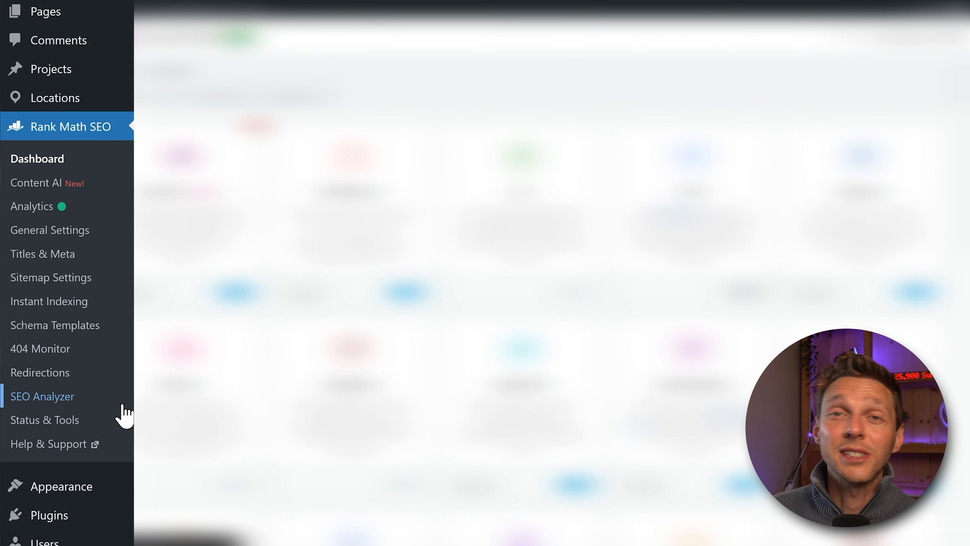
# Step: Go to Content AI and look down the tool cards, such as Blog Post Idea
pyautogui.click(48, 183)
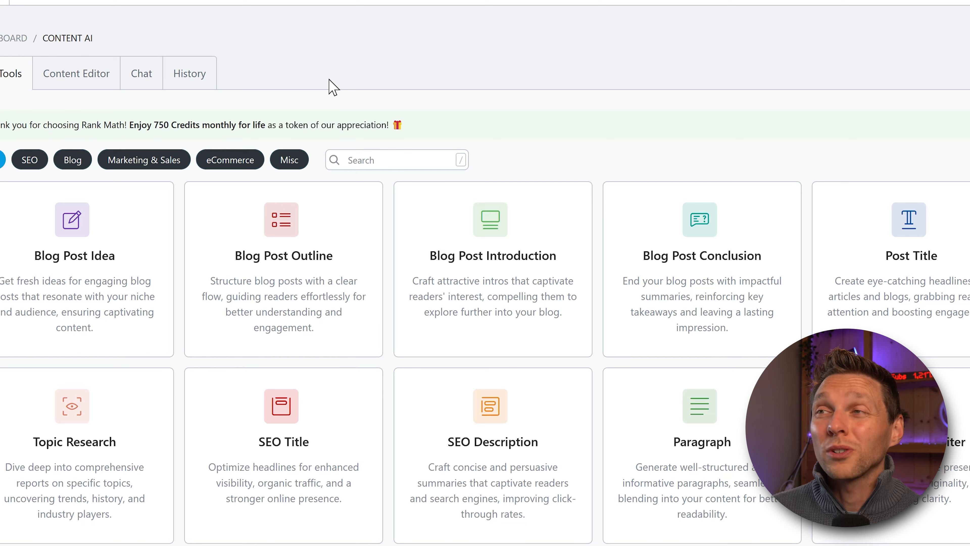
pyautogui.middleClick(570, 111)
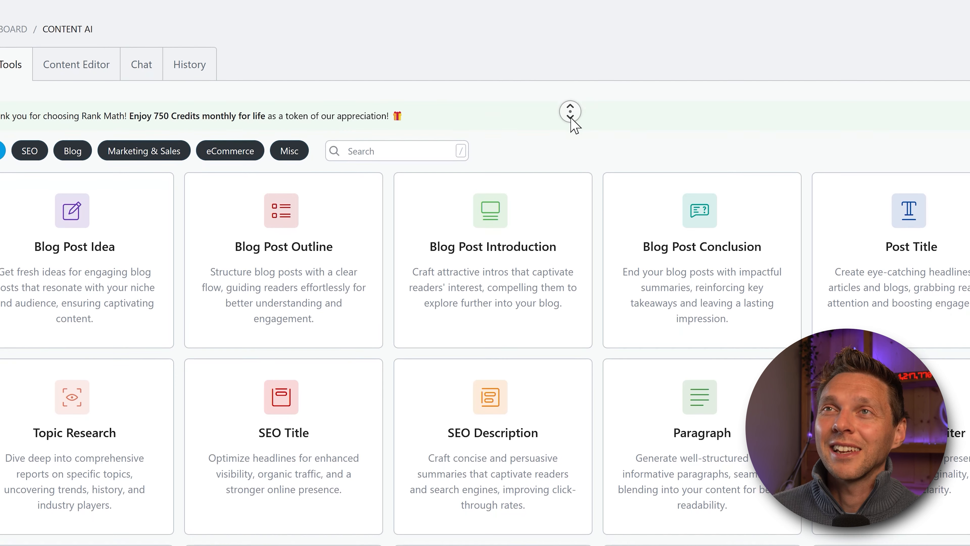
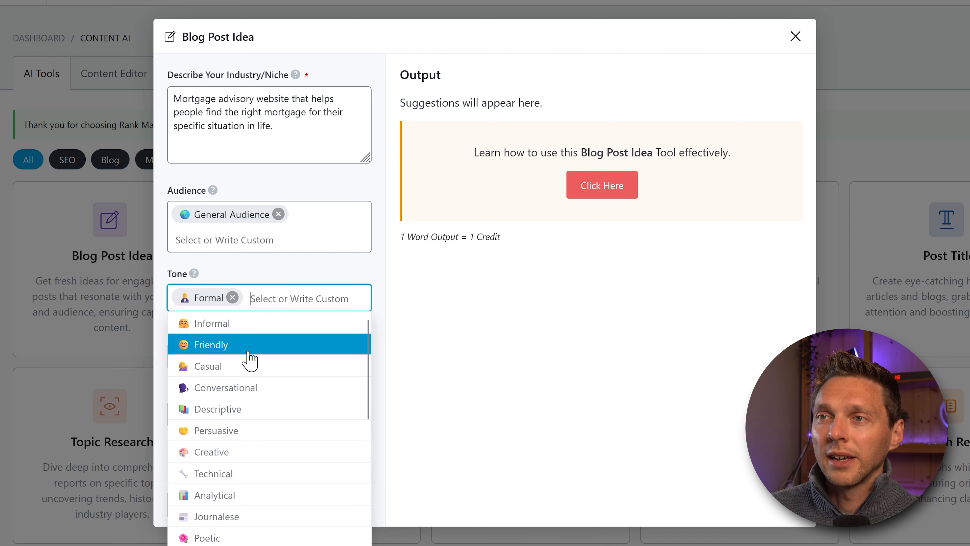
# Step: Add Friendly as a second tone and pick FAQ and Case Study as writing styles
pyautogui.click(250, 359)
pyautogui.click(214, 370)
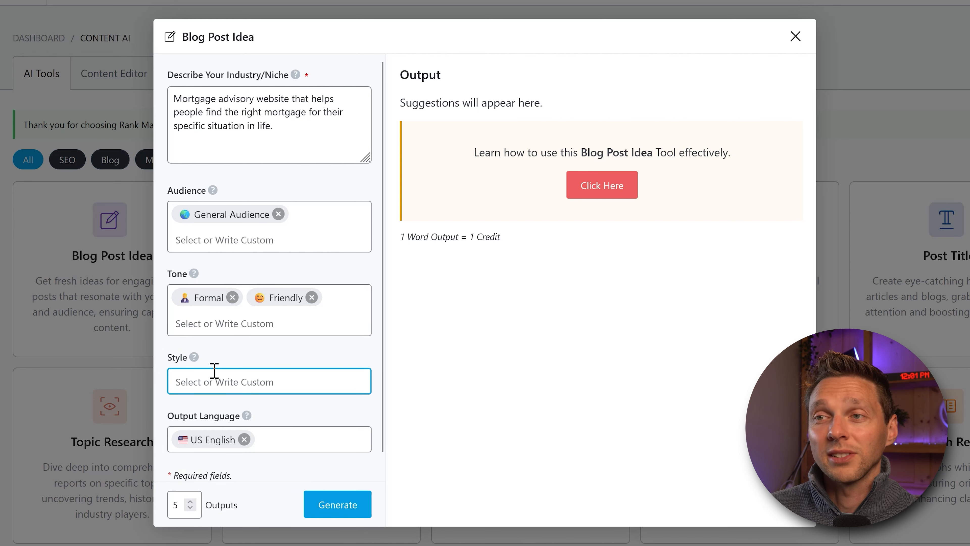
pyautogui.click(235, 376)
pyautogui.moveTo(368, 412); pyautogui.dragTo(365, 545)
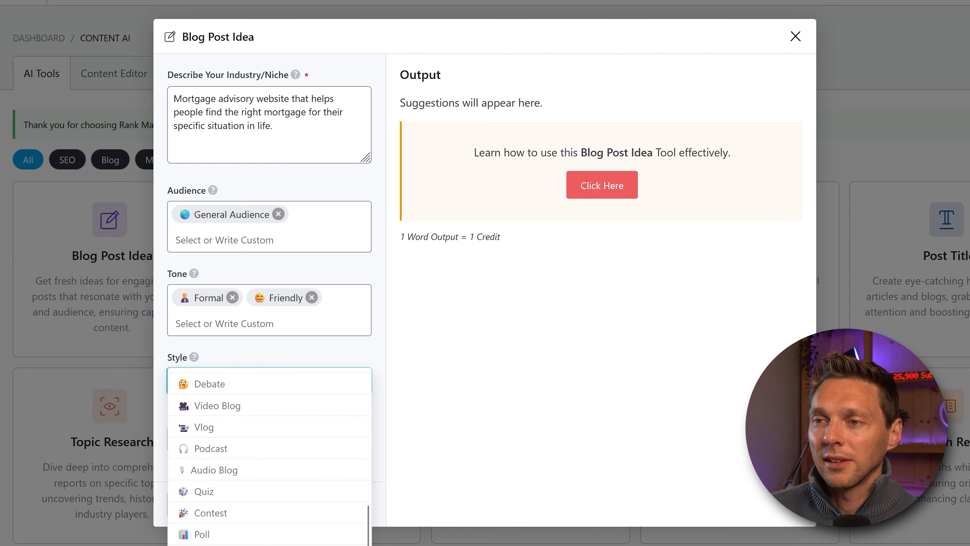
pyautogui.click(289, 545)
pyautogui.click(265, 388)
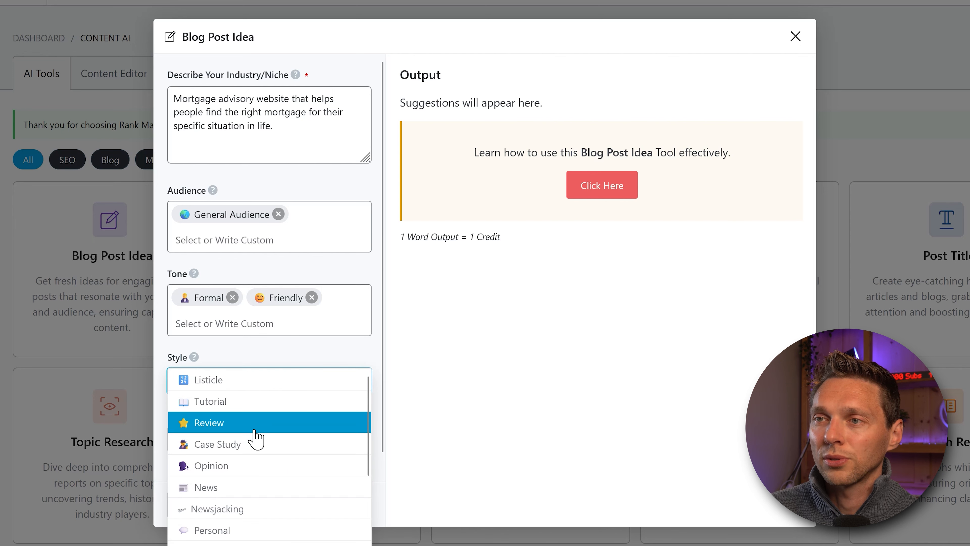
pyautogui.click(256, 441)
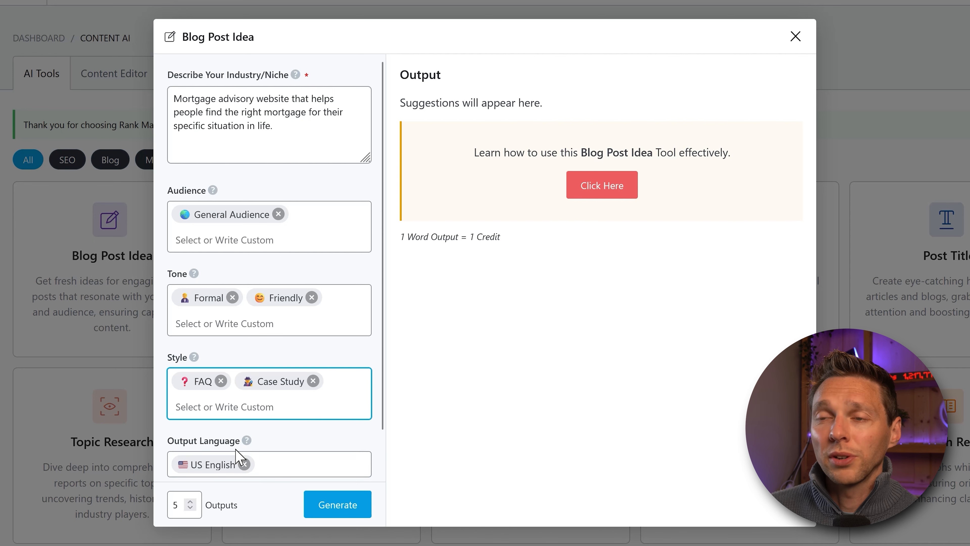
pyautogui.moveTo(383, 357); pyautogui.dragTo(381, 407)
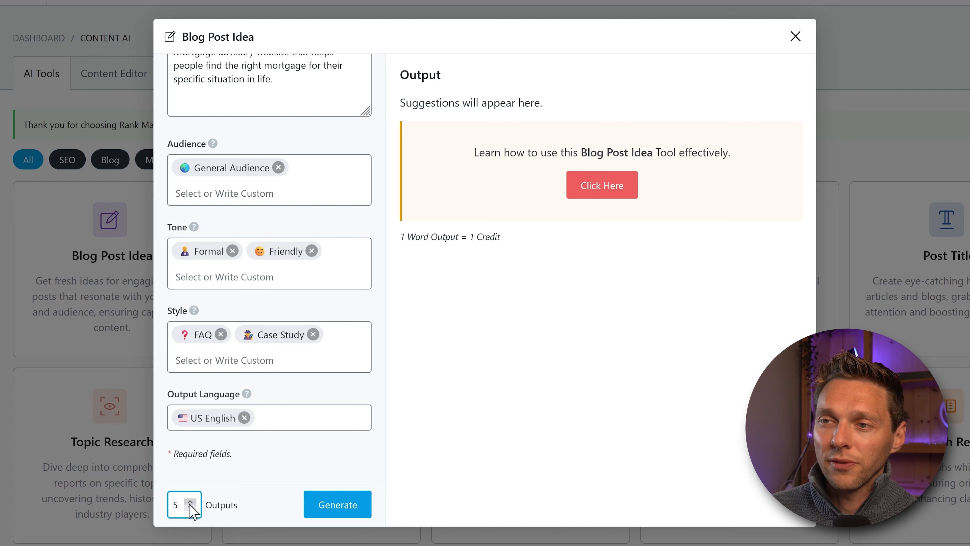
# Step: Generate mortgage blog post ideas, then replace FAQ and Case Study with Opinion and generate more
pyautogui.click(329, 505)
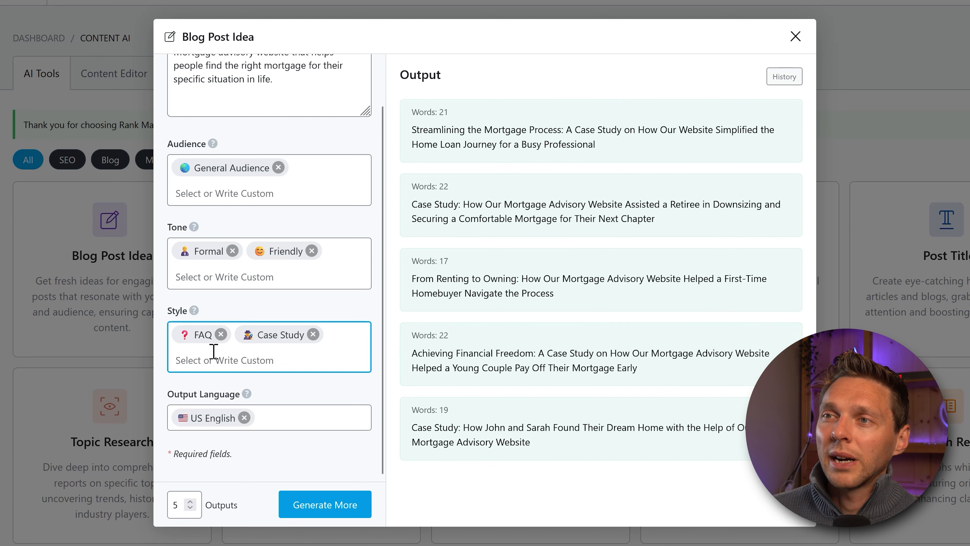
pyautogui.click(314, 335)
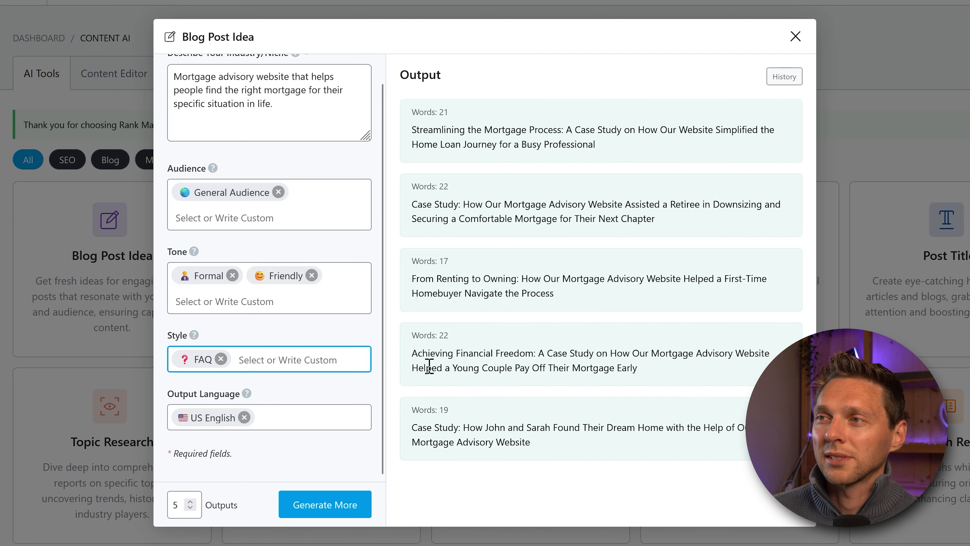
pyautogui.click(220, 359)
pyautogui.click(238, 359)
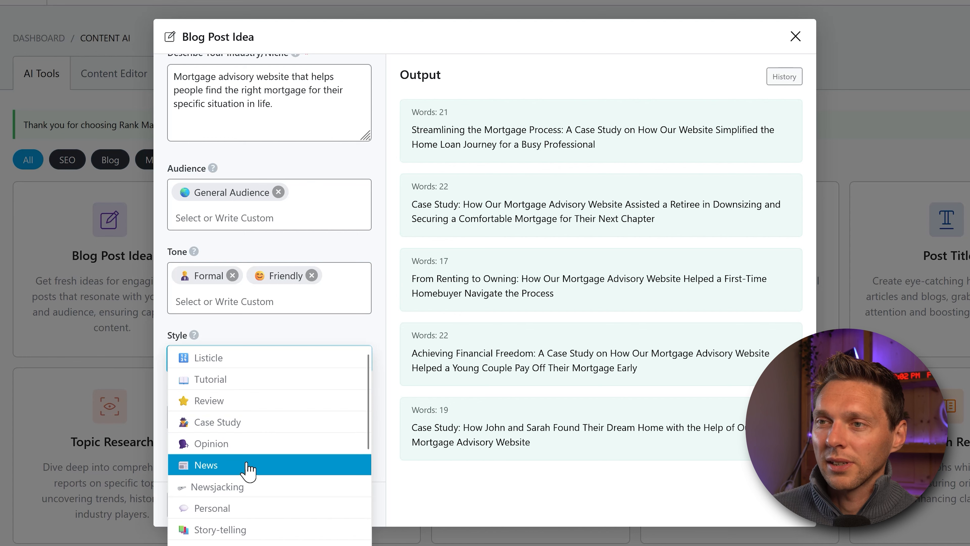
pyautogui.click(245, 445)
pyautogui.click(318, 506)
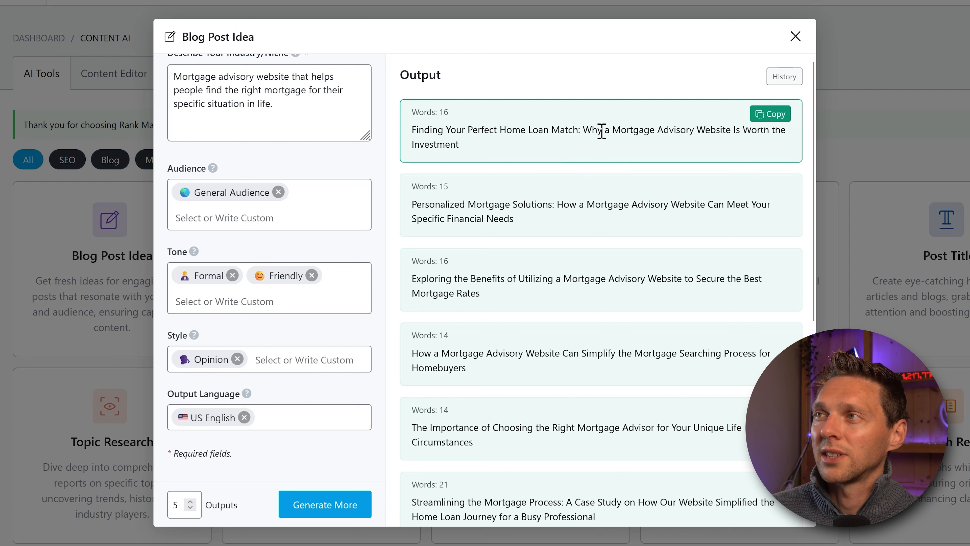
# Step: Copy the top generated blog title idea
pyautogui.tripleClick(671, 133)
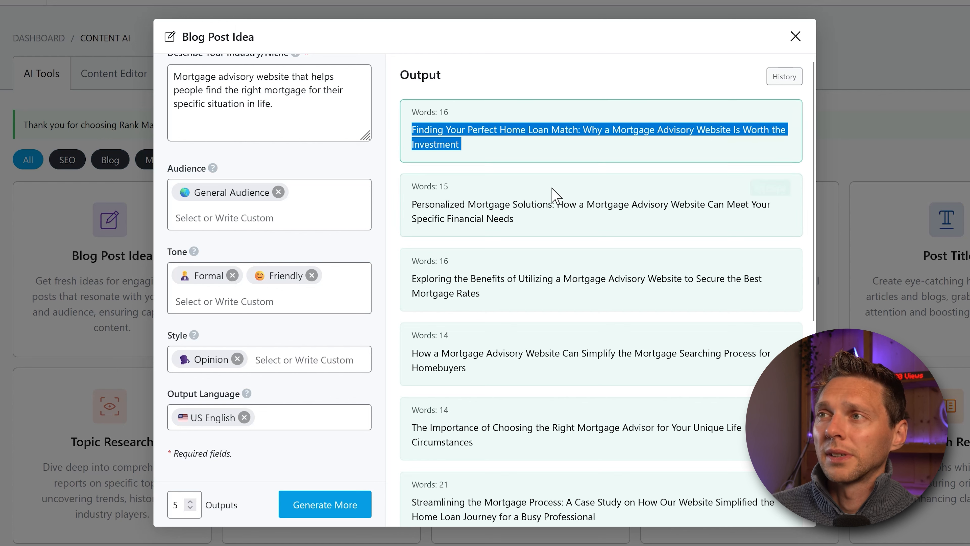
pyautogui.tripleClick(667, 207)
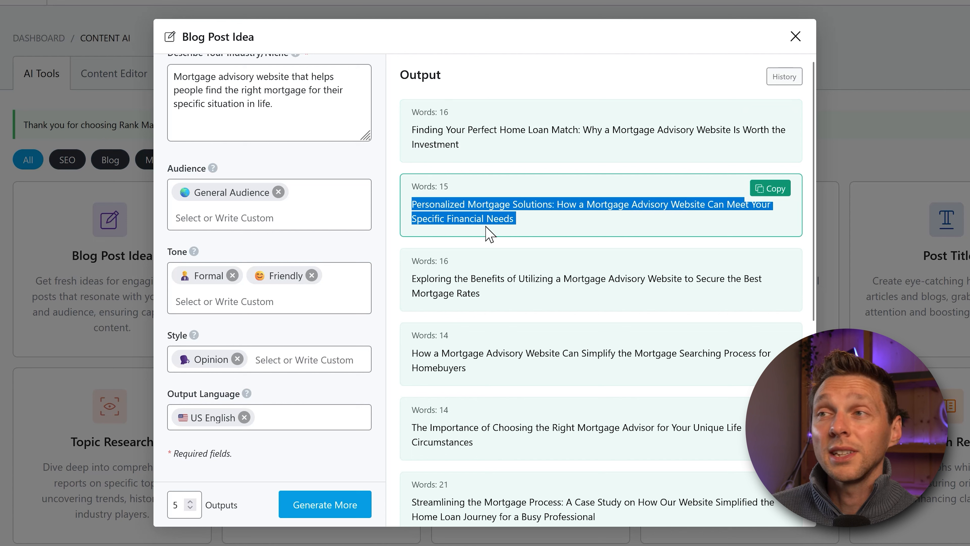
pyautogui.tripleClick(536, 132)
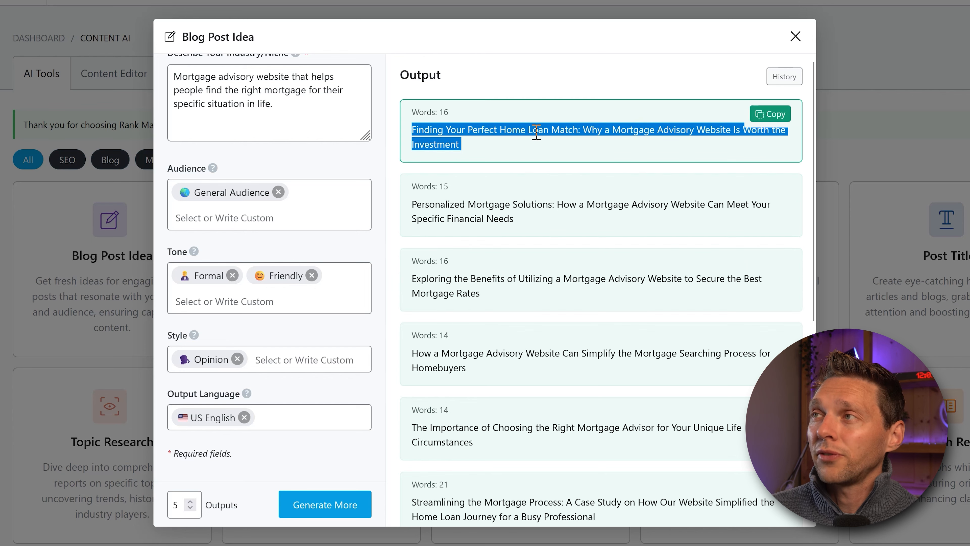
pyautogui.click(472, 120)
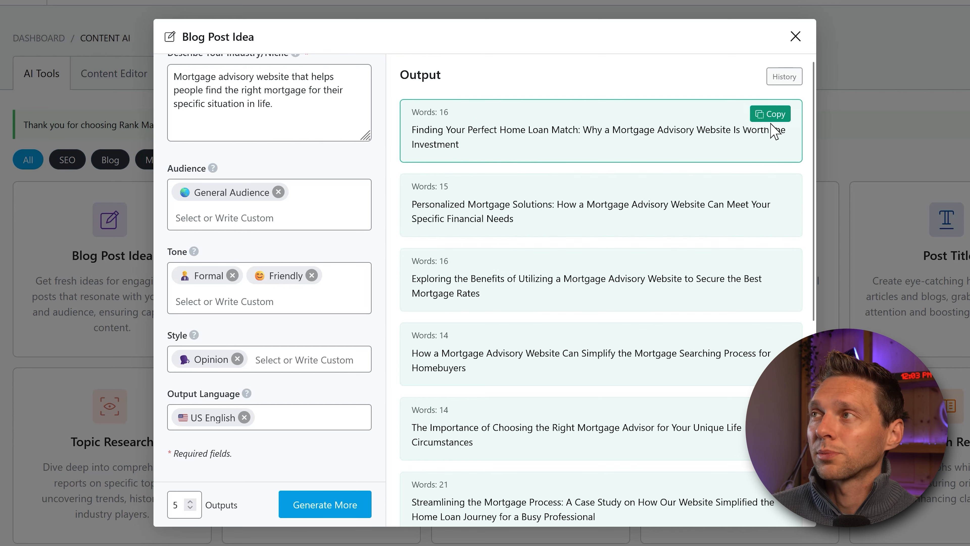
pyautogui.click(769, 114)
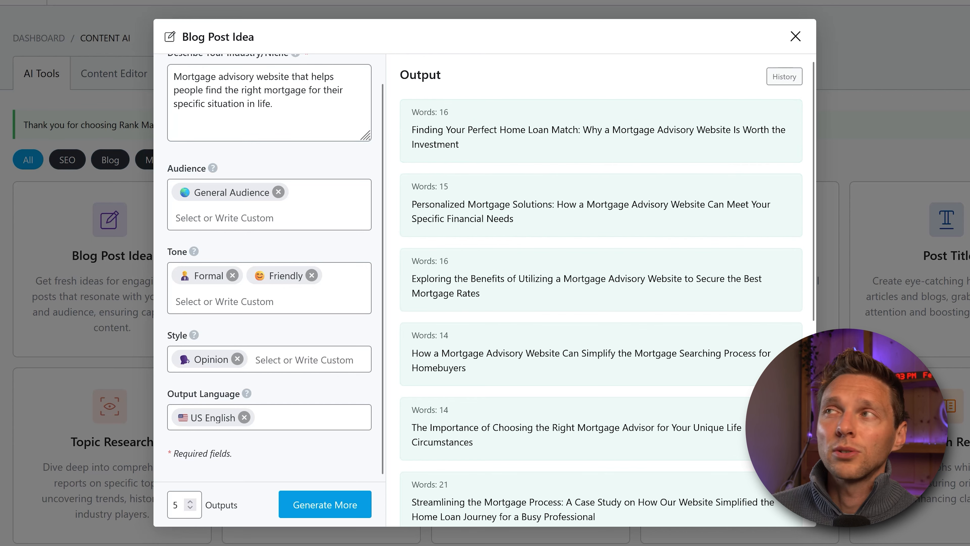
# Step: Reopen Blog Post Idea, review its History of earlier title suggestions, then close it
pyautogui.click(795, 36)
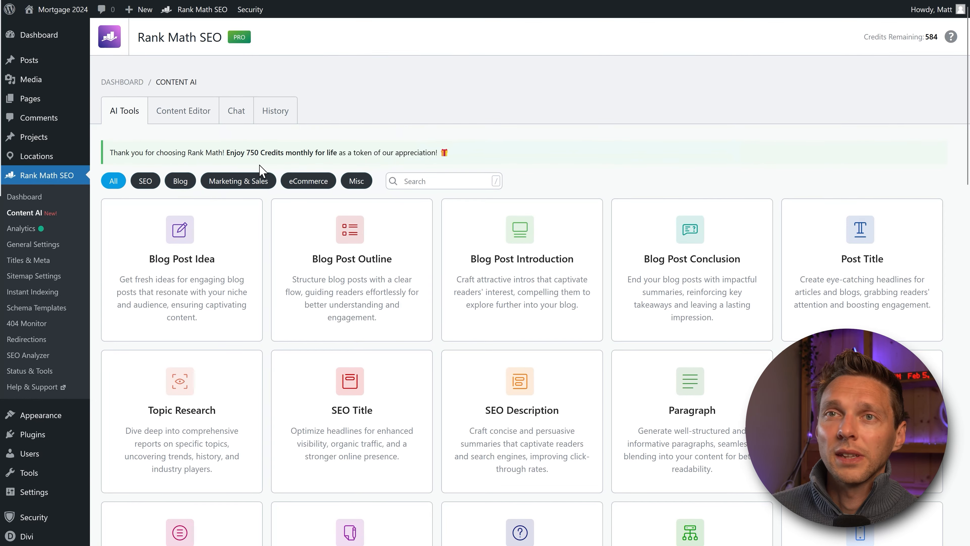
pyautogui.moveTo(43, 65)
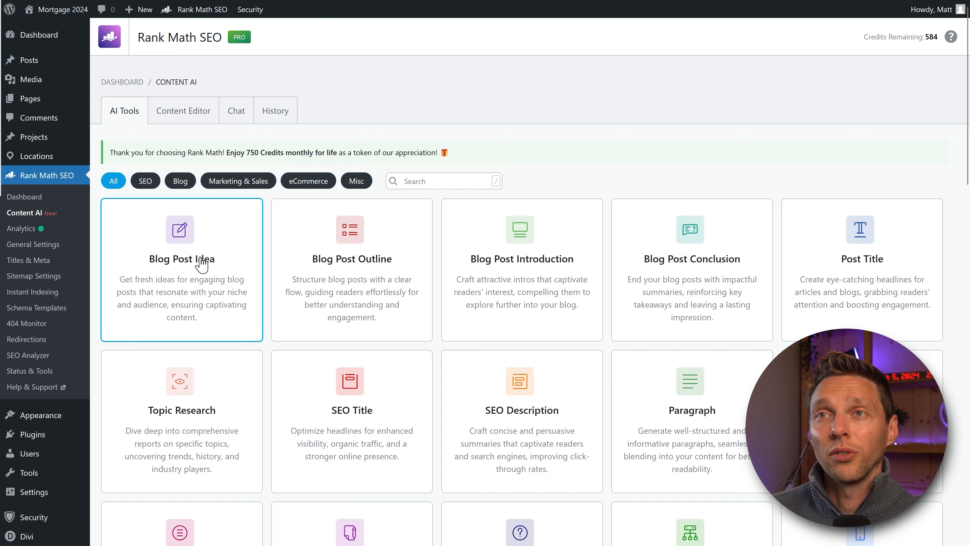
pyautogui.click(194, 267)
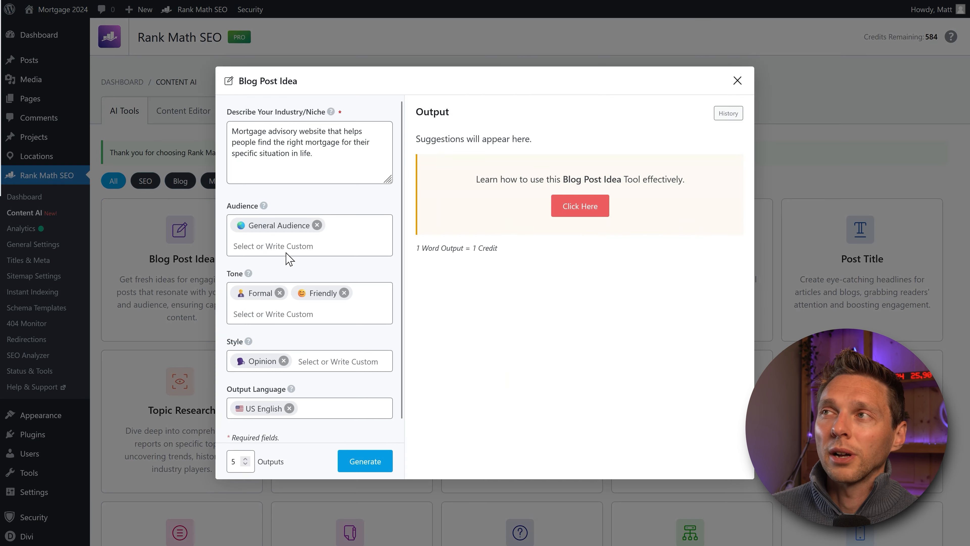
pyautogui.click(728, 114)
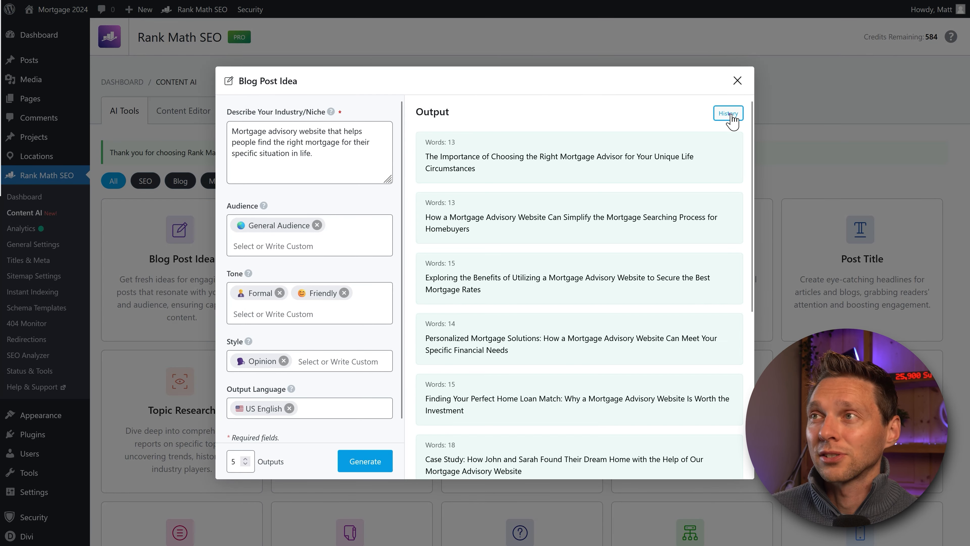
pyautogui.moveTo(751, 157)
pyautogui.mouseDown()
pyautogui.moveTo(748, 336)
pyautogui.moveTo(743, 155)
pyautogui.mouseUp()
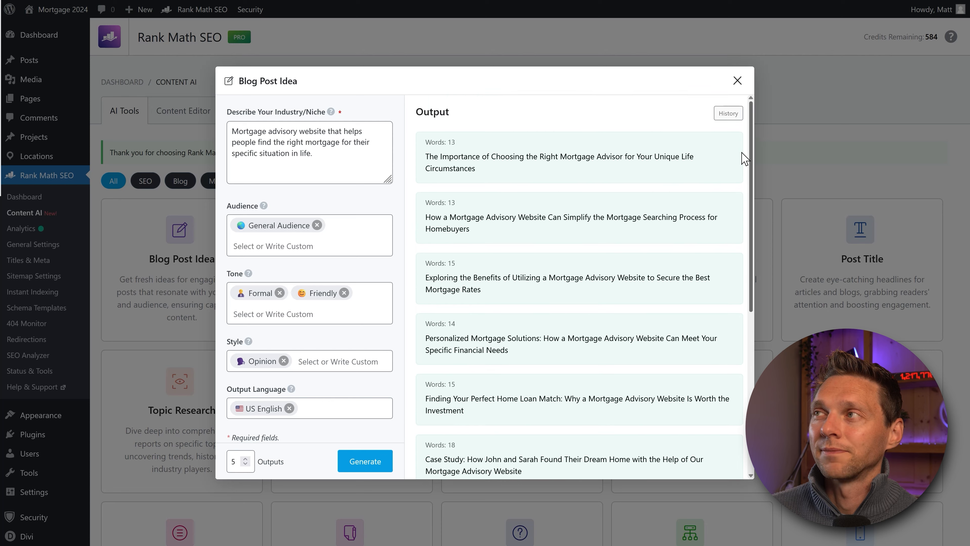
pyautogui.click(737, 81)
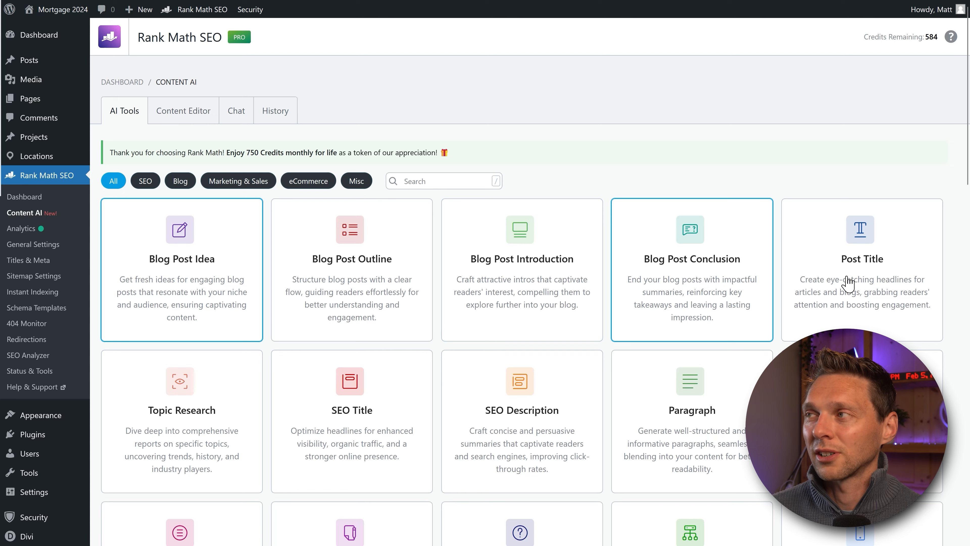
# Step: Scroll the Content AI tools grid down to the YouTube tools and back to the top
pyautogui.scroll(-5, 861, 225)
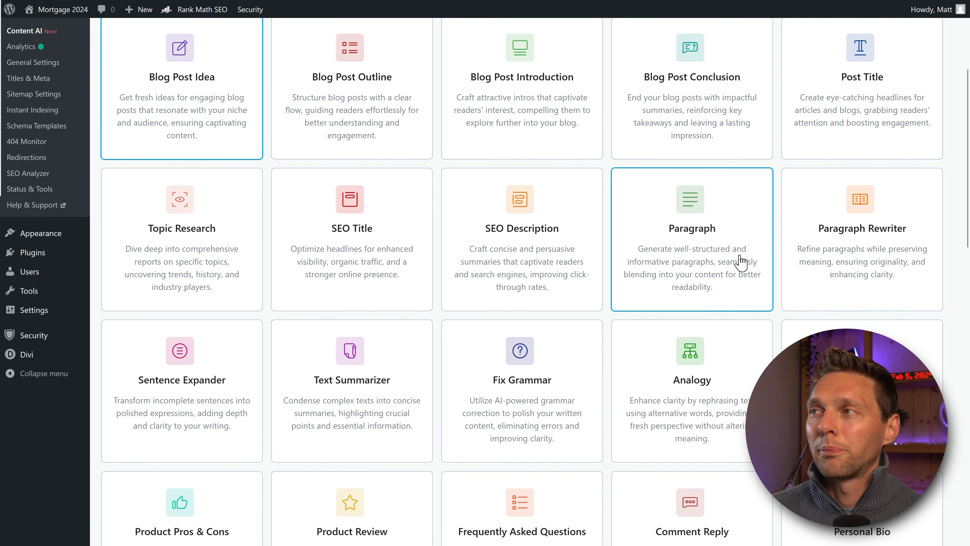
pyautogui.middleClick(672, 281)
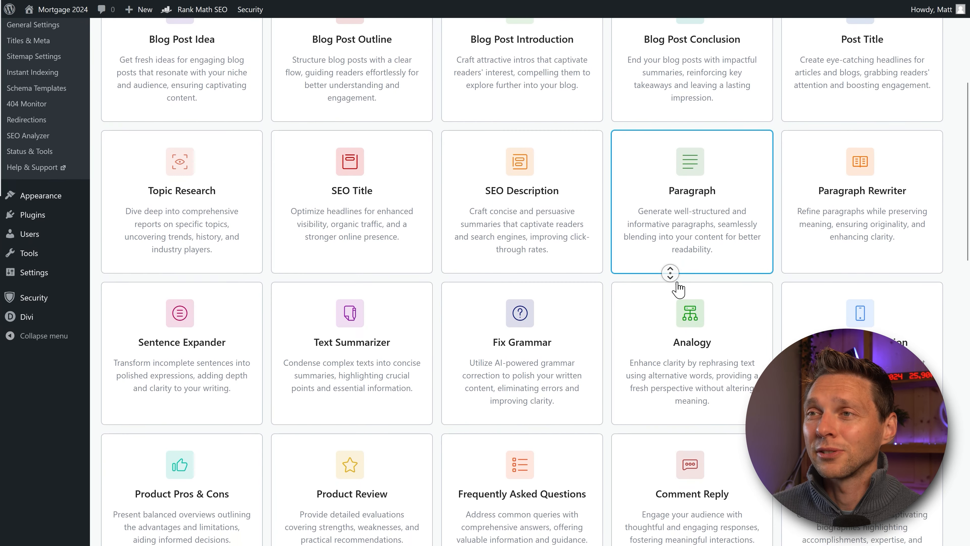
pyautogui.middleClick(676, 284)
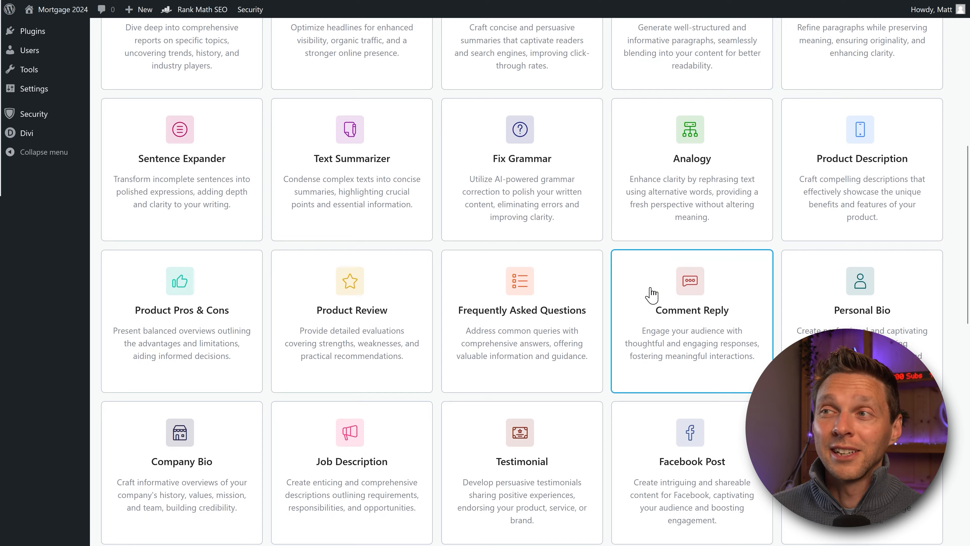
pyautogui.middleClick(565, 293)
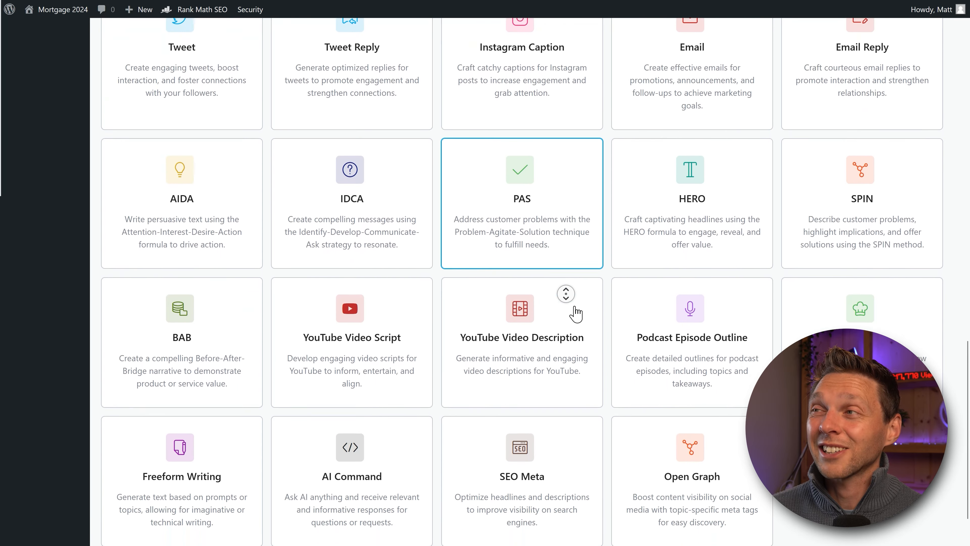
pyautogui.middleClick(573, 306)
pyautogui.middleClick(574, 306)
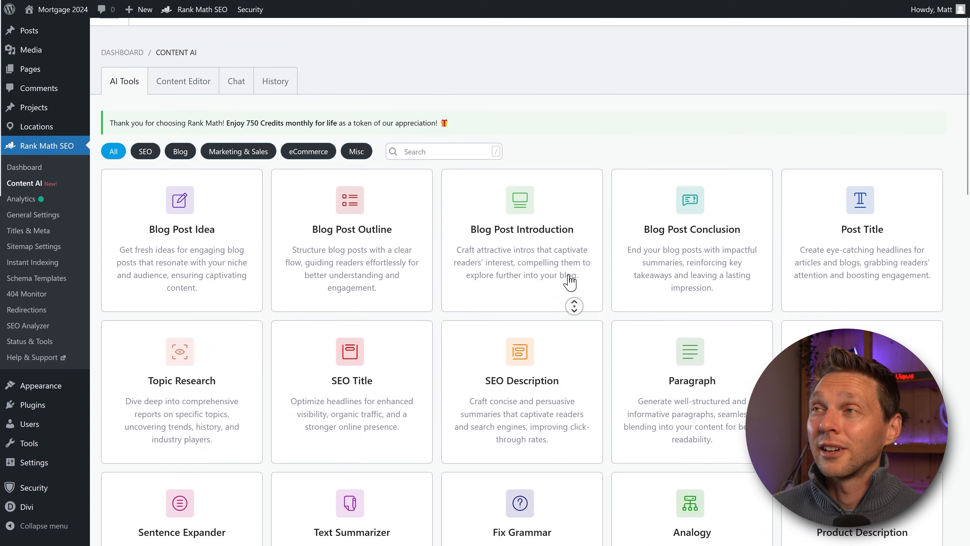
pyautogui.middleClick(567, 275)
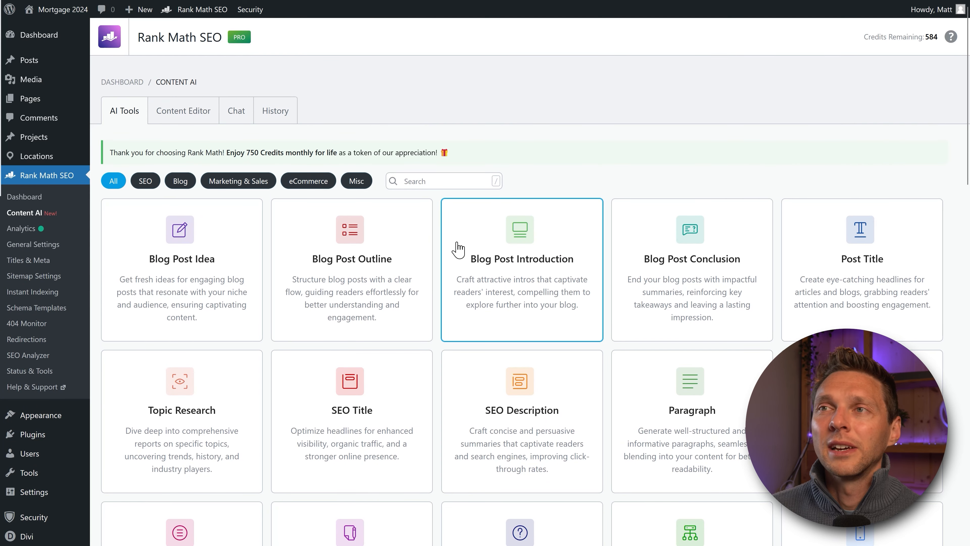
pyautogui.click(185, 113)
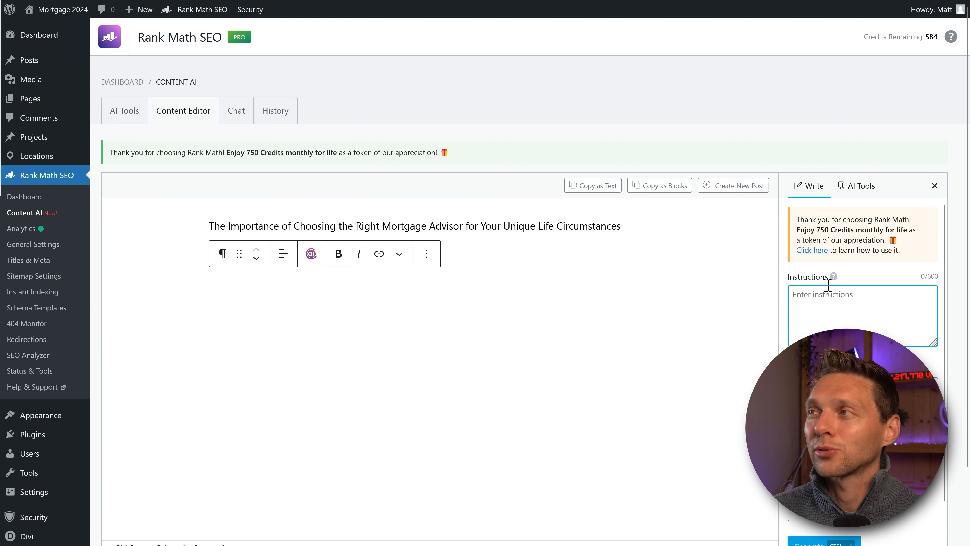
pyautogui.click(859, 185)
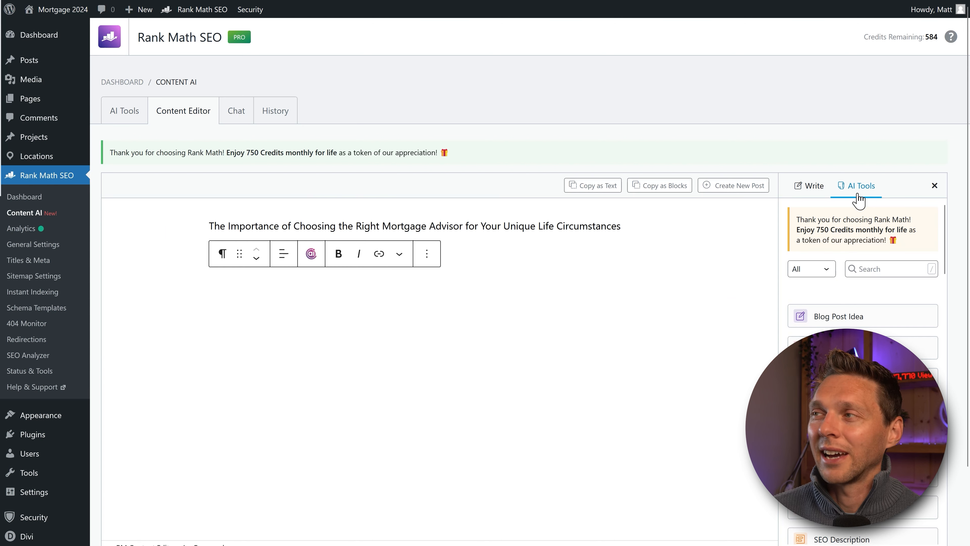
pyautogui.click(810, 187)
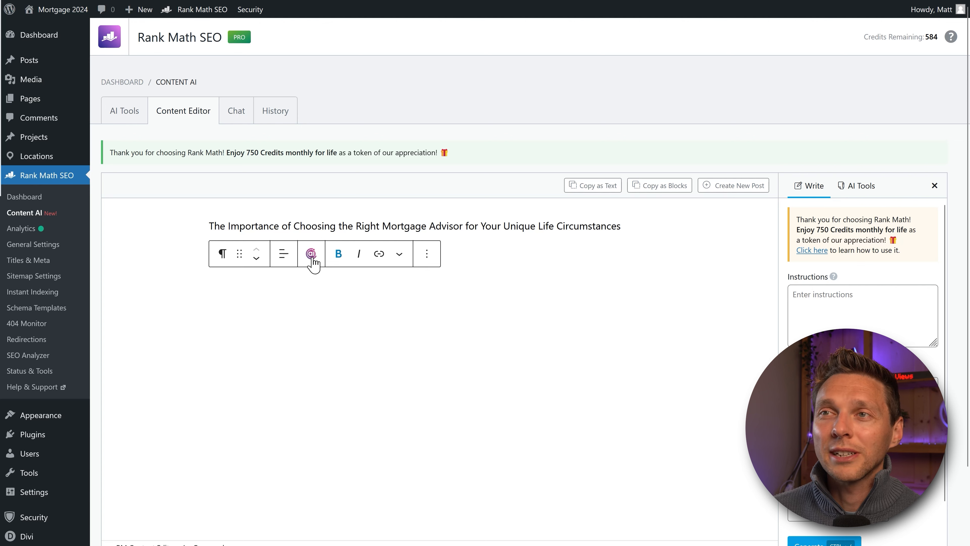
pyautogui.middleClick(626, 271)
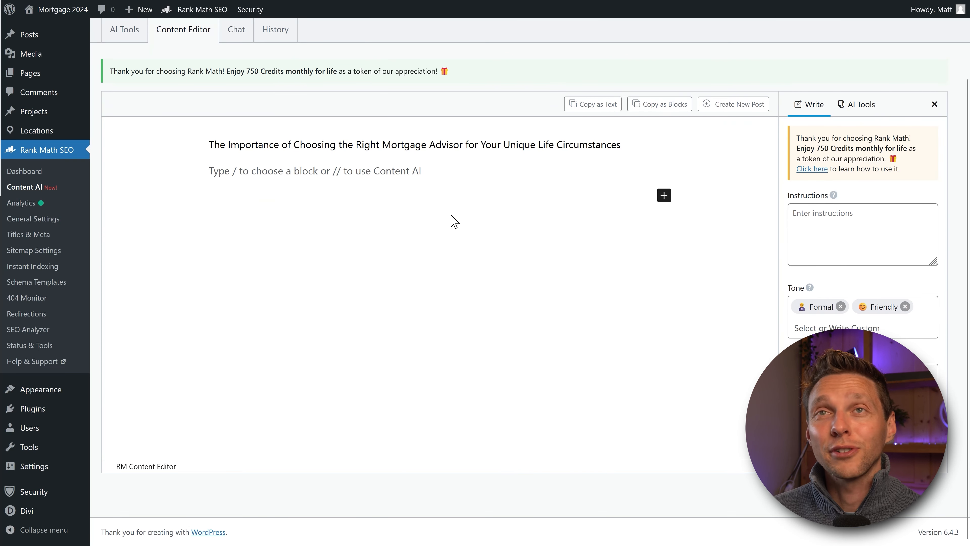
pyautogui.moveTo(59, 38)
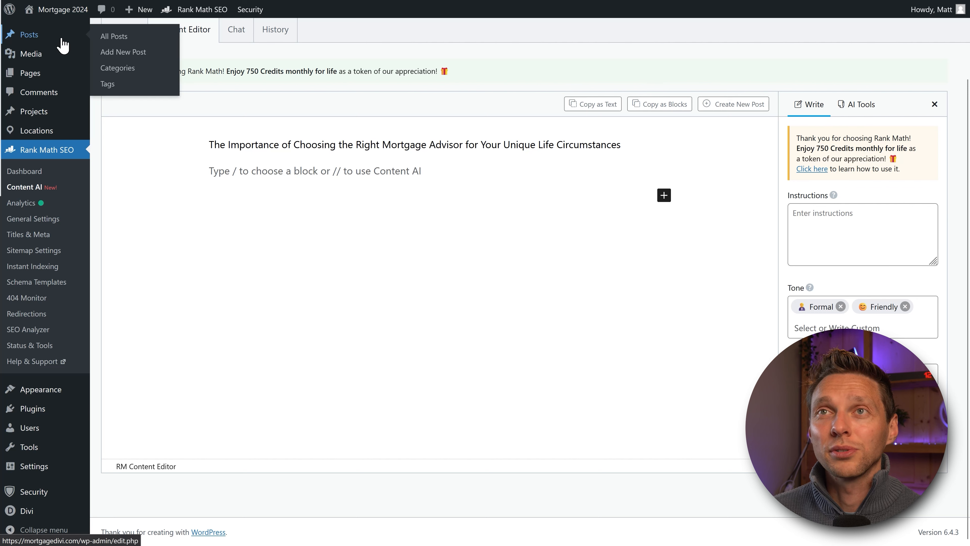
# Step: Start a new post, insert the mortgage-advisor idea from Blog Post Idea History, and return to Content AI
pyautogui.click(114, 58)
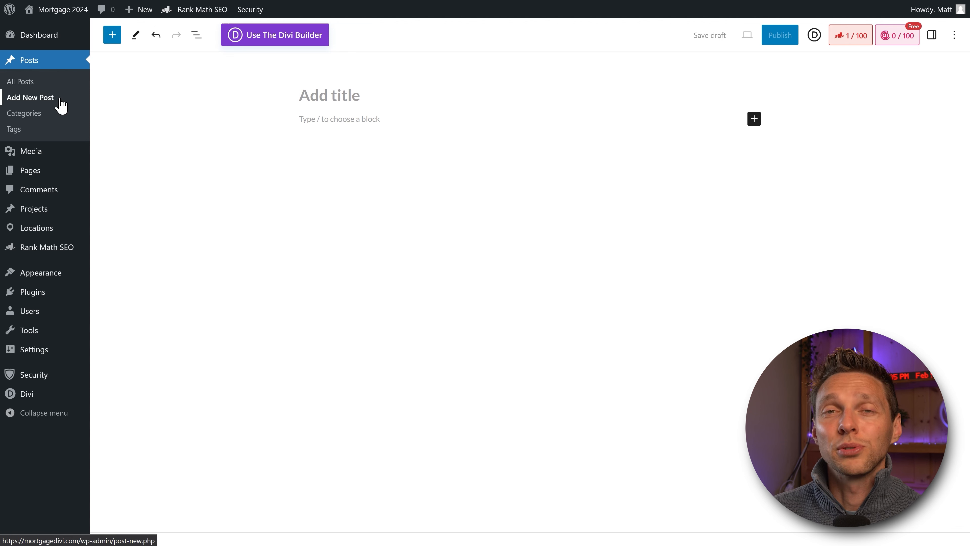
pyautogui.click(897, 37)
pyautogui.click(874, 94)
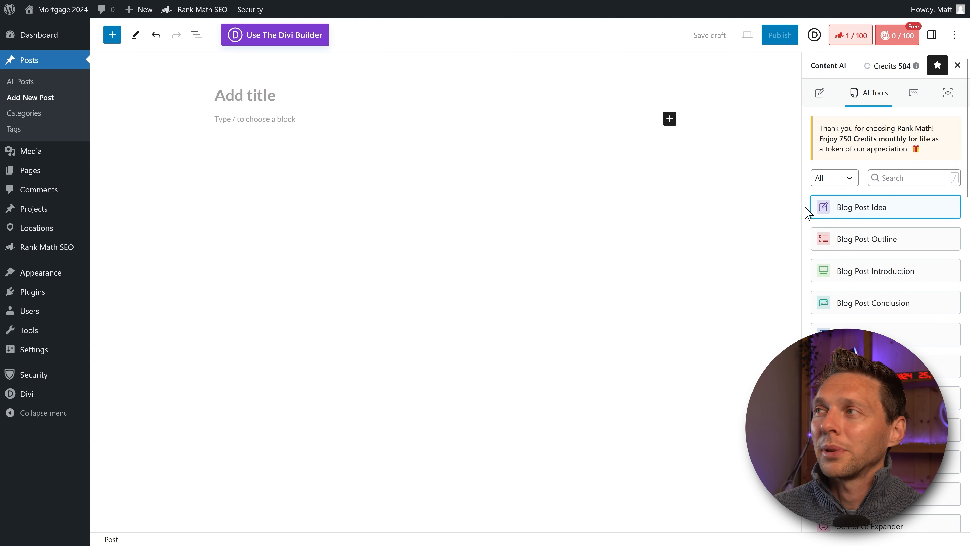
pyautogui.click(864, 207)
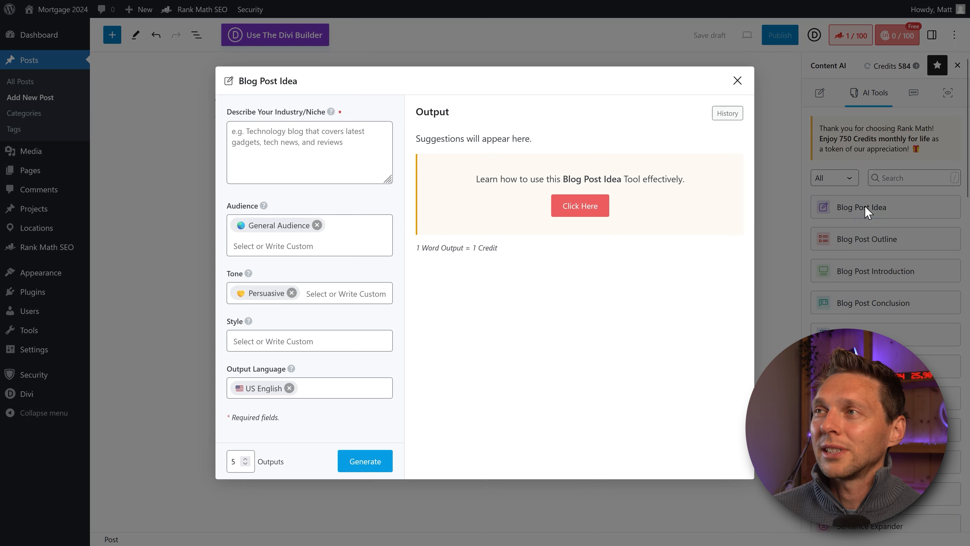
pyautogui.click(727, 114)
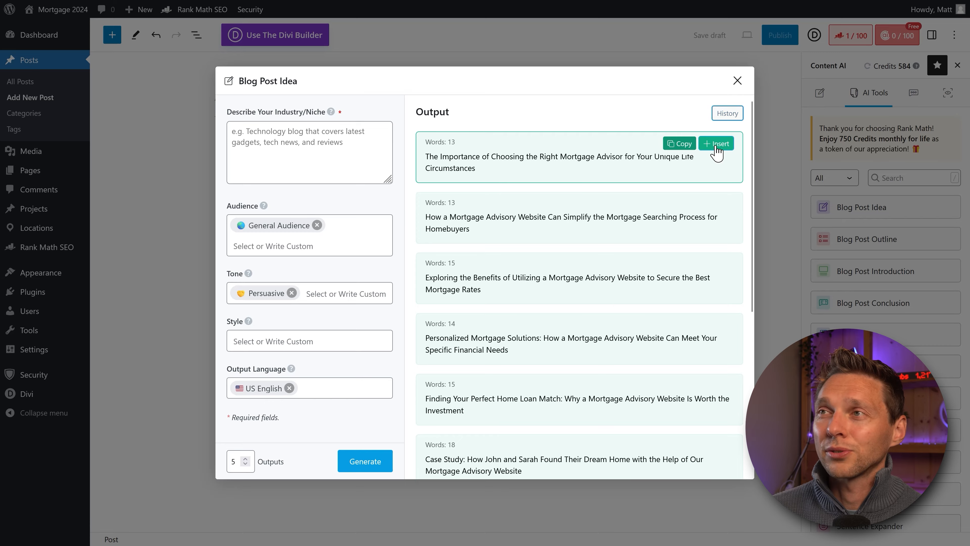
pyautogui.click(715, 144)
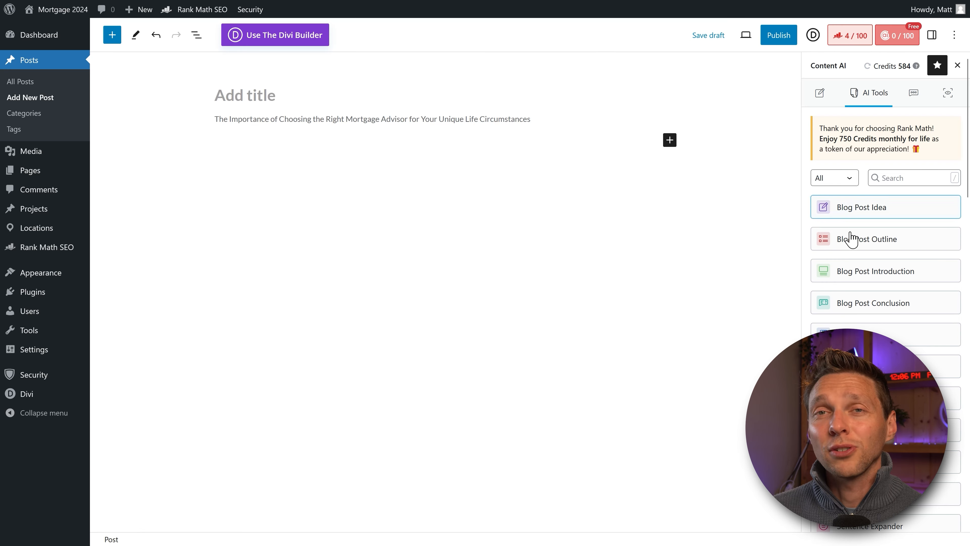
pyautogui.click(299, 11)
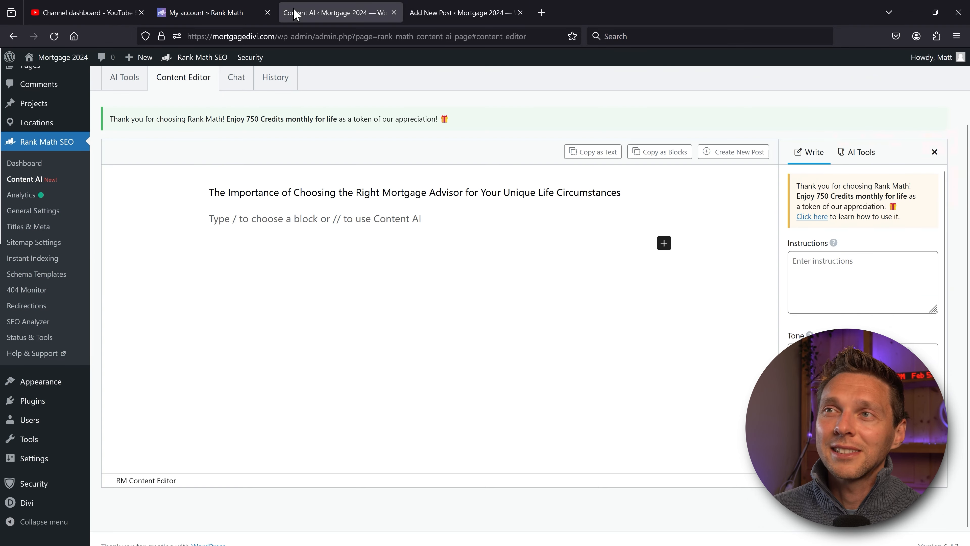
# Step: Toggle the Content AI sidebar between AI Tools and Write, then scroll through the tool cards
pyautogui.click(865, 104)
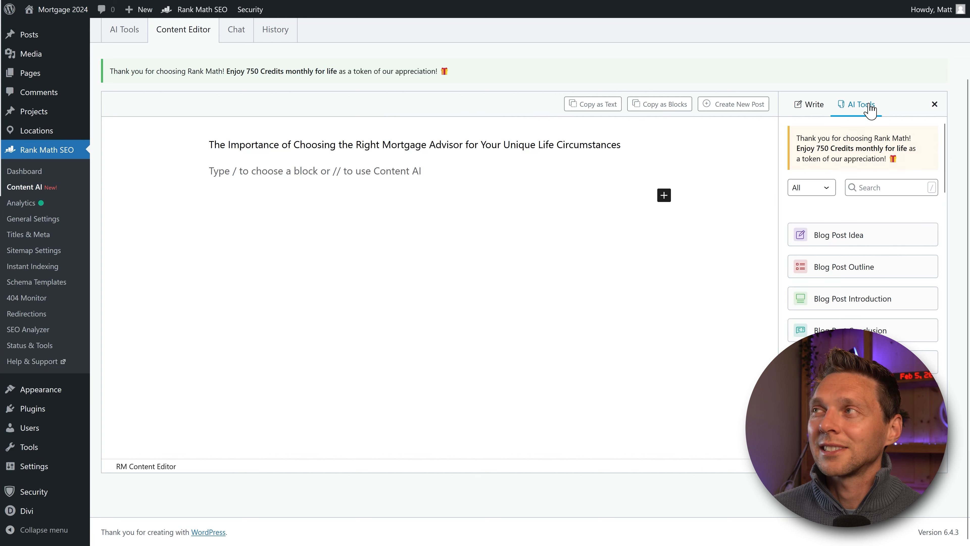
pyautogui.click(812, 105)
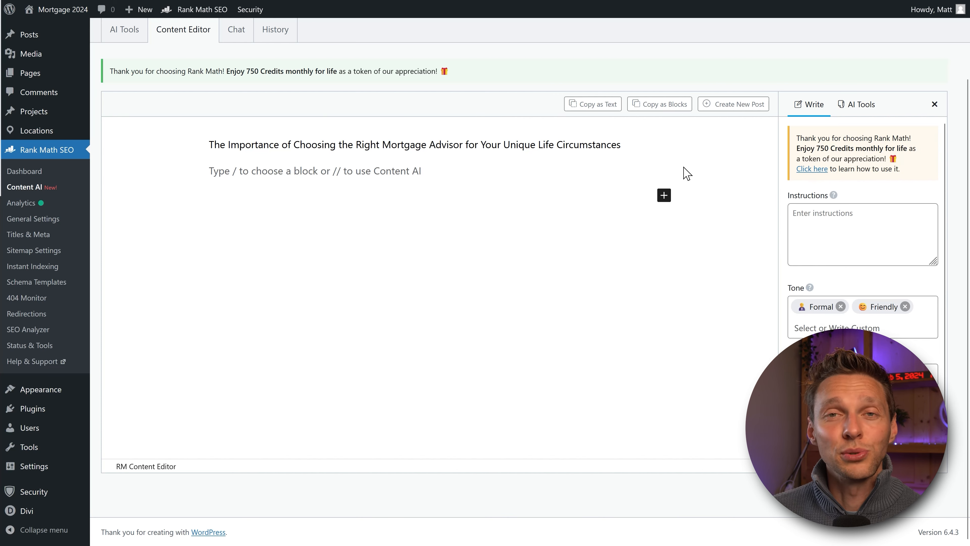
pyautogui.scroll(3, 244, 136)
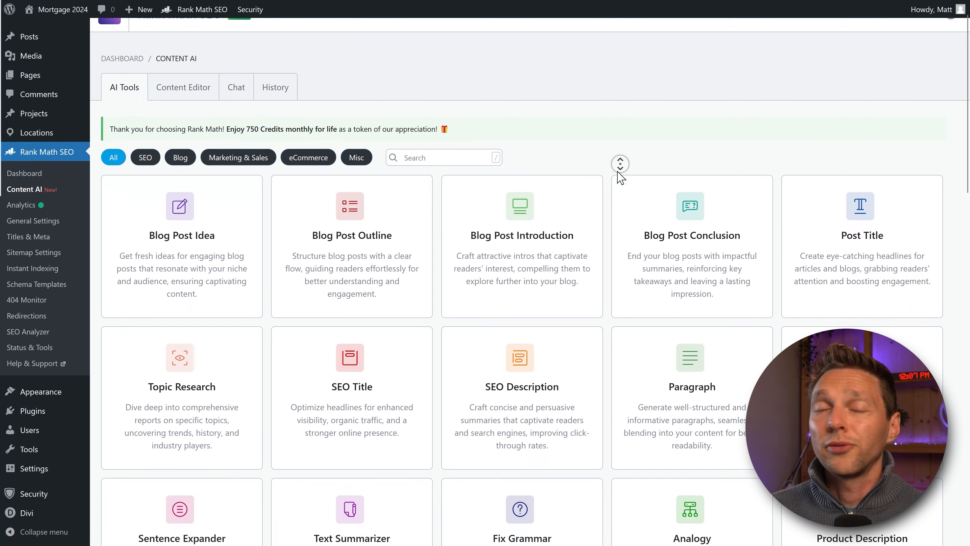
pyautogui.scroll(-2, 620, 169)
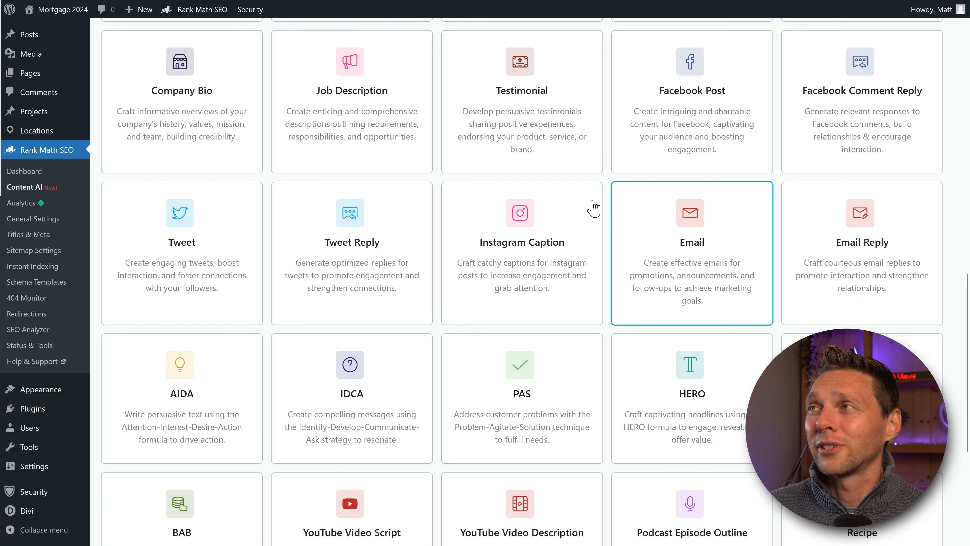
pyautogui.middleClick(575, 244)
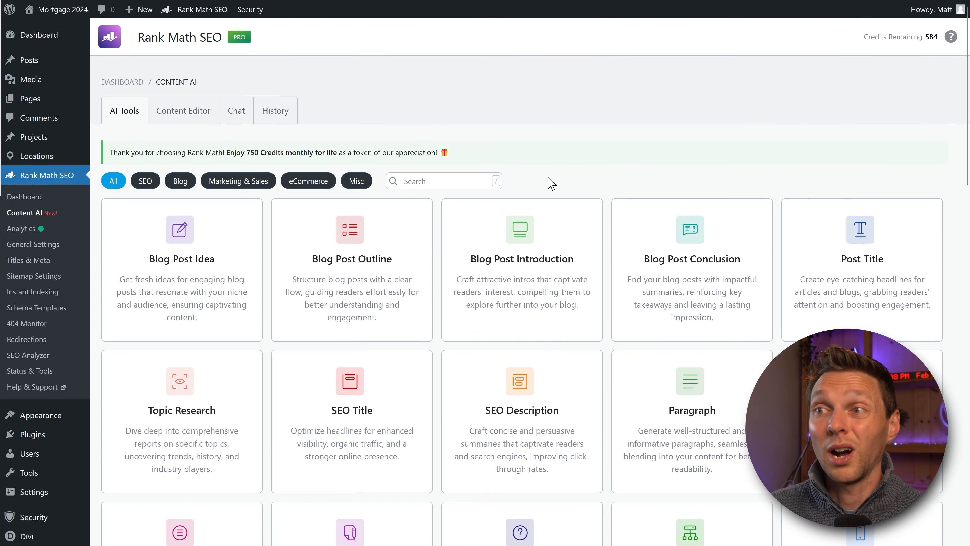
# Step: Open the RankBot Chat tab and scroll through it
pyautogui.click(234, 115)
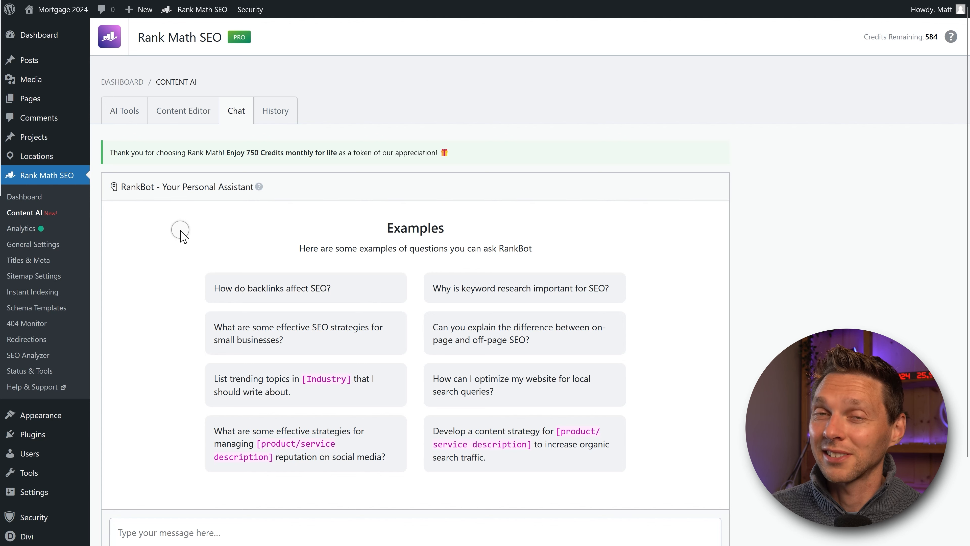
pyautogui.scroll(-3, 183, 236)
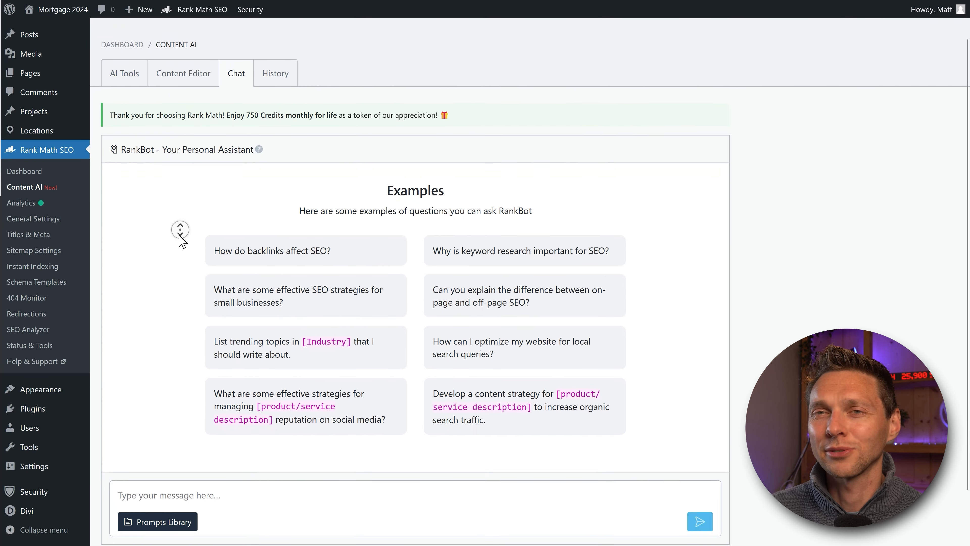
pyautogui.scroll(3, 179, 355)
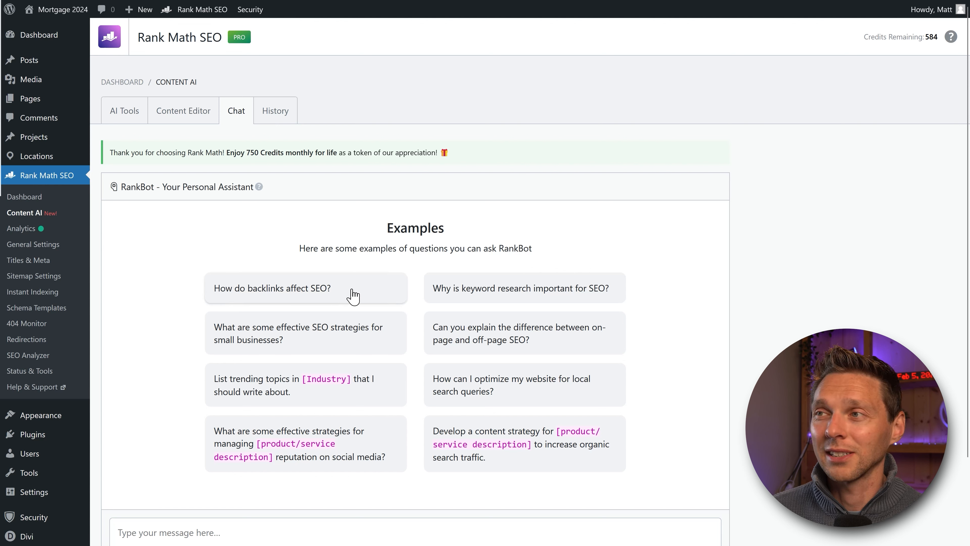
pyautogui.middleClick(689, 290)
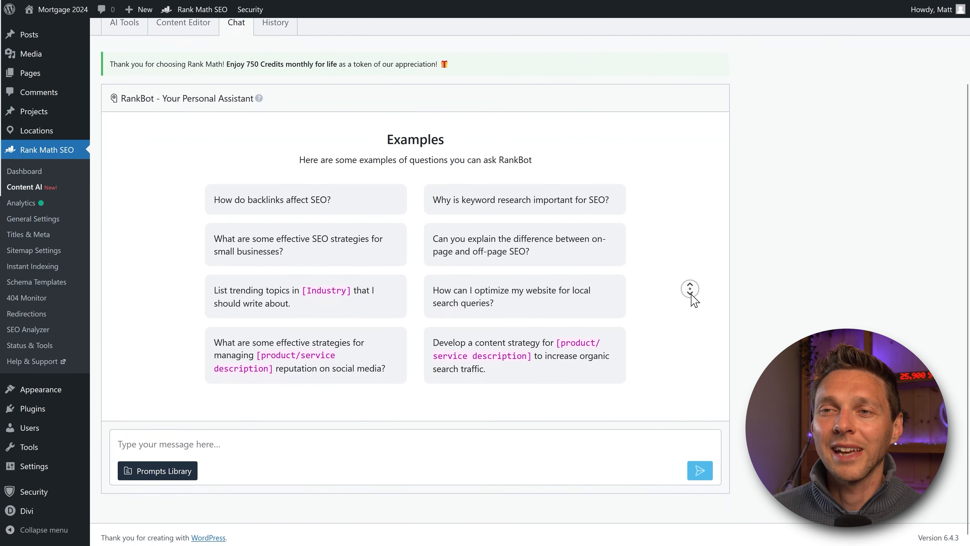
# Step: Send RankBot a pasted prompt asking for a table of US mortgage types, then view History
pyautogui.click(234, 443)
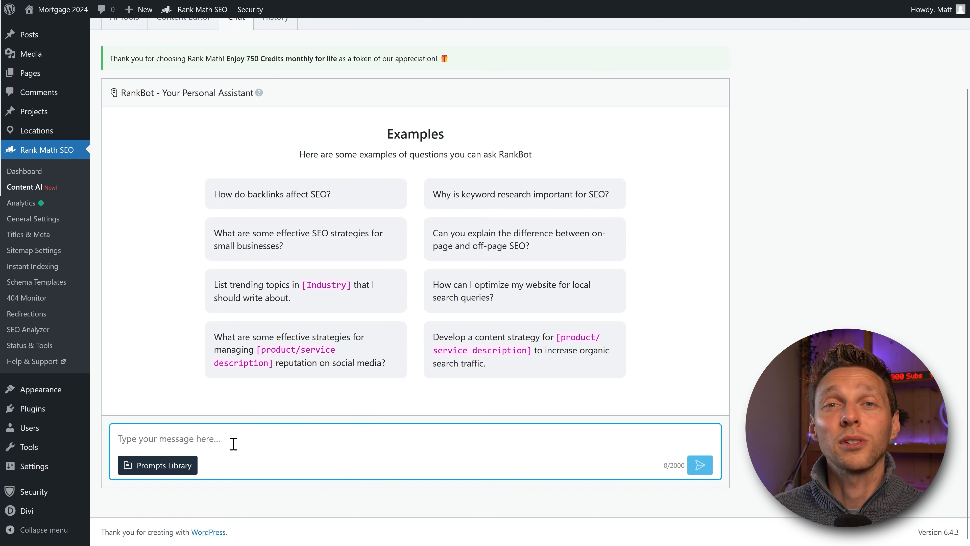
pyautogui.write('Create a table with ages and States with the actual numbers of the amount of mortgages in the past 5 years.')
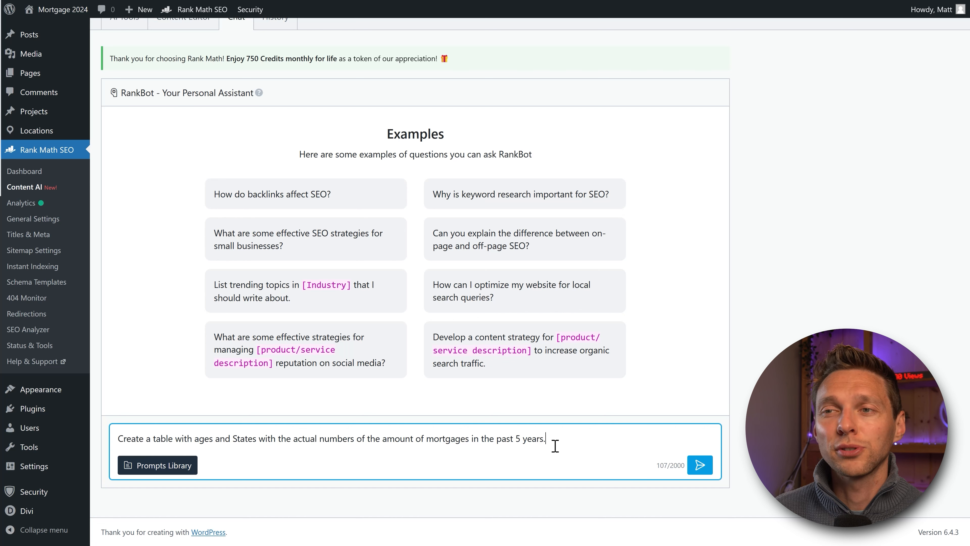
pyautogui.hotkey('ctrl', 'a')
pyautogui.write('Show me a table of the different kinds of mortgages in the USA with all differences compared.')
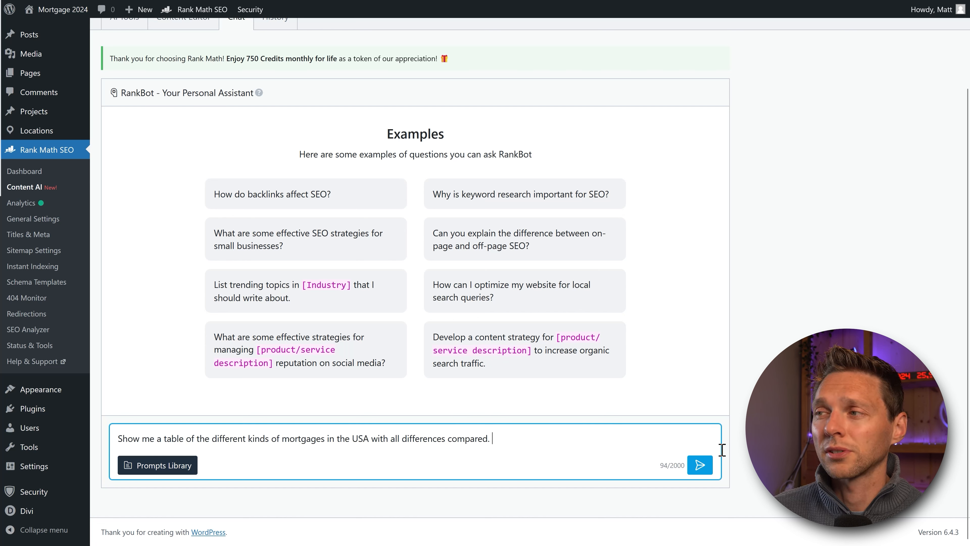
pyautogui.click(700, 464)
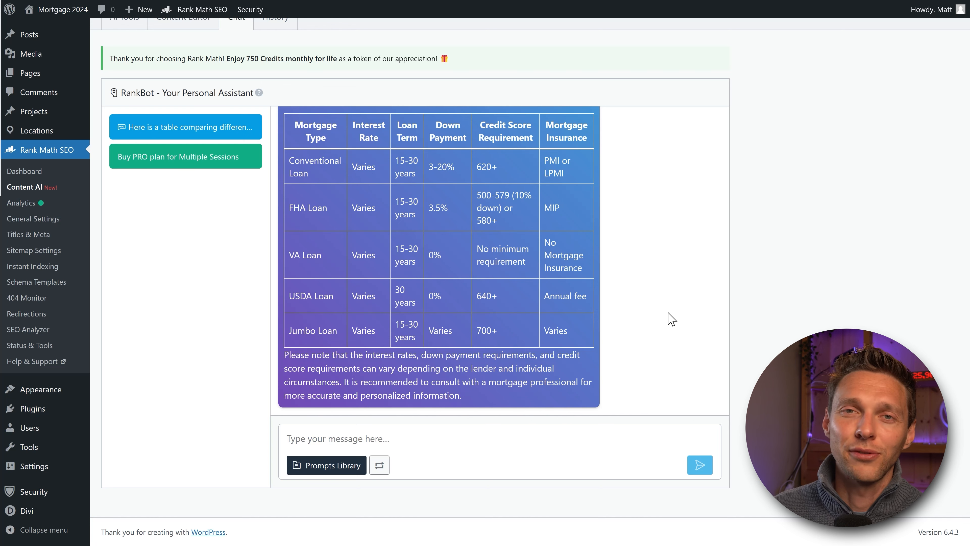
pyautogui.scroll(3, 814, 281)
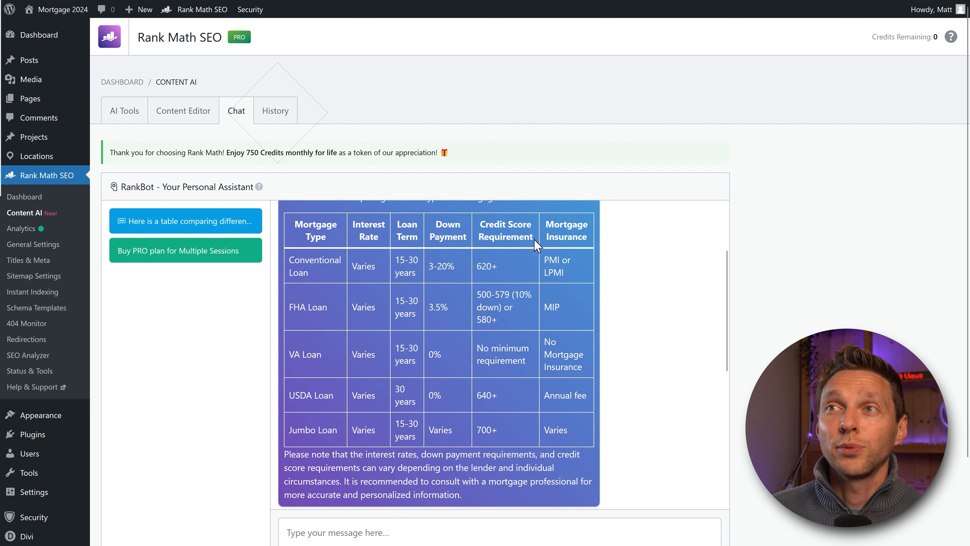
pyautogui.click(275, 113)
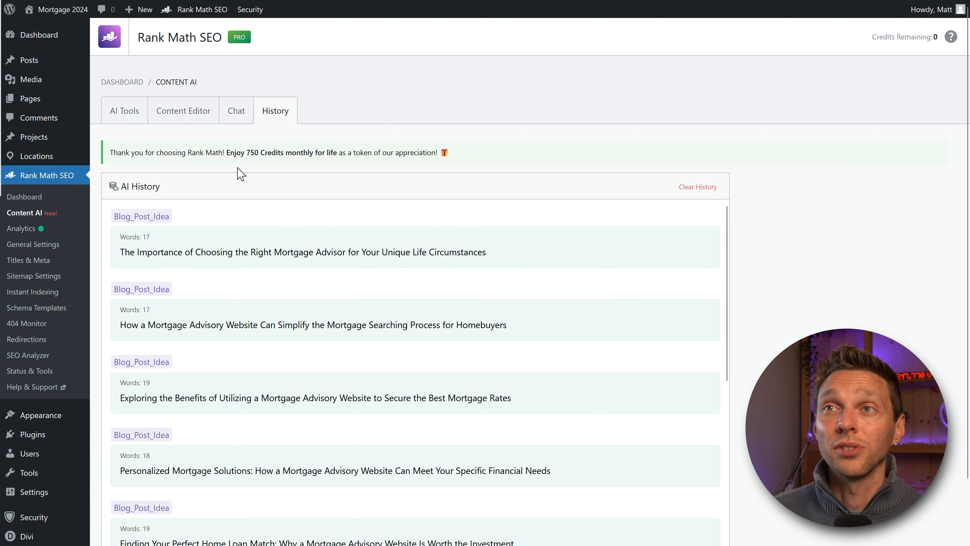
pyautogui.middleClick(413, 266)
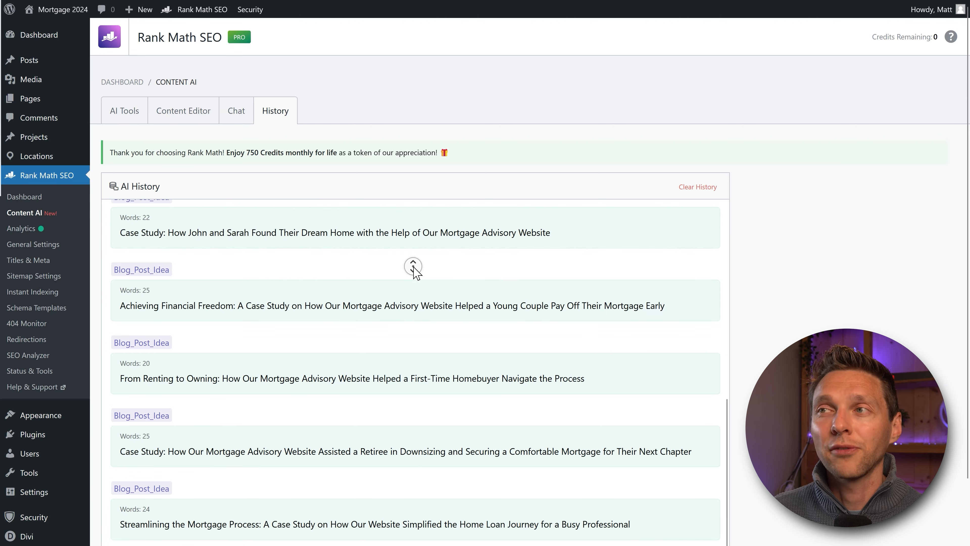
pyautogui.middleClick(410, 237)
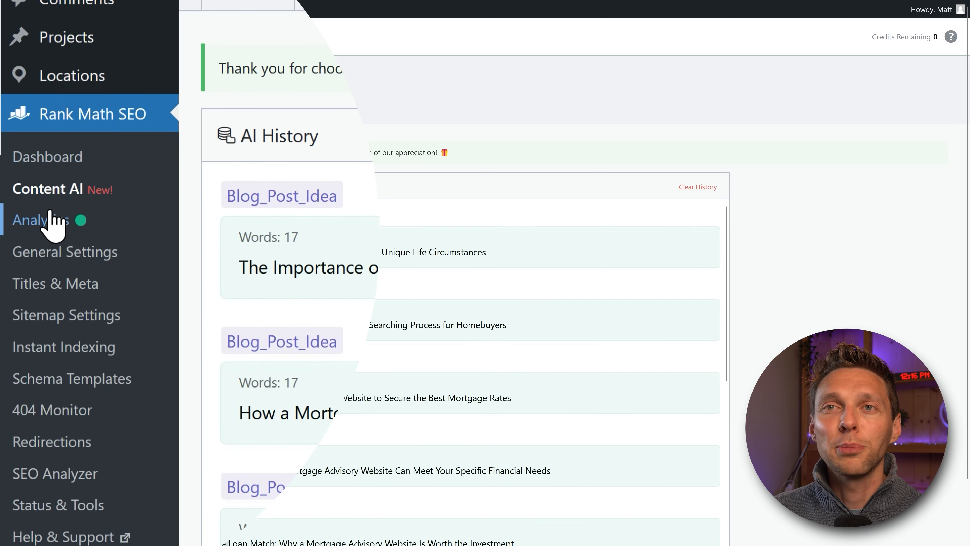
# Step: Open the Rank Math Analytics dashboard and set the date range to the last 90 days
pyautogui.click(51, 221)
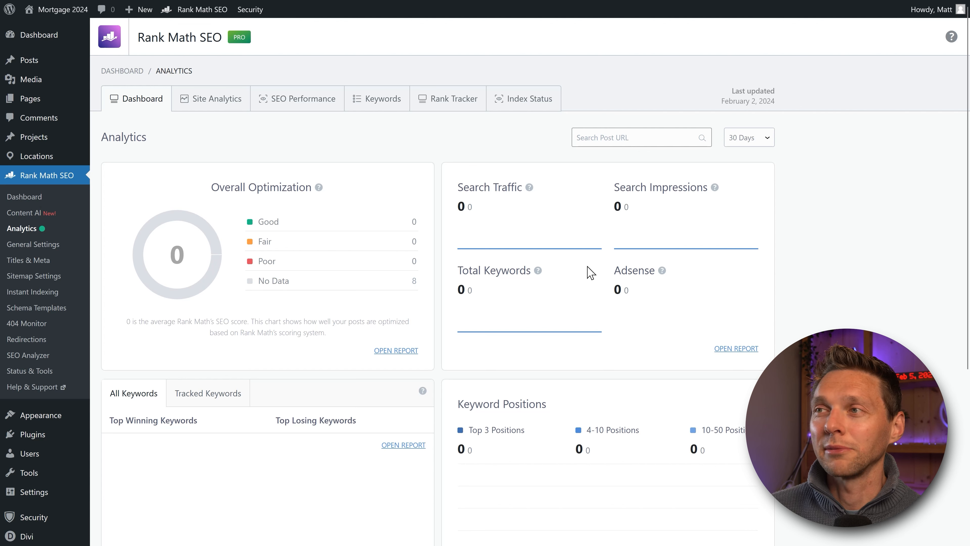
pyautogui.middleClick(438, 137)
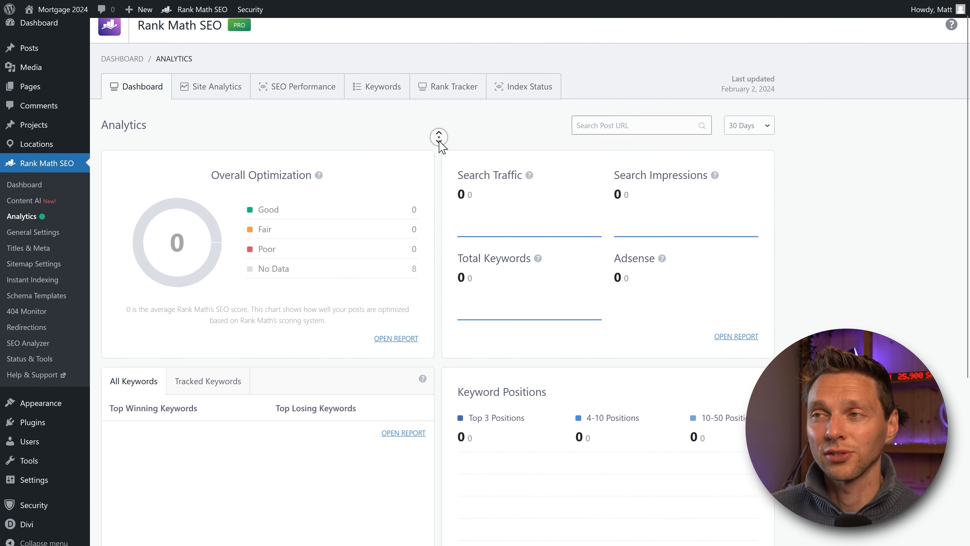
pyautogui.click(764, 129)
pyautogui.click(748, 123)
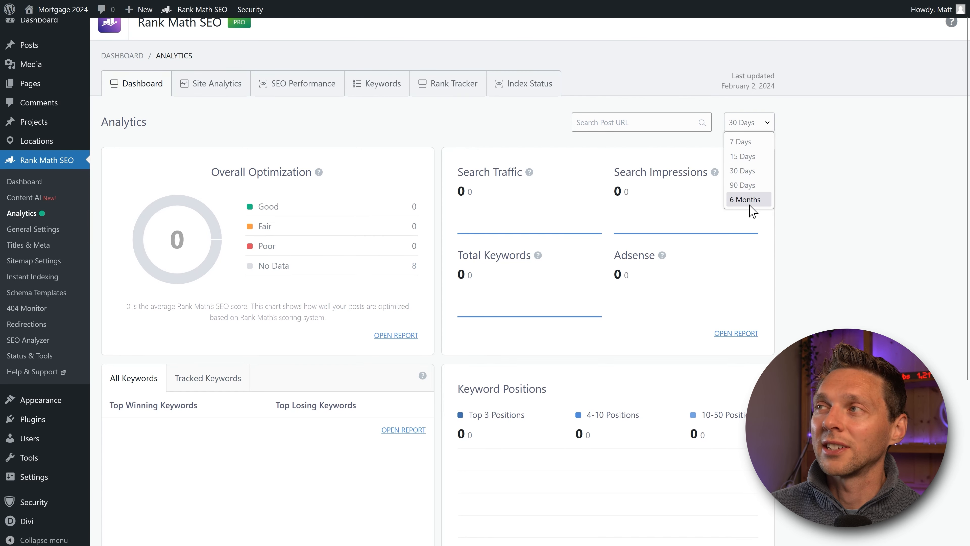
pyautogui.click(748, 186)
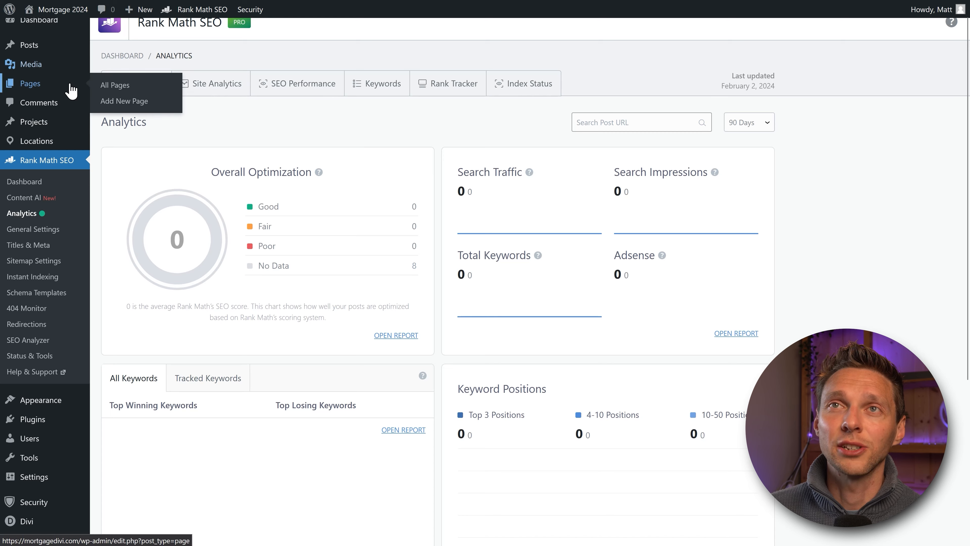
# Step: Look over the dashboard overview, then switch to the Site Analytics tab
pyautogui.scroll(1, 57, 73)
pyautogui.moveTo(56, 39)
pyautogui.click(124, 40)
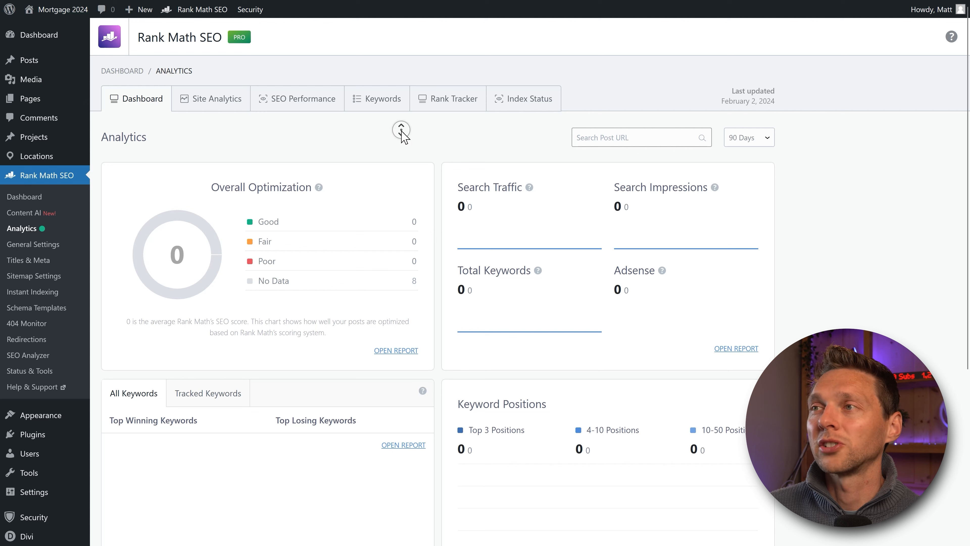
pyautogui.scroll(-2, 405, 138)
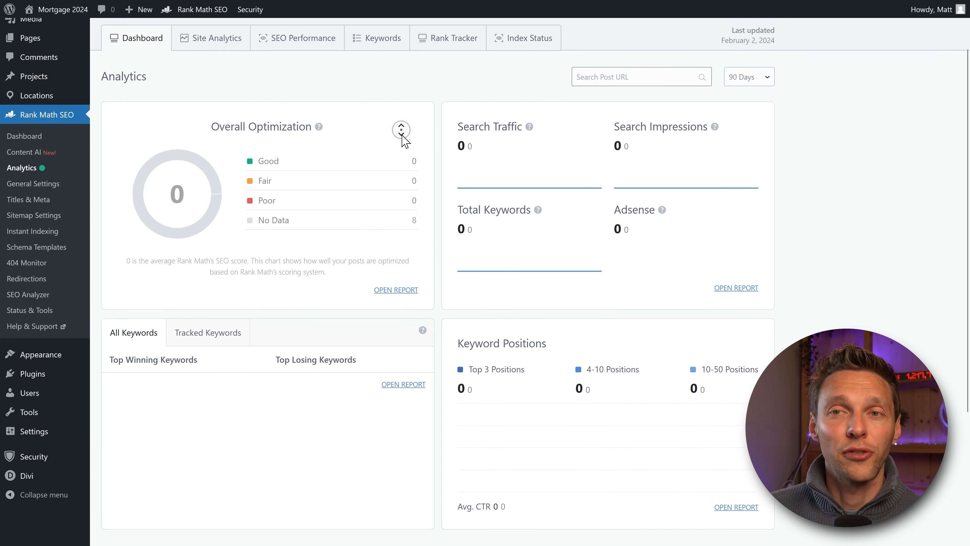
pyautogui.scroll(2, 406, 121)
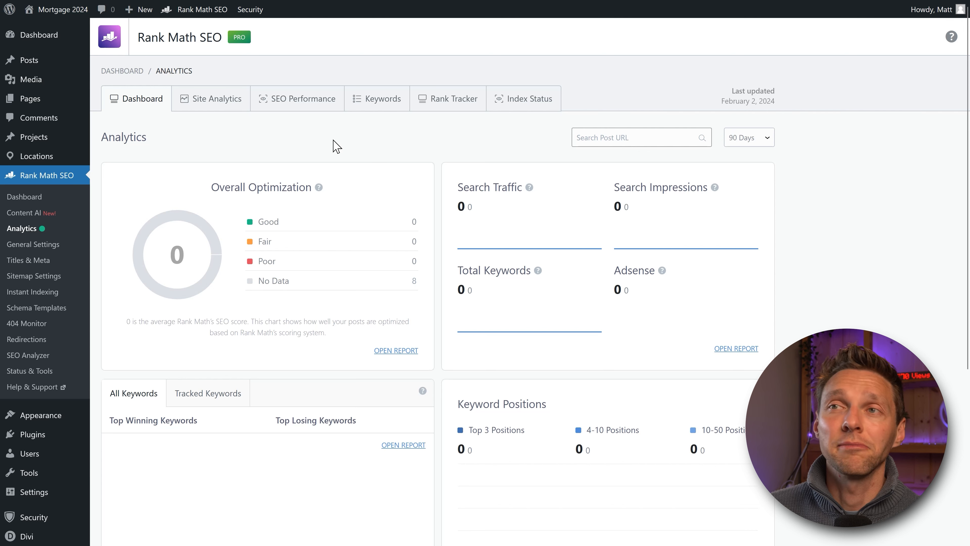
pyautogui.moveTo(258, 222); pyautogui.dragTo(425, 282)
pyautogui.click(413, 296)
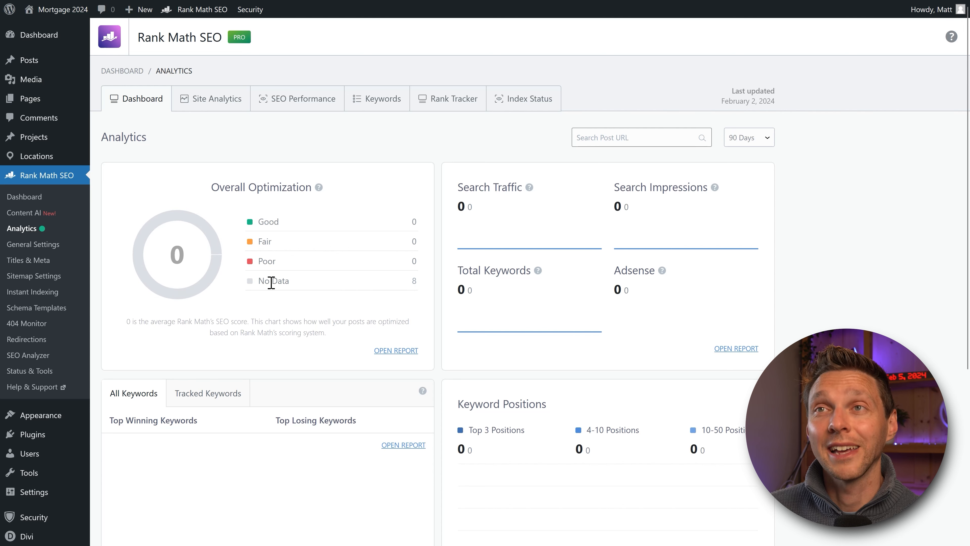
pyautogui.click(212, 99)
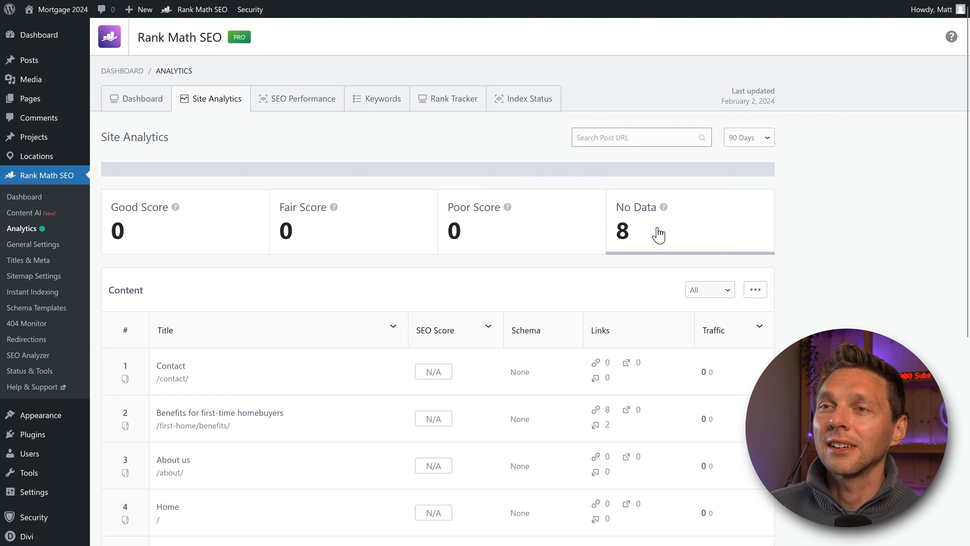
# Step: Scroll through the Site Analytics per-page table, then switch to the SEO Performance report
pyautogui.middleClick(390, 160)
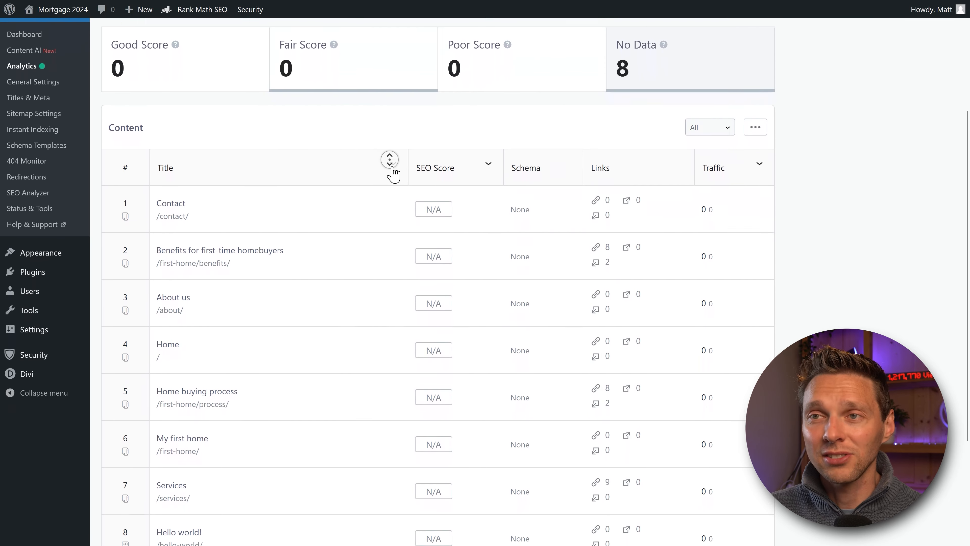
pyautogui.middleClick(396, 173)
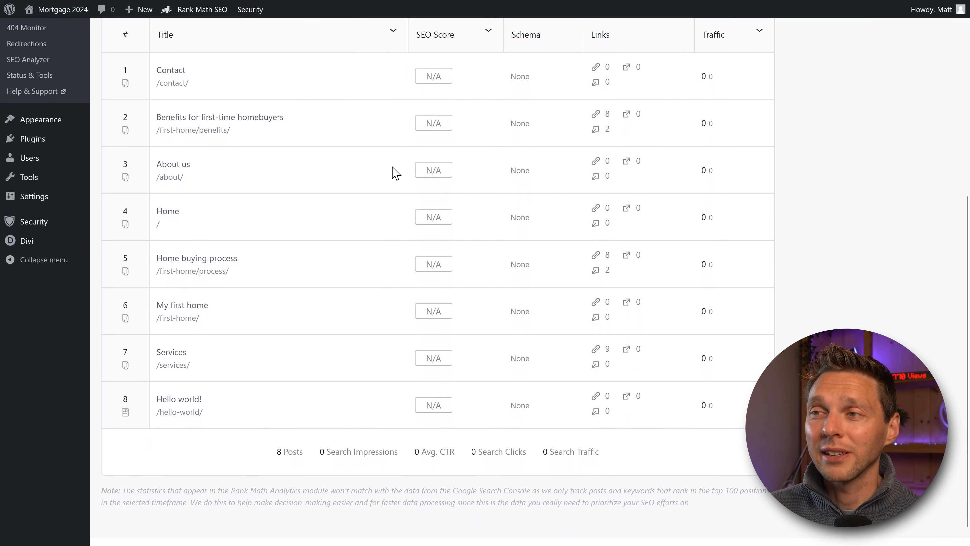
pyautogui.middleClick(377, 175)
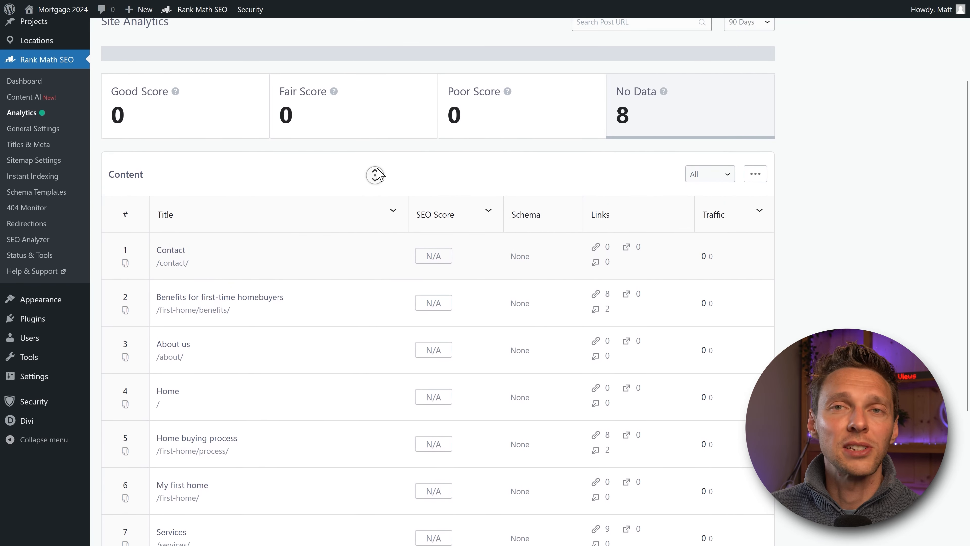
pyautogui.middleClick(378, 174)
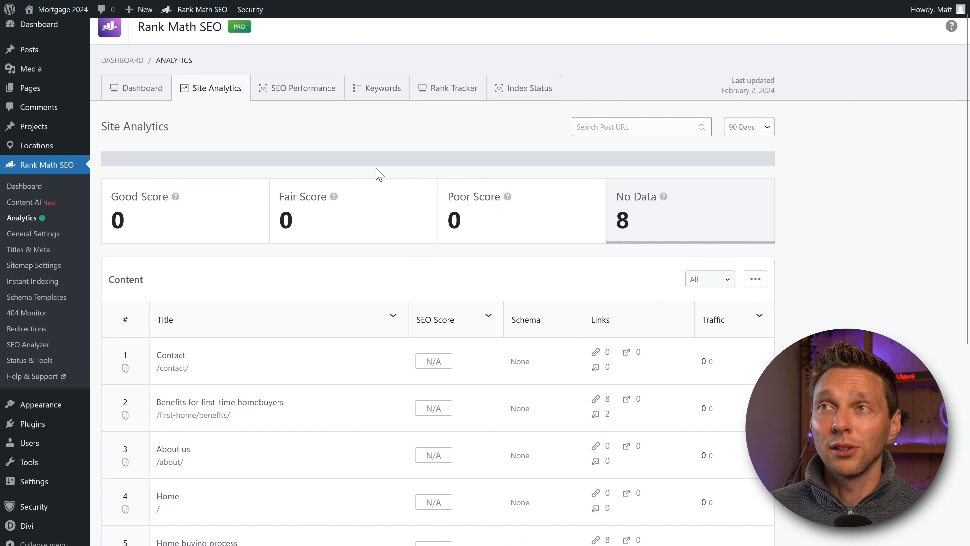
pyautogui.click(289, 102)
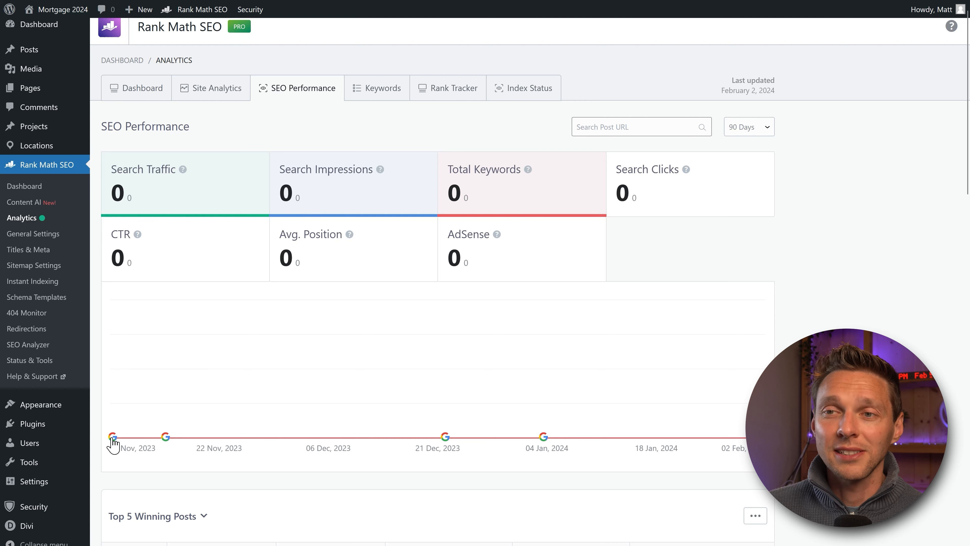
# Step: Browse the Keywords positions report, then move on to the Rank Tracker keyword manager
pyautogui.middleClick(384, 135)
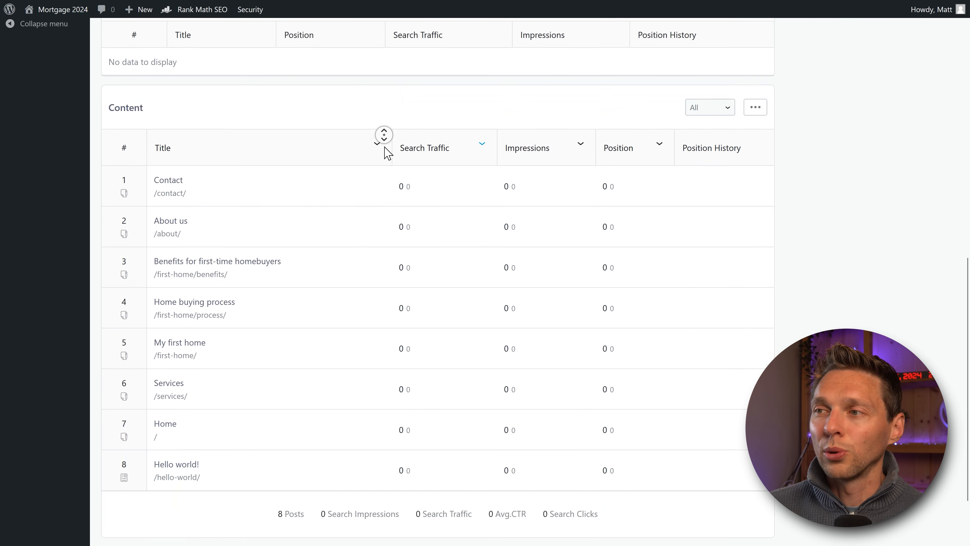
pyautogui.middleClick(385, 108)
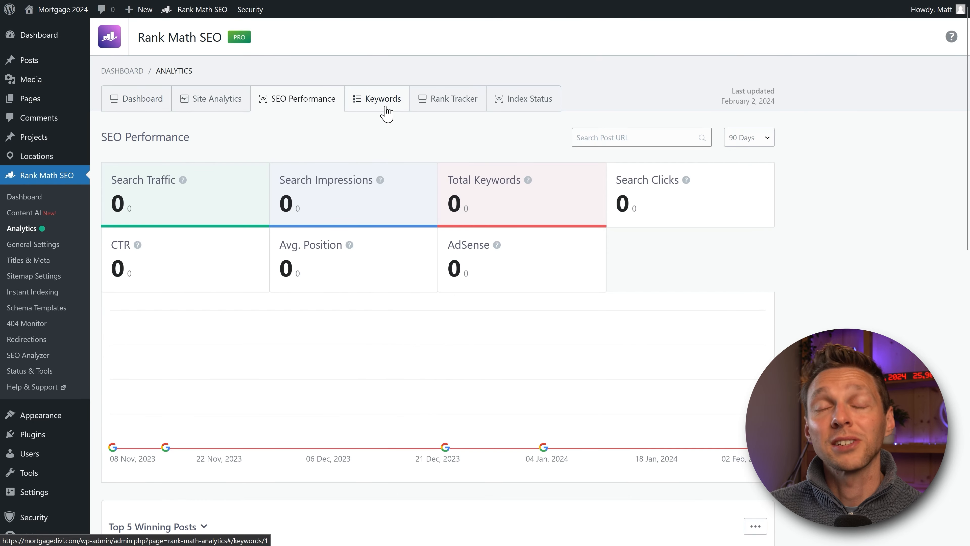
pyautogui.click(374, 100)
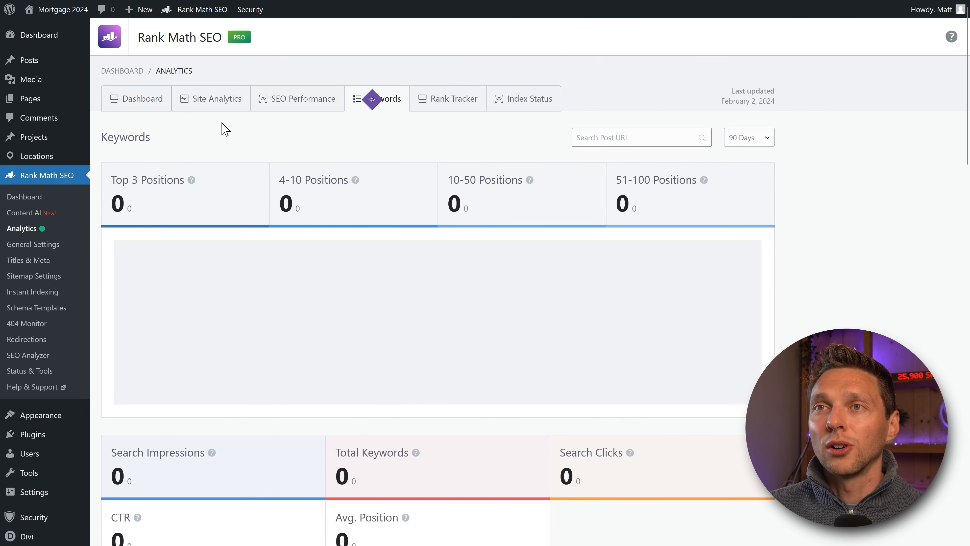
pyautogui.middleClick(484, 156)
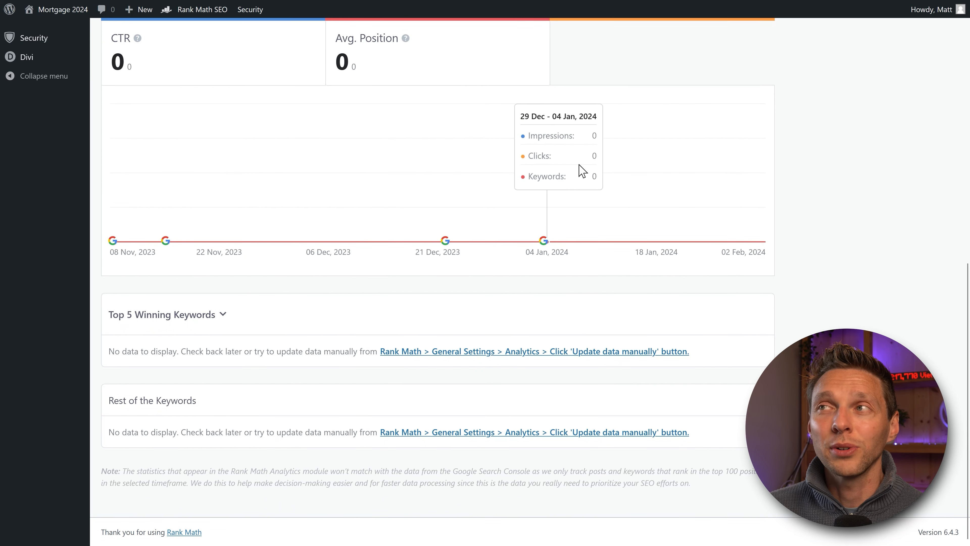
pyautogui.middleClick(885, 187)
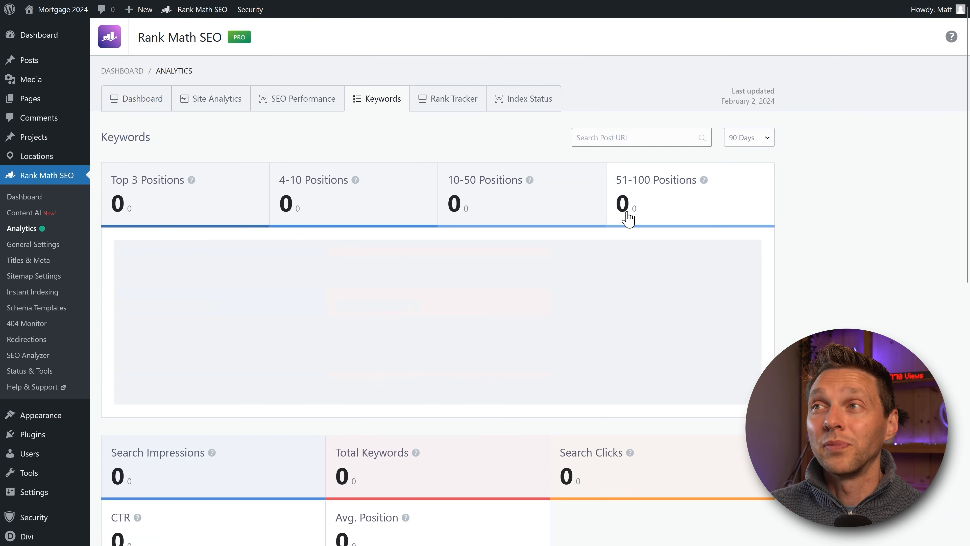
pyautogui.click(455, 105)
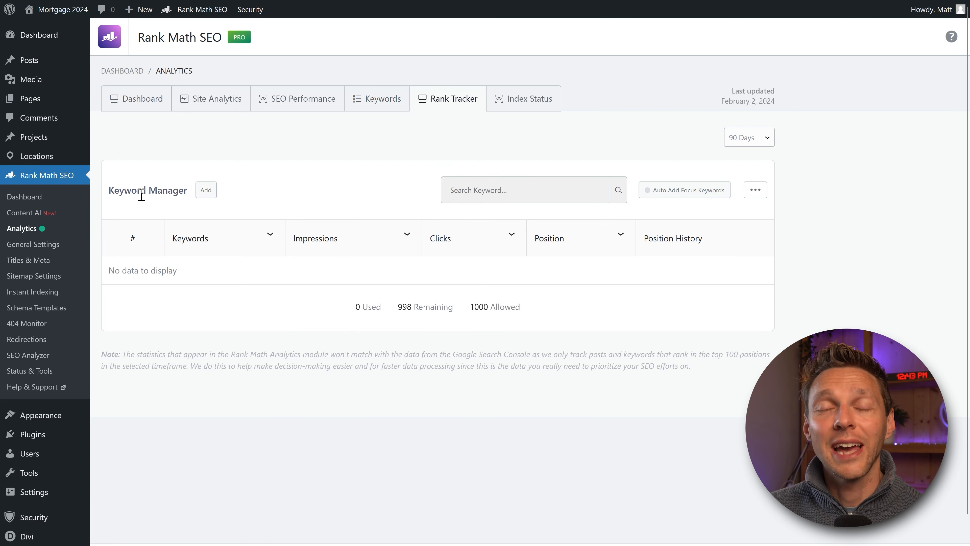
# Step: Add and save 'mortgage advisory' and 'mortgage advisory washington' as tracked keywords
pyautogui.click(206, 190)
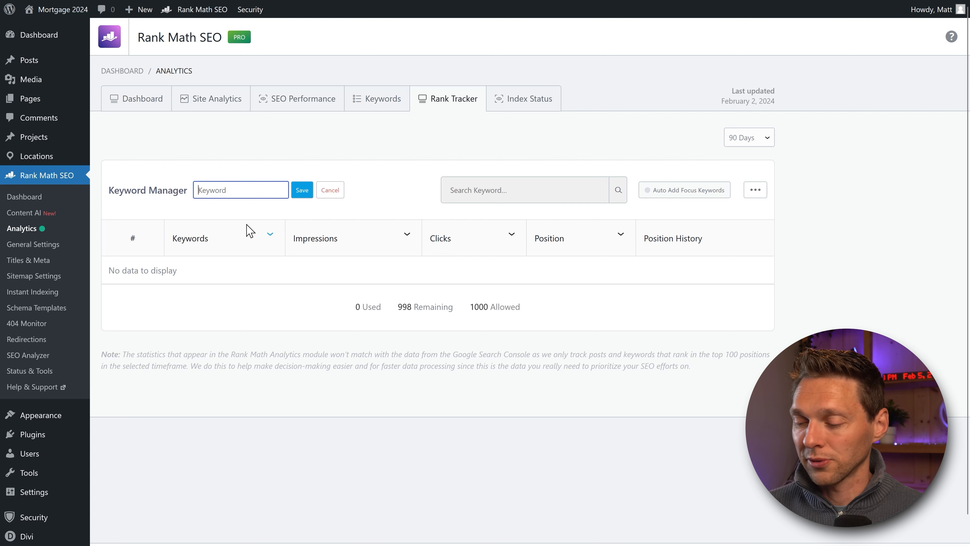
pyautogui.write('Mortgage Advisory')
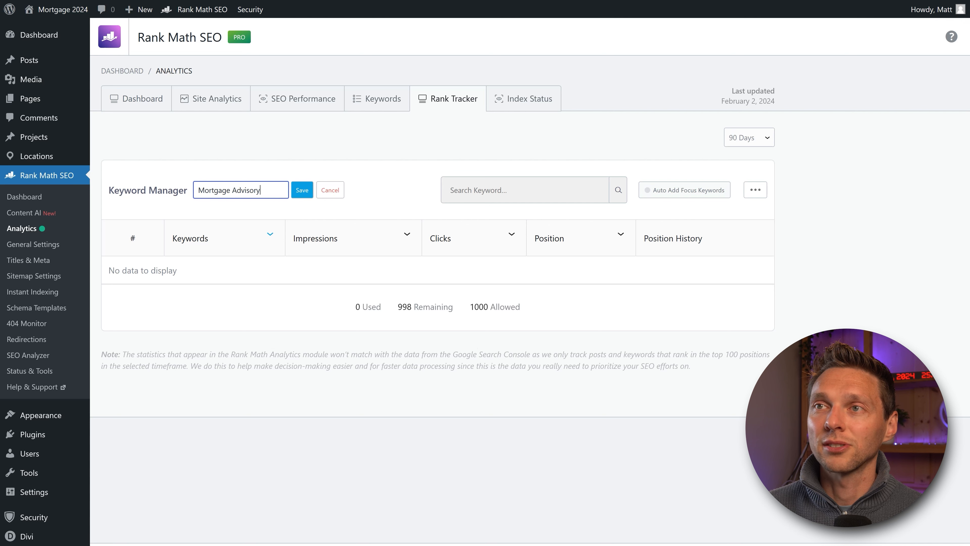
pyautogui.click(300, 193)
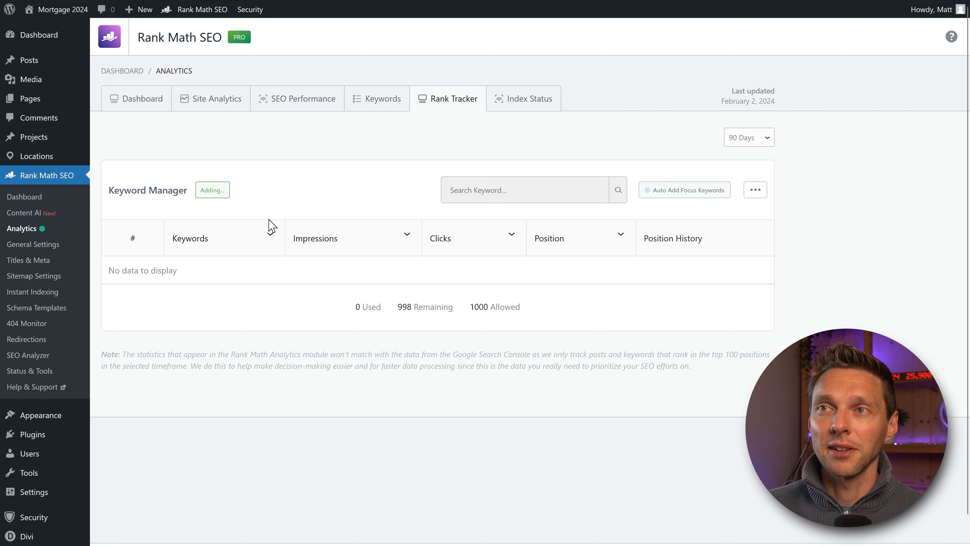
pyautogui.click(212, 191)
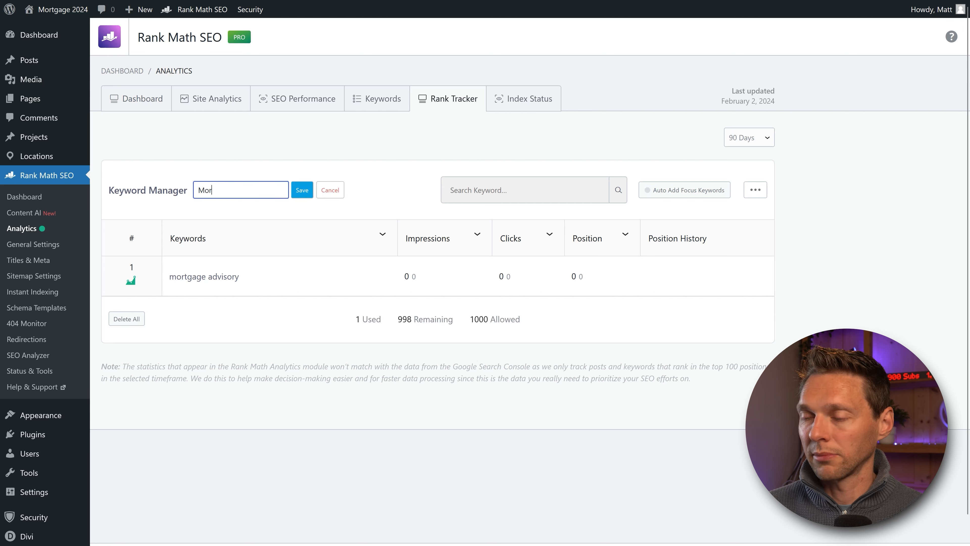
pyautogui.write('Mortag')
pyautogui.press('BackSpace')
pyautogui.press('BackSpace')
pyautogui.write('gage advisory')
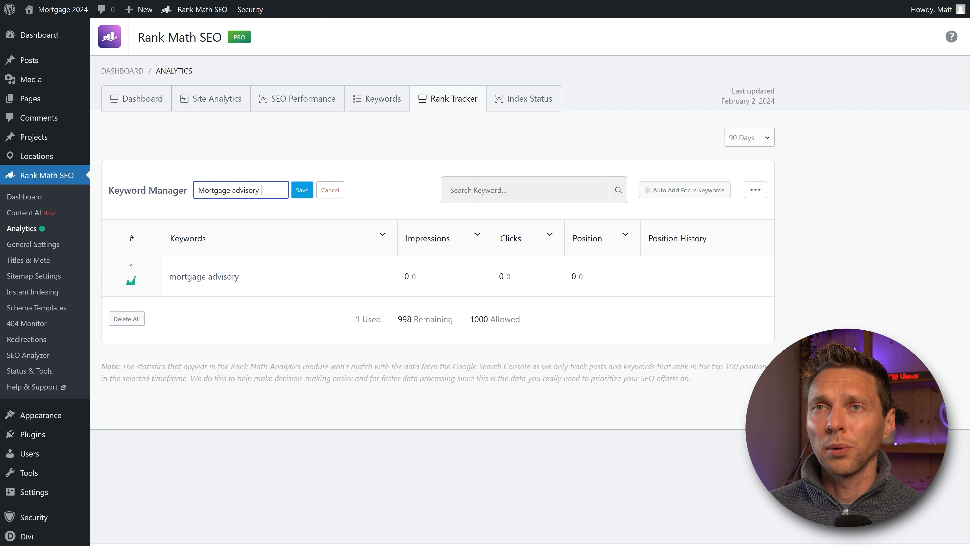
pyautogui.write('hington')
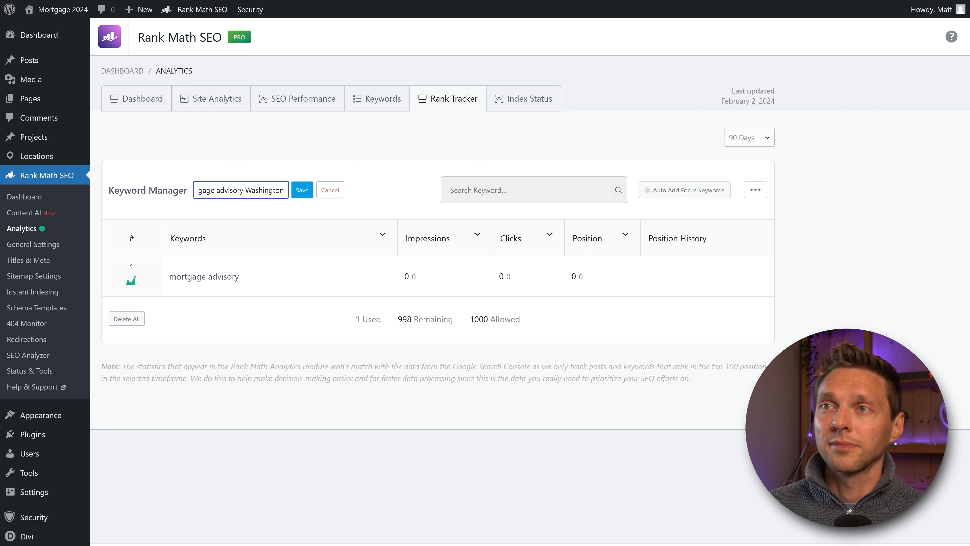
pyautogui.click(302, 190)
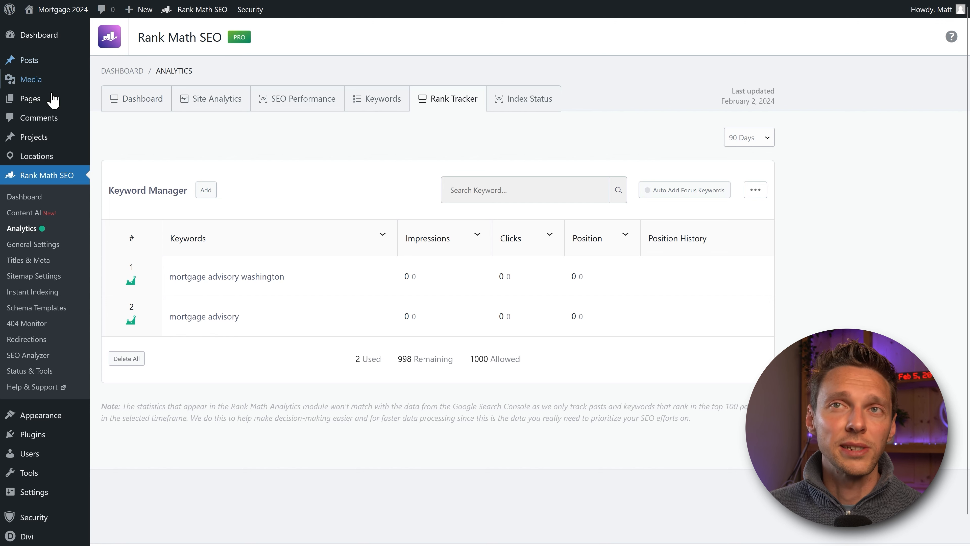
pyautogui.moveTo(44, 100)
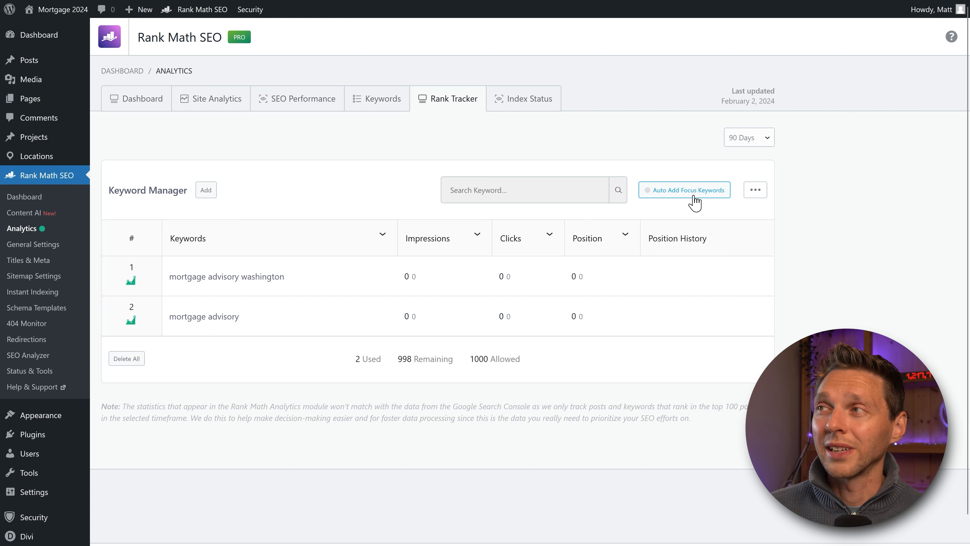
# Step: Turn on automatic focus keyword import for posts and pages and save it
pyautogui.click(672, 195)
pyautogui.click(648, 222)
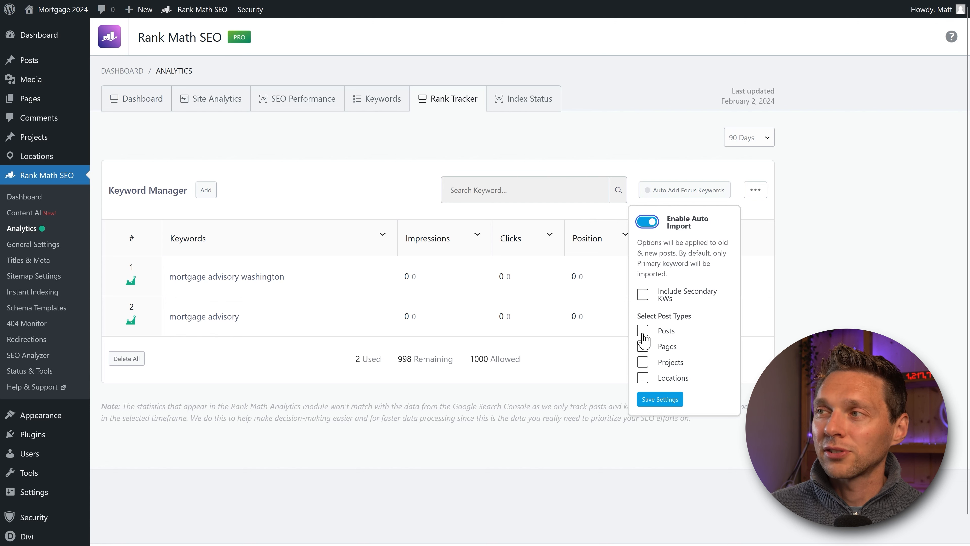
pyautogui.click(643, 346)
pyautogui.click(643, 331)
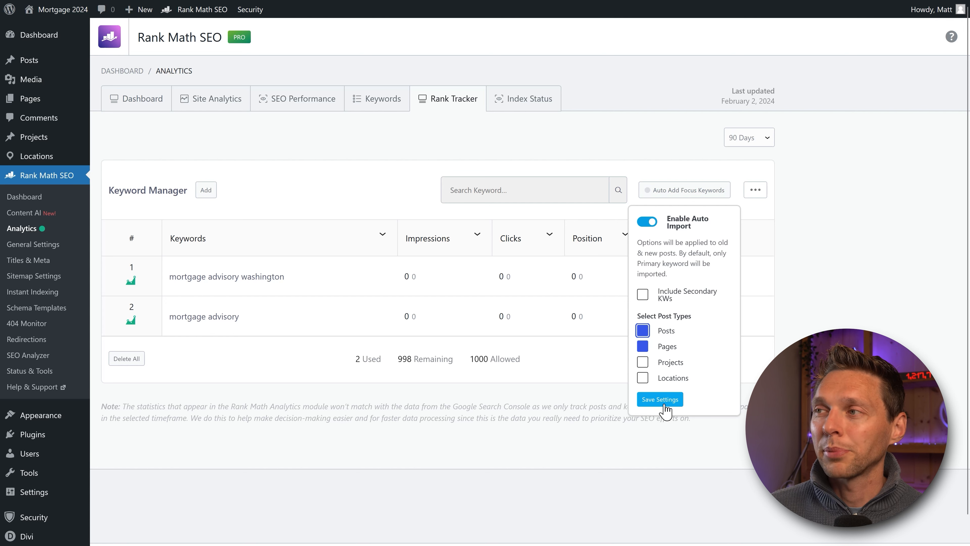
pyautogui.click(665, 405)
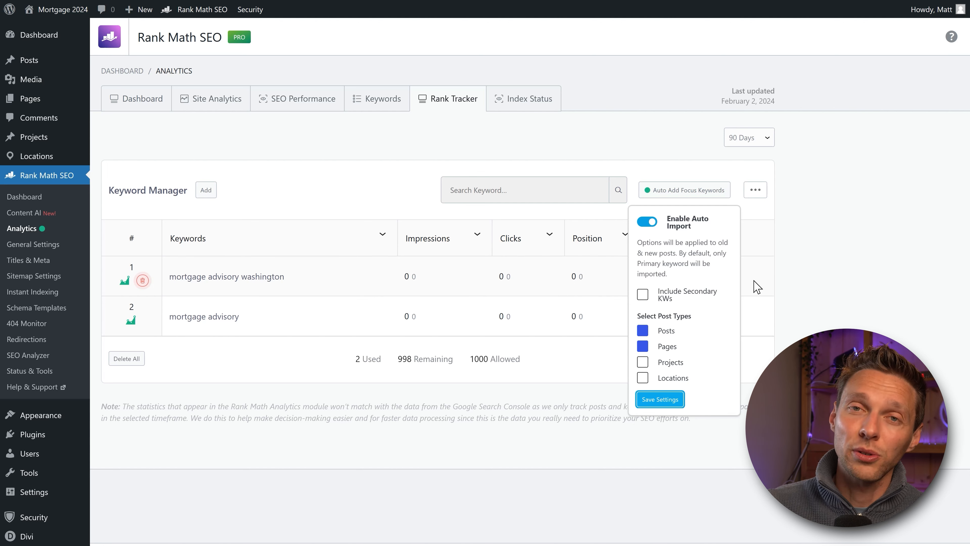
# Step: Close the auto-import and column popups and open the Index Status report
pyautogui.click(805, 283)
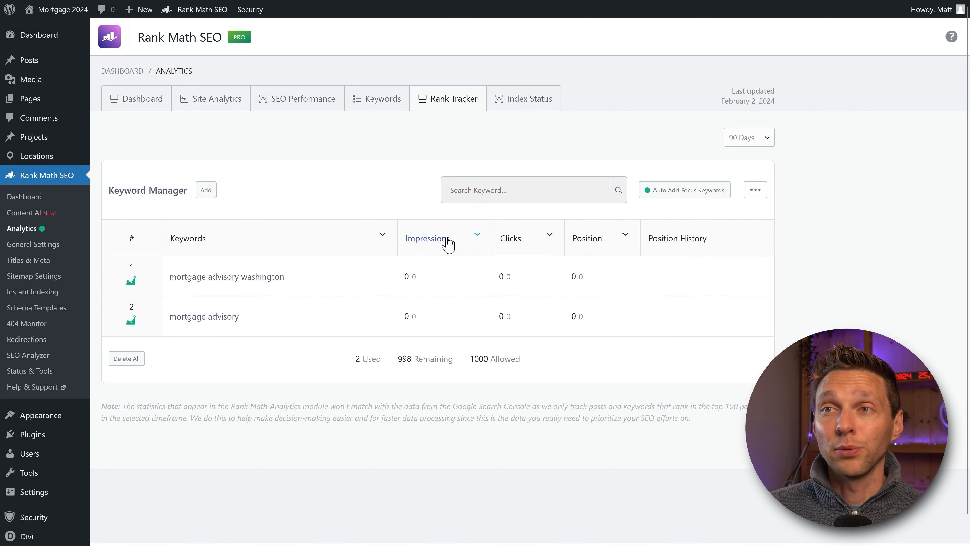
pyautogui.click(760, 193)
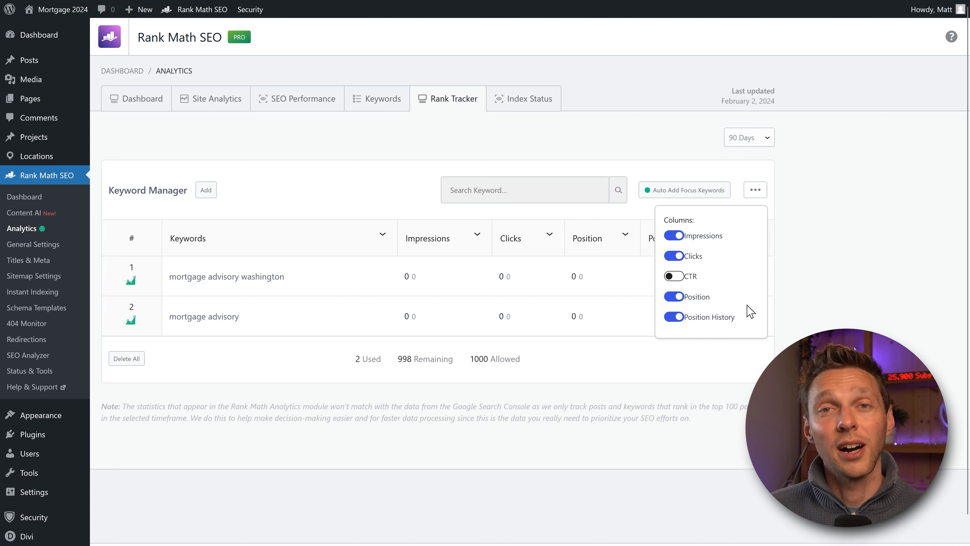
pyautogui.click(527, 101)
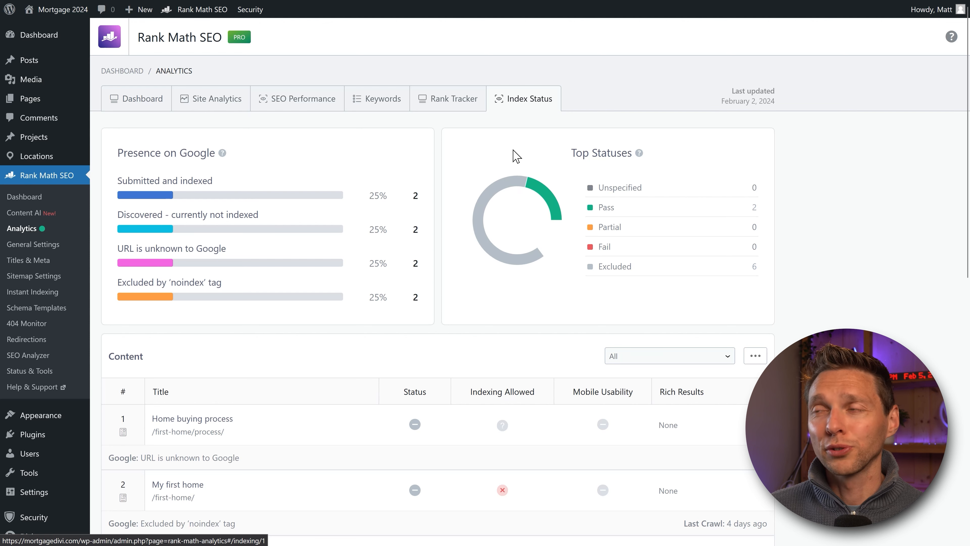
pyautogui.click(586, 146)
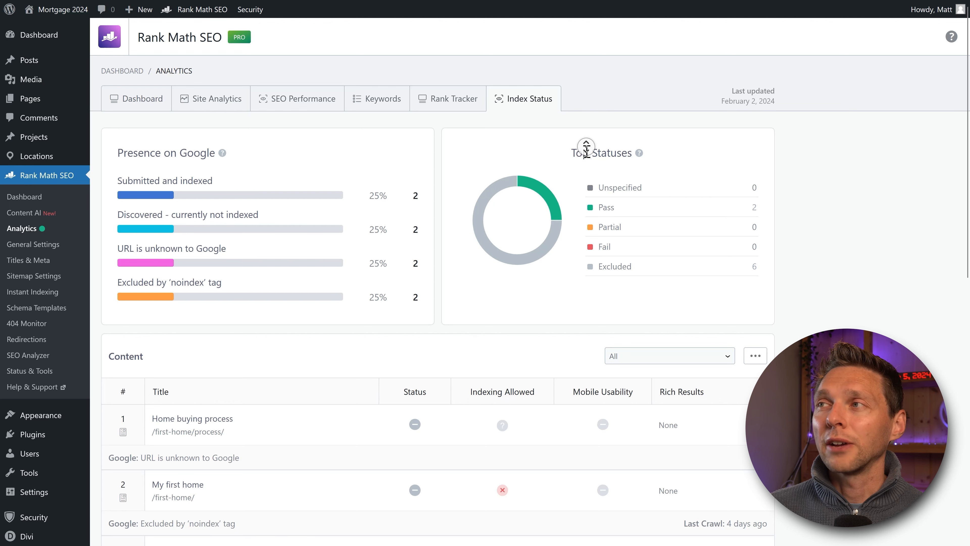
pyautogui.scroll(-1, 586, 146)
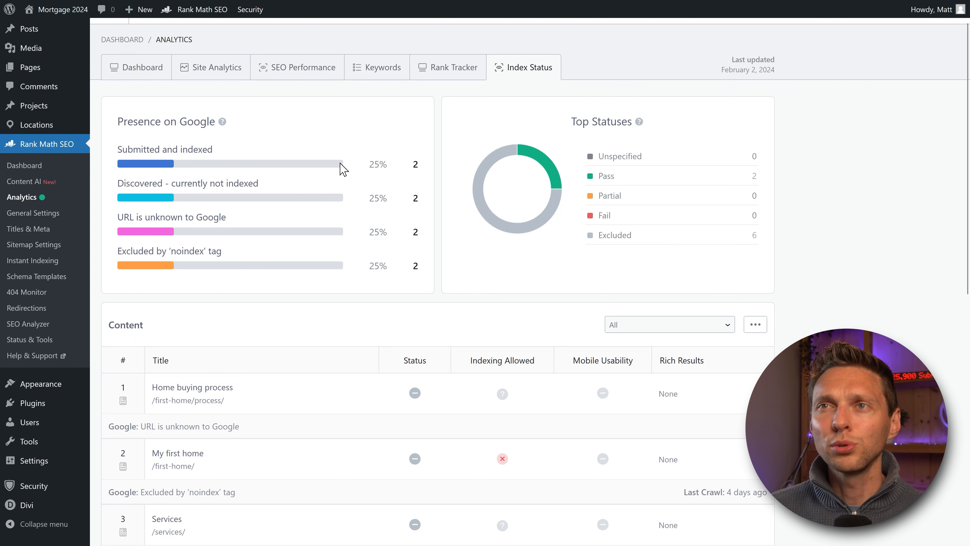
pyautogui.middleClick(445, 129)
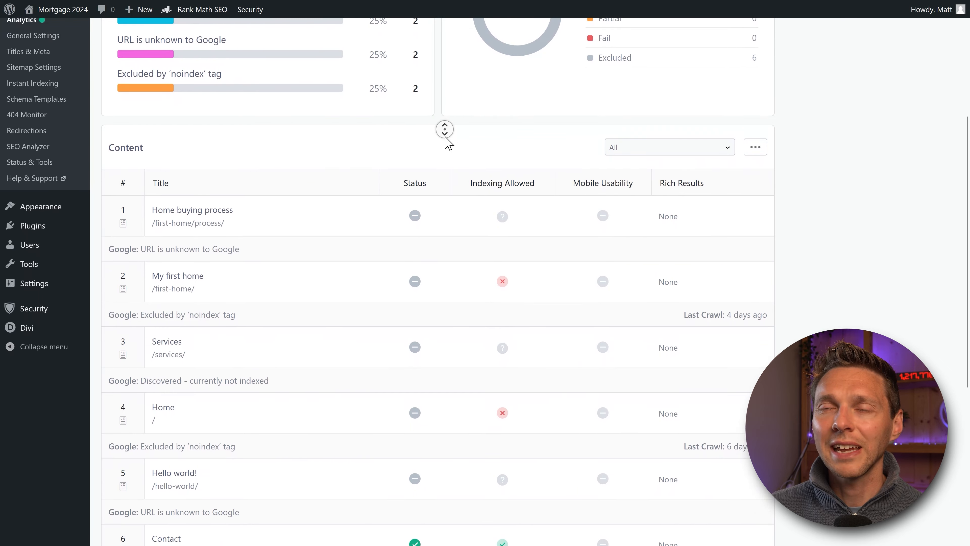
pyautogui.middleClick(447, 142)
pyautogui.moveTo(414, 172)
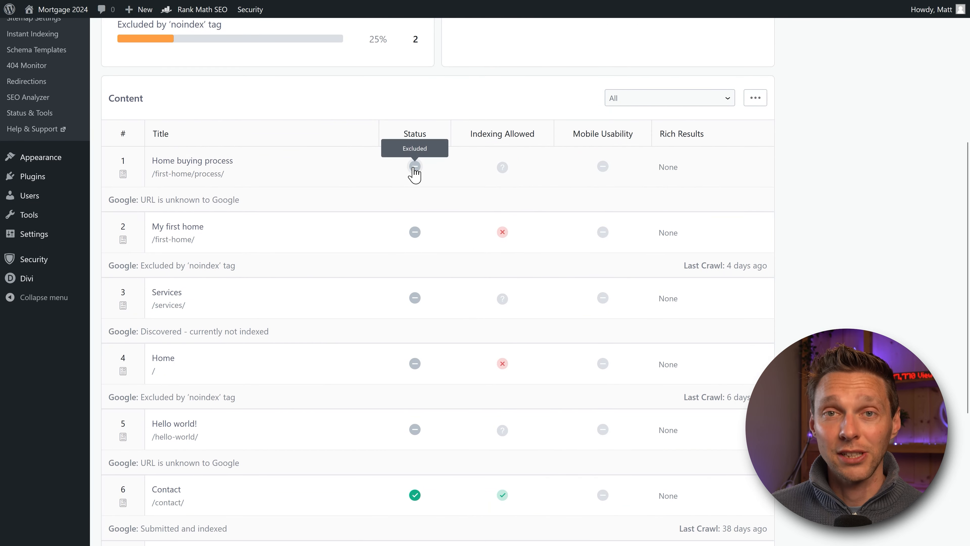
pyautogui.moveTo(415, 237)
pyautogui.click(415, 169)
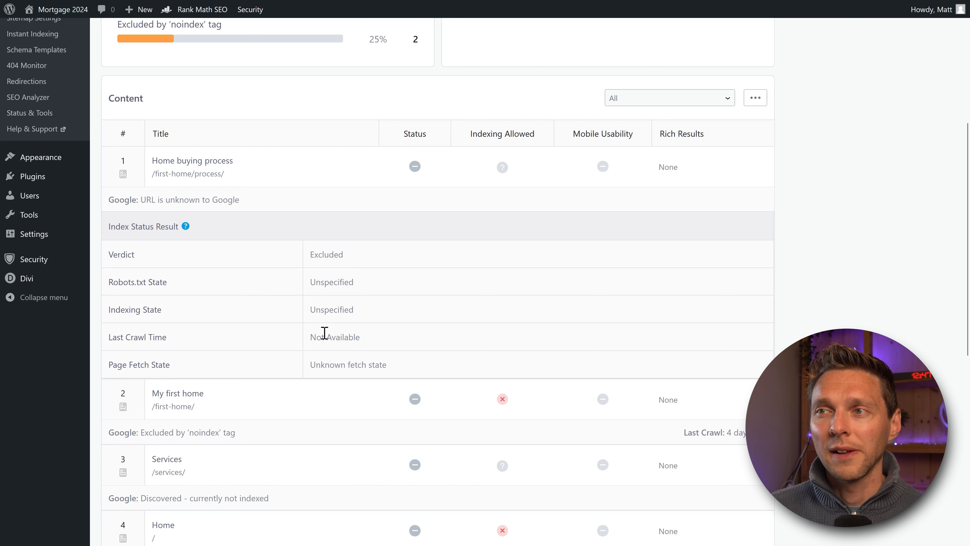
pyautogui.click(415, 172)
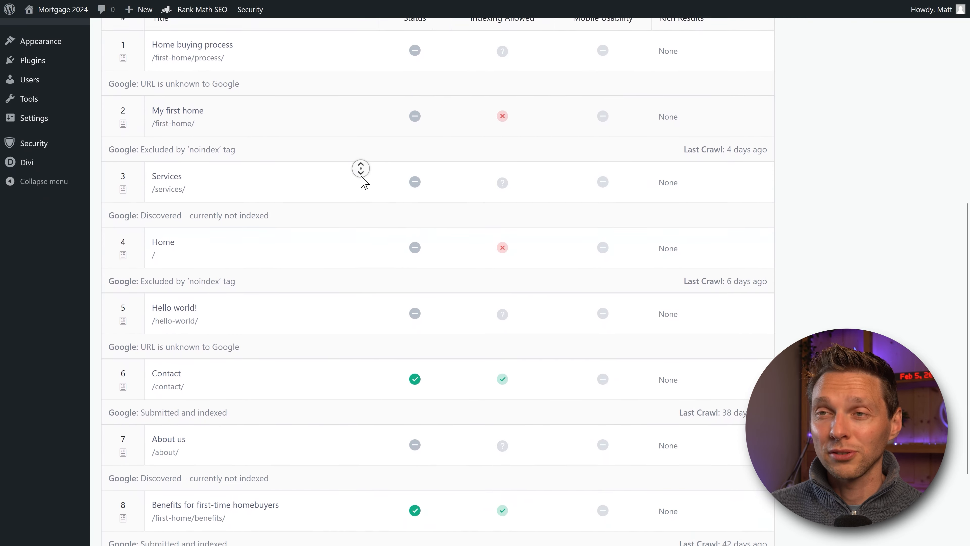
pyautogui.middleClick(364, 181)
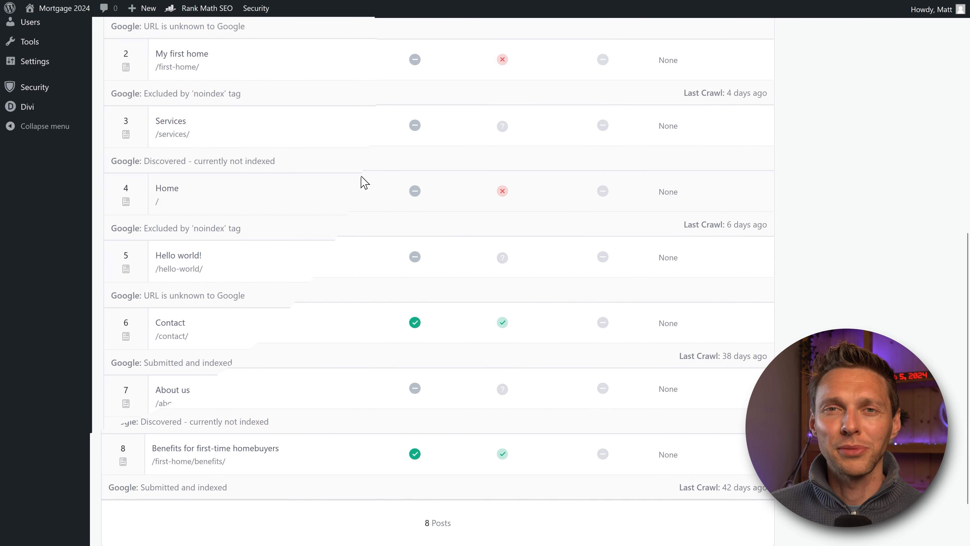
pyautogui.moveTo(33, 64)
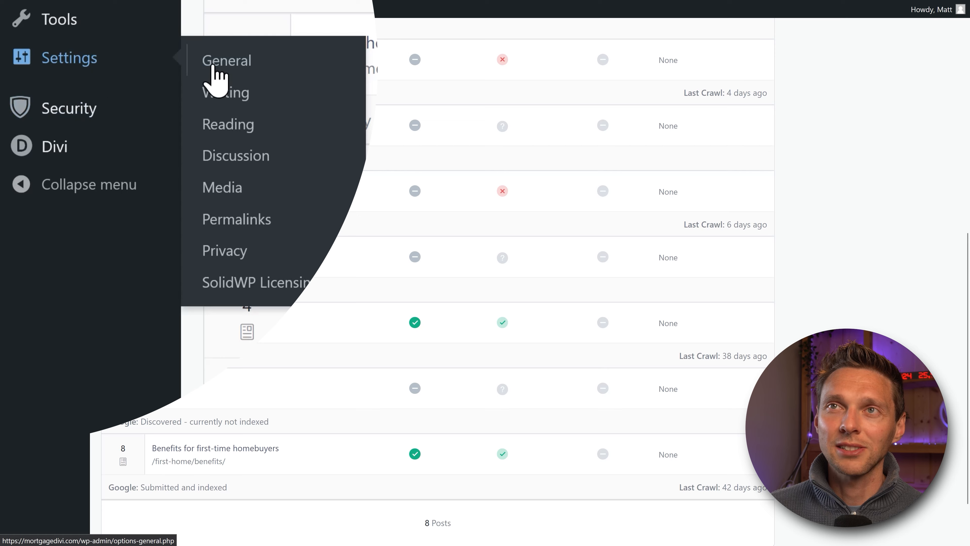
# Step: In a new Reading settings tab, uncheck 'Discourage search engines from indexing this site' and save
pyautogui.rightClick(241, 130)
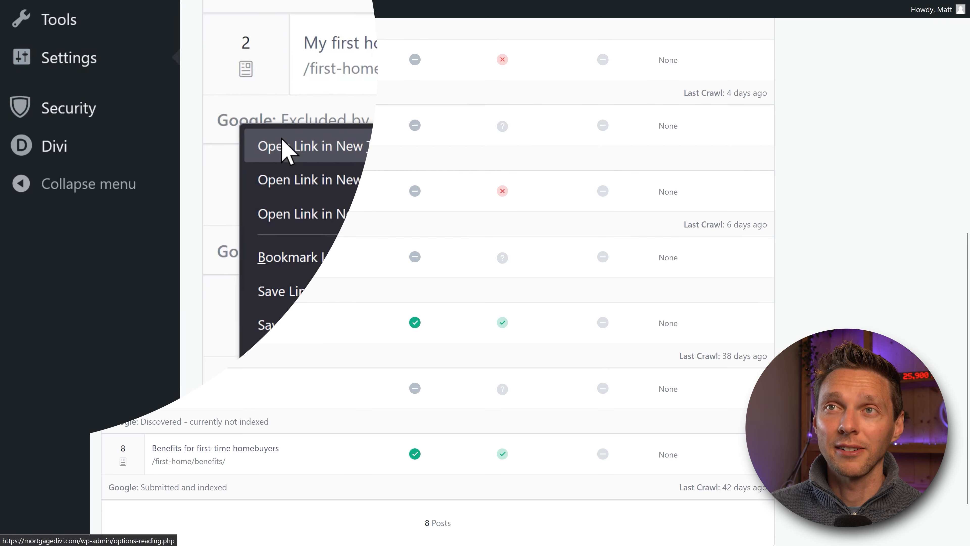
pyautogui.click(281, 147)
pyautogui.click(458, 13)
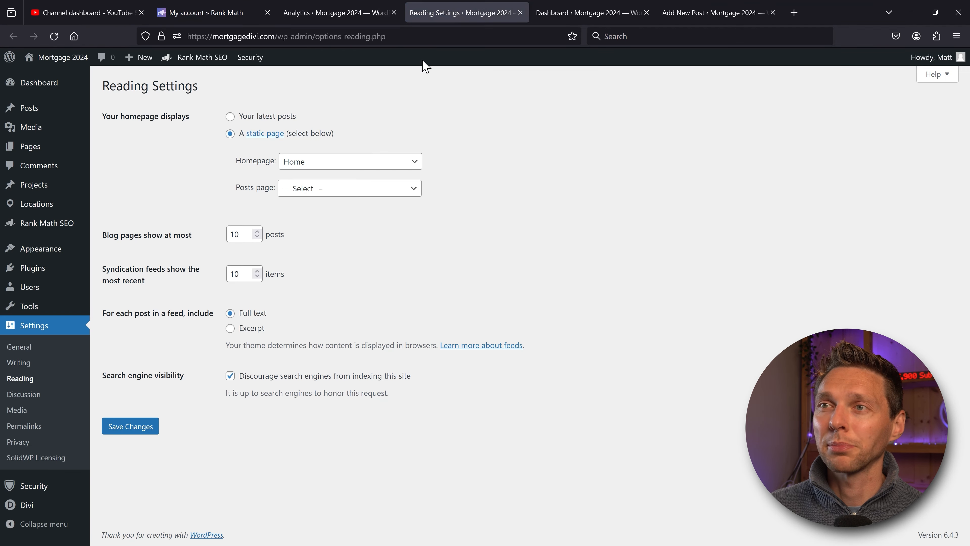
pyautogui.press('F11')
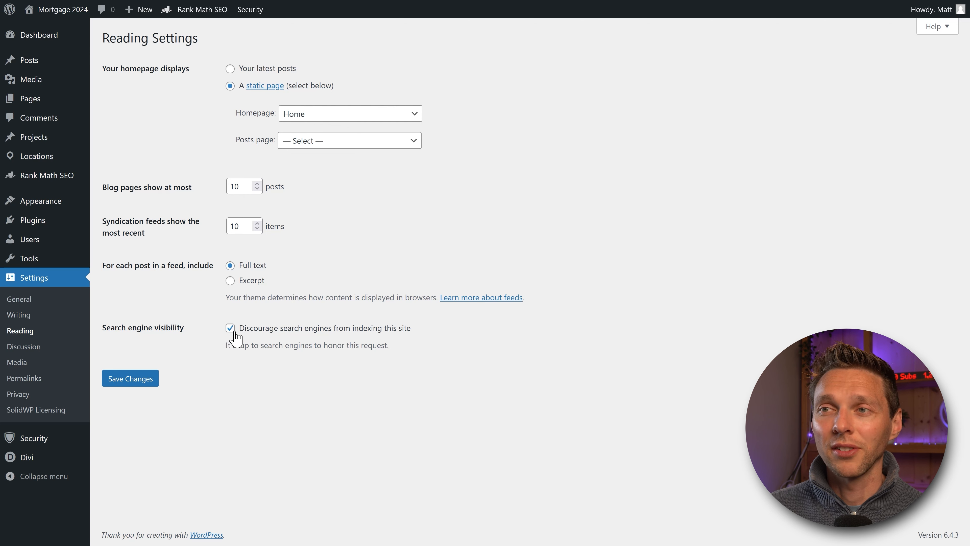
pyautogui.moveTo(241, 328); pyautogui.dragTo(415, 332)
pyautogui.click(414, 333)
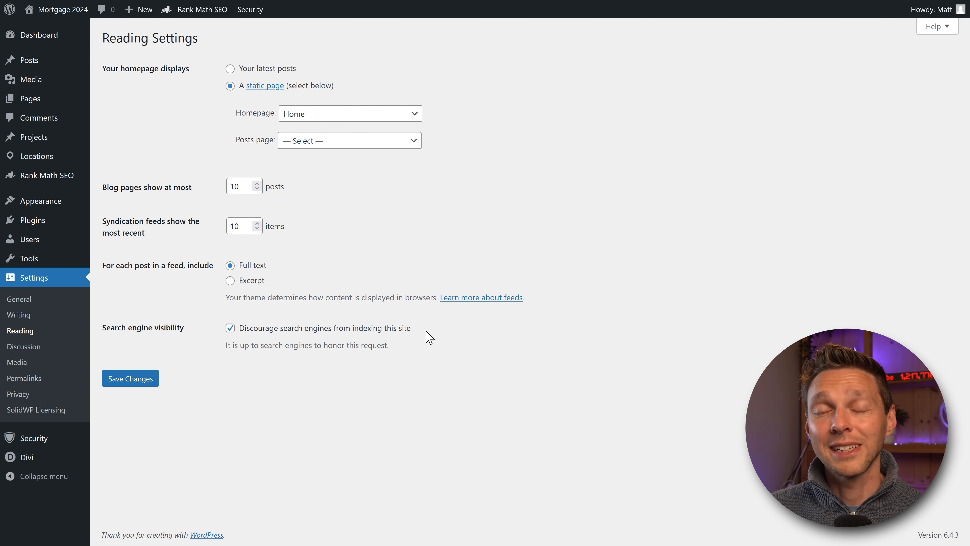
pyautogui.click(230, 328)
pyautogui.click(146, 377)
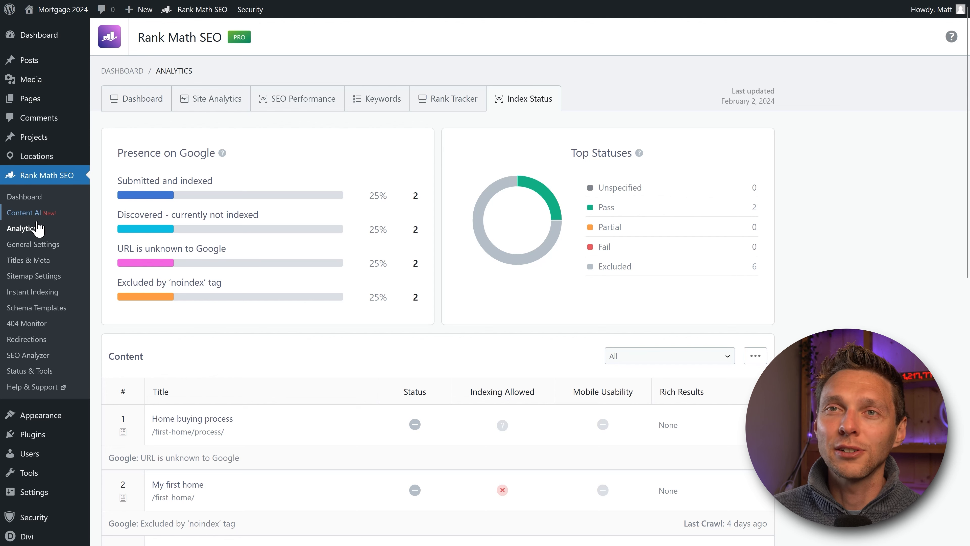
# Step: Enable Strip Category Base in General Settings and review its example category URL
pyautogui.click(59, 216)
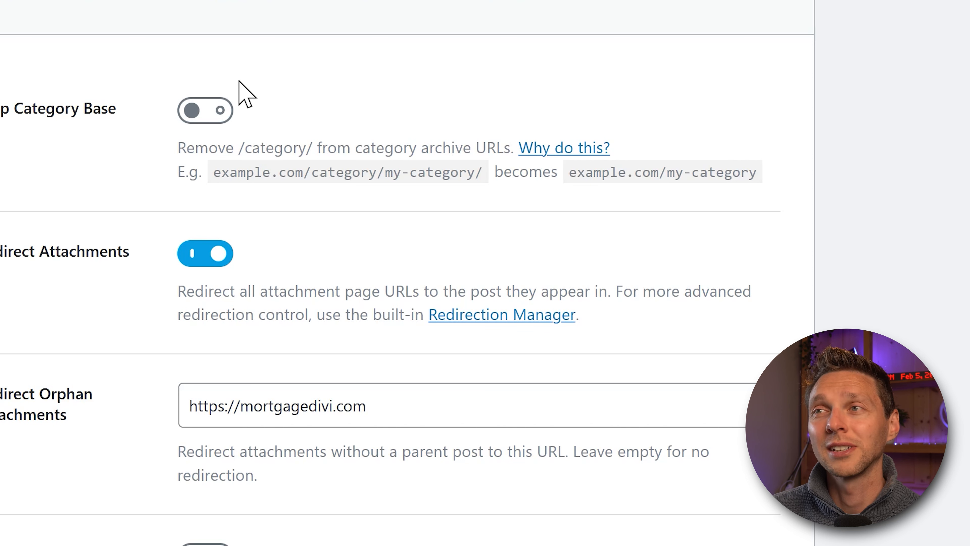
pyautogui.click(204, 110)
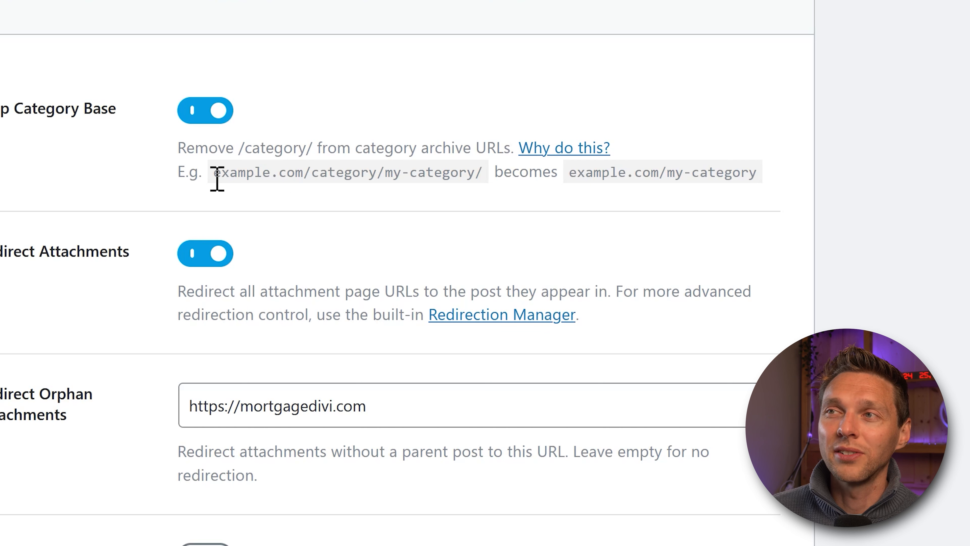
pyautogui.moveTo(214, 174); pyautogui.dragTo(295, 179)
pyautogui.click(367, 179)
pyautogui.click(375, 177)
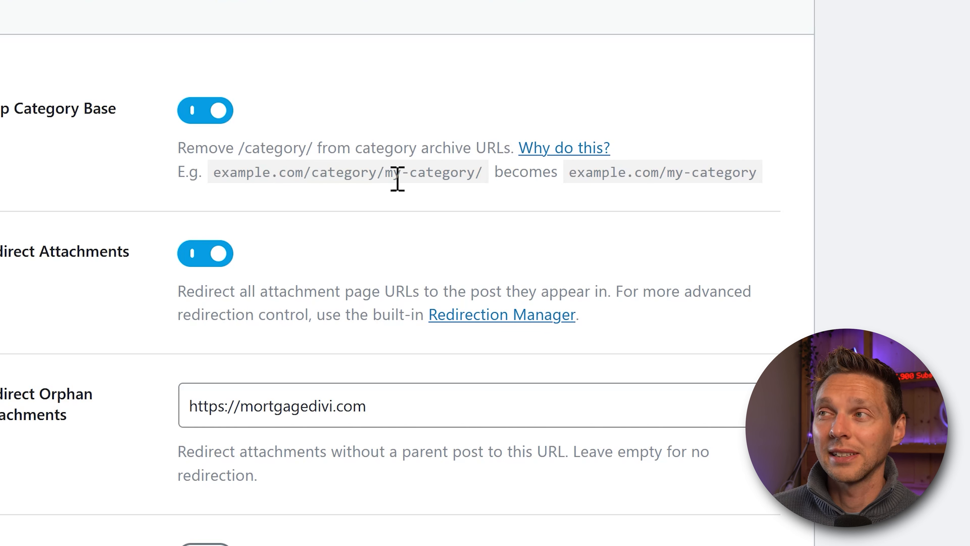
pyautogui.moveTo(379, 174); pyautogui.dragTo(485, 188)
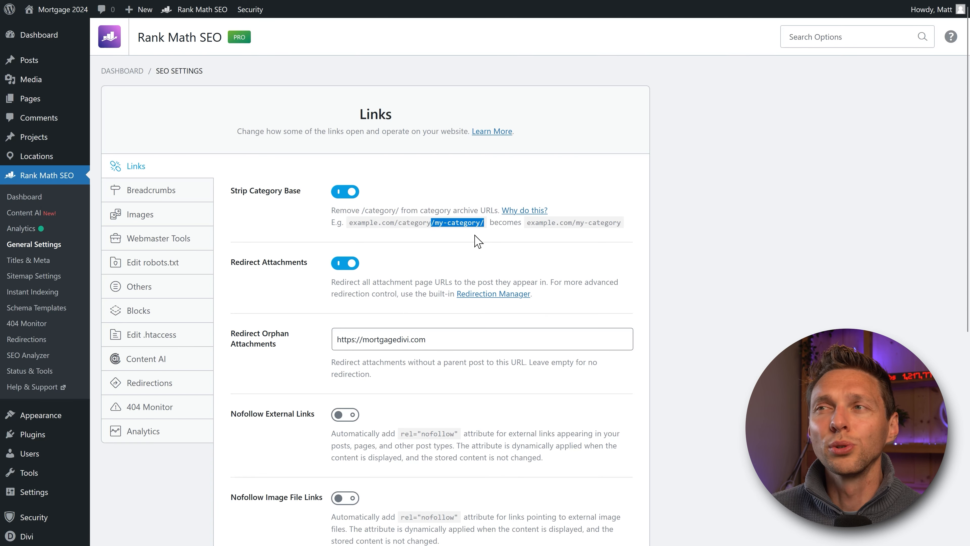
pyautogui.click(420, 229)
pyautogui.moveTo(394, 222); pyautogui.dragTo(435, 223)
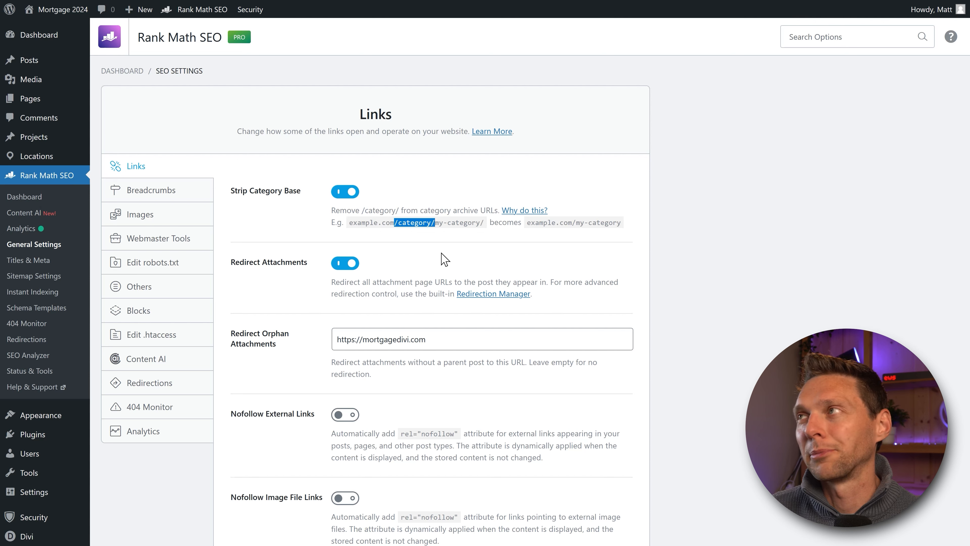
pyautogui.click(444, 259)
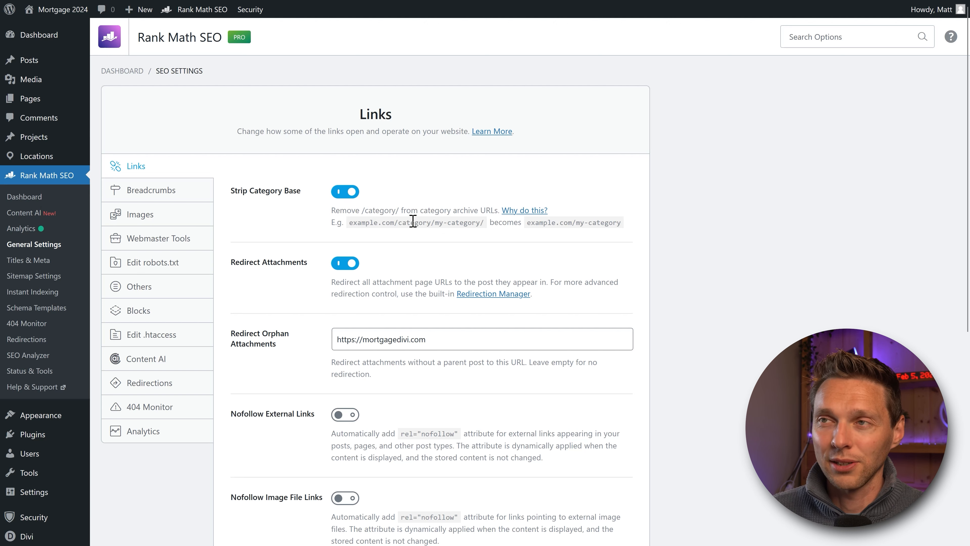
# Step: Read the Redirect Attachments description on the Links panel
pyautogui.moveTo(354, 283); pyautogui.dragTo(564, 284)
pyautogui.click(566, 283)
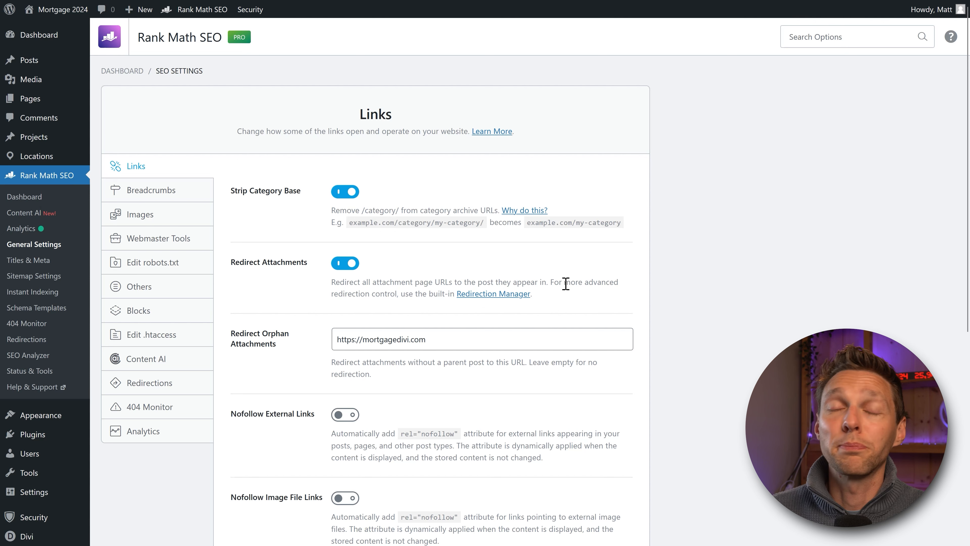
pyautogui.middleClick(541, 263)
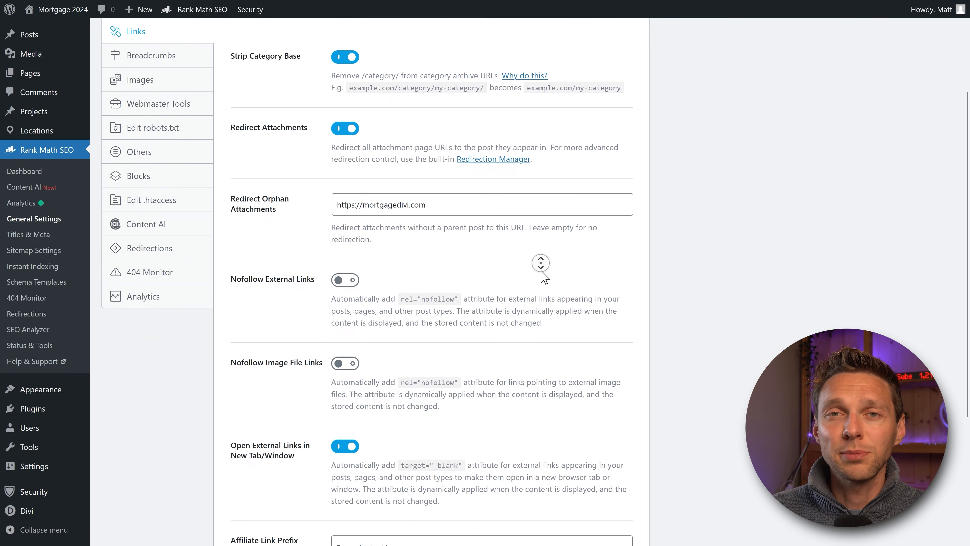
pyautogui.middleClick(543, 271)
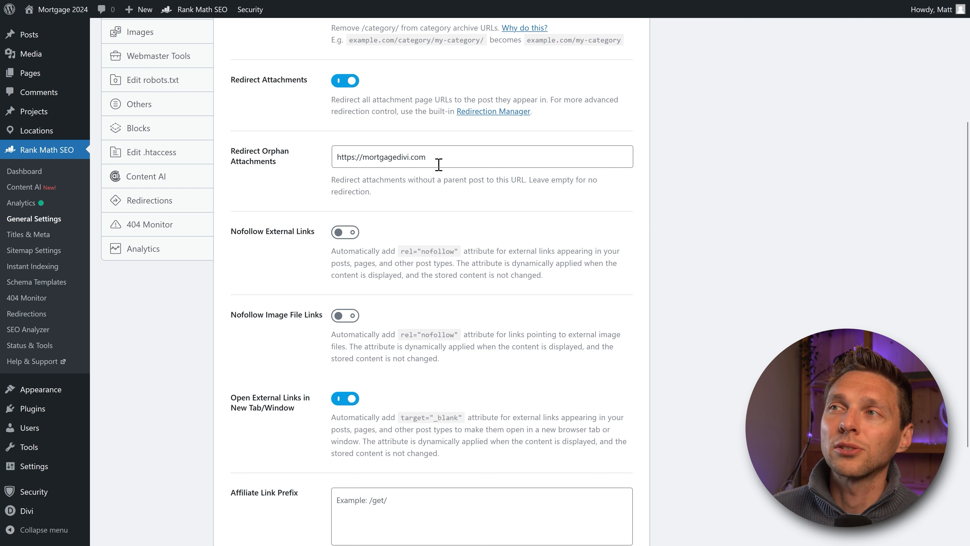
pyautogui.moveTo(437, 163); pyautogui.dragTo(332, 158)
pyautogui.click(323, 196)
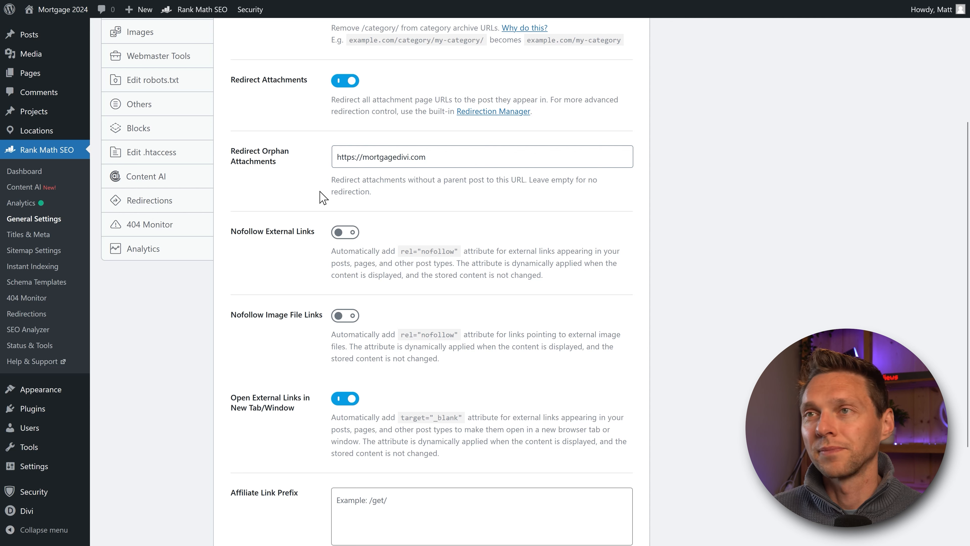
pyautogui.scroll(-2, 248, 175)
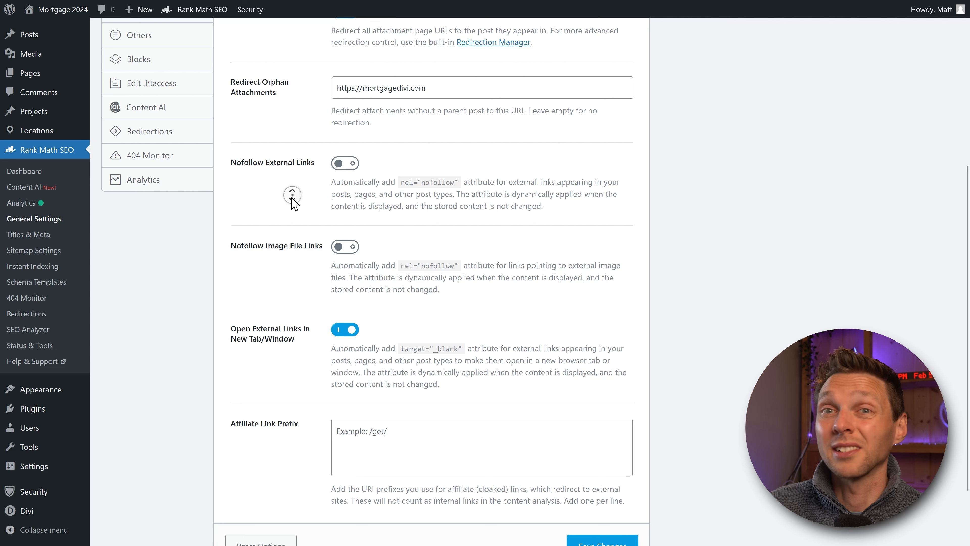
pyautogui.scroll(-2, 293, 203)
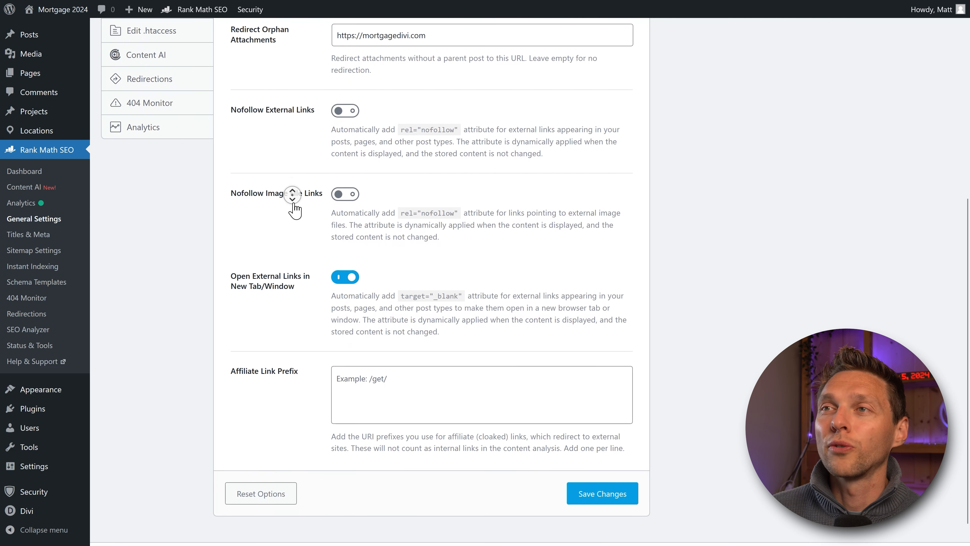
pyautogui.scroll(-1, 294, 204)
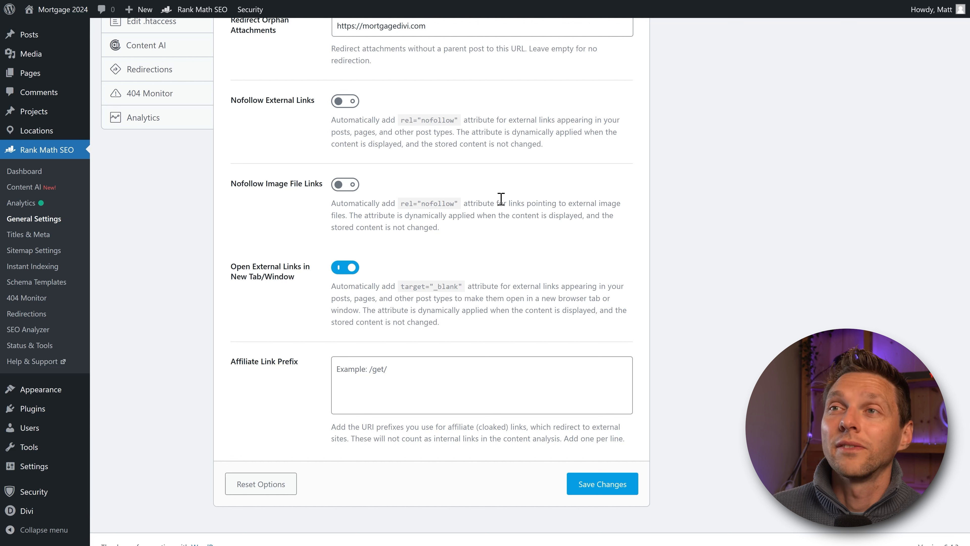
pyautogui.click(346, 184)
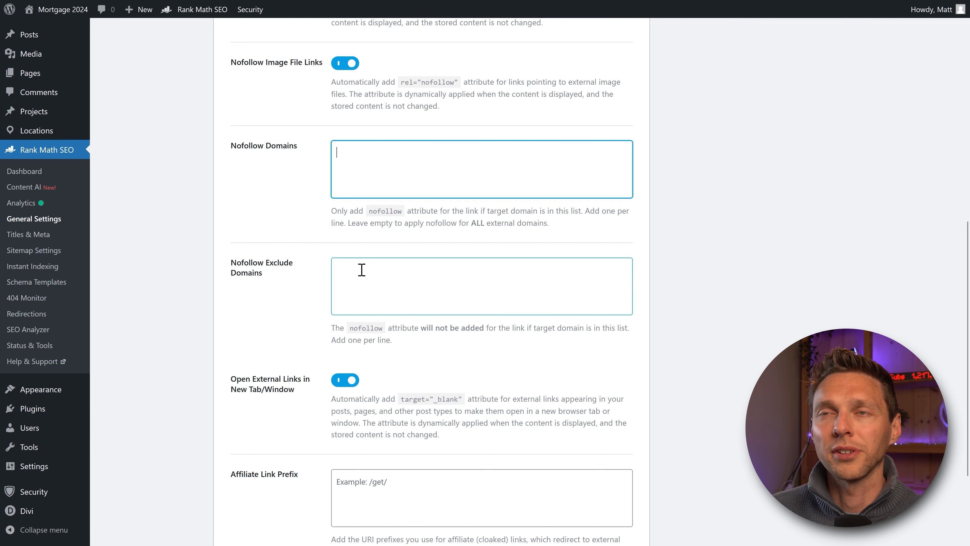
pyautogui.click(348, 66)
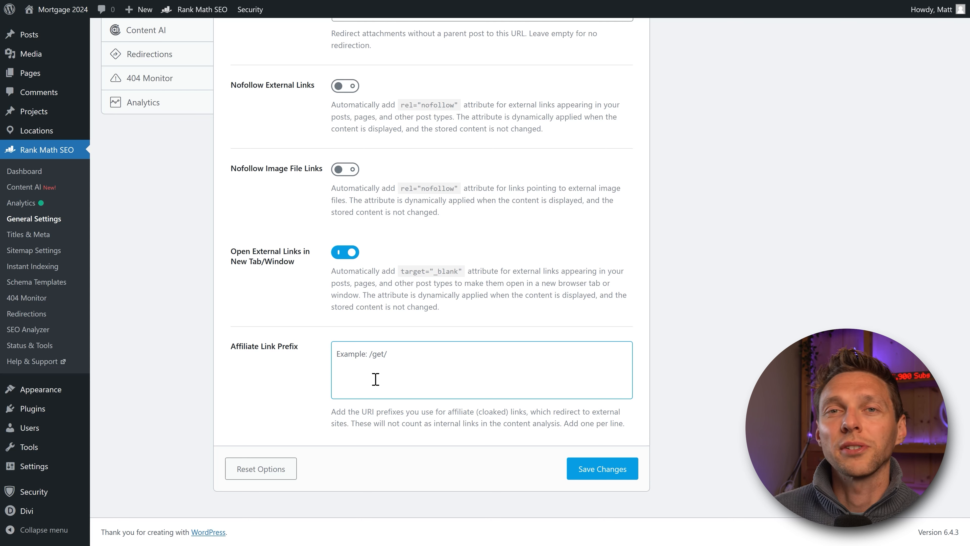
# Step: Try /go/rankmath/ as the Affiliate Link Prefix, then clear it and save the link settings
pyautogui.click(416, 367)
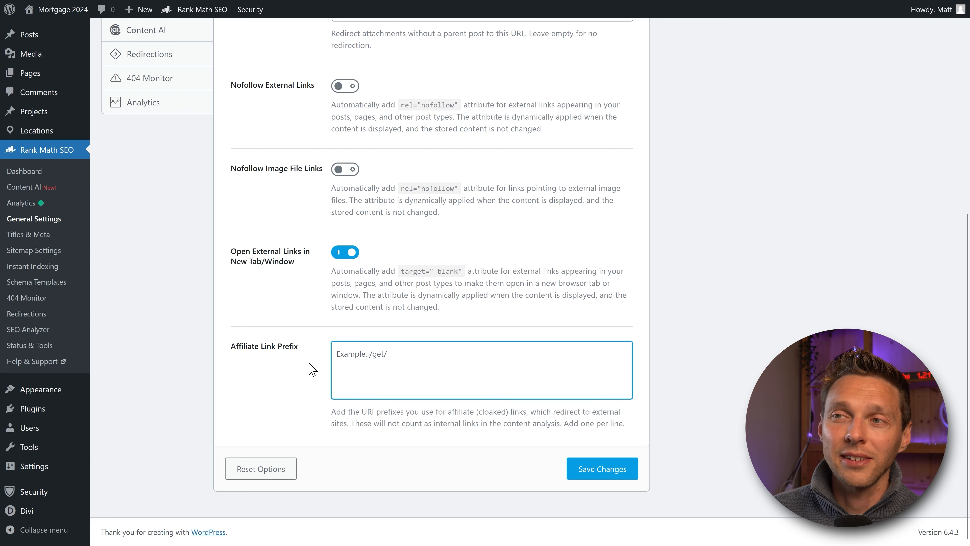
pyautogui.write('/go/')
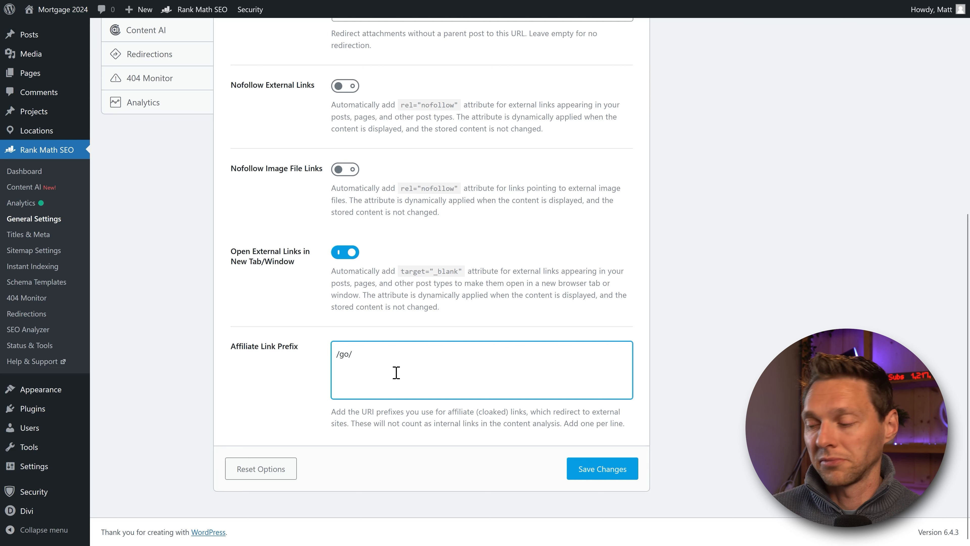
pyautogui.write('rankmath.')
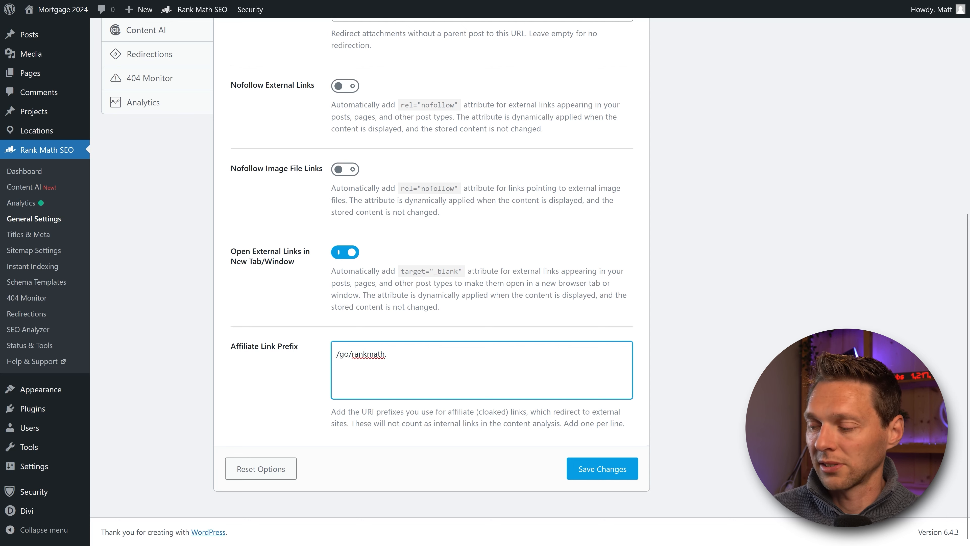
pyautogui.press('BackSpace')
pyautogui.write('/')
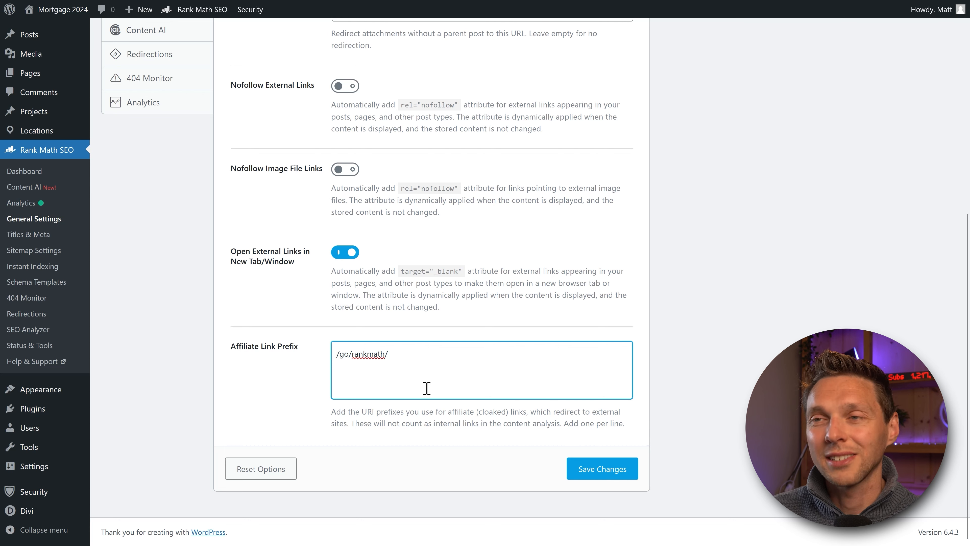
pyautogui.moveTo(424, 422); pyautogui.dragTo(563, 428)
pyautogui.click(528, 426)
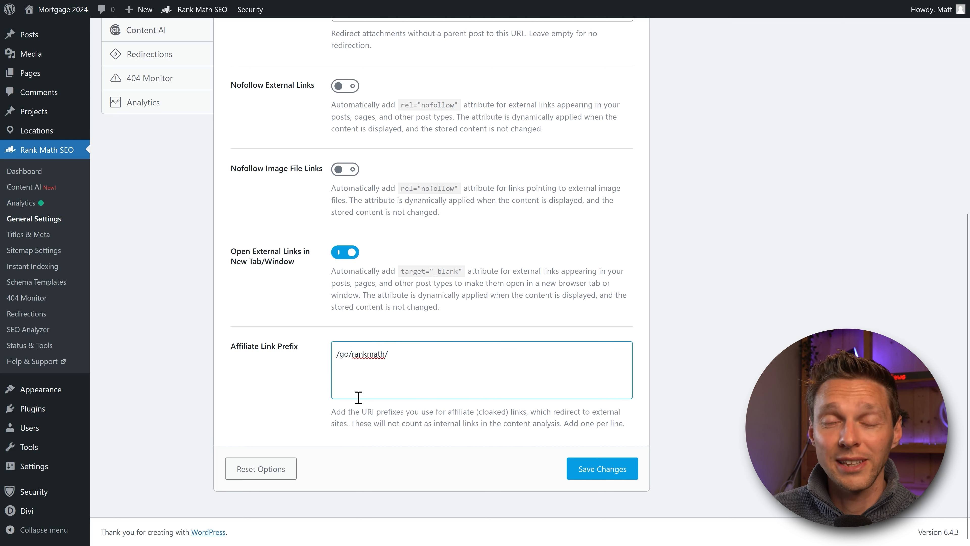
pyautogui.hotkey('ctrl', 'a')
pyautogui.press('BackSpace')
pyautogui.click(601, 468)
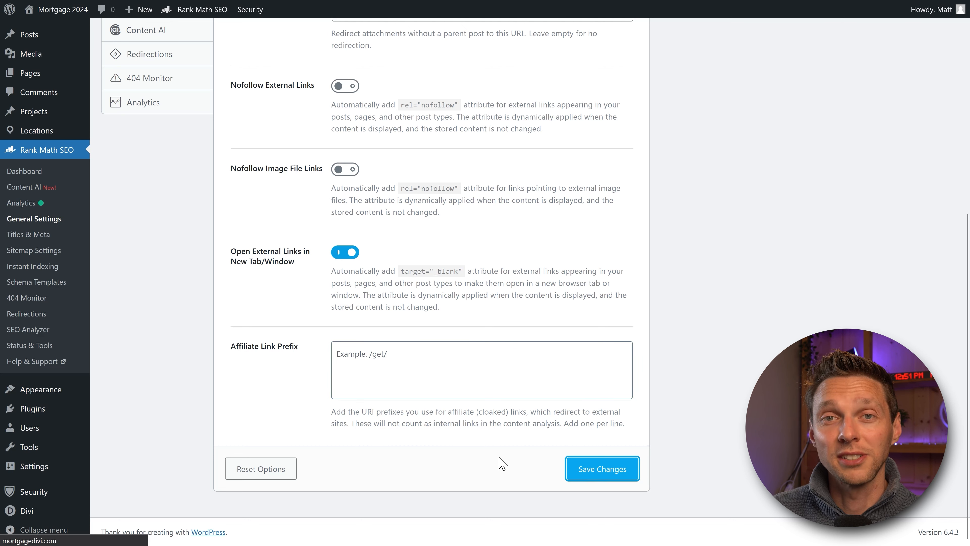
# Step: Enable the breadcrumbs function and look over its shortcode and PHP code snippets
pyautogui.click(160, 225)
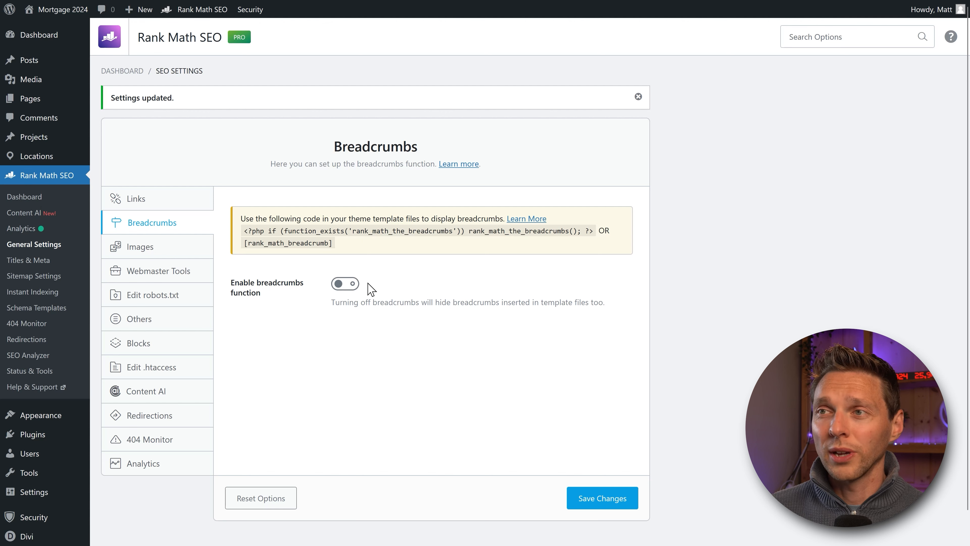
pyautogui.click(357, 283)
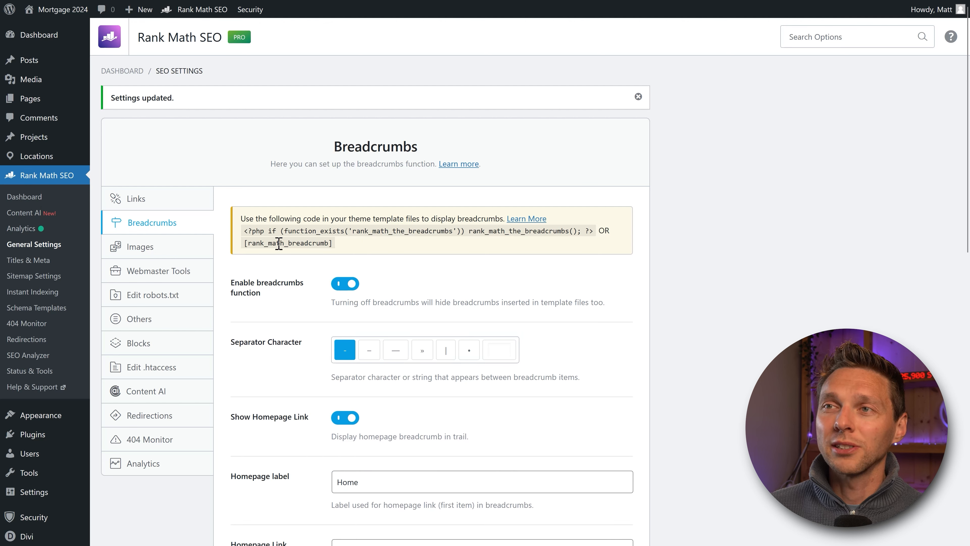
pyautogui.moveTo(244, 245); pyautogui.dragTo(335, 250)
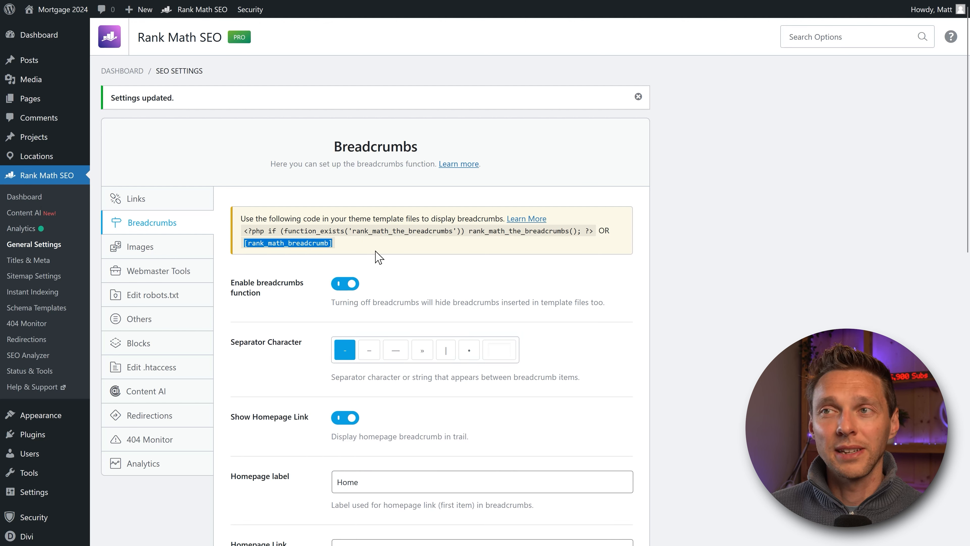
pyautogui.moveTo(245, 229); pyautogui.dragTo(596, 233)
pyautogui.click(538, 260)
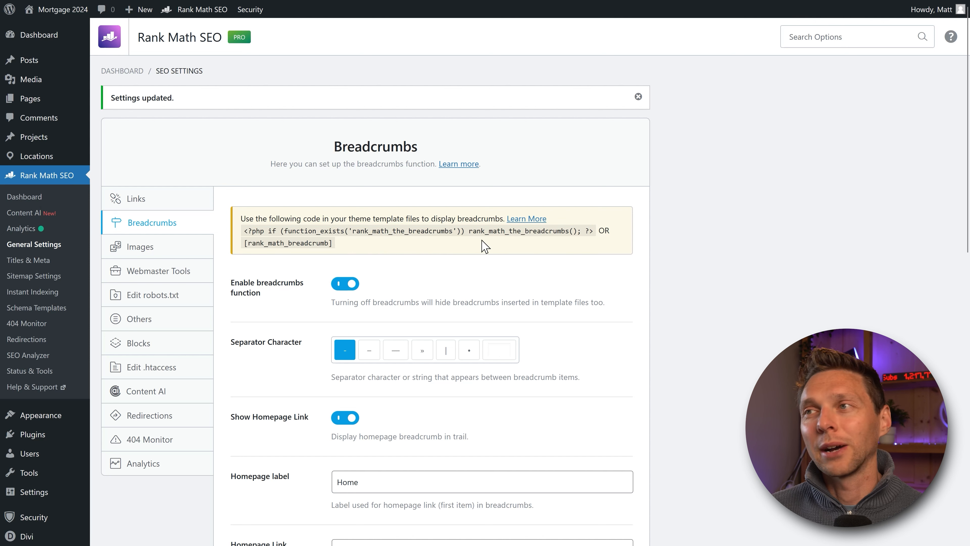
pyautogui.tripleClick(482, 231)
pyautogui.click(478, 249)
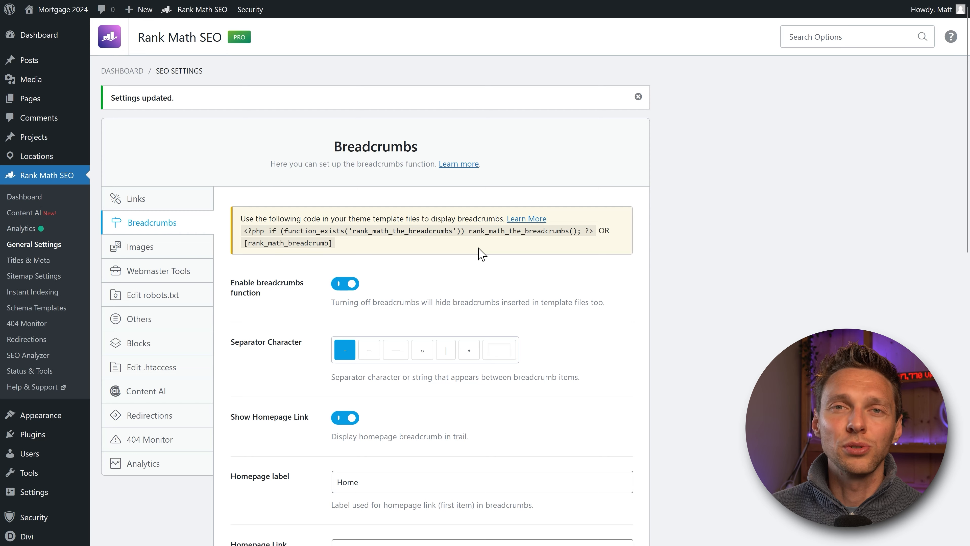
# Step: Copy the [rank_math_breadcrumb] shortcode to the clipboard
pyautogui.scroll(-1, 480, 253)
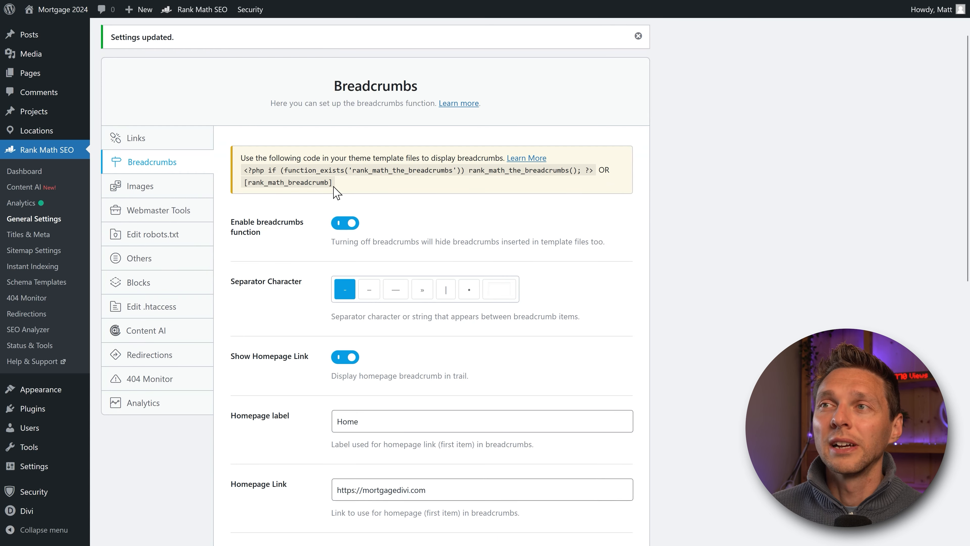
pyautogui.moveTo(334, 185); pyautogui.dragTo(261, 203)
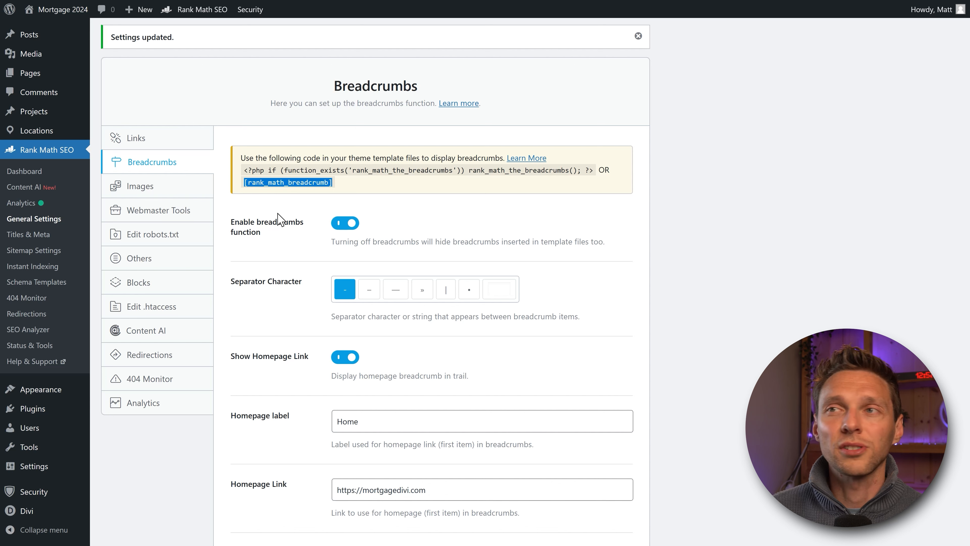
pyautogui.click(285, 220)
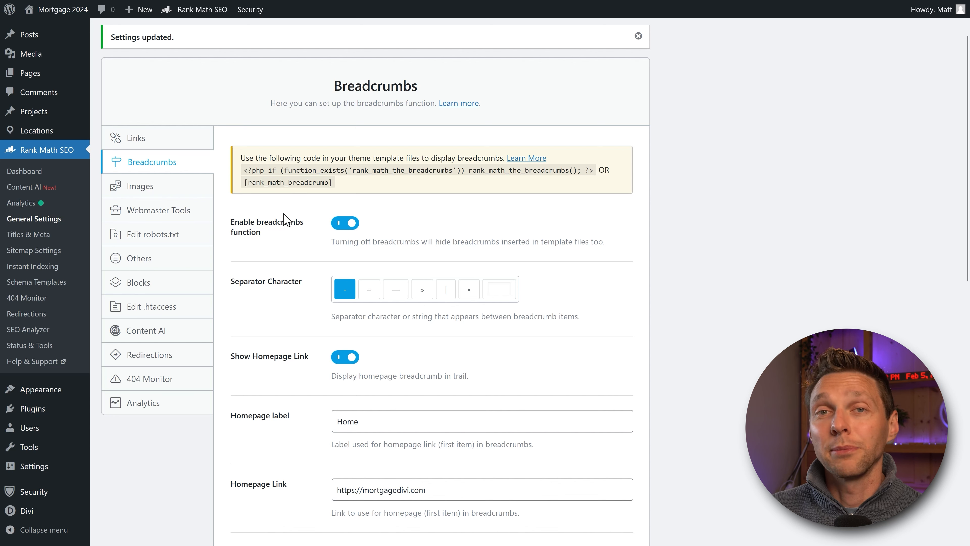
pyautogui.moveTo(320, 187); pyautogui.dragTo(245, 186)
pyautogui.rightClick(273, 184)
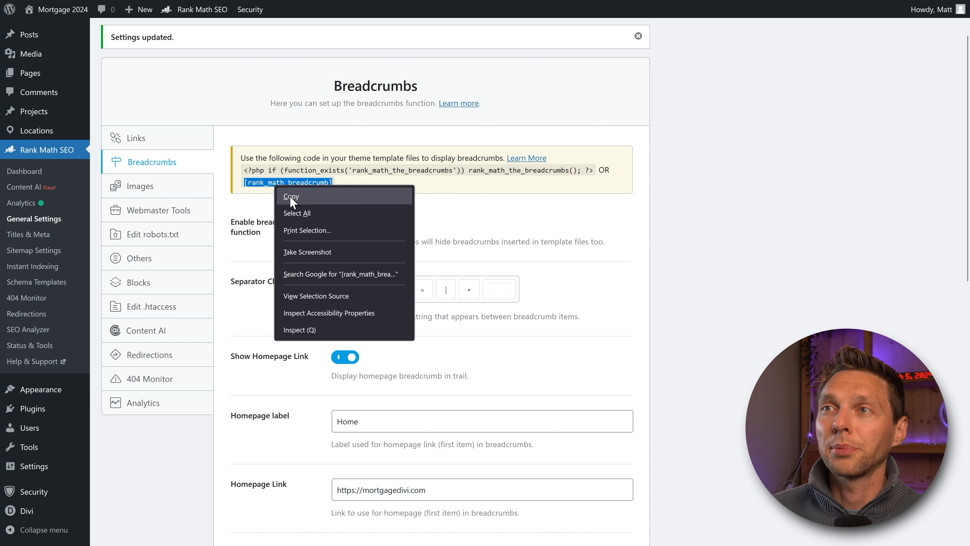
pyautogui.click(290, 196)
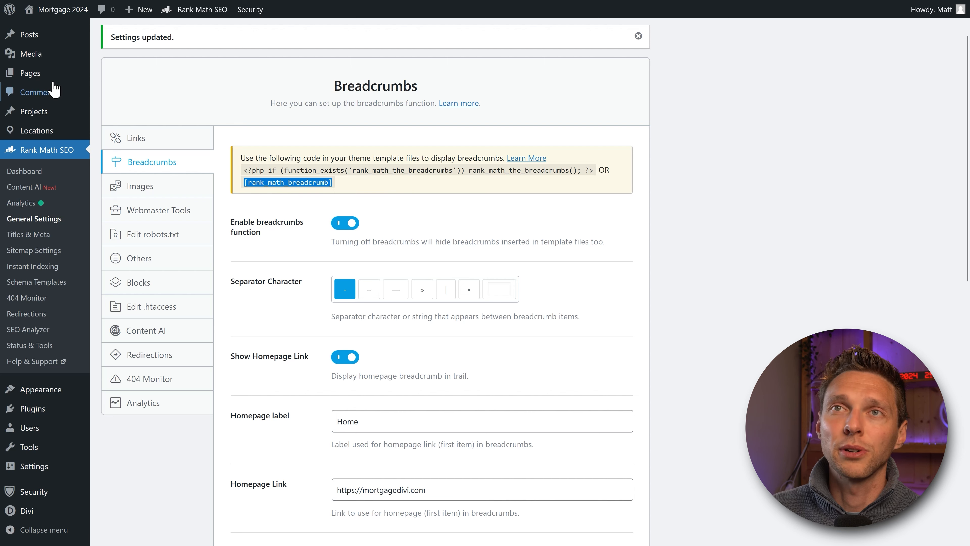
# Step: Add a Code module with the pasted [rank_math_breadcrumb] shortcode and drag it above the intro text
pyautogui.moveTo(41, 76)
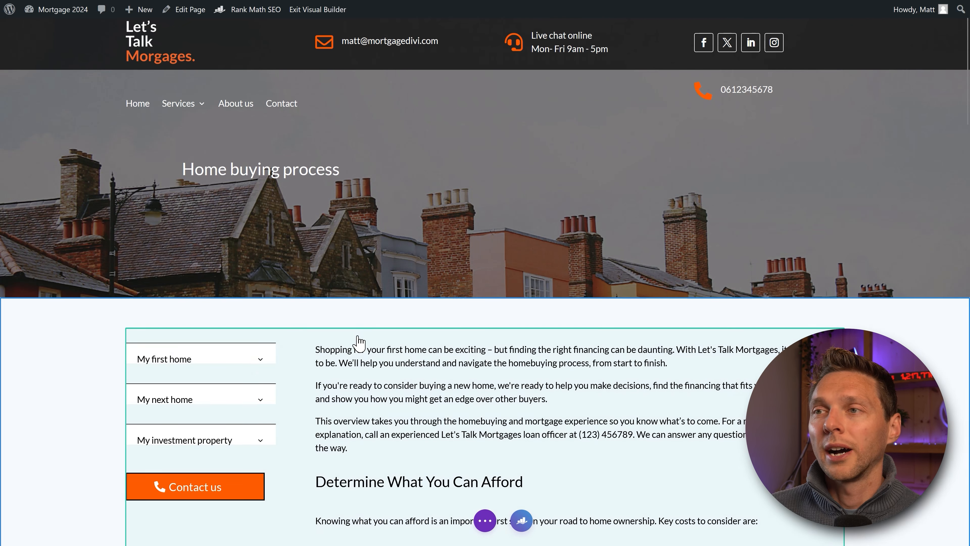
pyautogui.click(579, 435)
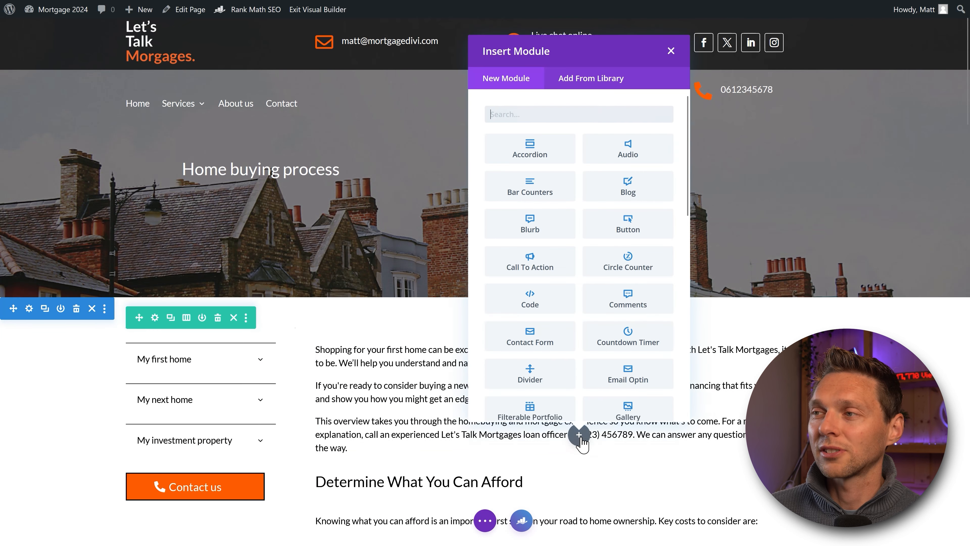
pyautogui.write('code')
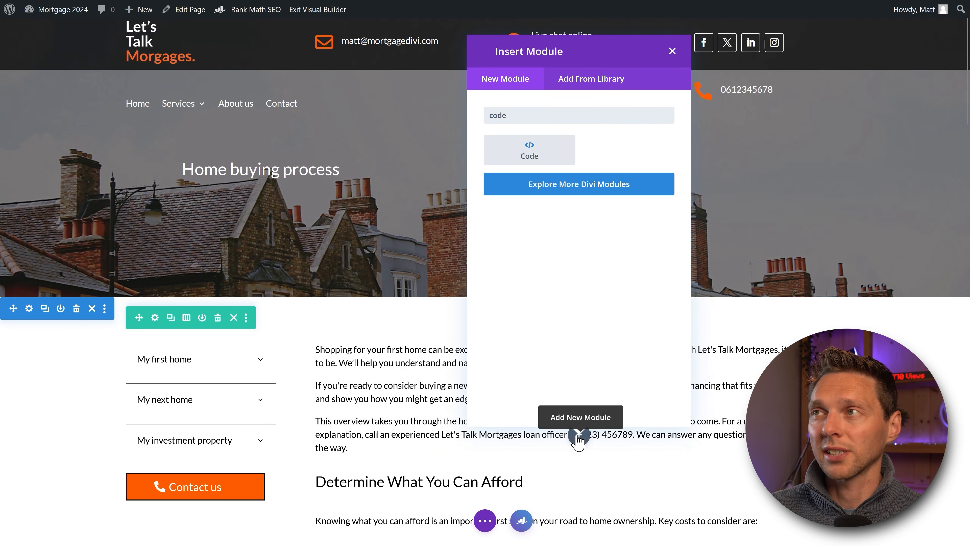
pyautogui.click(548, 158)
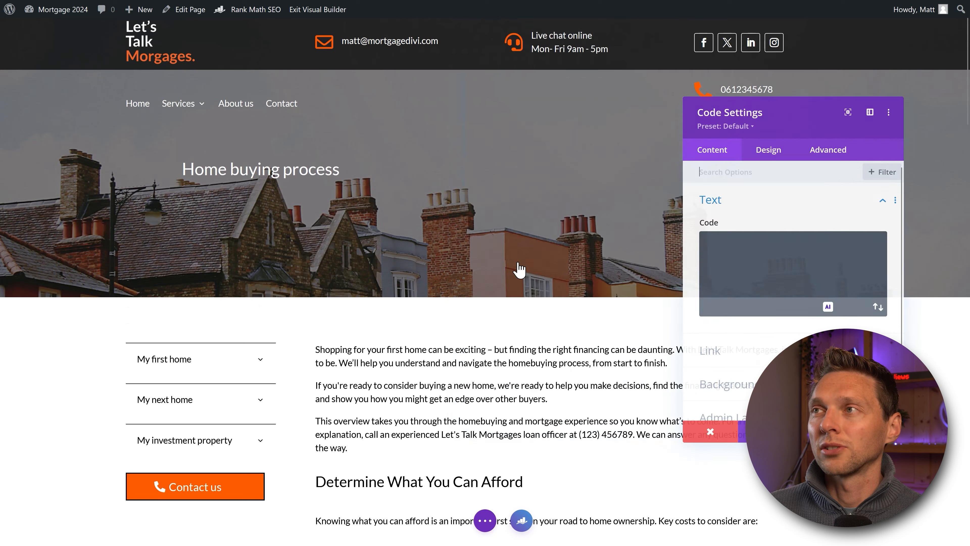
pyautogui.click(754, 283)
pyautogui.hotkey('ctrl', 'v')
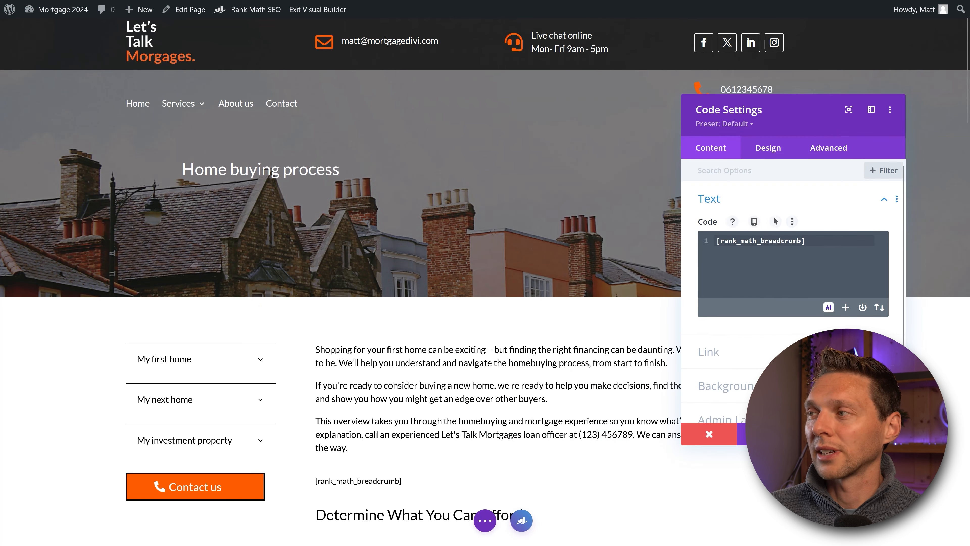
pyautogui.click(877, 434)
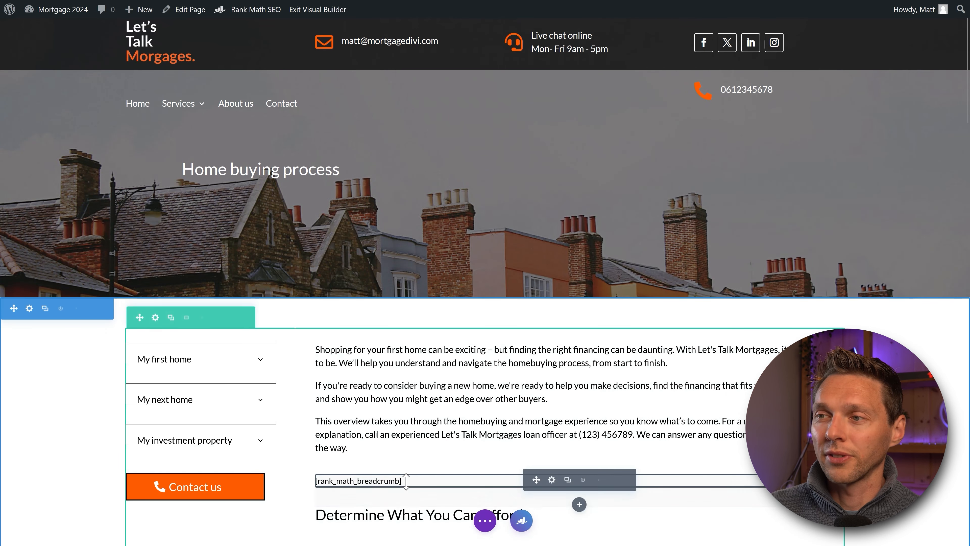
pyautogui.moveTo(534, 477); pyautogui.dragTo(345, 350)
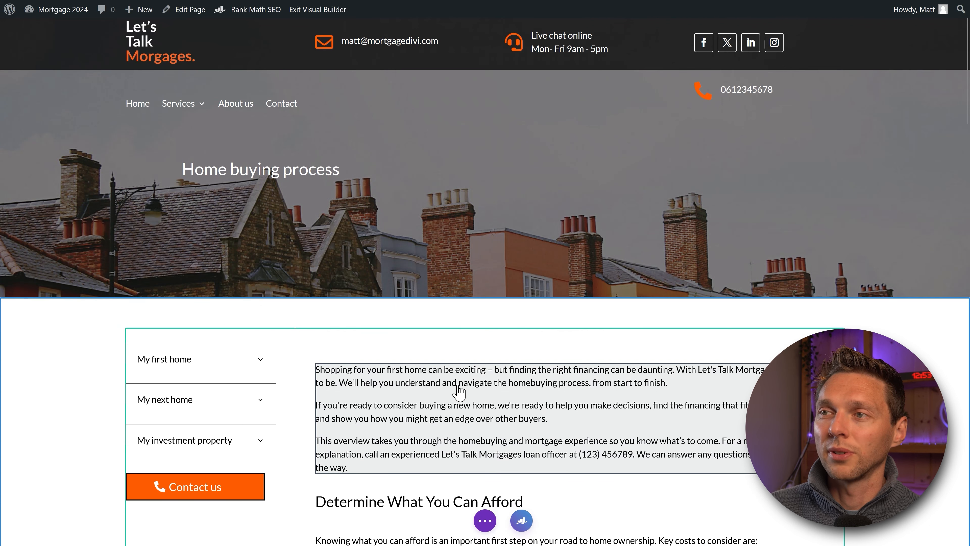
# Step: Check the live breadcrumb and first-home/process URL on Home buying process, then return to Rank Math
pyautogui.moveTo(485, 520)
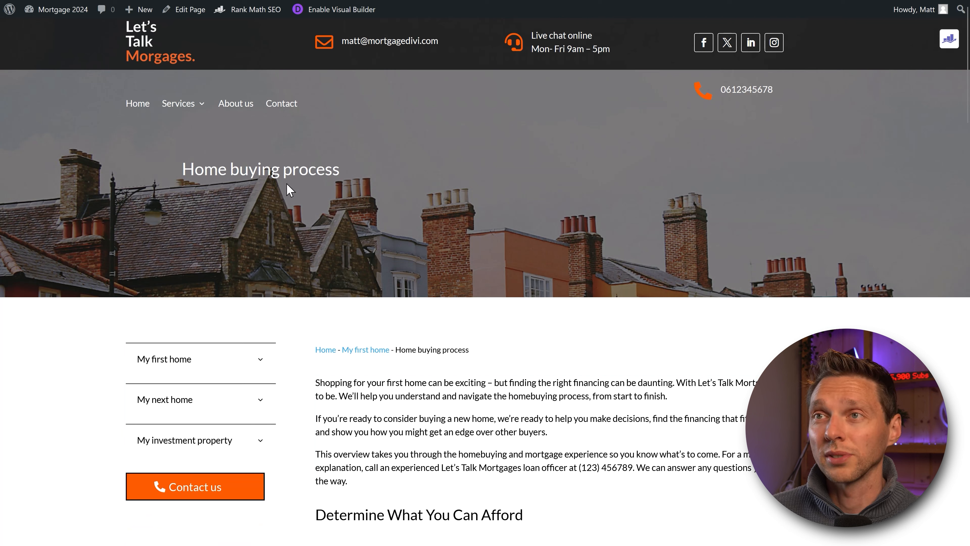
pyautogui.moveTo(339, 170); pyautogui.dragTo(182, 170)
pyautogui.click(284, 219)
pyautogui.moveTo(479, 36)
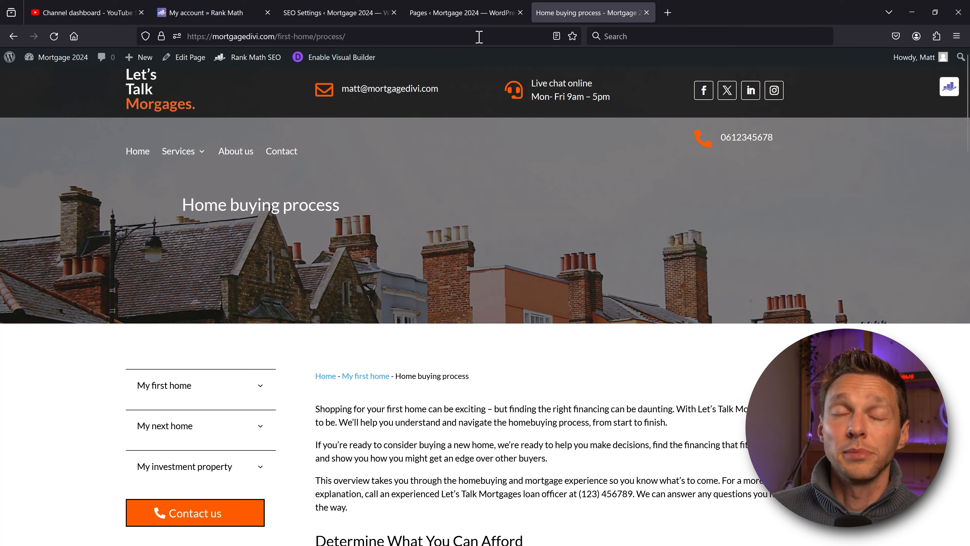
pyautogui.click(369, 36)
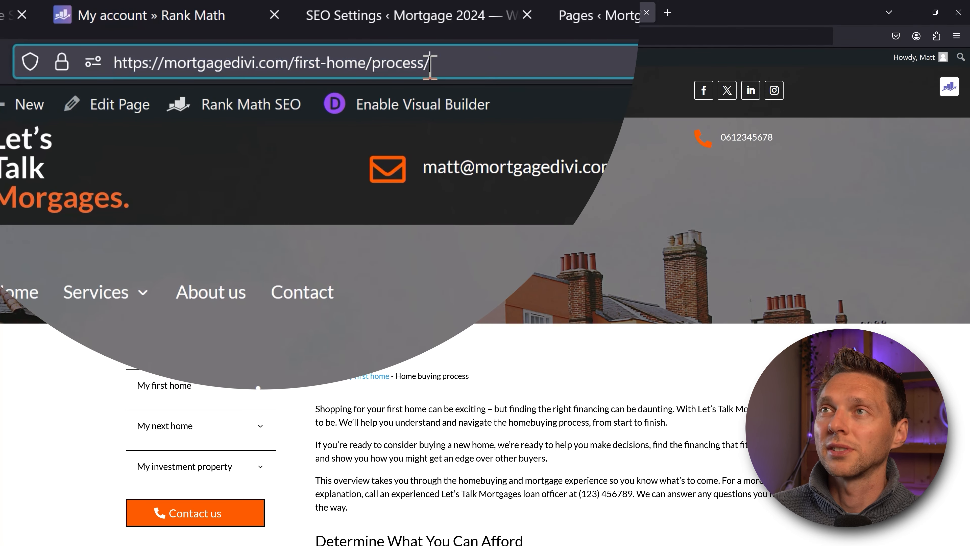
pyautogui.moveTo(346, 36); pyautogui.dragTo(287, 36)
pyautogui.moveTo(313, 67); pyautogui.dragTo(476, 61)
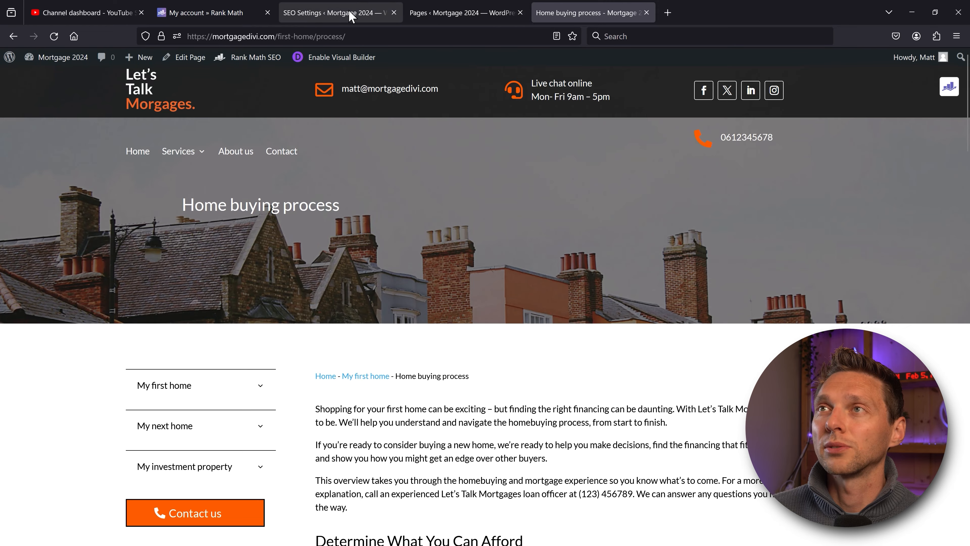
pyautogui.click(367, 7)
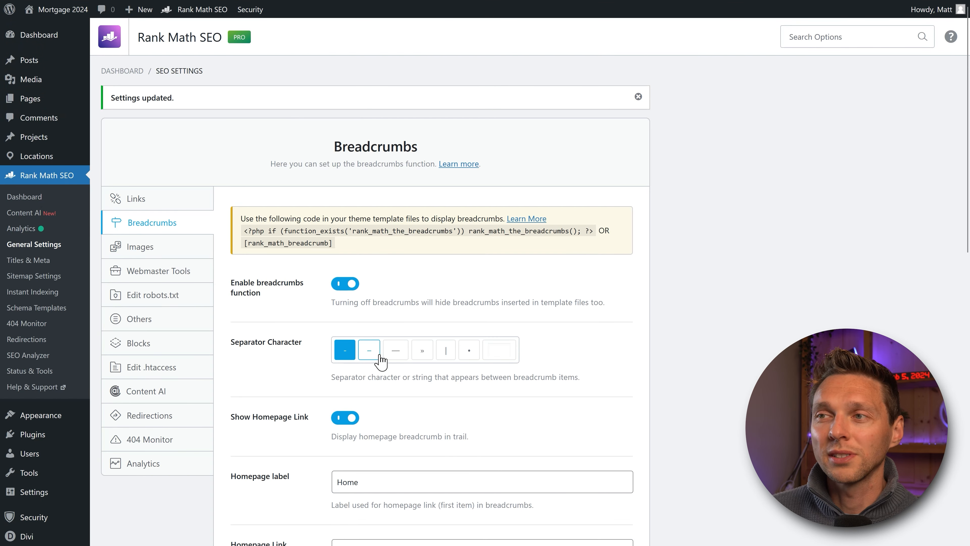
# Step: Set the breadcrumb separator to »
pyautogui.click(426, 362)
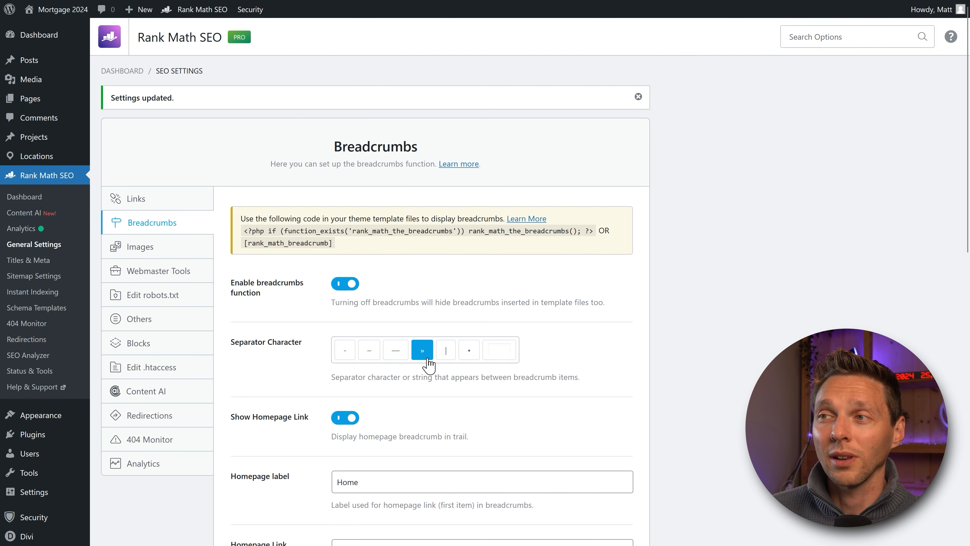
pyautogui.click(492, 350)
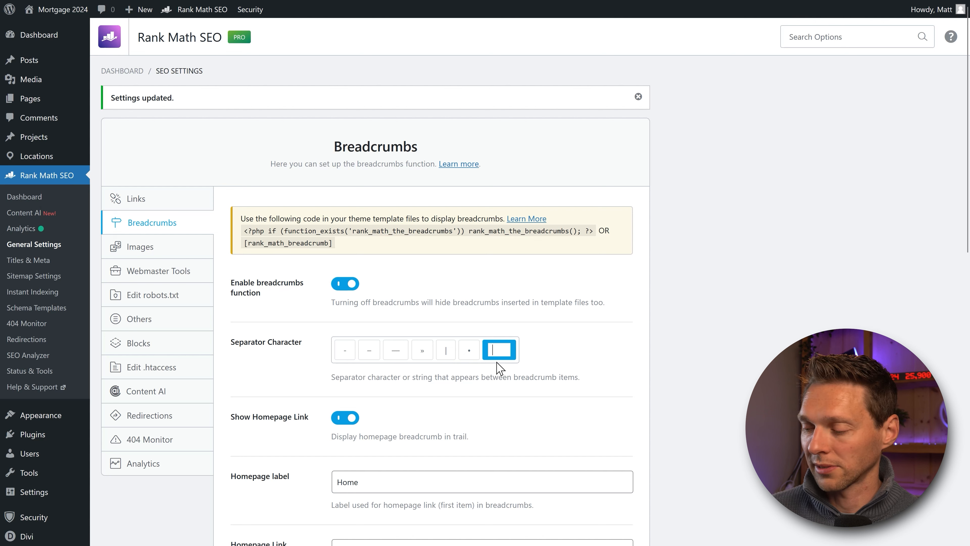
pyautogui.moveTo(498, 367); pyautogui.dragTo(332, 376)
pyautogui.click(513, 375)
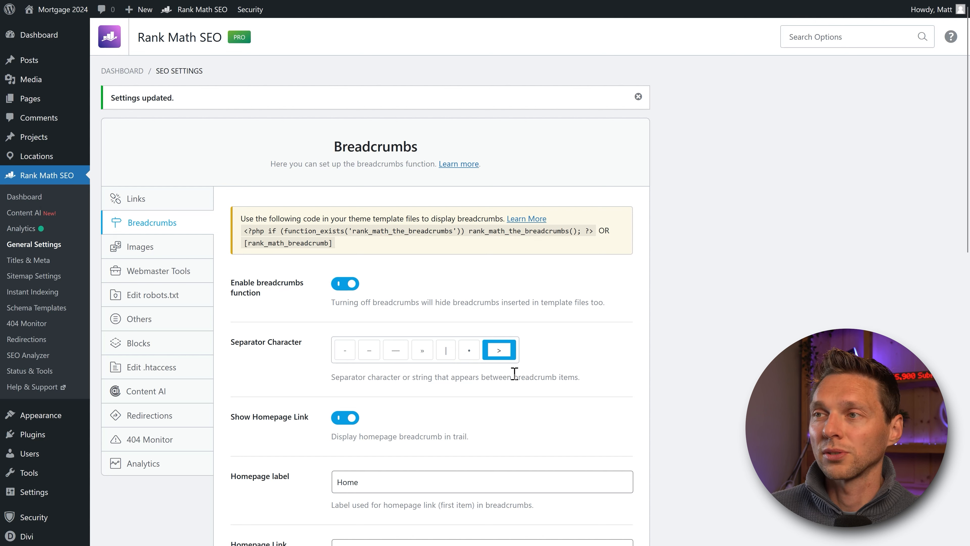
pyautogui.click(424, 355)
pyautogui.middleClick(586, 339)
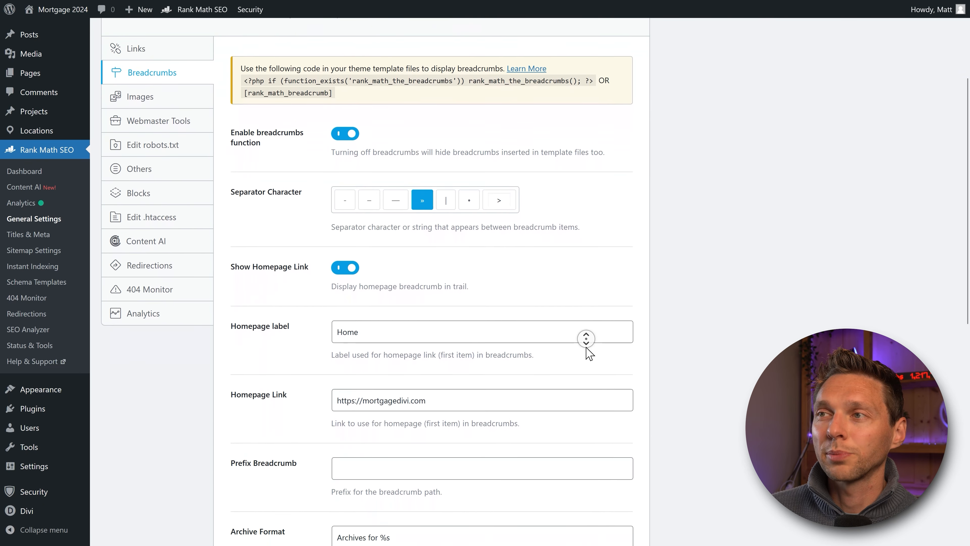
# Step: Replace the homepage label 'Home' with a house emoji, then click into Prefix Breadcrumb
pyautogui.click(585, 345)
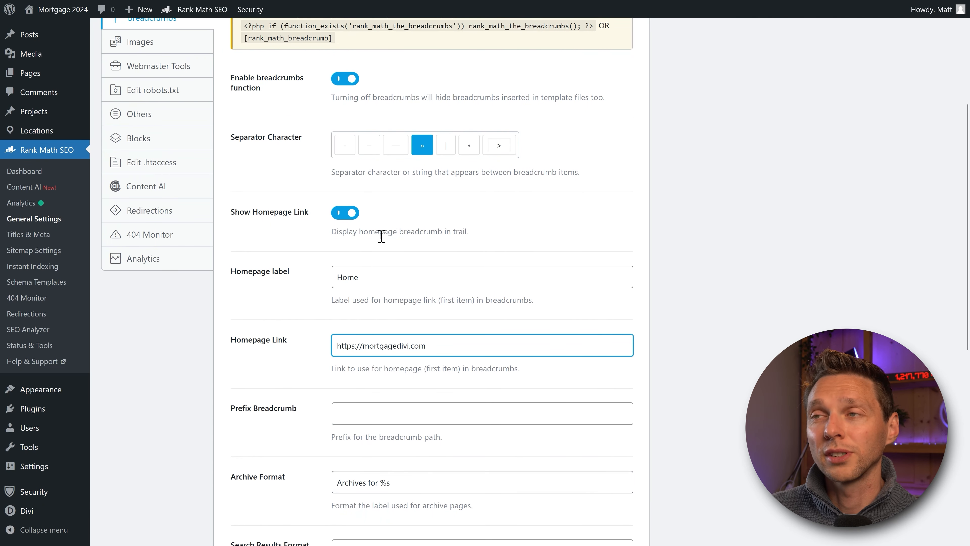
pyautogui.doubleClick(368, 279)
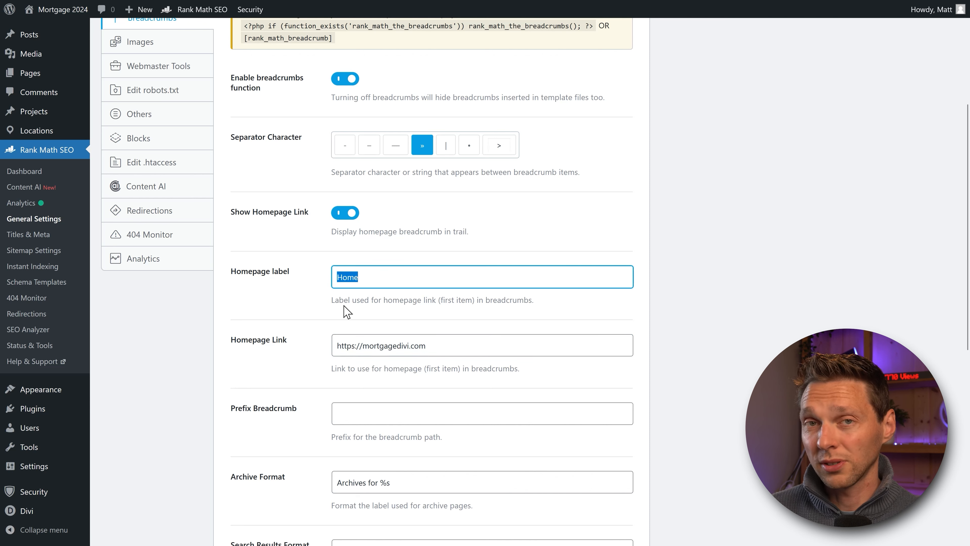
pyautogui.press('super+period')
pyautogui.write('h')
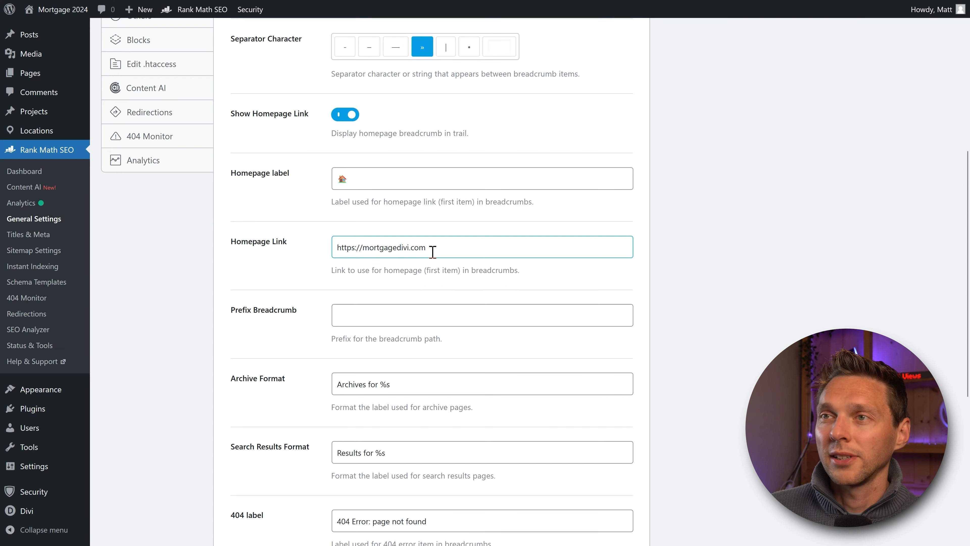
pyautogui.moveTo(431, 248); pyautogui.dragTo(318, 254)
pyautogui.click(318, 254)
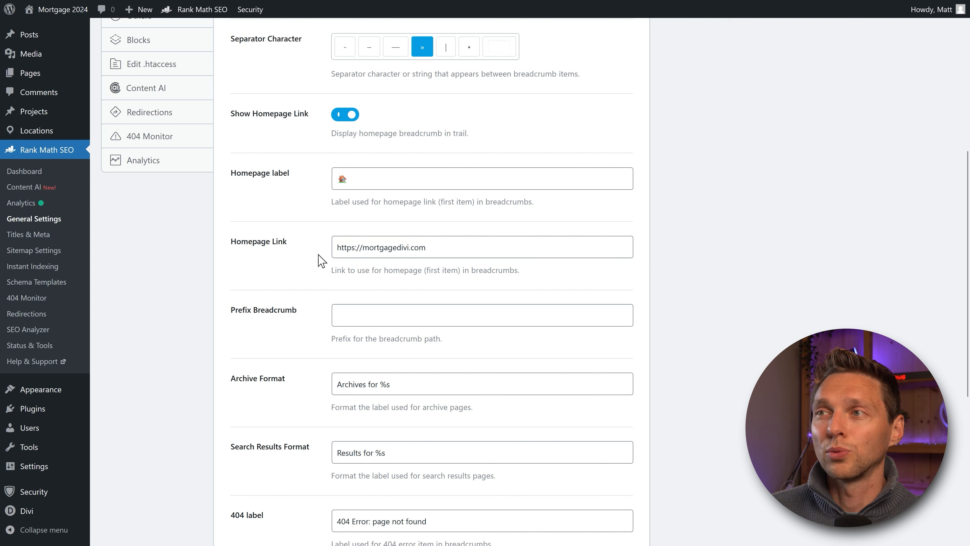
pyautogui.click(290, 255)
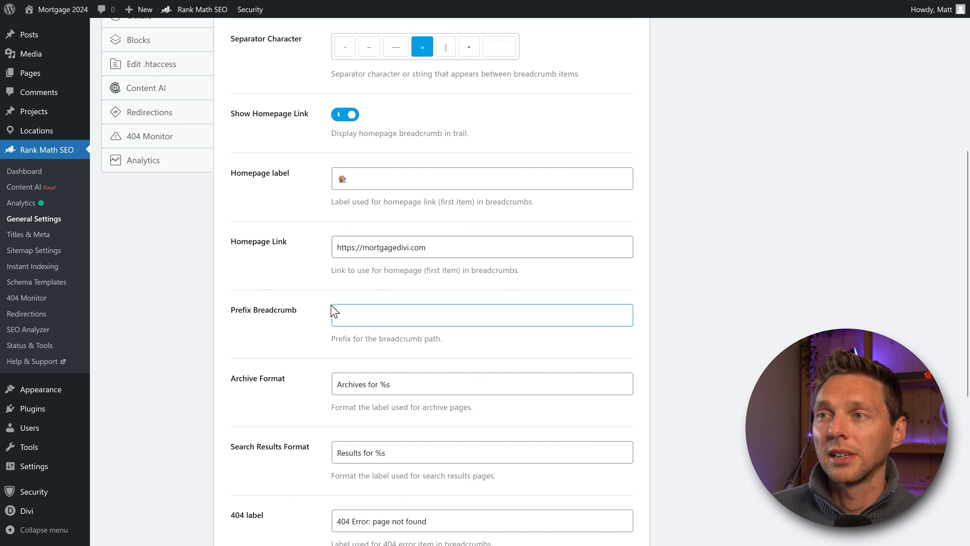
pyautogui.scroll(-3, 334, 312)
pyautogui.click(342, 193)
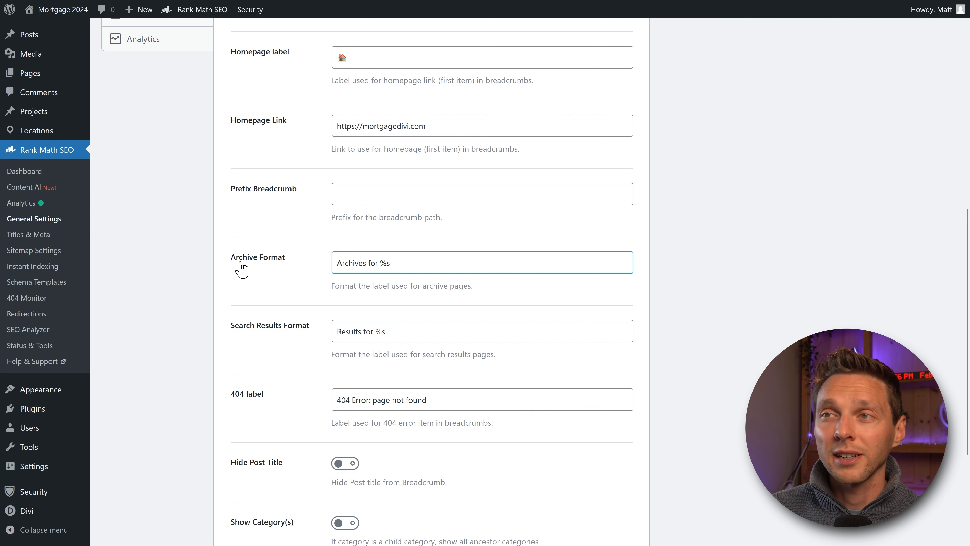
pyautogui.click(240, 328)
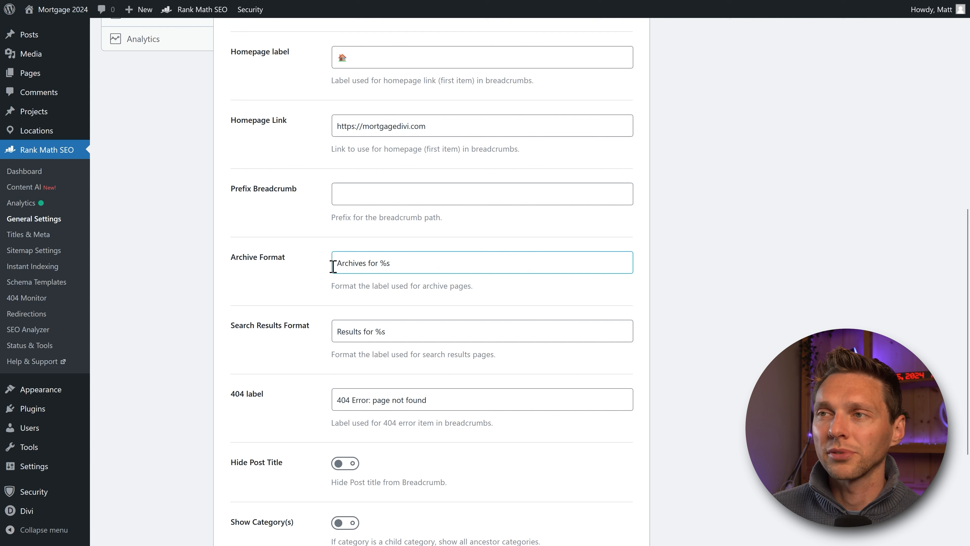
# Step: Review the archive and search labels and change the 404 label to 'Page not found (404)'
pyautogui.moveTo(336, 265); pyautogui.dragTo(379, 266)
pyautogui.click(404, 266)
pyautogui.click(397, 266)
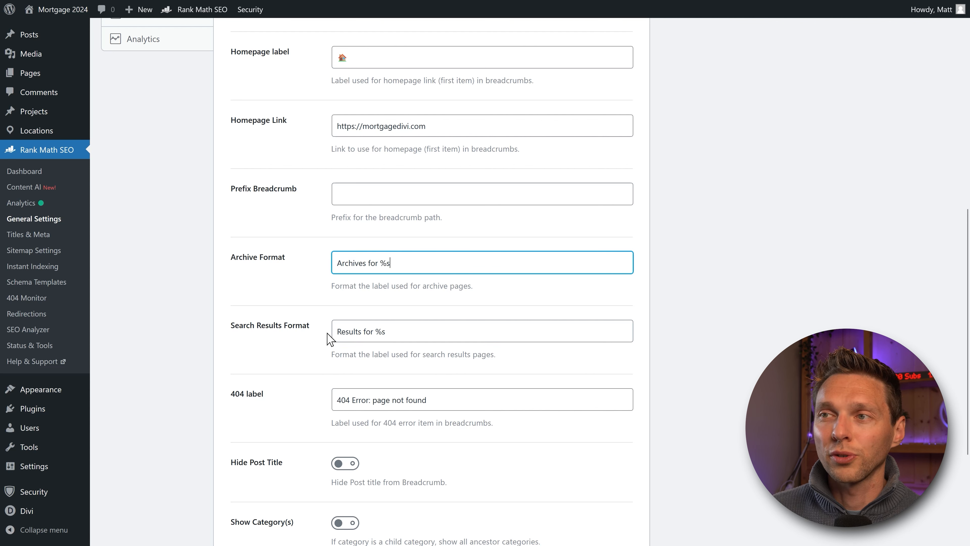
pyautogui.moveTo(385, 333); pyautogui.dragTo(381, 332)
pyautogui.click(410, 331)
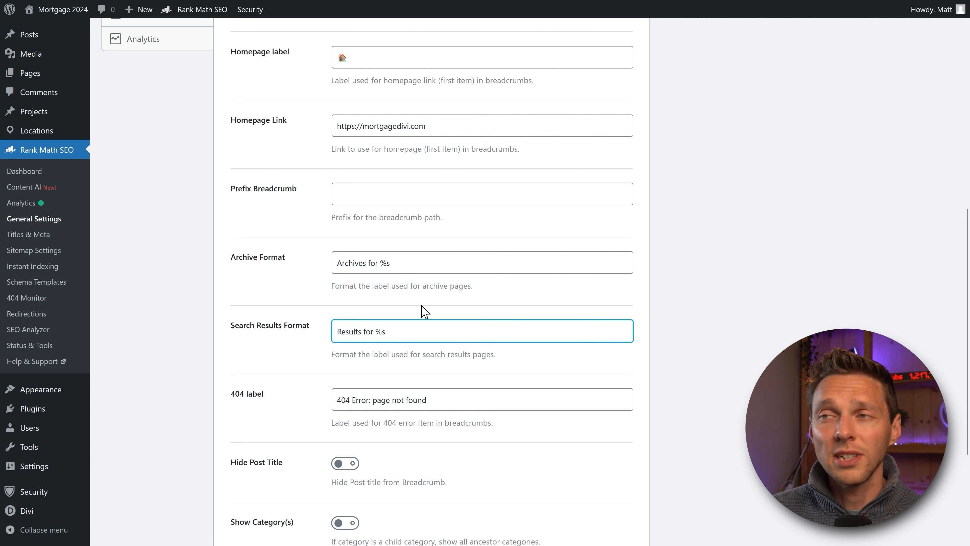
pyautogui.middleClick(292, 284)
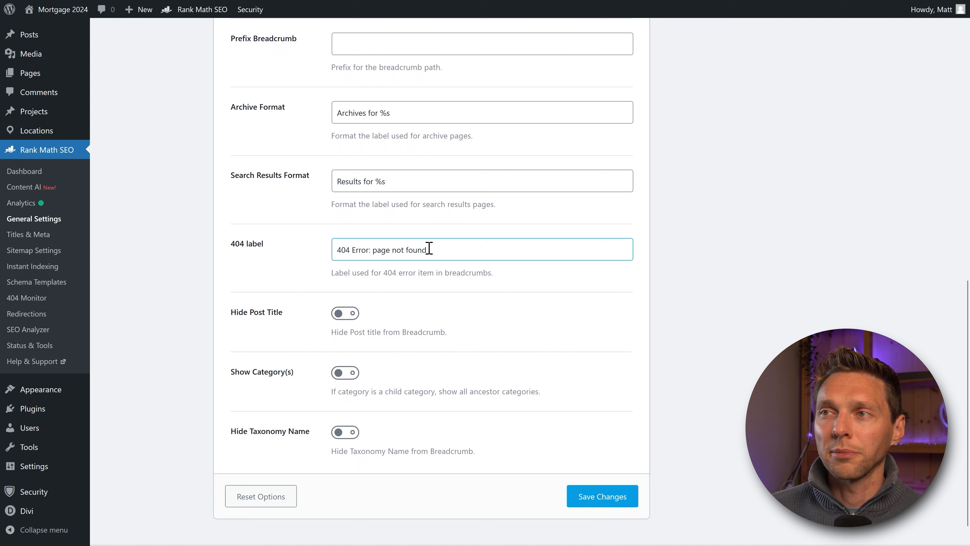
pyautogui.moveTo(377, 250); pyautogui.dragTo(324, 260)
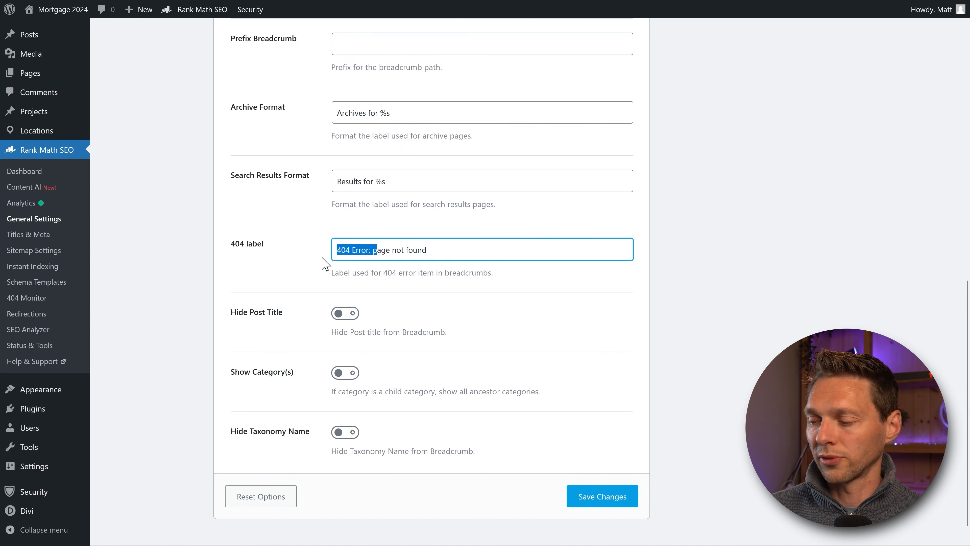
pyautogui.write('P')
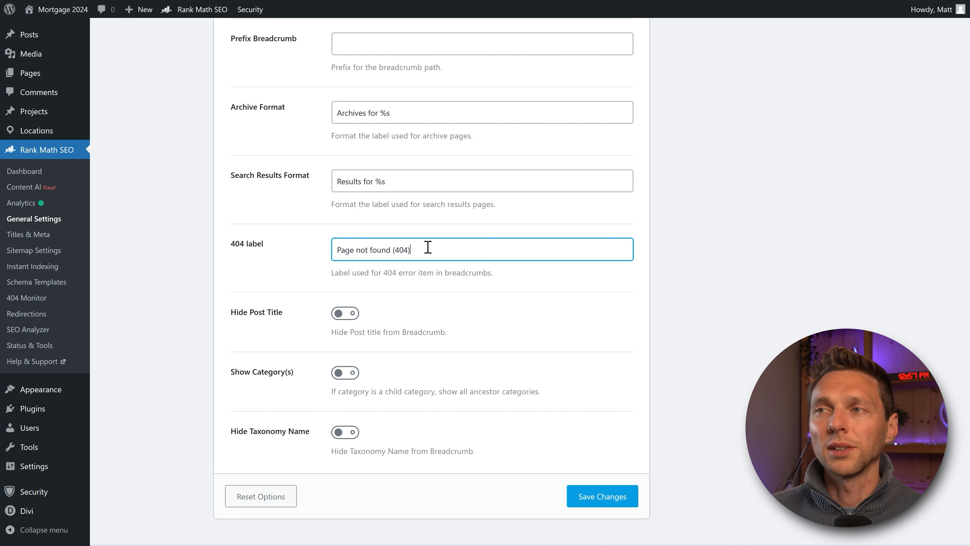
pyautogui.click(426, 267)
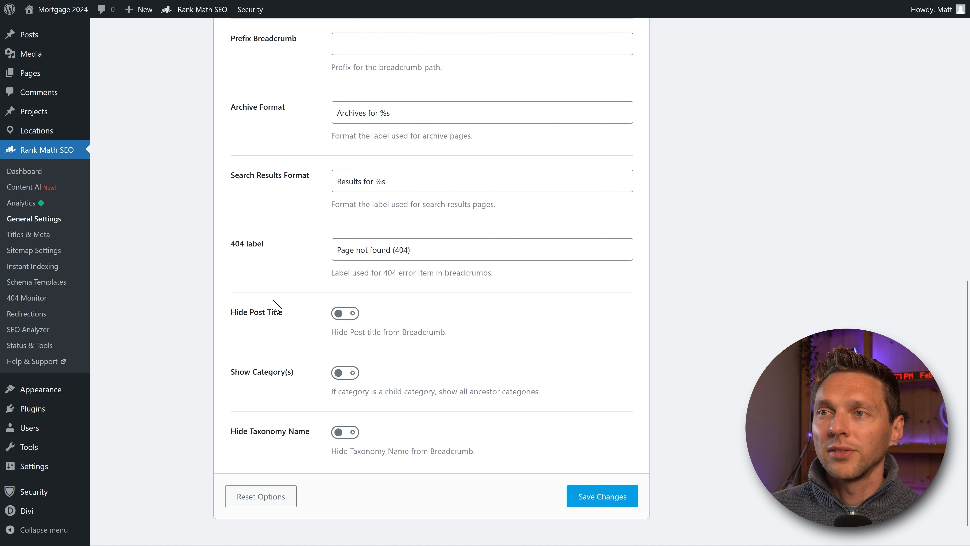
# Step: Enable Show Category(s) and Hide Taxonomy Name, keep post titles shown, and save
pyautogui.click(344, 321)
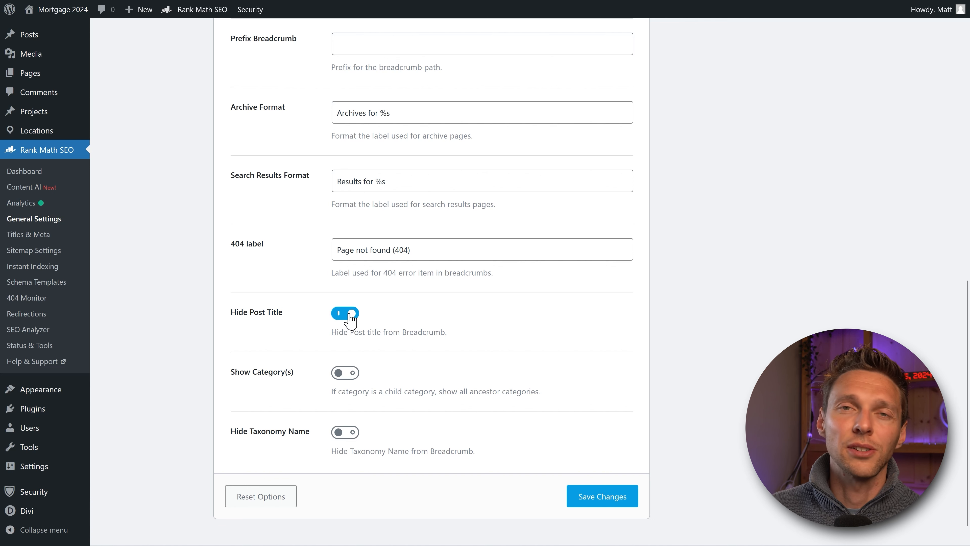
pyautogui.click(349, 320)
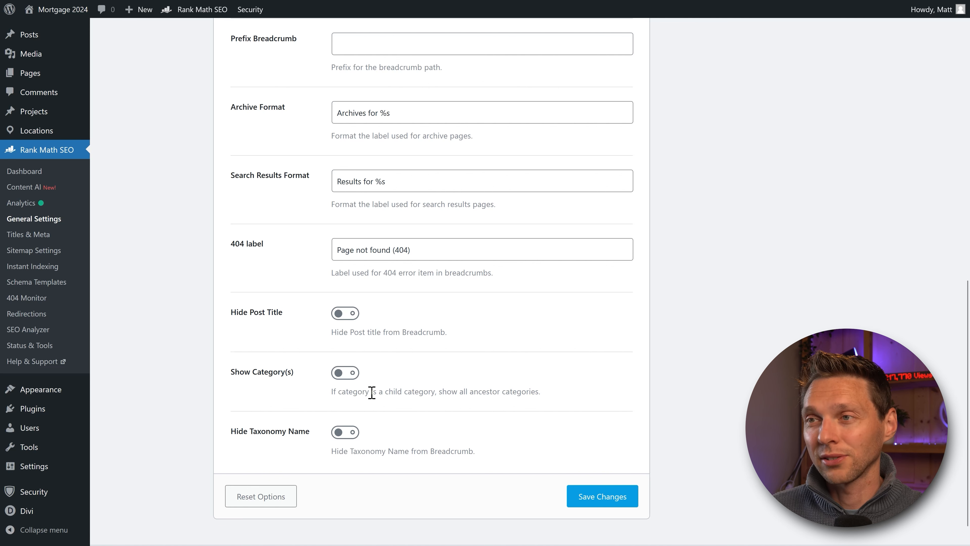
pyautogui.click(345, 376)
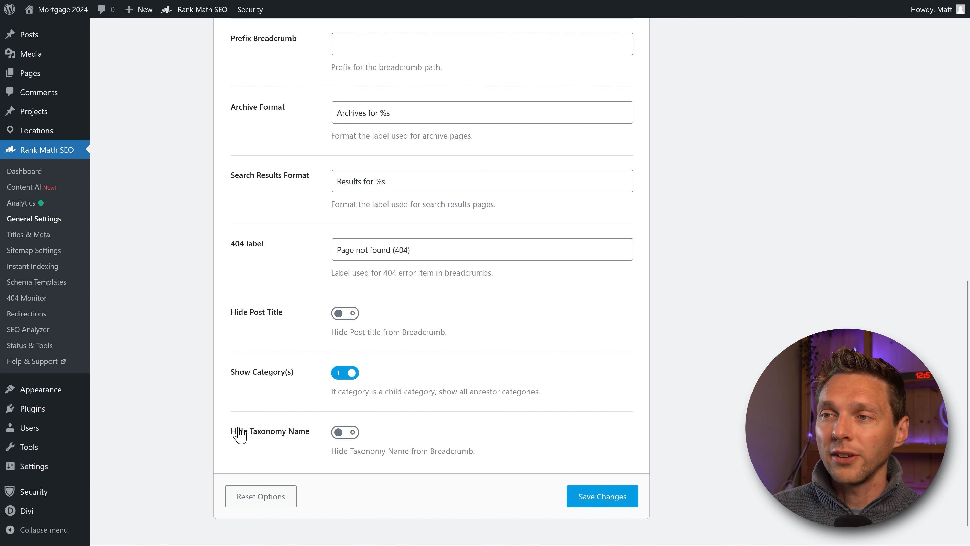
pyautogui.click(339, 433)
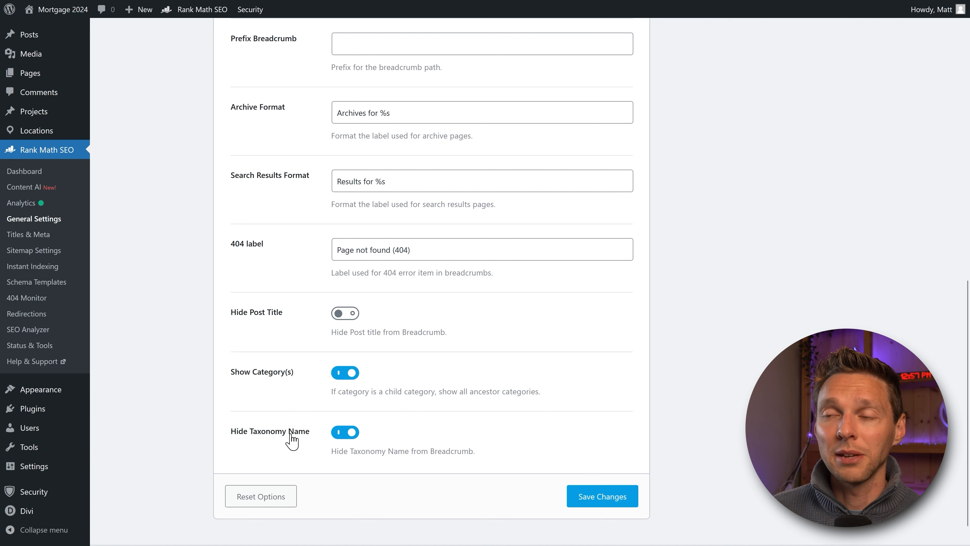
pyautogui.click(292, 432)
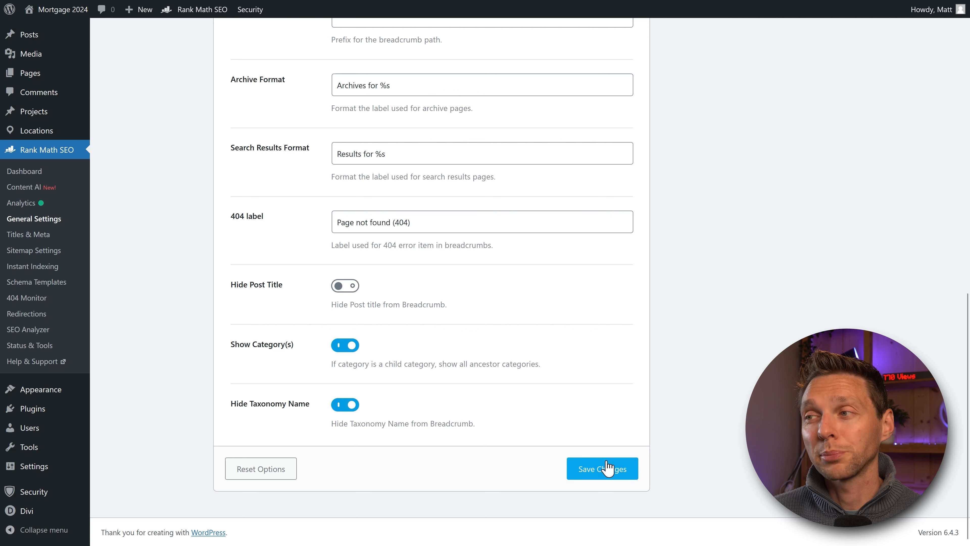
pyautogui.click(605, 469)
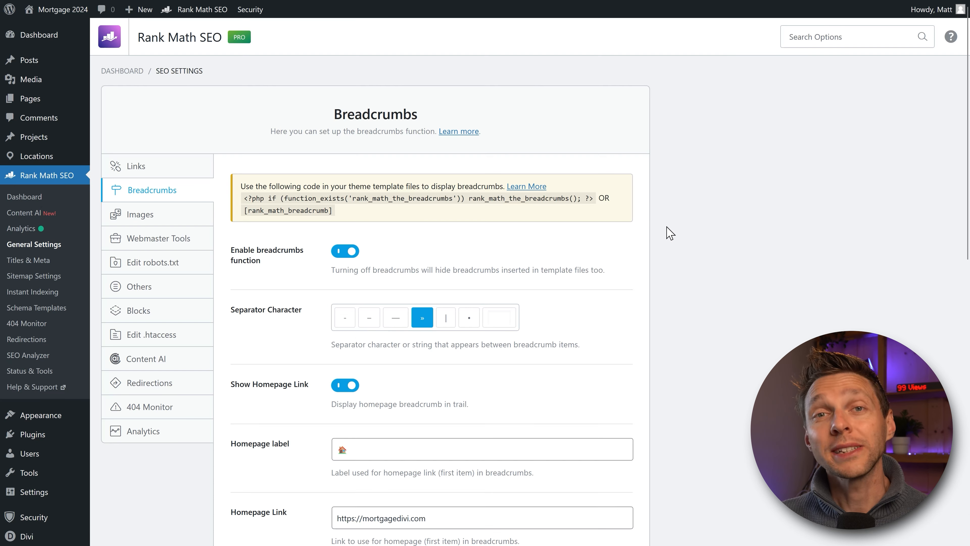
pyautogui.click(139, 217)
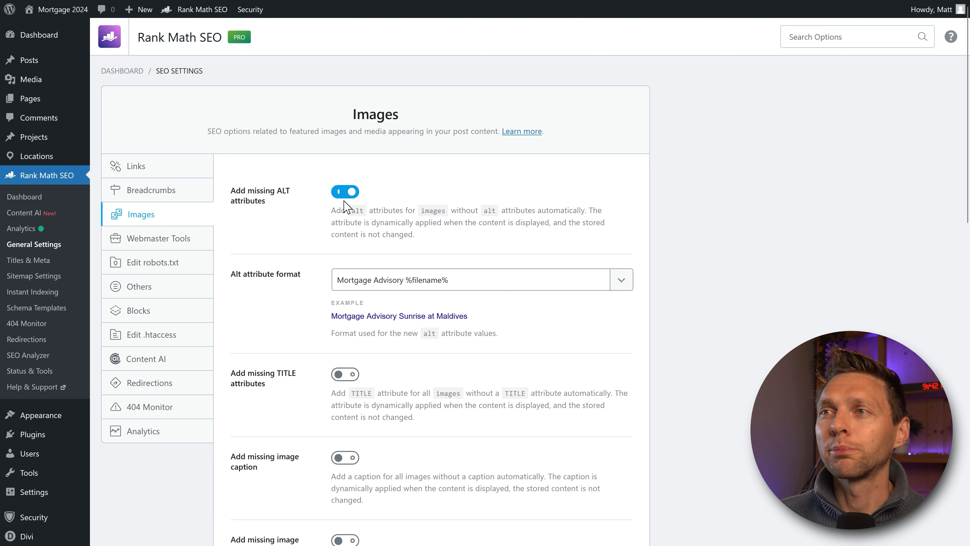
# Step: Scroll the Images options down to Replacements and back, keeping missing ALT attributes auto-added
pyautogui.middleClick(670, 221)
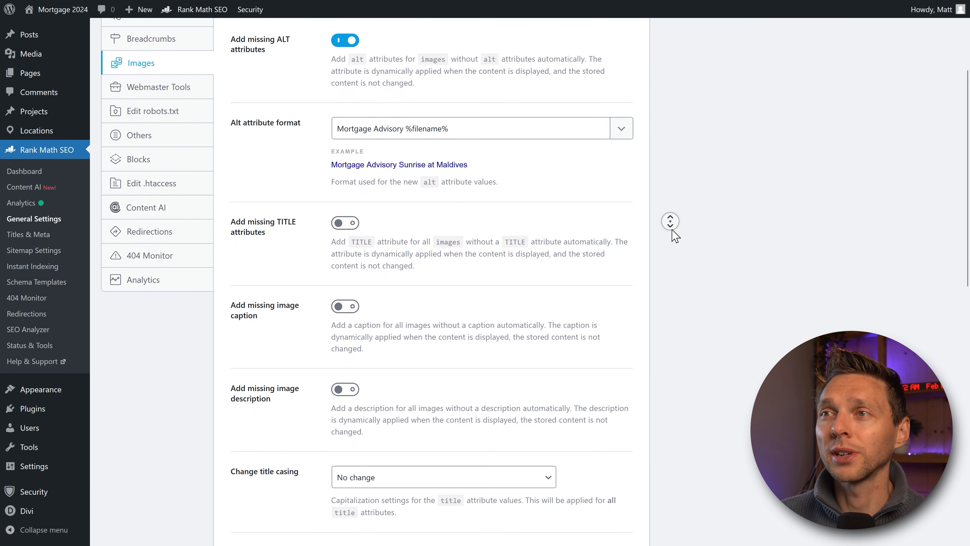
pyautogui.middleClick(672, 230)
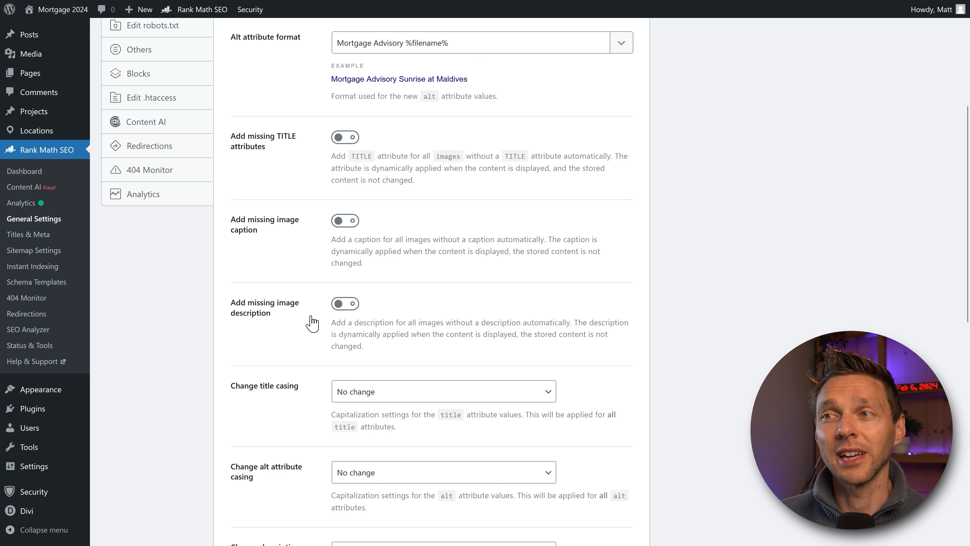
pyautogui.middleClick(657, 248)
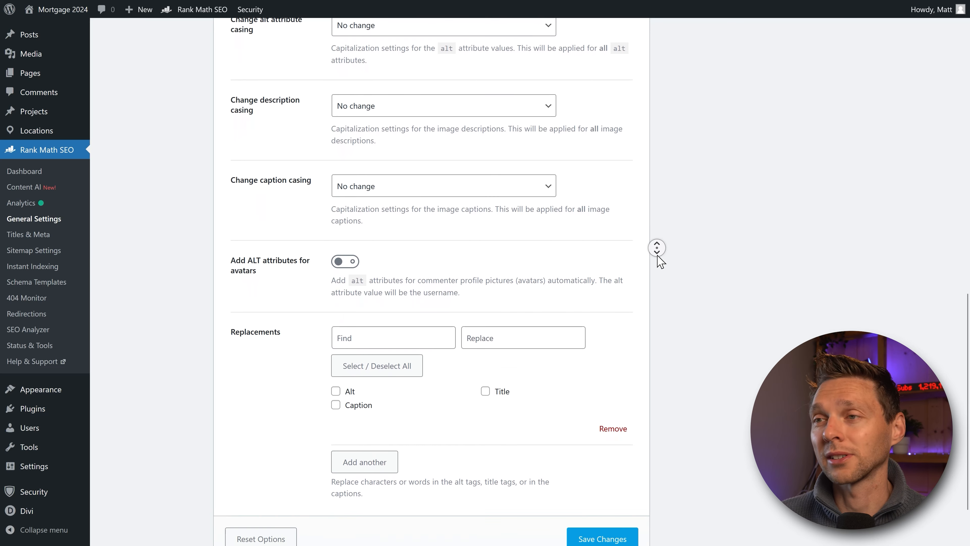
pyautogui.middleClick(657, 255)
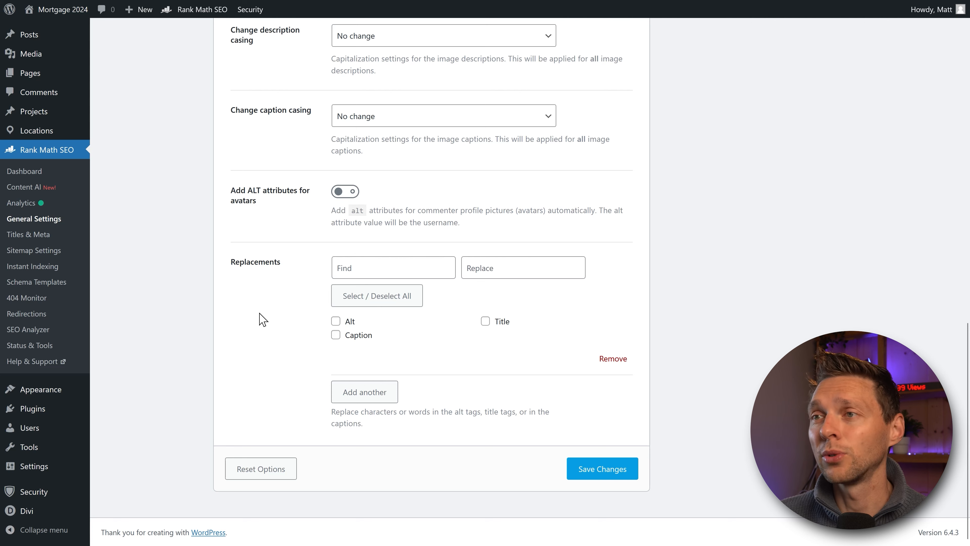
pyautogui.scroll(15, 206, 281)
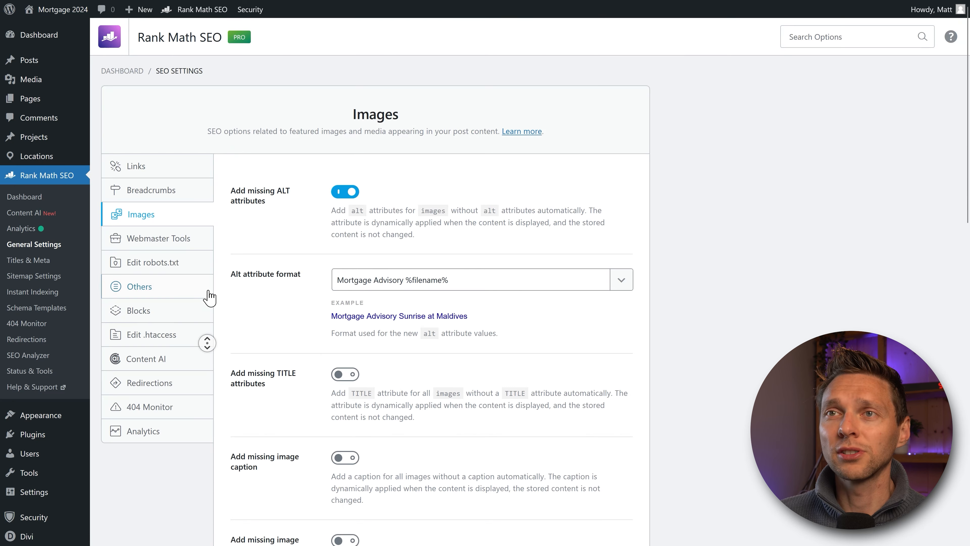
# Step: Review the Webmaster Tools verification fields and Custom Webmaster Tags, then bring up the robots.txt editor
pyautogui.click(172, 242)
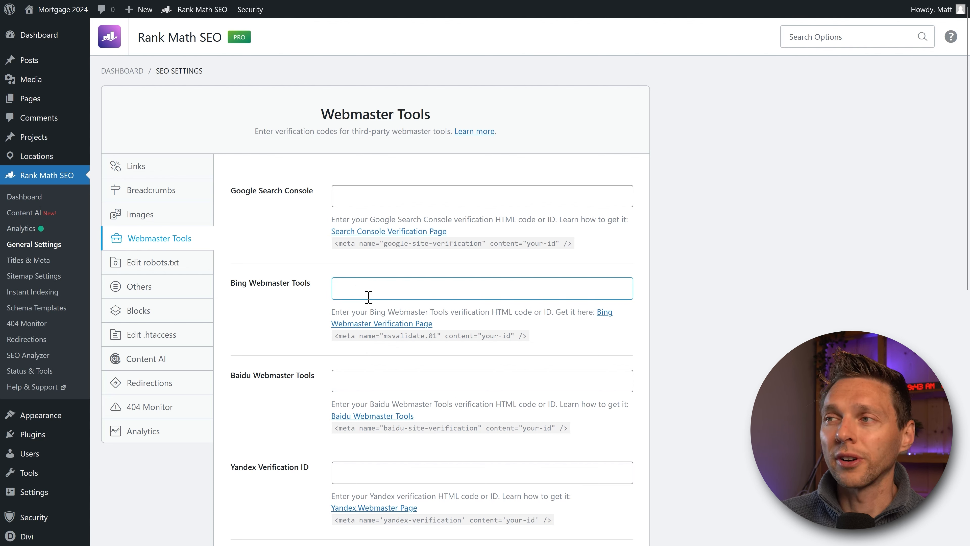
pyautogui.click(291, 296)
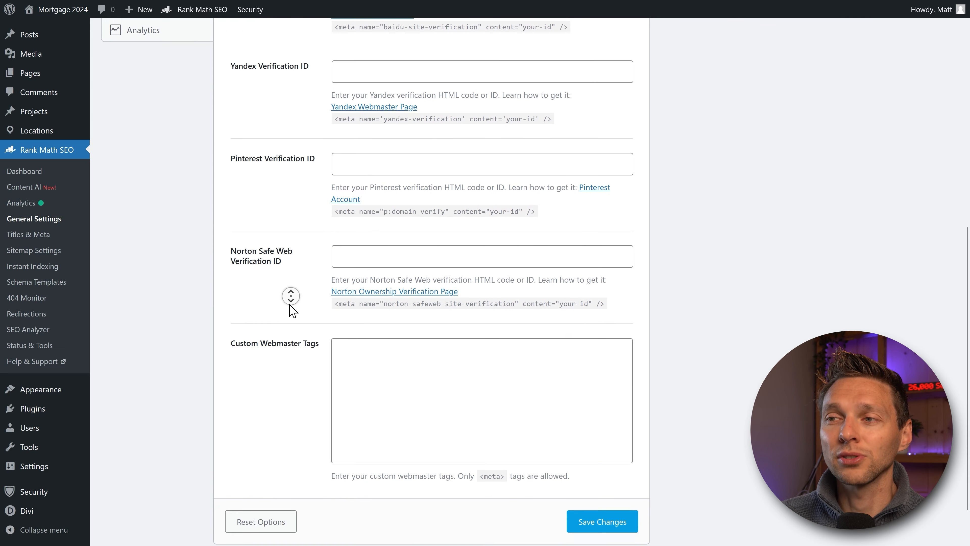
pyautogui.middleClick(291, 304)
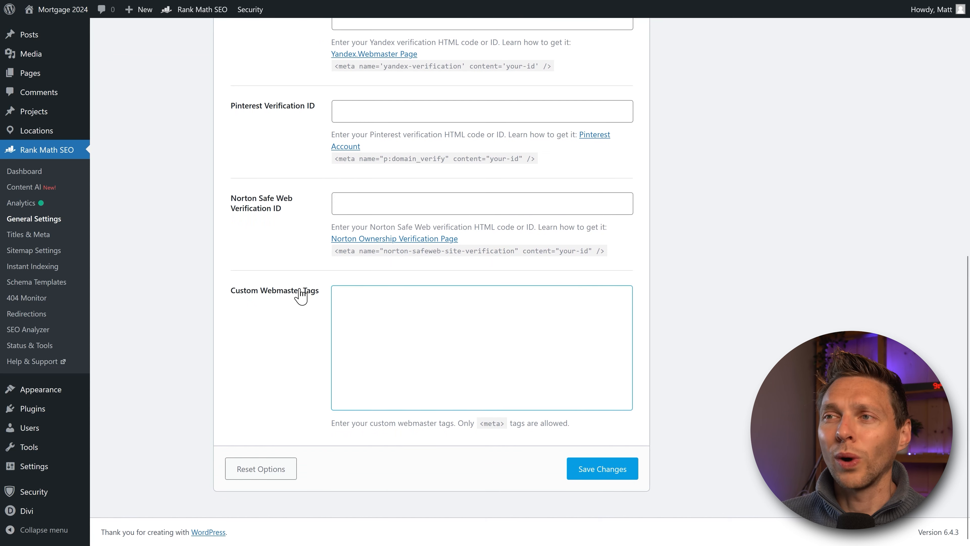
pyautogui.click(359, 319)
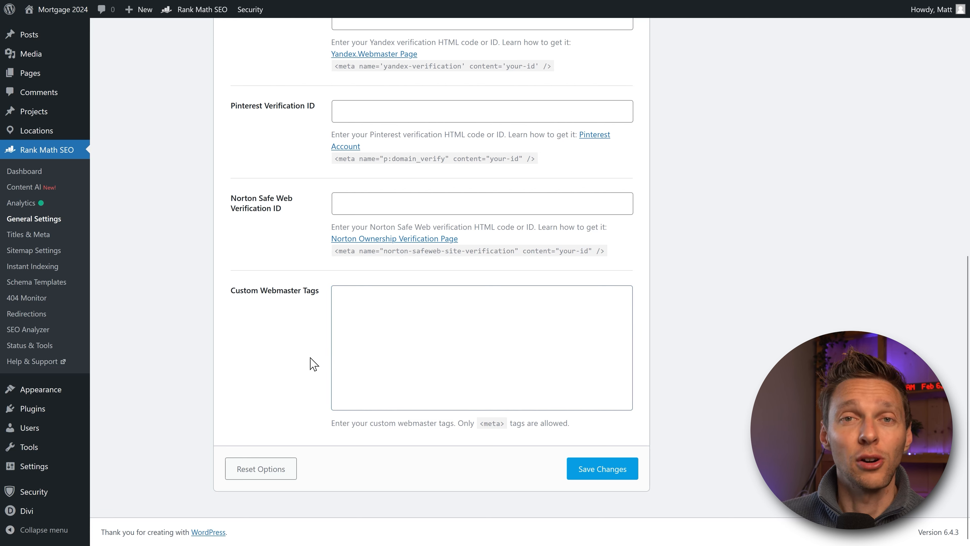
pyautogui.scroll(10, 311, 344)
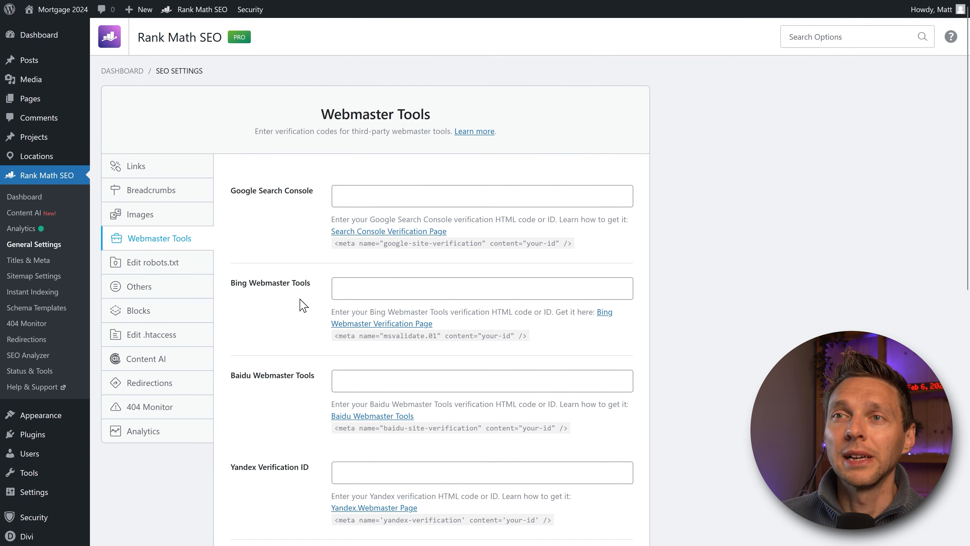
pyautogui.click(157, 262)
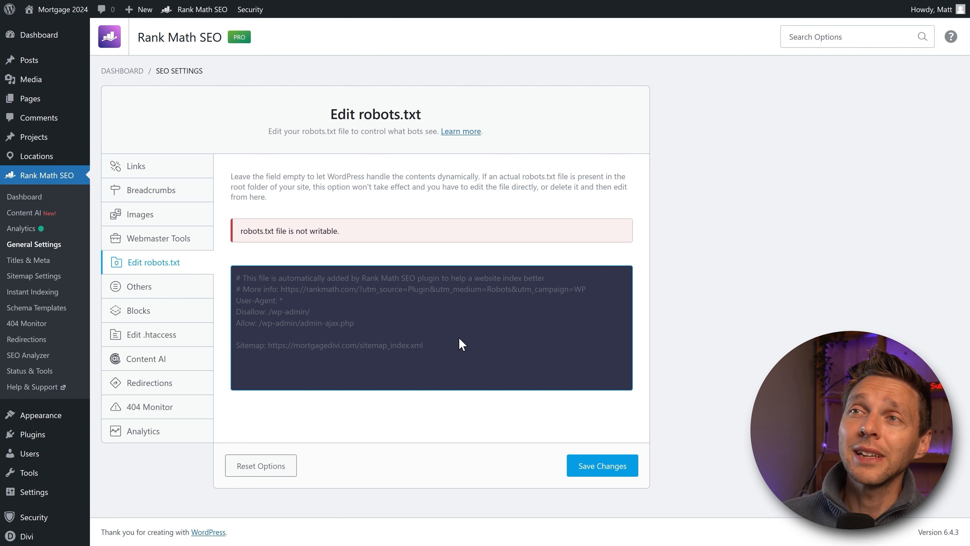
pyautogui.moveTo(362, 176); pyautogui.dragTo(482, 176)
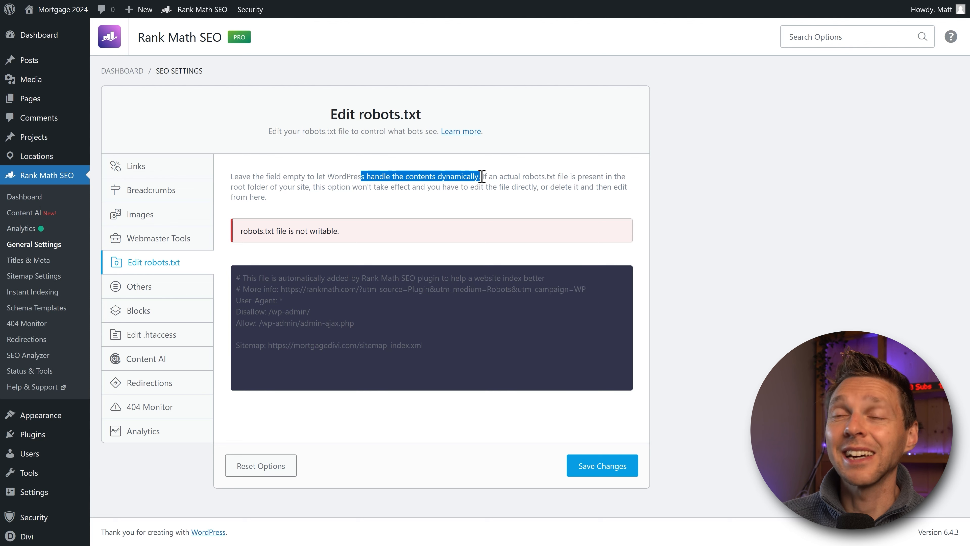
pyautogui.click(480, 196)
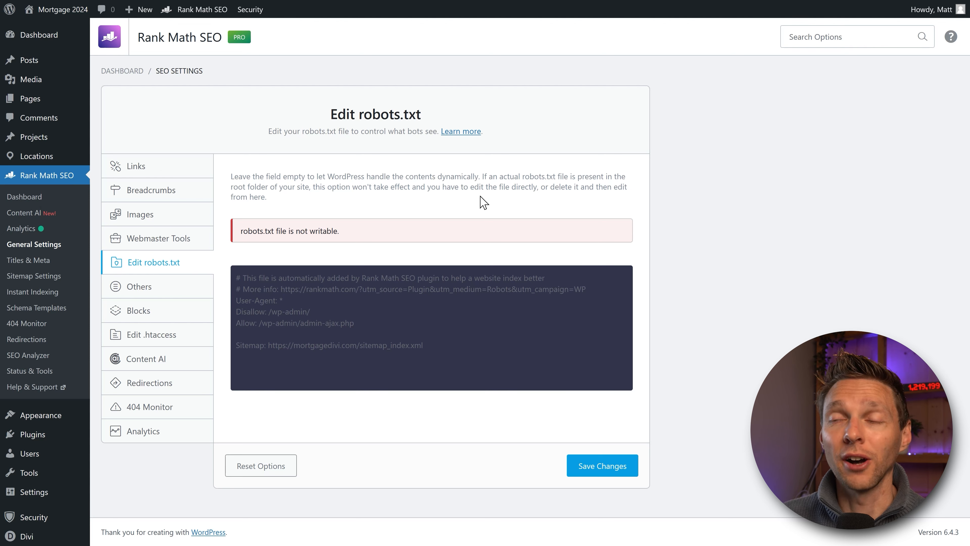
pyautogui.click(296, 327)
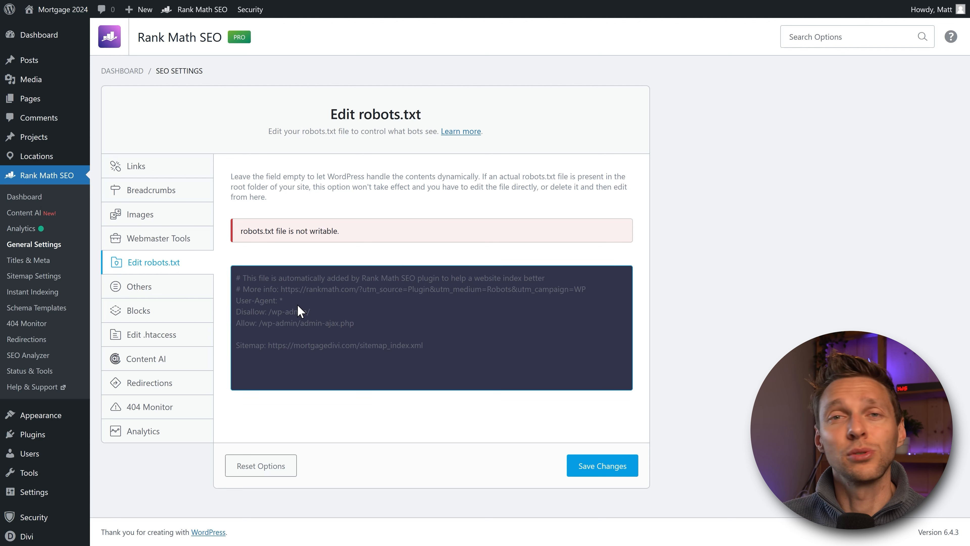
pyautogui.click(245, 255)
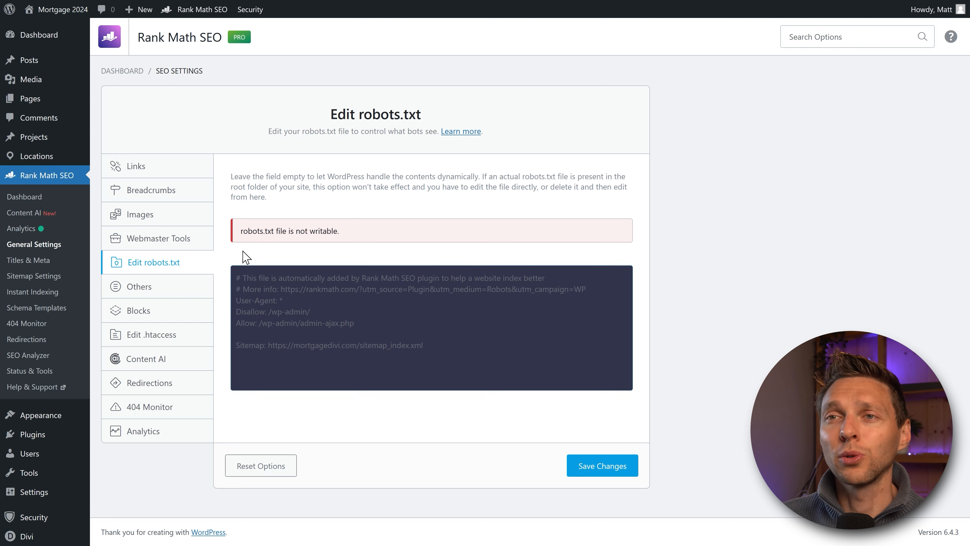
# Step: In the Others settings, switch Show SEO Score to Visitors on and back off
pyautogui.click(139, 291)
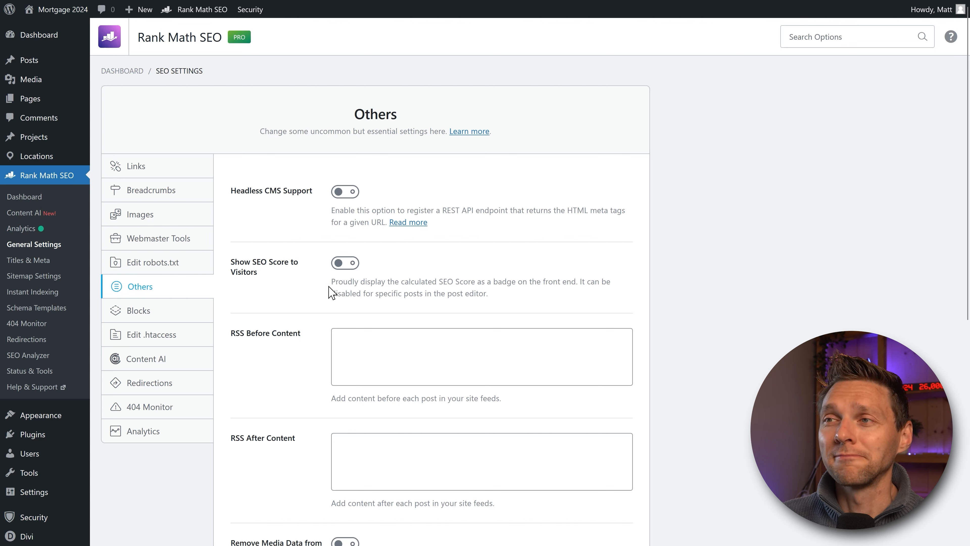
pyautogui.moveTo(329, 293); pyautogui.dragTo(518, 298)
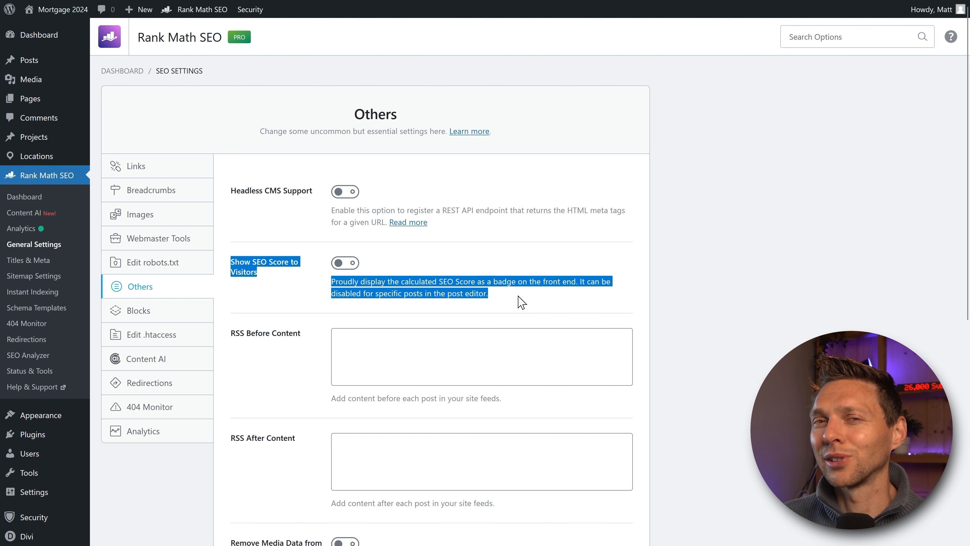
pyautogui.click(518, 296)
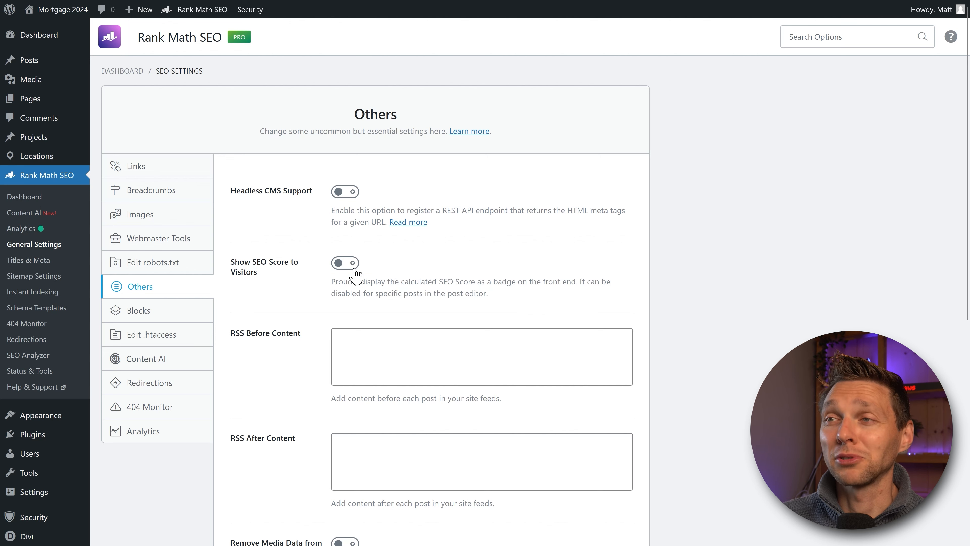
pyautogui.click(345, 264)
pyautogui.scroll(-2, 332, 306)
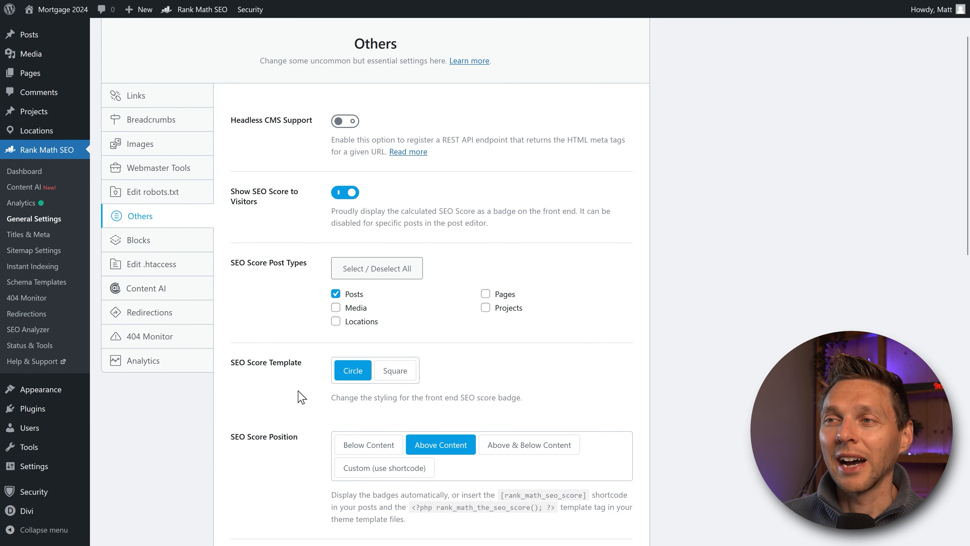
pyautogui.scroll(-2, 296, 391)
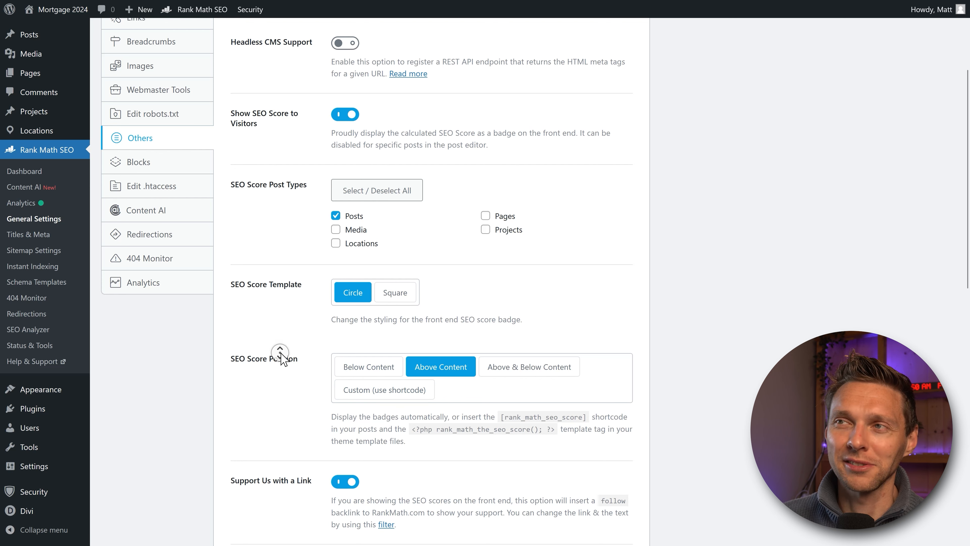
pyautogui.scroll(1, 283, 357)
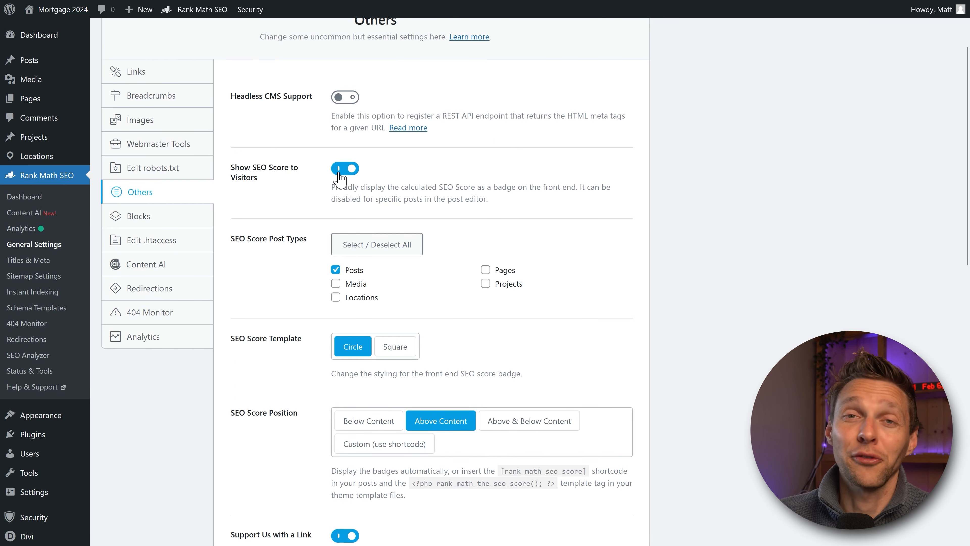
pyautogui.click(339, 172)
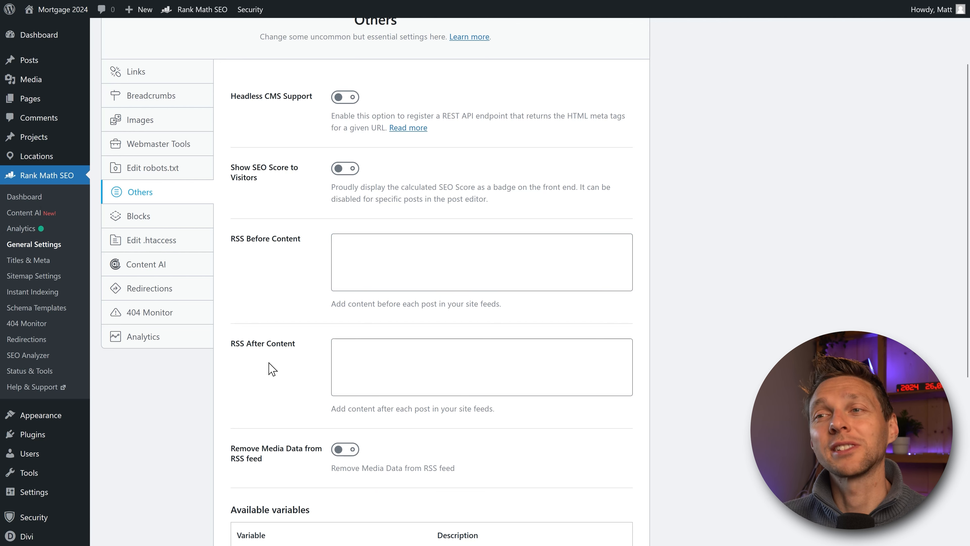
# Step: Scroll through the RSS feed content options and available variables
pyautogui.middleClick(472, 306)
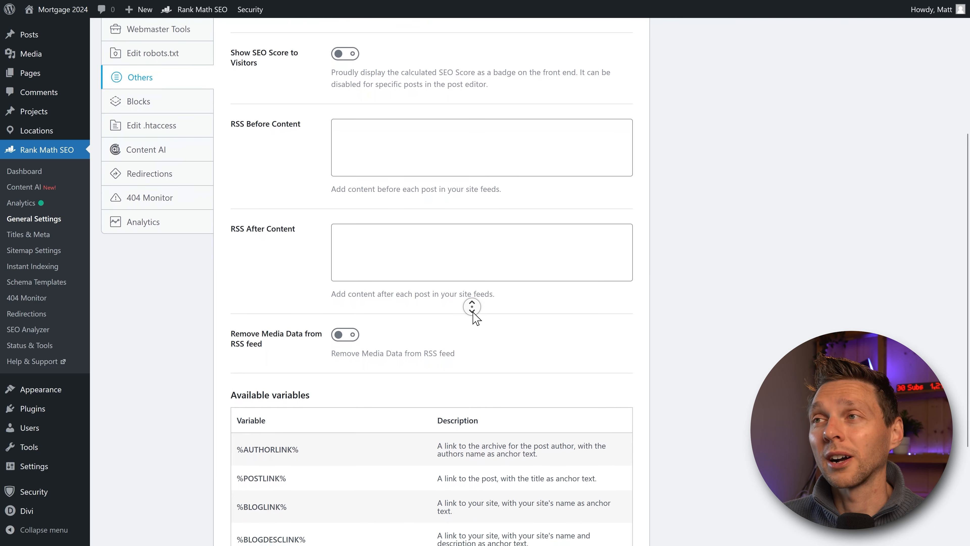
pyautogui.middleClick(473, 312)
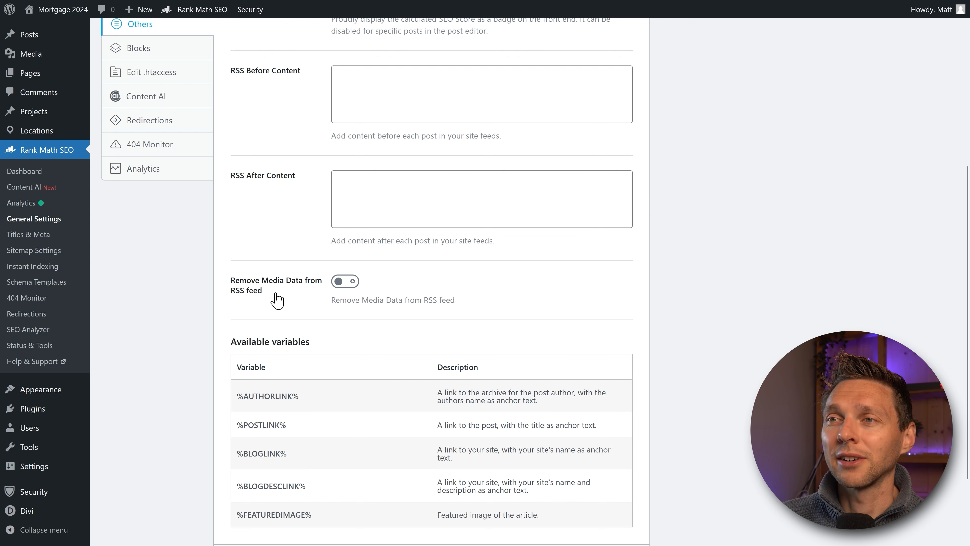
pyautogui.middleClick(442, 285)
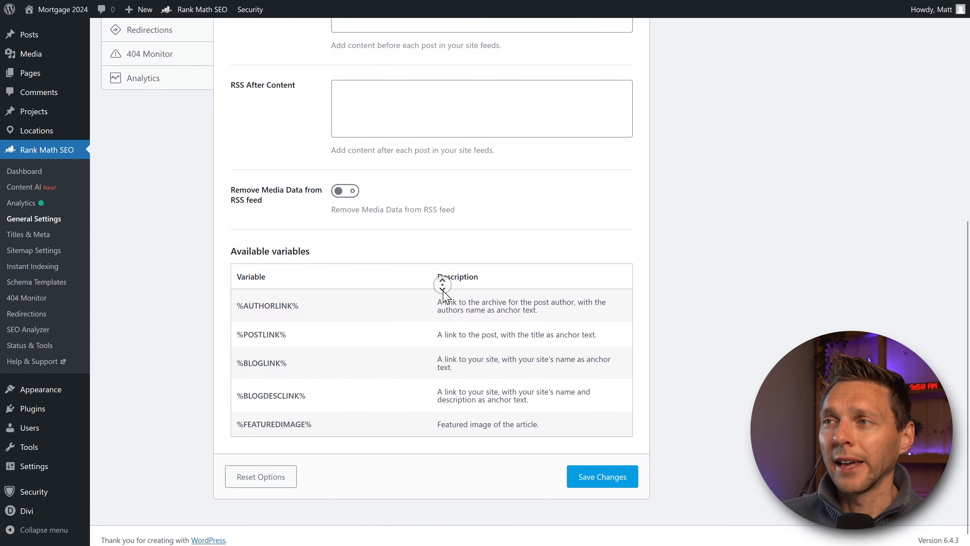
pyautogui.middleClick(443, 291)
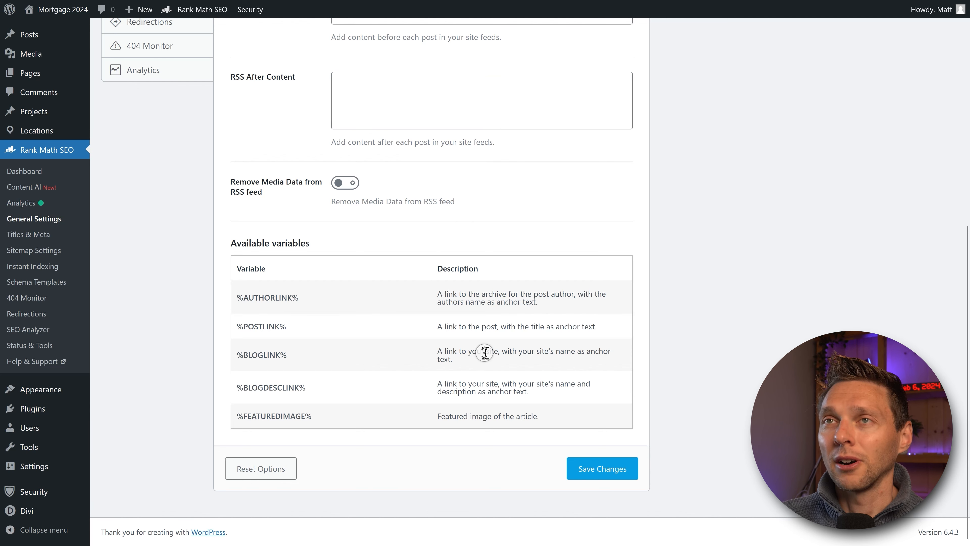
pyautogui.scroll(8, 482, 348)
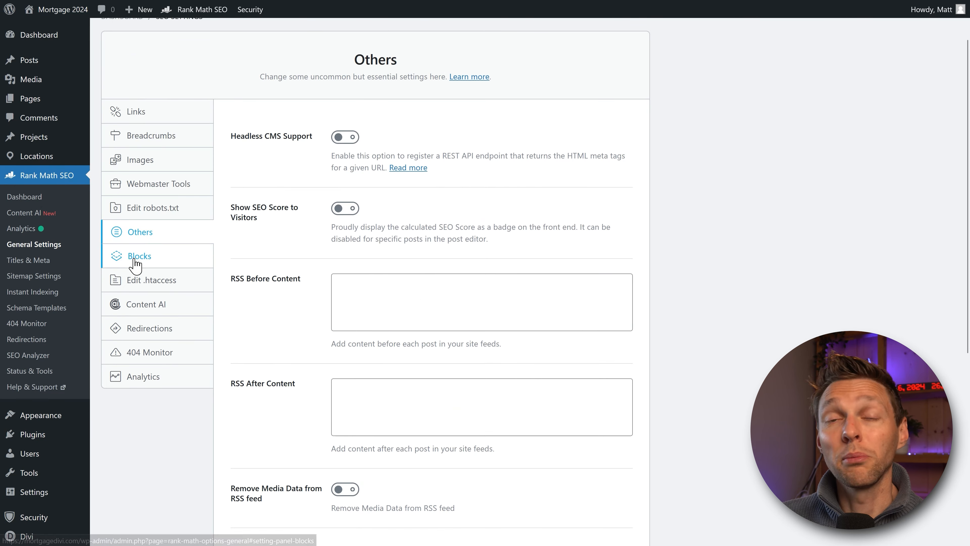
# Step: View the Table of Contents block defaults: title 'Table of Contents', Unordered list style, no excluded headings
pyautogui.click(141, 256)
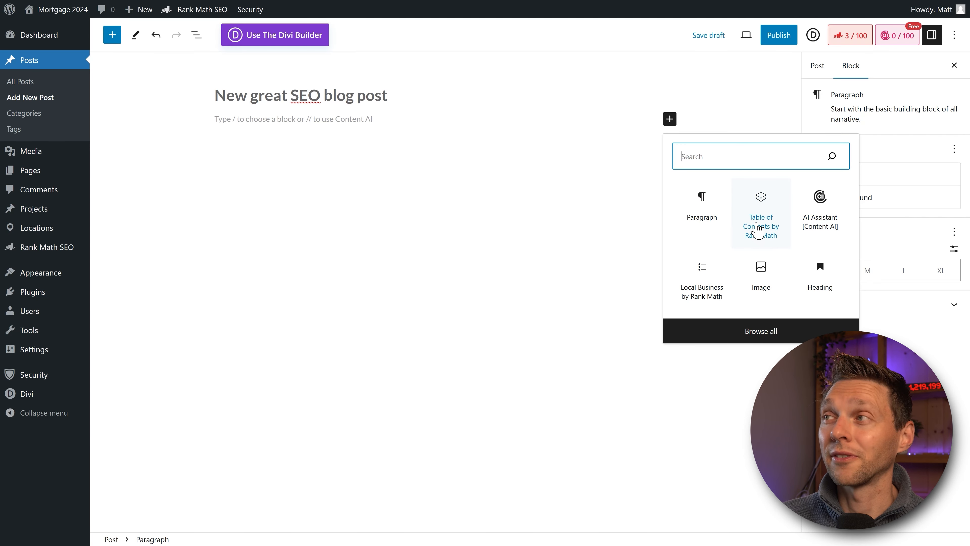
pyautogui.click(756, 232)
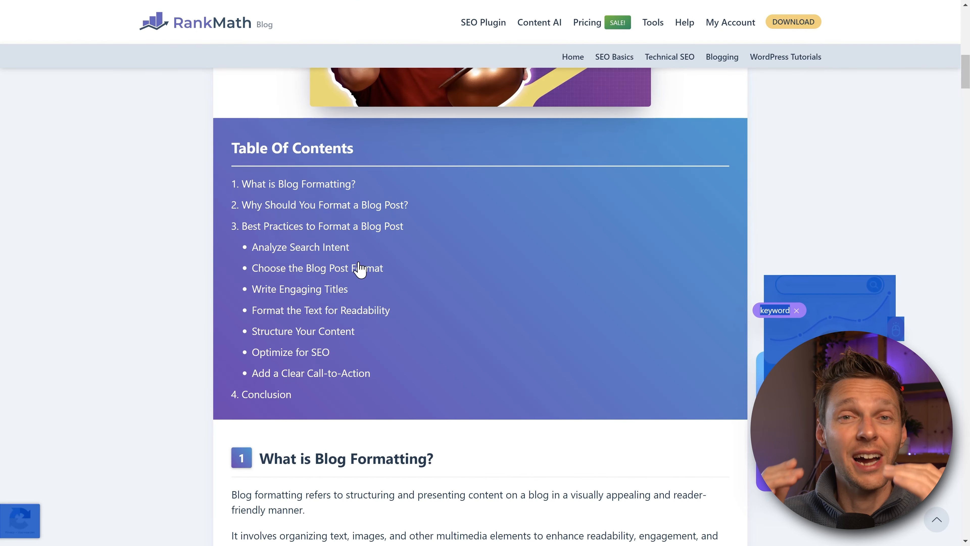
pyautogui.click(306, 188)
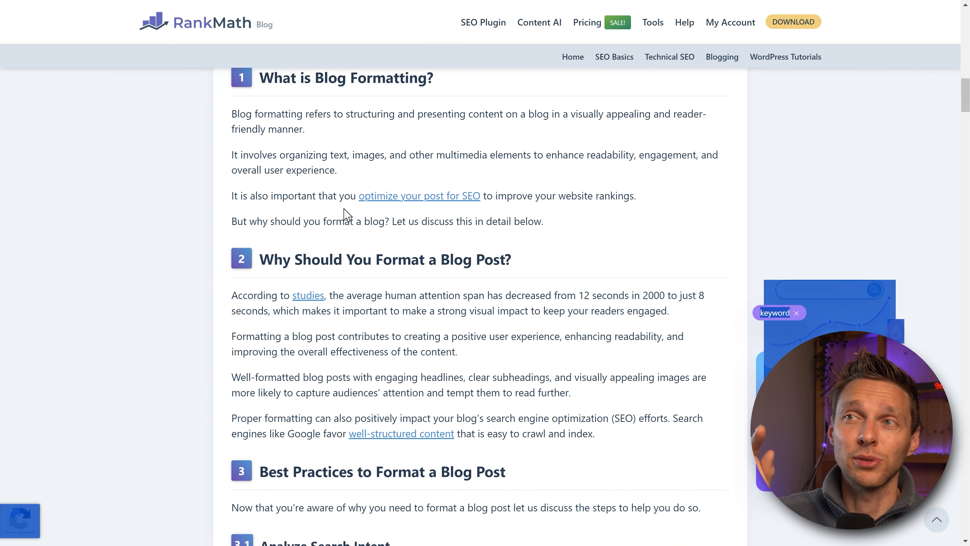
pyautogui.scroll(-1, 343, 229)
pyautogui.scroll(8, 336, 259)
pyautogui.click(318, 114)
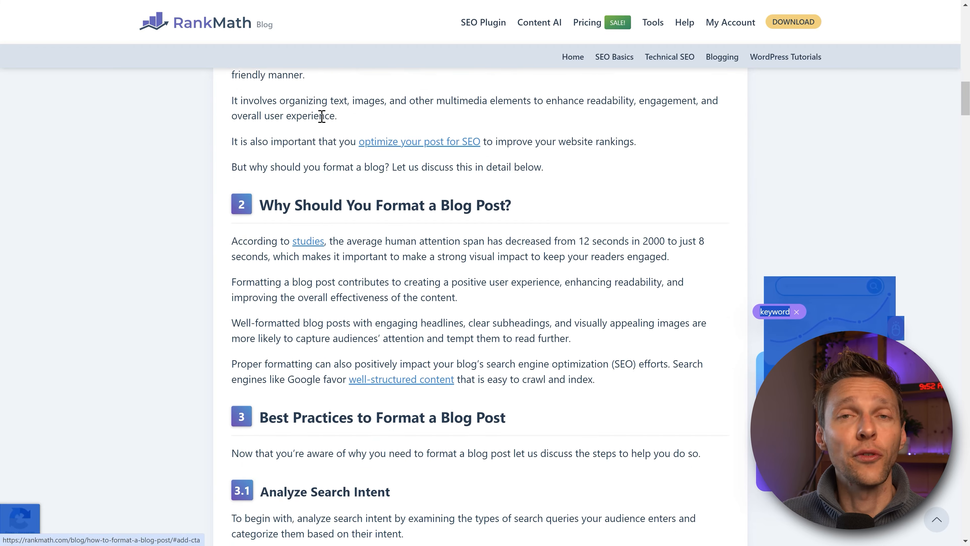
pyautogui.scroll(10, 331, 191)
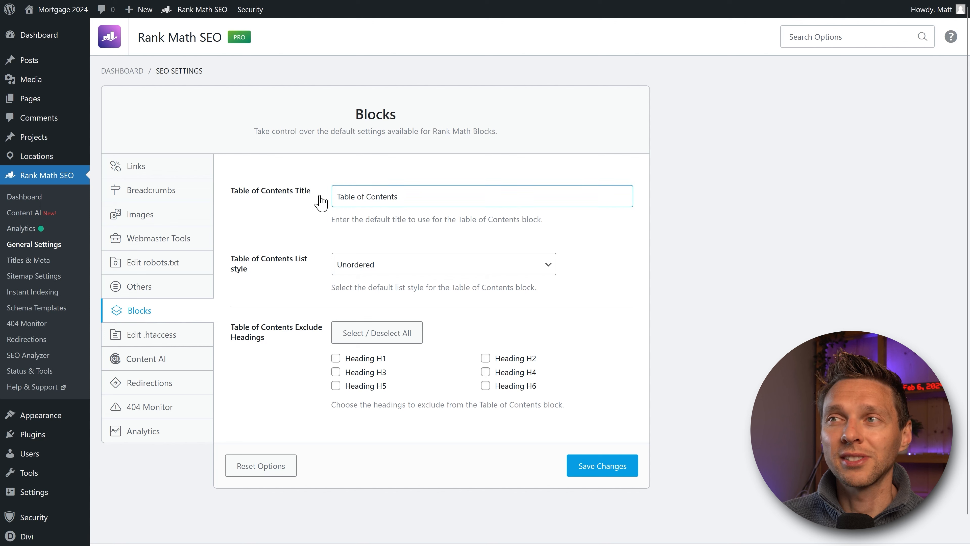
# Step: Keep the 'Table of Contents' title and Unordered list style with no headings excluded, and save
pyautogui.moveTo(409, 197); pyautogui.dragTo(335, 198)
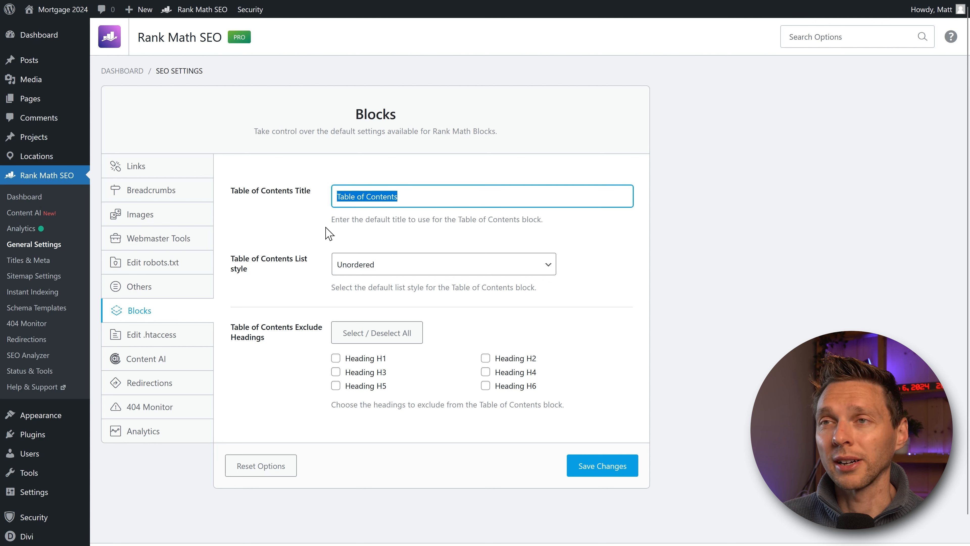
pyautogui.click(361, 197)
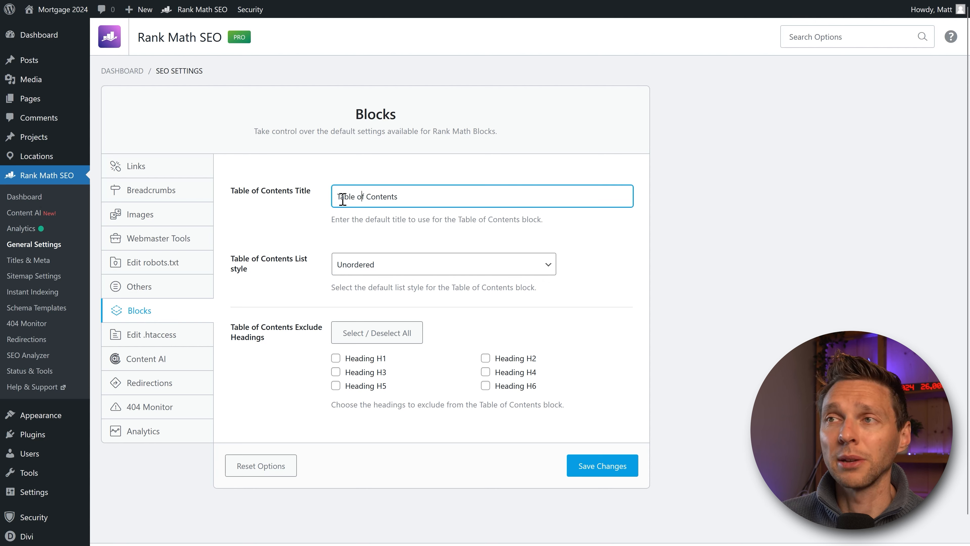
pyautogui.click(292, 234)
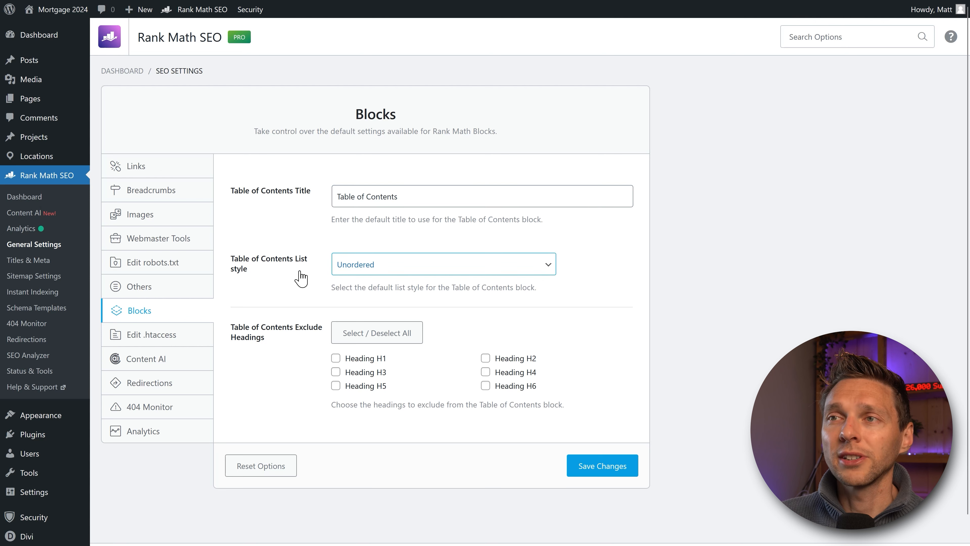
pyautogui.click(366, 271)
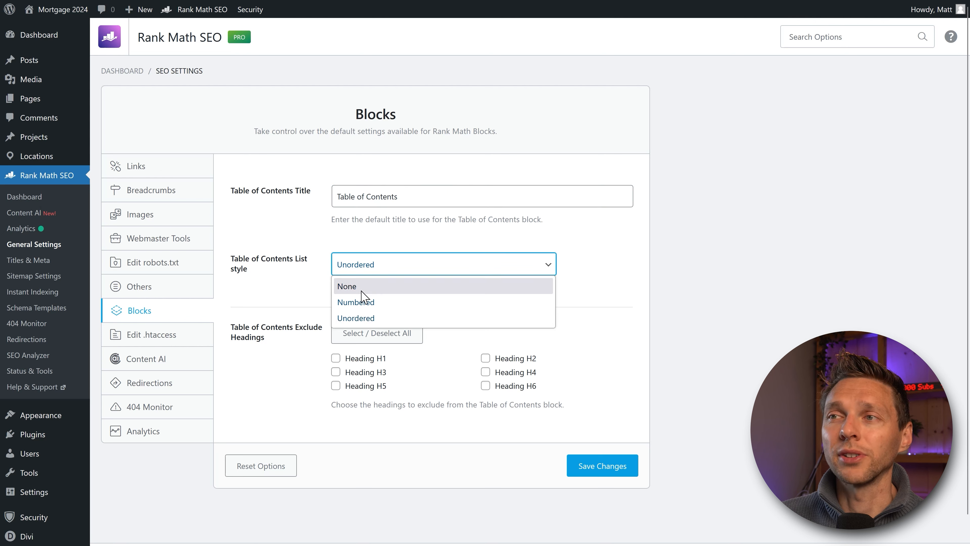
pyautogui.click(349, 311)
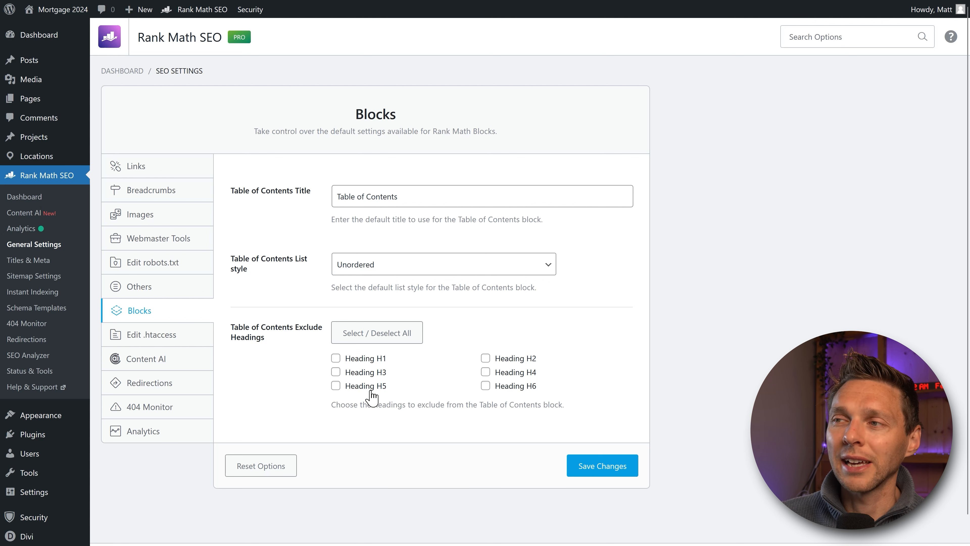
pyautogui.click(486, 388)
pyautogui.click(335, 385)
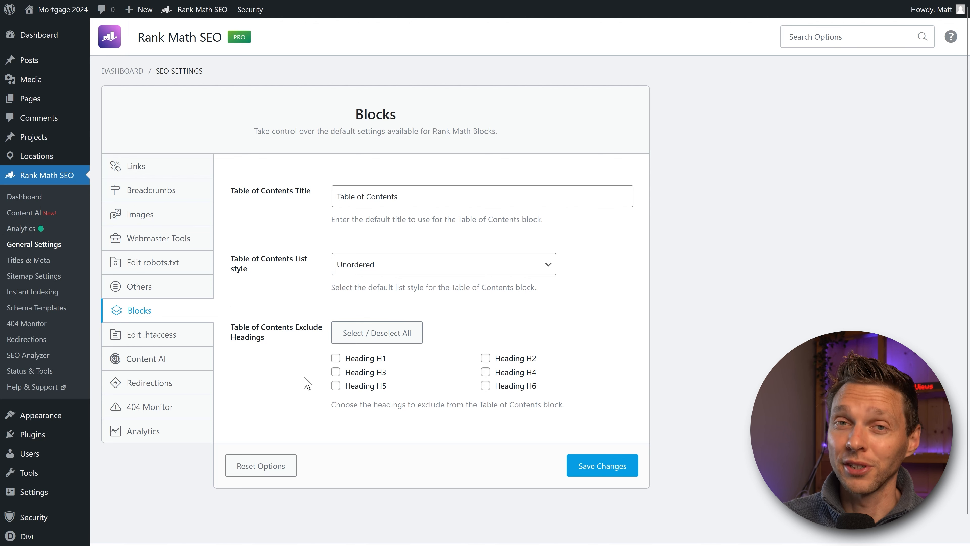
pyautogui.click(602, 465)
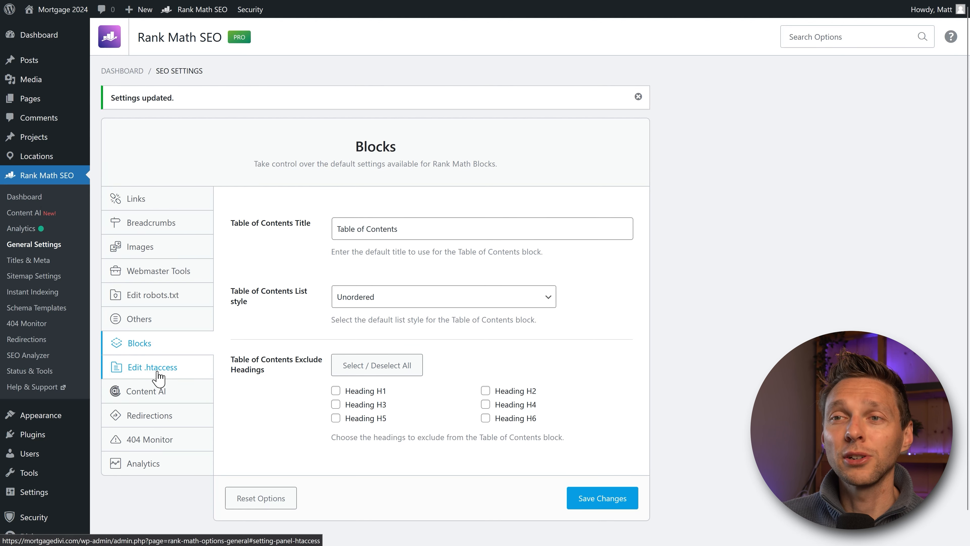
# Step: Inspect the Edit .htaccess panel's not-writable warning and its iThemes Security rewrite rules
pyautogui.click(159, 377)
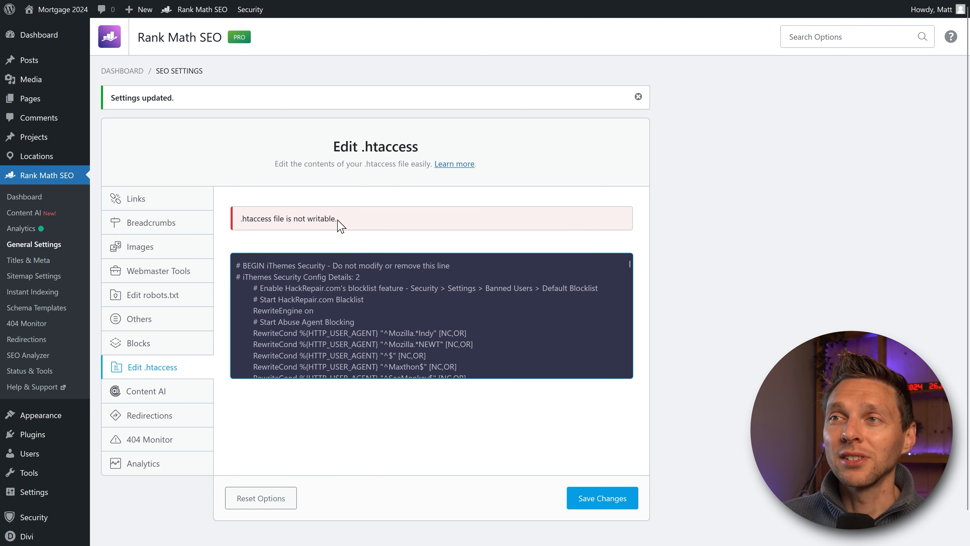
pyautogui.moveTo(337, 220); pyautogui.dragTo(253, 239)
pyautogui.click(257, 241)
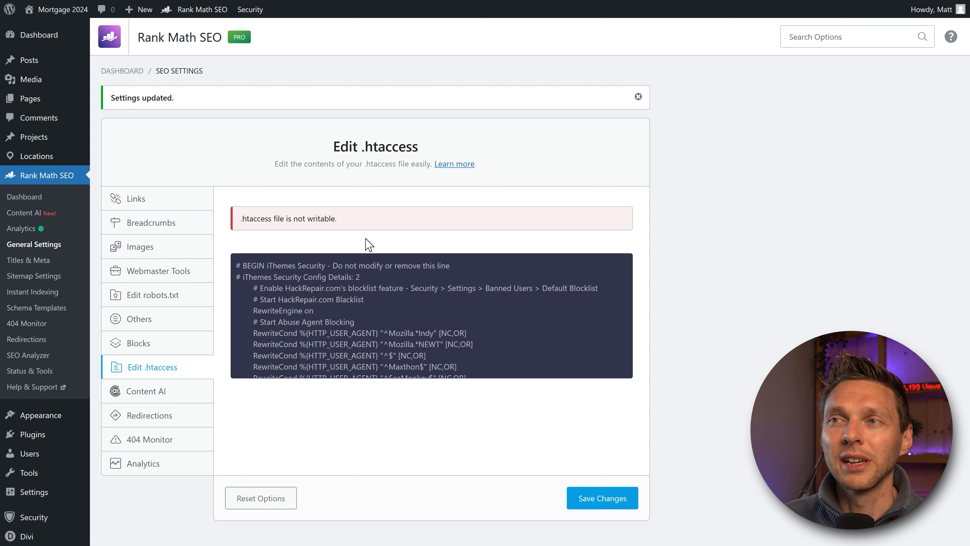
pyautogui.click(256, 266)
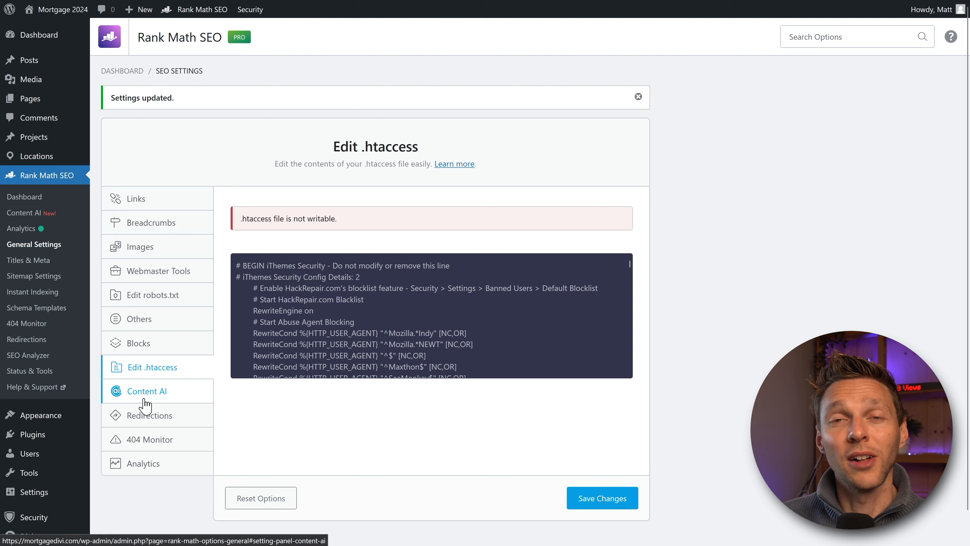
# Step: Scroll through the Content AI, Redirections and 404 Monitor settings panels in turn
pyautogui.click(140, 390)
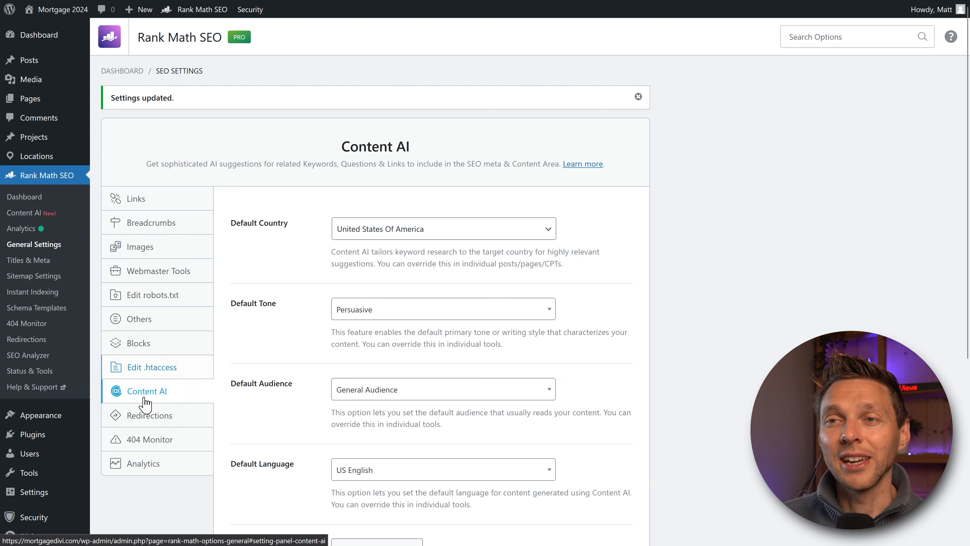
pyautogui.middleClick(593, 237)
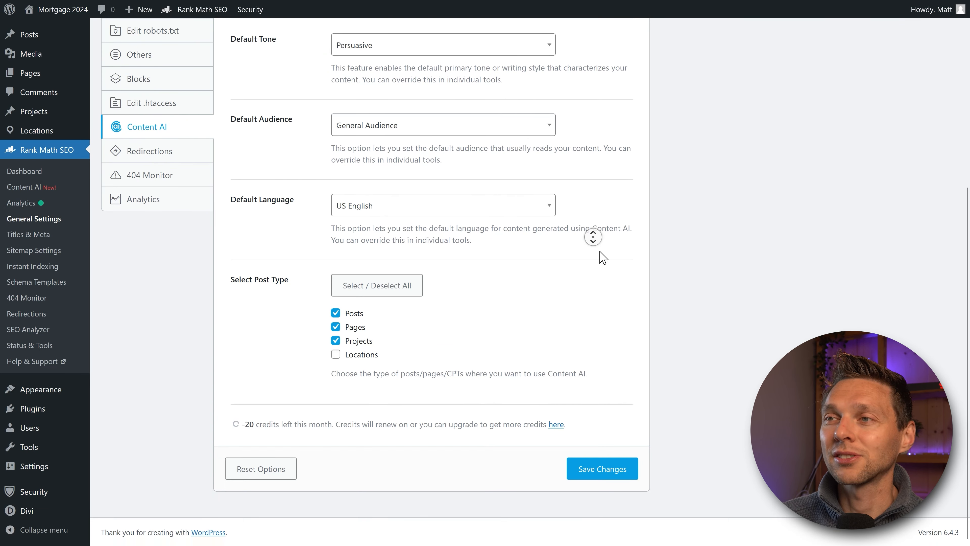
pyautogui.middleClick(602, 213)
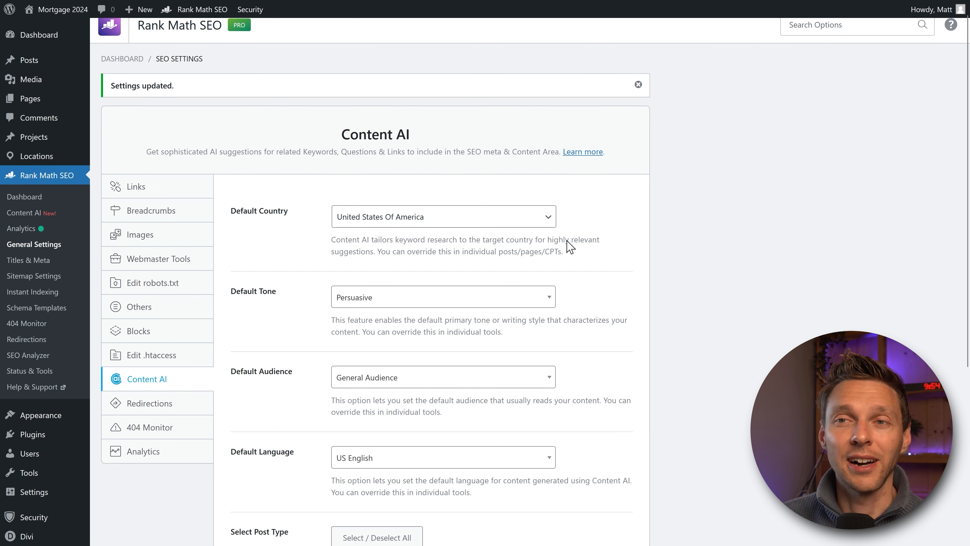
pyautogui.click(153, 411)
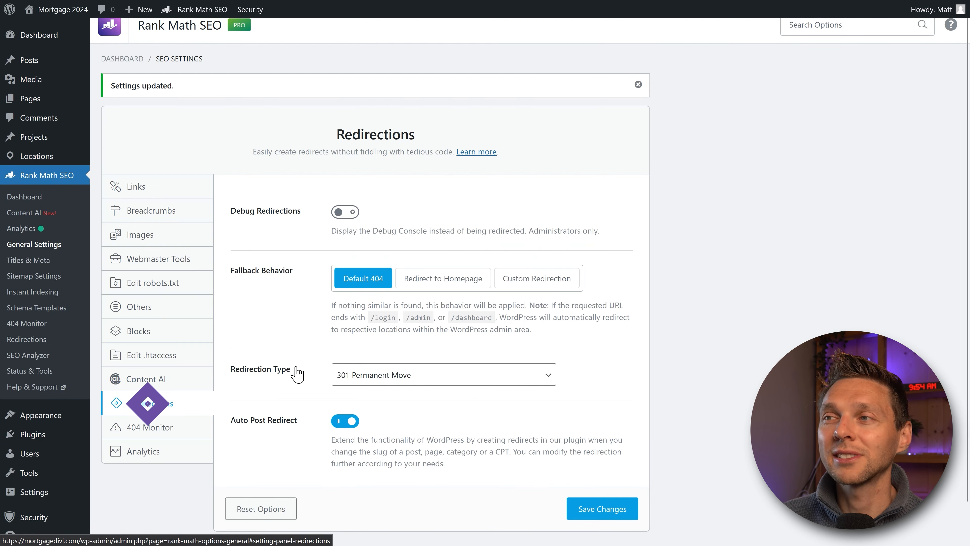
pyautogui.middleClick(588, 231)
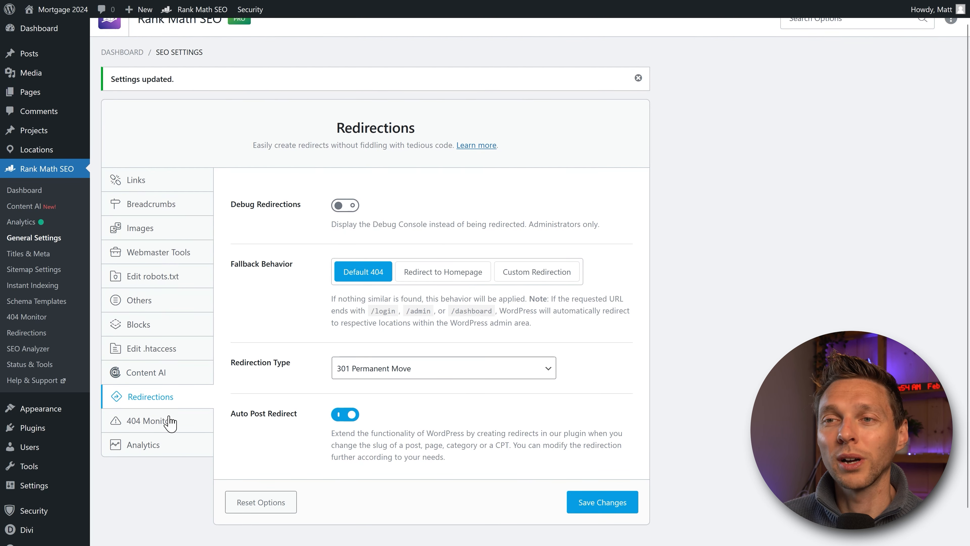
pyautogui.click(157, 421)
pyautogui.middleClick(565, 255)
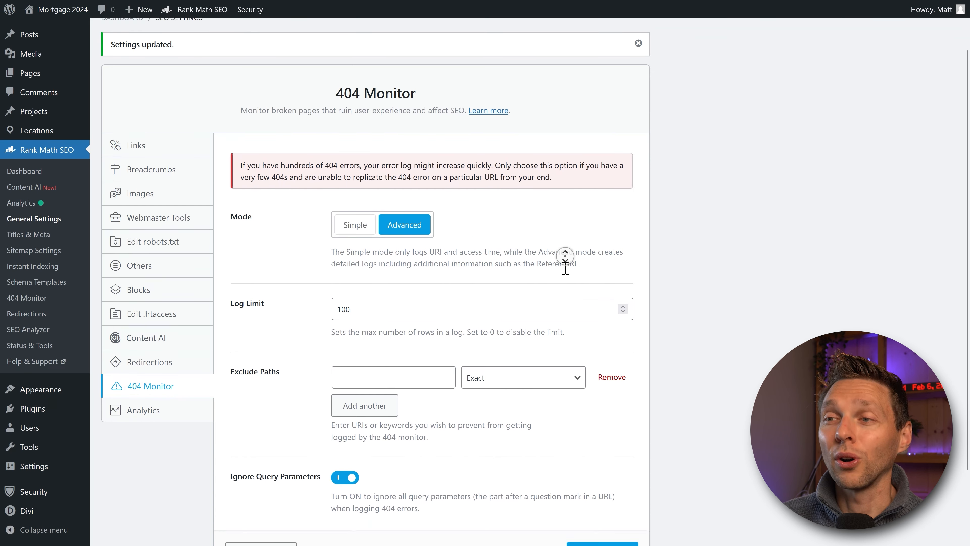
# Step: Review the Analytics settings: Search Console connected, Mortgage 2024 - GA4 property, 30-day email reports
pyautogui.click(142, 350)
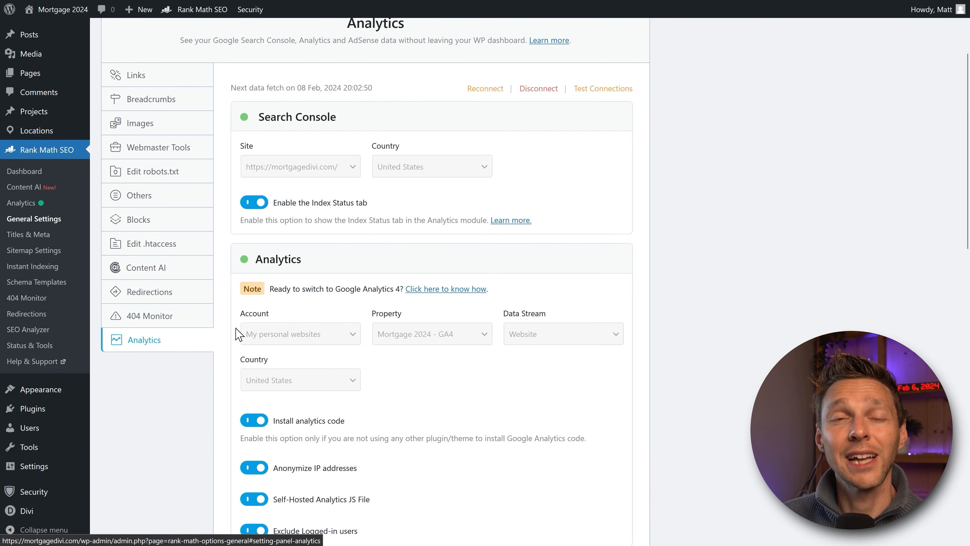
pyautogui.scroll(3, 630, 180)
pyautogui.middleClick(639, 145)
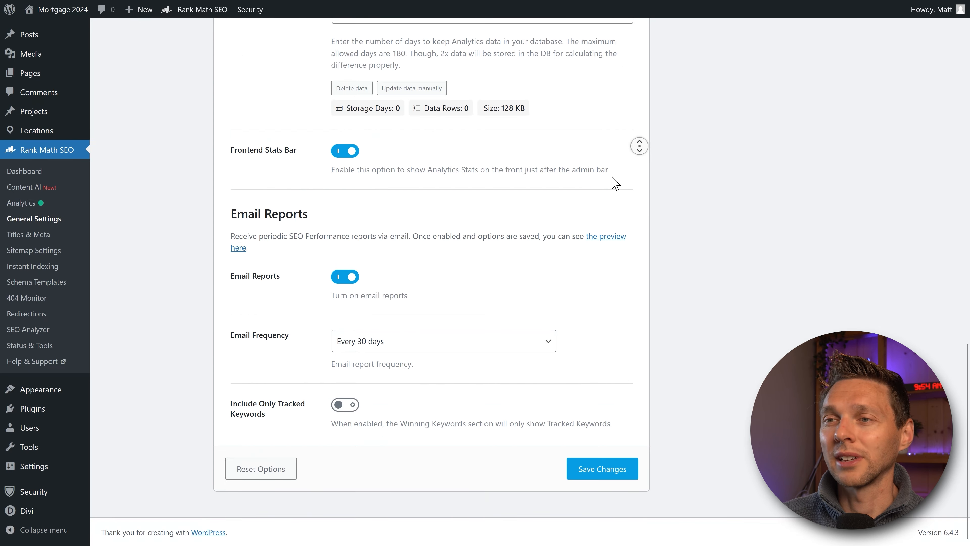
pyautogui.click(609, 119)
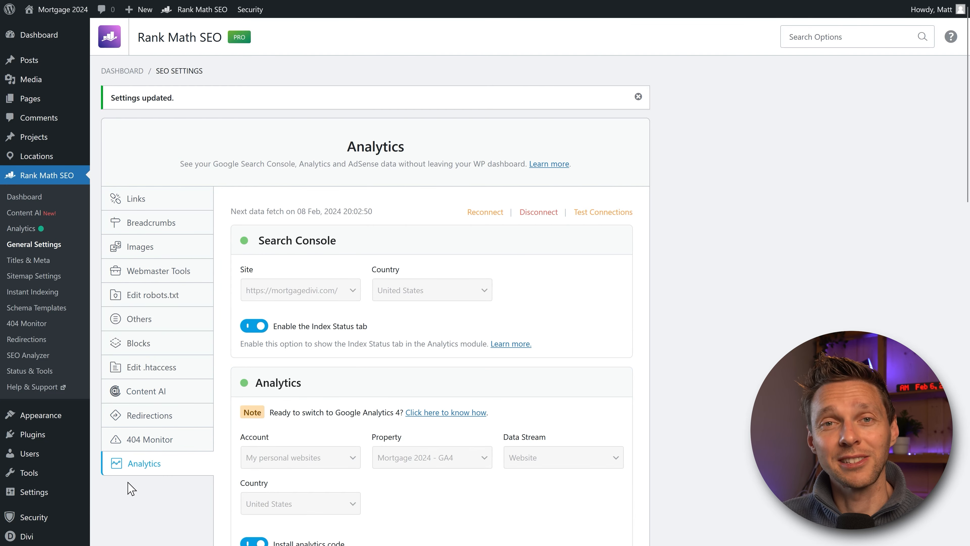
# Step: In Titles & Meta, switch the Global Meta robots meta to No Index, then back to Index
pyautogui.click(31, 262)
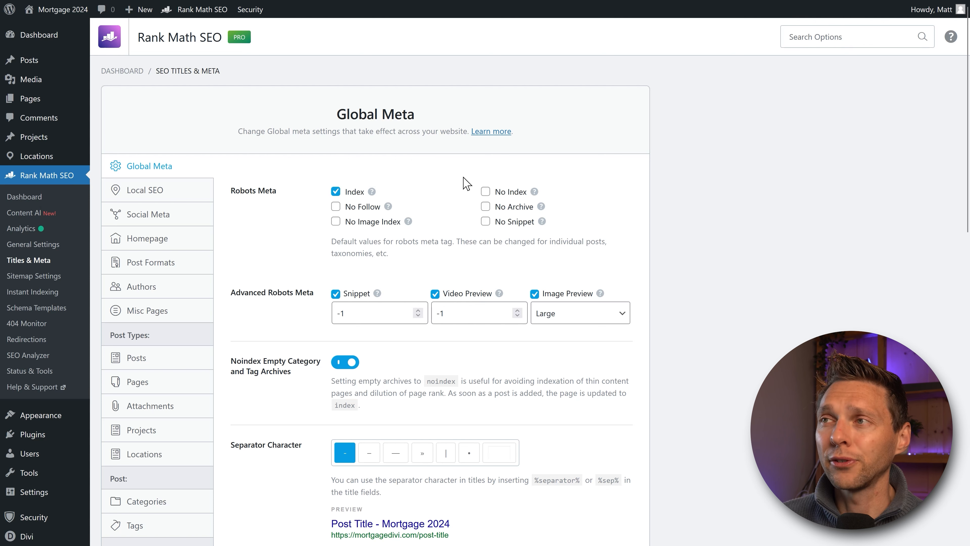
pyautogui.click(485, 191)
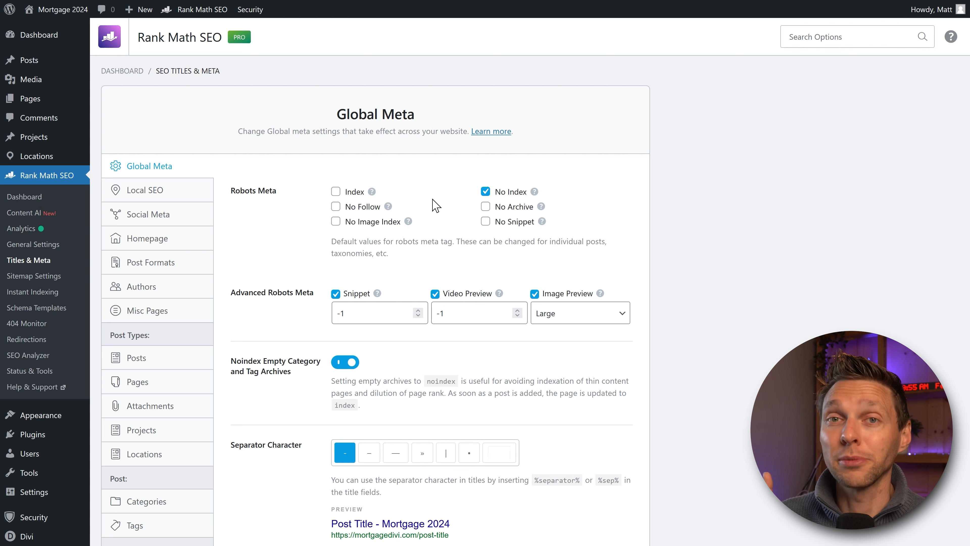
pyautogui.click(335, 191)
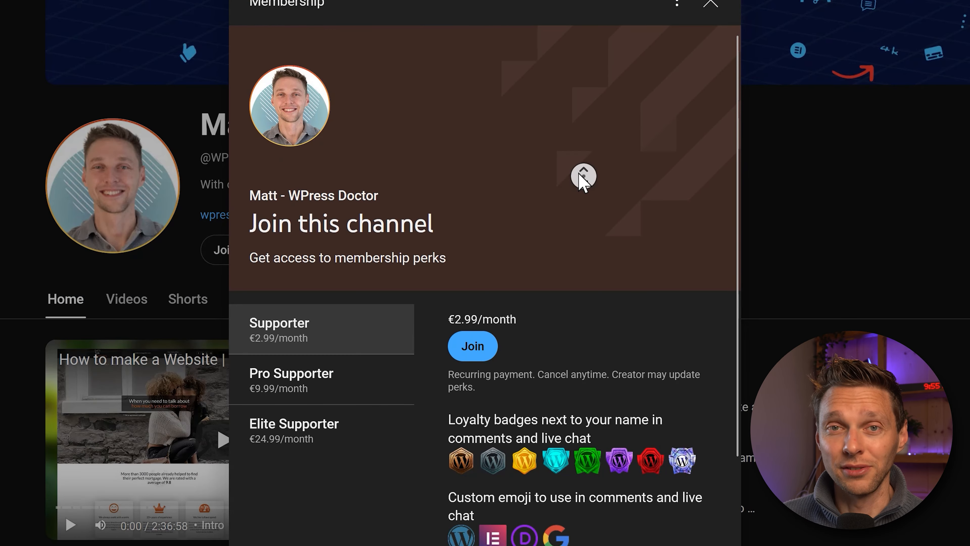
# Step: Compare the perks of the Pro Supporter, Elite Supporter and Supporter membership tiers, including free eBooks
pyautogui.middleClick(583, 176)
pyautogui.middleClick(573, 188)
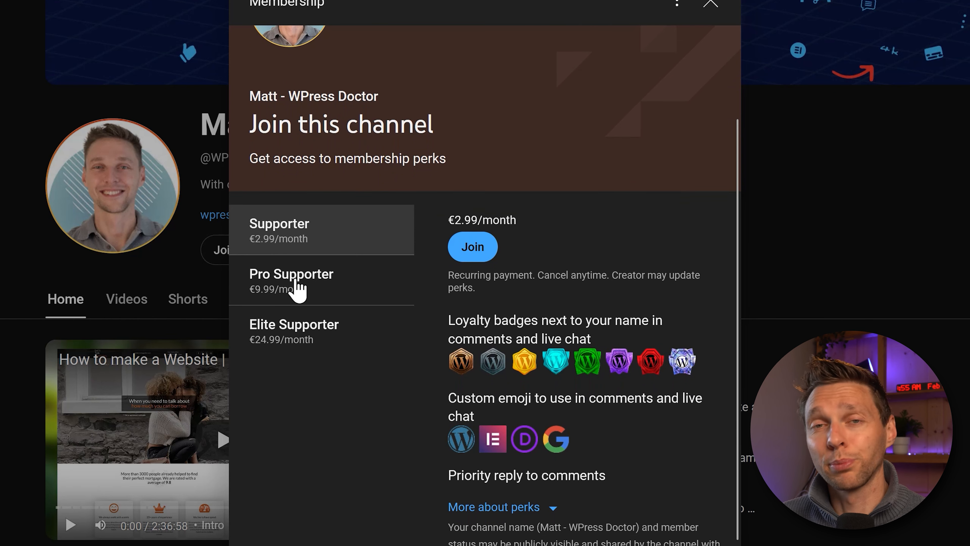
pyautogui.click(297, 287)
pyautogui.click(289, 339)
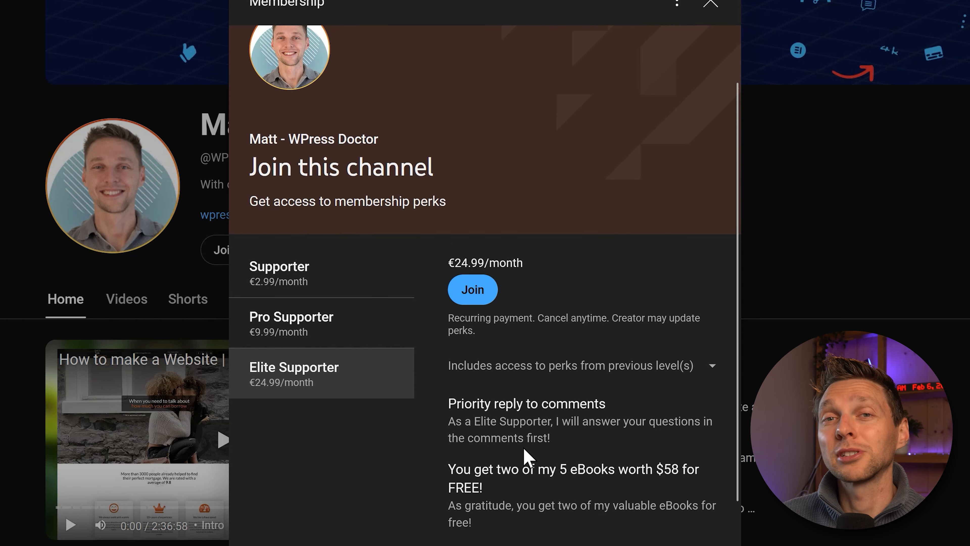
pyautogui.moveTo(448, 469); pyautogui.dragTo(610, 493)
pyautogui.click(611, 496)
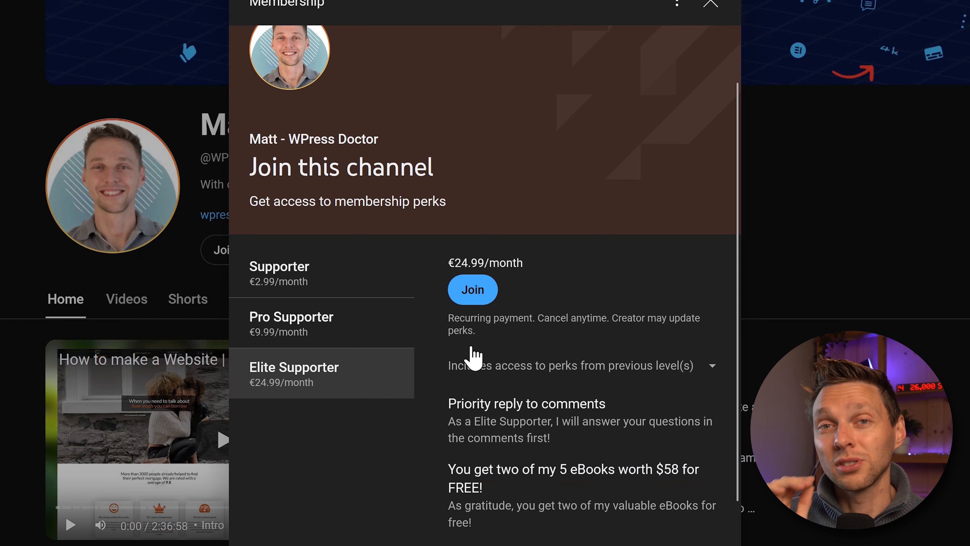
pyautogui.click(298, 281)
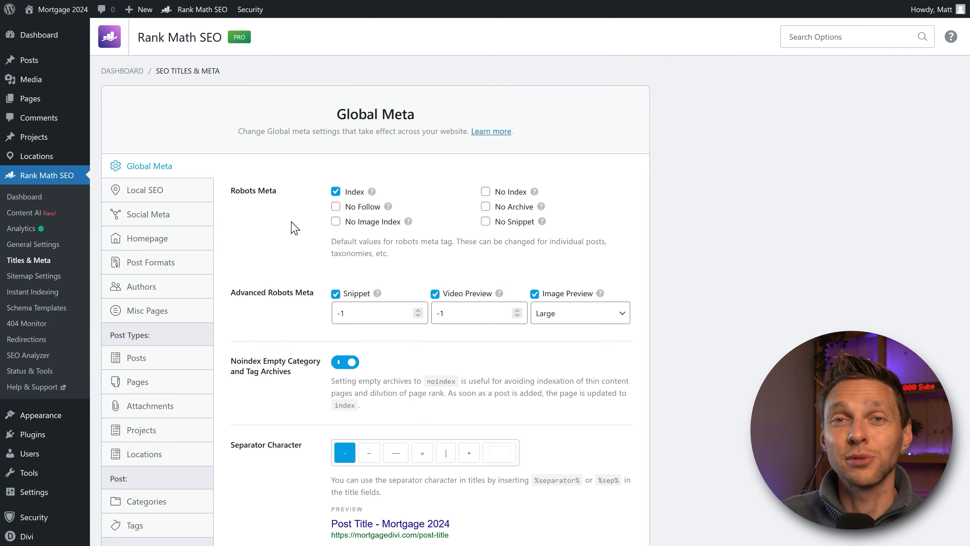